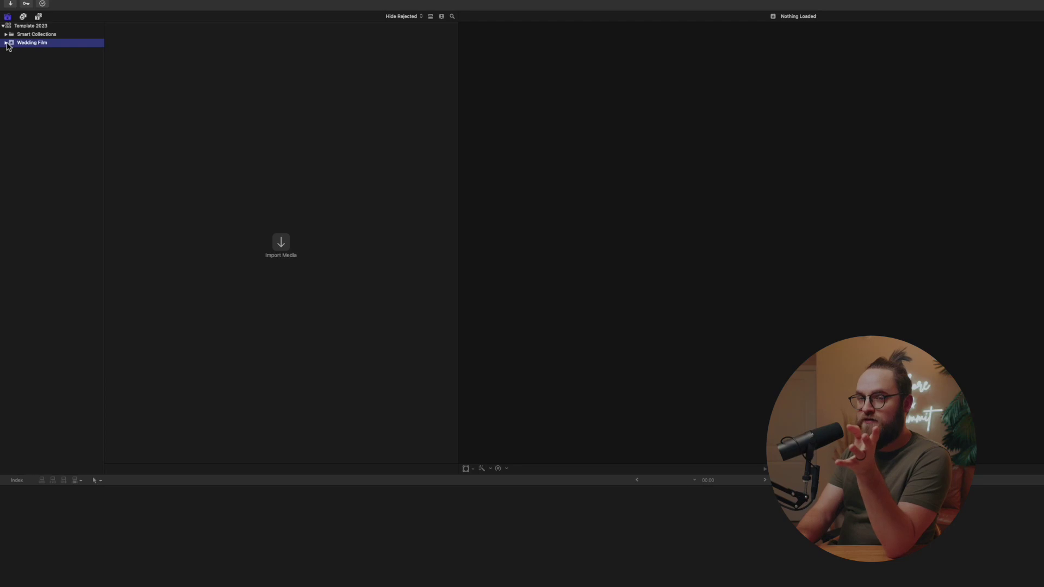
- Expand the Wedding Film event and all of its folders, from 7. Location up to 1. Multicams
click(6, 43)
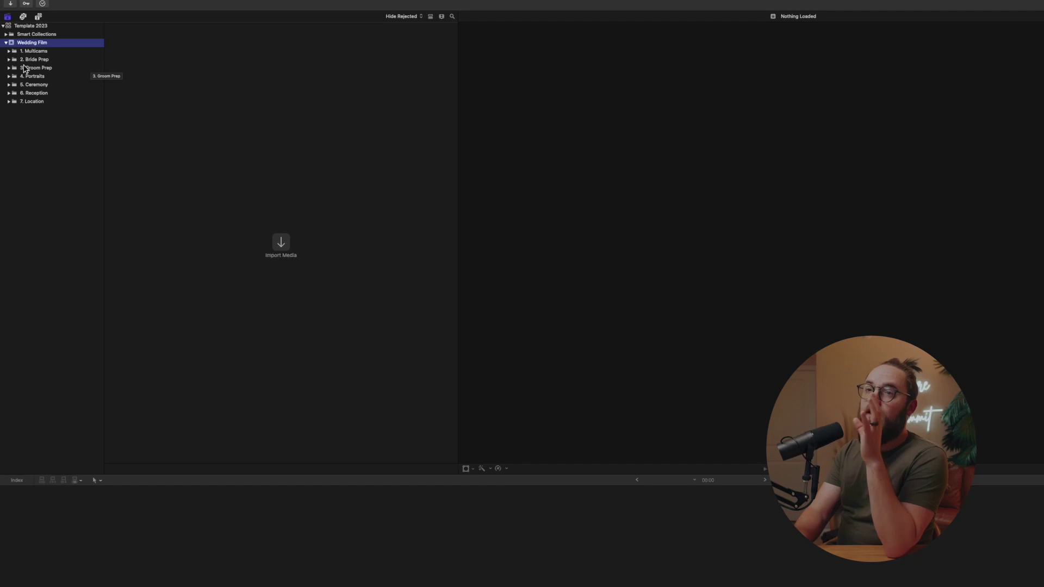
click(42, 103)
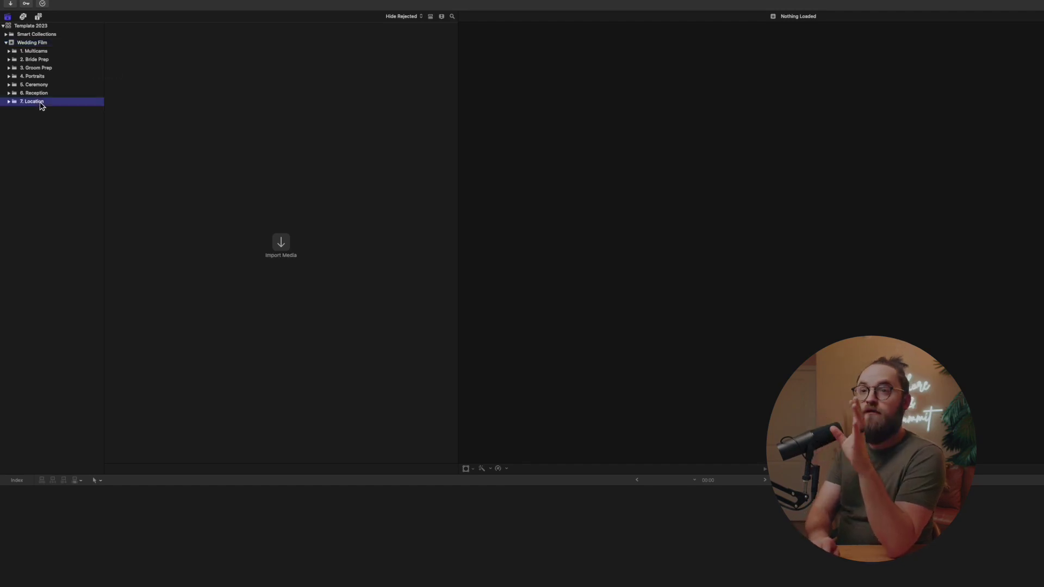
double_click(42, 103)
key(Up)
key(Right)
key(Up)
key(Right)
key(Up)
key(Right)
key(Up)
key(Right)
key(Up)
key(Right)
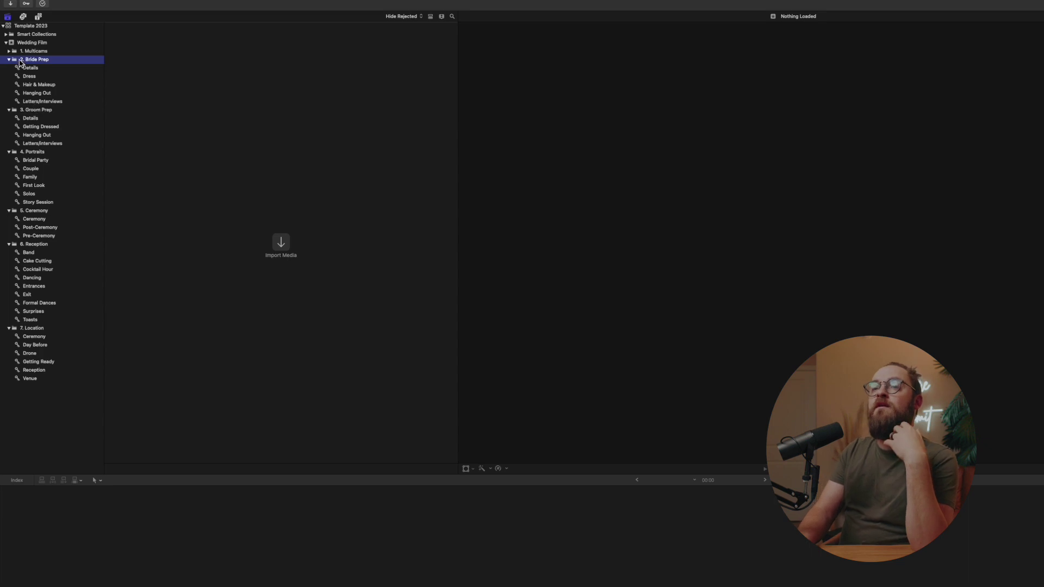
click(38, 51)
key(Right)
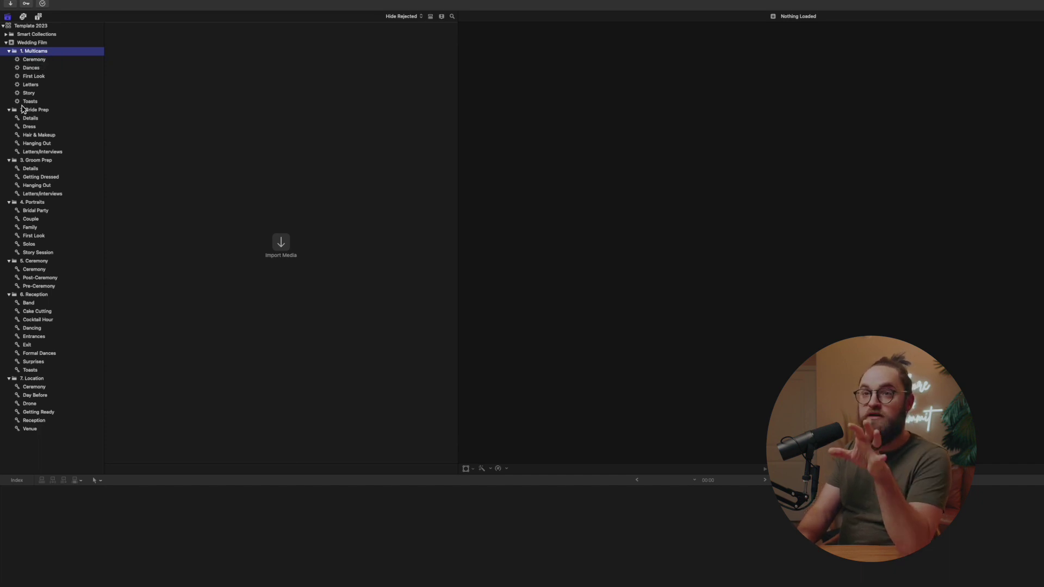
- Check the filter rules of the Multicams Ceremony smart collection, and view the First Look, Letters, Dances, Story Session and Story collections
double_click(35, 61)
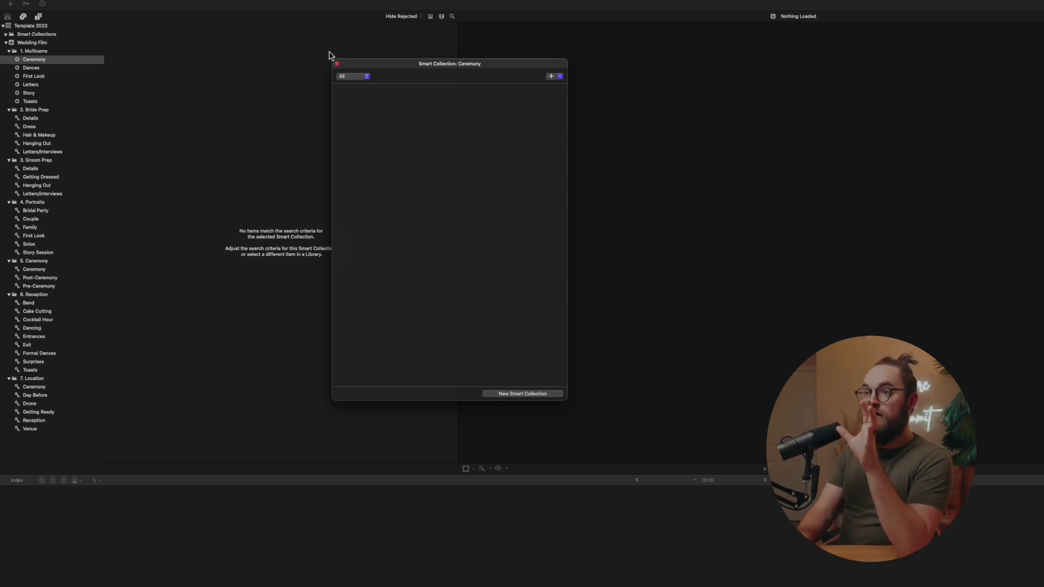
click(338, 64)
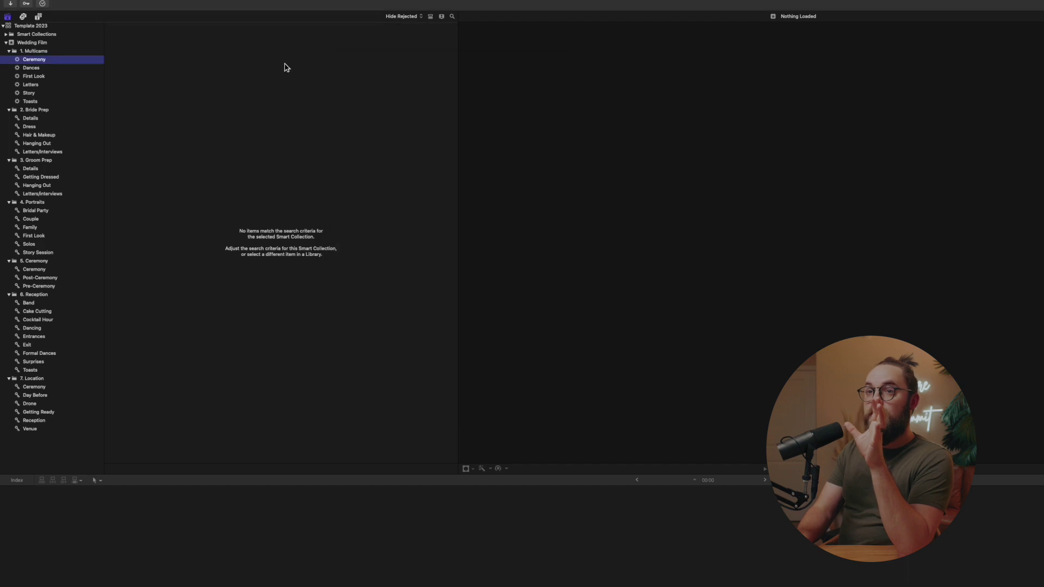
click(36, 78)
click(32, 87)
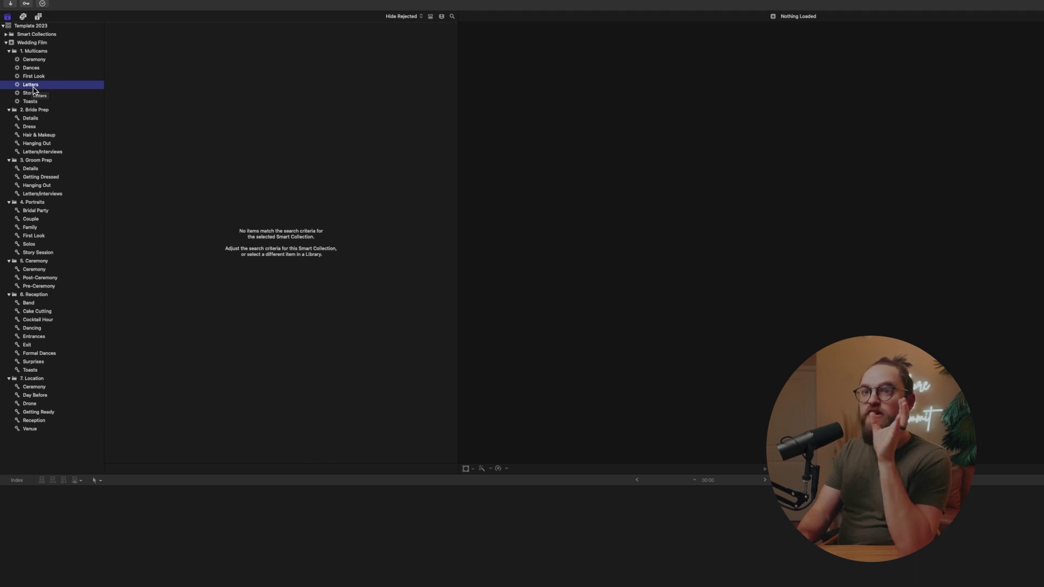
click(35, 77)
click(36, 69)
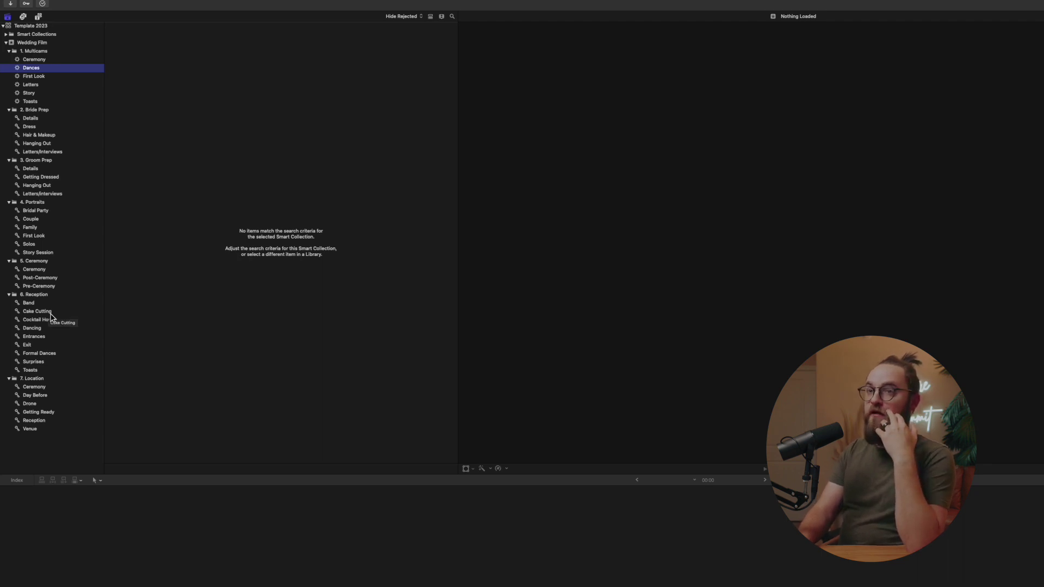
click(50, 254)
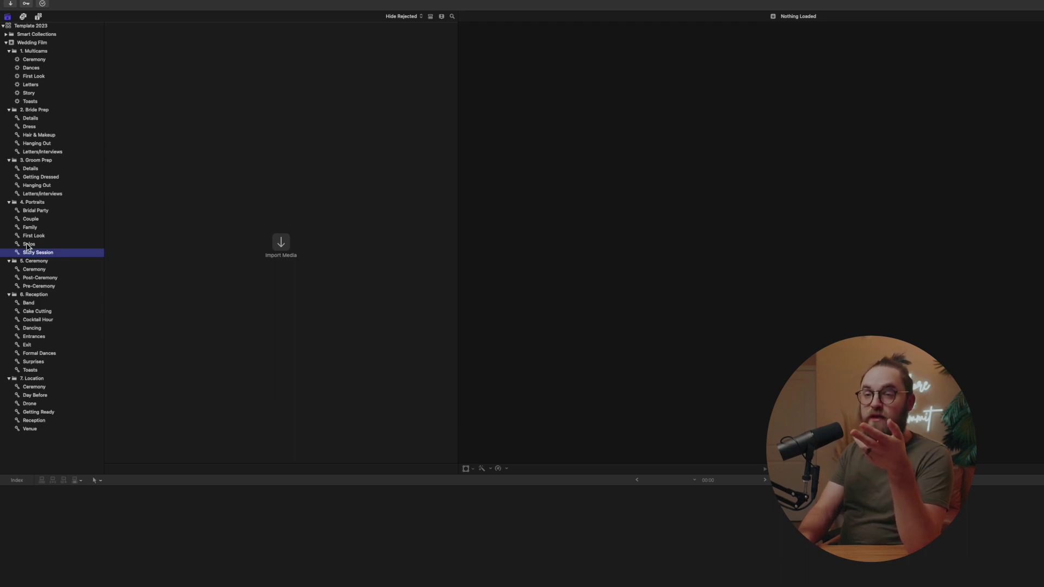
click(31, 95)
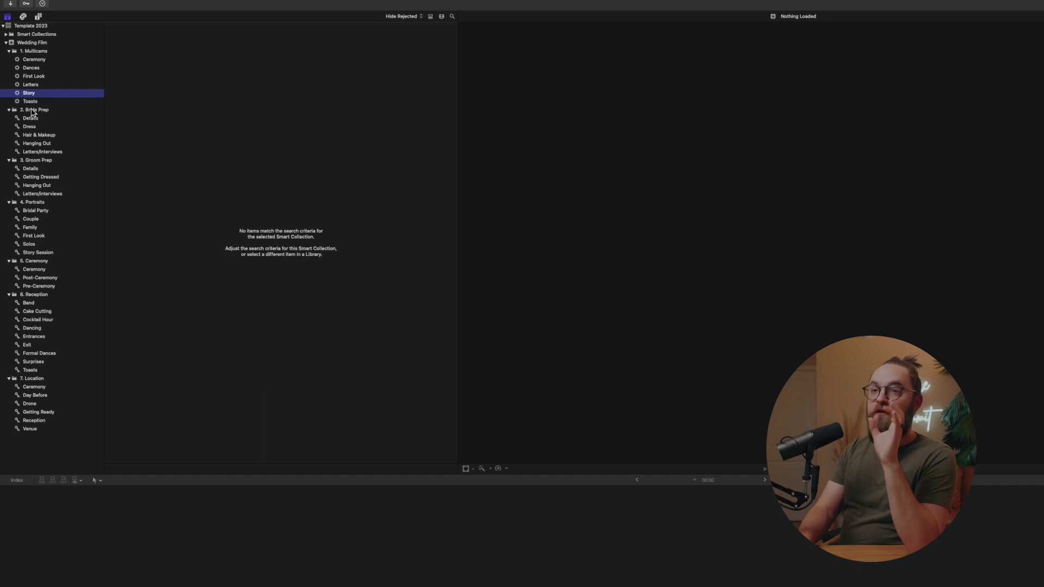
- Collapse the Wedding Film event and create a new event named Music in the Template 2023 library
click(9, 51)
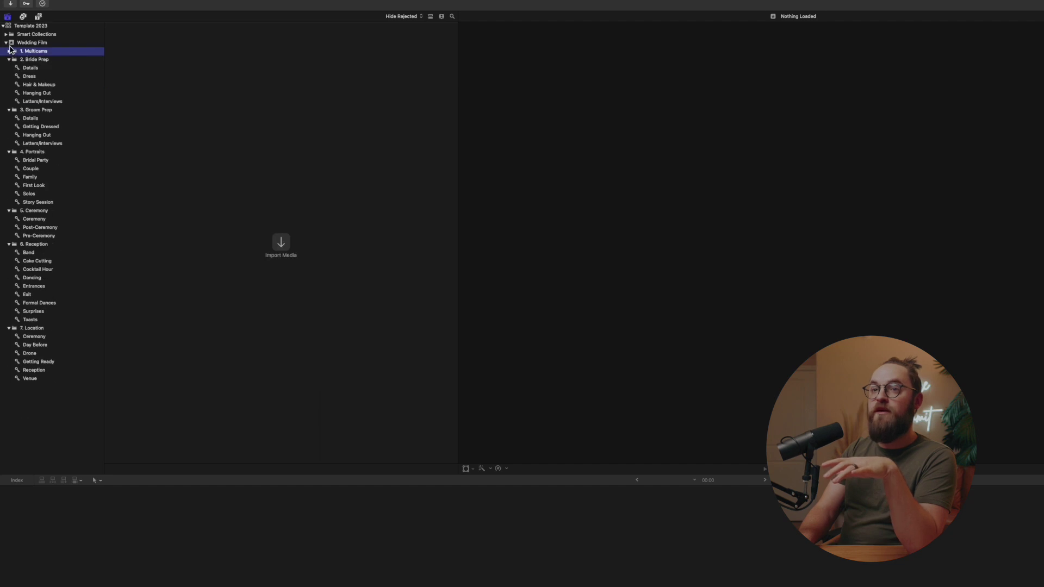
click(11, 43)
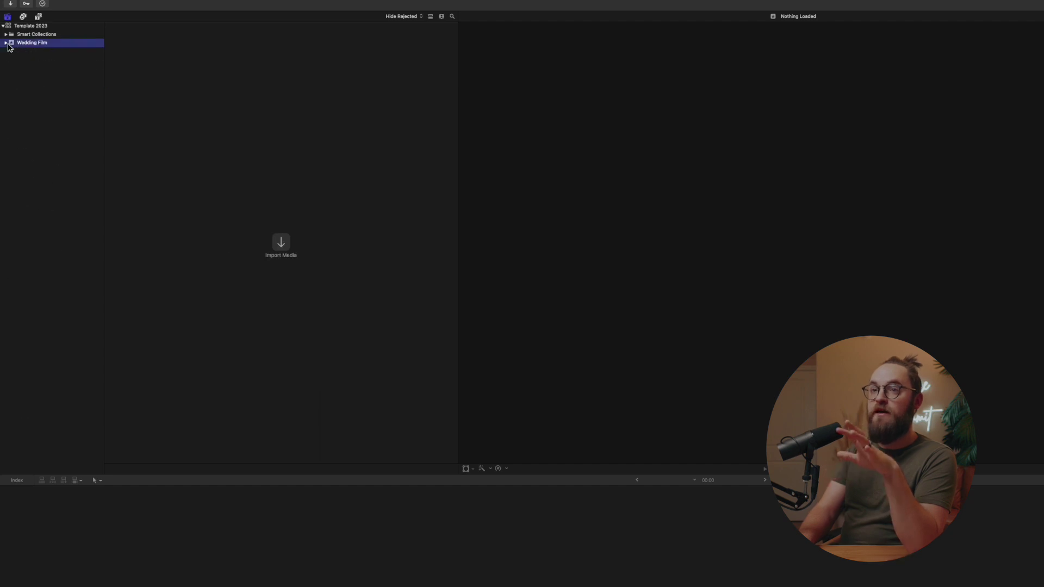
right_click(20, 81)
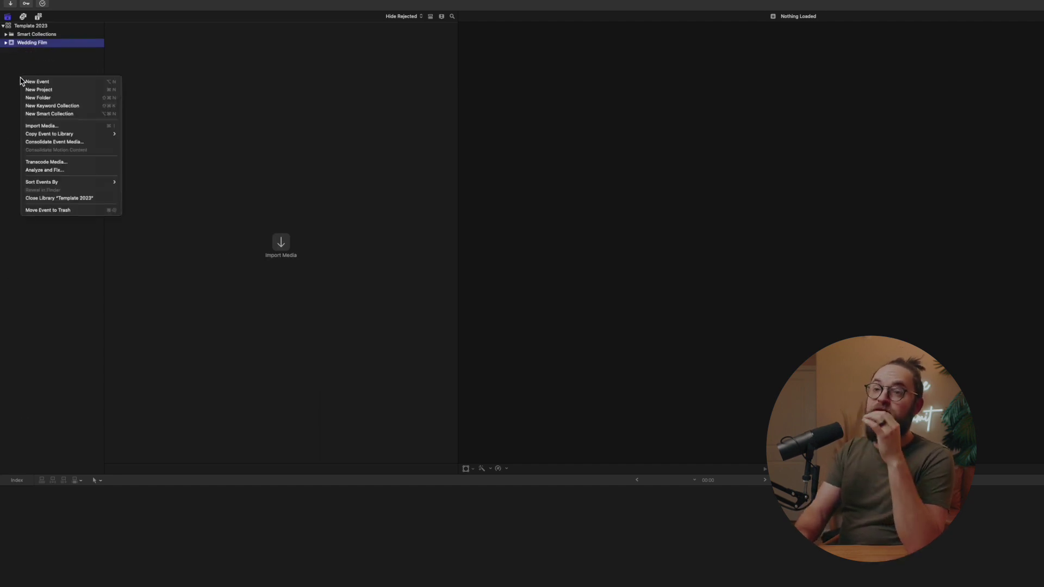
click(32, 82)
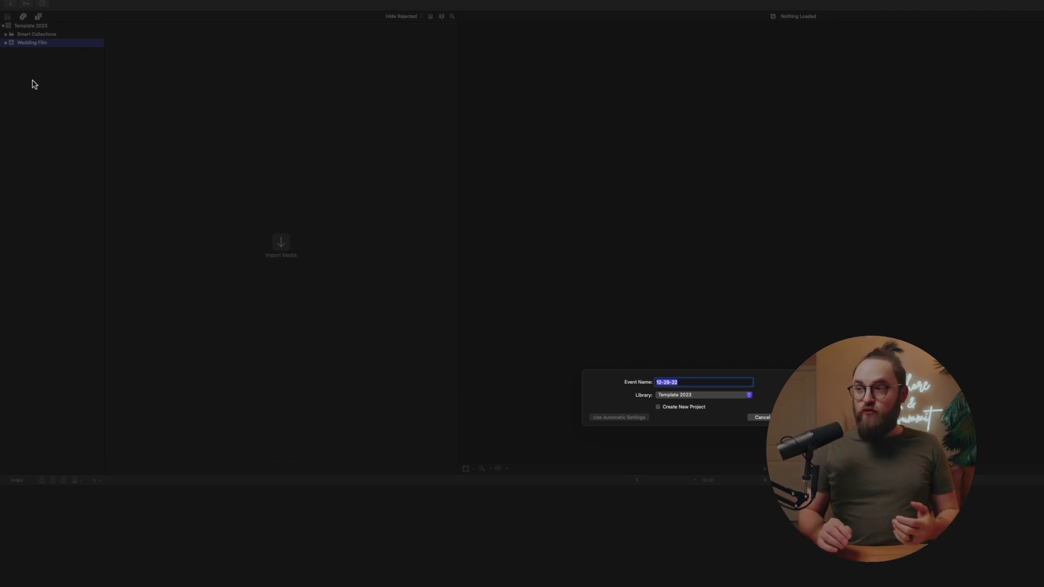
text(Music)
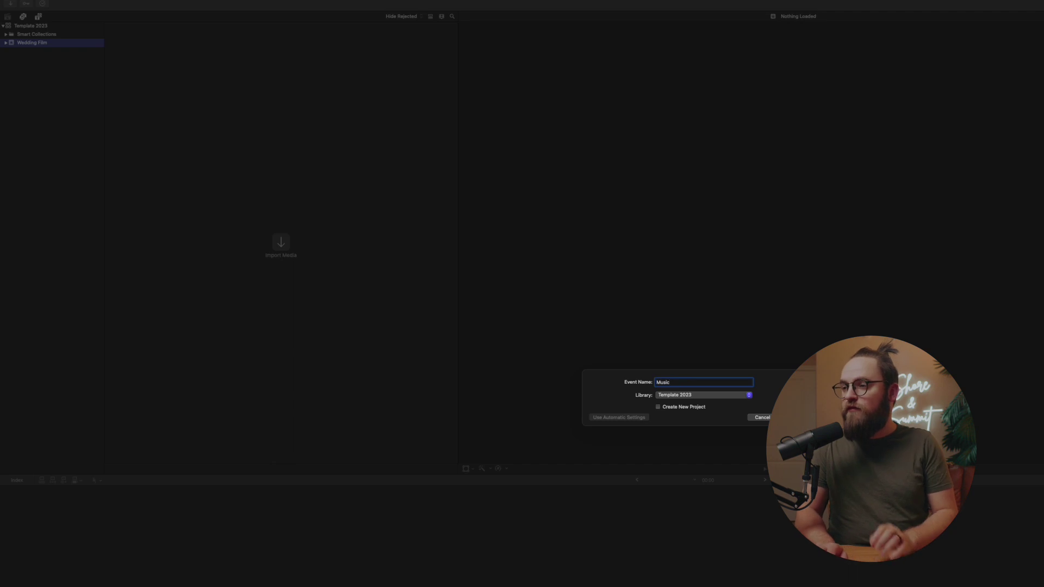
key(Return)
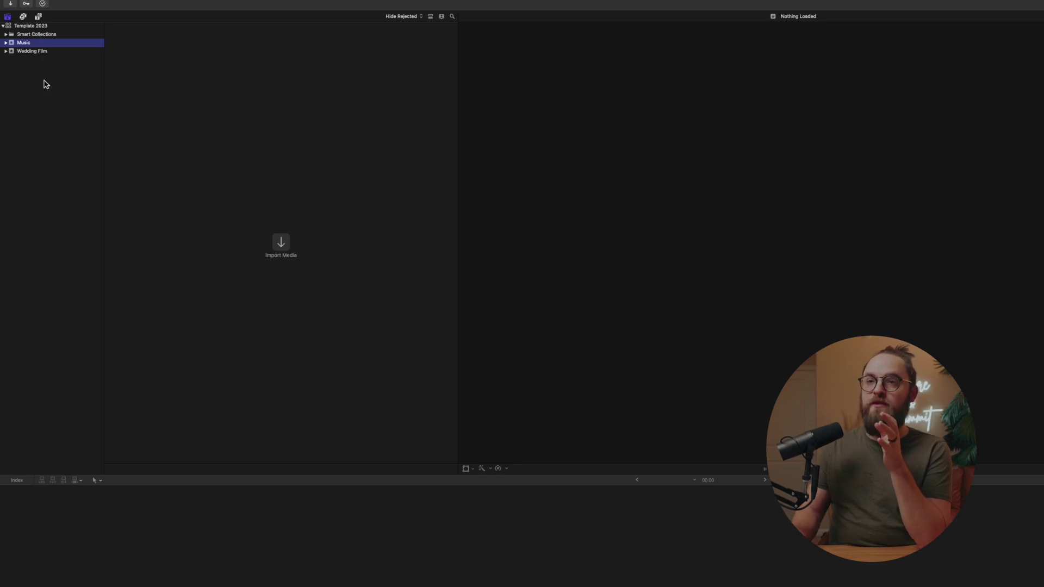
- Start a media import into the Music event and browse Google Drive to My Drive > 1. Shore & Summit > Editing Assets > Video Music > Wedding
click(284, 244)
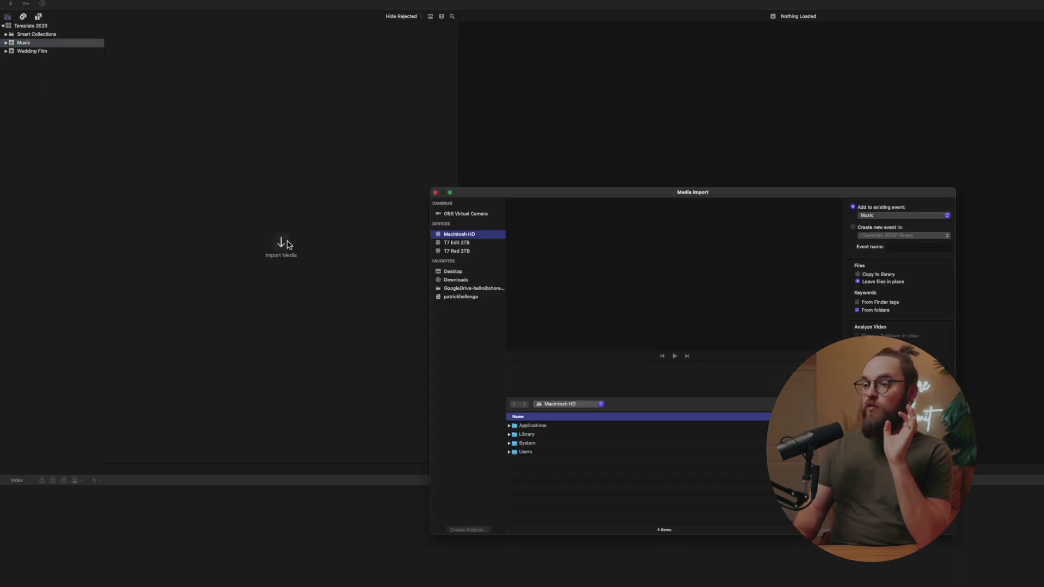
click(457, 289)
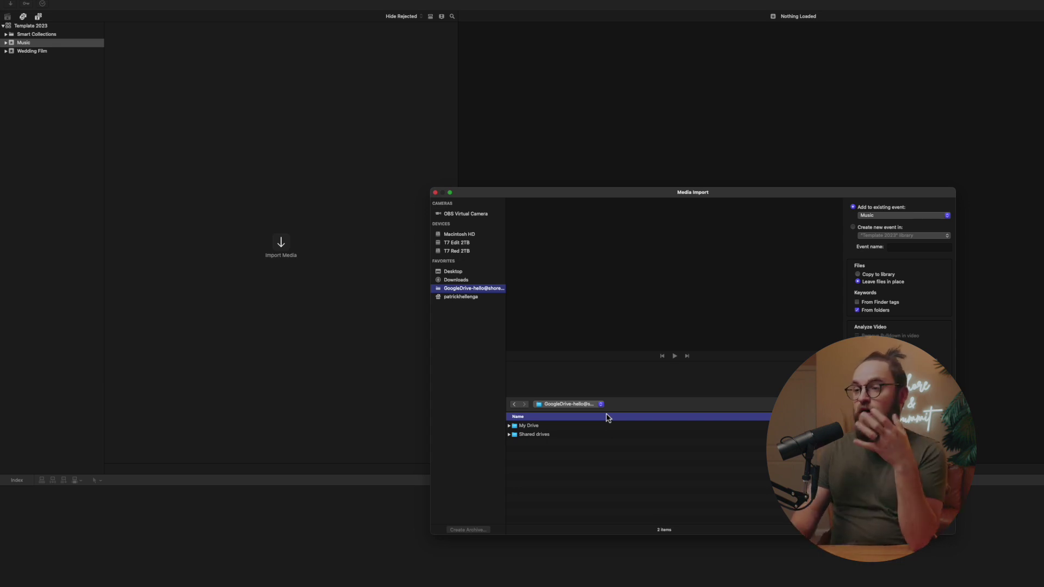
double_click(530, 426)
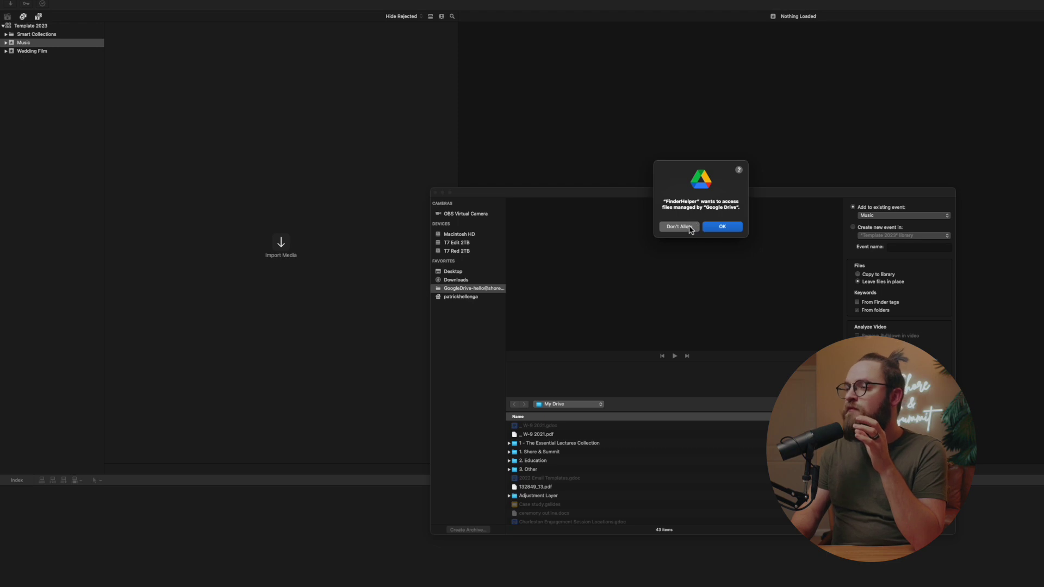
click(690, 228)
double_click(541, 452)
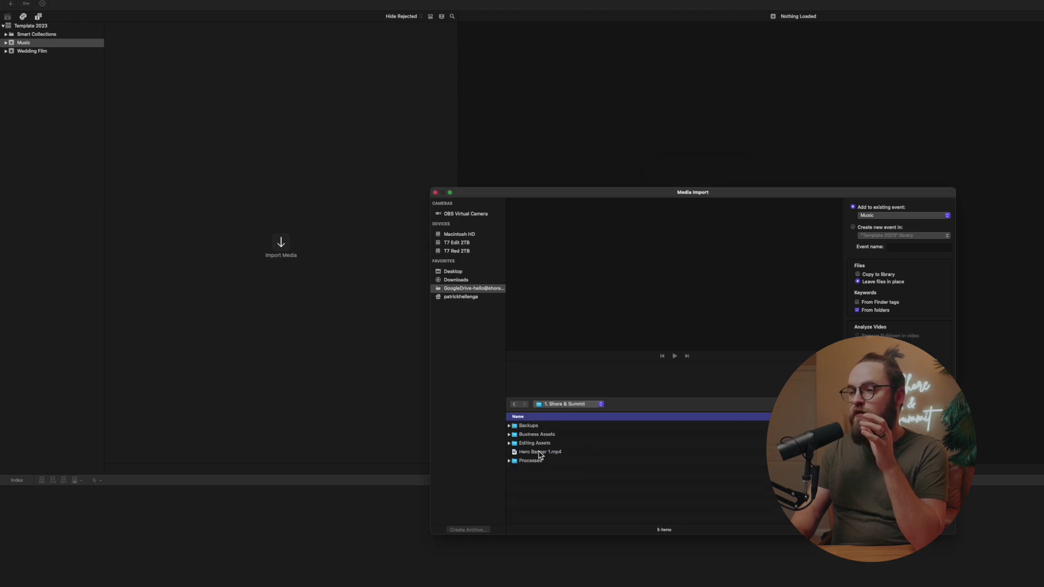
double_click(540, 443)
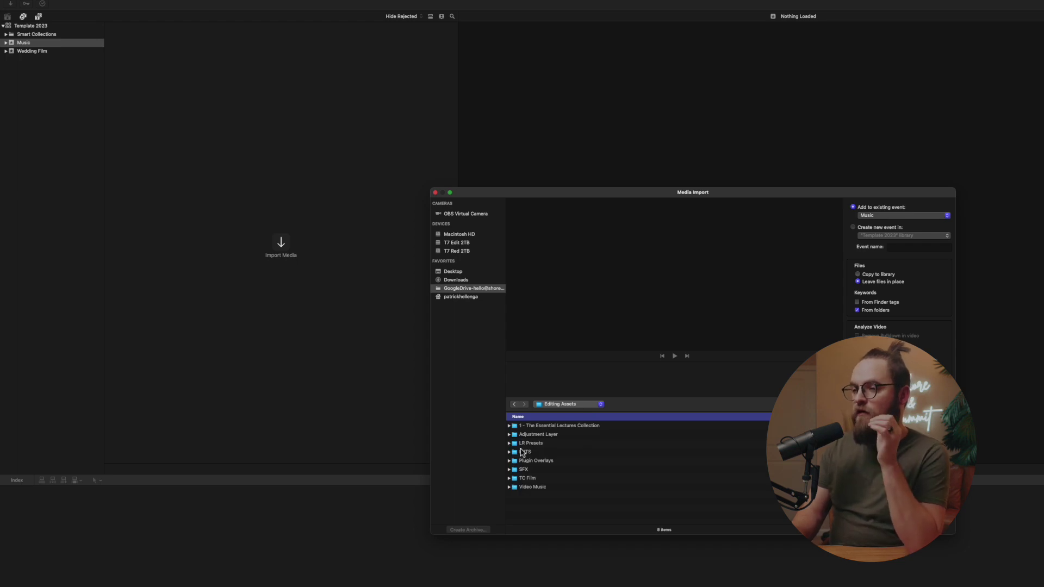
double_click(520, 487)
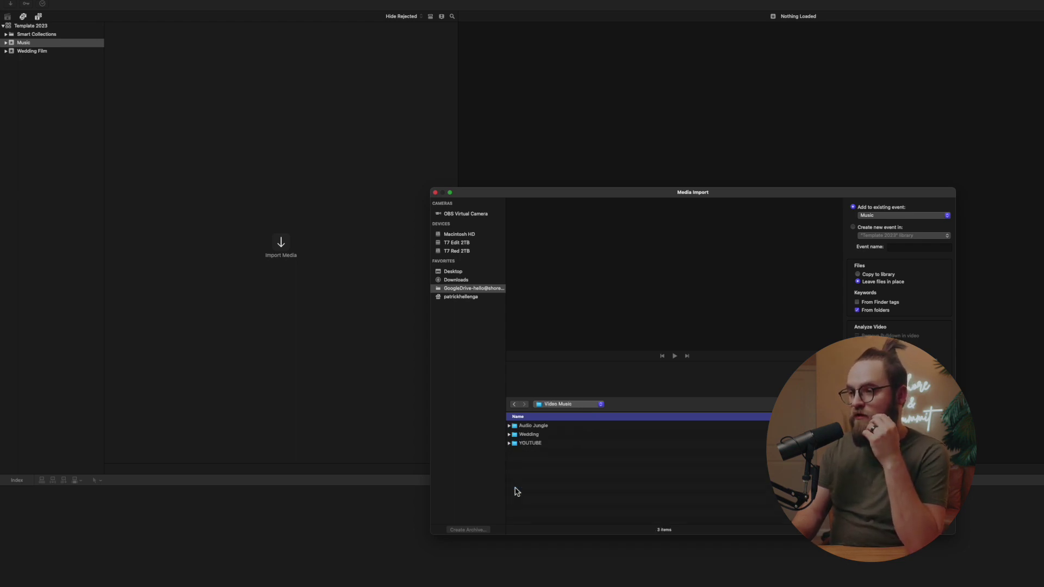
click(510, 435)
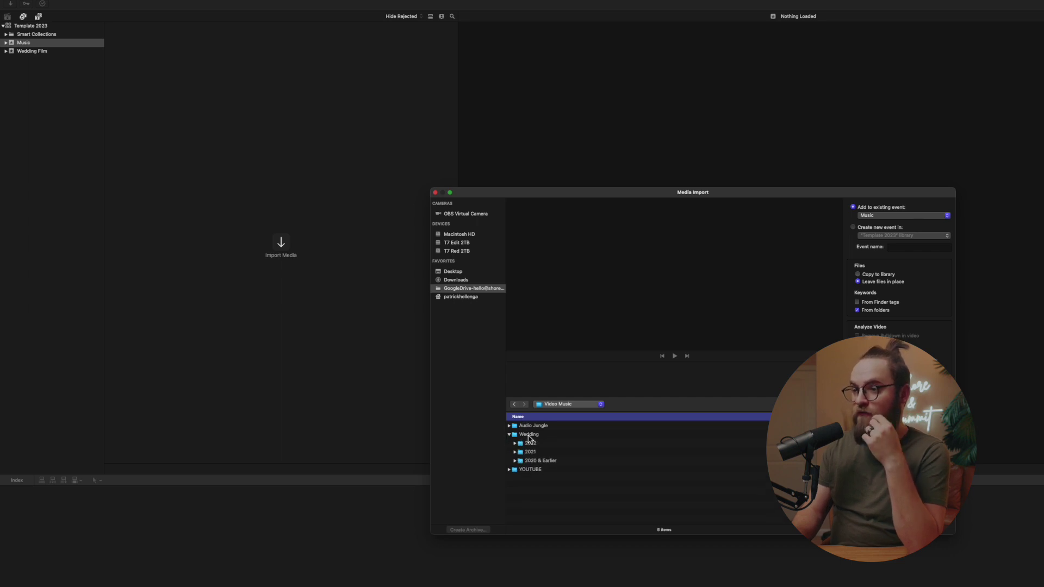
- Look through the 2020 & Earlier, 2021 and 2022 music folders and preview the first tracks in 2022
click(523, 464)
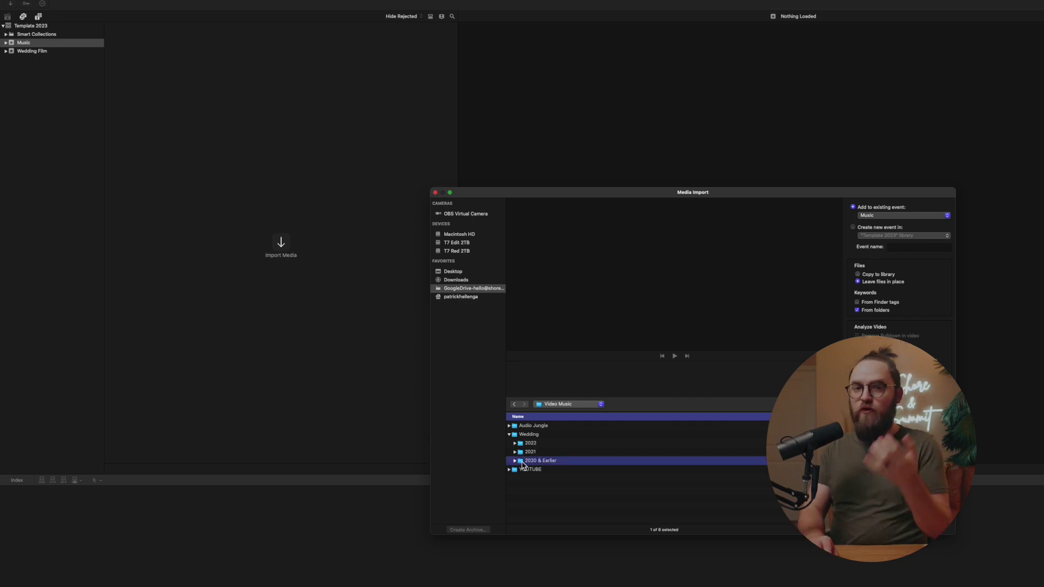
key(Up)
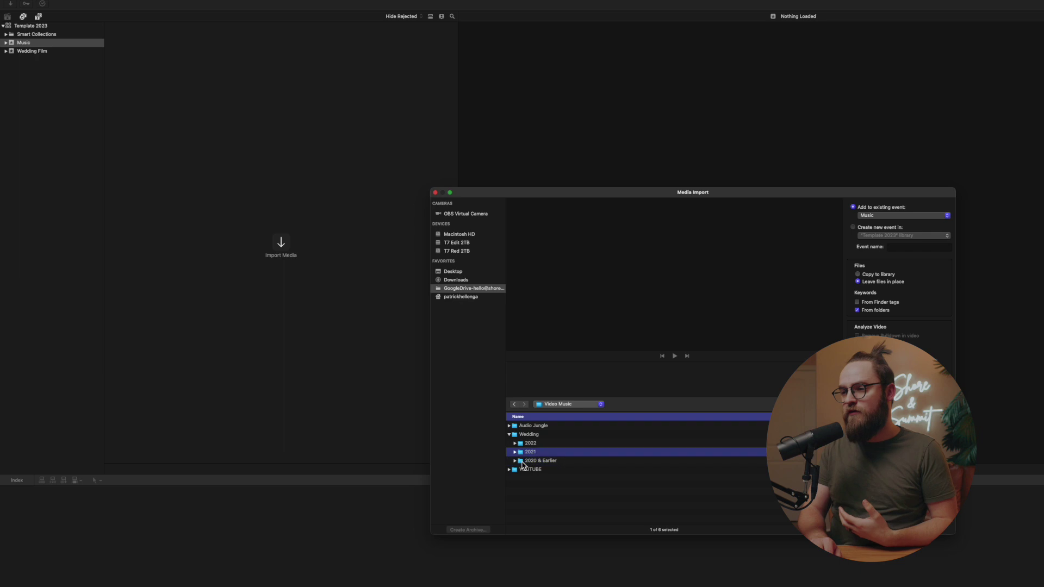
key(Up)
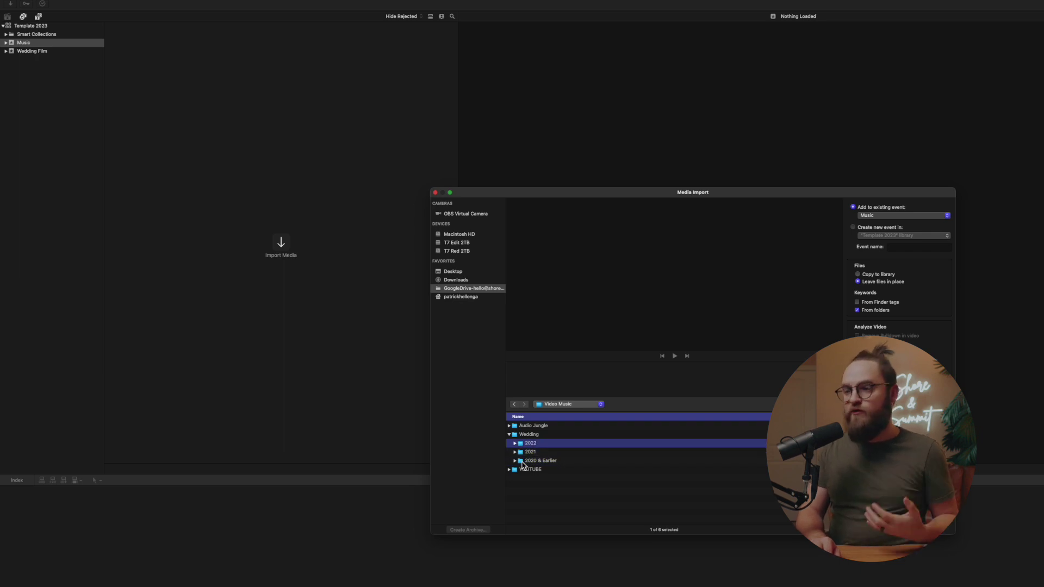
key(Right)
key(Left)
key(Down)
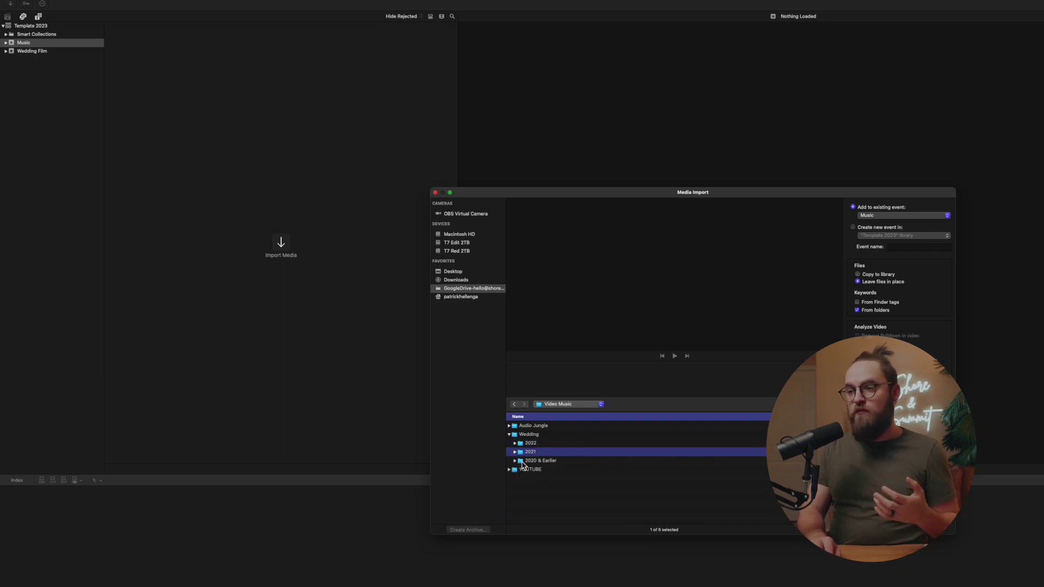
key(Up)
key(Right)
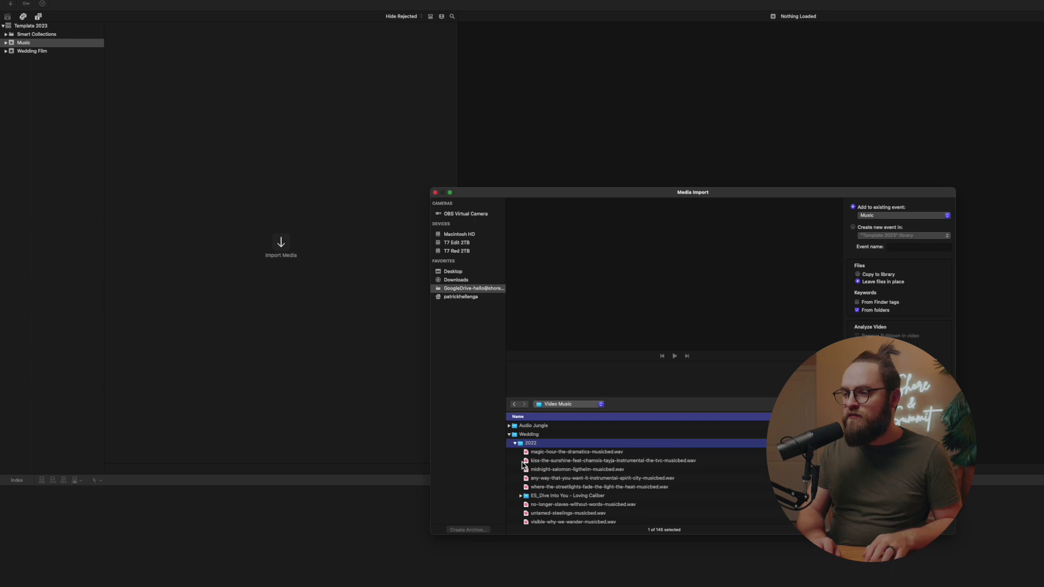
key(Down)
key(Down)
key(Down)
key(Down)
key(Down)
key(Up)
key(Up)
key(Up)
key(Up)
key(Up)
key(Left)
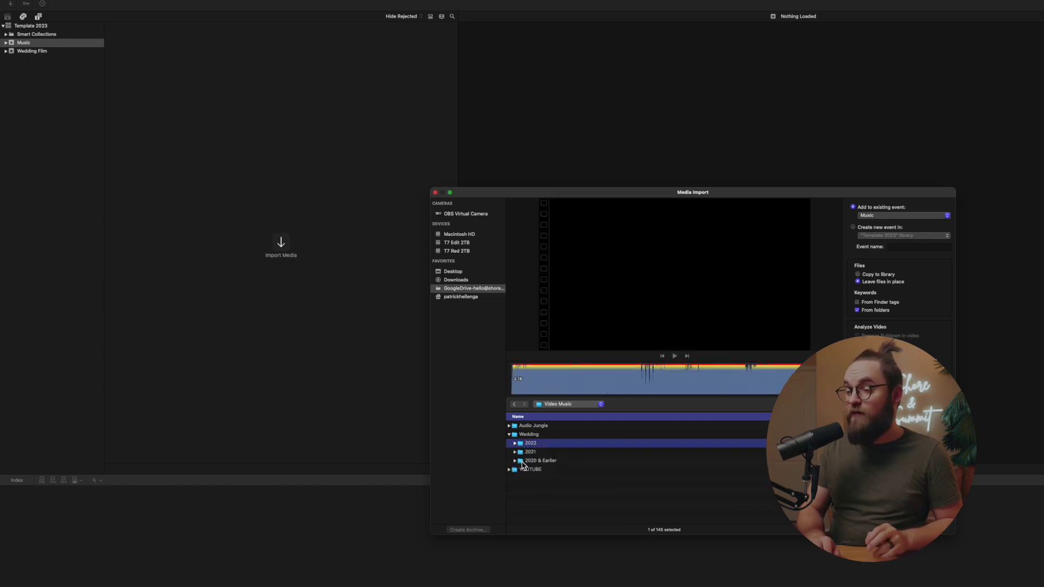
- Import the whole Wedding music folder into the Music event, leaving files in place with keywords from folders
key(Left)
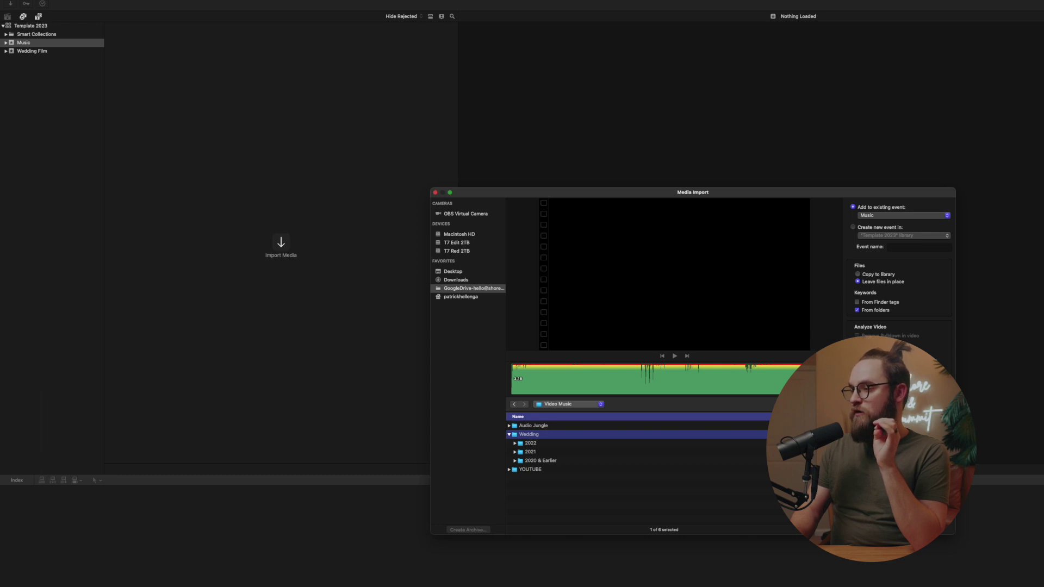
key(super+Tab)
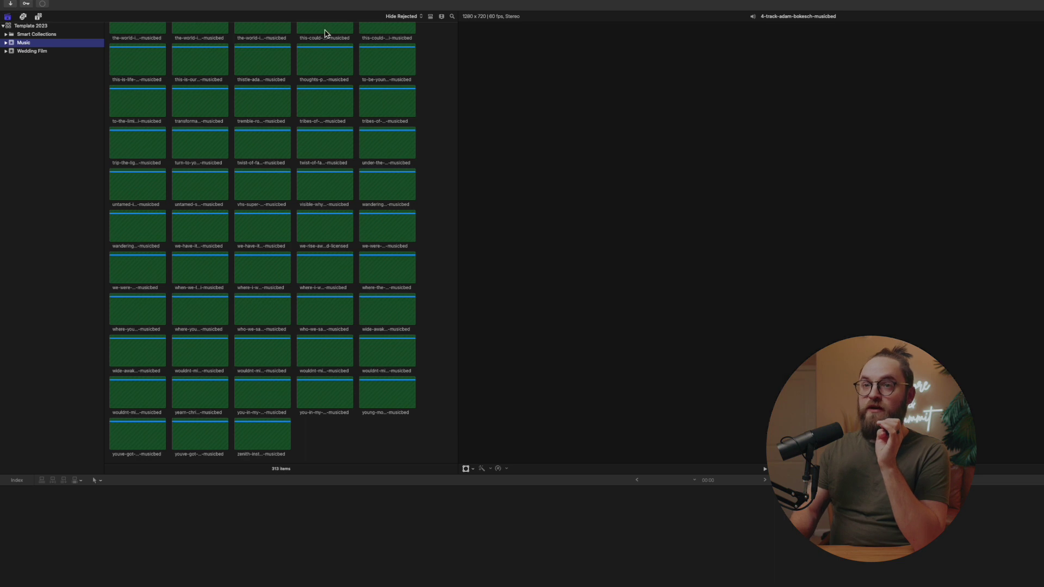
scroll(261, 245, down, 3)
- Delete the four keyword collections starting with ES_ from the Music event
click(7, 43)
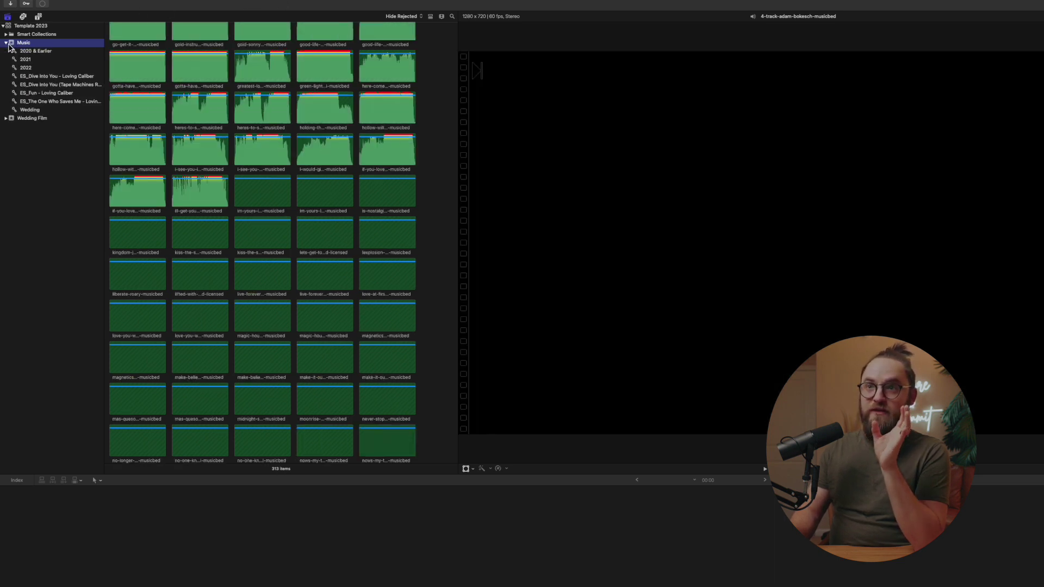
click(46, 77)
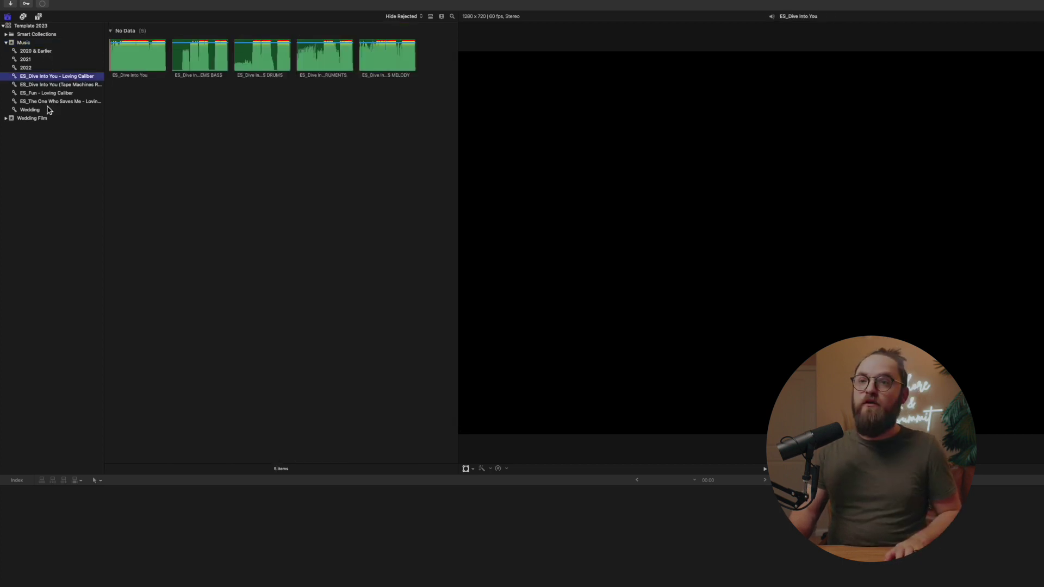
shift+click(48, 103)
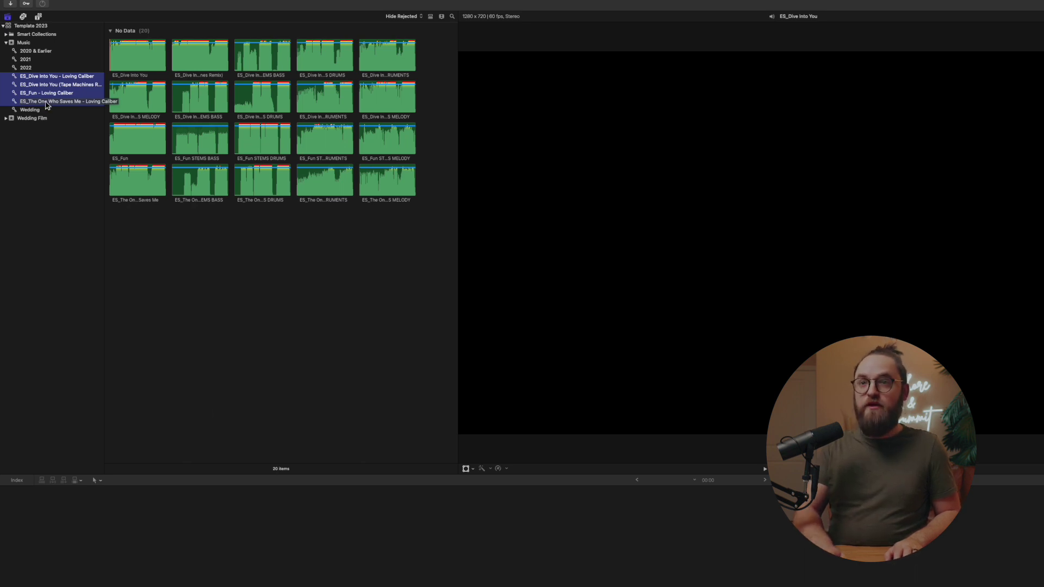
key(super+BackSpace)
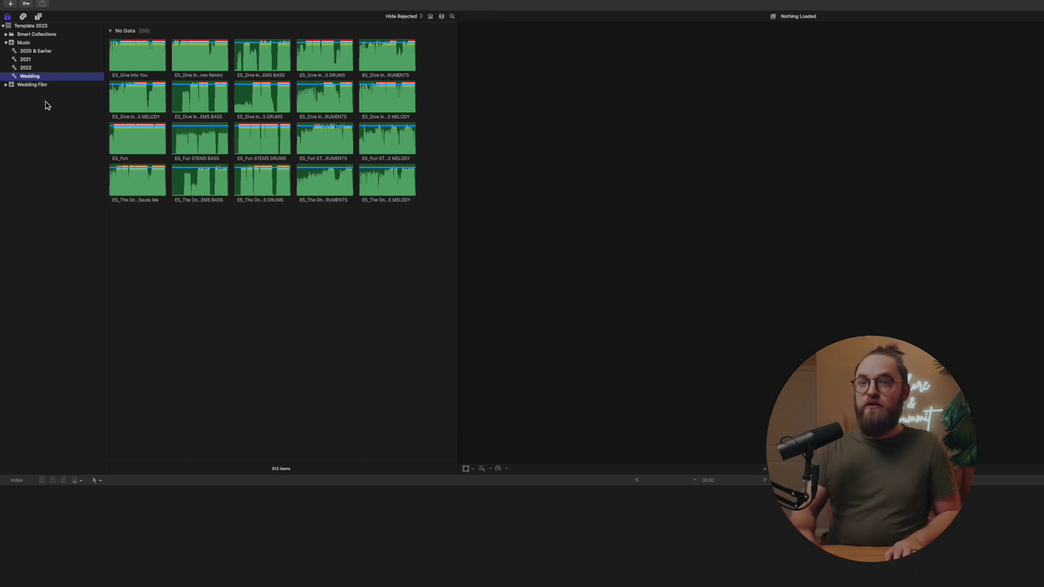
- Check the 2022, 2020 & Earlier and 2021 collections, and delete the Wedding keyword collection from the Music event
click(37, 68)
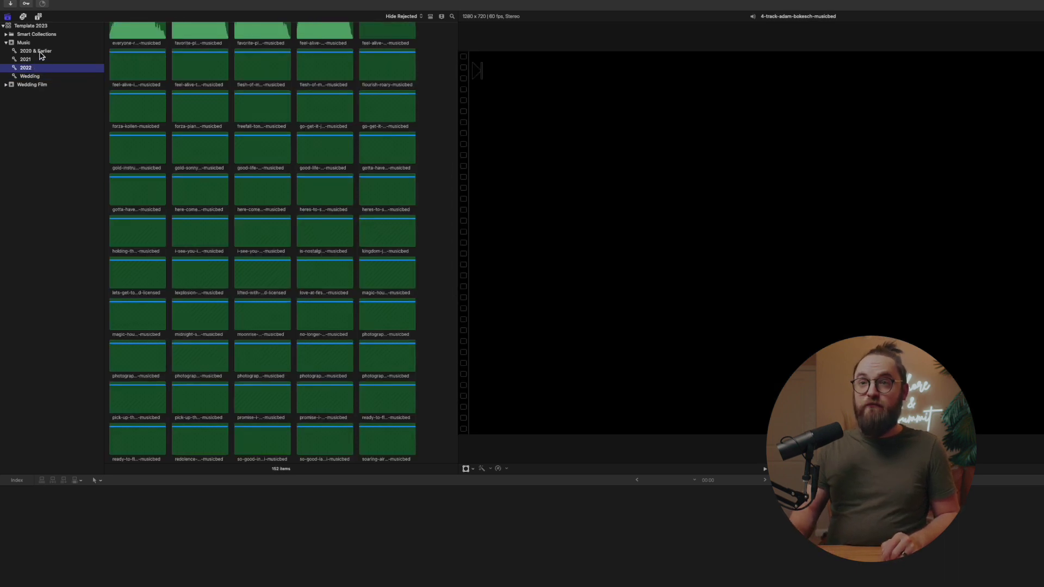
click(39, 52)
click(41, 60)
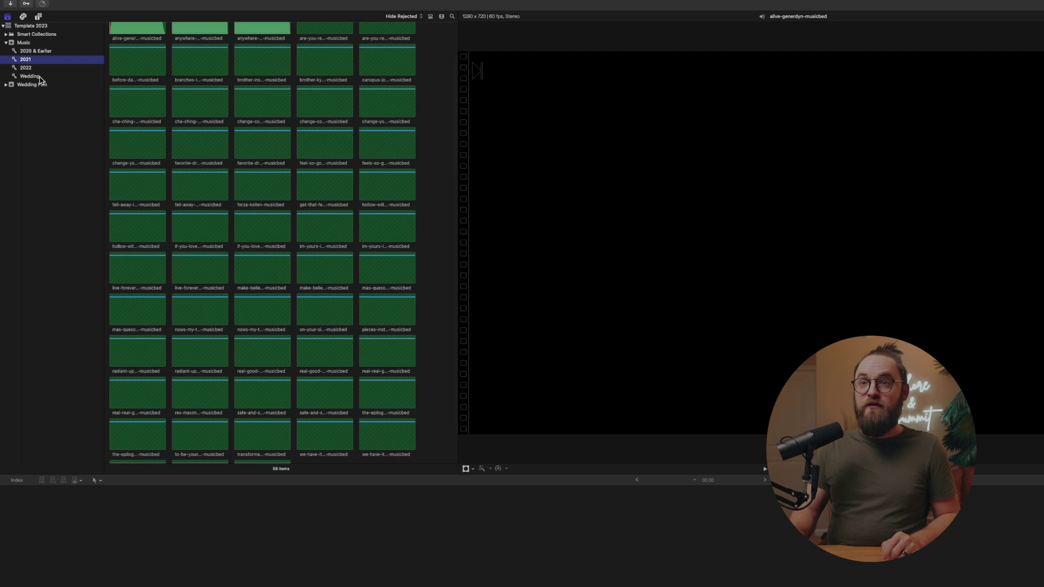
click(39, 77)
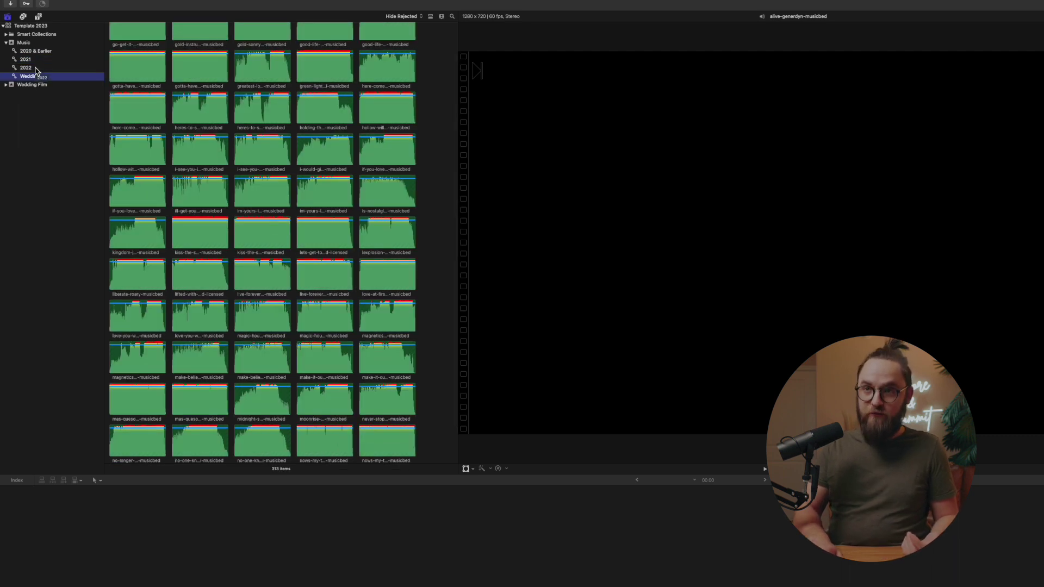
key(super+BackSpace)
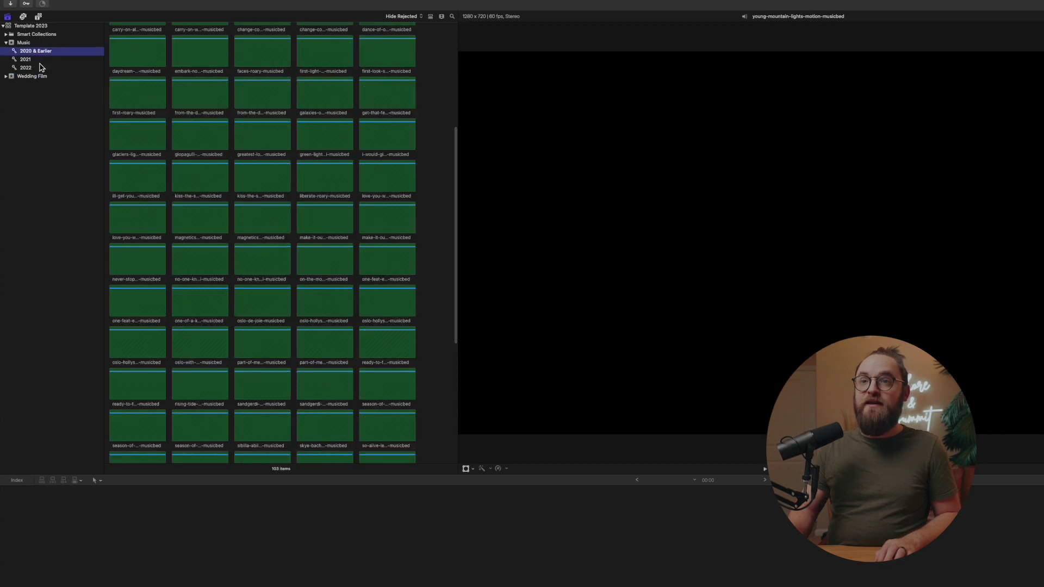
- Browse the tracks in the 2022 collection, preview the endless-story-with-oohs-aahs-instrumental track, and collapse the Music event
click(40, 67)
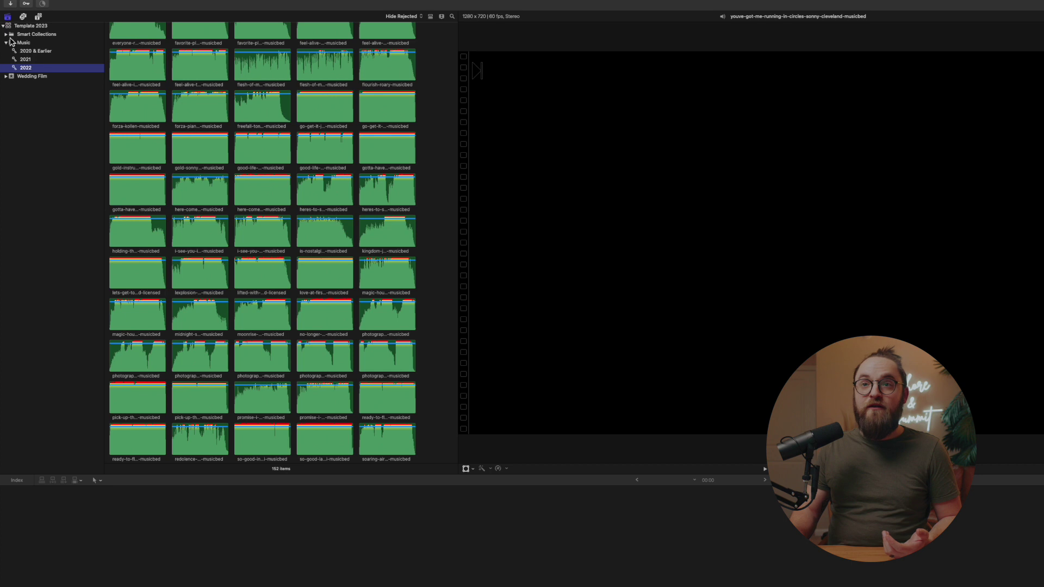
scroll(251, 89, down, 4)
scroll(251, 87, down, 2)
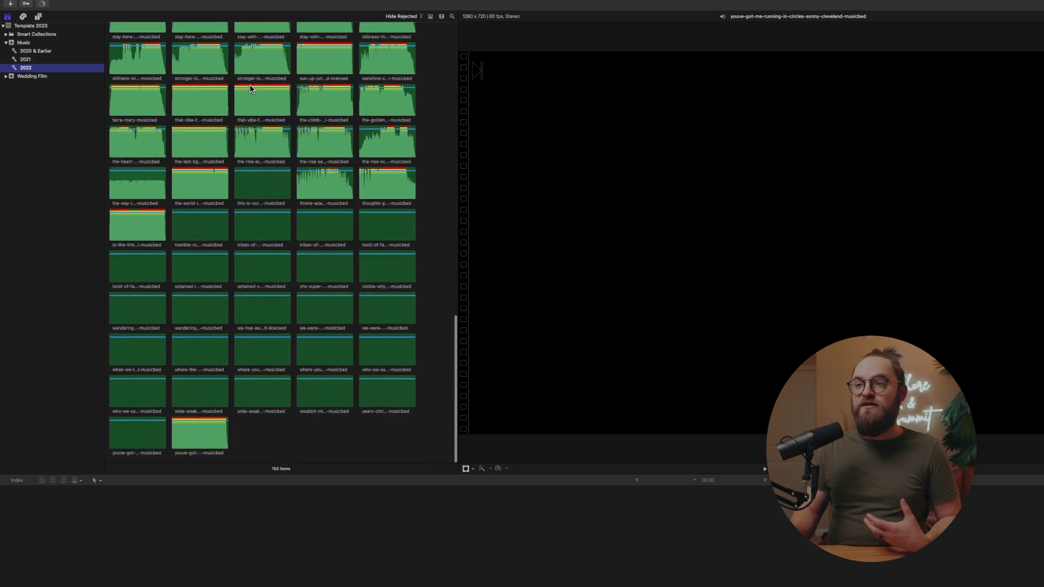
scroll(250, 87, up, 10)
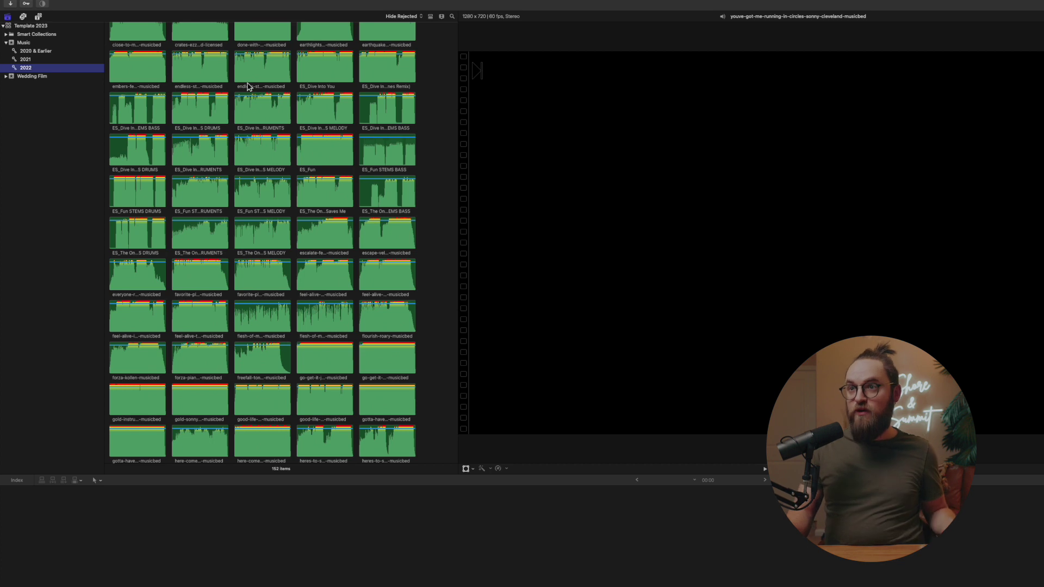
click(257, 67)
click(253, 77)
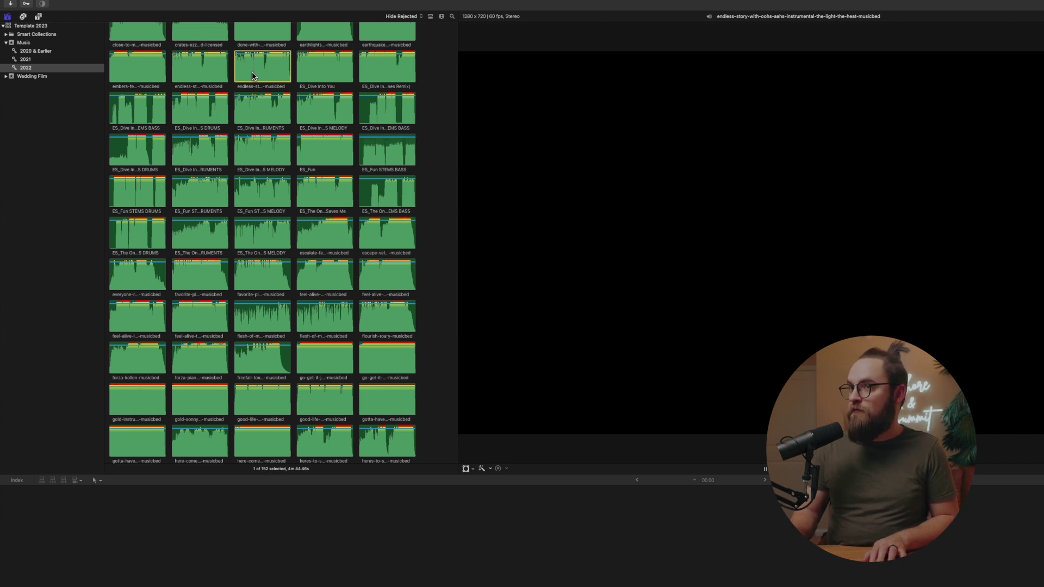
click(6, 42)
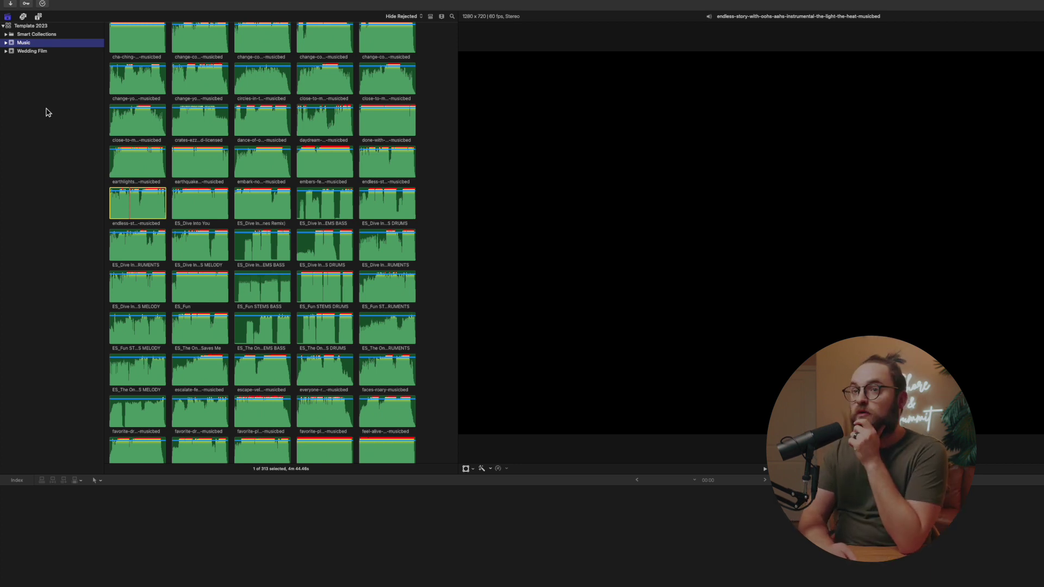
- Start a media import set to create a new event in the Template 2023 library, and go up to the Editing Assets folder
key(super+i)
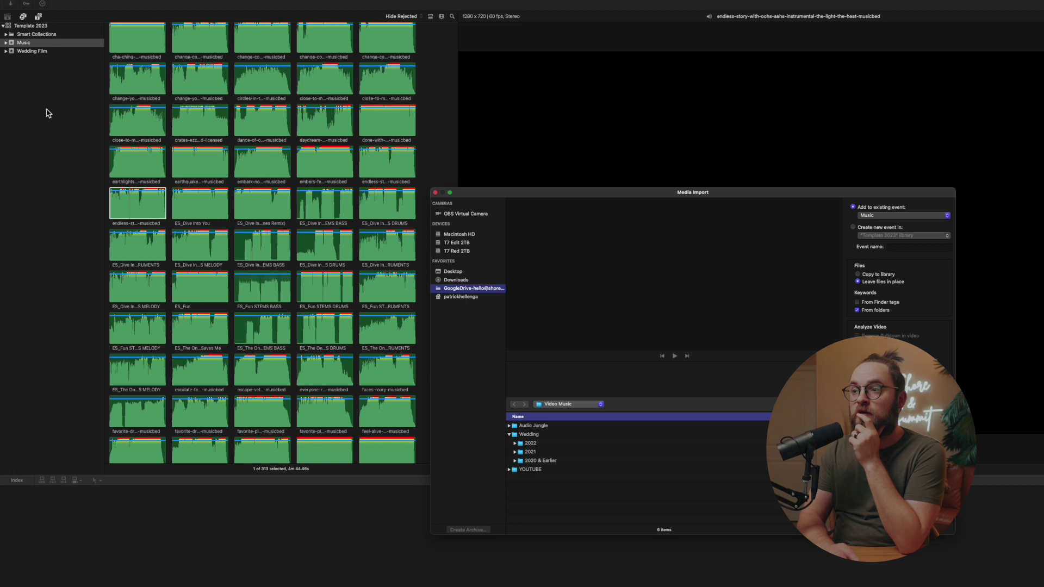
click(435, 193)
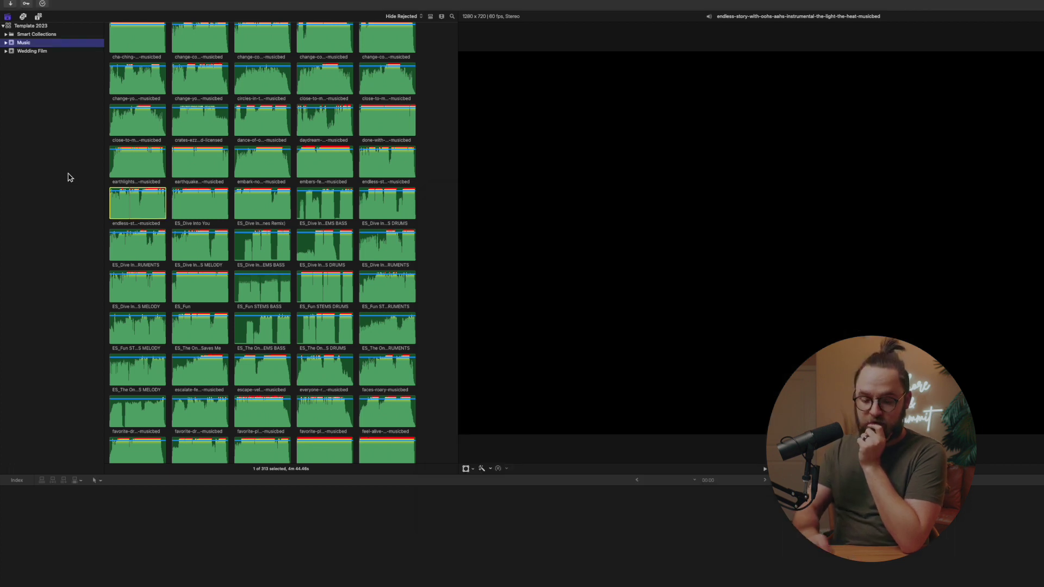
key(super+i)
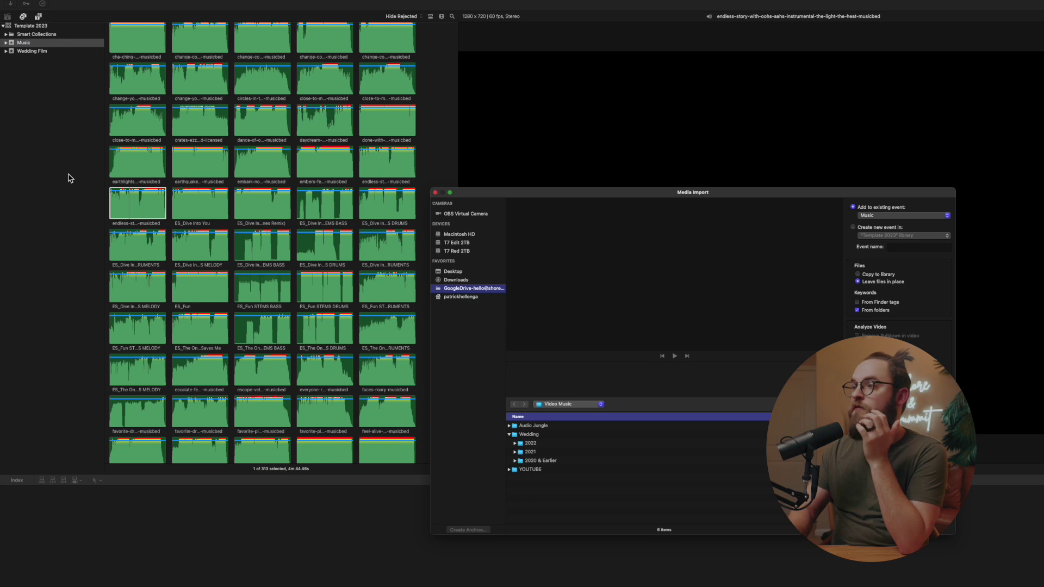
click(854, 228)
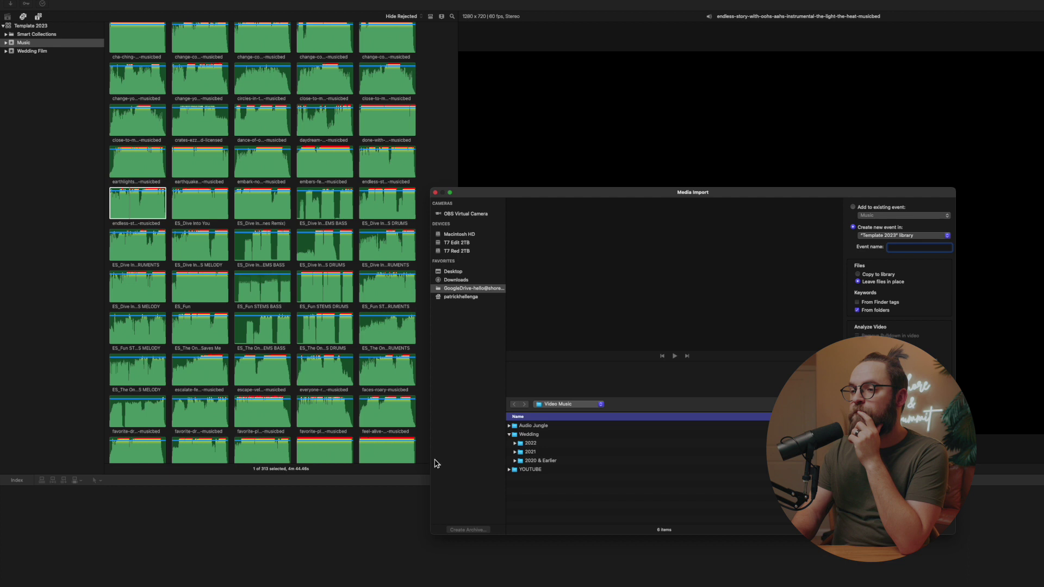
click(568, 407)
click(565, 414)
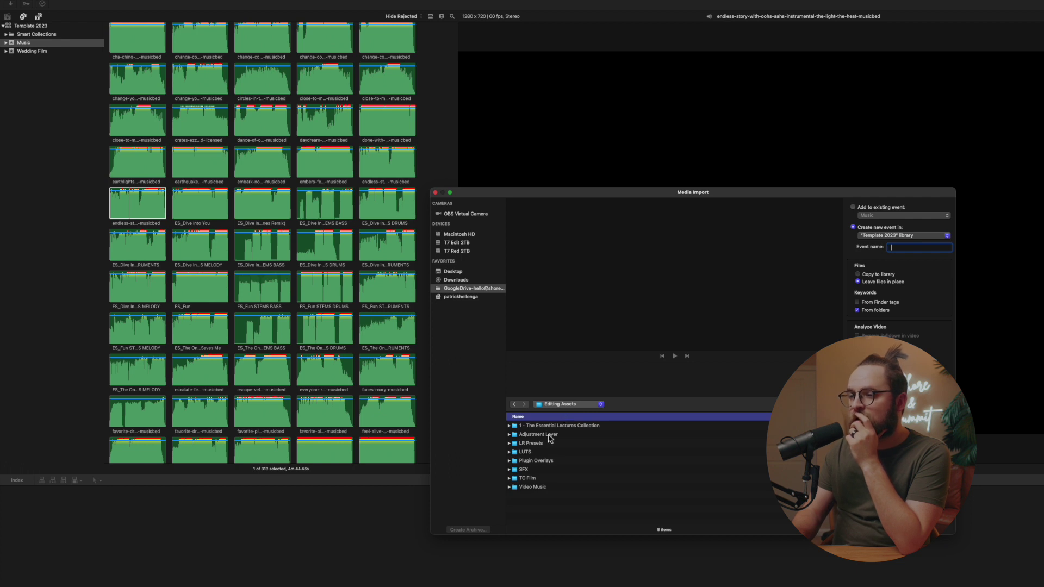
- Look through the sound effect packs inside the SFX folder
click(525, 470)
key(Right)
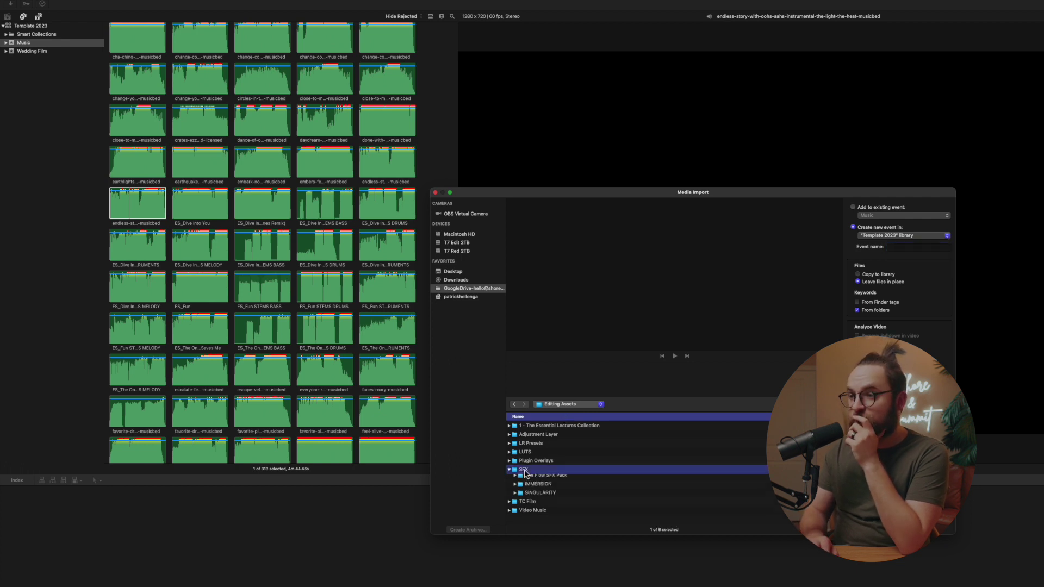
key(Down)
key(Down)
key(Down)
key(Down)
key(Down)
key(Down)
key(Down)
key(Up)
key(Down)
key(Up)
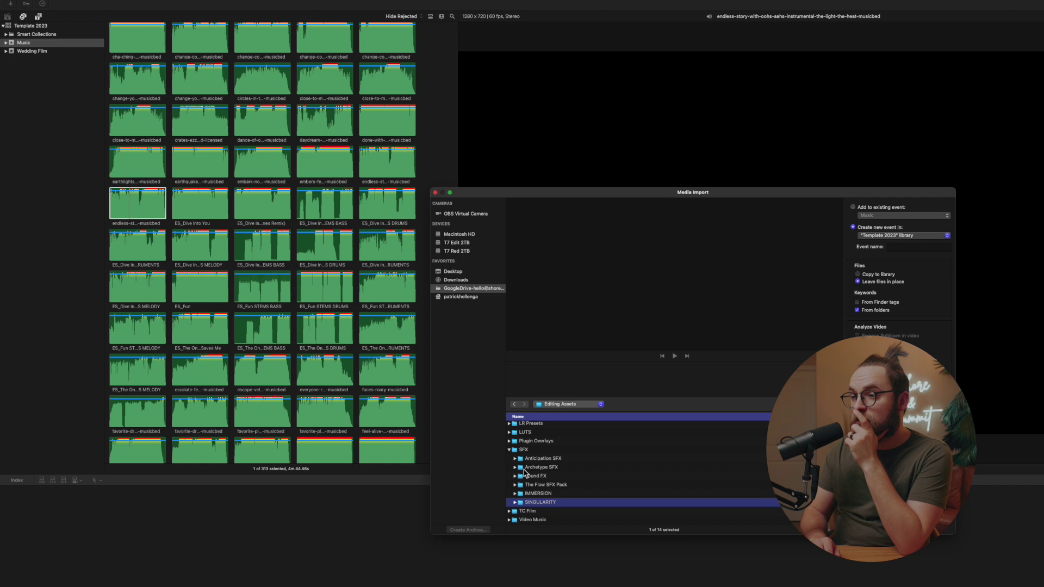
key(Up)
key(Down)
- Examine the sound categories inside the SINGULARITY pack
key(Right)
key(Down)
key(Down)
key(Down)
key(Down)
key(Down)
key(Down)
key(Down)
key(Down)
key(Down)
key(Up)
key(Up)
- Look through the sounds in SINGULARITY's 08 Drones folder, including 09 Vibrate Drone.wav and 21 Soundscape A.wav, and collapse the folder
key(Right)
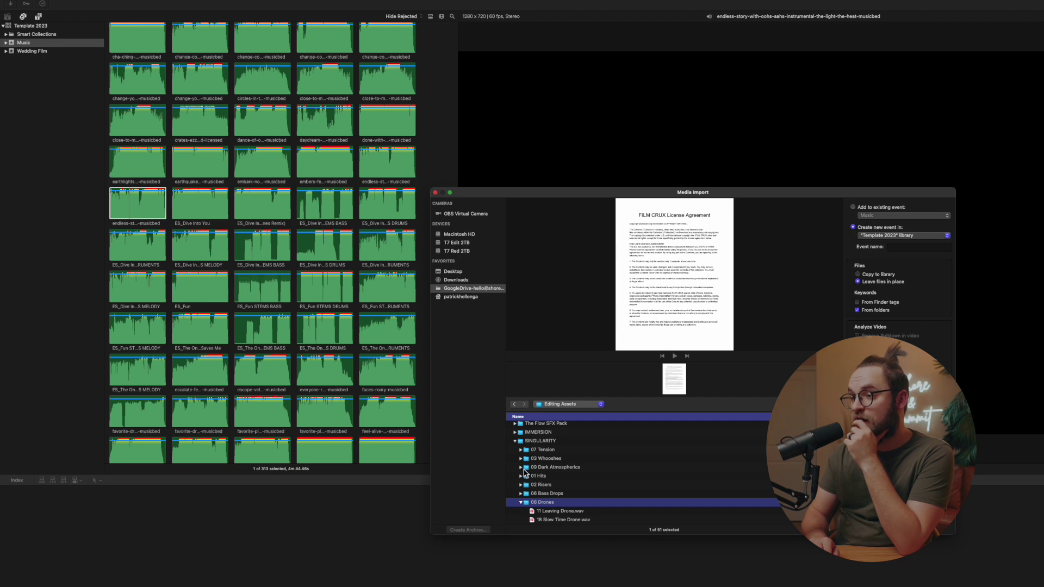
key(Down)
key(Down)
key(Down)
key(Down)
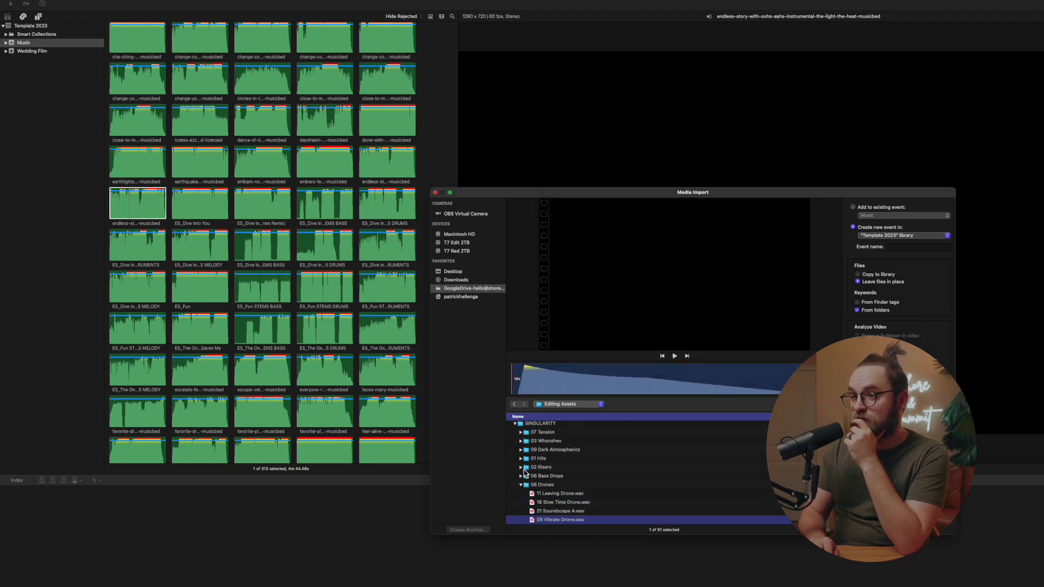
key(Up)
key(Up)
key(Down)
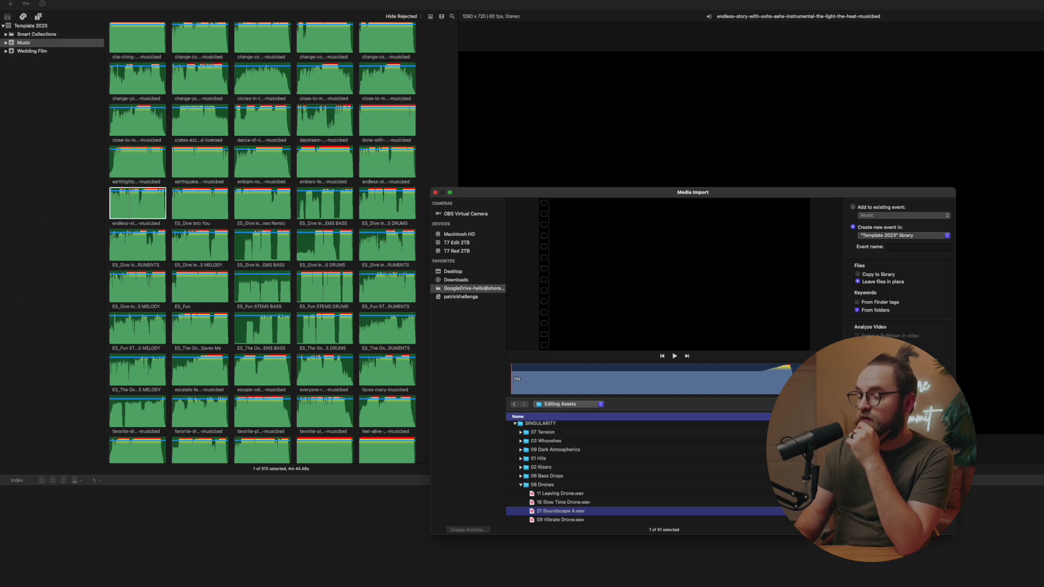
scroll(530, 452, down, 3)
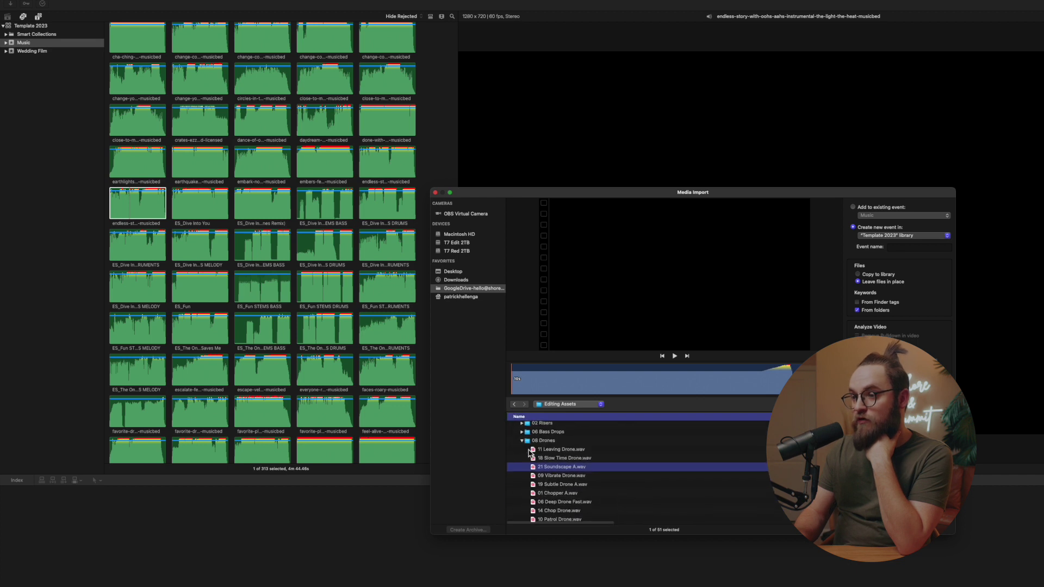
scroll(552, 483, down, 2)
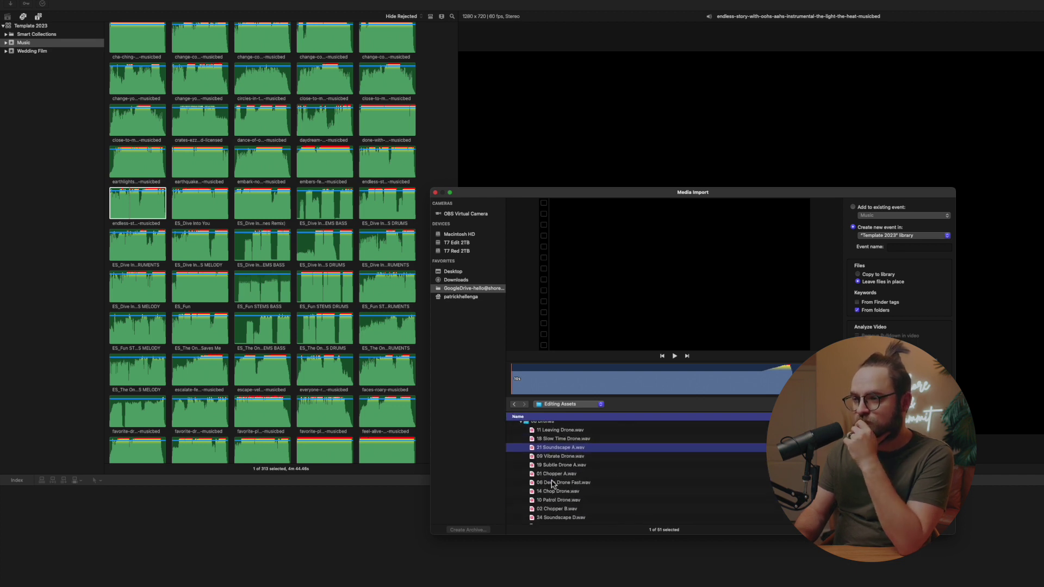
scroll(552, 483, up, 3)
key(Left)
key(Left)
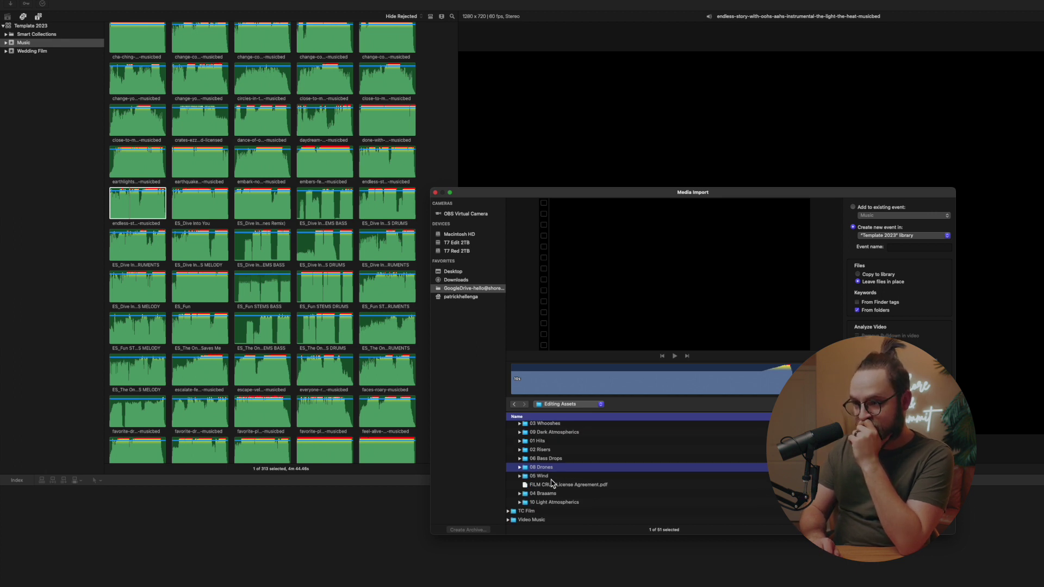
- Collapse the SINGULARITY pack and expand the IMMERSION pack
key(Up)
key(Up)
key(Up)
key(Up)
key(Up)
key(Up)
key(Up)
key(Up)
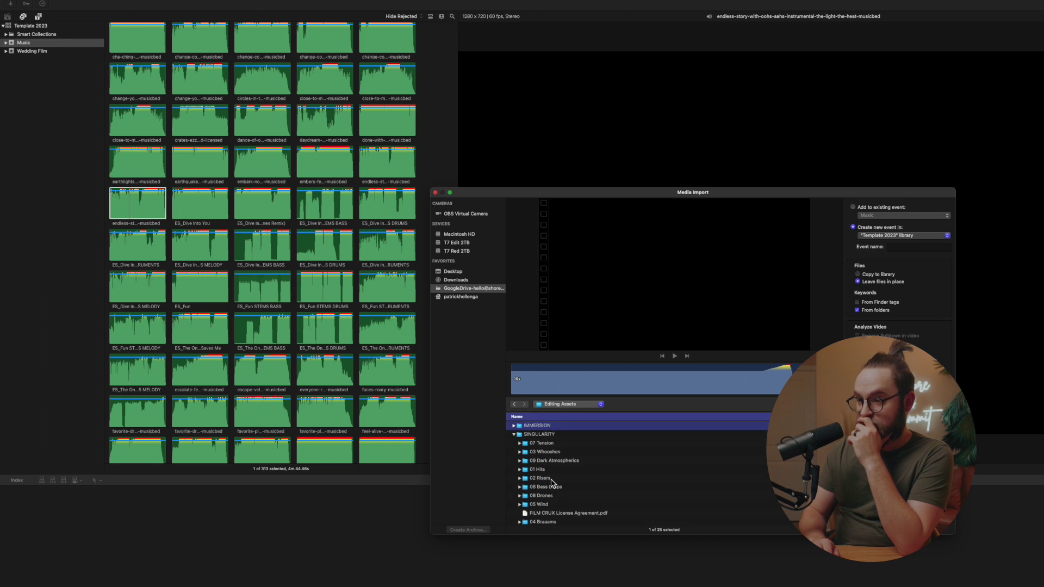
key(Down)
key(Left)
key(Up)
key(Right)
key(Down)
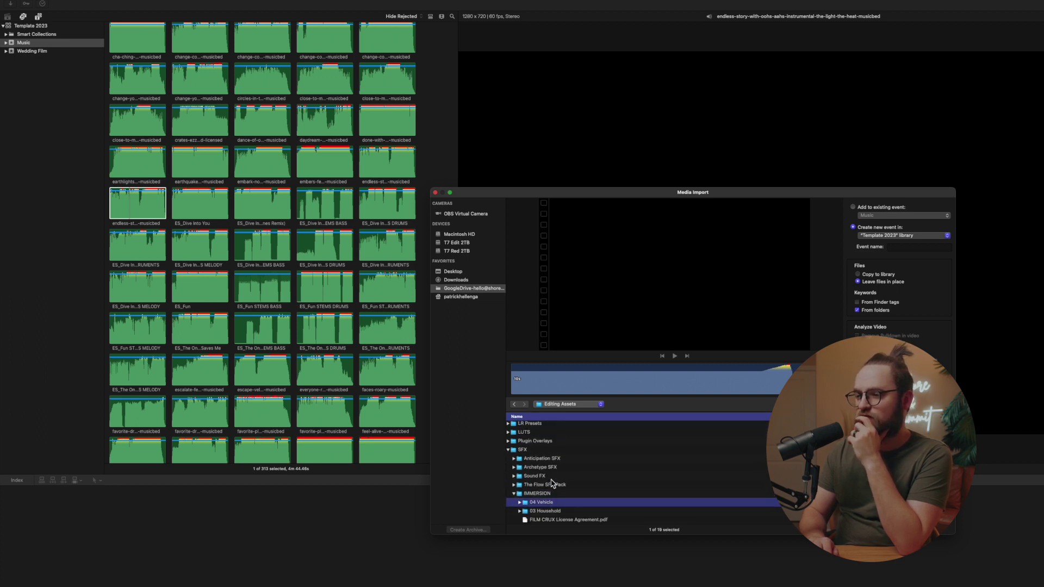
- Look through the 01 Environments and 02 Human folders of the IMMERSION pack and collapse both
key(Down)
key(Down)
key(Down)
key(Down)
key(Right)
key(Down)
key(Down)
key(Down)
key(Up)
key(Up)
key(Up)
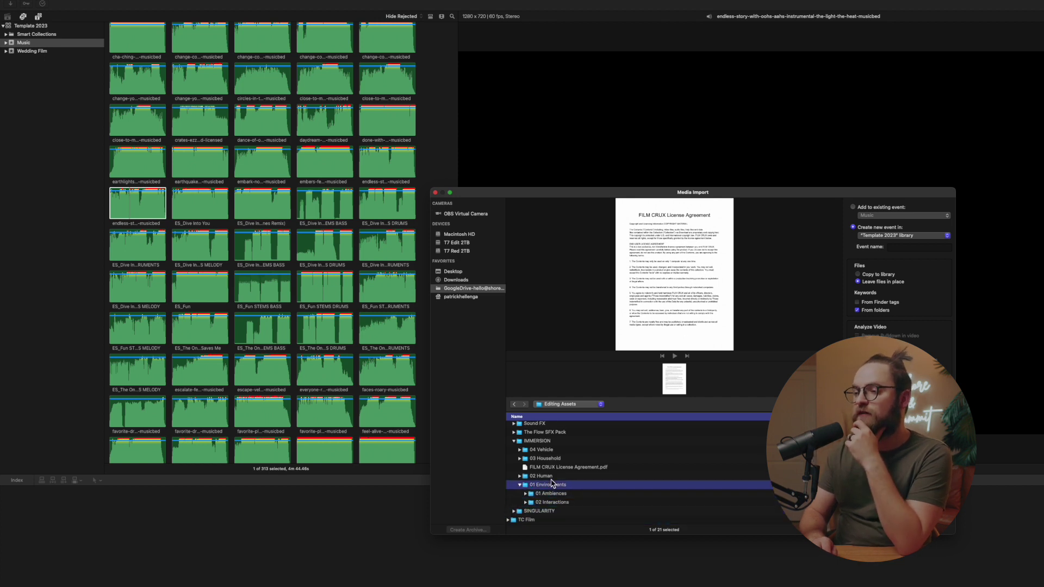
key(Down)
key(Down)
key(Up)
key(Up)
key(Up)
key(Right)
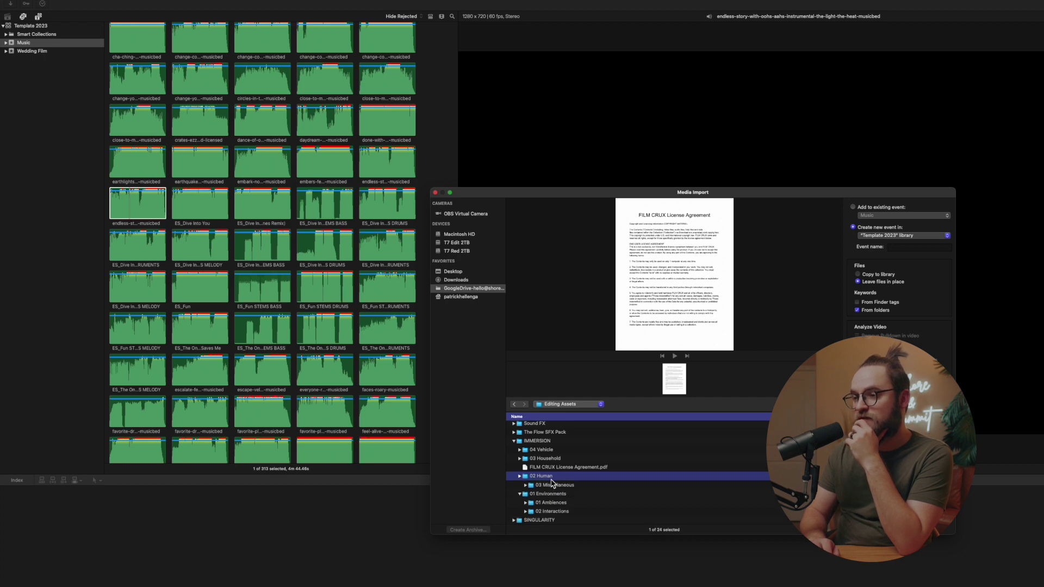
key(Left)
key(Down)
key(Left)
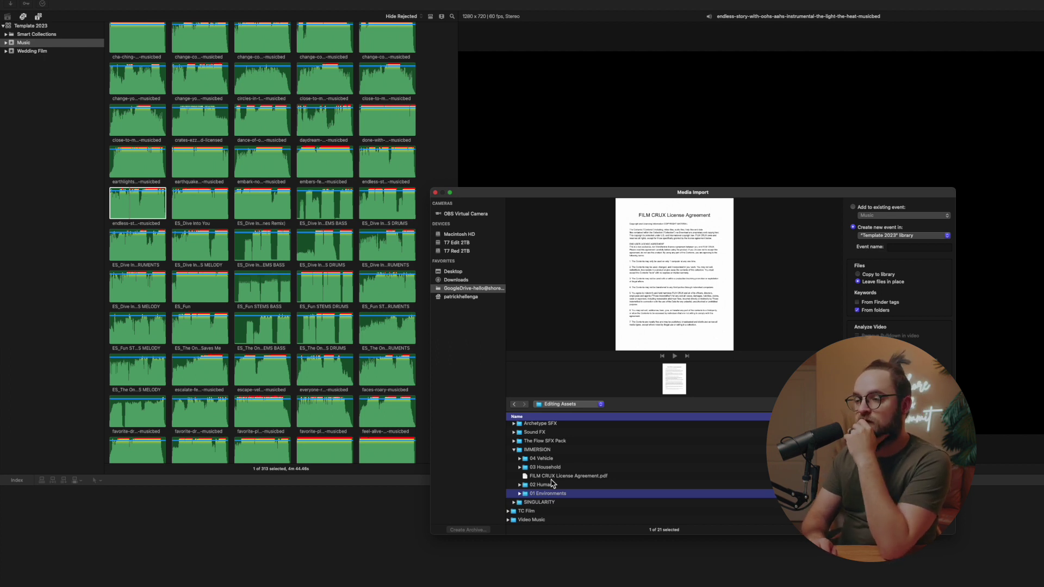
- Examine the 02 Kitchen sounds in IMMERSION's 03 Household folder
key(Up)
key(Up)
key(Up)
key(Up)
key(Down)
key(Right)
key(Down)
key(Right)
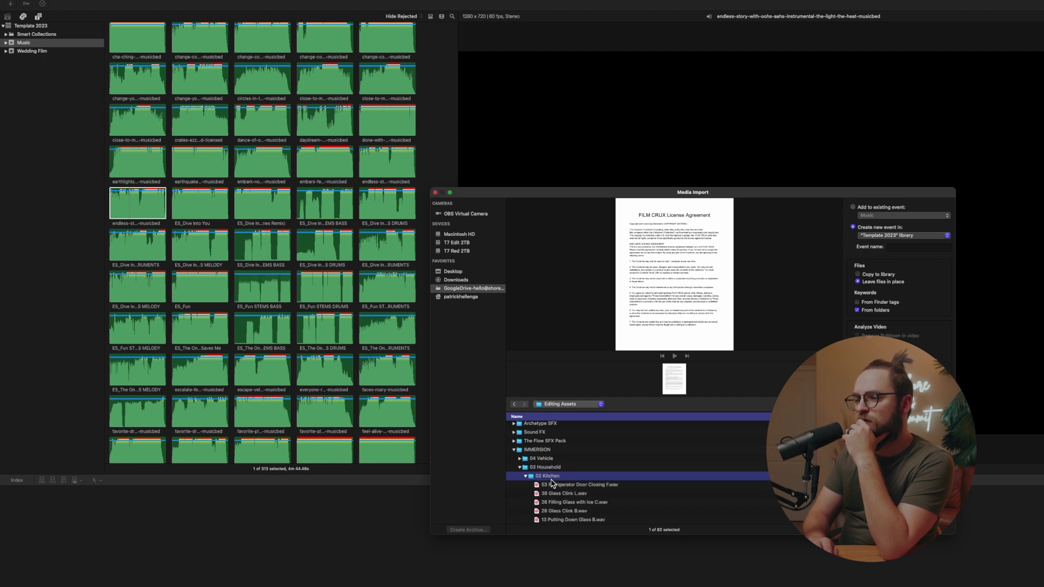
key(Left)
key(Up)
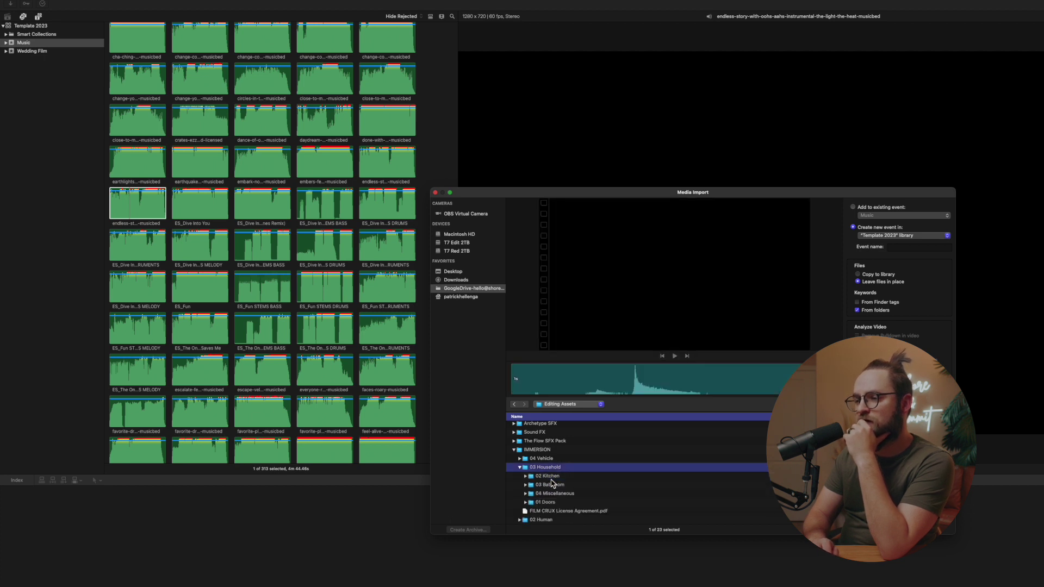
- Look through the 04 Miscellaneous household sounds, including 30 Light Switch F.wav, and collapse that folder
key(Down)
key(Down)
key(Down)
key(Right)
key(Down)
key(Down)
key(Down)
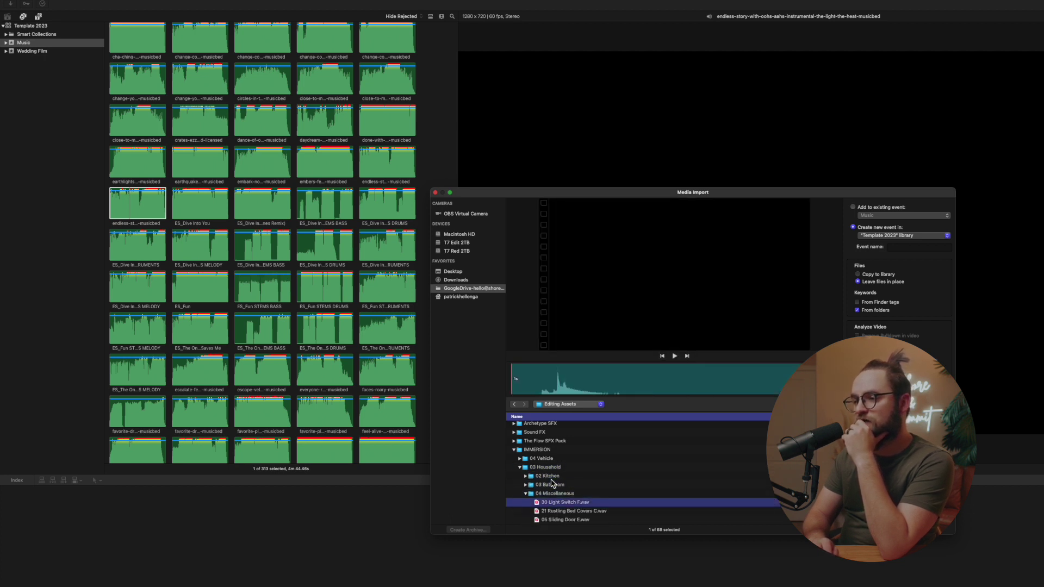
key(Up)
key(Up)
key(Up)
key(Left)
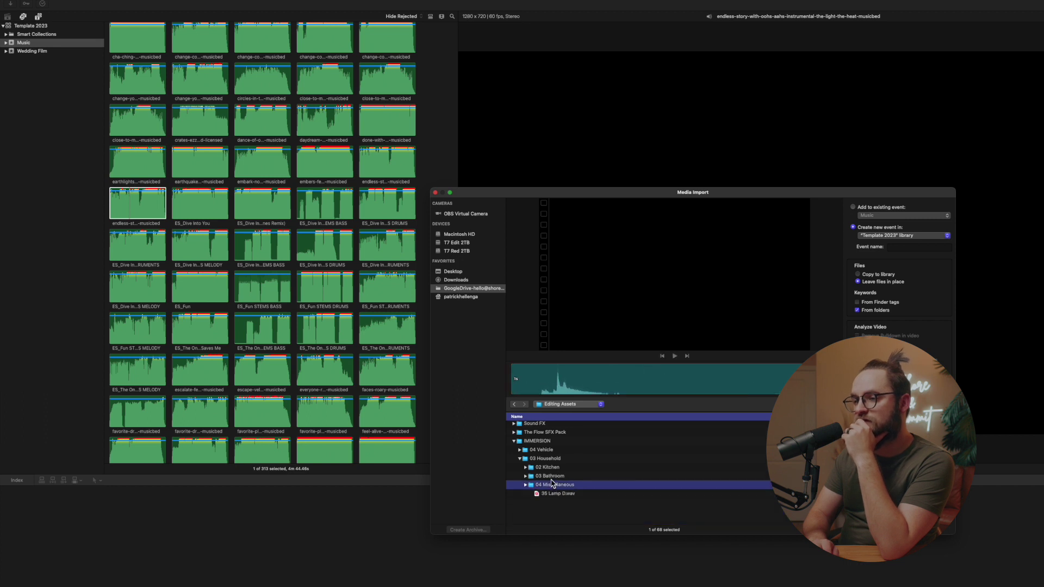
- Collapse the 03 Household folder and close the media import without importing any sound effects
key(Up)
key(Up)
key(Up)
key(Up)
key(Down)
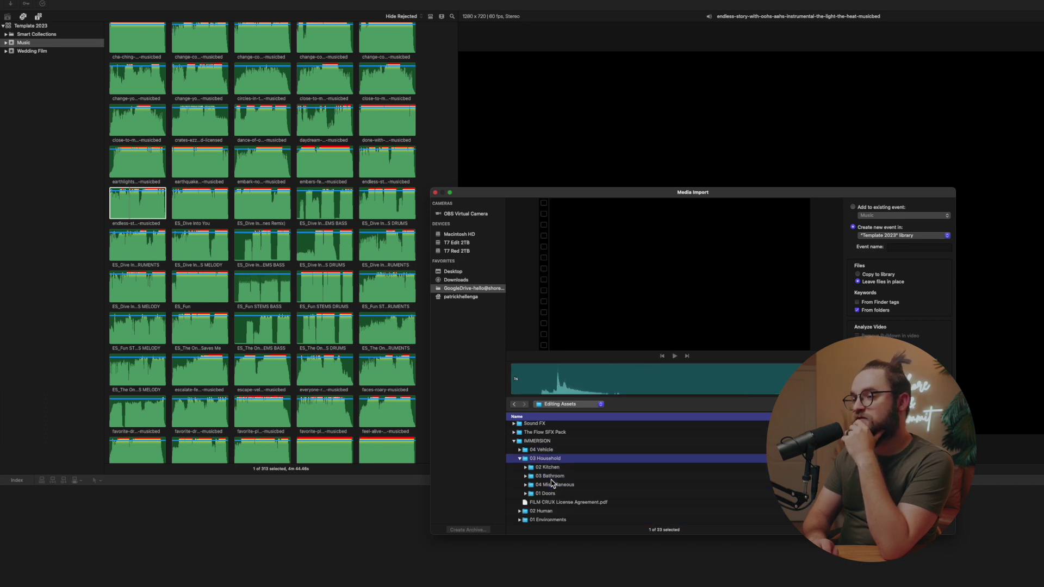
key(Left)
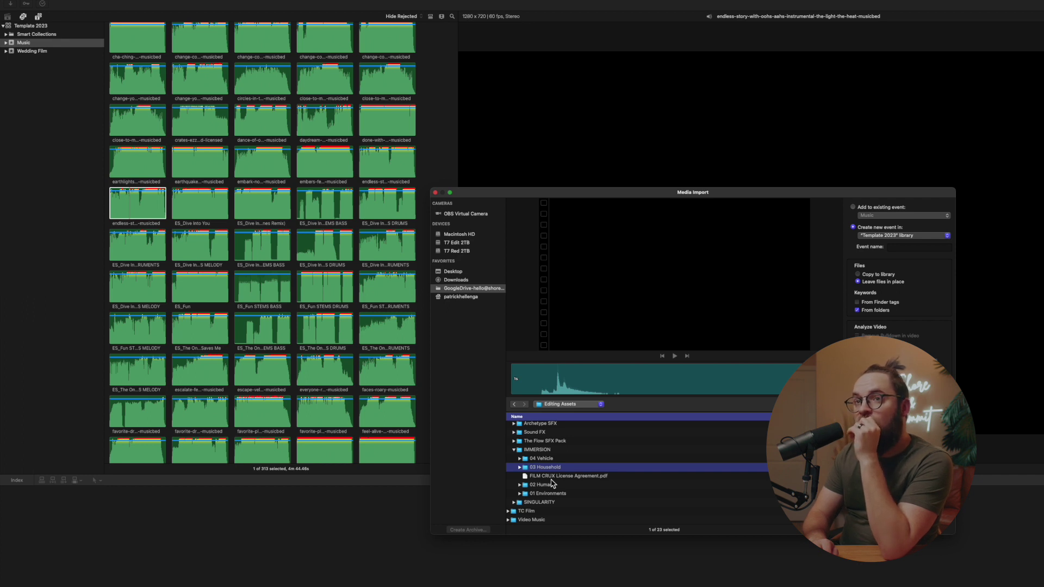
click(436, 192)
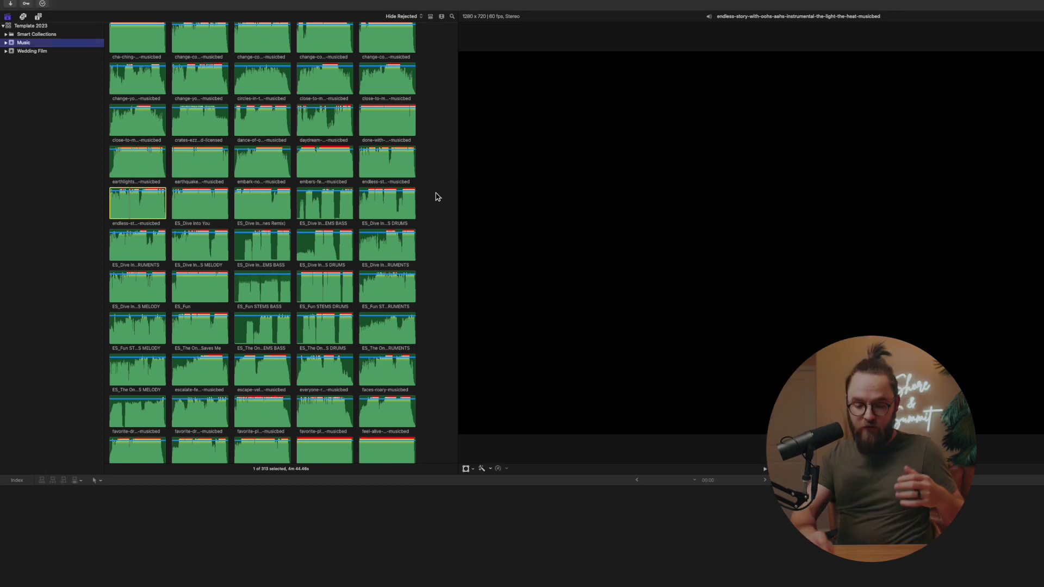
- Create a new event named Immersion SFX in the Template 2023 library
key(super+n)
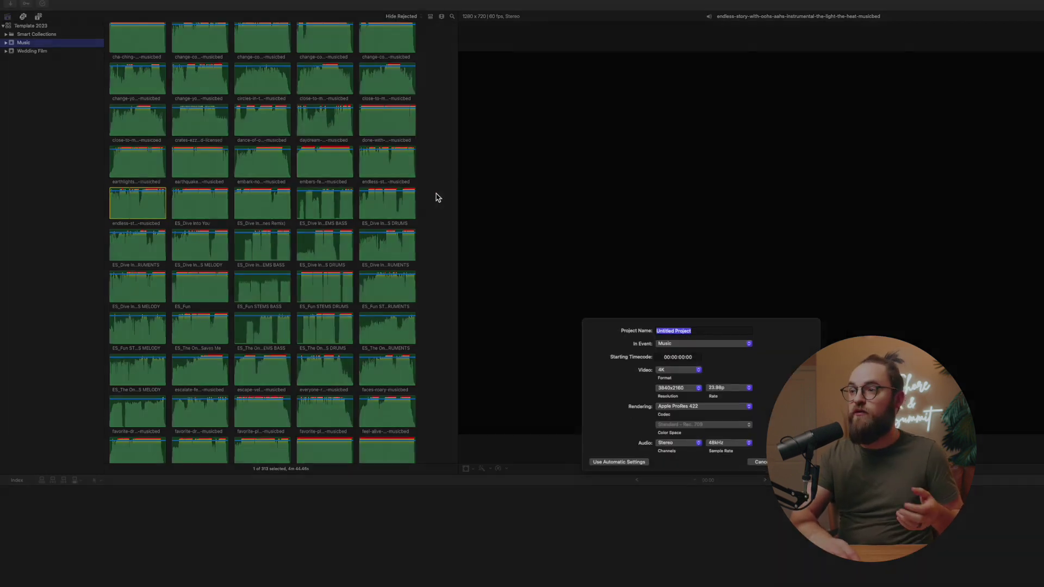
click(760, 466)
right_click(61, 171)
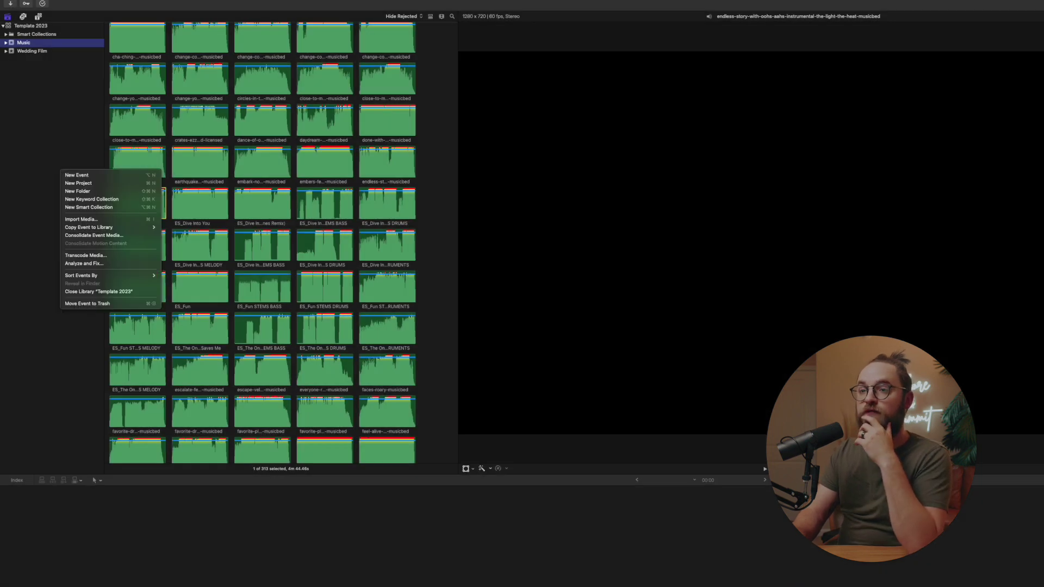
click(73, 175)
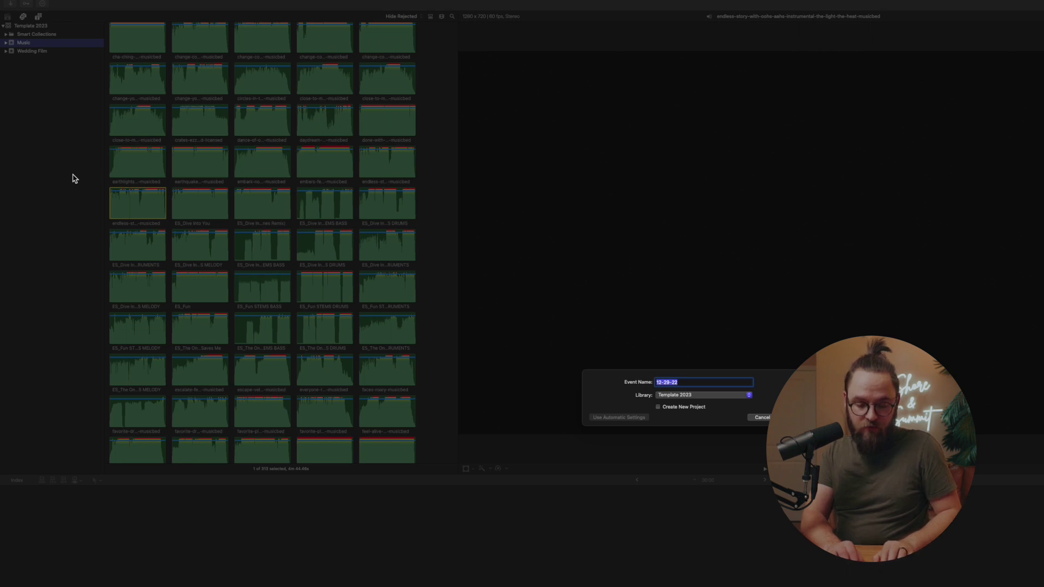
text(Immer)
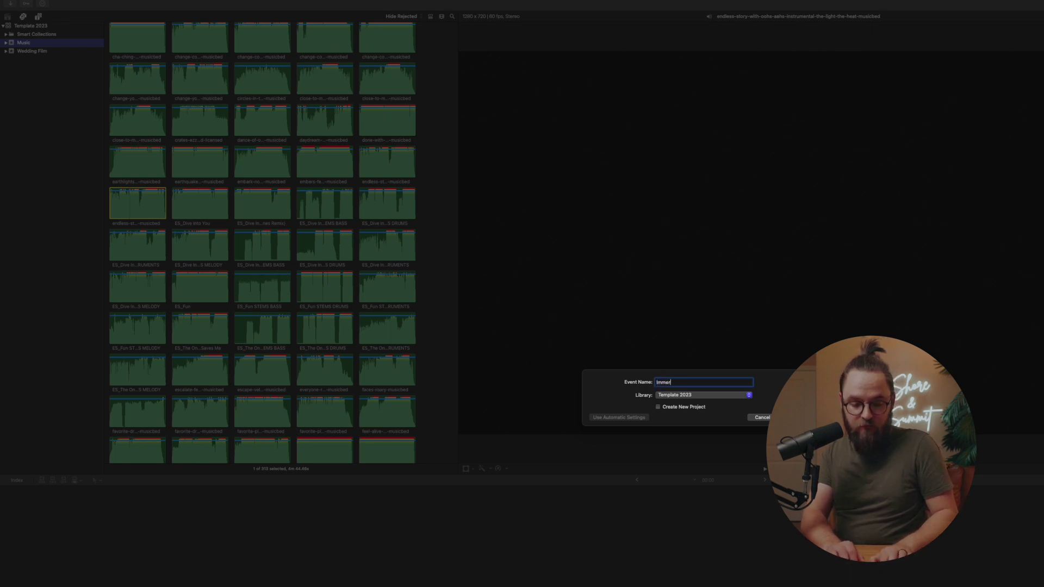
text(sion SFX)
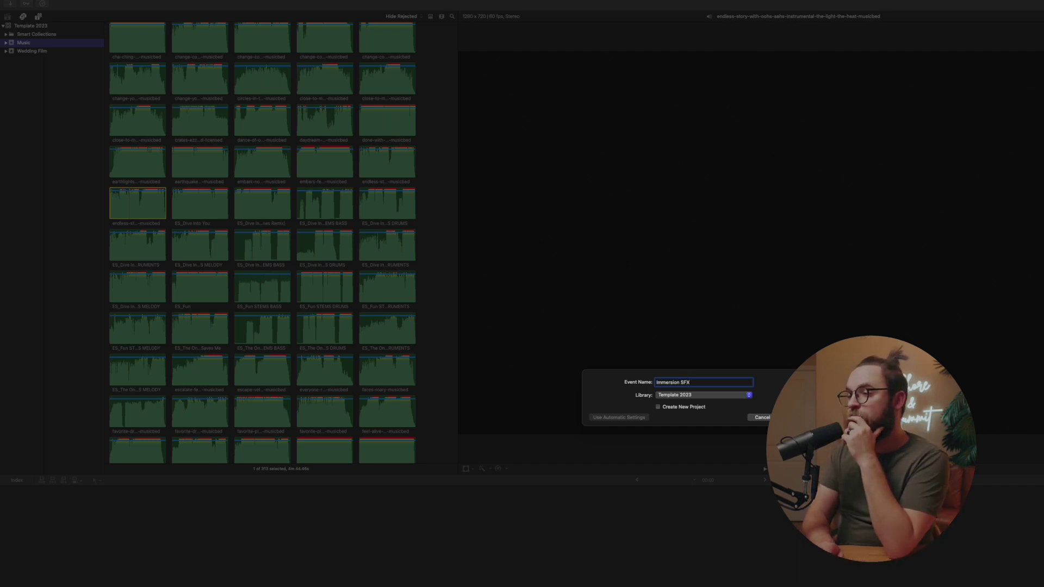
key(Return)
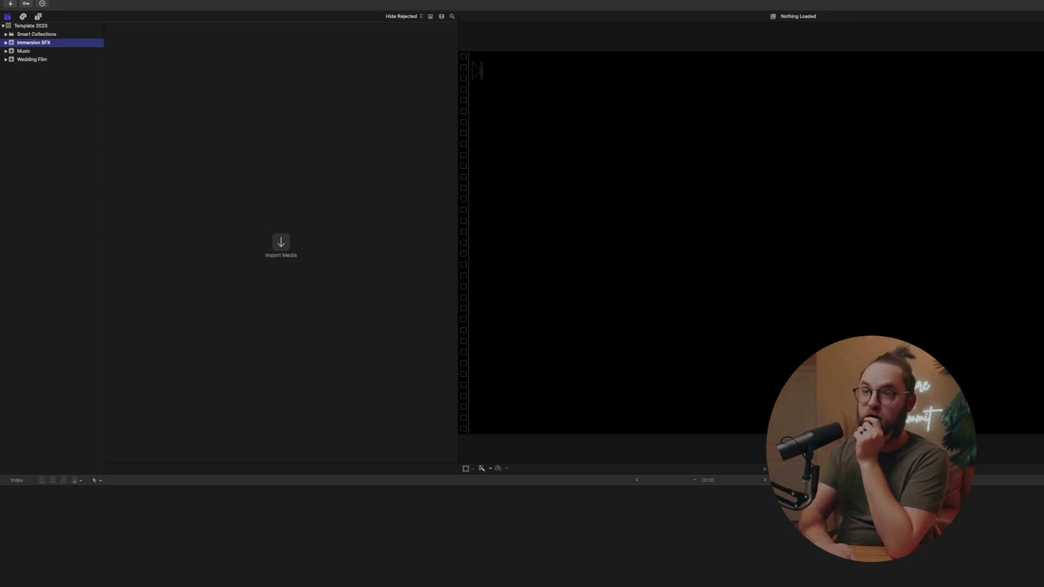
- Open the media import for the Immersion SFX event and expand IMMERSION's 01 Environments and 02 Human folders
key(super+i)
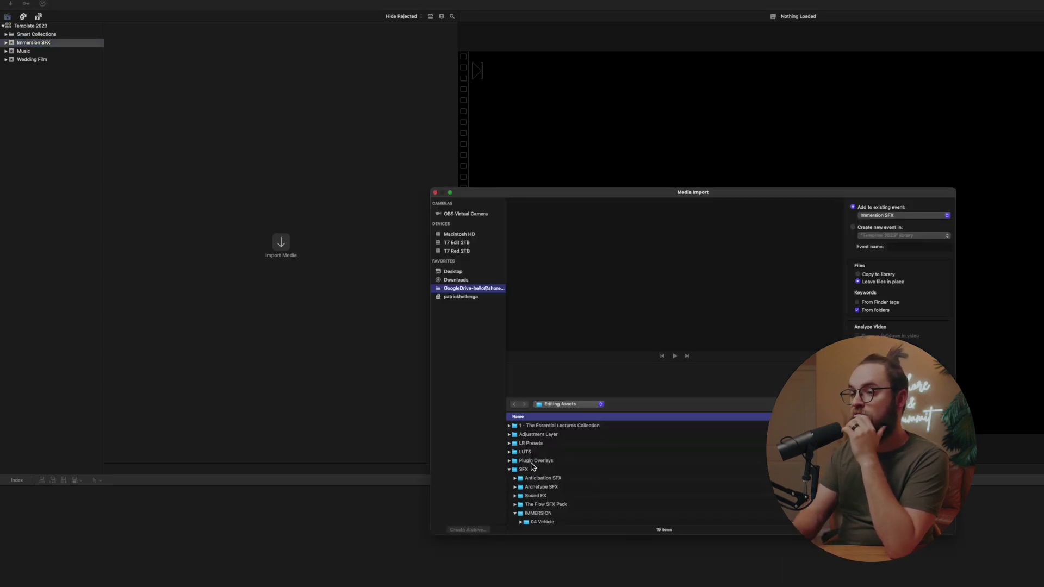
scroll(538, 472, down, 3)
scroll(538, 472, down, 1)
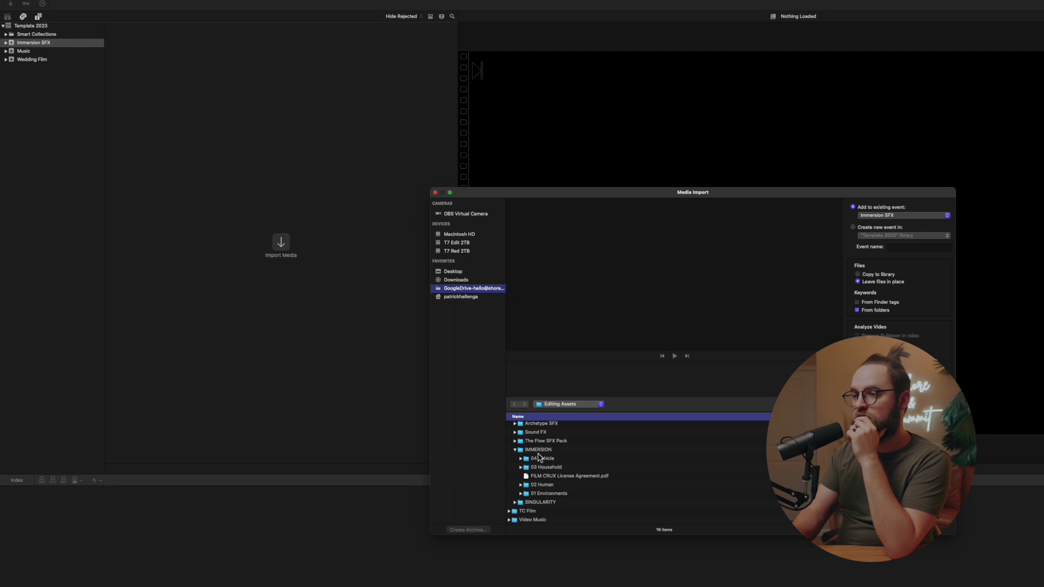
click(546, 494)
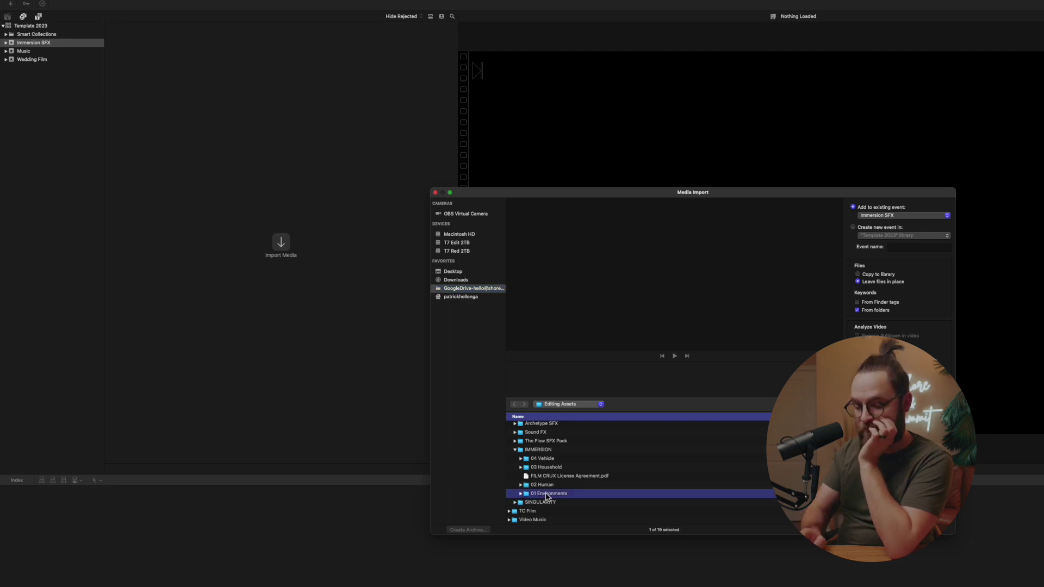
key(Right)
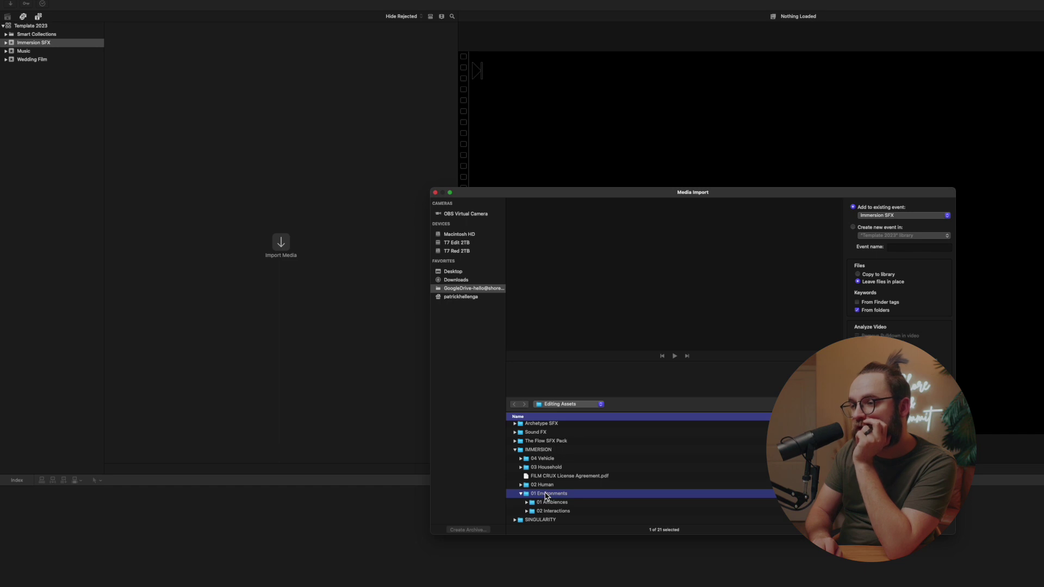
key(Up)
key(Right)
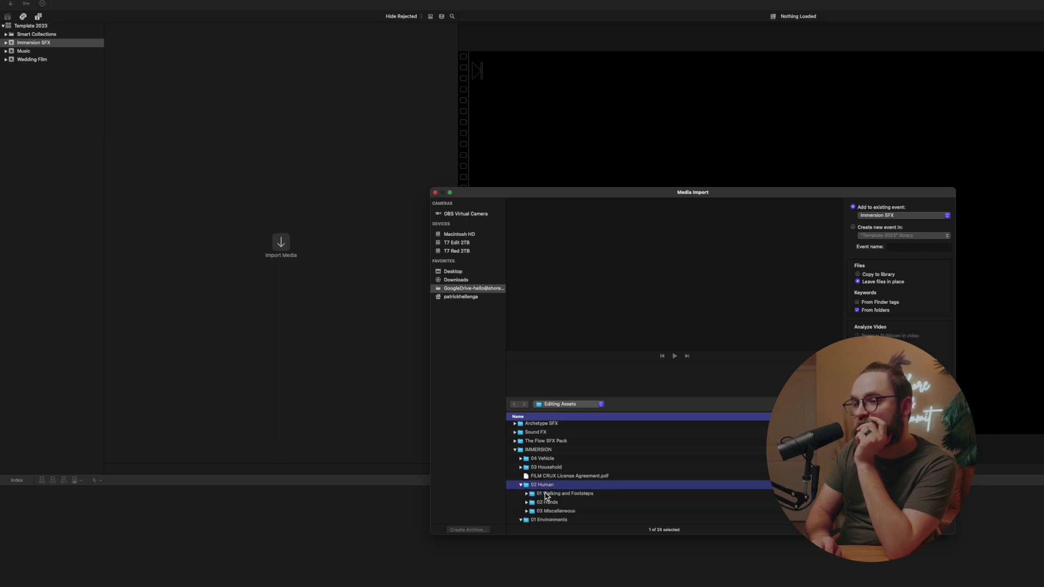
- Check the contents of IMMERSION's 04 Vehicle folder, collapse it, and expand the 03 Household folder
key(Up)
key(Up)
key(Up)
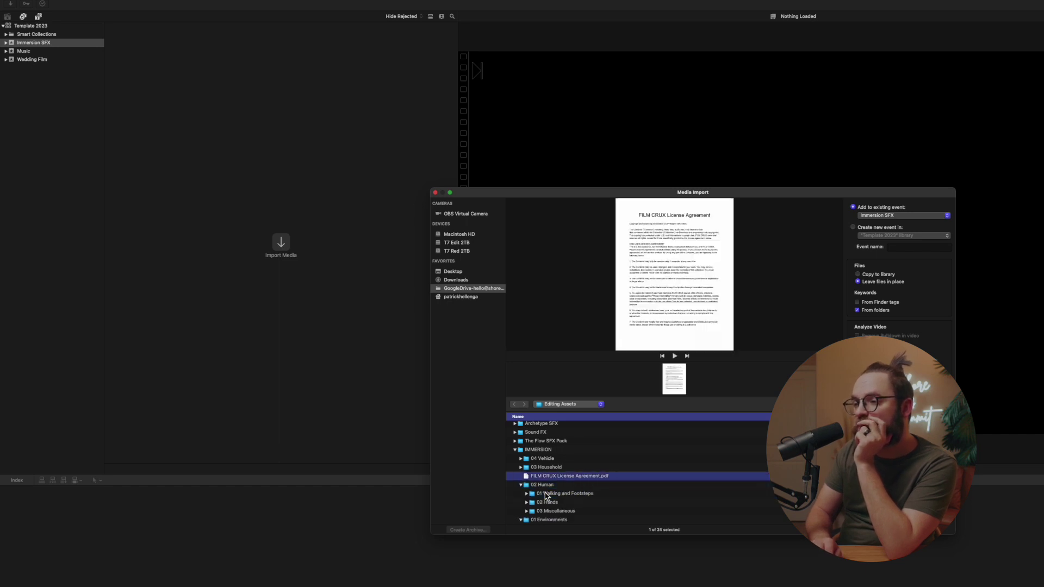
key(Right)
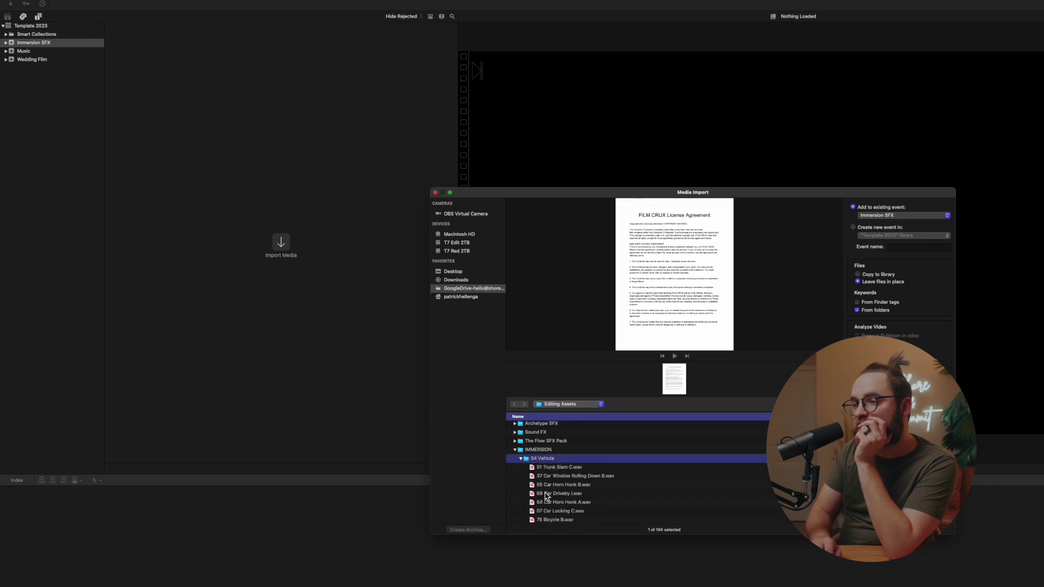
key(Left)
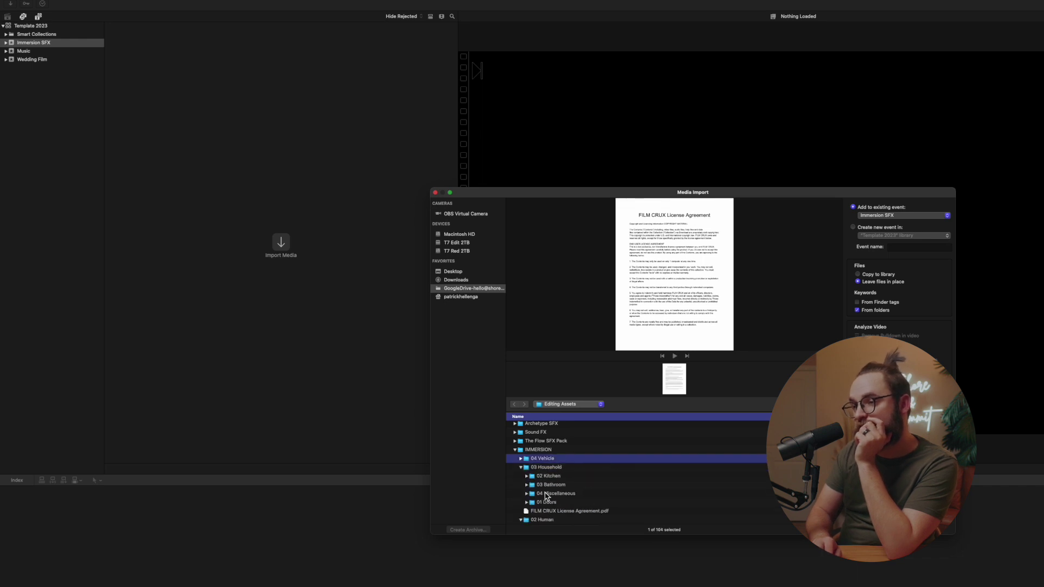
key(Down)
key(Right)
- Look over the Kitchen, Bathroom, Miscellaneous and Doors subfolders of IMMERSION's 03 Household folder
key(Down)
key(Down)
key(Down)
key(Down)
key(Down)
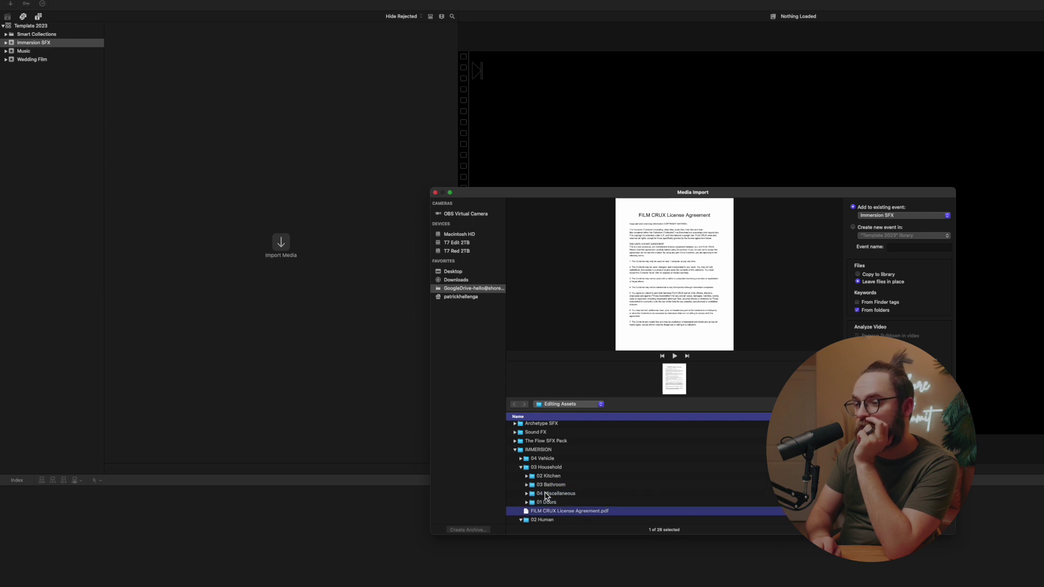
key(Up)
key(Up)
key(Up)
key(Up)
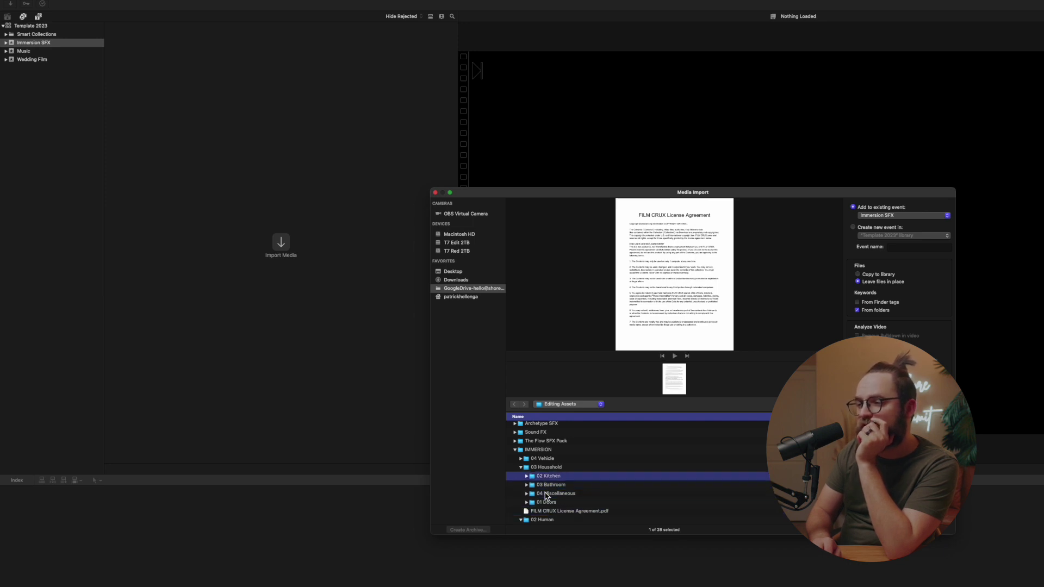
- Review the subfolders of 02 Human and 01 Environments, and return to the start of the IMMERSION pack
key(Down)
key(Down)
key(Down)
key(Down)
key(Down)
key(Down)
key(Down)
key(Down)
key(Down)
key(Up)
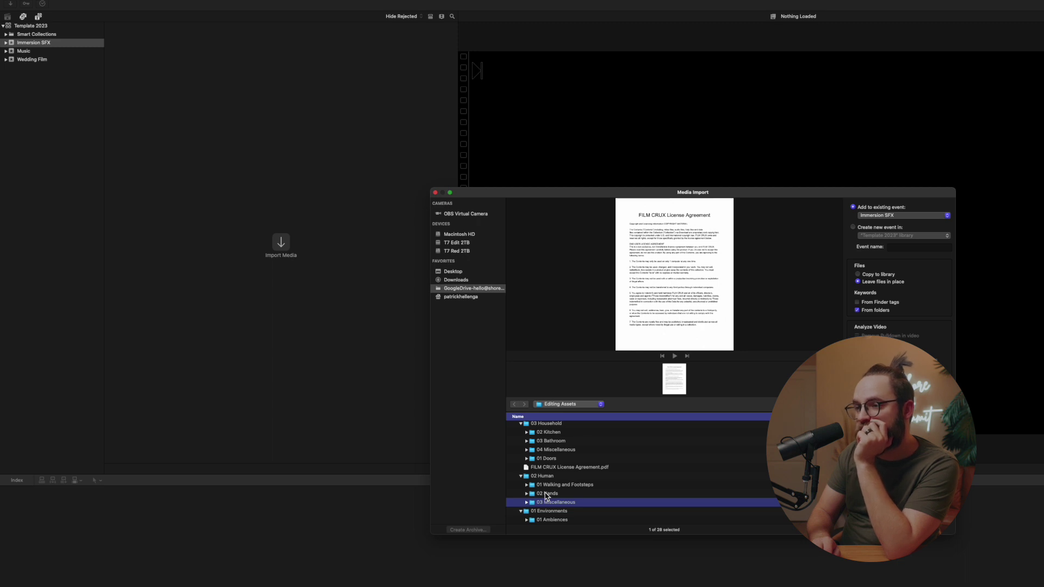
key(Down)
key(Down)
key(Down)
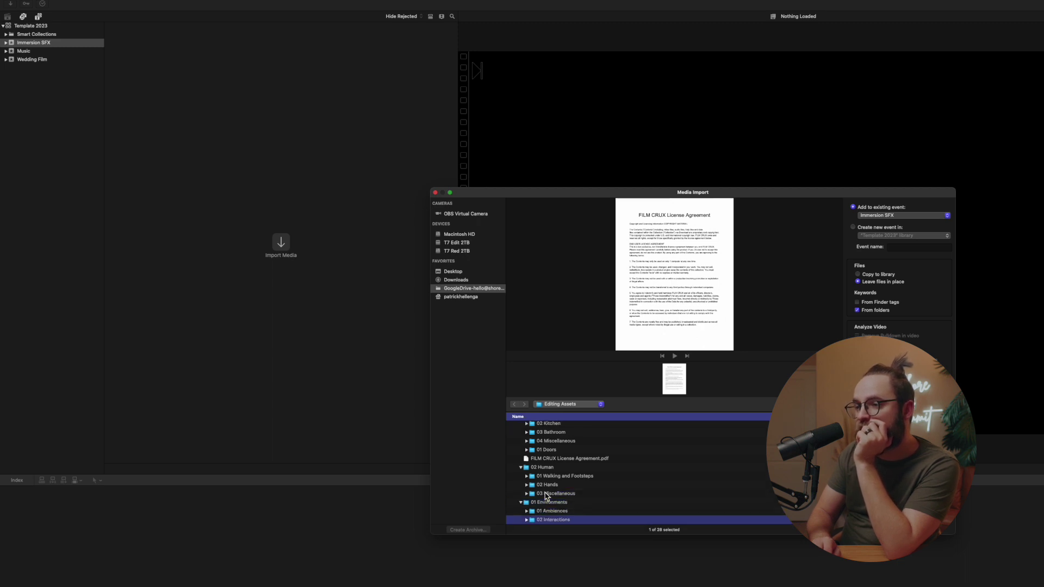
key(Up)
key(Up)
key(Up)
key(Up)
key(Up)
key(Up)
key(Up)
key(Up)
key(Up)
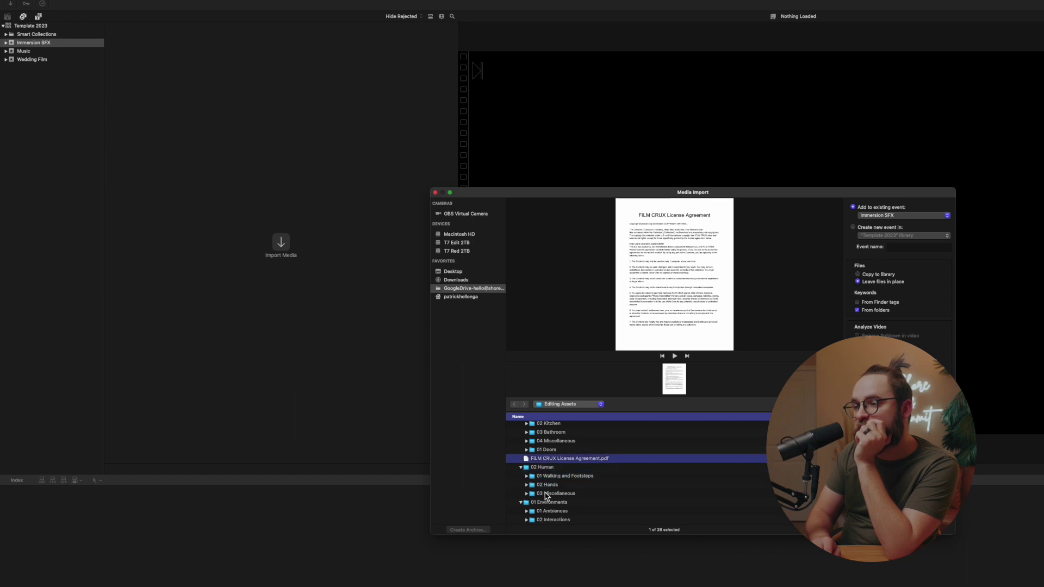
key(Up)
key(Up)
key(Up)
key(Up)
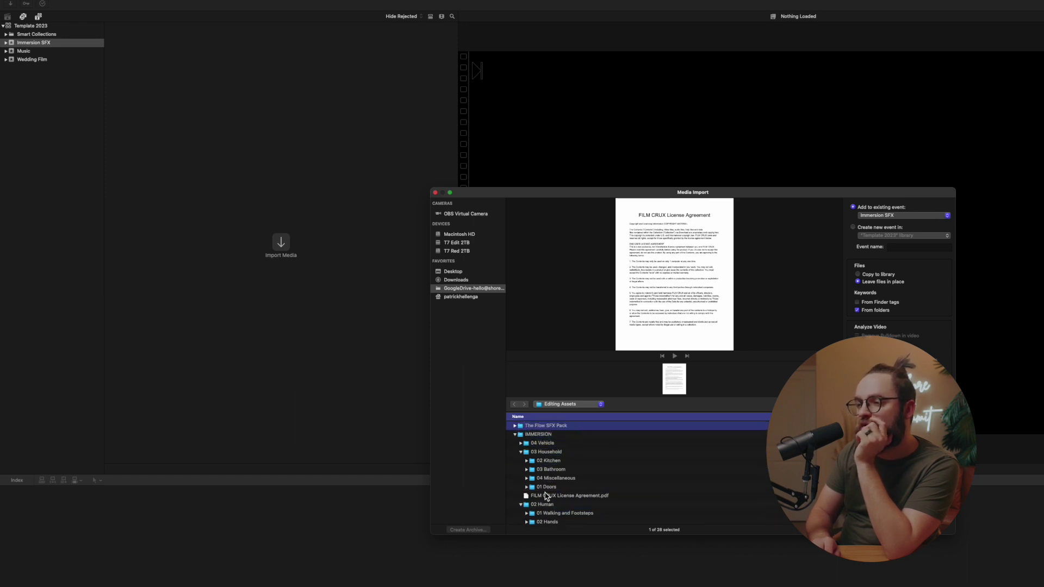
- Import the IMMERSION folder into the Immersion SFX event with files left in place and folder-based keywords, and open its IMMERSION collection
key(Down)
key(Down)
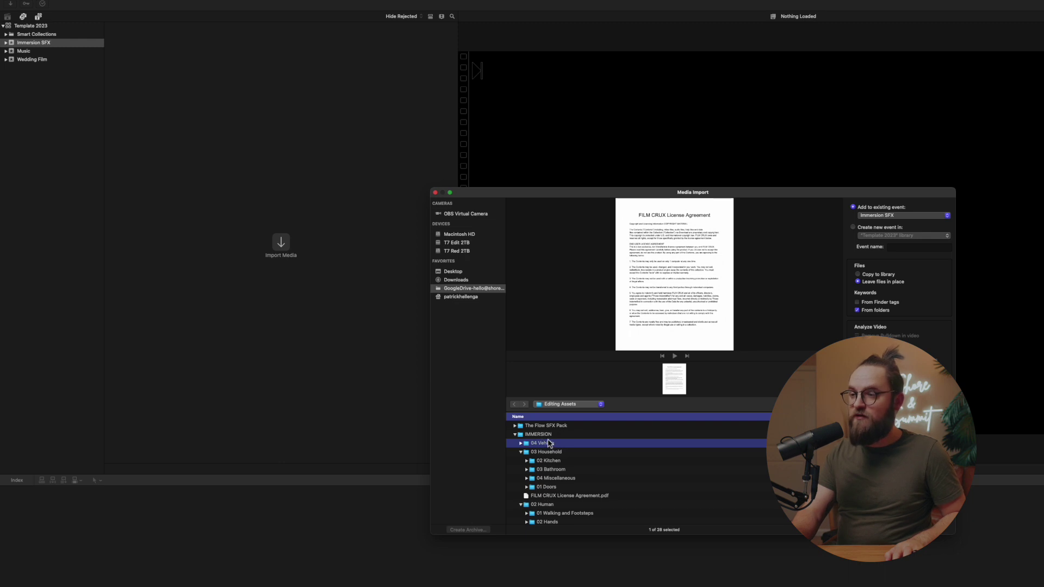
key(Up)
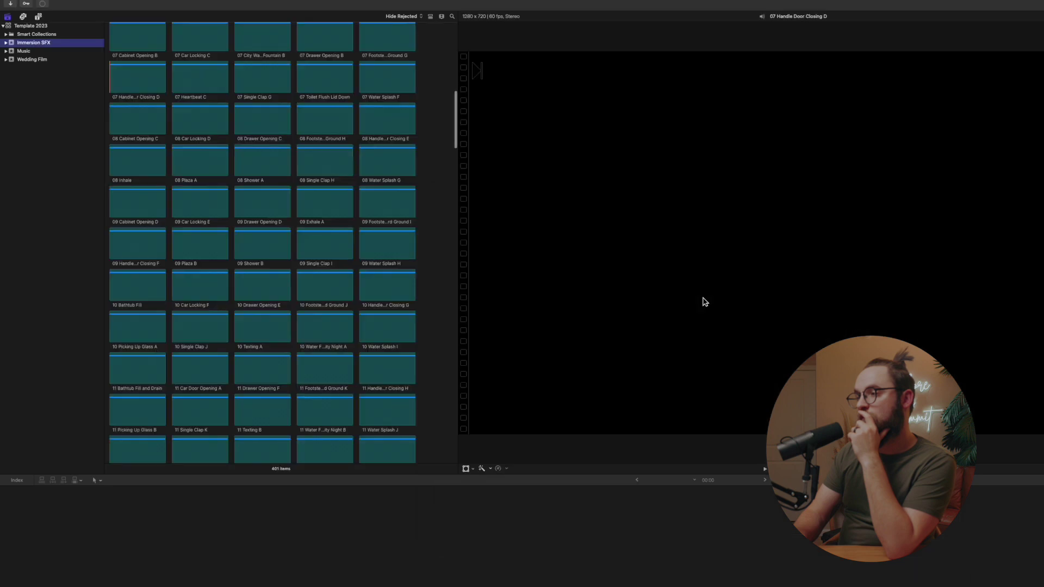
click(6, 43)
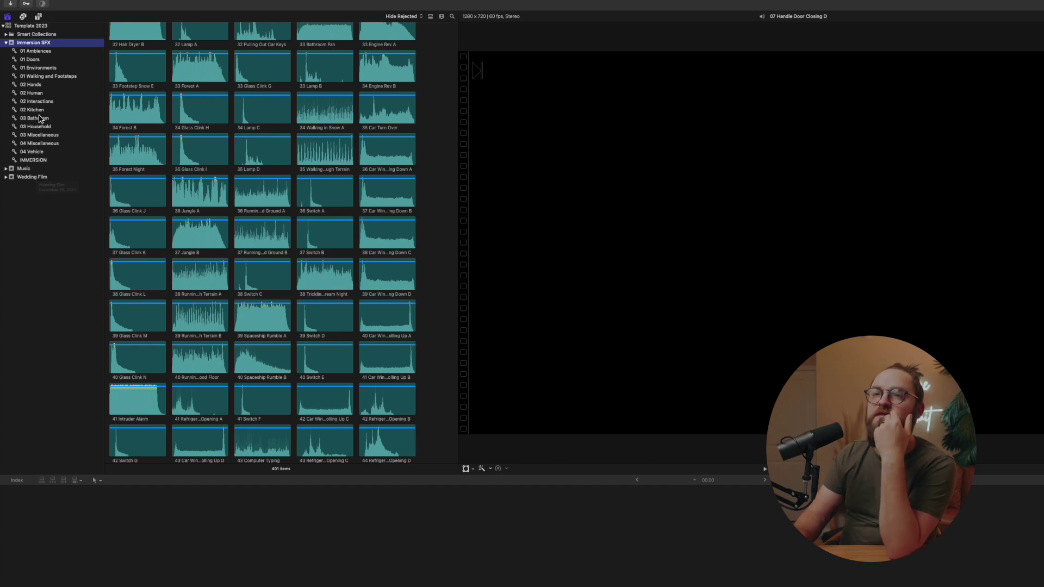
click(34, 162)
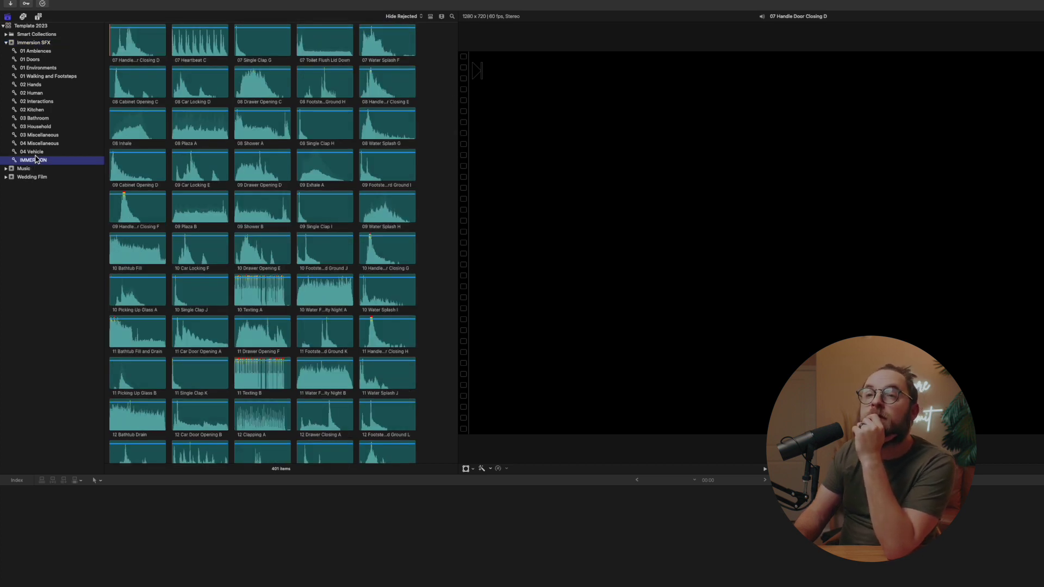
- Rename the 04 Miscellaneous keyword collection in the Immersion SFX event as Household Miscellaneous
click(38, 144)
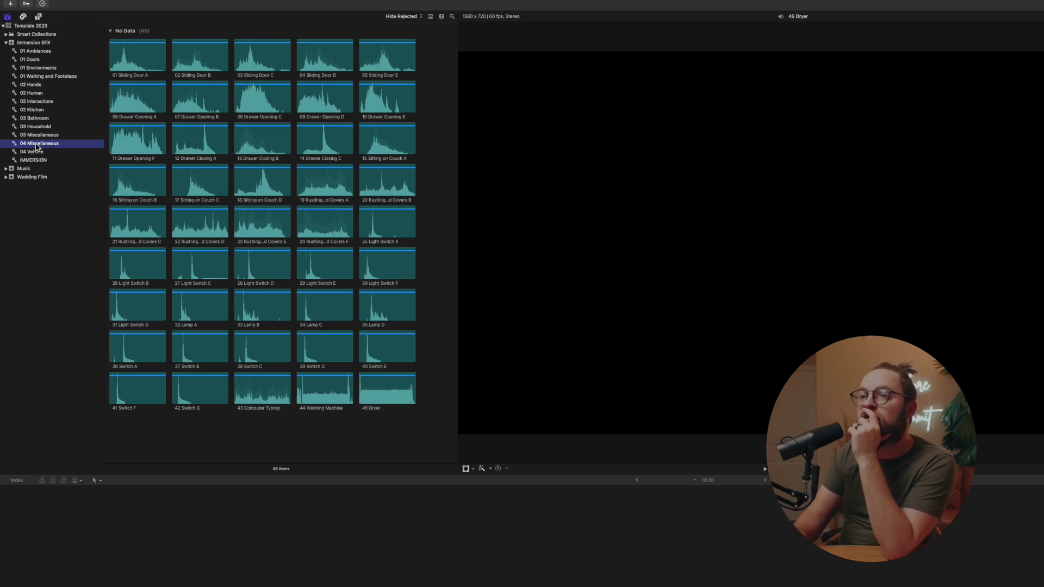
click(36, 143)
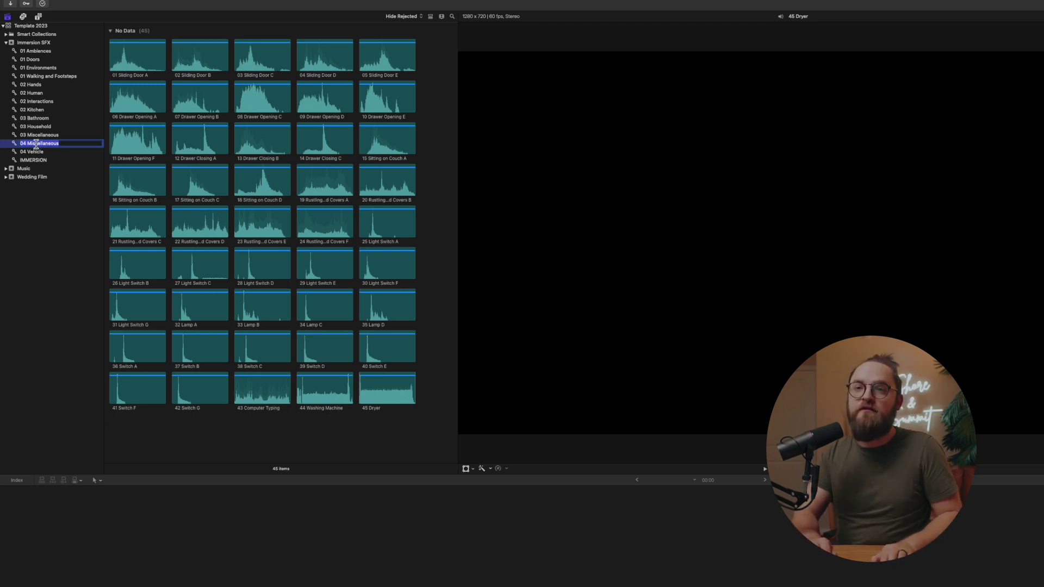
text(House)
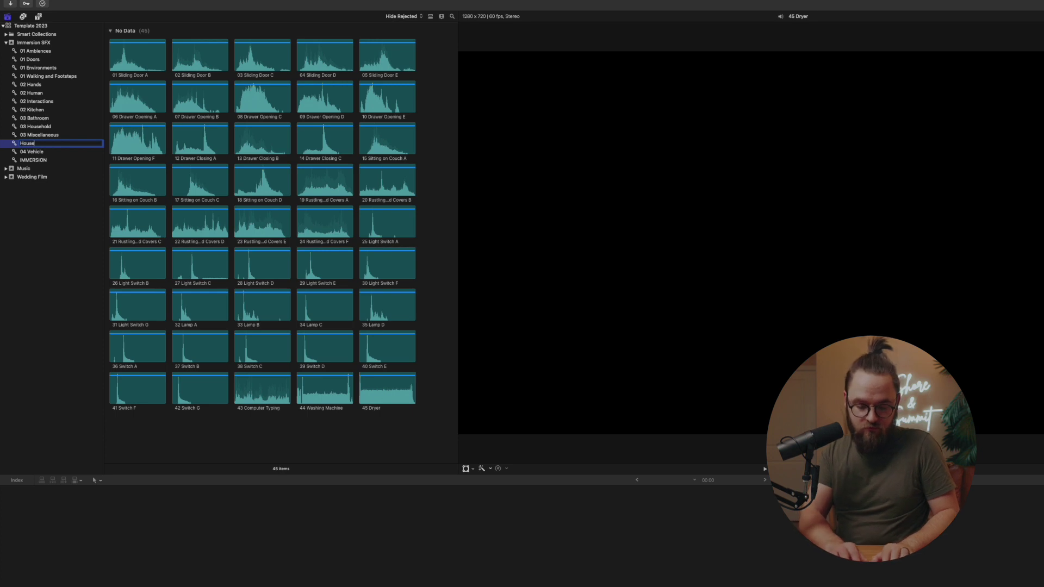
text(hold M)
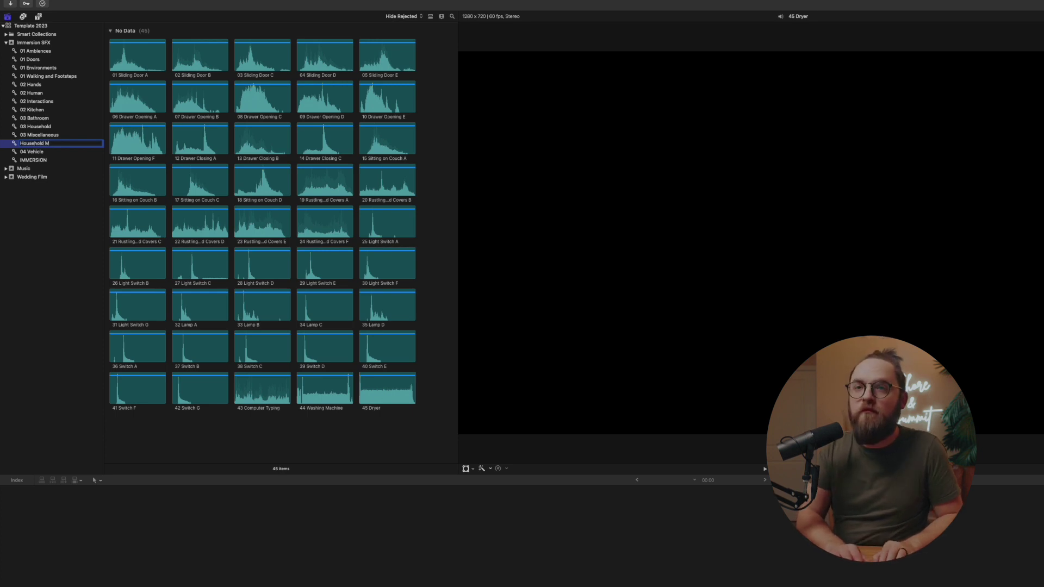
text(iscella)
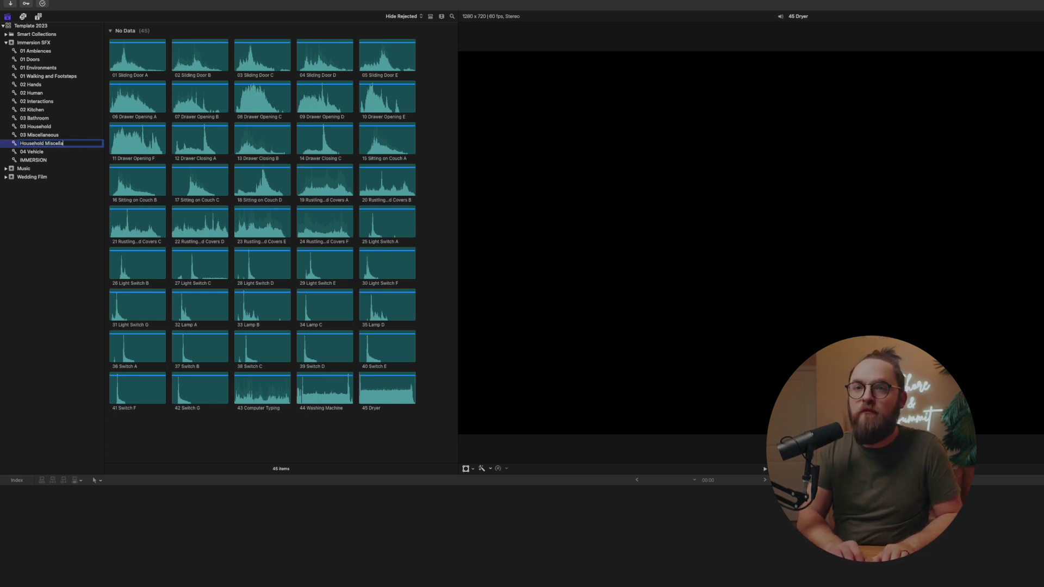
text(neous)
key(Return)
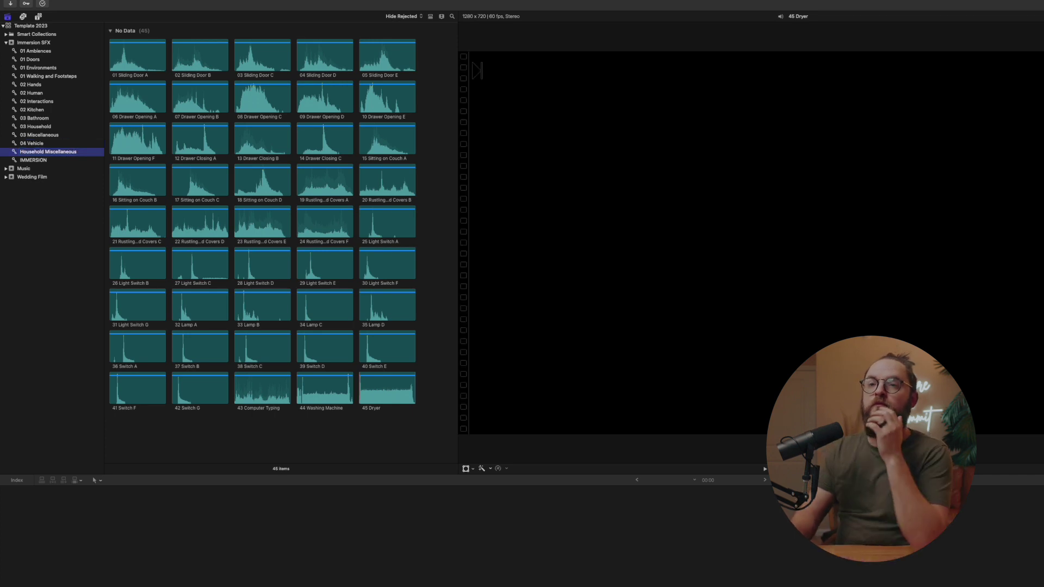
- Rename the 04 Vehicle keyword collection as Vehicle
click(31, 144)
click(31, 144)
text(Vehicle)
key(Return)
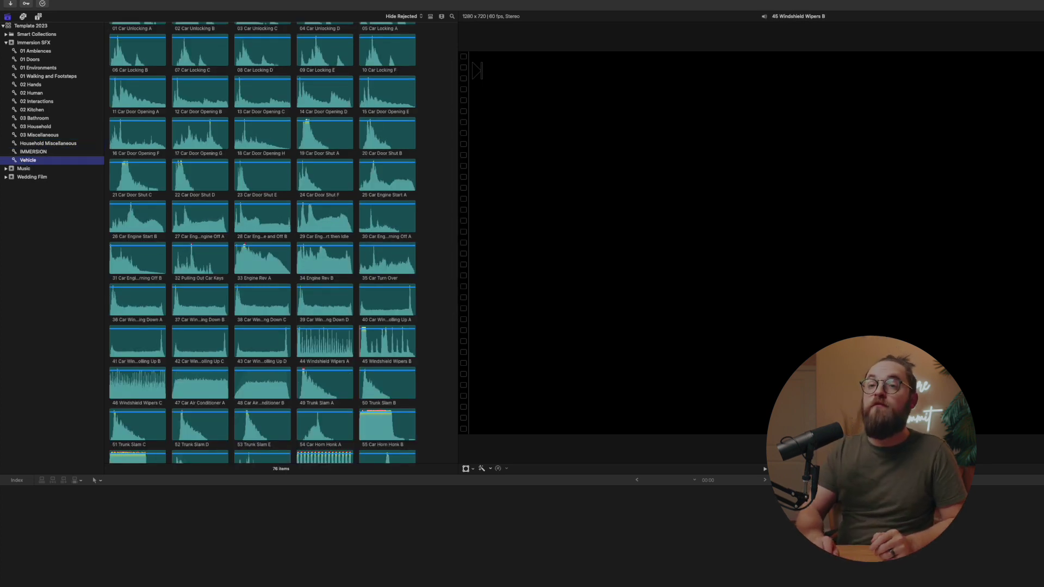
- Rename the 03 Miscellaneous keyword collection as Human Miscellaneous
click(40, 135)
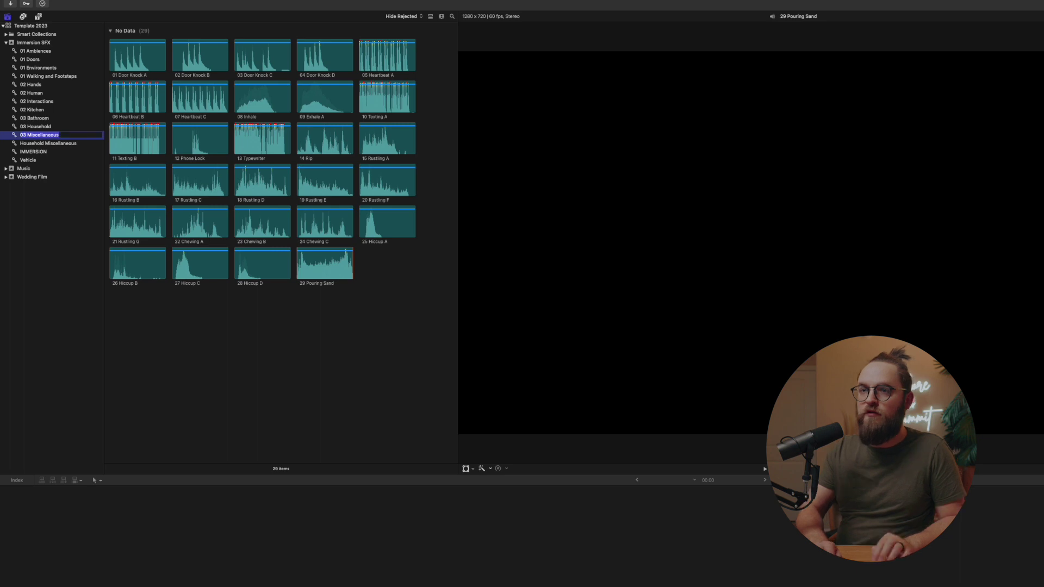
key(Return)
text(Human Mi)
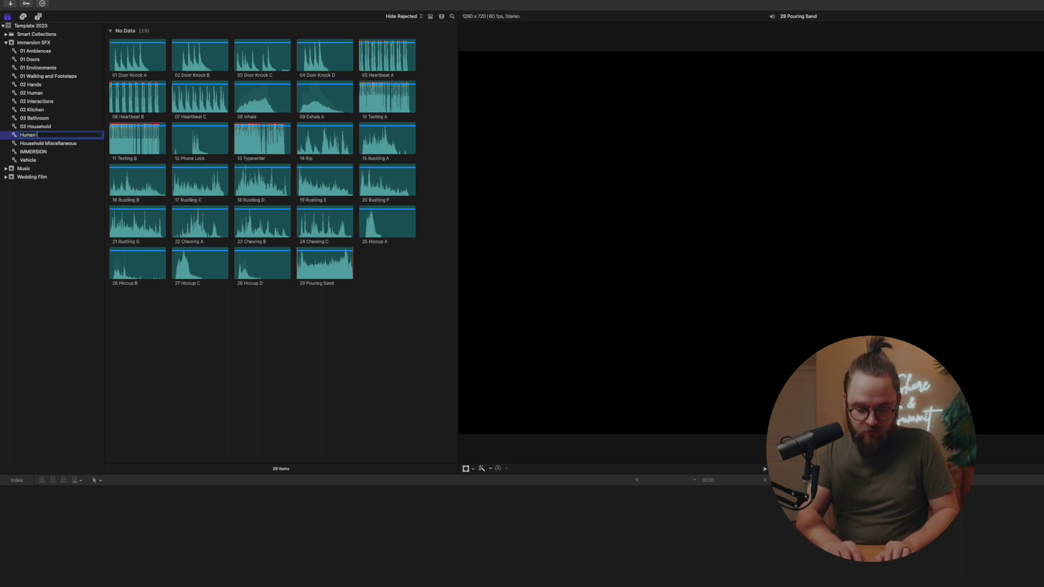
text(scellaneous)
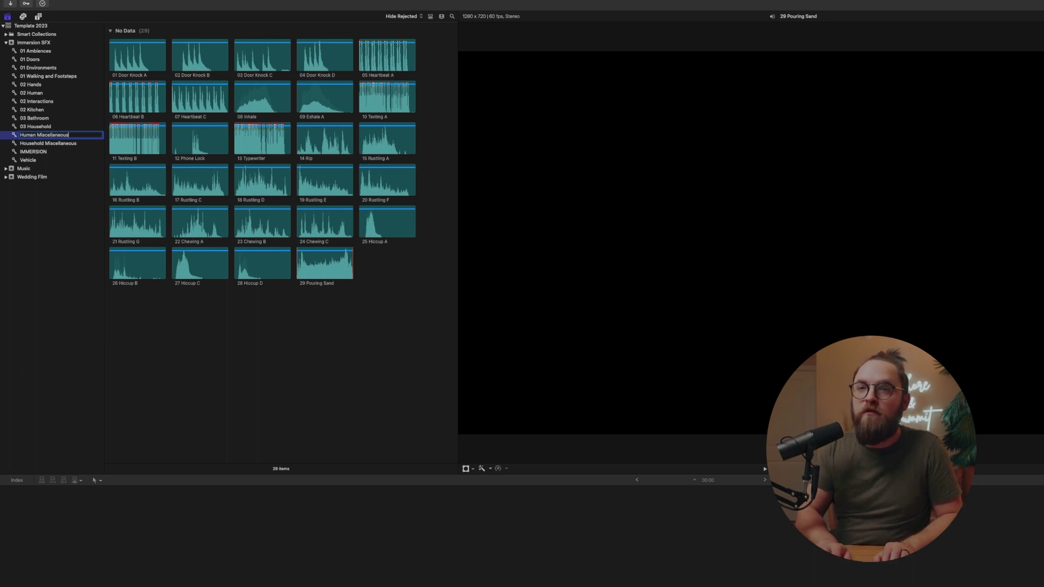
key(Return)
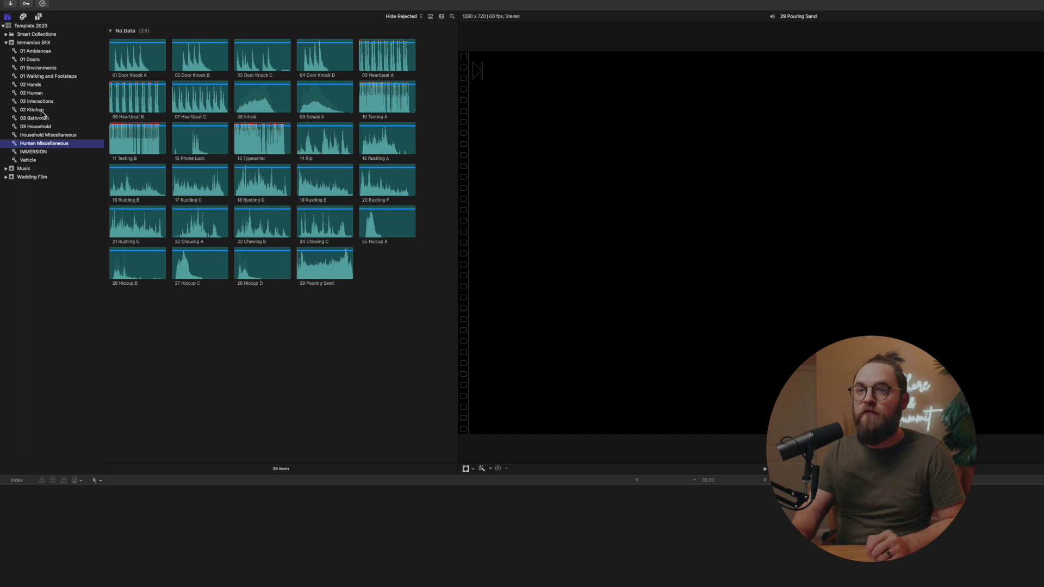
- Look through the clips in the 03 Household keyword collection and delete that collection from the Immersion SFX event
click(36, 126)
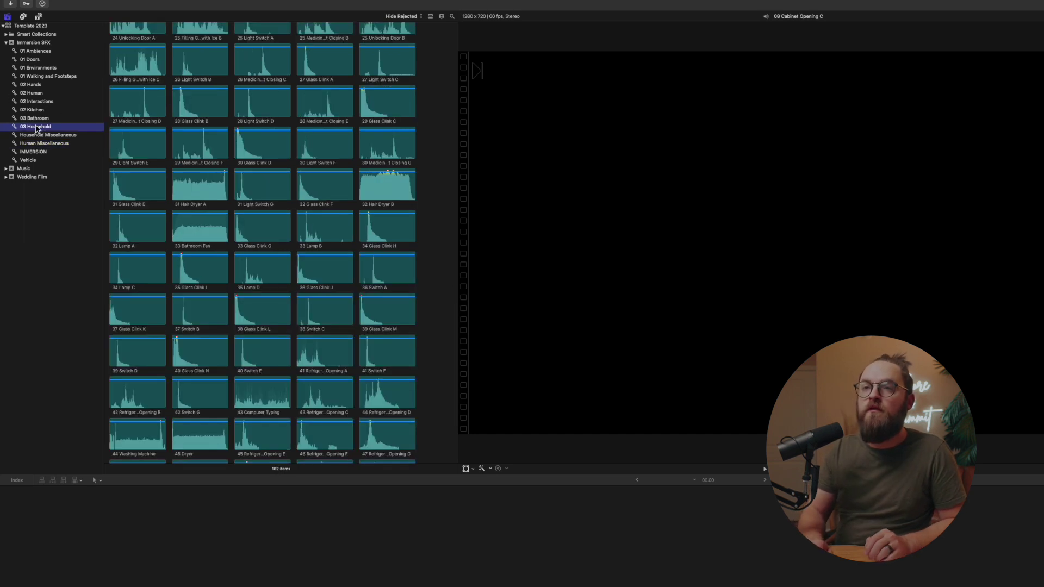
scroll(236, 231, down, 5)
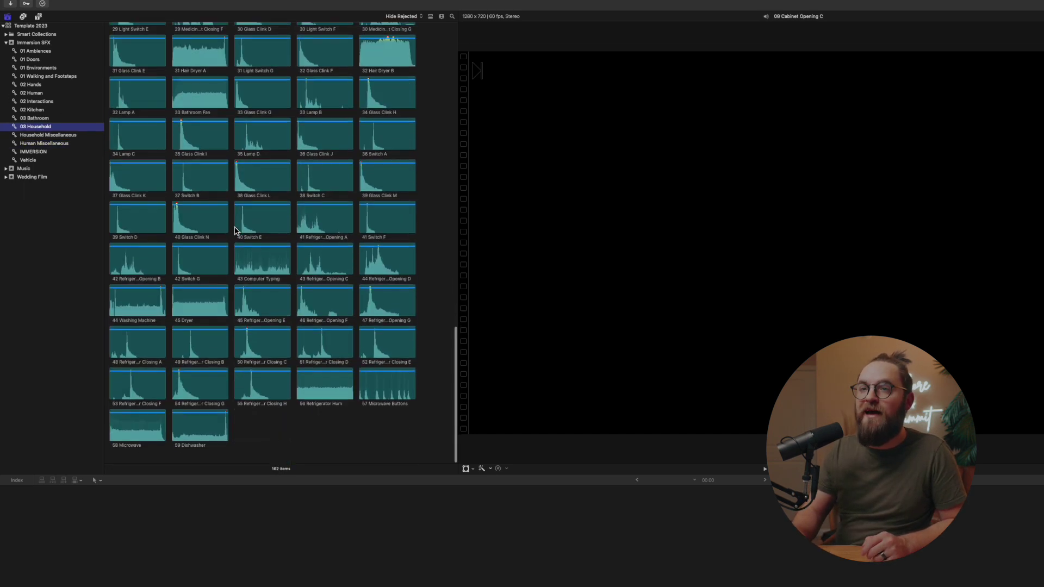
scroll(236, 231, up, 5)
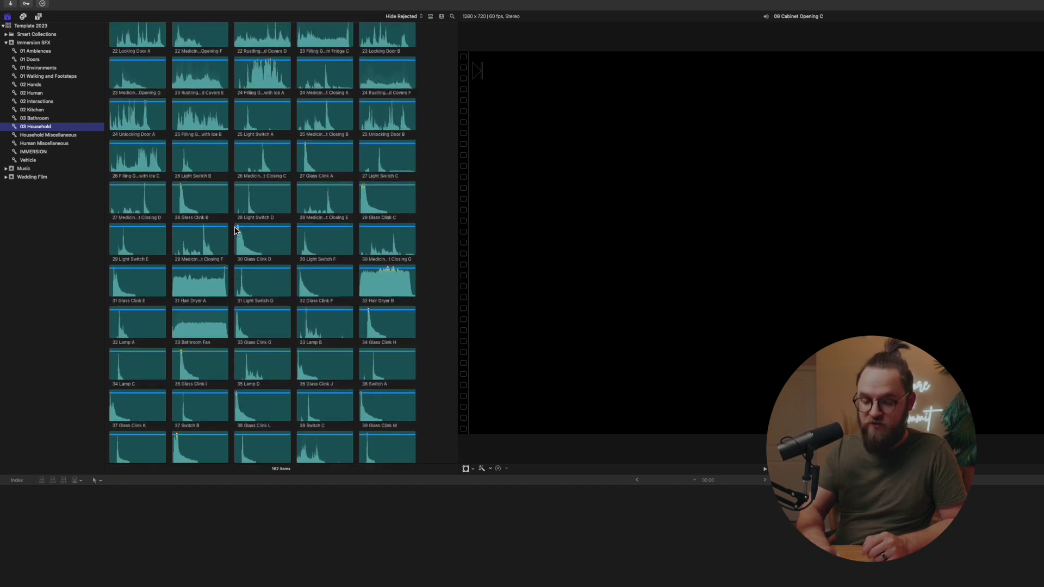
key(super+BackSpace)
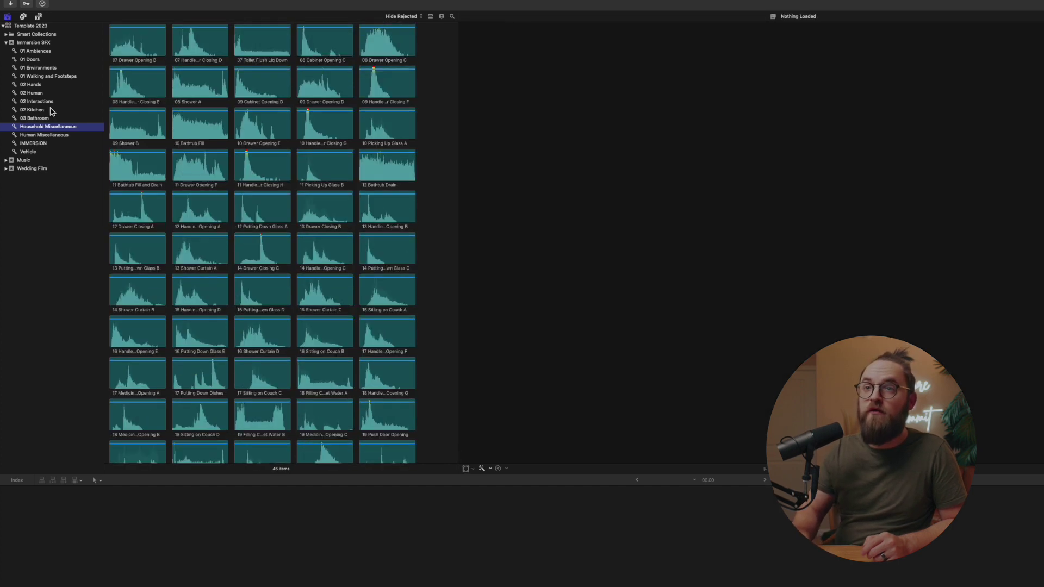
- Rename the 02 Kitchen keyword collection as Household Kitchen
click(38, 110)
click(38, 111)
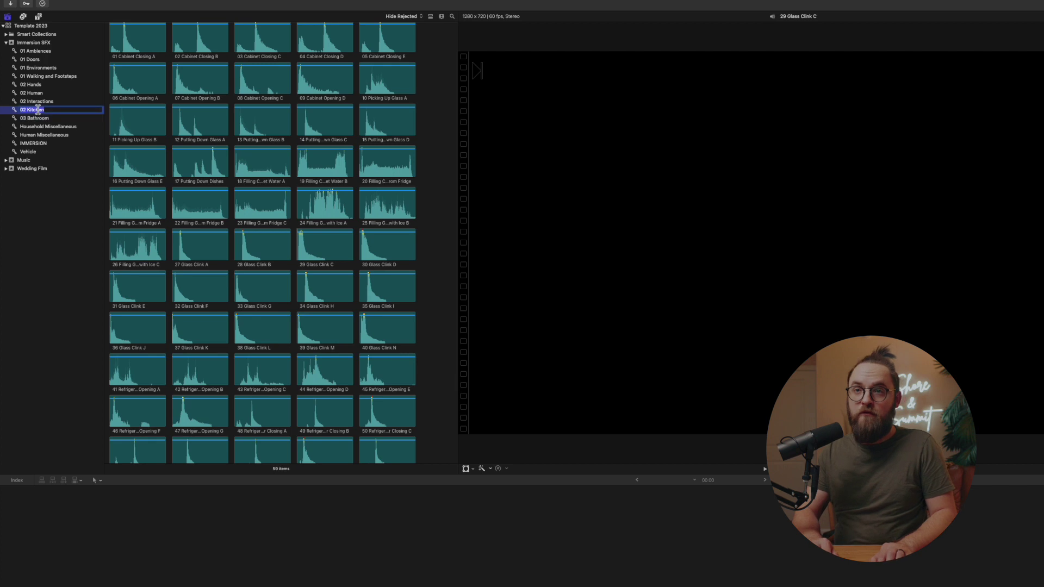
text(House)
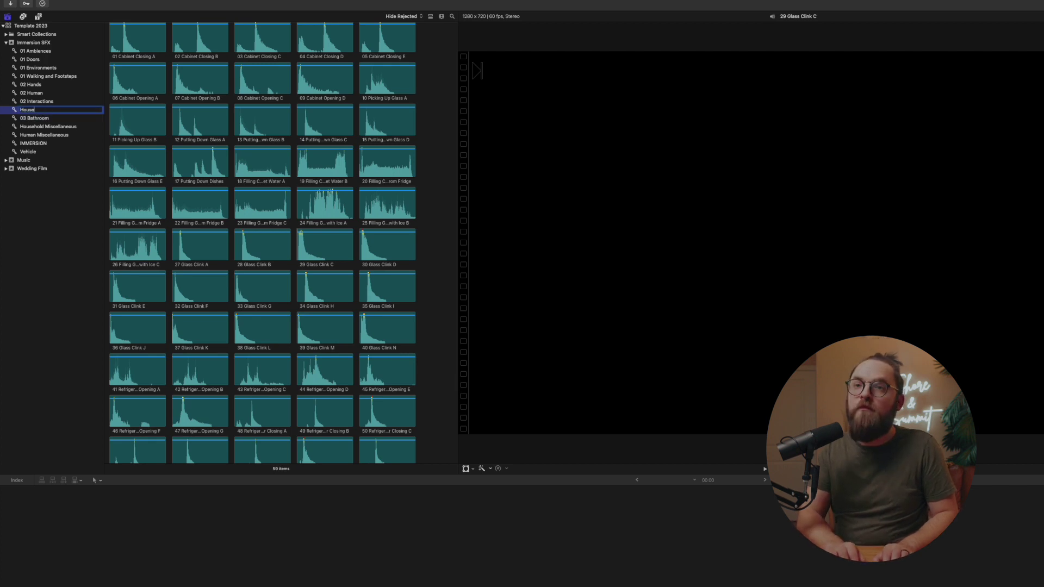
text(hold Kitchen)
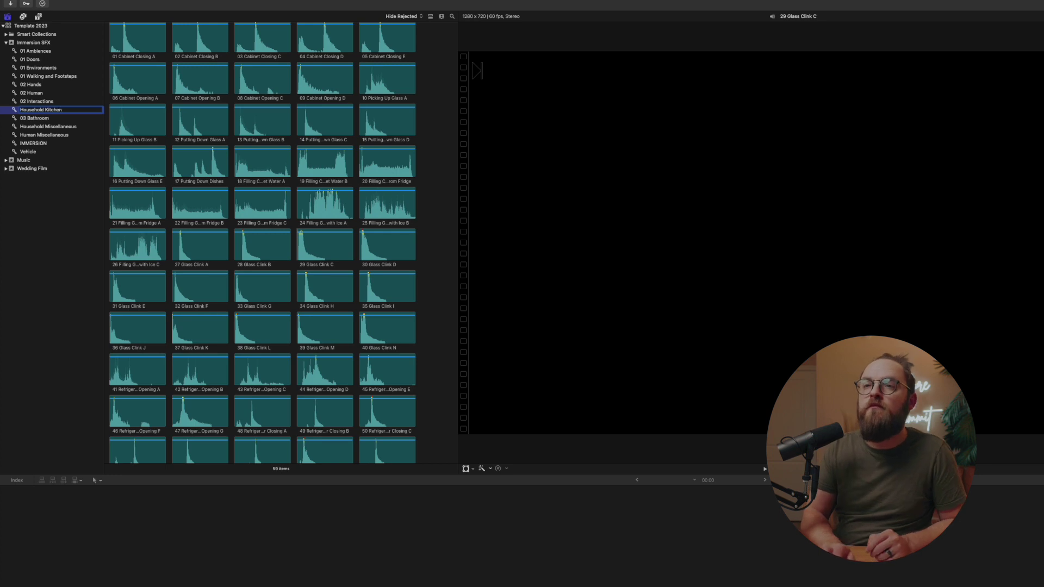
key(Return)
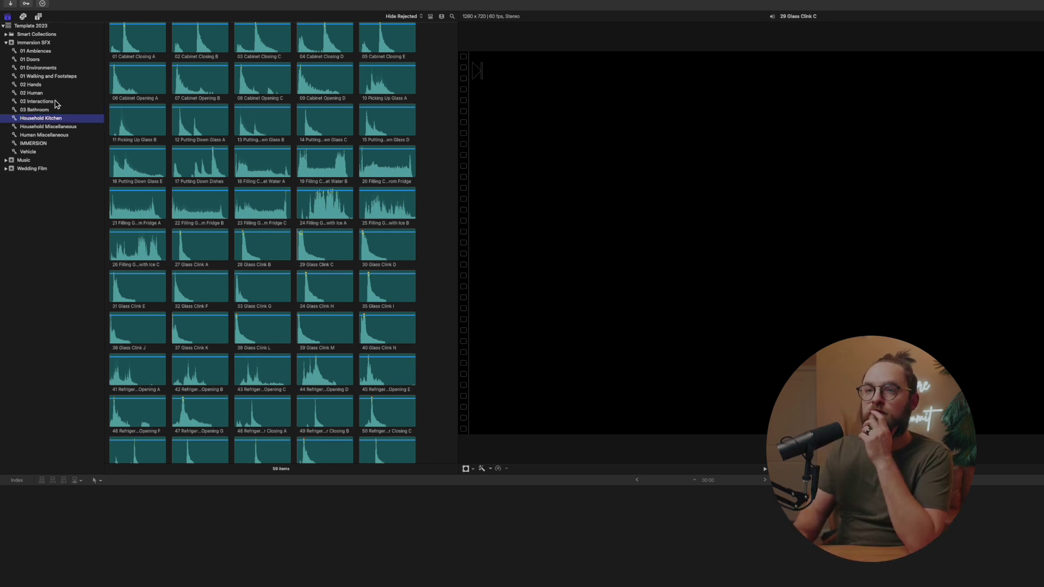
- Rename the 03 Bathroom keyword collection as Household Bathroom
click(38, 111)
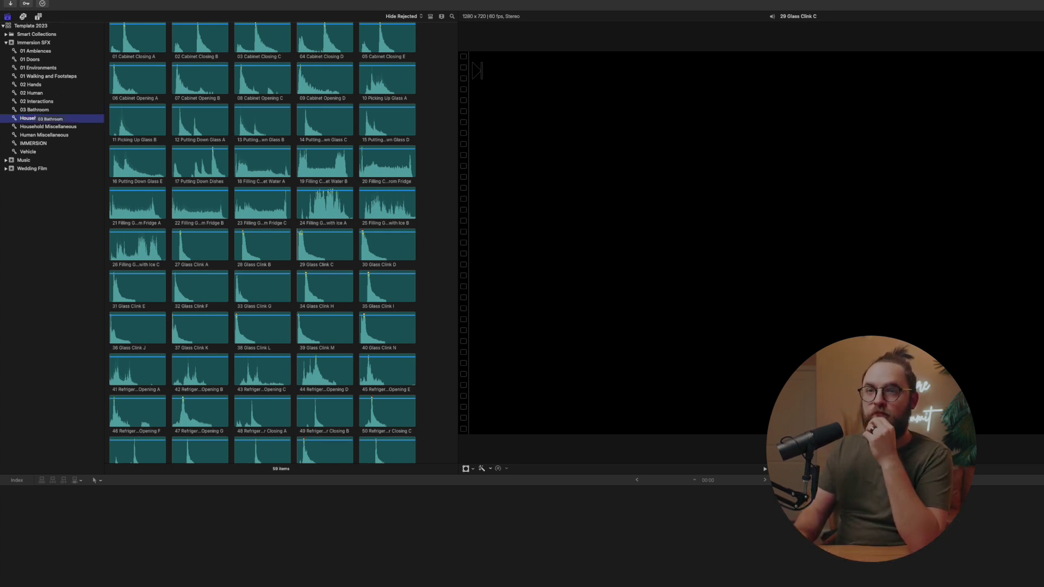
click(36, 109)
key(Left)
key(Right)
key(Right)
key(BackSpace)
key(BackSpace)
text(Household)
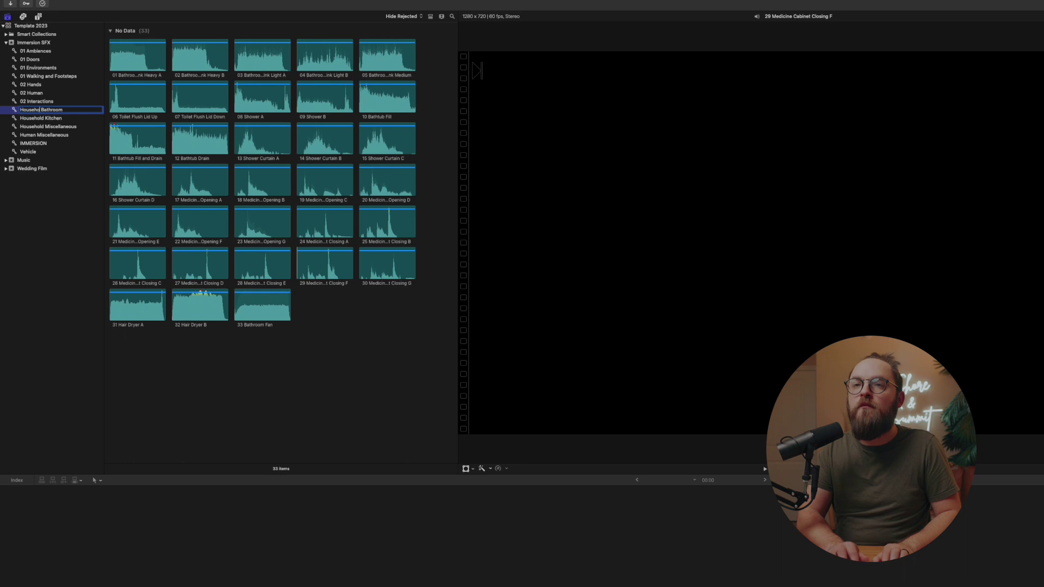
key(Return)
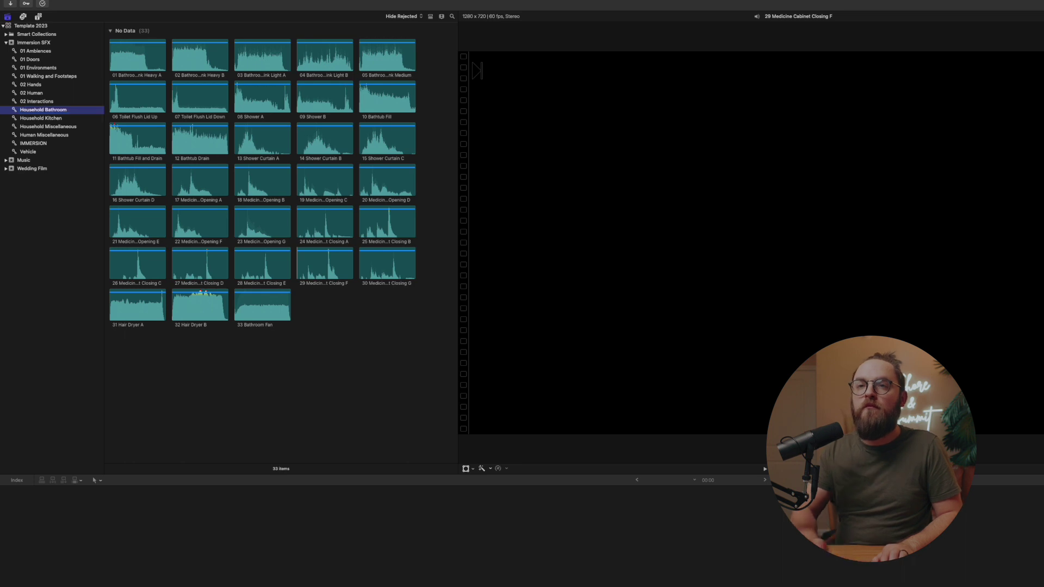
- Open the 02 Interactions collection, and clear the Zoom window and the QuickTime file dialog off the desktop, leaving the Finder window
click(39, 102)
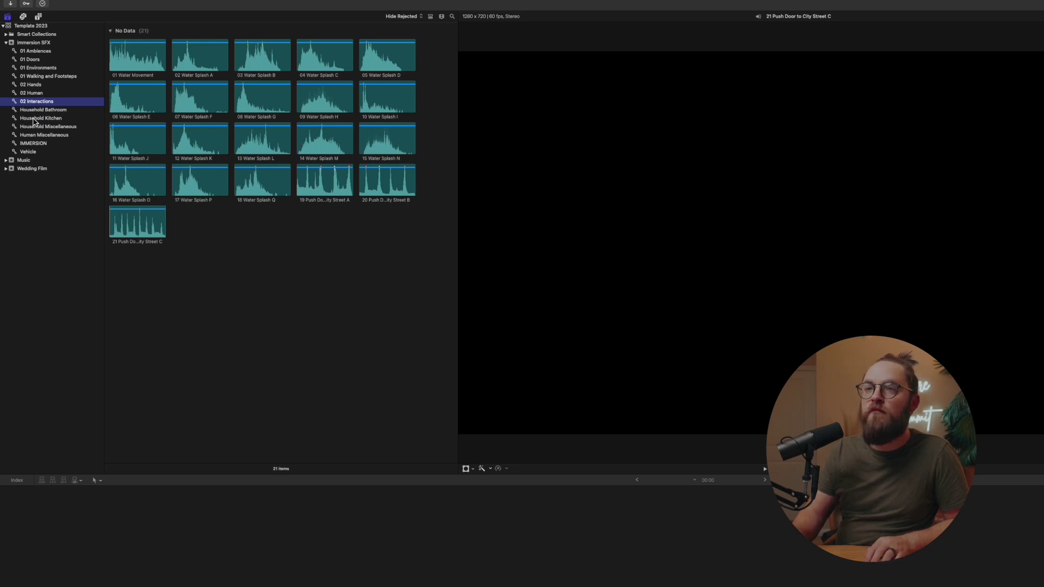
key(Home)
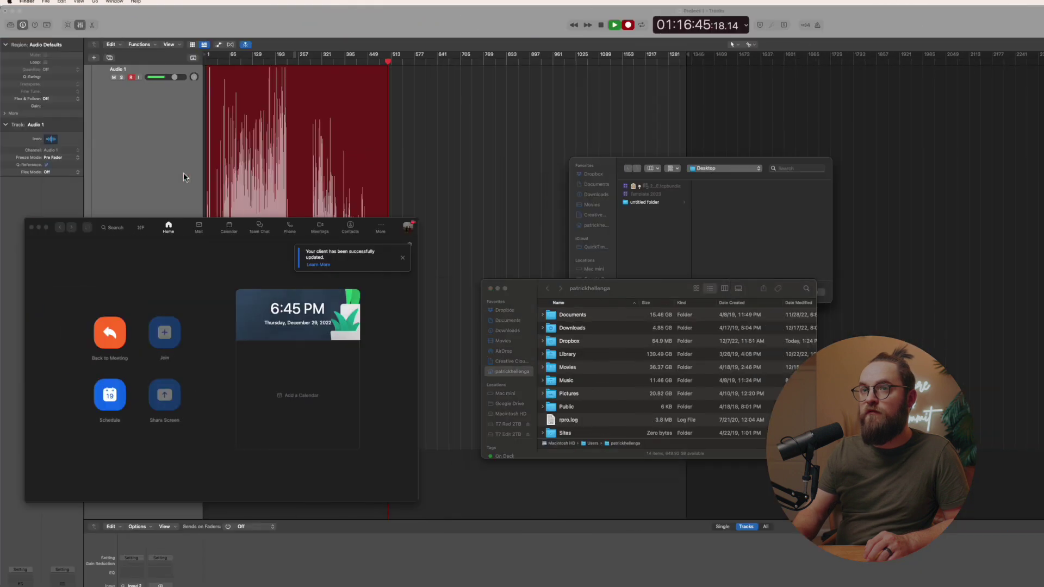
key(ctrl+super+f)
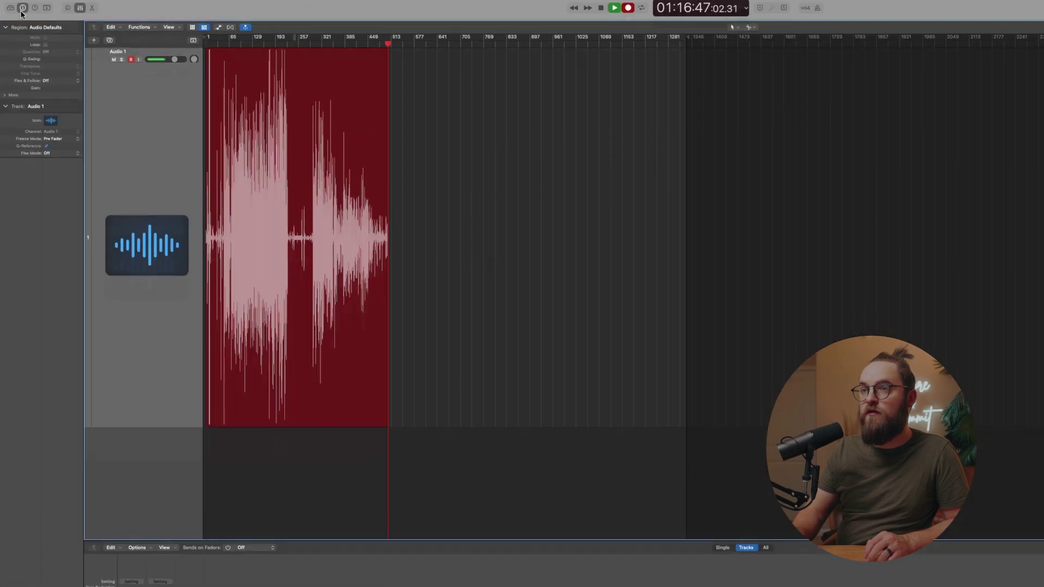
key(ctrl+Left)
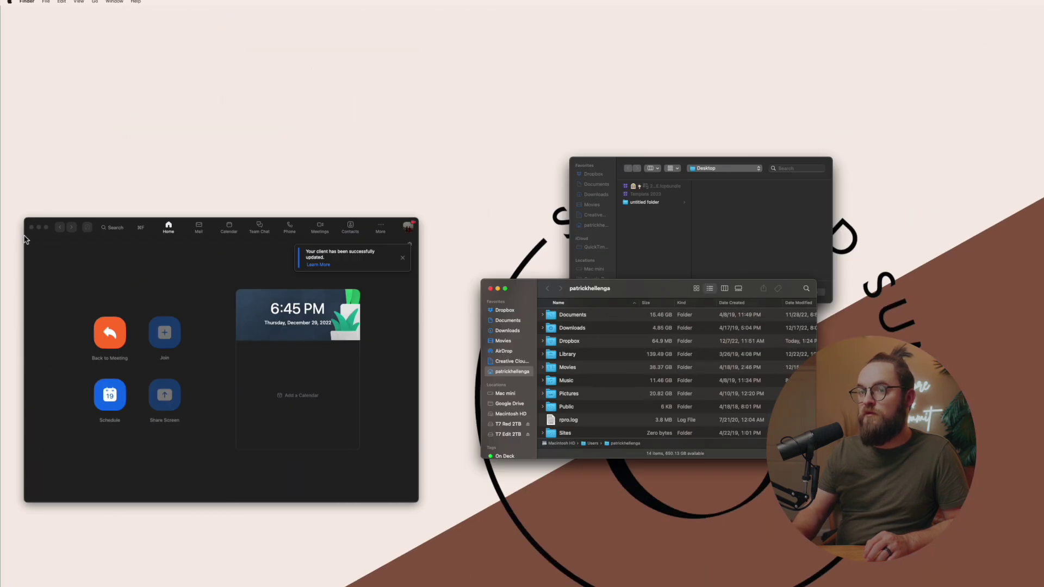
click(31, 228)
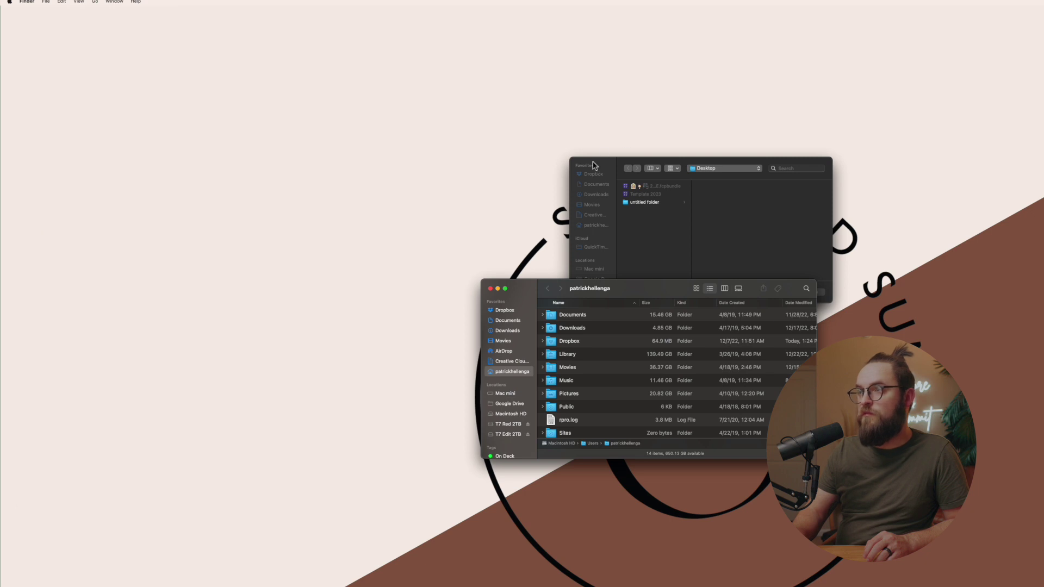
click(799, 265)
click(783, 295)
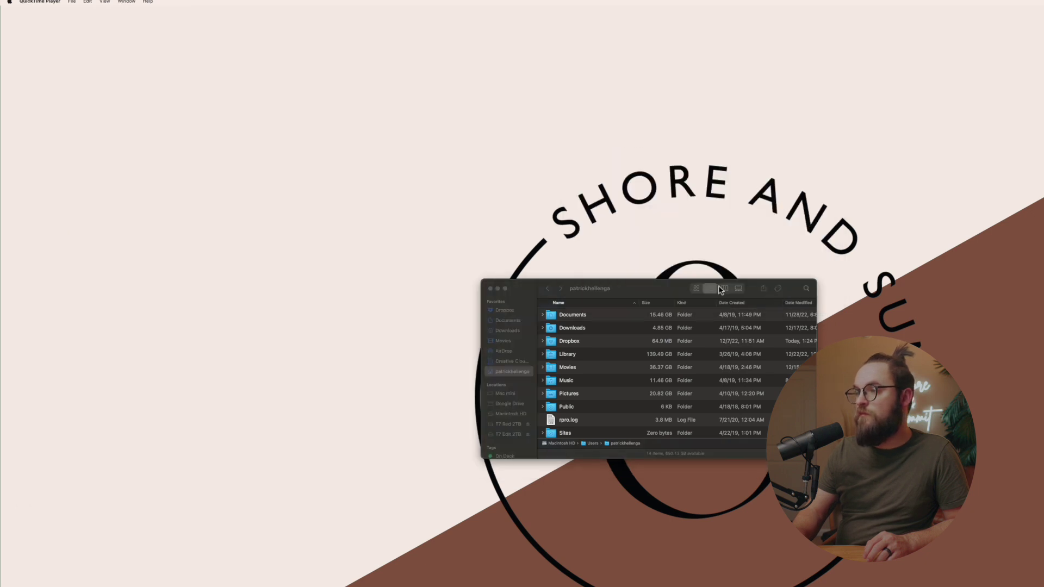
drag(668, 295, 666, 212)
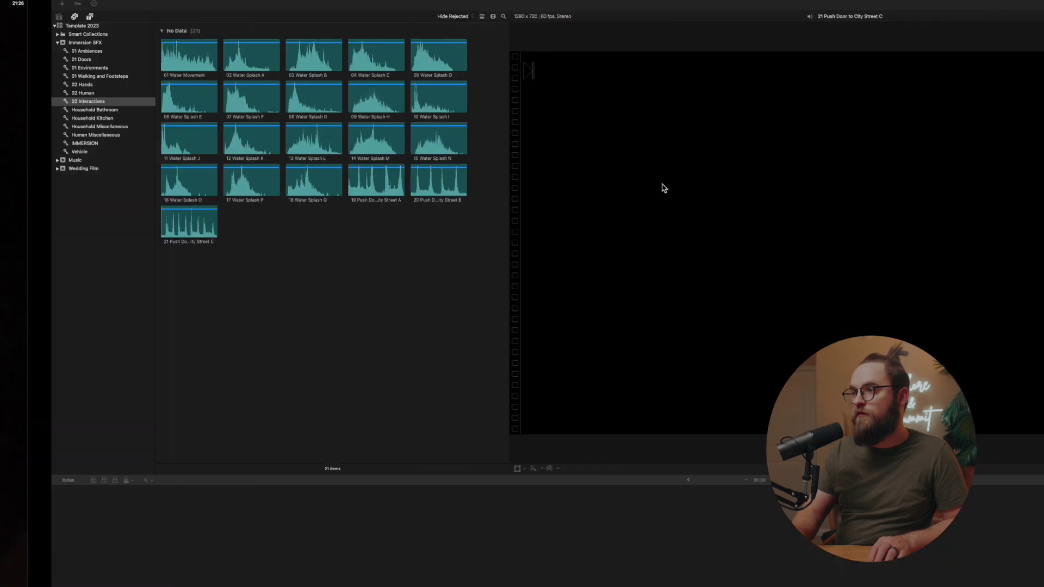
- Move the Final Cut Pro full-screen space directly beside the Desktop space and switch to it
key(ctrl+Up)
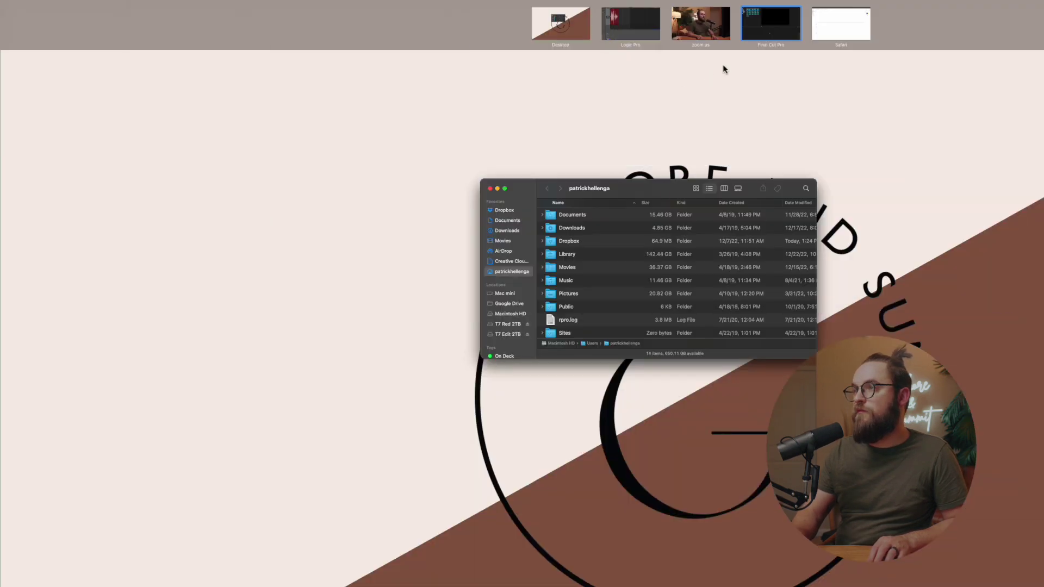
drag(785, 23, 631, 24)
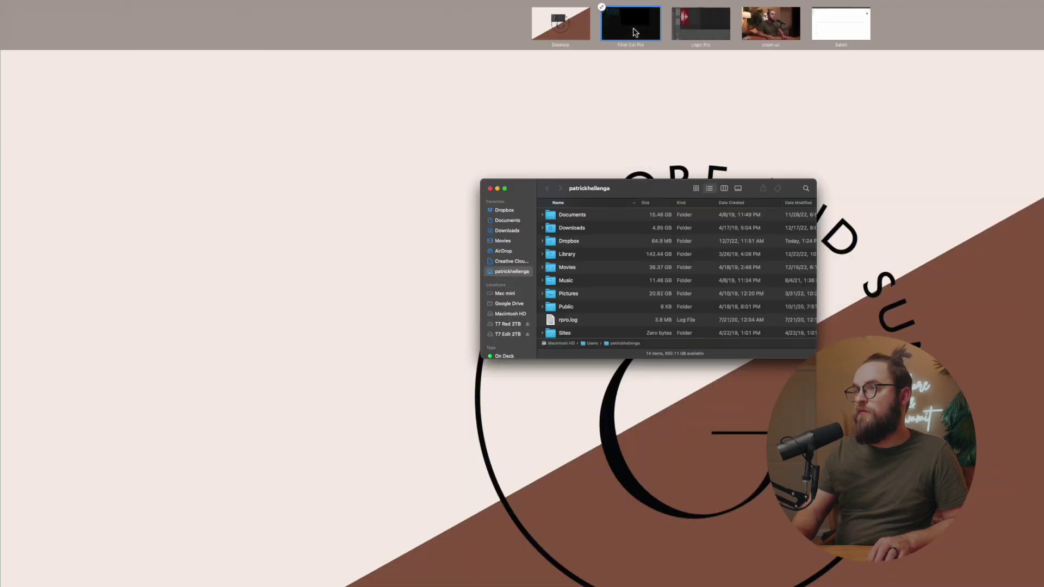
click(634, 28)
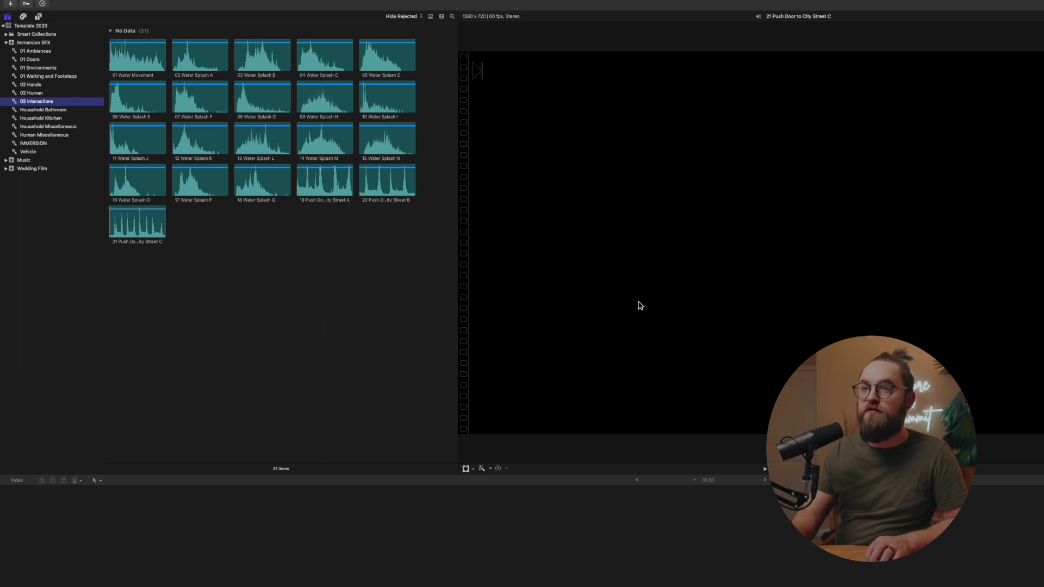
- Switch to Finder and open Google Drive's My Drive > 1. Shore & Summit > Editing Assets > SFX > IMMERSION folder
key(ctrl+Left)
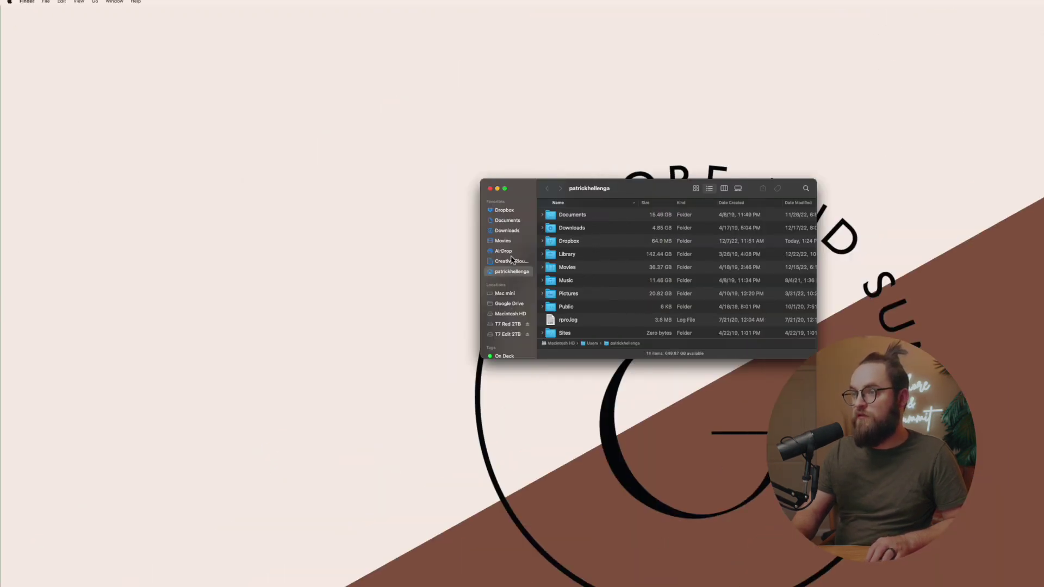
click(511, 305)
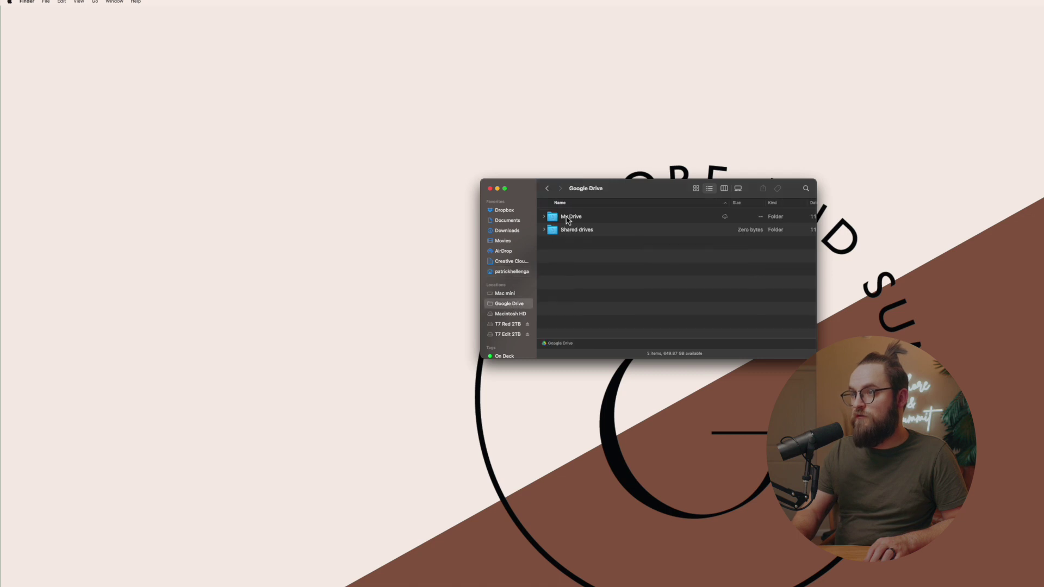
double_click(567, 217)
double_click(578, 227)
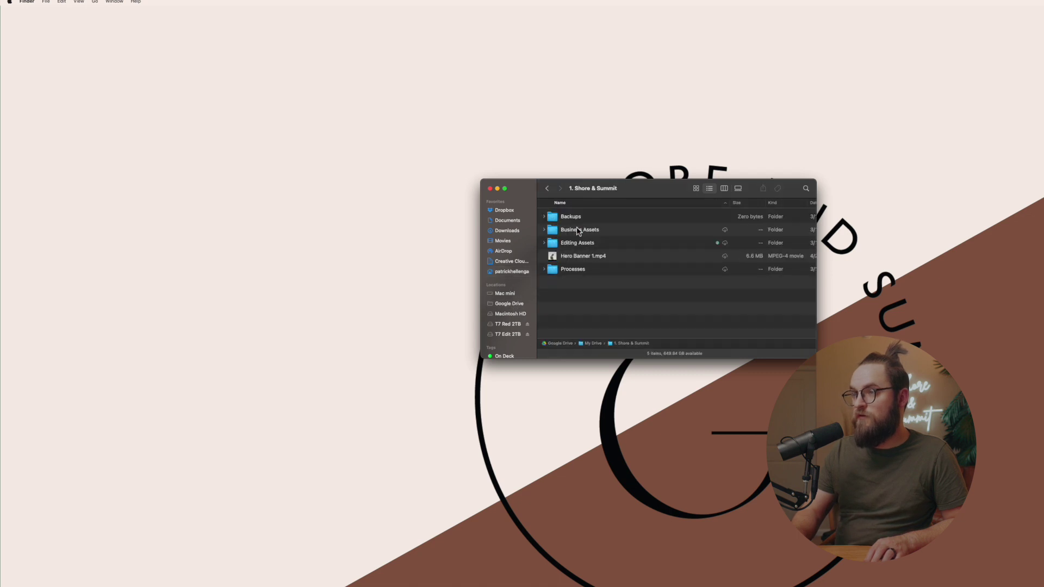
double_click(581, 240)
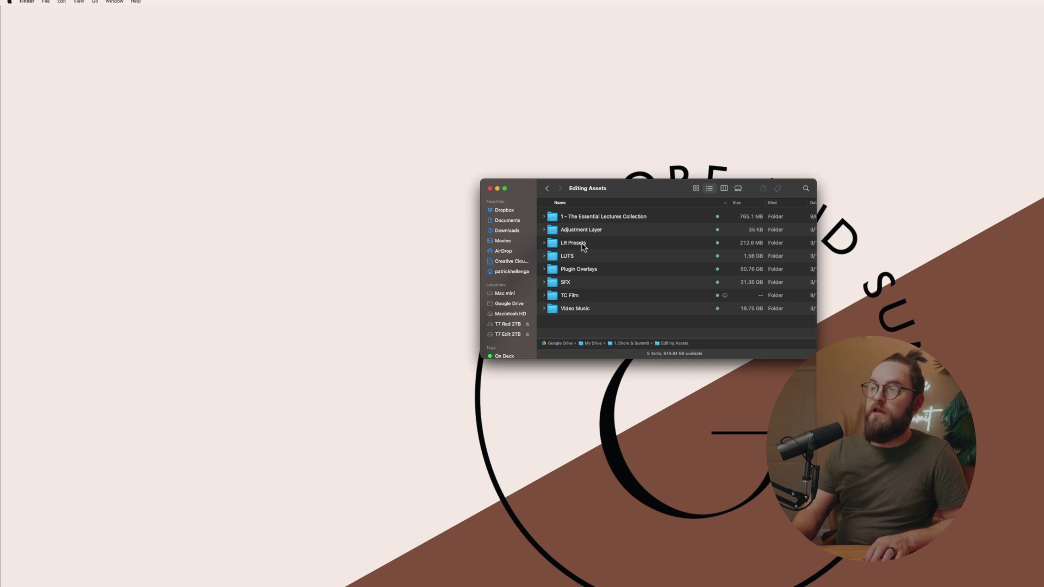
double_click(578, 283)
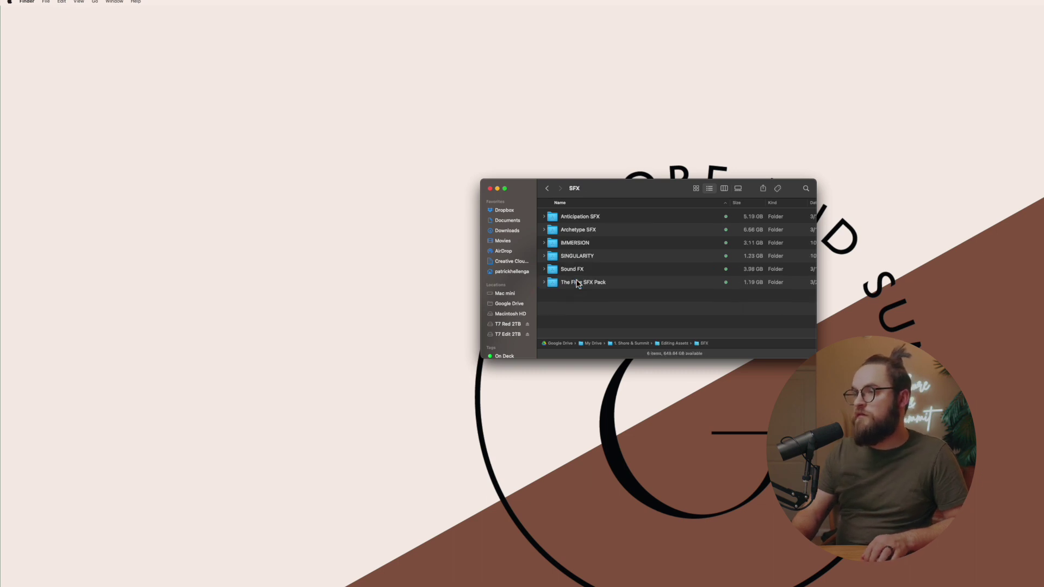
double_click(577, 245)
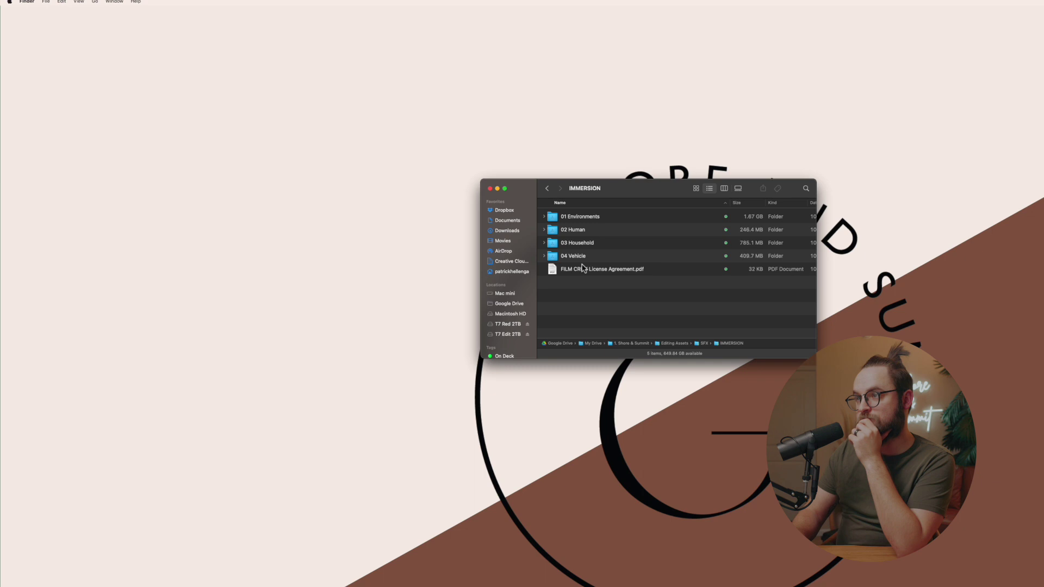
- Place the IMMERSION Finder window in split view beside Final Cut Pro and open the shared space
key(ctrl+Right)
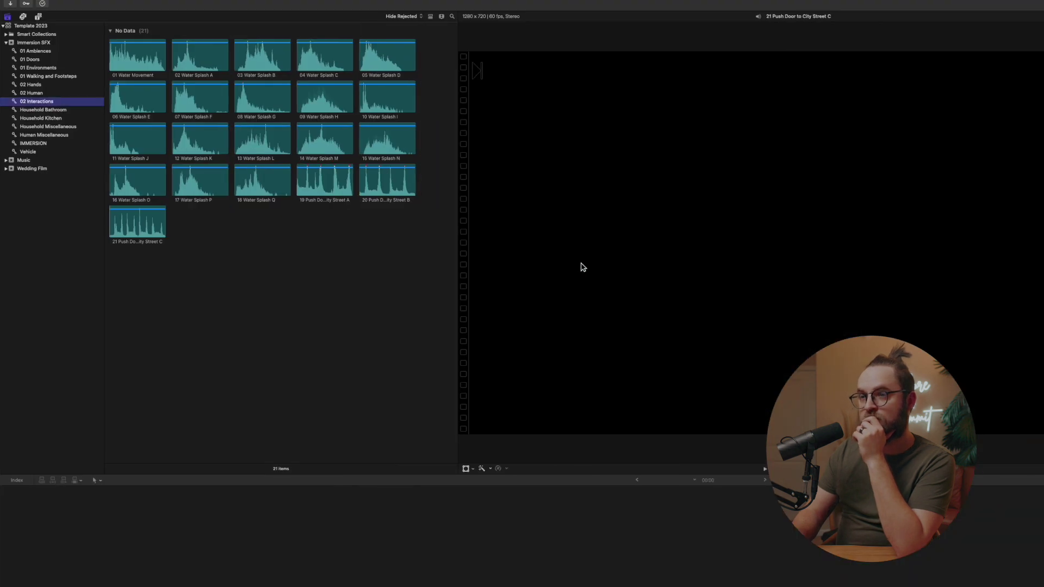
key(ctrl+Left)
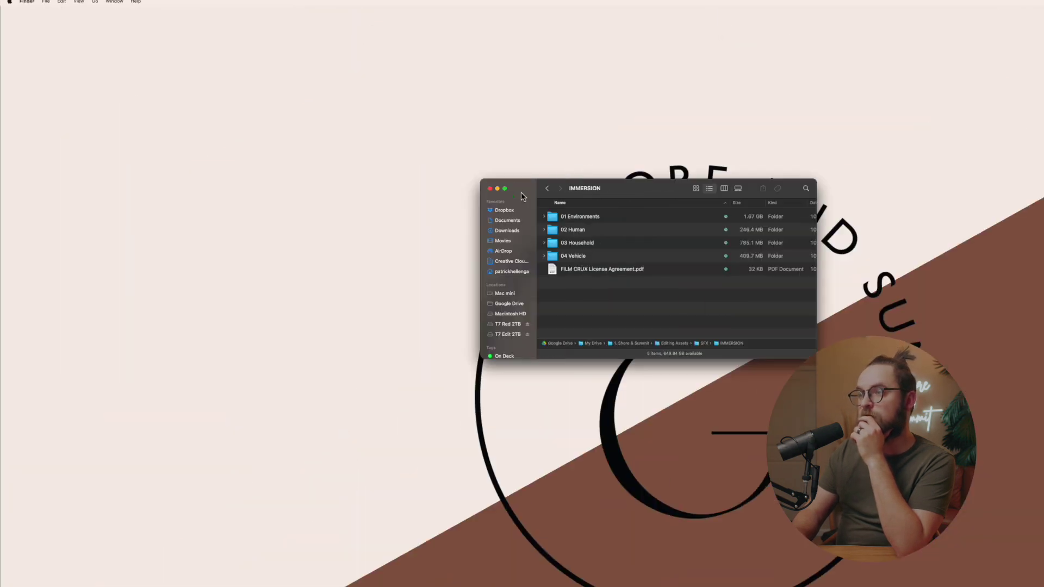
drag(528, 194, 618, 24)
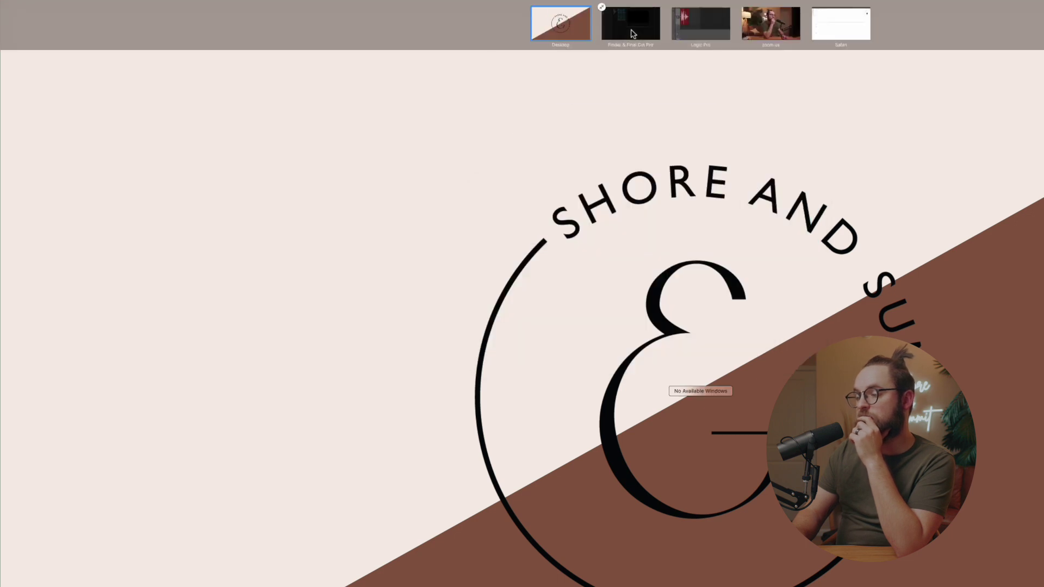
click(632, 34)
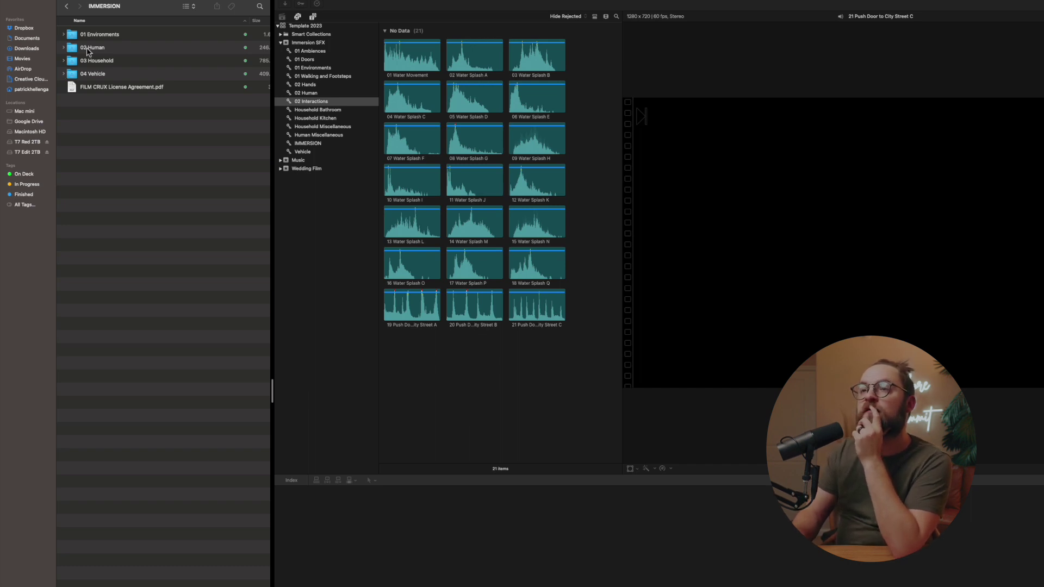
- Expand the 01 Environments, 02 Human, 03 Household and 04 Vehicle folders in IMMERSION to examine their subfolder structure
click(93, 36)
key(Down)
key(Down)
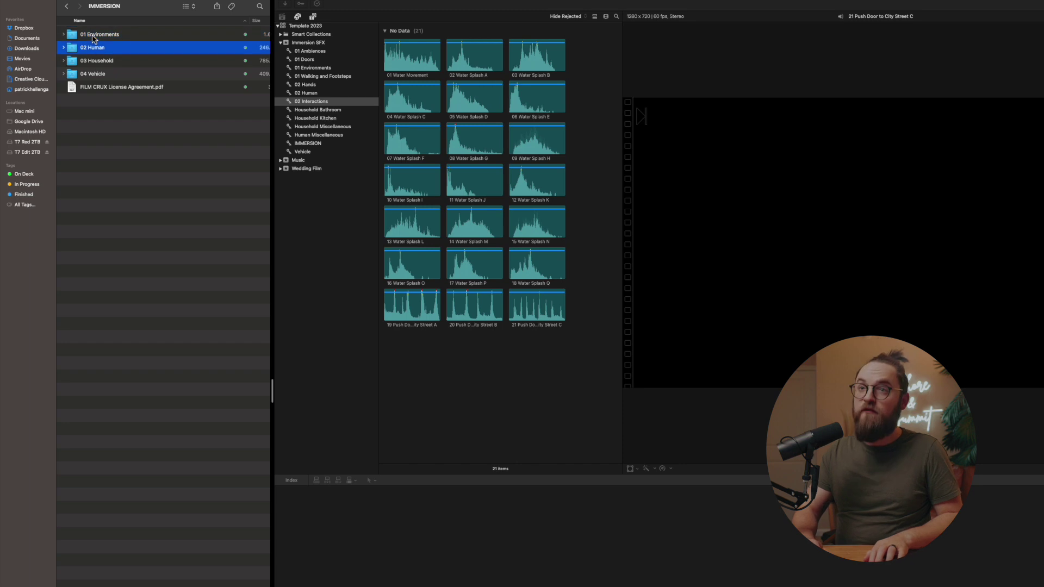
key(Down)
key(Right)
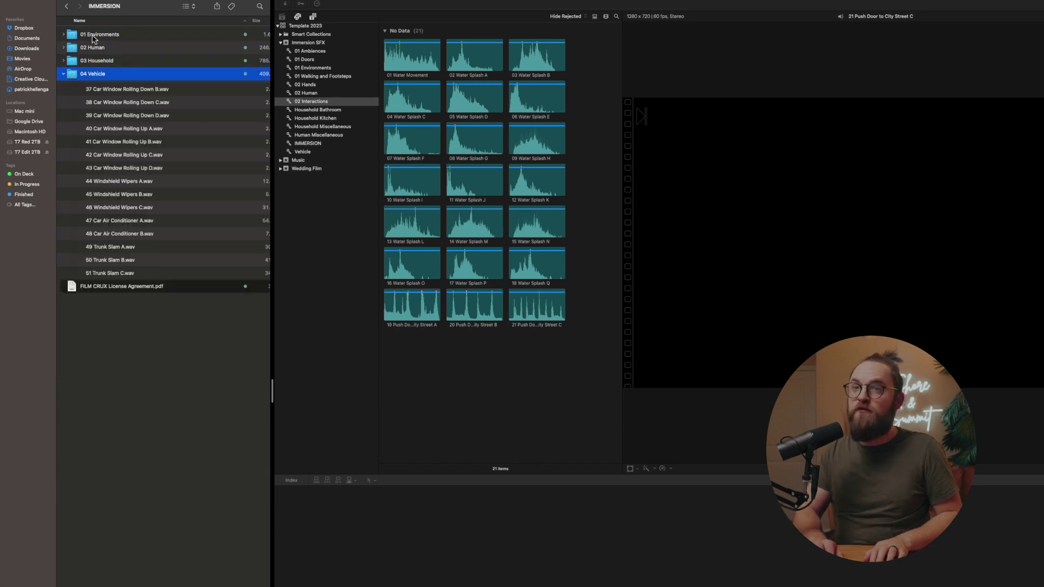
key(Up)
key(Right)
key(Up)
key(Right)
key(Up)
key(Right)
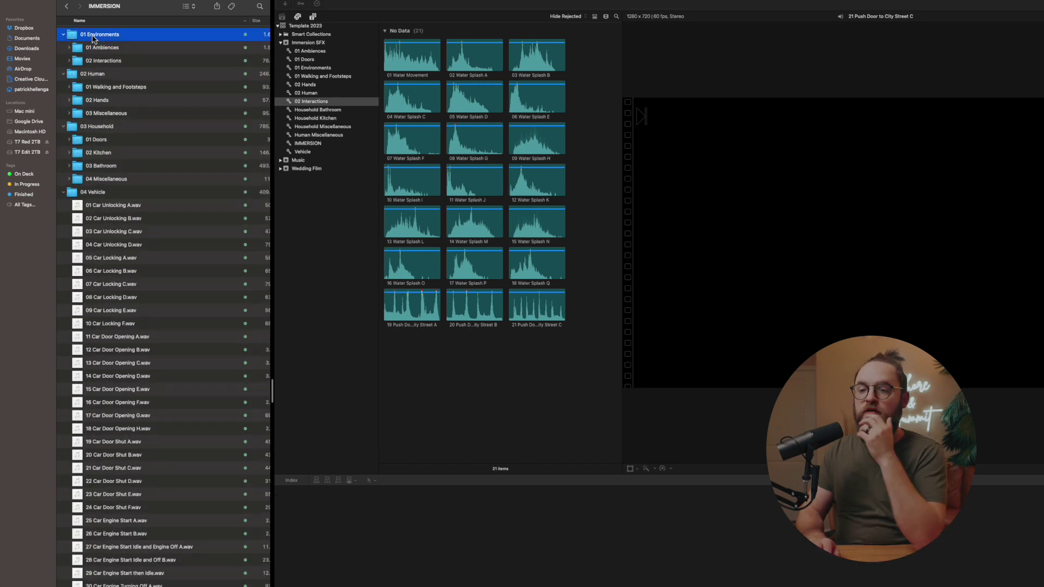
click(112, 195)
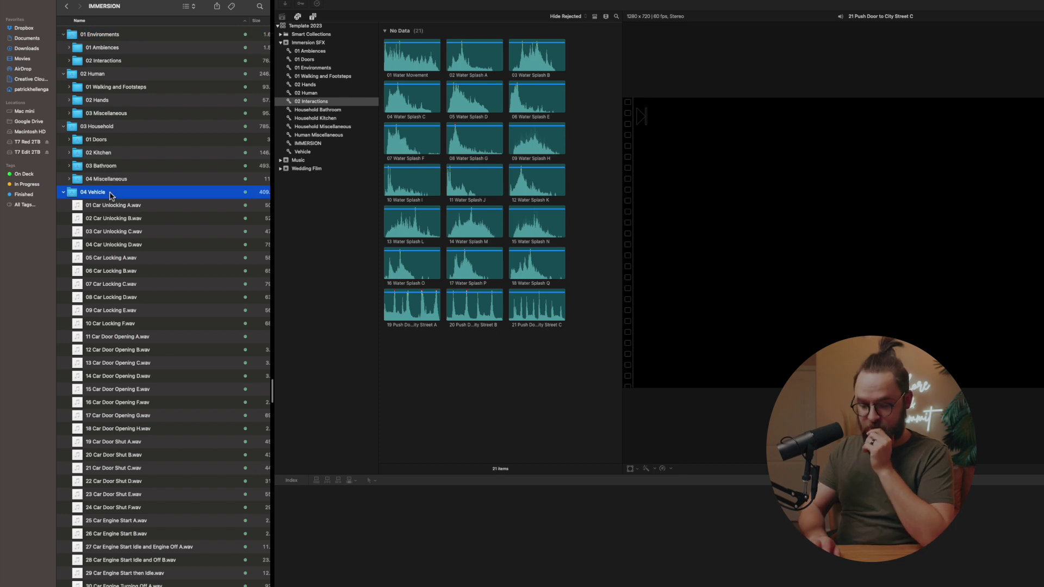
- Collapse the 04 Vehicle folder in Finder and create a folder named Vehicle in the Immersion SFX event
key(Left)
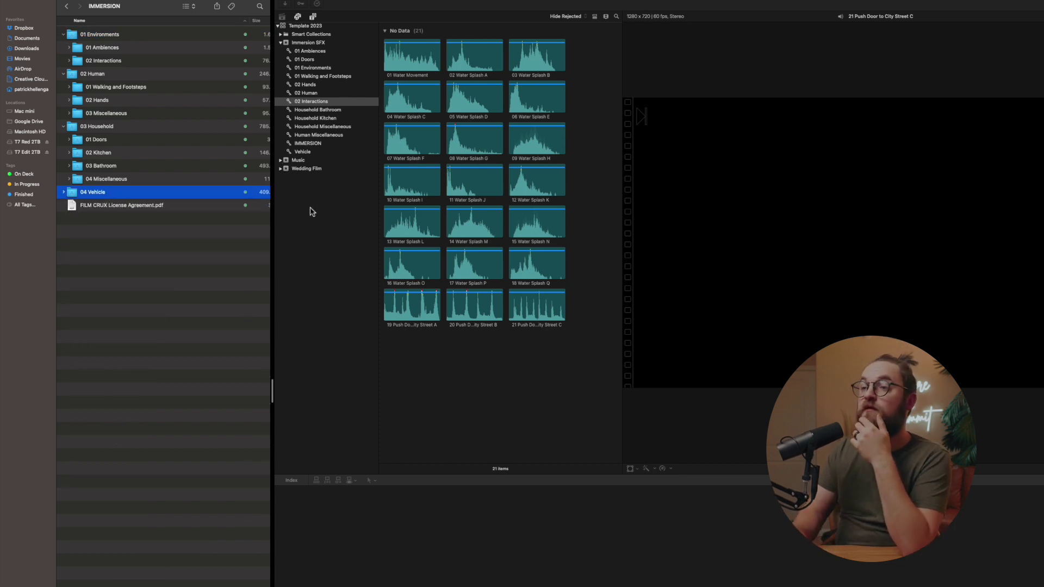
right_click(308, 42)
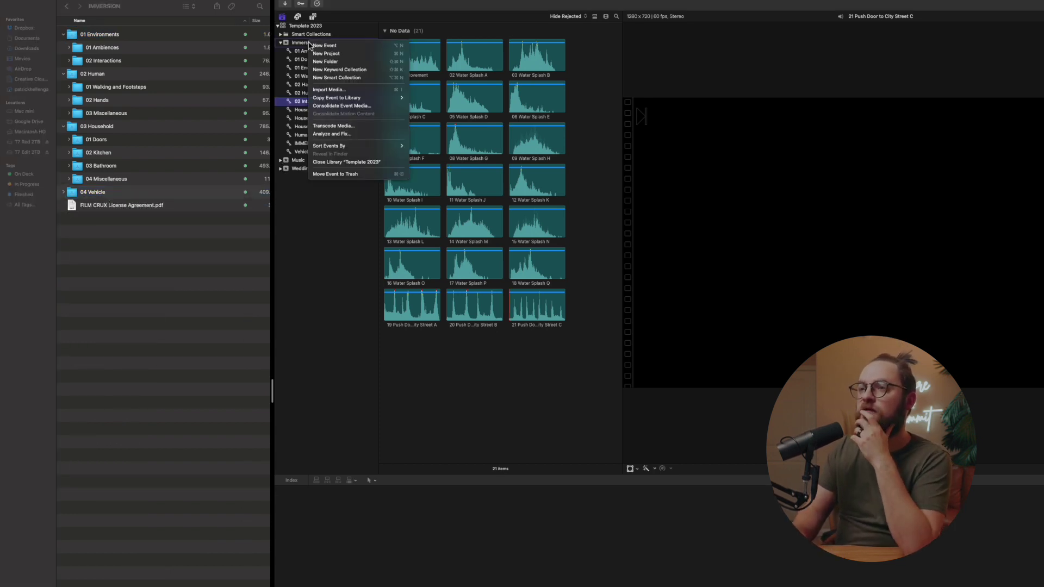
click(325, 63)
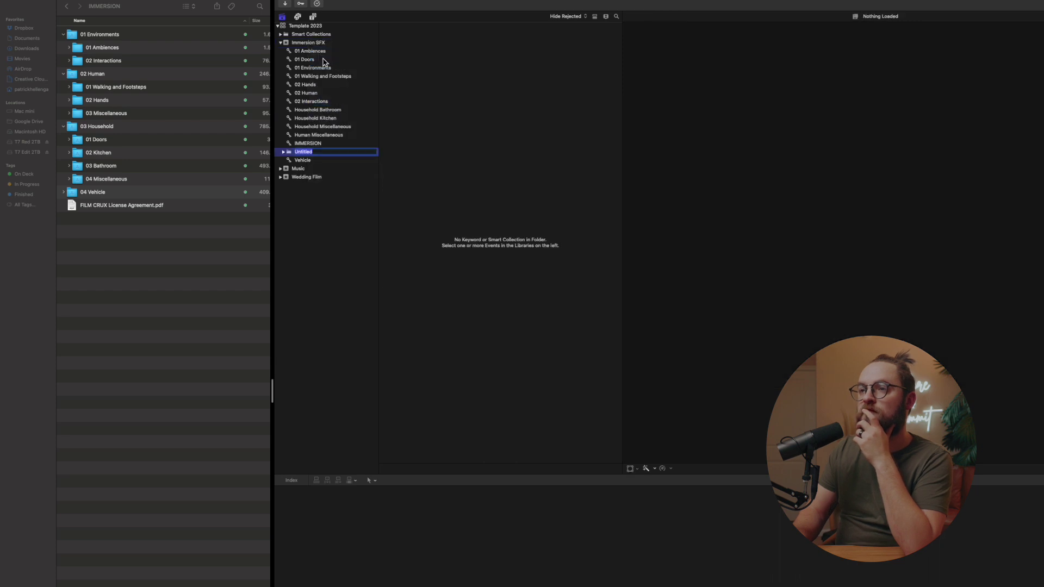
text(Vehicle)
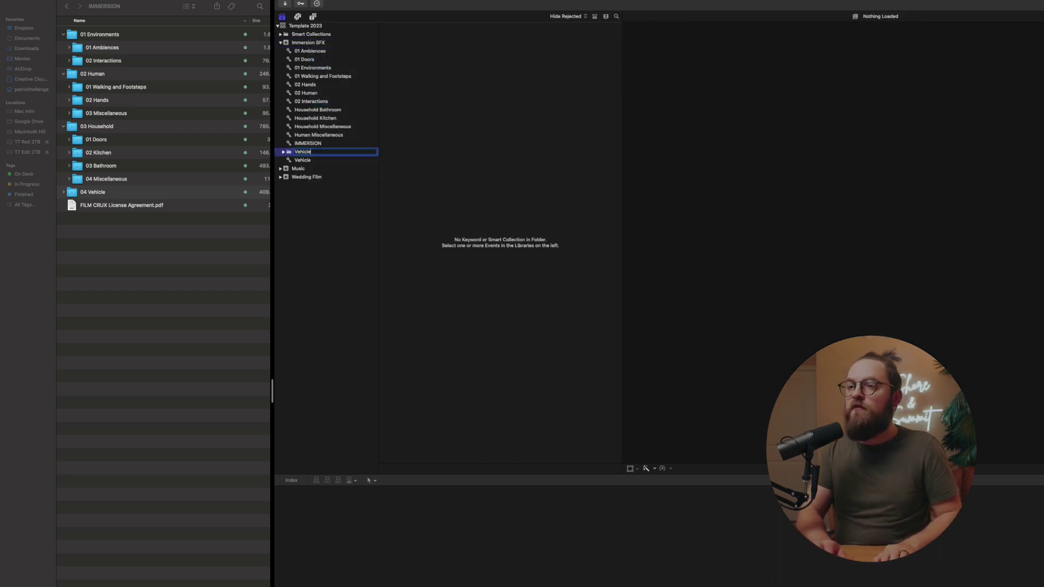
key(Return)
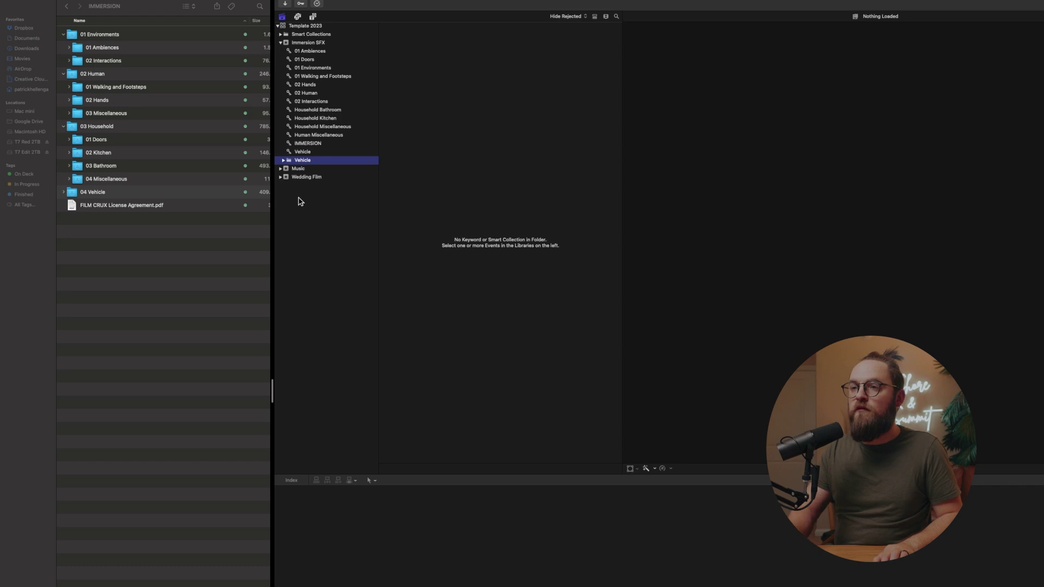
- Move the Vehicle keyword collection into the Vehicle folder and collapse that folder
click(298, 153)
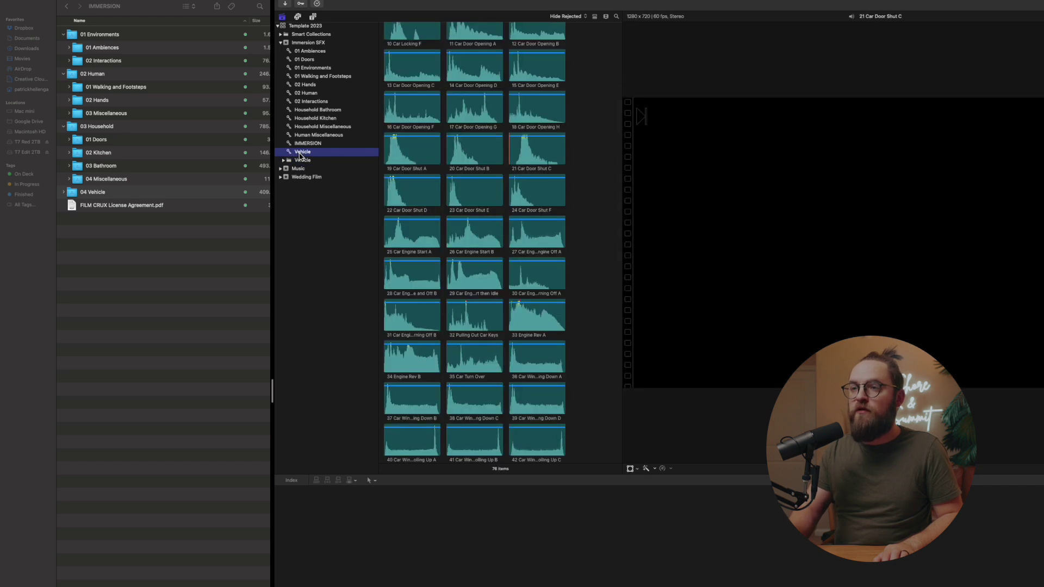
click(301, 161)
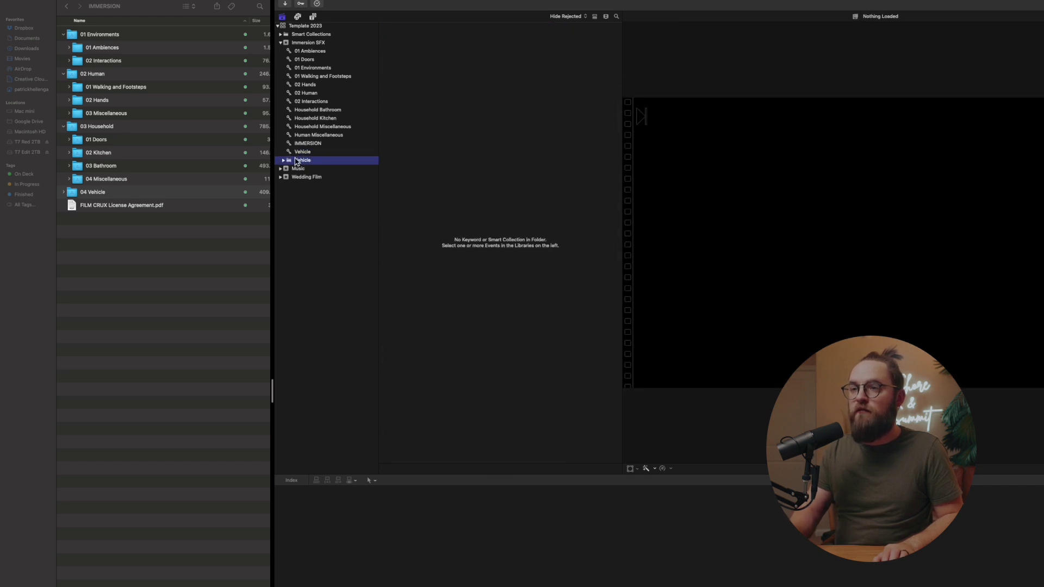
drag(307, 155, 298, 166)
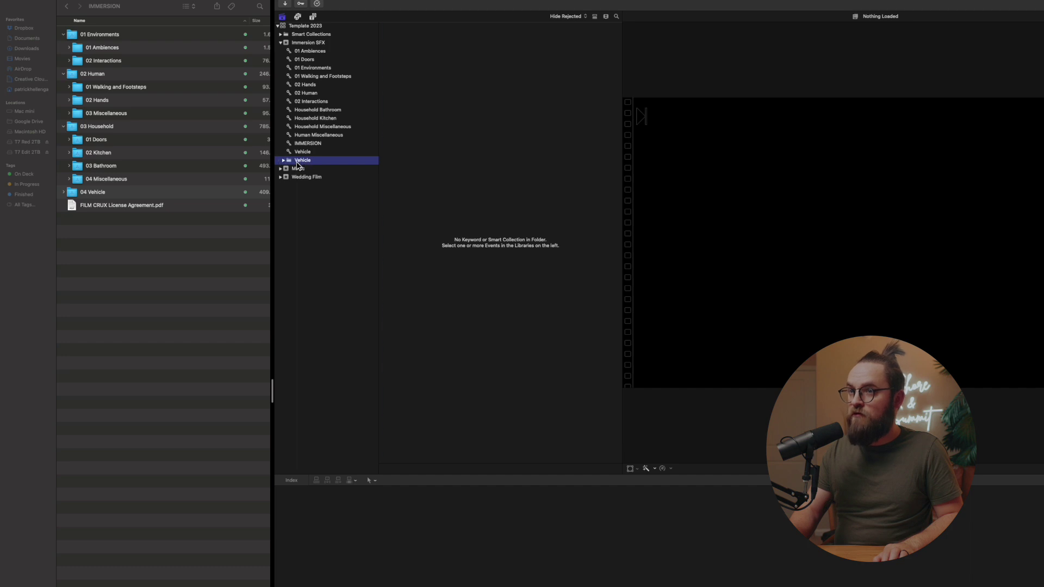
click(283, 152)
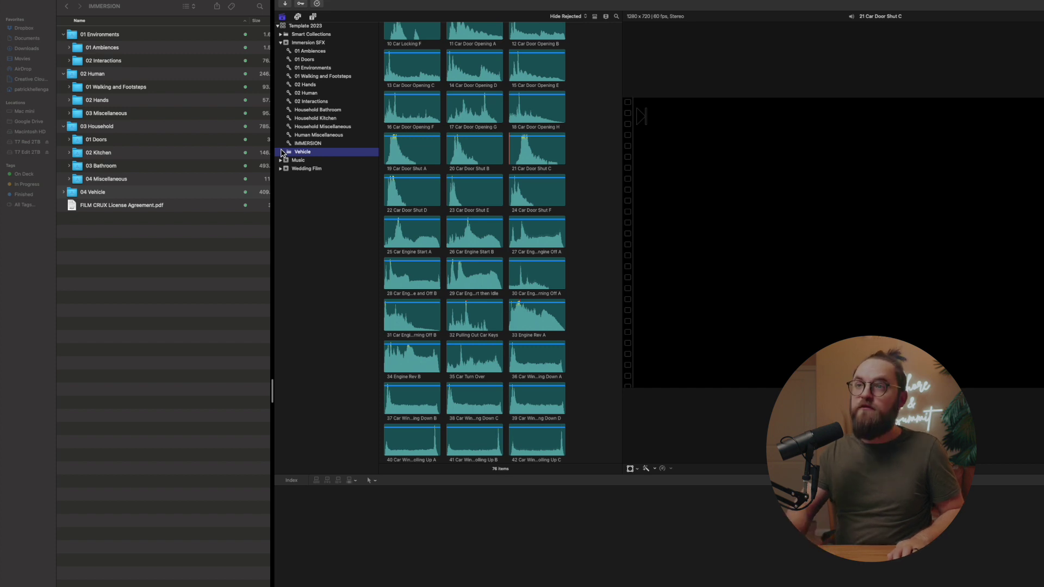
- Create a folder named "1. Environments" in the Immersion SFX event
right_click(307, 45)
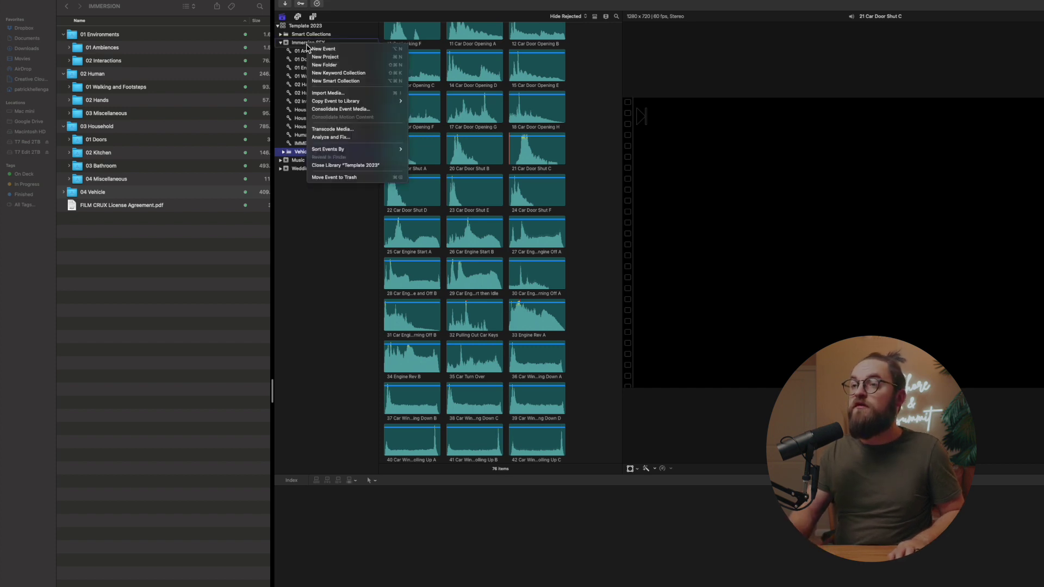
click(347, 66)
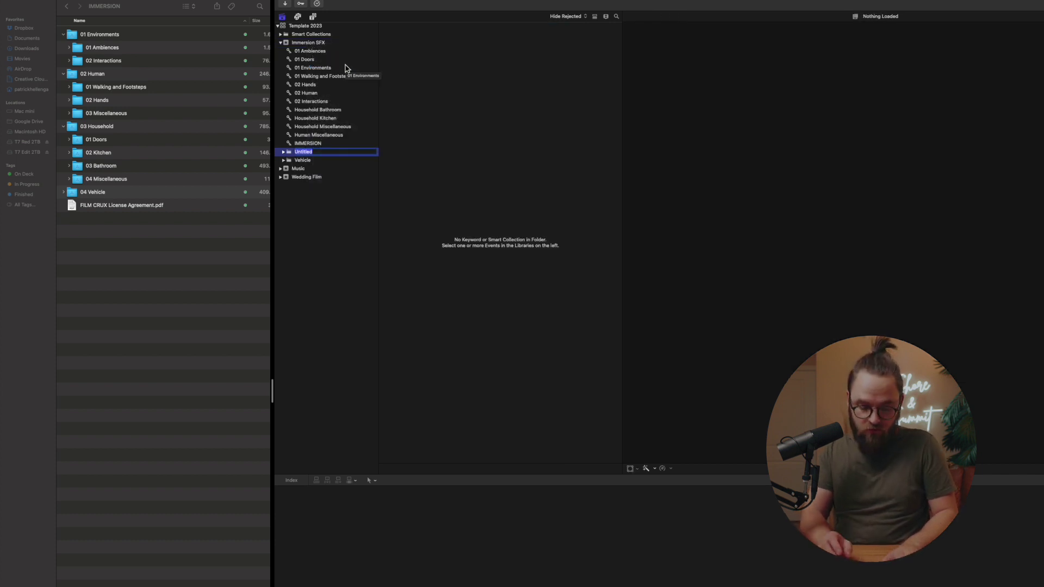
text(1. En)
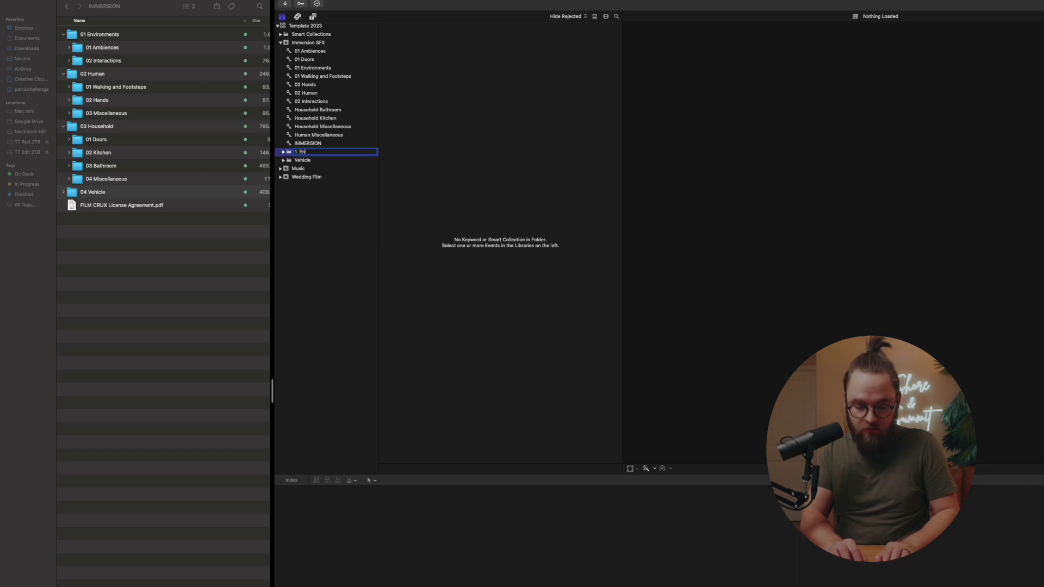
text(vironments)
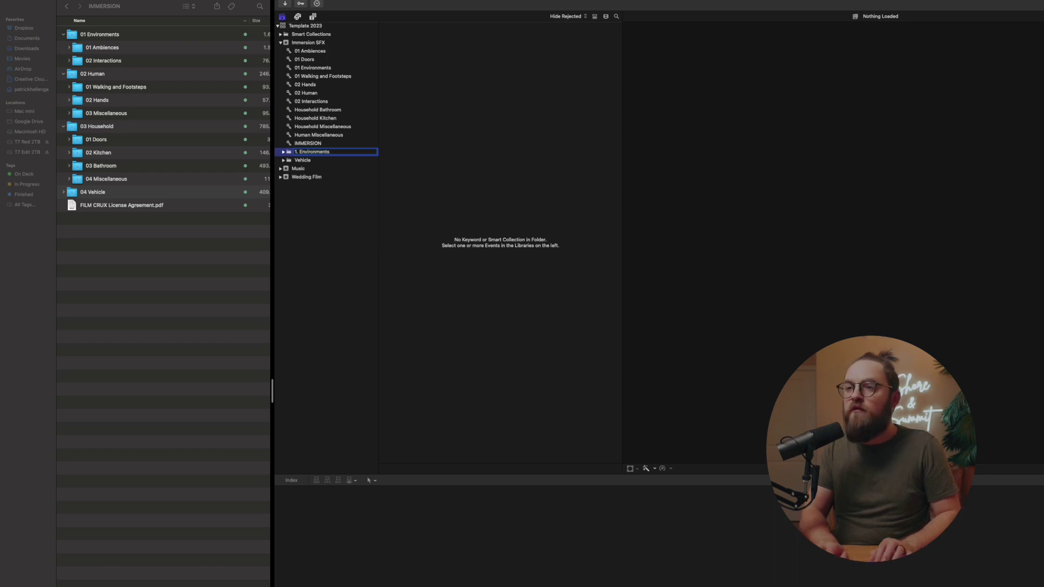
key(Return)
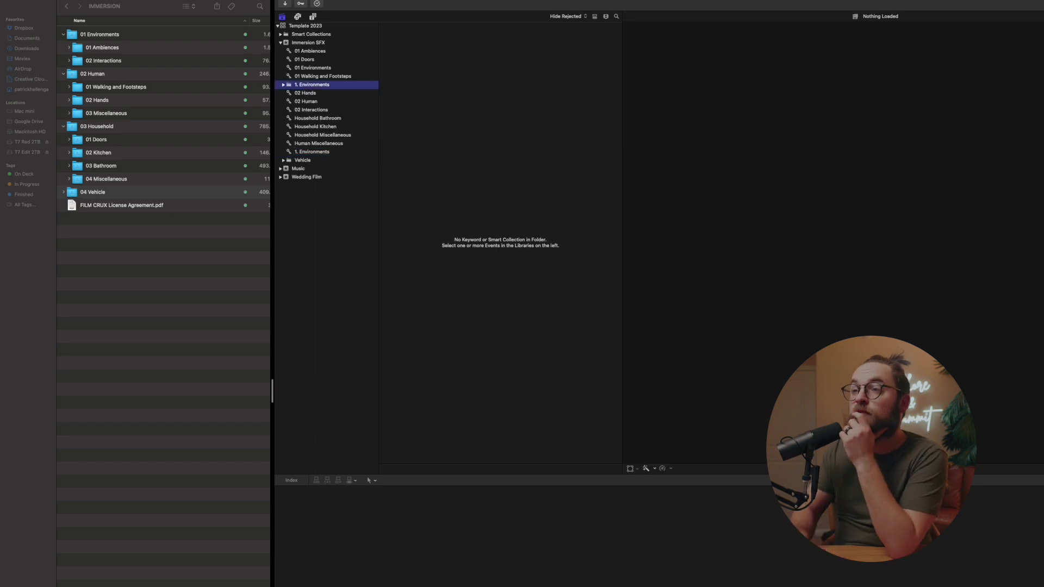
- Move the 01 Ambiences and 02 Interactions keyword collections into the 1. Environments folder
click(318, 54)
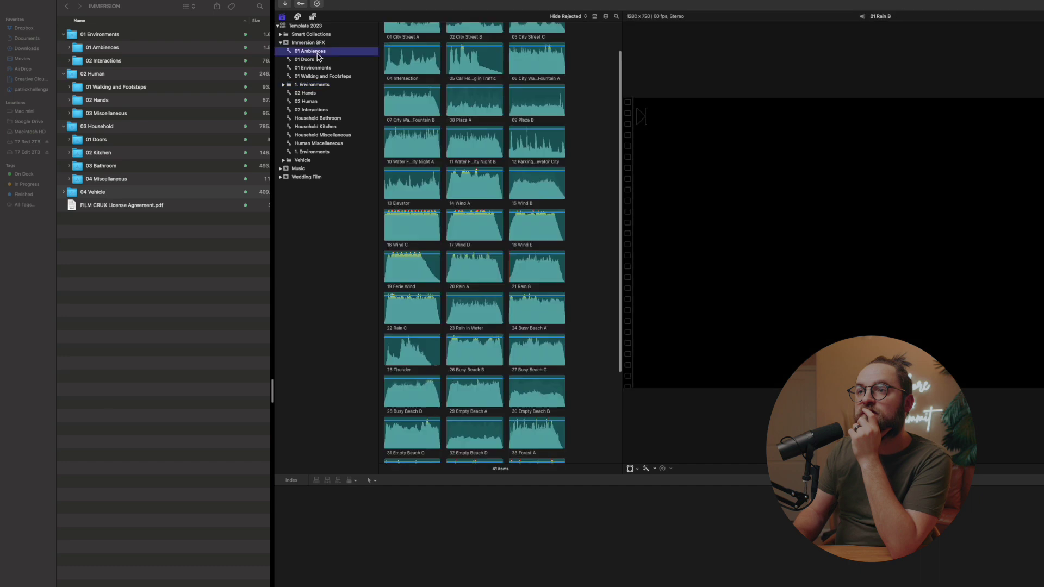
drag(315, 54, 313, 92)
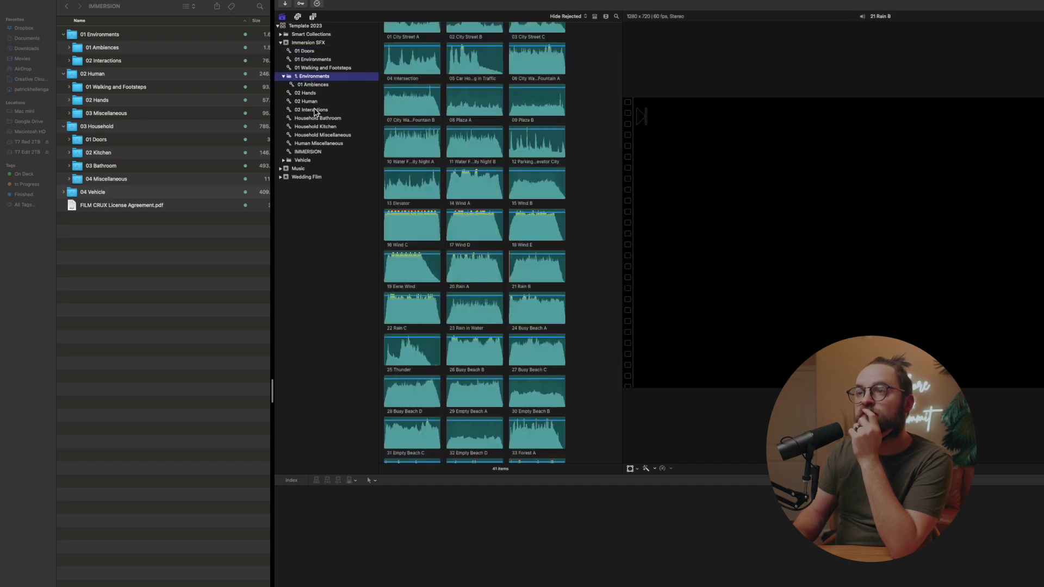
click(316, 111)
drag(314, 111, 314, 78)
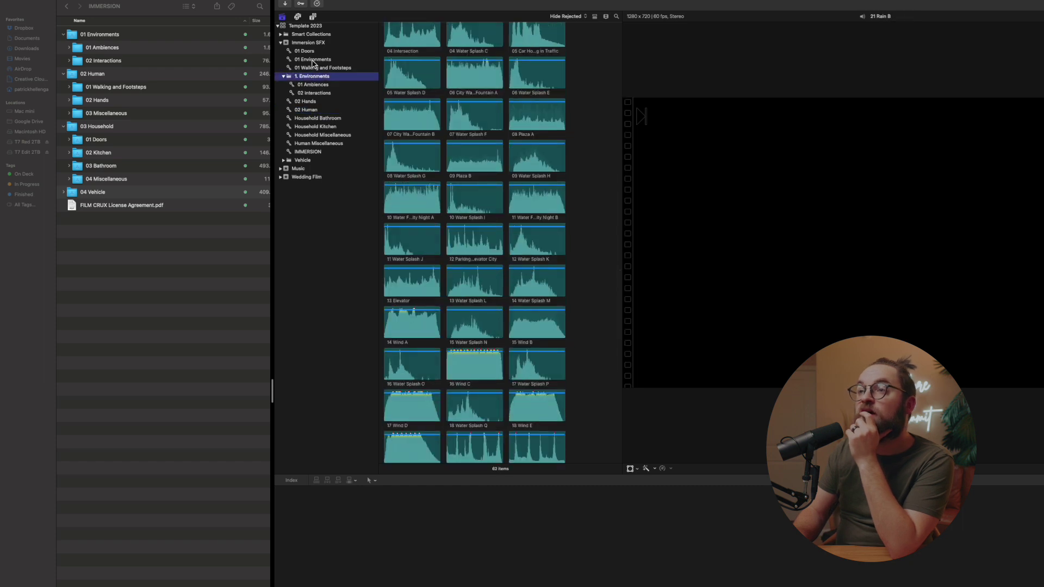
- Delete the 01 Environments keyword collection and collapse the 1. Environments folder
right_click(313, 61)
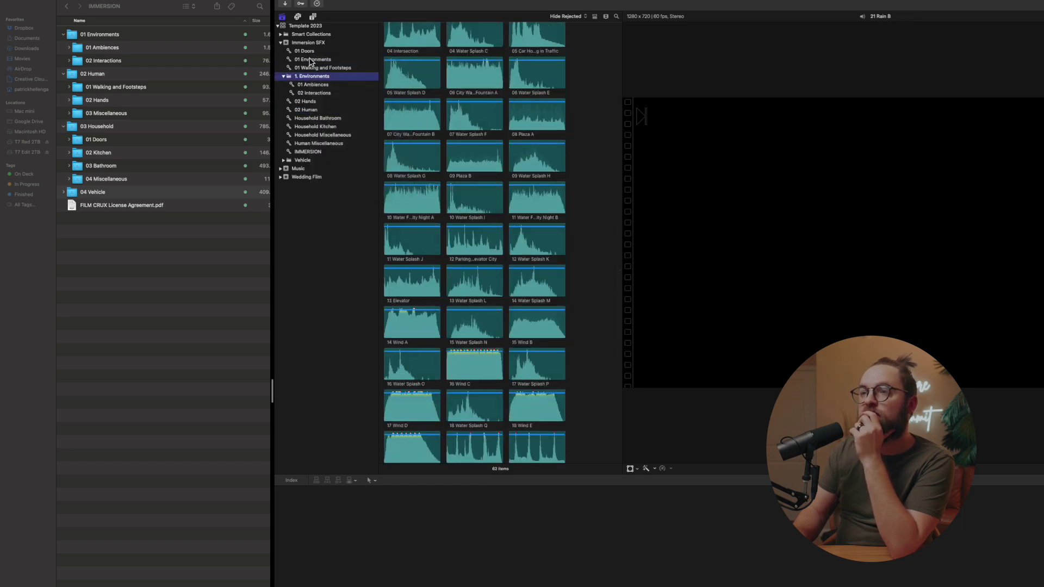
click(312, 61)
right_click(311, 62)
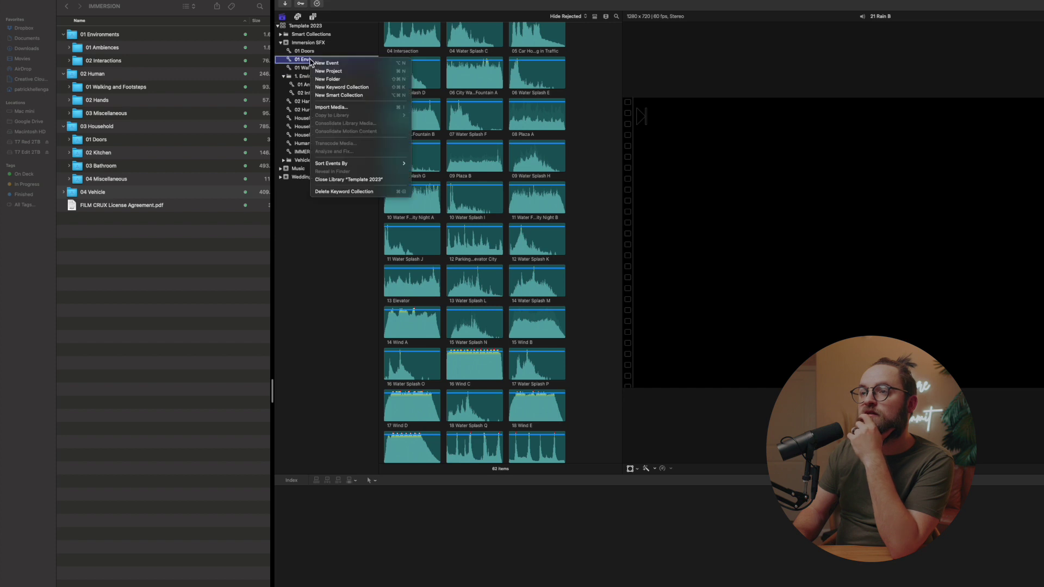
click(338, 192)
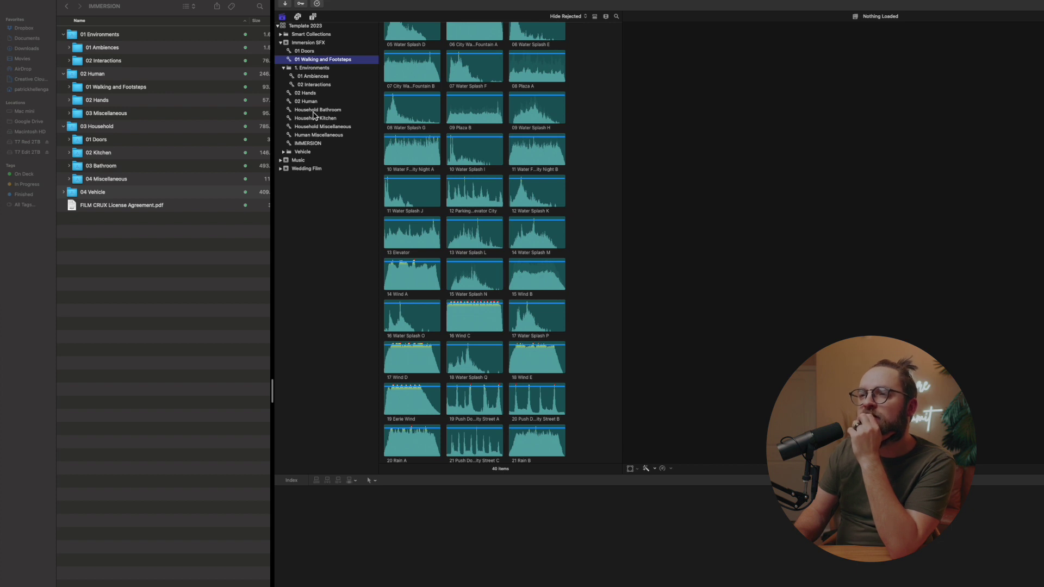
click(284, 69)
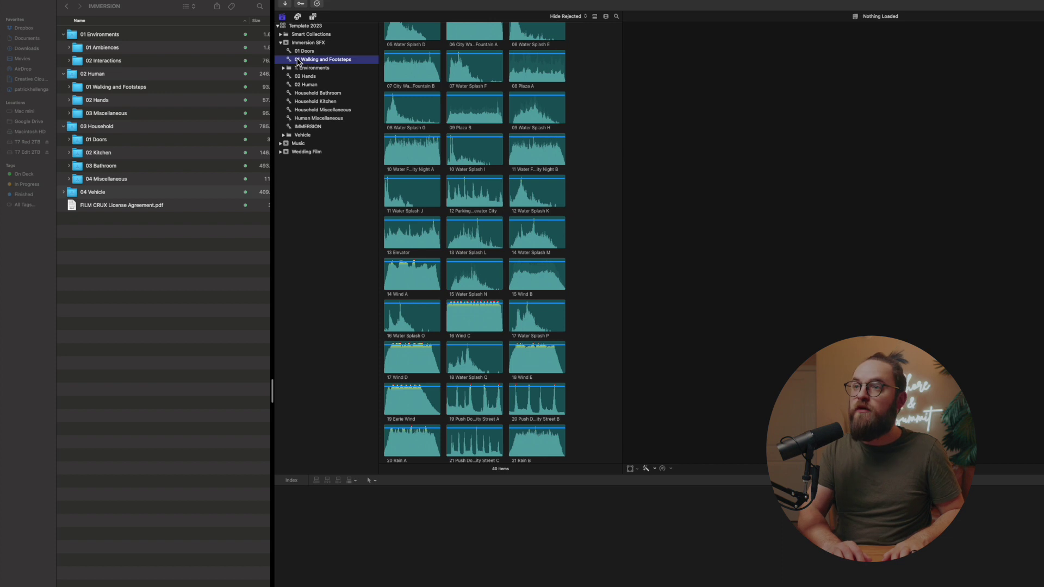
- Create a folder named "2. Human" in the Immersion SFX event
key(super+shift+n)
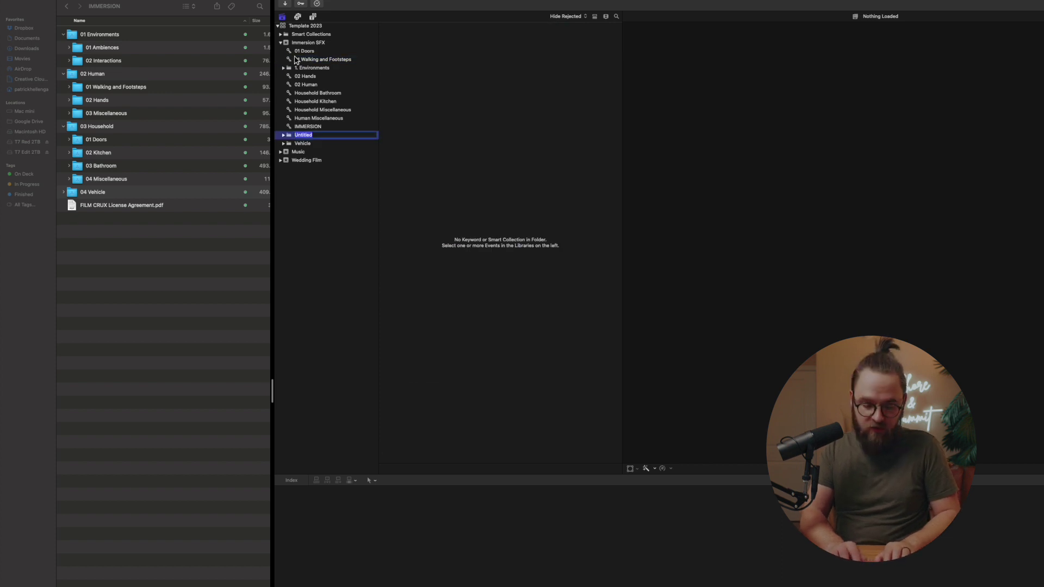
text(2. Human)
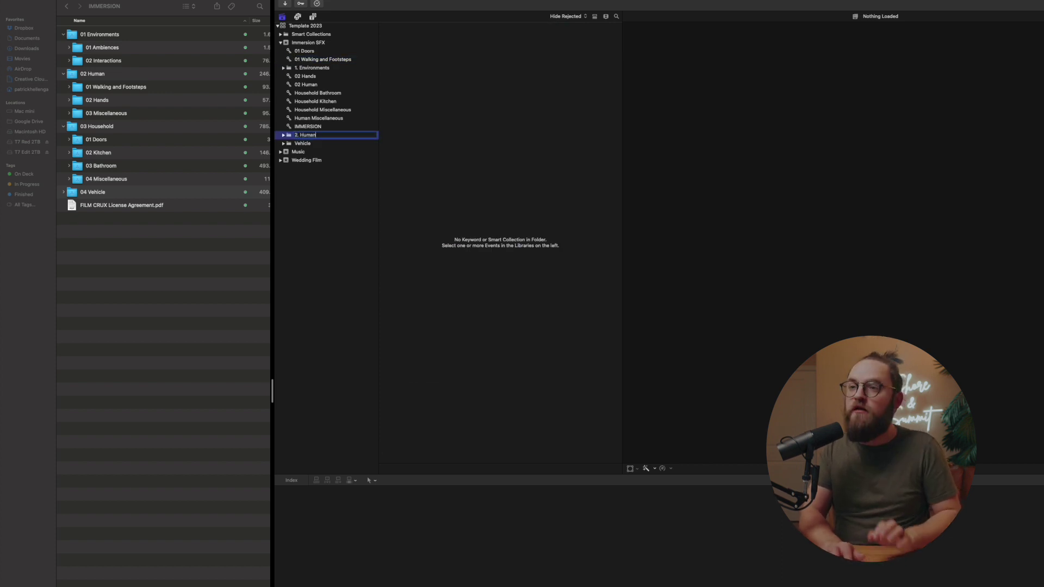
key(Return)
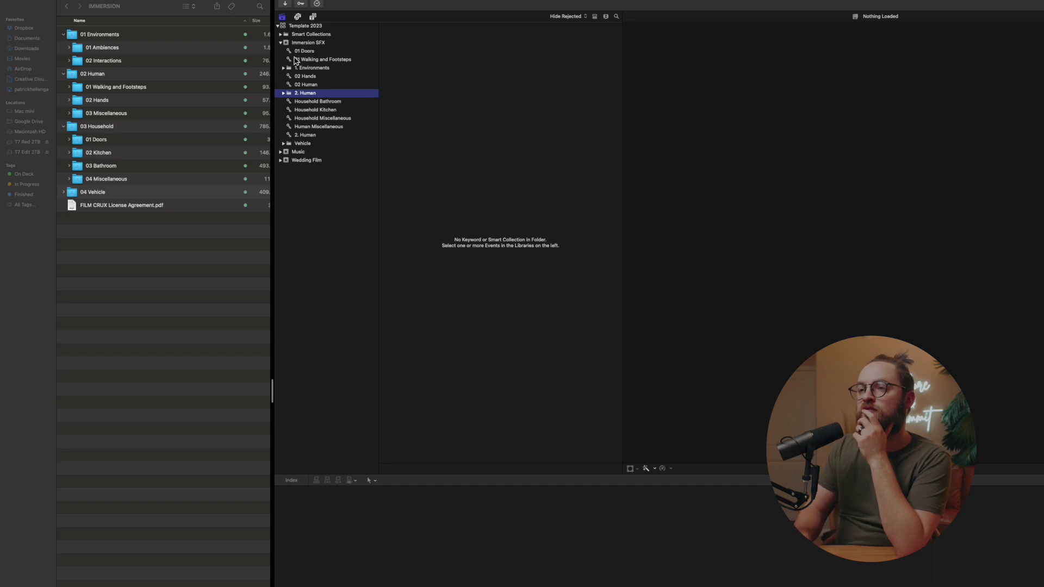
- Rename the Vehicle folder in the Immersion SFX event as "4. Vehicle"
click(305, 144)
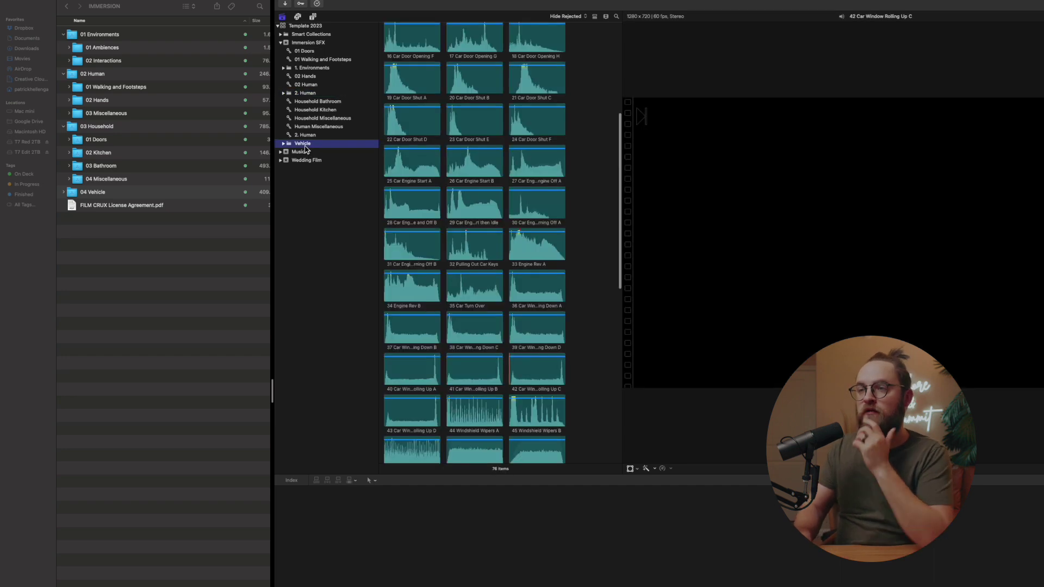
text(4.)
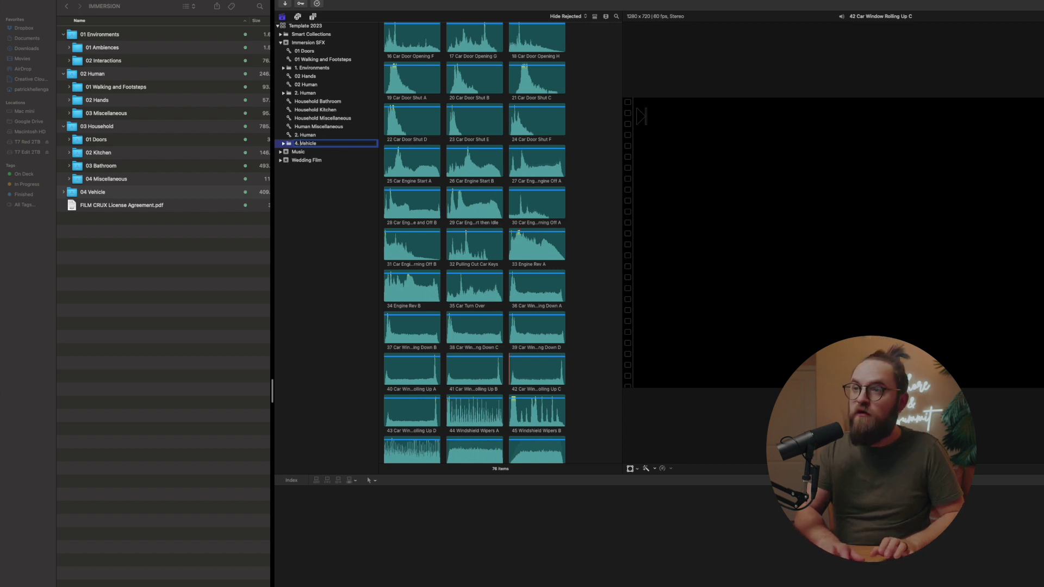
key(Return)
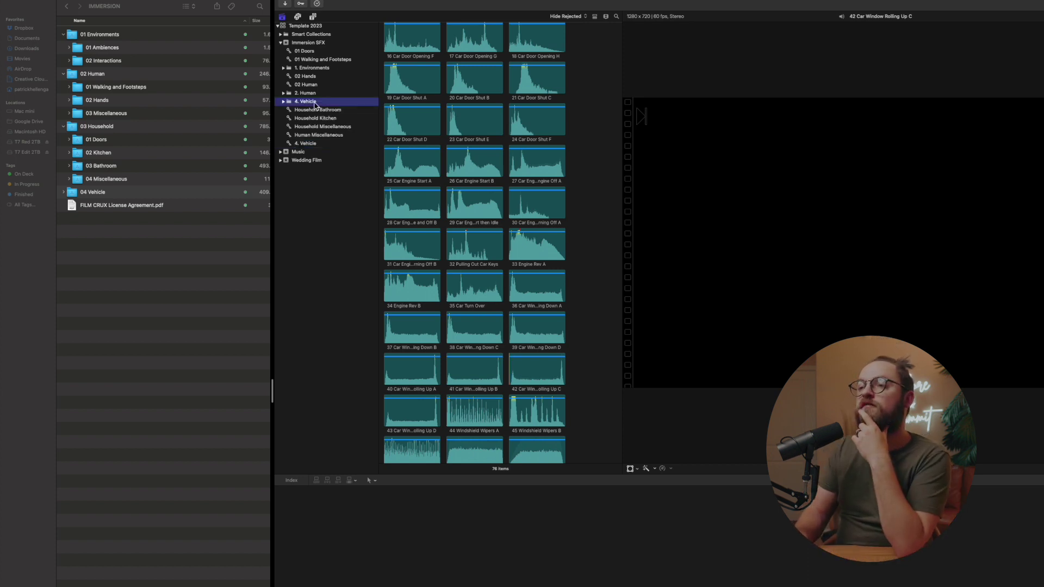
- Compare the two 4. Vehicle entries and delete the stray keyword collection at the end of the Immersion SFX event
click(305, 144)
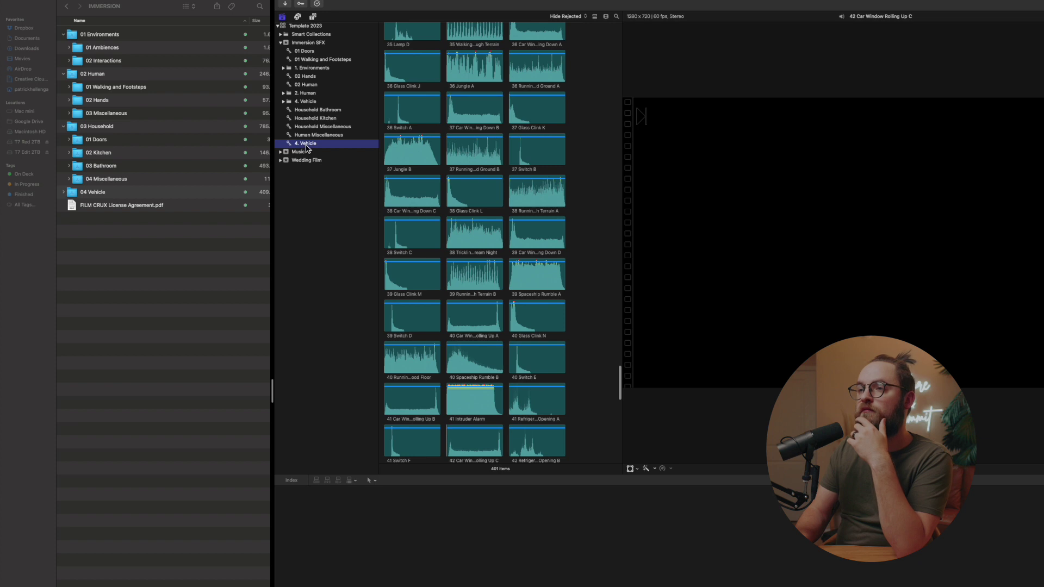
click(306, 102)
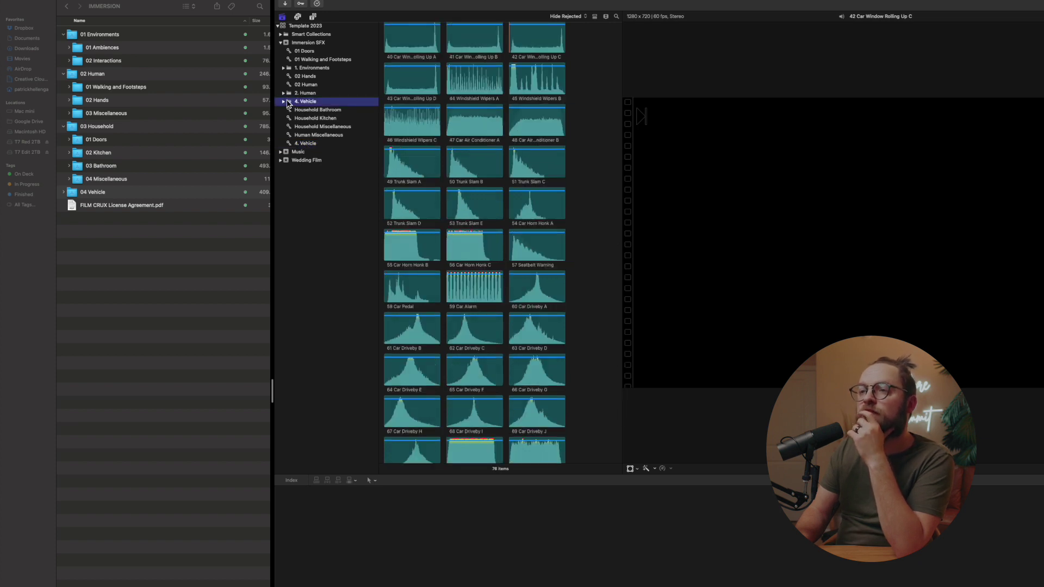
click(309, 144)
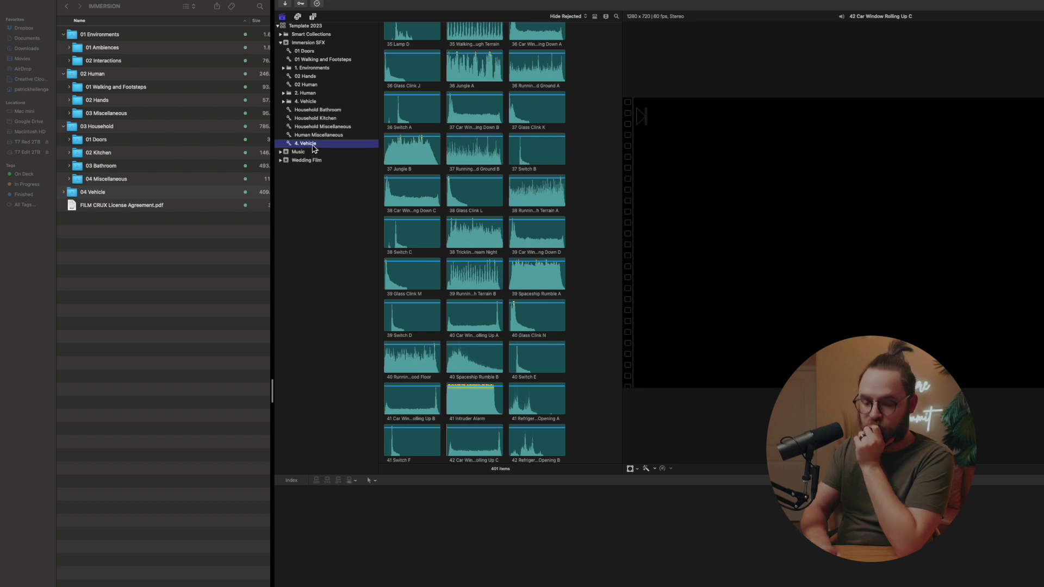
key(super+BackSpace)
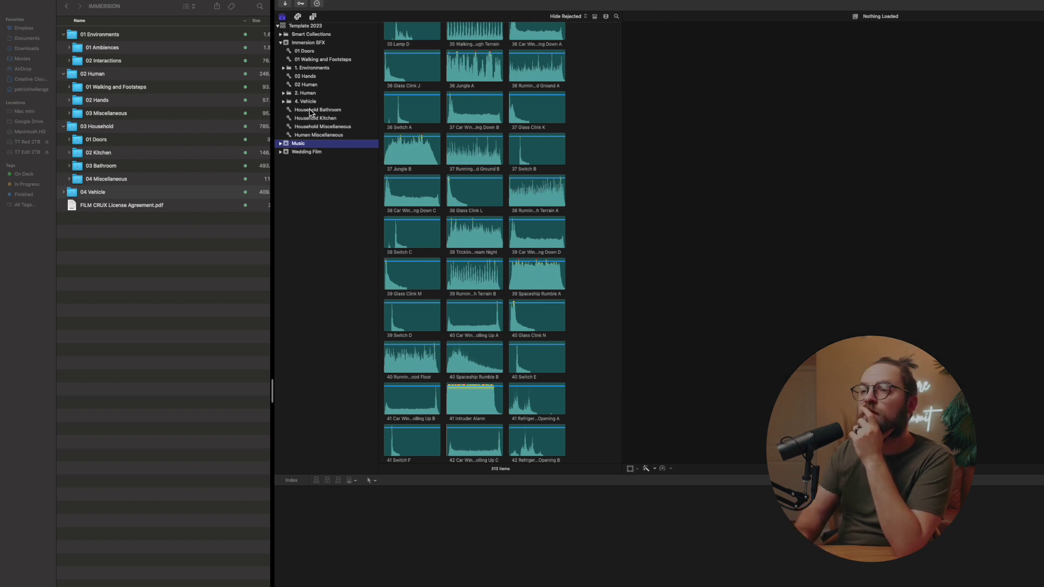
- Check the contents of the 4. Vehicle and 2. Human folders and the Human Miscellaneous keyword collection
click(306, 102)
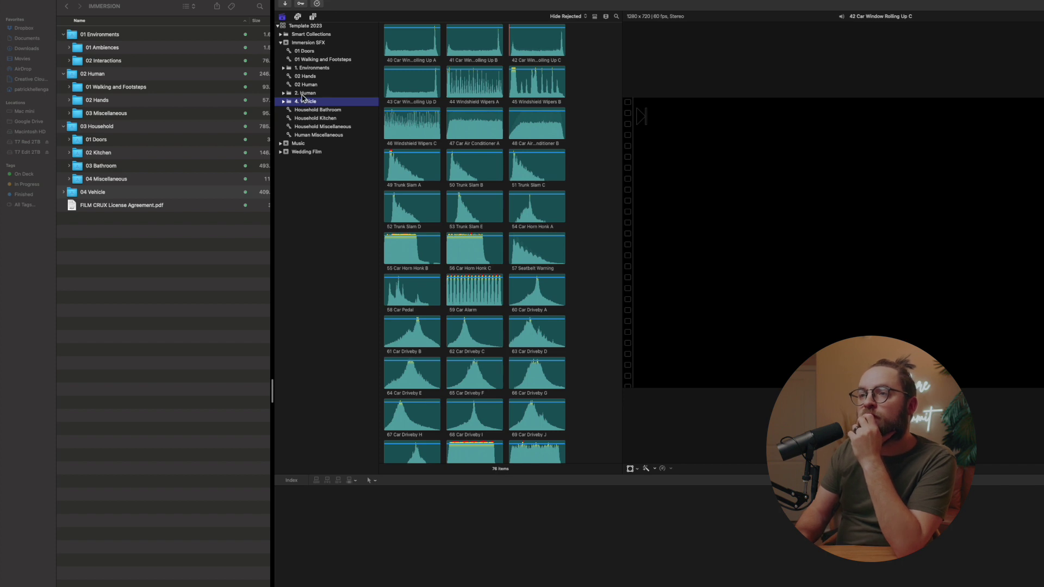
click(304, 94)
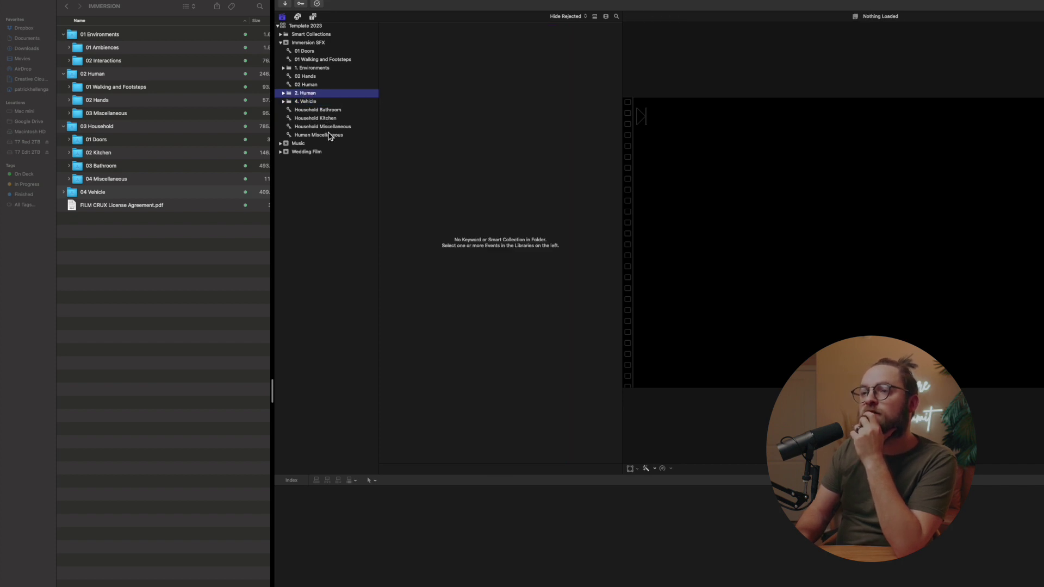
click(330, 136)
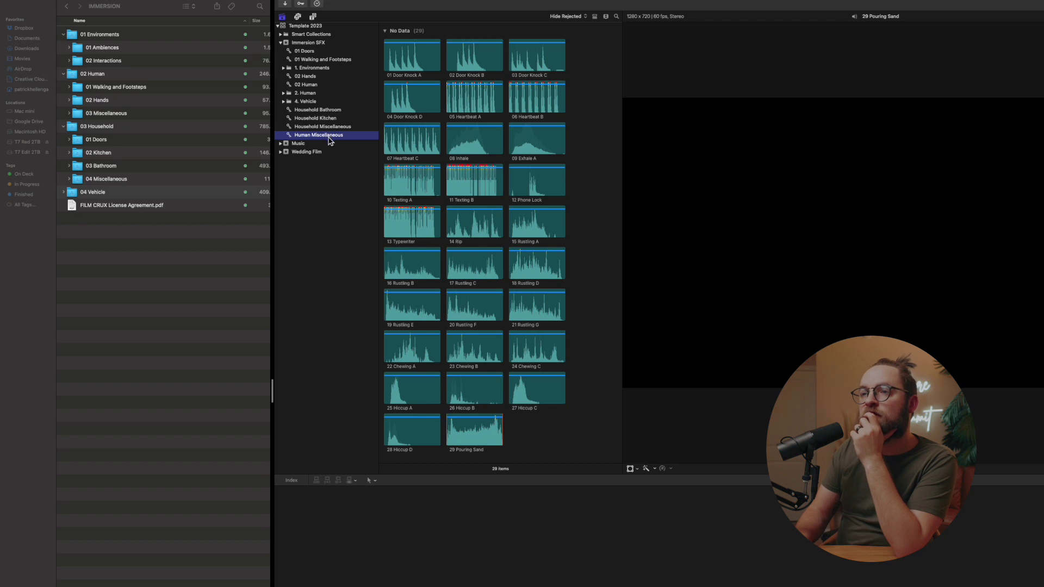
click(318, 110)
click(311, 94)
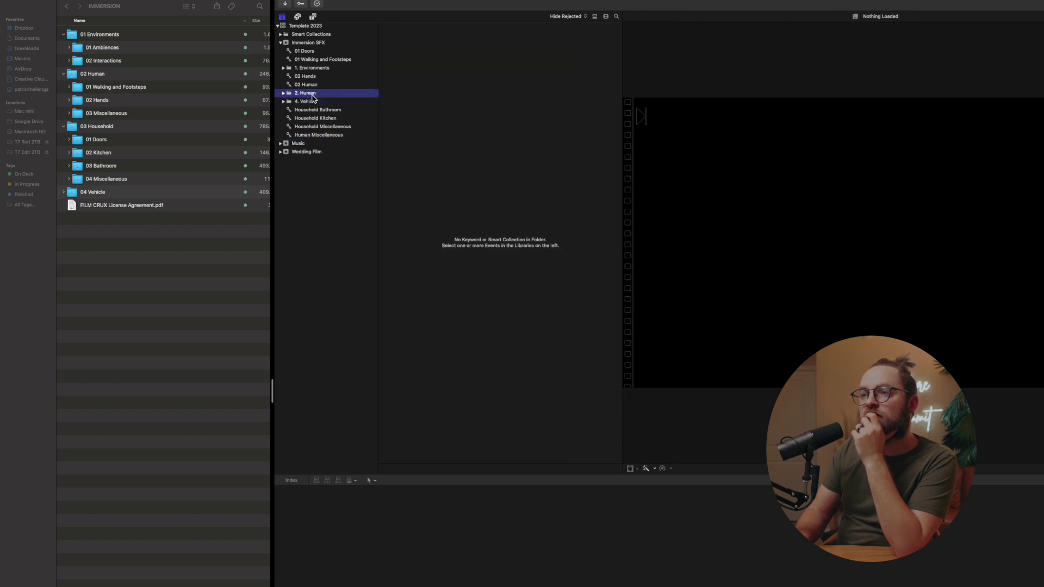
- Move the Human Miscellaneous keyword collection into the 2. Human folder
click(309, 137)
click(307, 94)
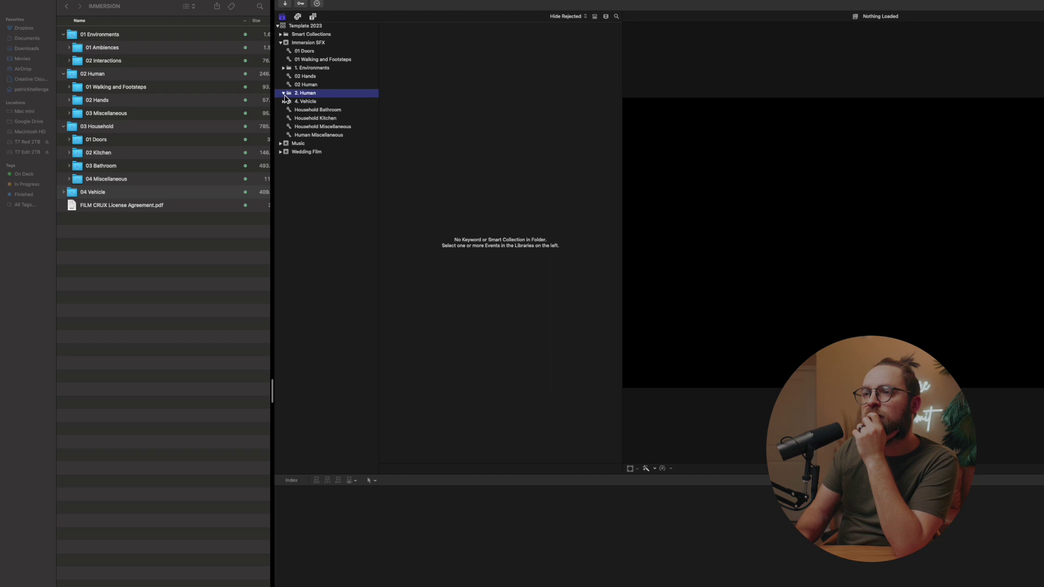
drag(313, 140, 308, 96)
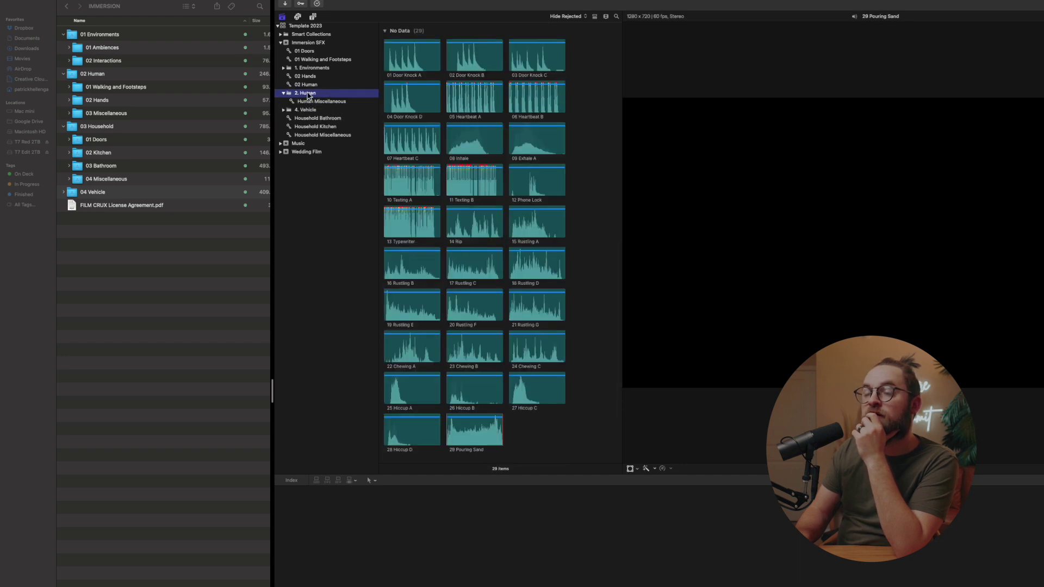
- Move the 02 Hands keyword collection into the 2. Human folder and rename it "Hands"
click(306, 77)
drag(308, 93, 306, 94)
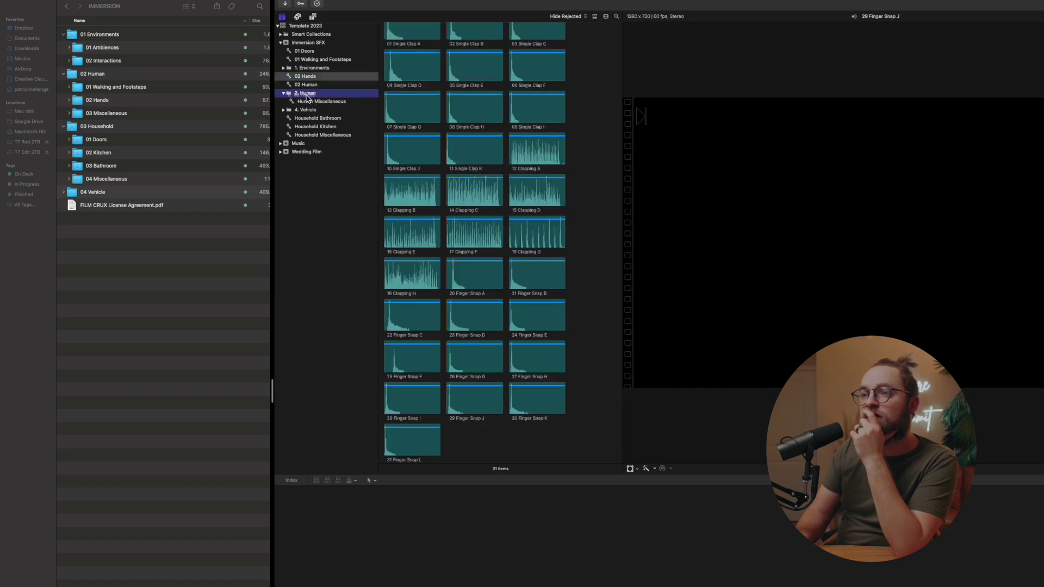
click(311, 93)
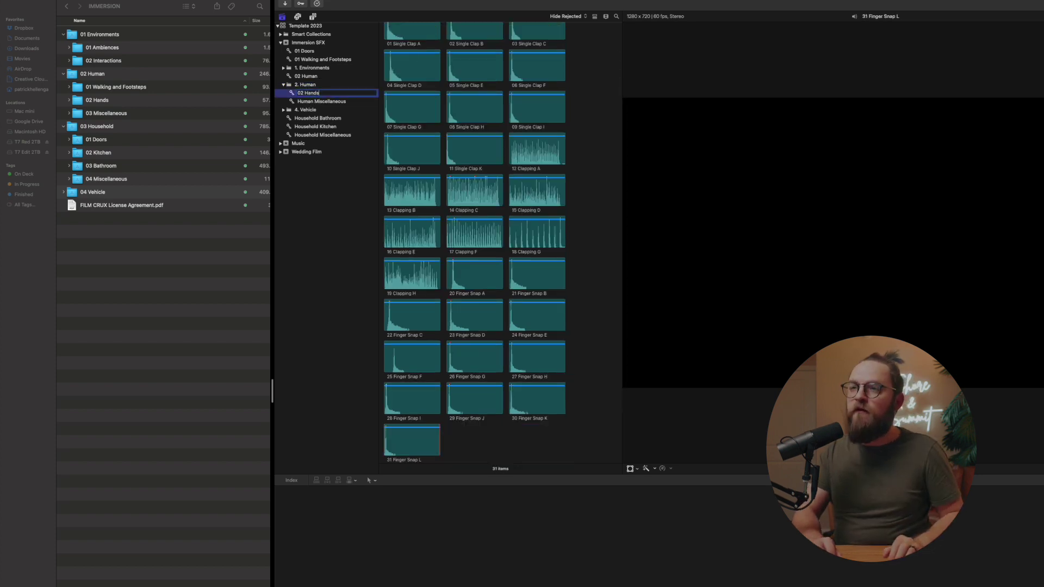
key(BackSpace)
key(BackSpace)
key(BackSpace)
key(Return)
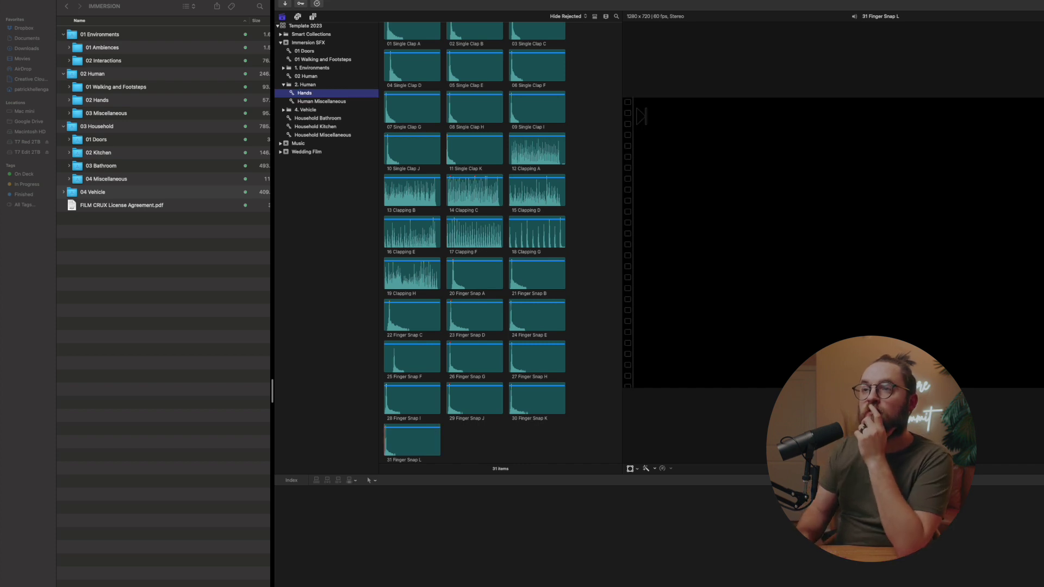
- Move the 01 Walking and Footsteps collection into the 2. Human folder and rename it "Walking and Footsteps"
click(313, 61)
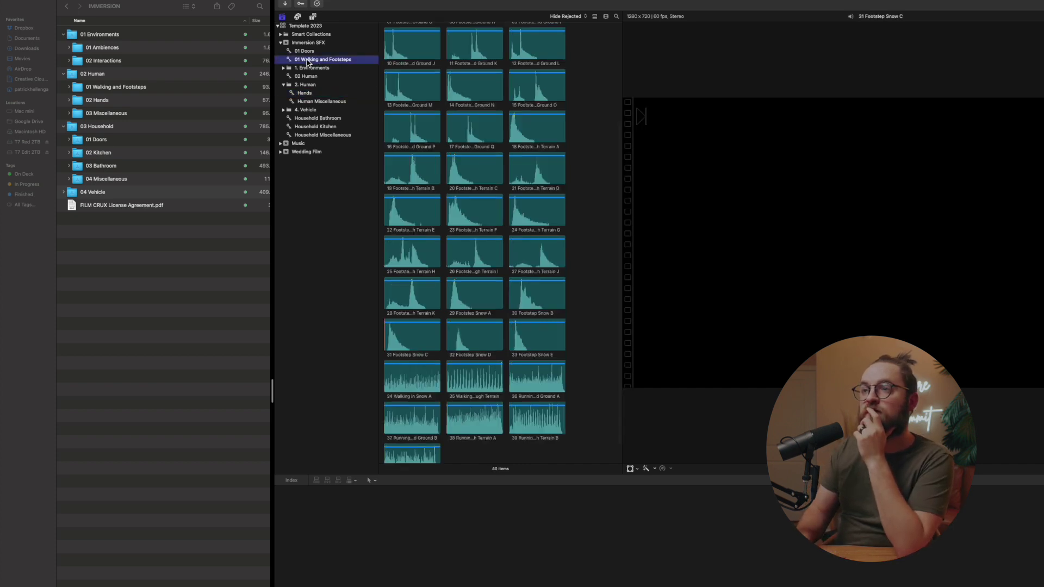
drag(311, 61, 306, 87)
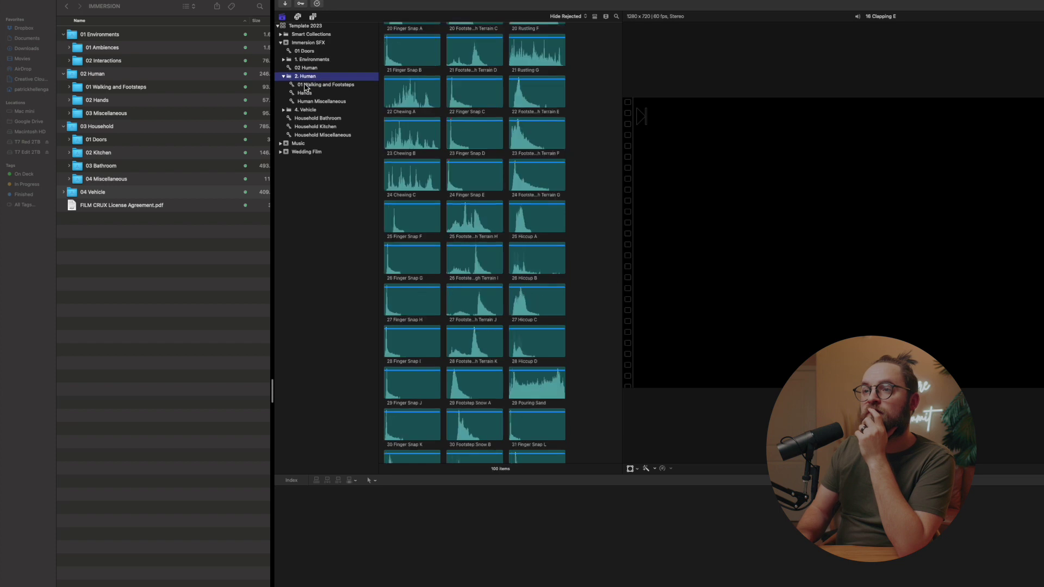
click(304, 84)
key(Right)
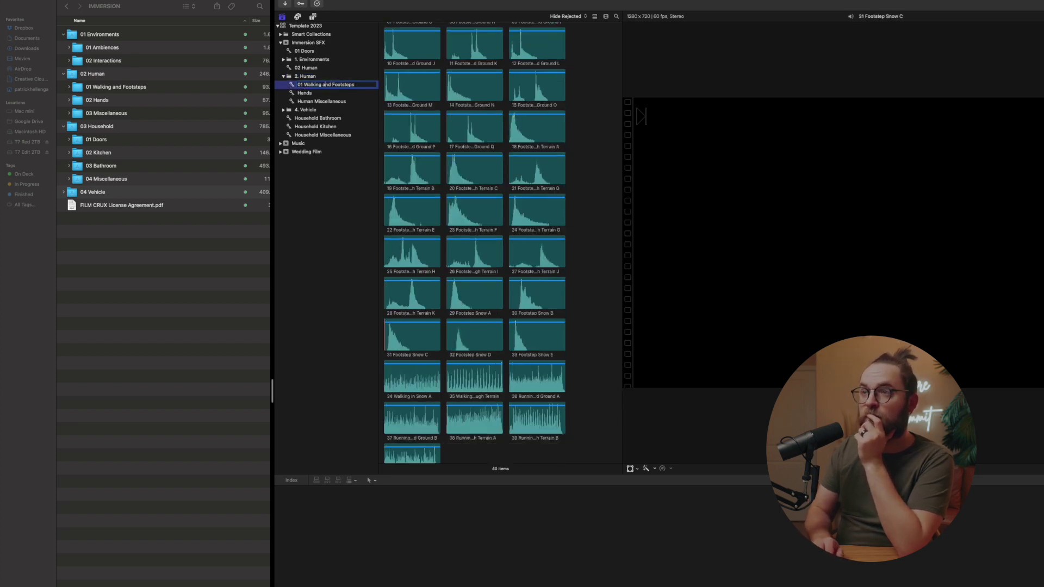
click(305, 85)
key(BackSpace)
key(BackSpace)
key(BackSpace)
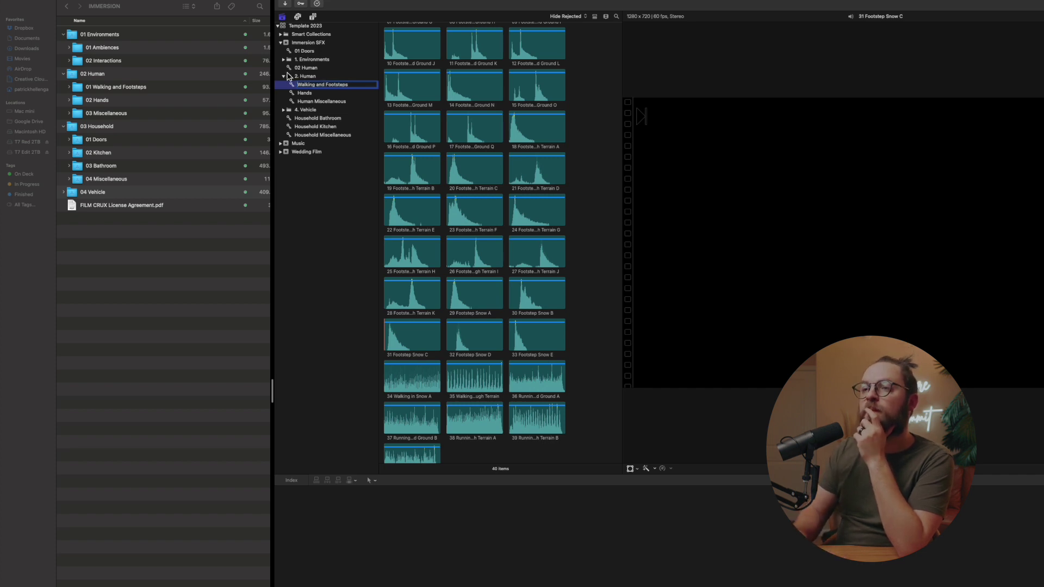
- Collapse the 2. Human folder and delete the leftover 02 Human keyword collection from the Immersion SFX event
click(284, 76)
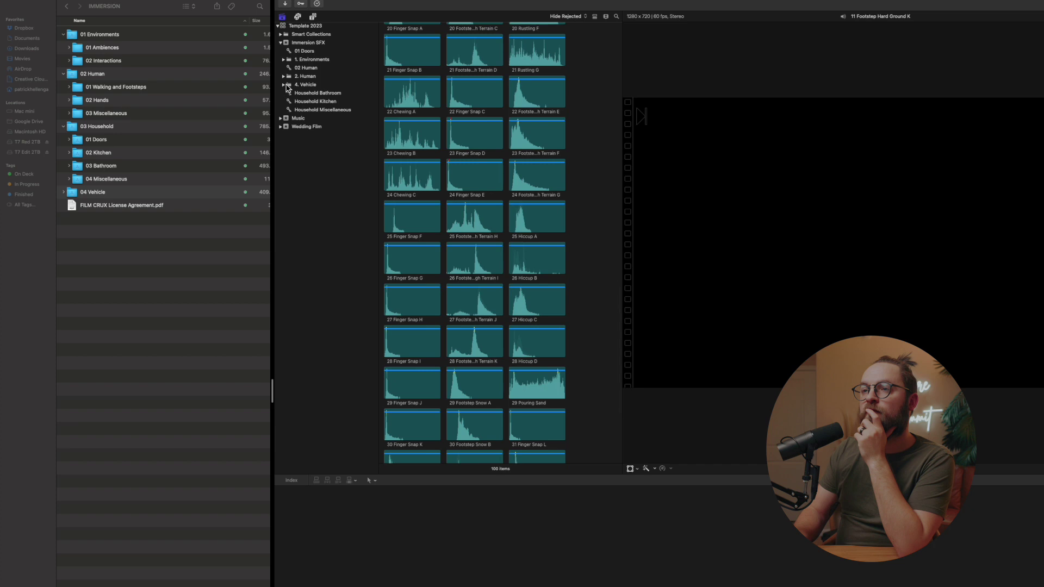
click(310, 69)
right_click(309, 69)
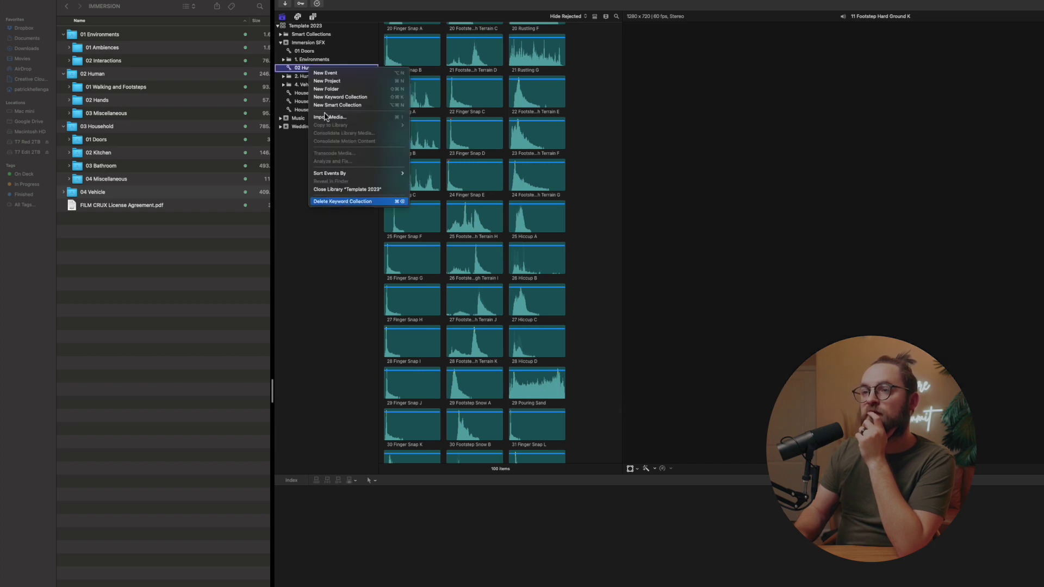
click(345, 202)
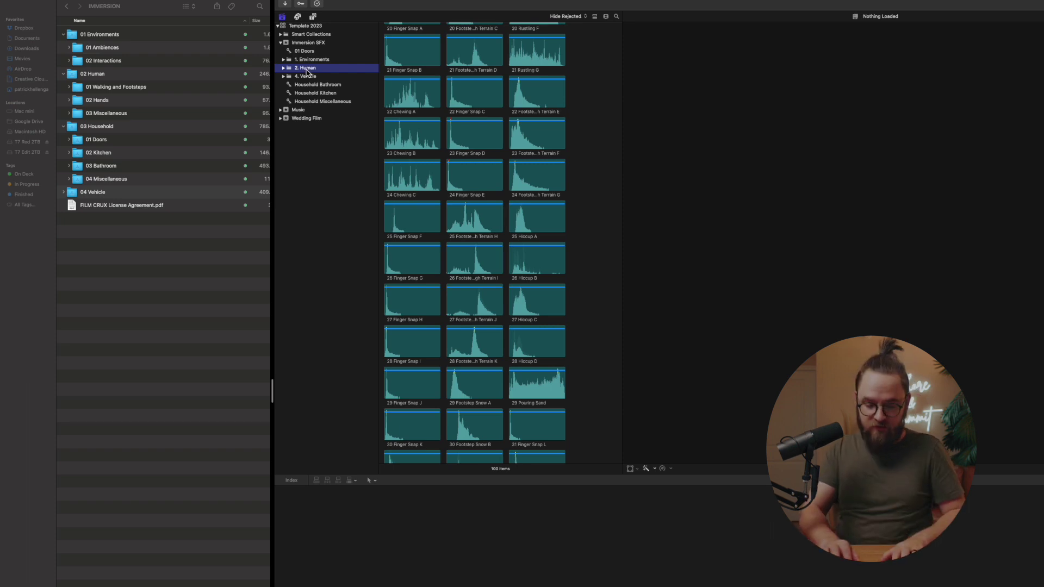
- Create a folder named "3. Household", move it out of 2. Human to the Immersion SFX event level, and expand it
key(super+shift+n)
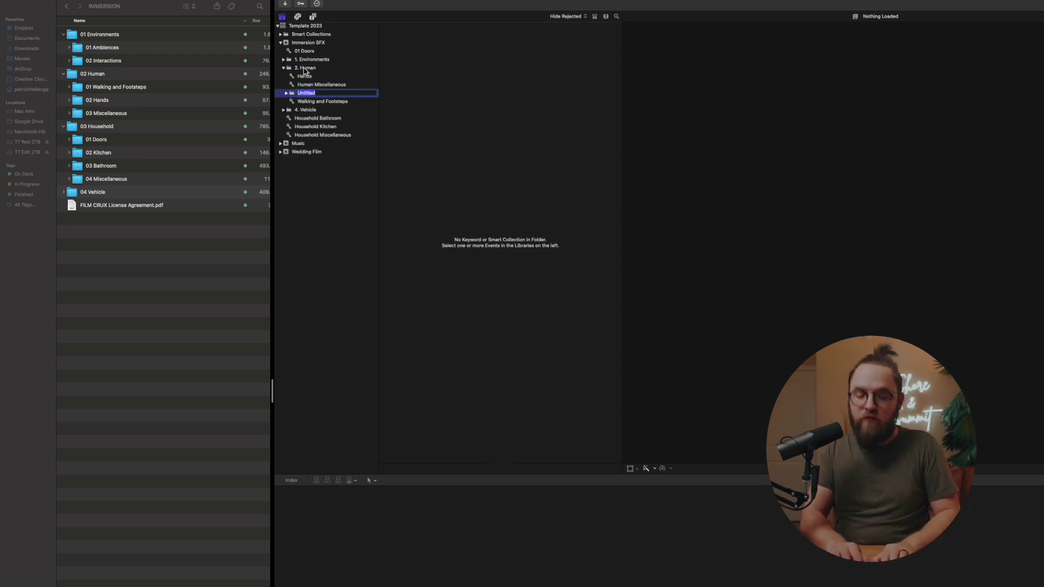
text(3. Household)
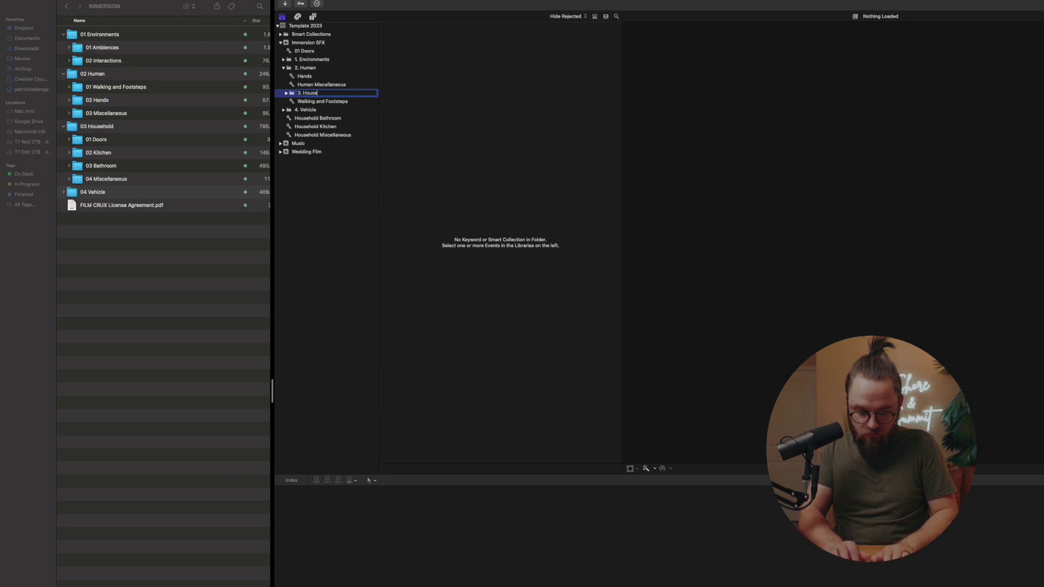
key(Return)
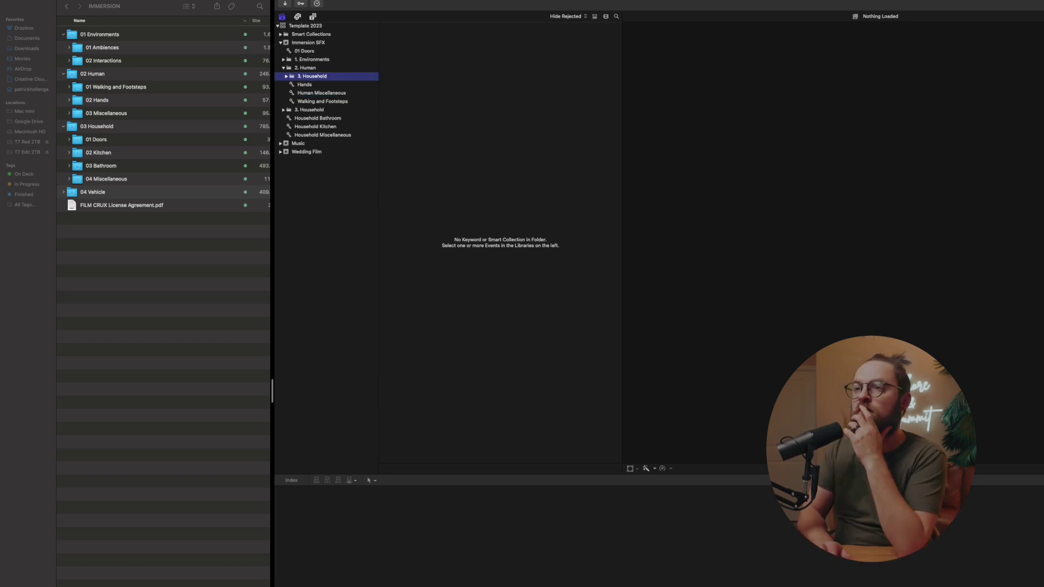
click(301, 60)
click(297, 45)
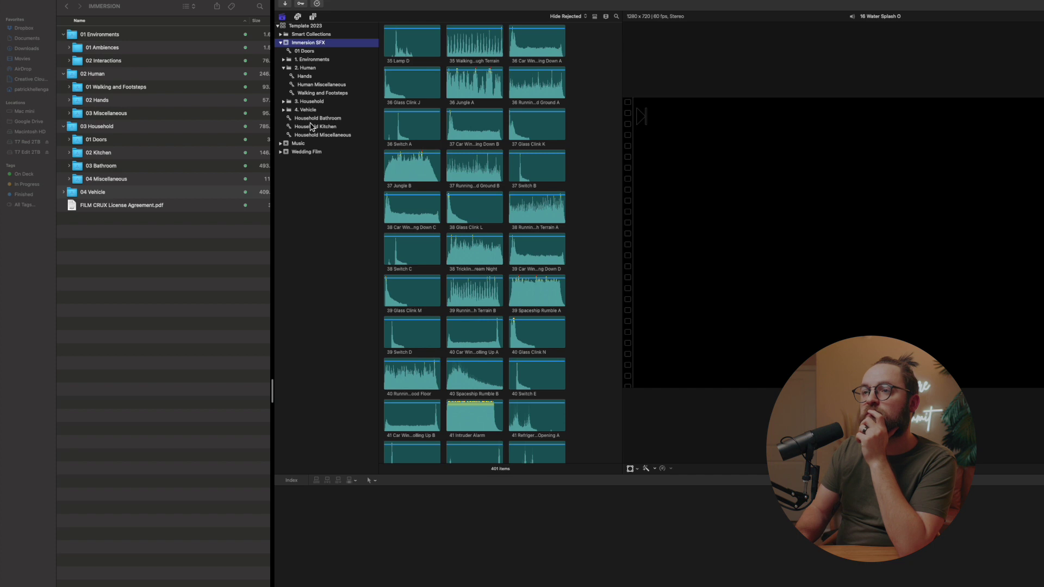
click(306, 103)
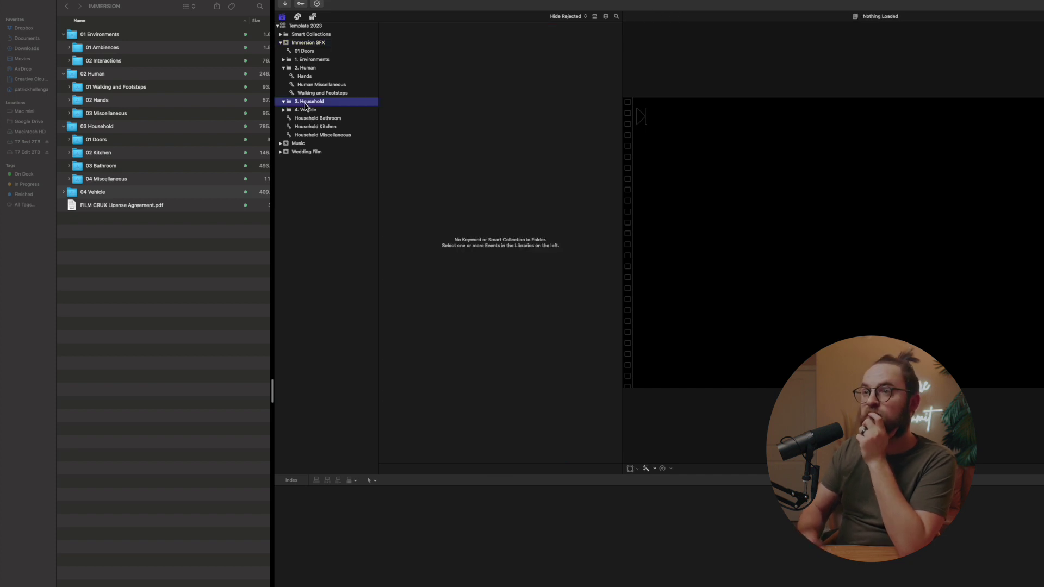
- Try to move 01 Doors and the Household Bathroom, Kitchen and Miscellaneous collections together into the 3. Household folder
click(305, 51)
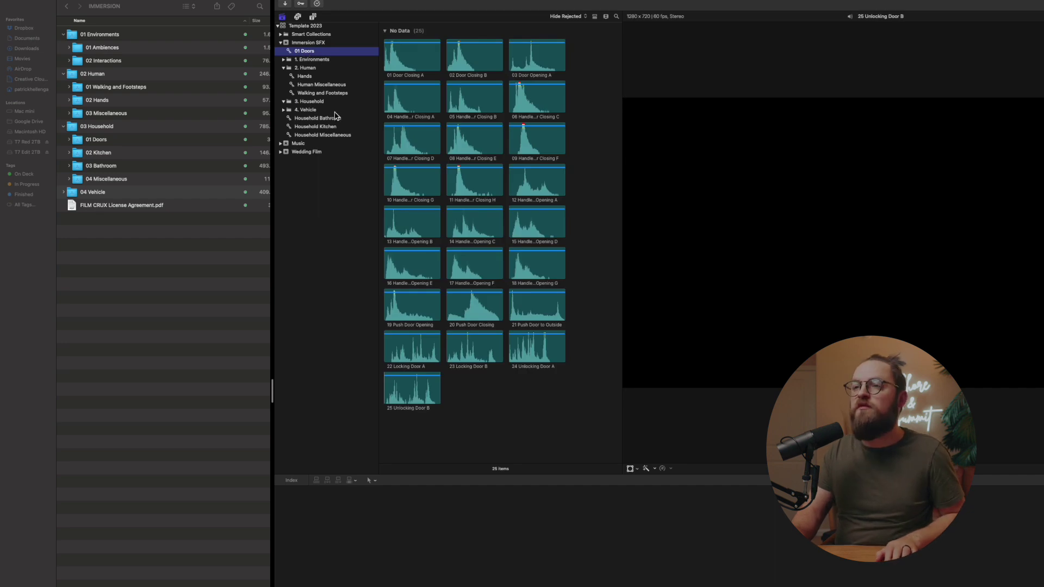
ctrl+click(335, 119)
shift+click(337, 135)
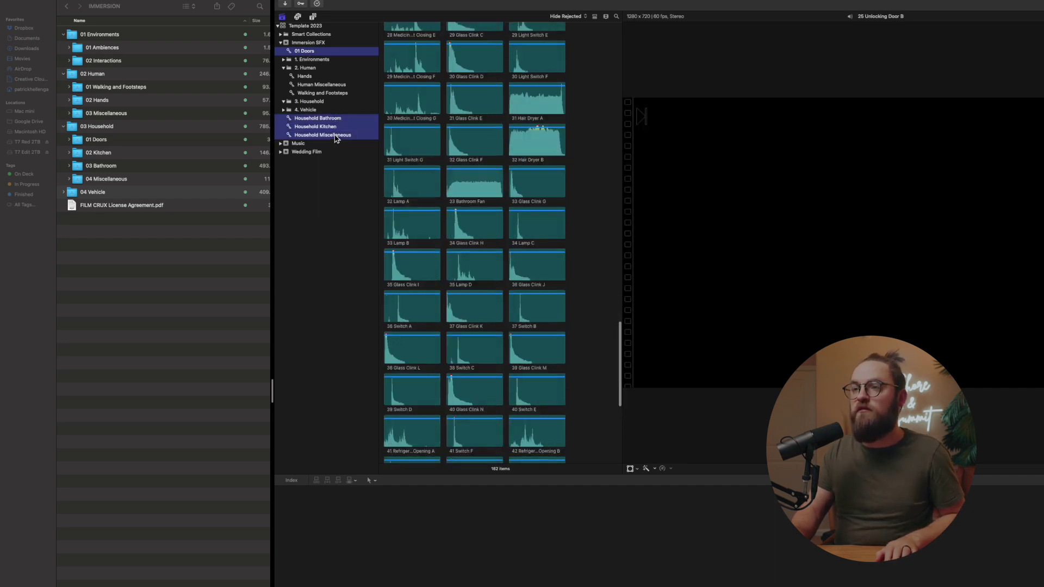
drag(321, 120, 309, 109)
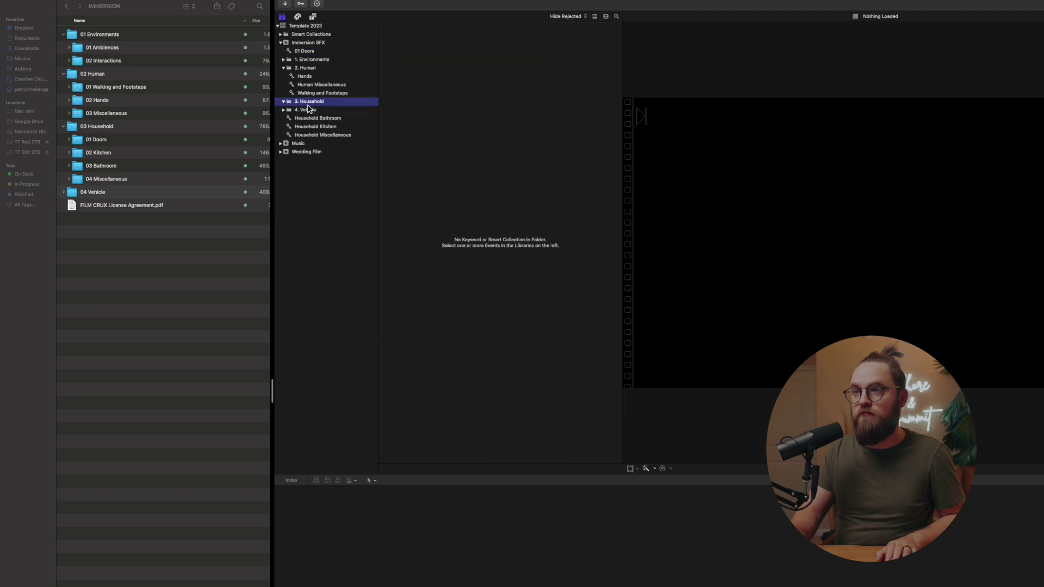
- Move the Household Bathroom, Household Kitchen and Household Miscellaneous collections one by one into the 3. Household folder
drag(309, 123, 310, 105)
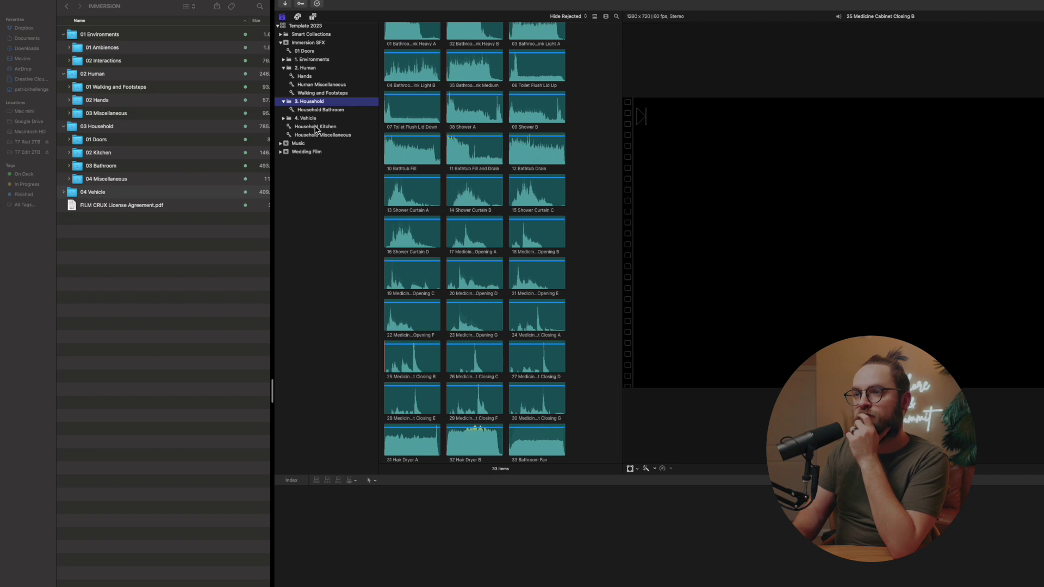
click(316, 128)
click(312, 102)
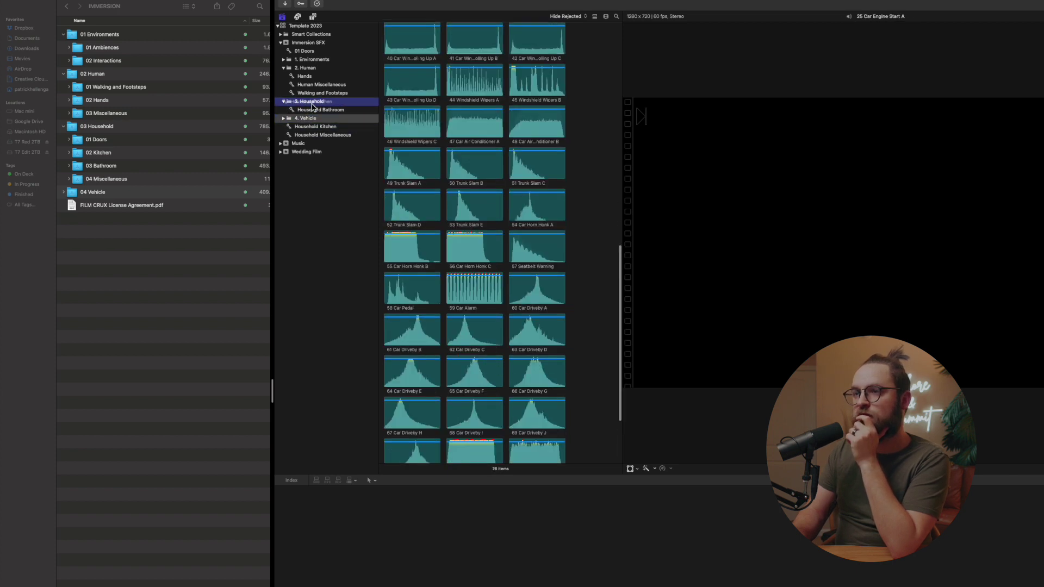
drag(309, 130, 304, 103)
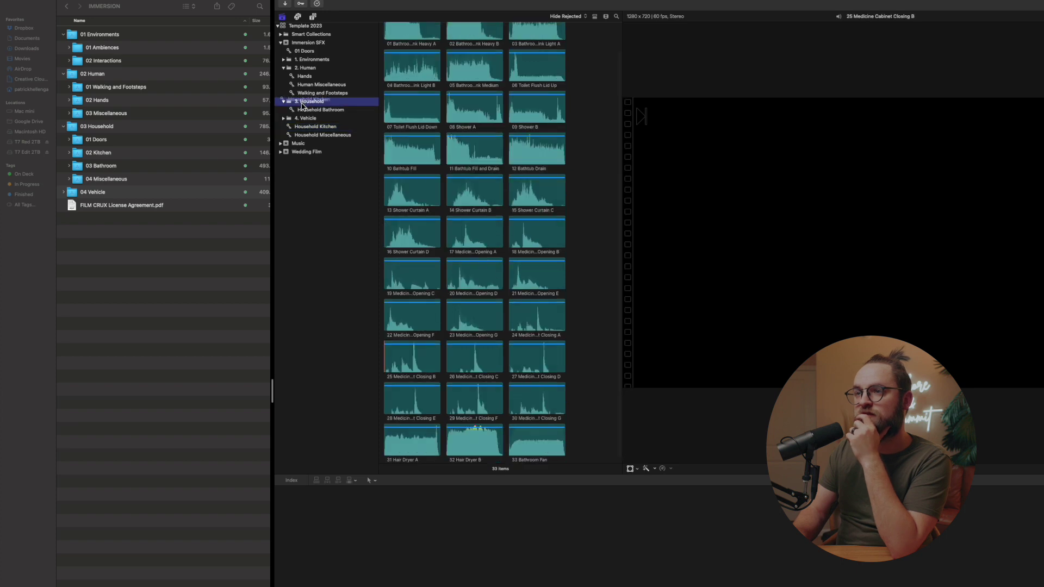
click(313, 136)
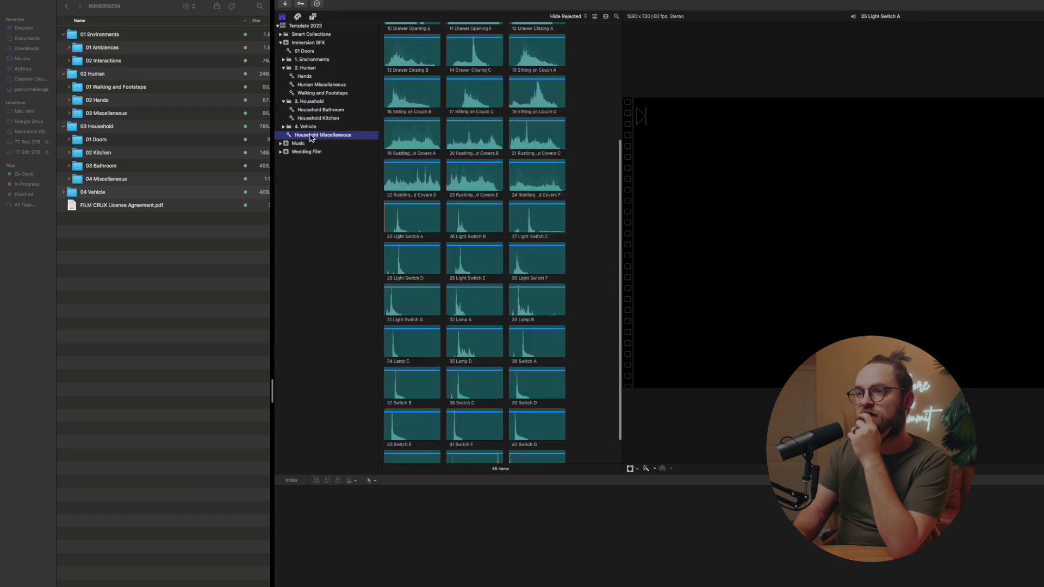
drag(313, 136, 297, 105)
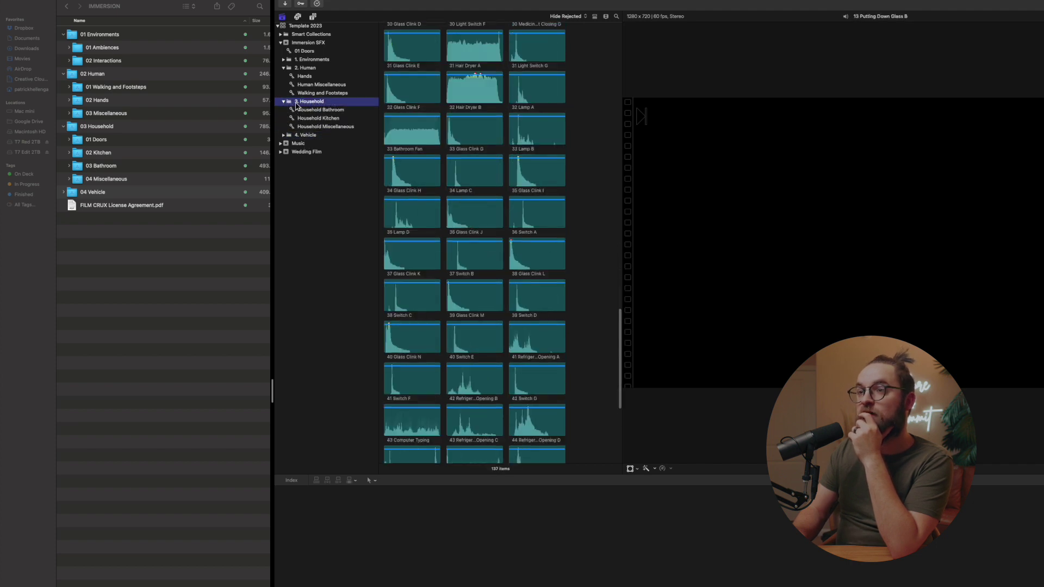
- Move the 01 Doors keyword collection into the 3. Household folder and rename it "Doors"
click(305, 51)
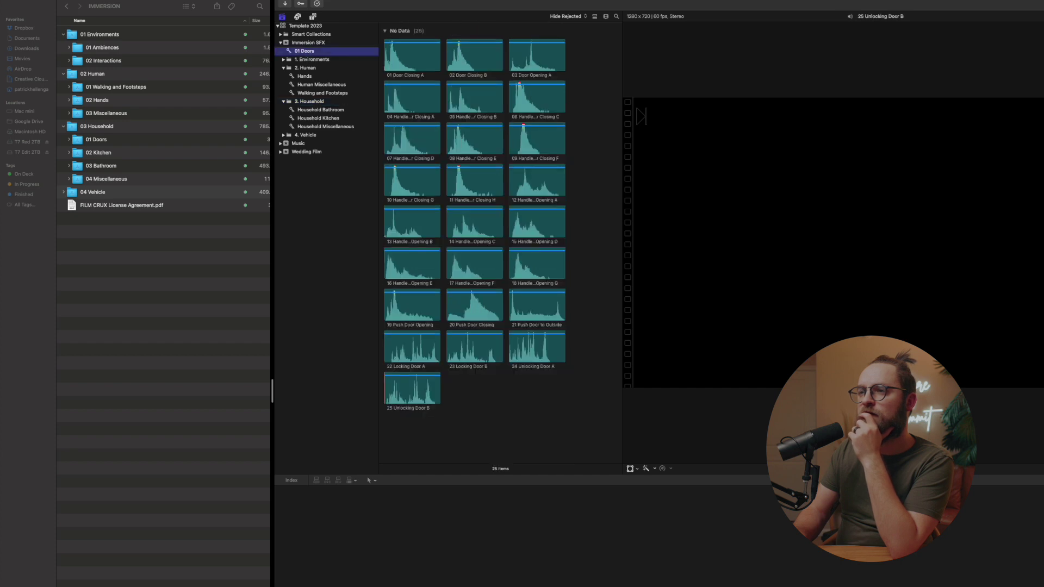
drag(303, 53, 302, 106)
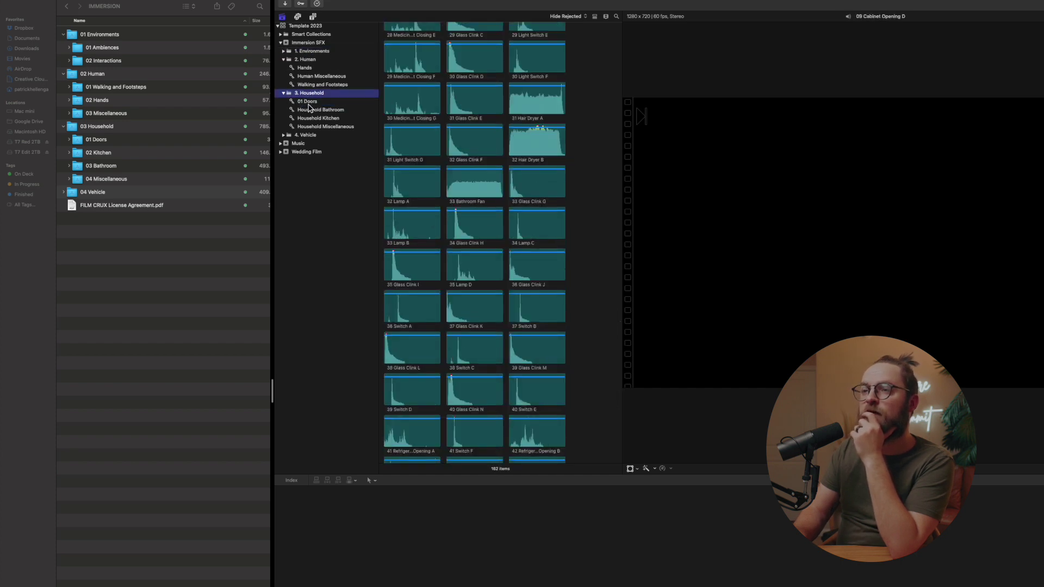
click(308, 103)
click(306, 101)
key(BackSpace)
key(BackSpace)
key(BackSpace)
key(Return)
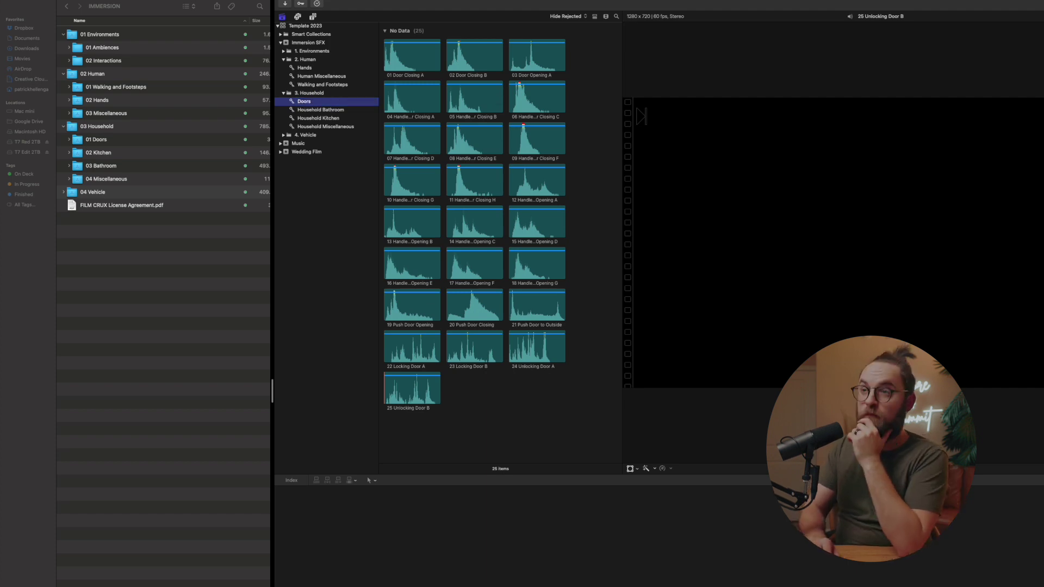
- Collapse the 3. Household and 2. Human folders and the whole Immersion SFX event
key(Left)
key(Left)
key(Up)
key(Up)
key(Up)
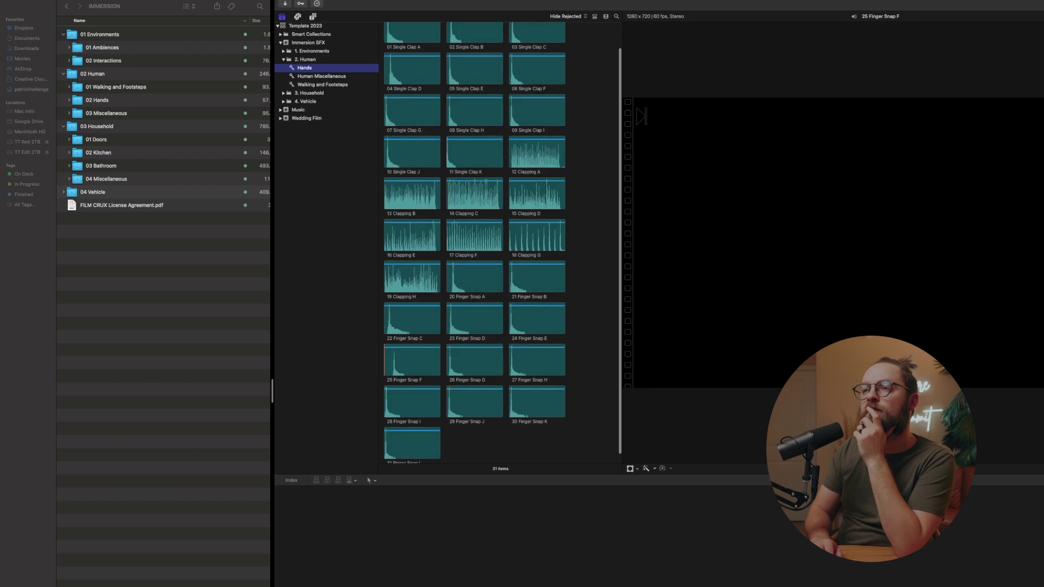
key(Left)
key(Left)
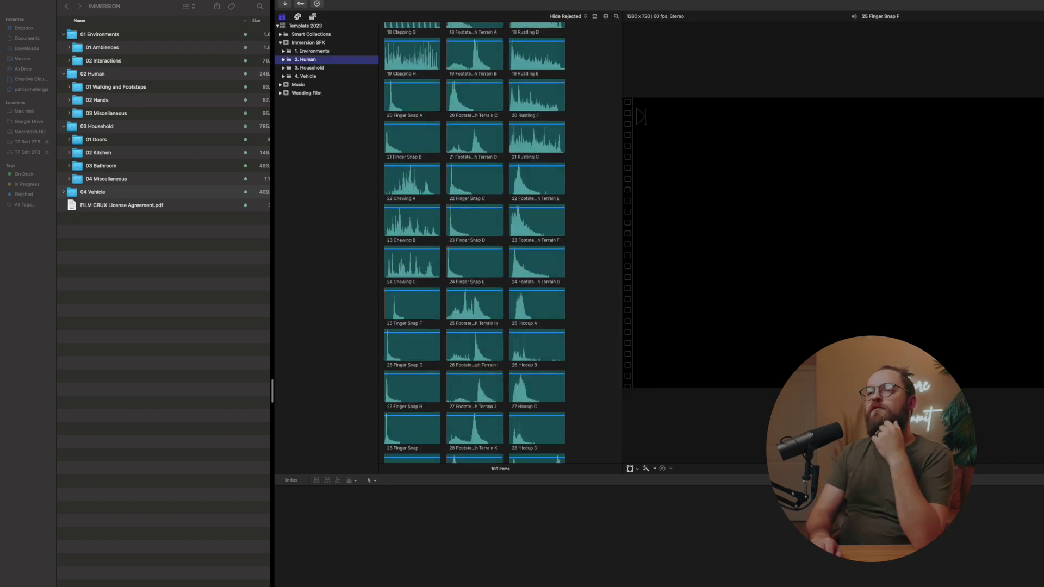
click(308, 43)
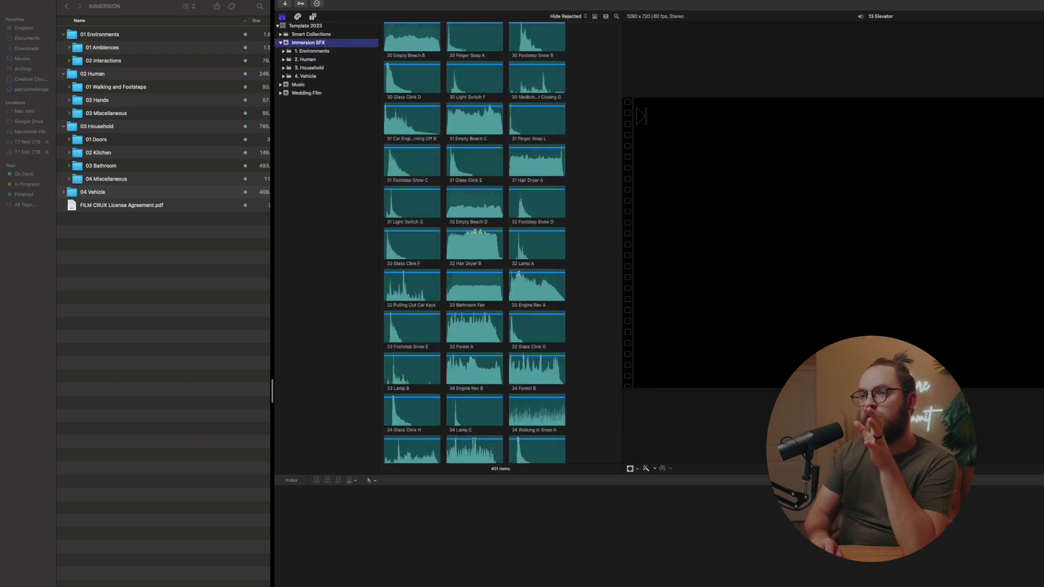
key(Left)
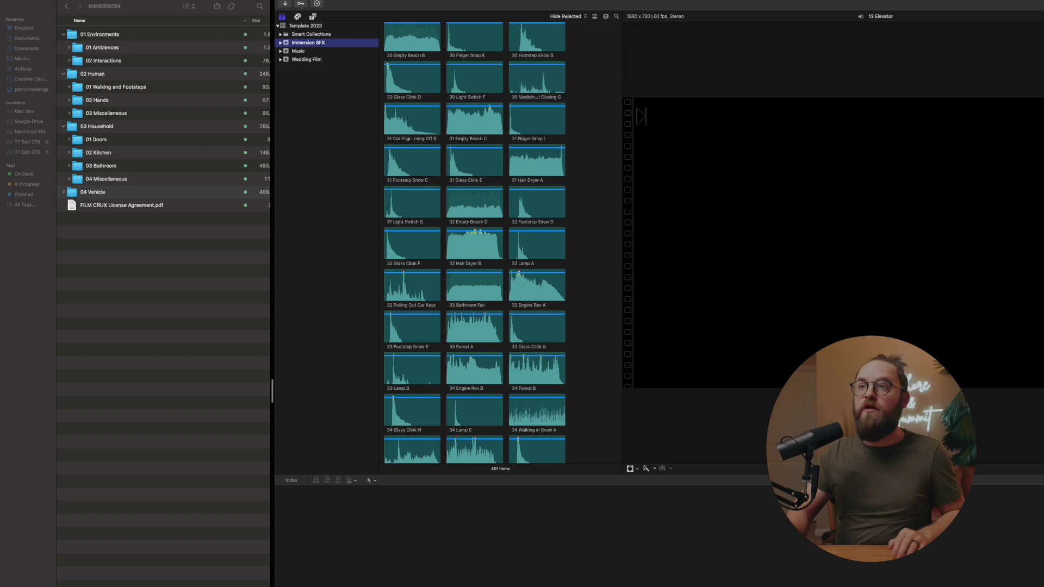
- Create a new event named "Singularity" in the Template 2023 library
right_click(320, 179)
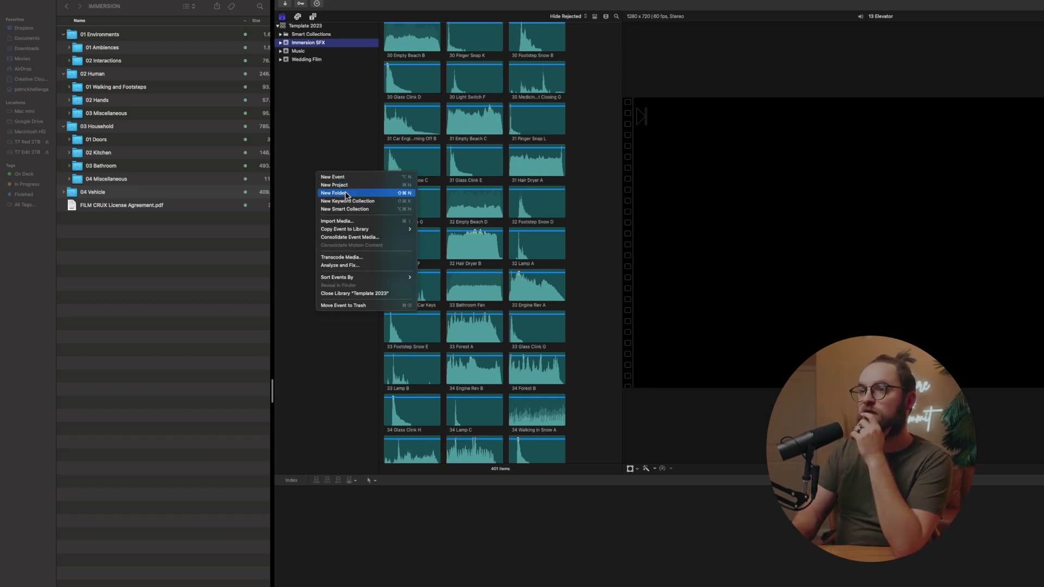
click(344, 177)
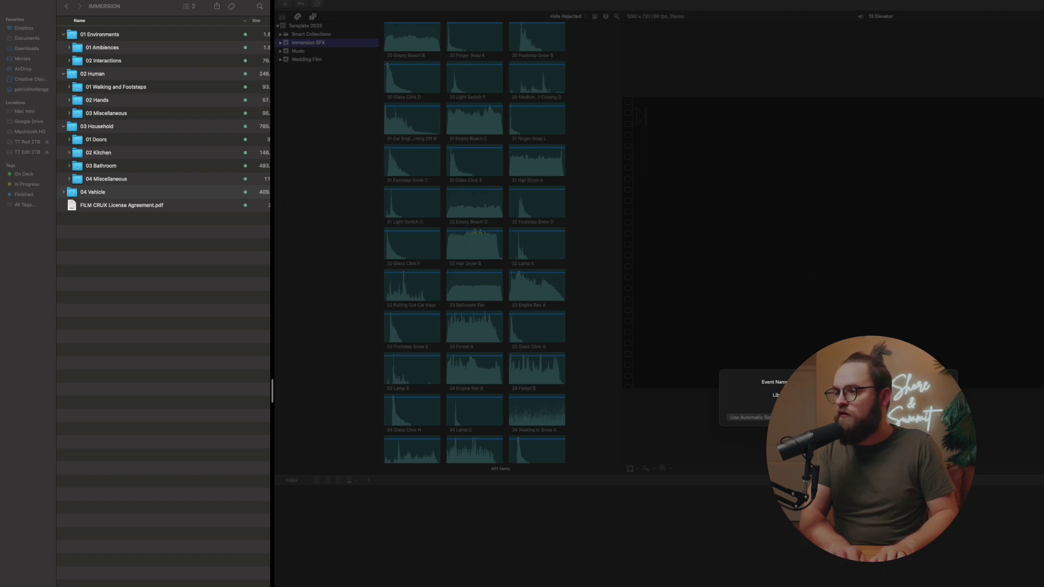
key(Return)
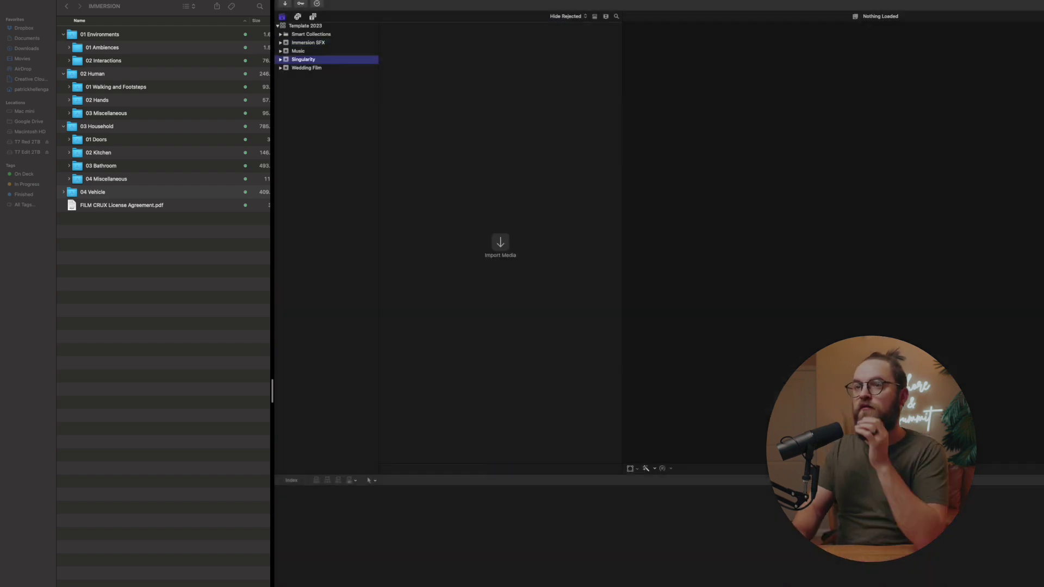
- Switch to Finder, open the SINGULARITY folder inside SFX and check its folder info
click(66, 6)
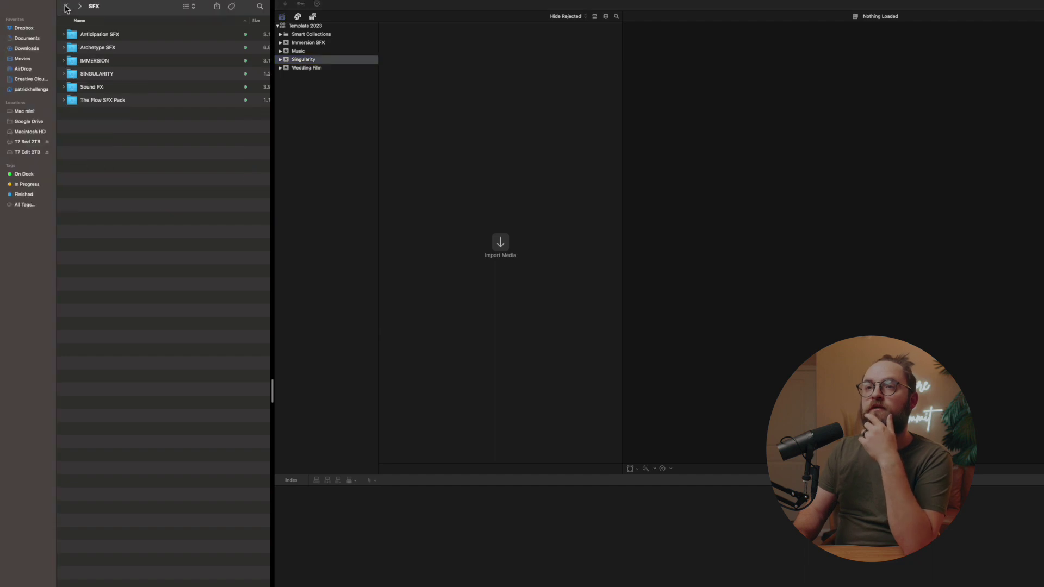
double_click(90, 75)
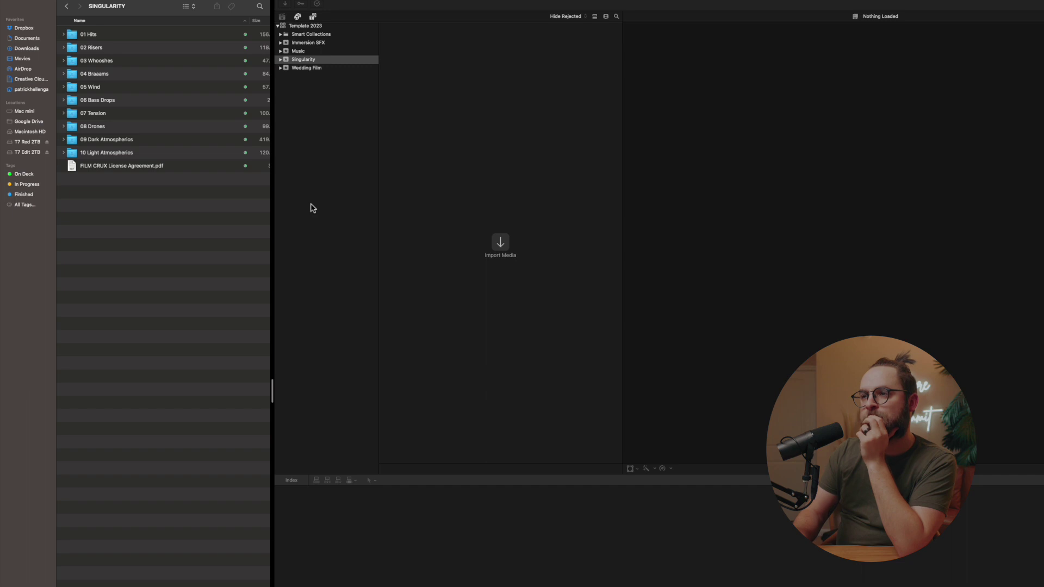
key(super+i)
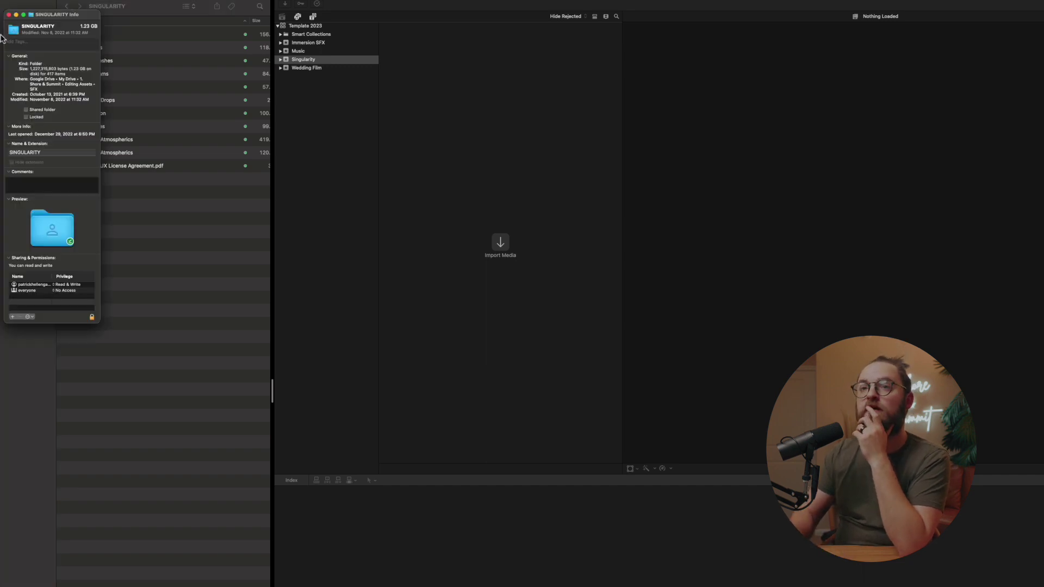
click(11, 14)
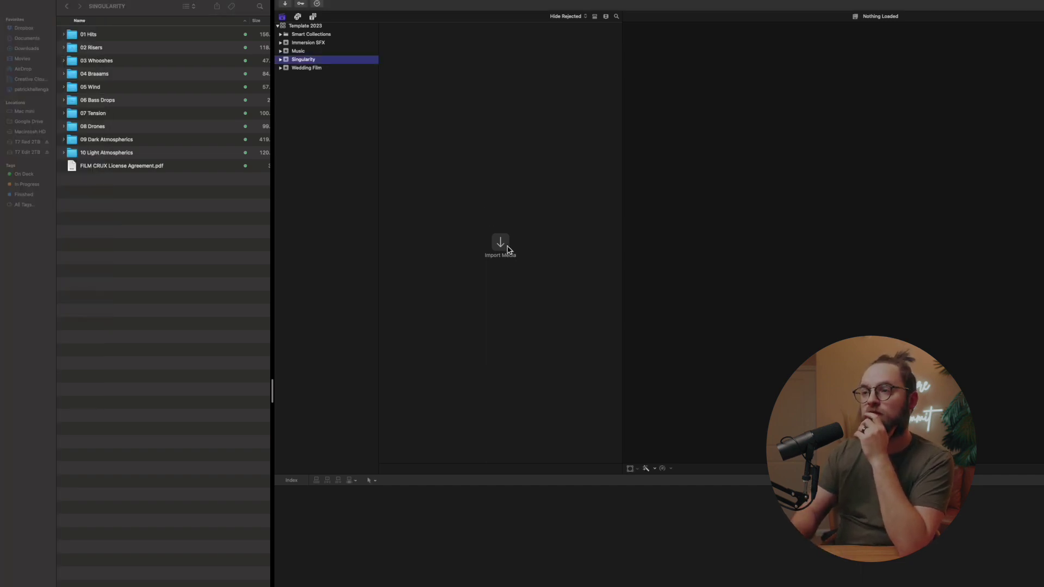
- Import the SINGULARITY folder from SFX in Editing Assets into the Singularity event, continuing with only the supported files
click(500, 242)
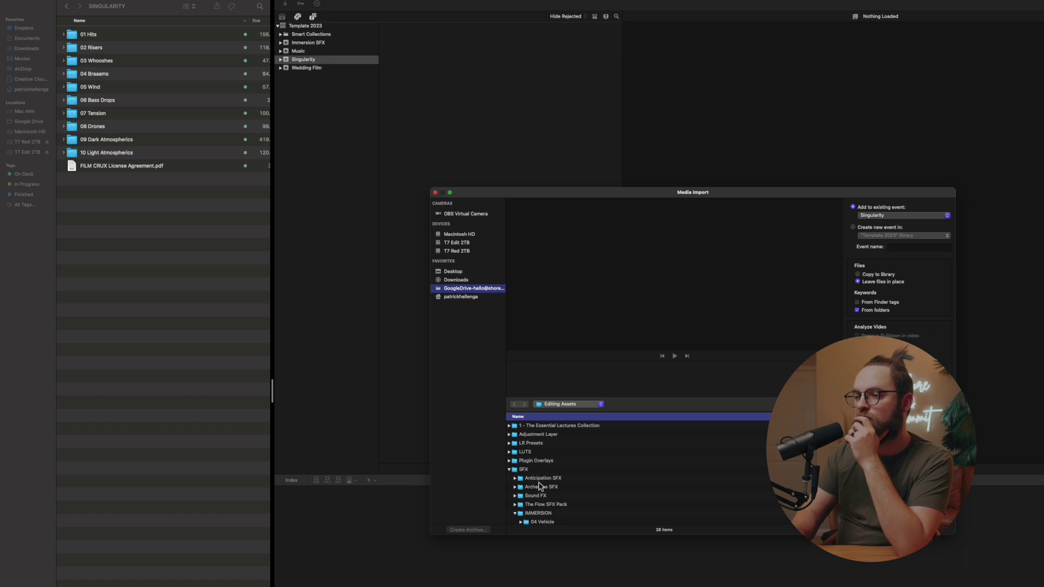
scroll(540, 486, down, 2)
click(536, 487)
key(Left)
key(Down)
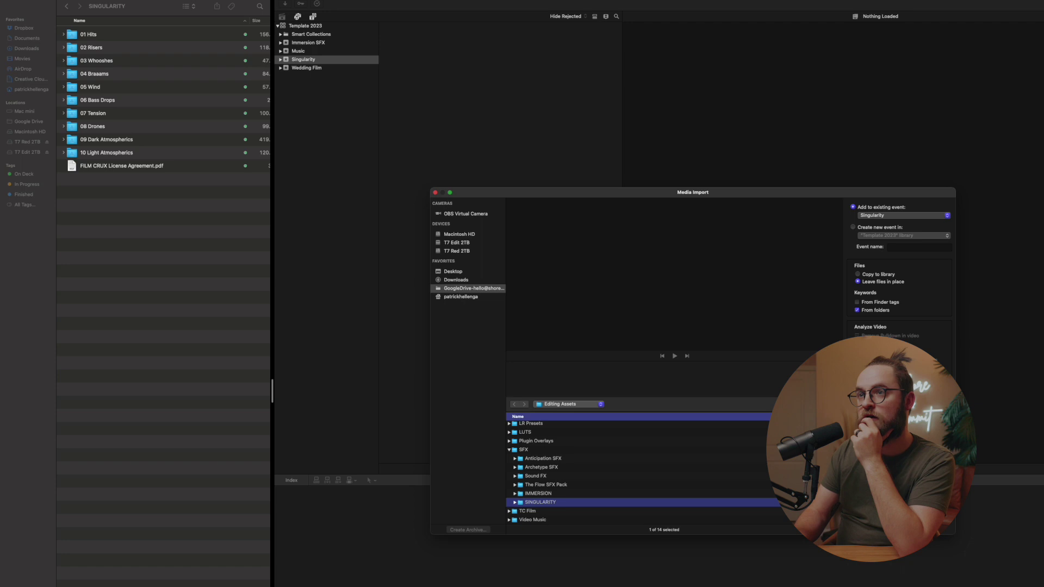
key(Return)
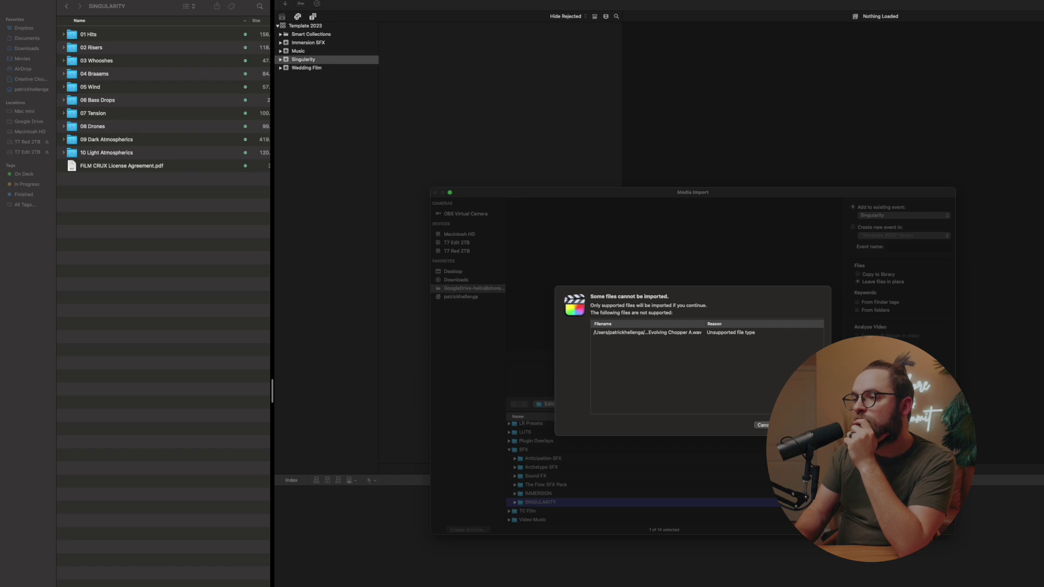
key(Return)
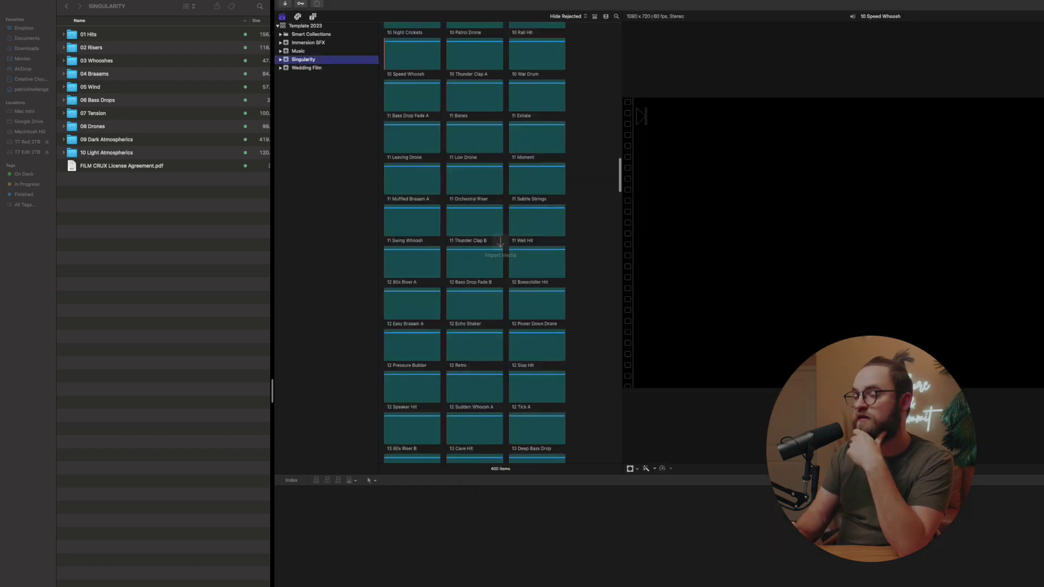
- Expand the Singularity event and delete its SINGULARITY keyword collection
scroll(474, 245, down, 15)
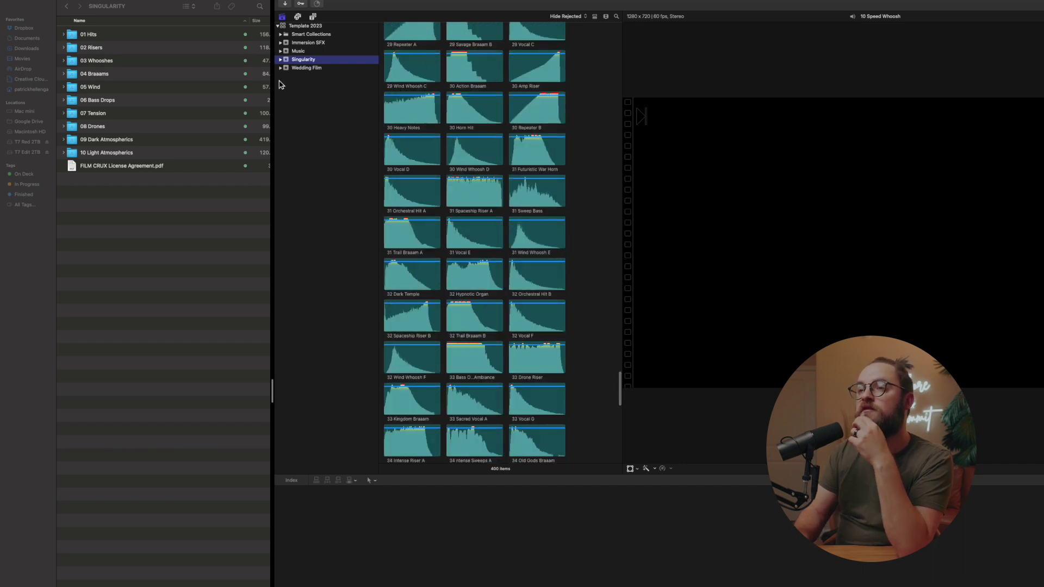
click(281, 59)
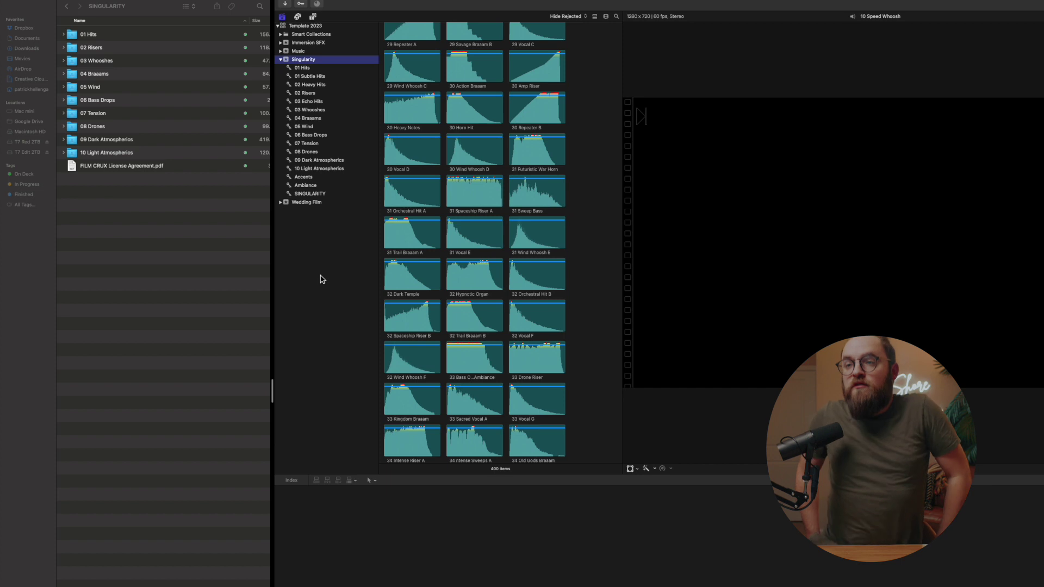
right_click(303, 197)
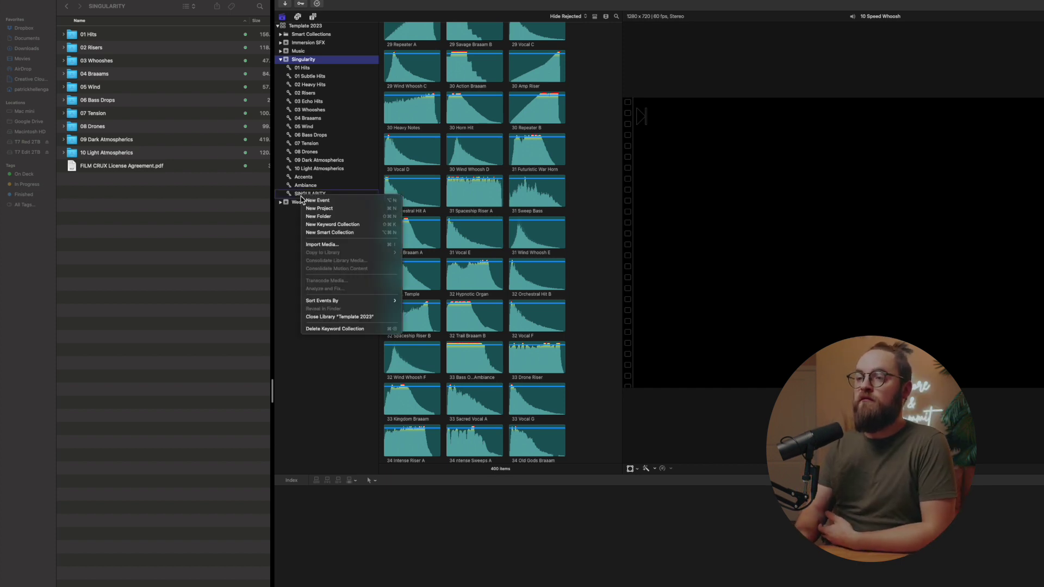
click(322, 328)
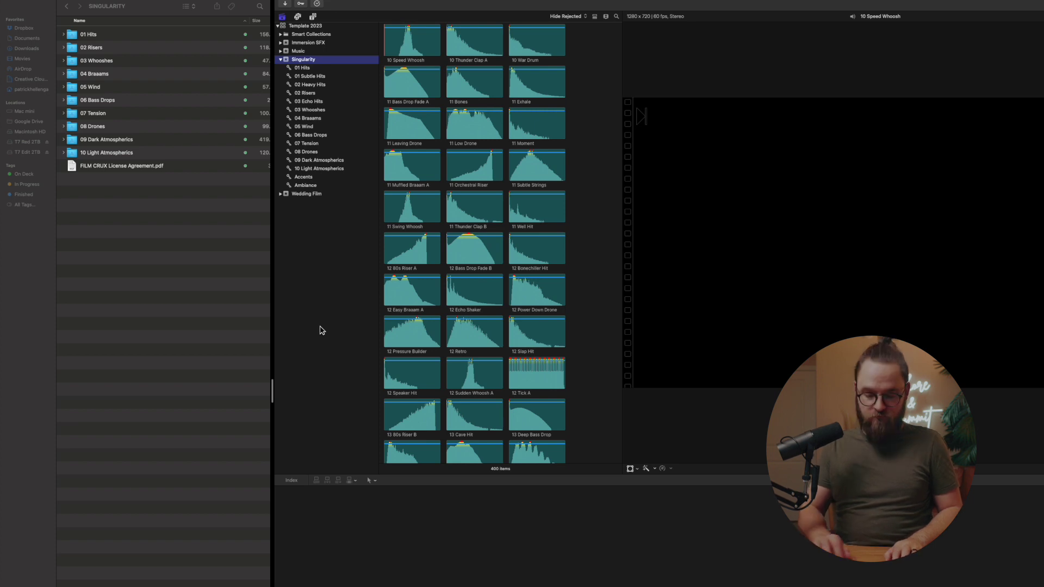
- Create a folder named "1. Hits" in the Singularity event
key(super+shift+n)
text(1. Hits)
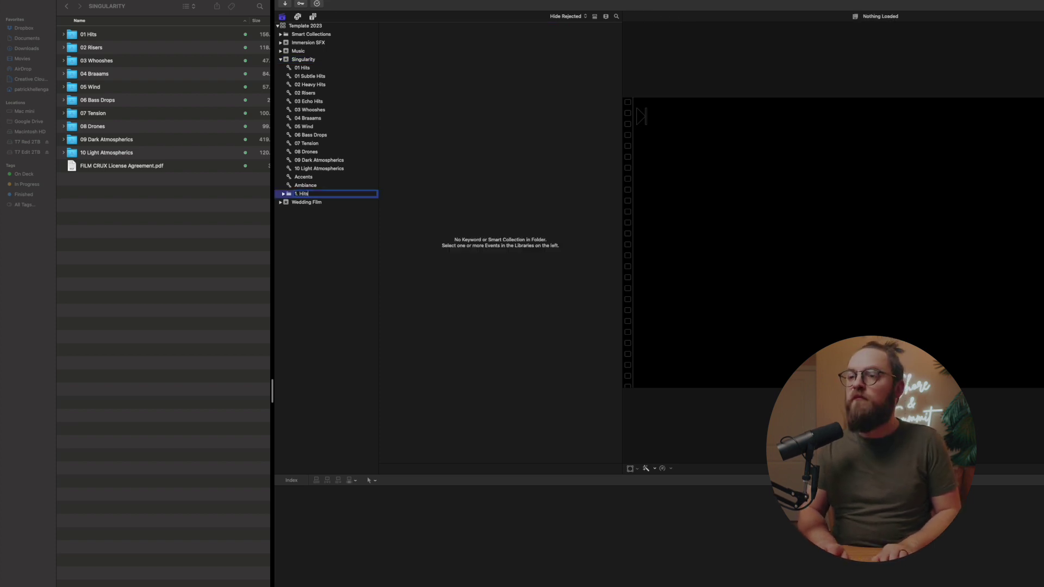
key(Return)
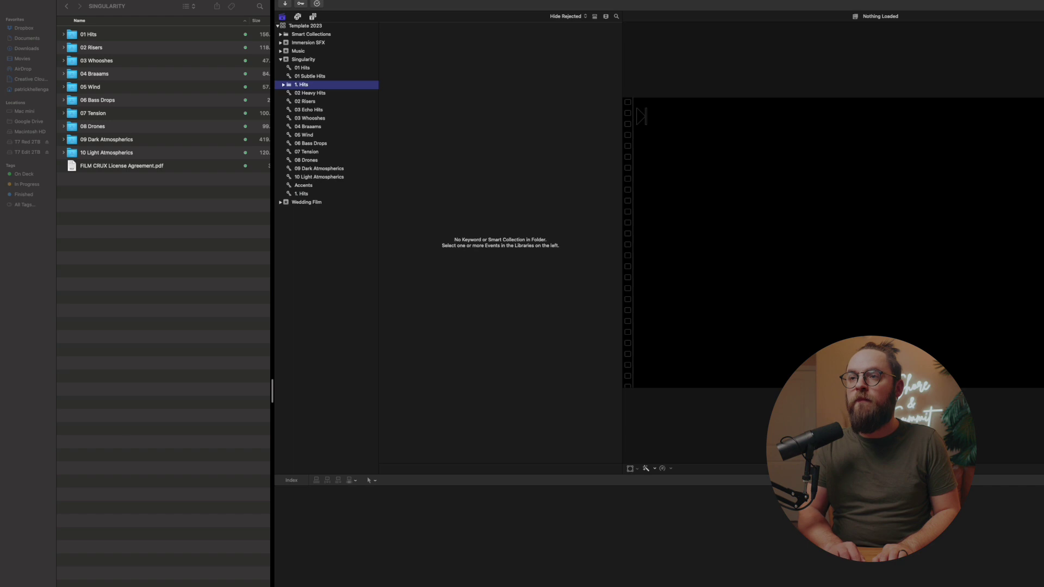
key(super+shift+n)
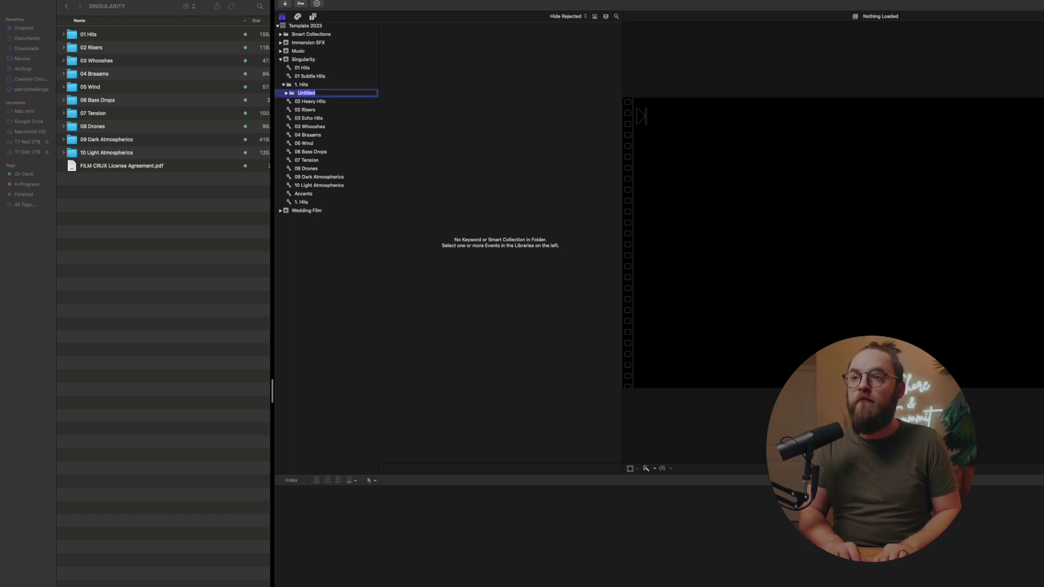
key(BackSpace)
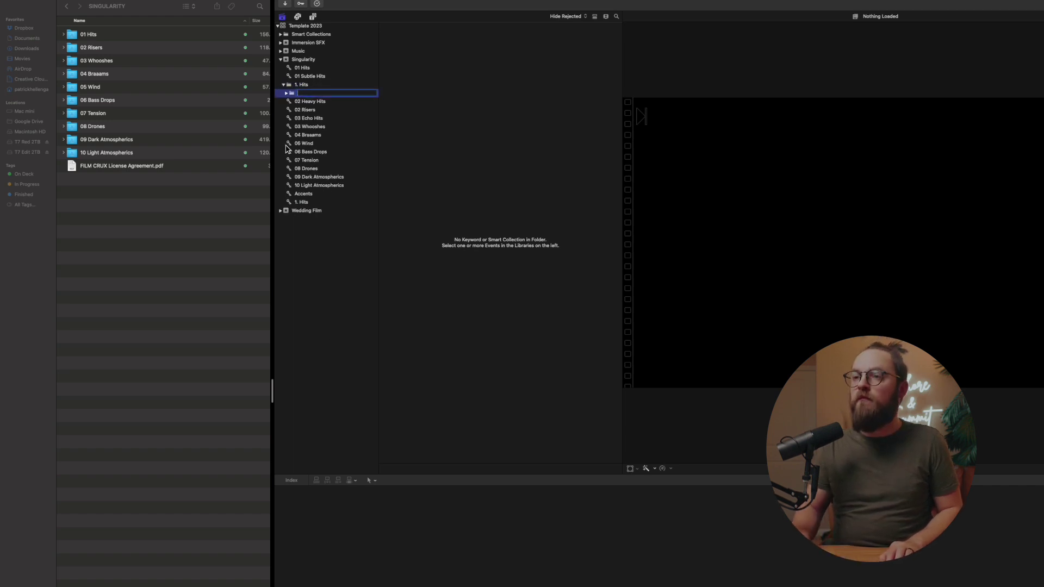
key(super+z)
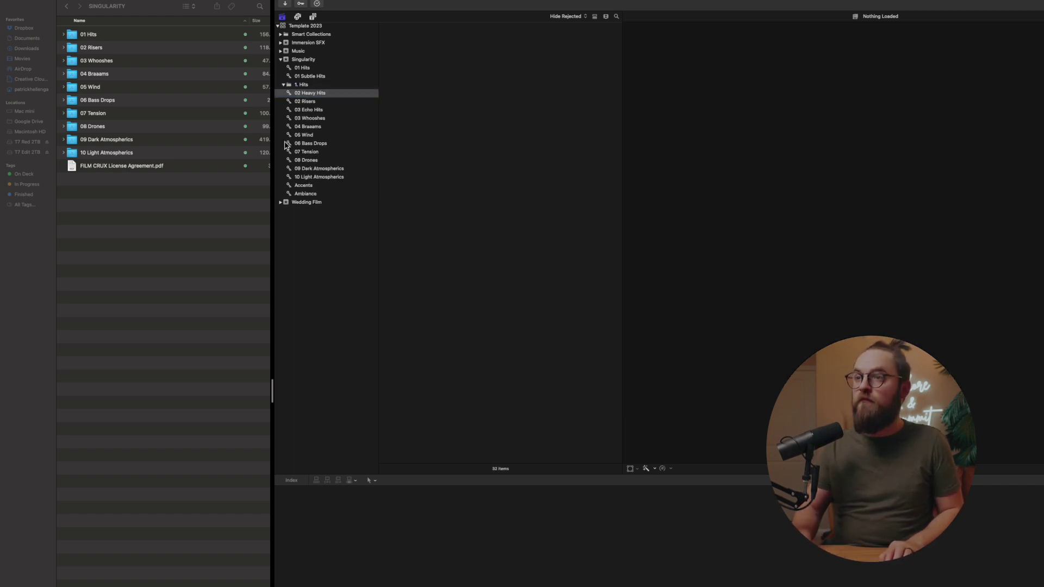
- Create a folder named "2. Risers" directly under the Singularity event
click(305, 60)
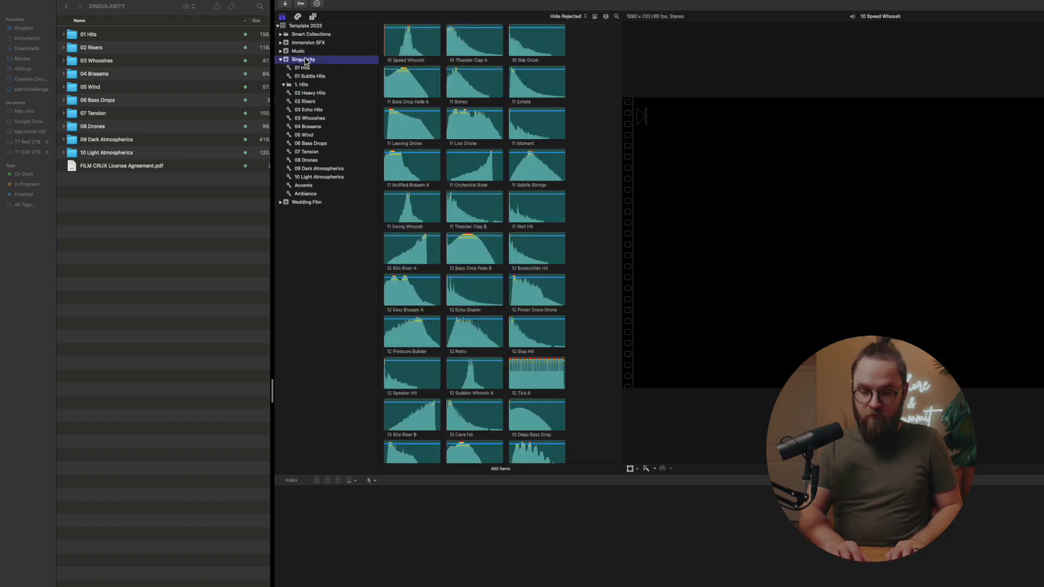
key(super+shift+n)
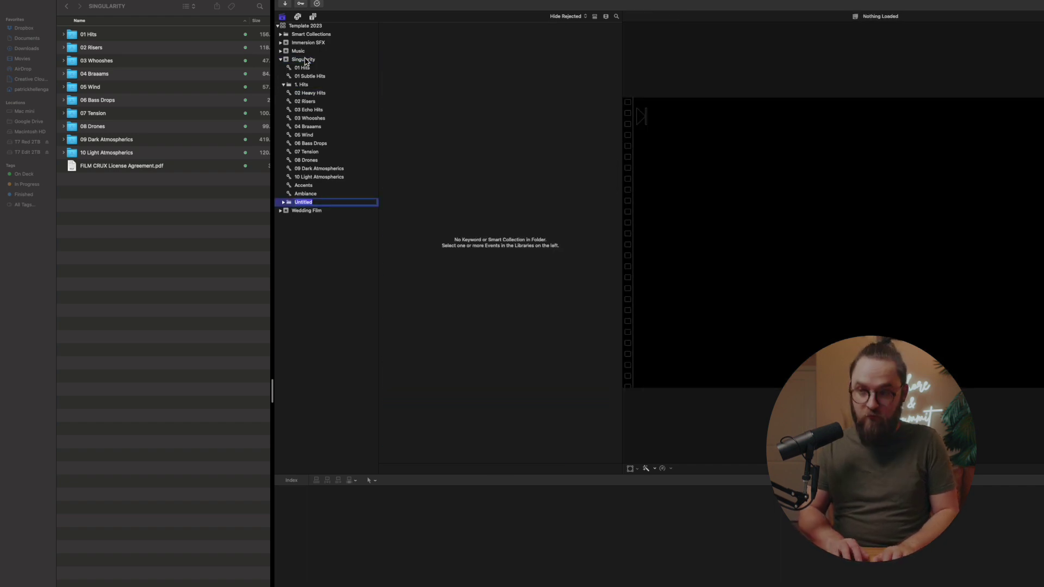
text(2. Ri)
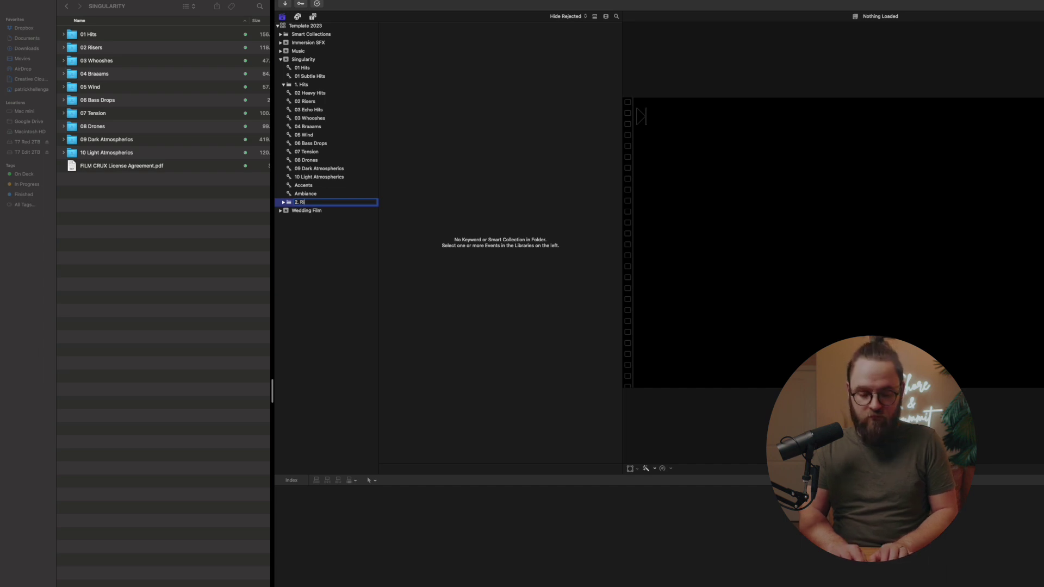
text(sers)
key(Return)
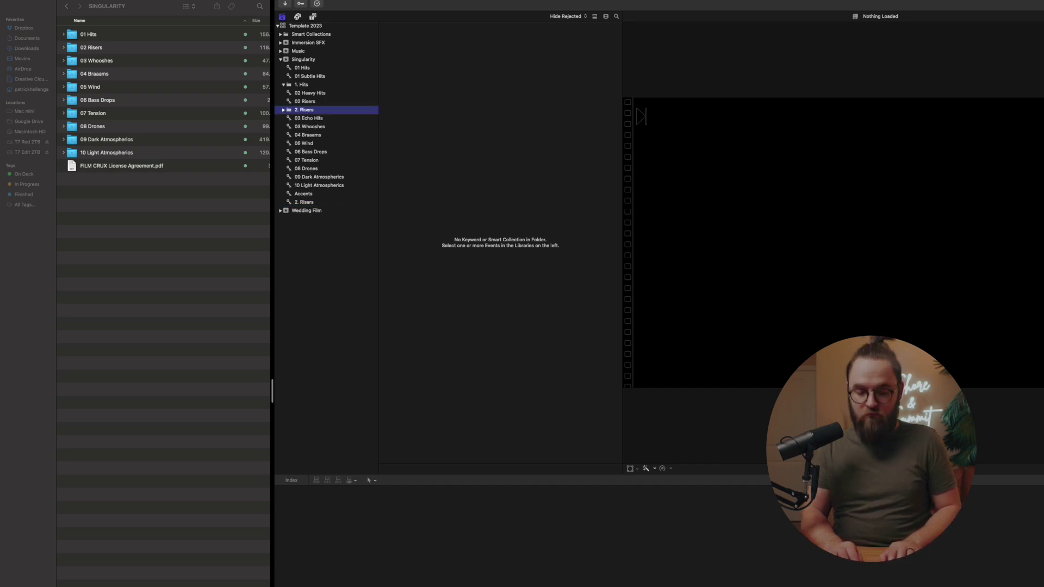
- Add another folder to the Singularity event and name it "3. Whooshes"
key(super+shift+n)
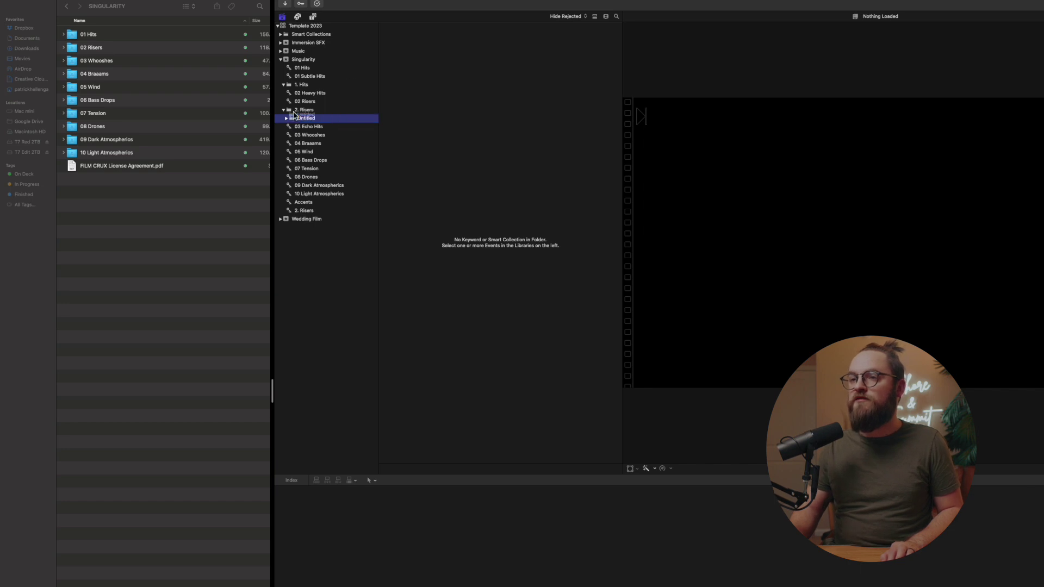
click(294, 61)
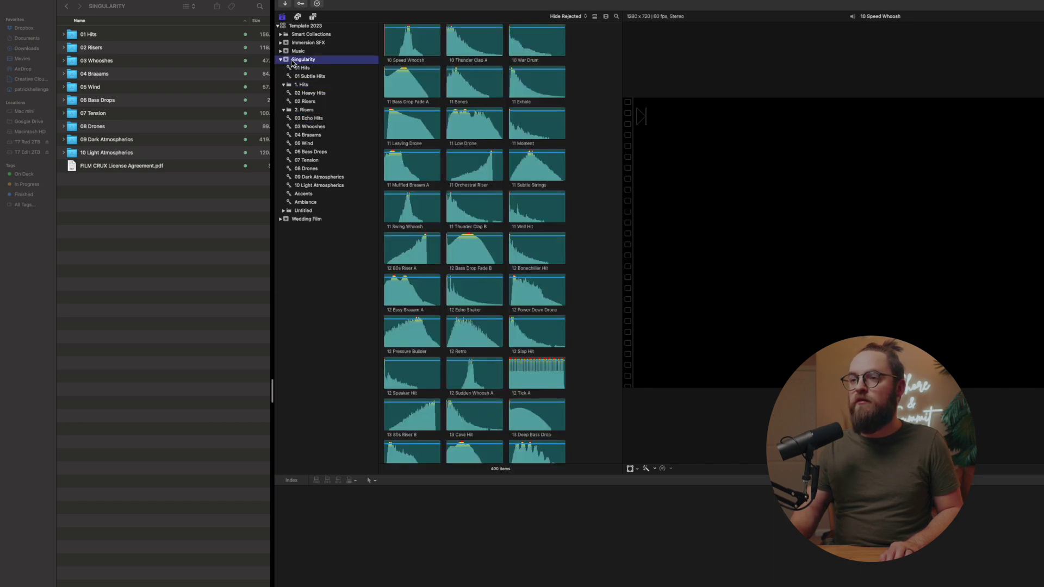
click(303, 211)
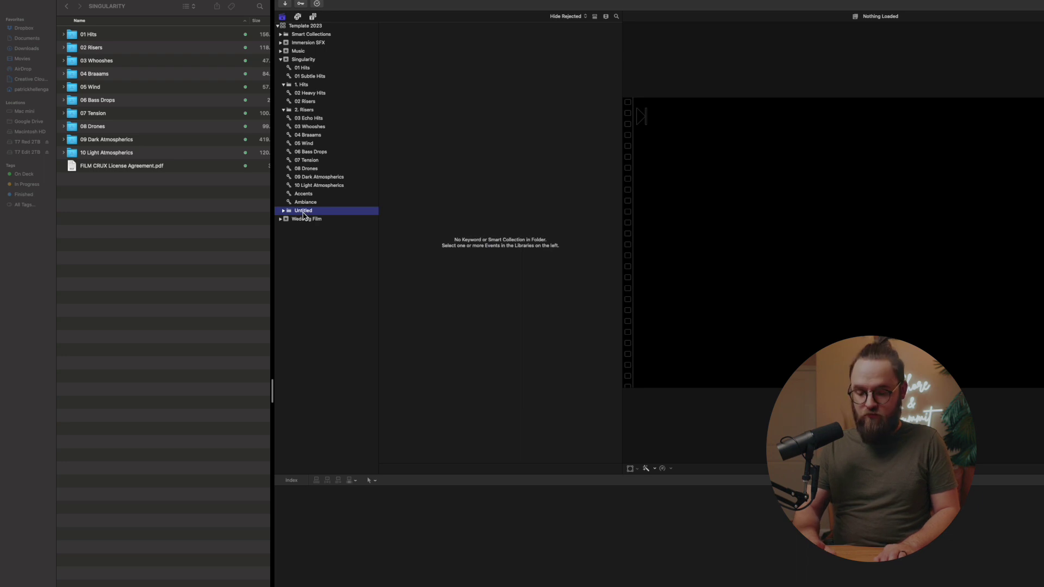
key(Return)
text(3.)
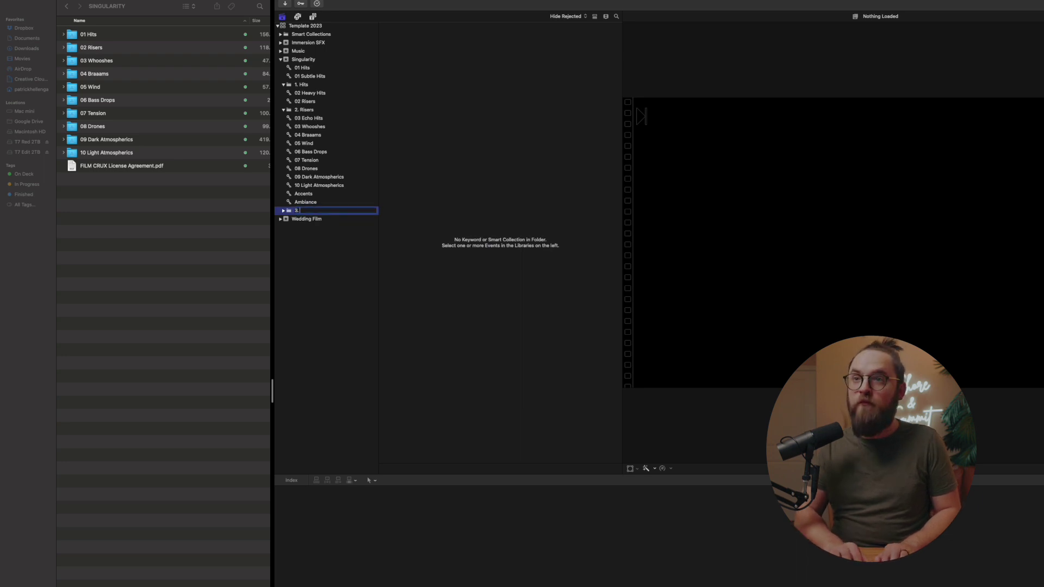
text( Whooshes)
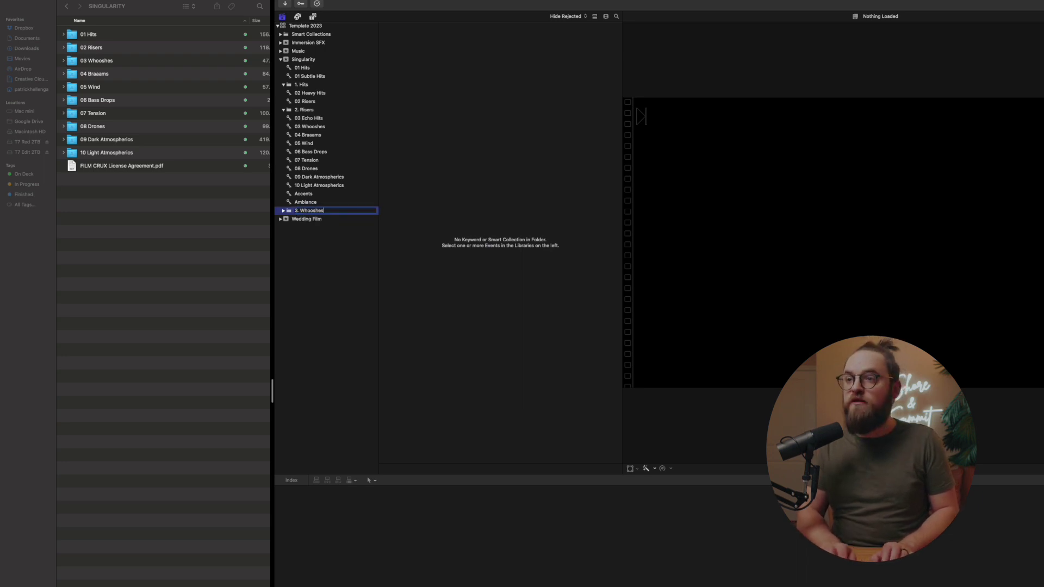
key(Return)
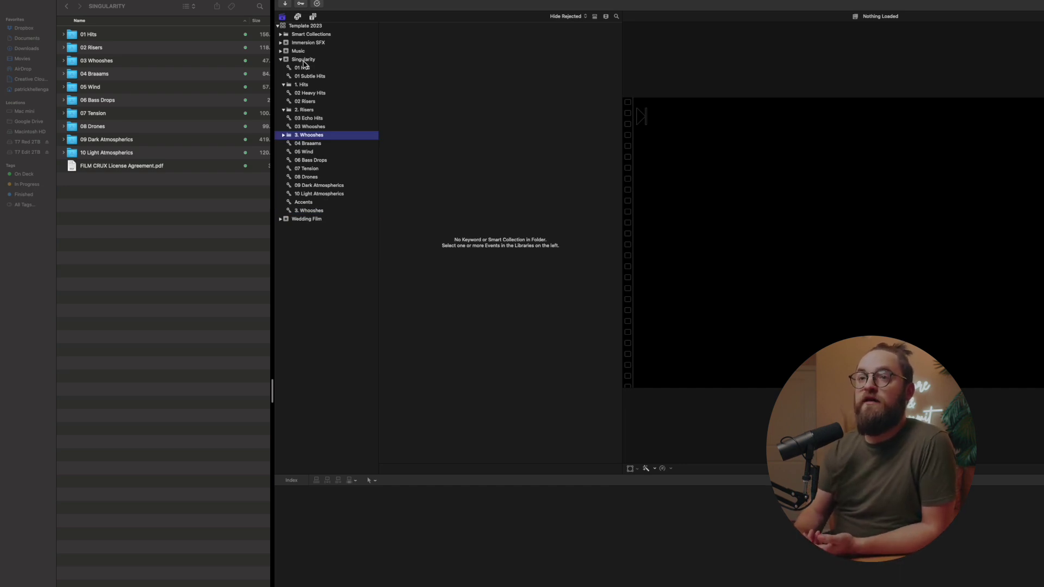
- Move the 01 Subtle Hits, 02 Heavy Hits and 03 Echo Hits keyword collections into the 1. Hits folder and delete the 01 Hits collection
click(181, 38)
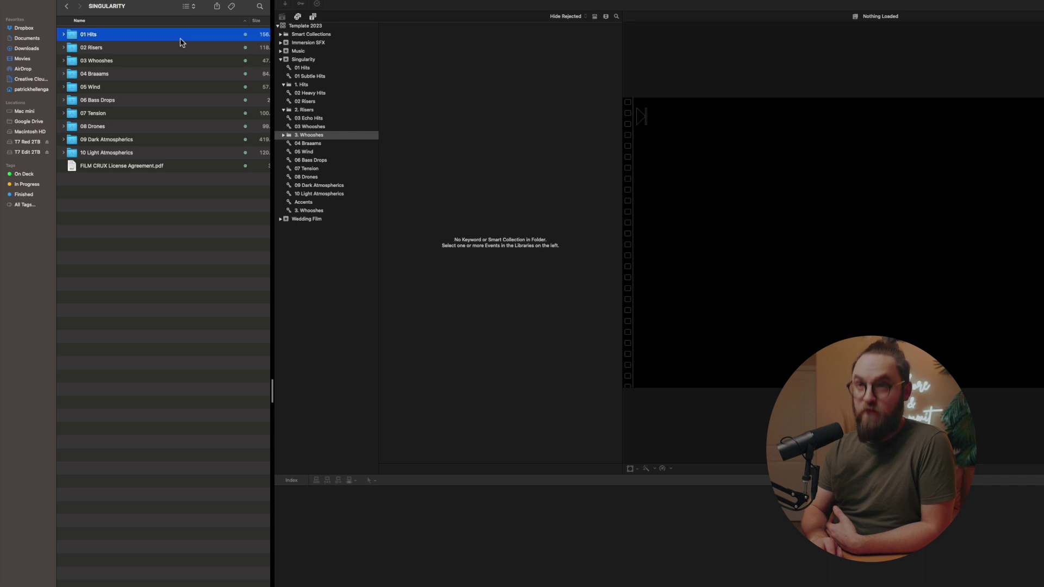
key(Right)
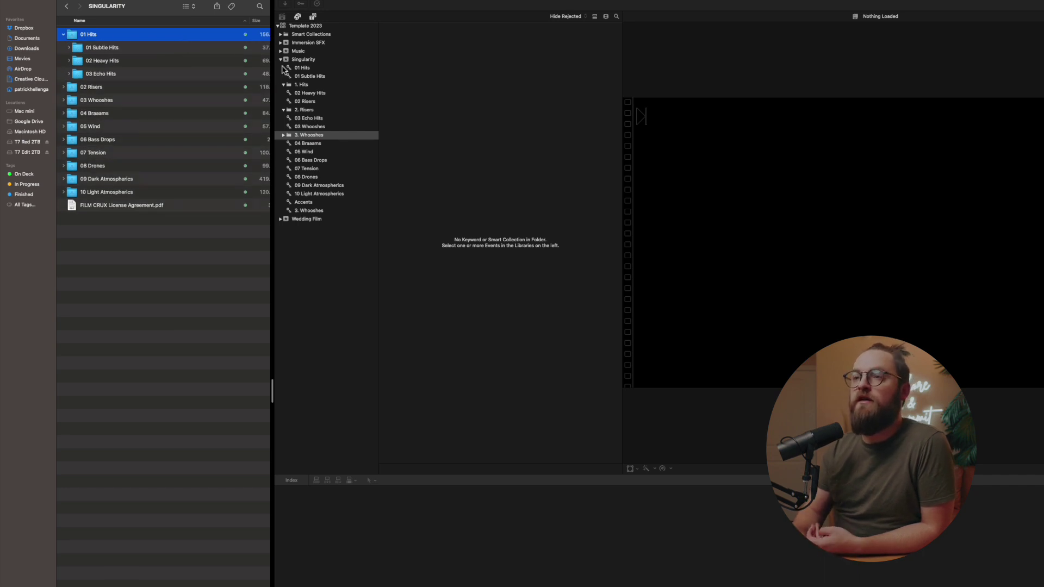
click(315, 80)
drag(310, 81, 307, 86)
click(307, 86)
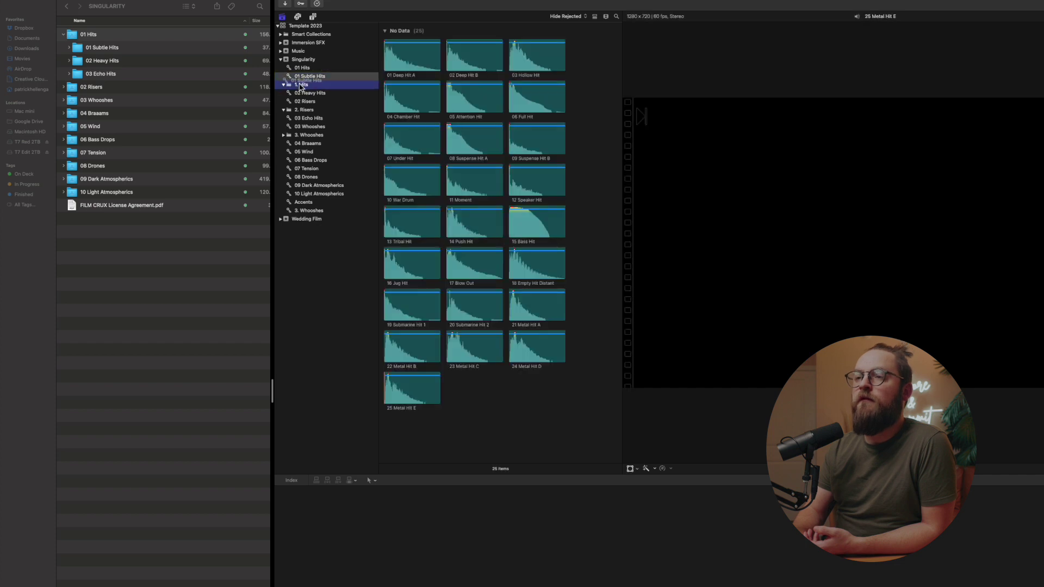
drag(296, 92, 300, 76)
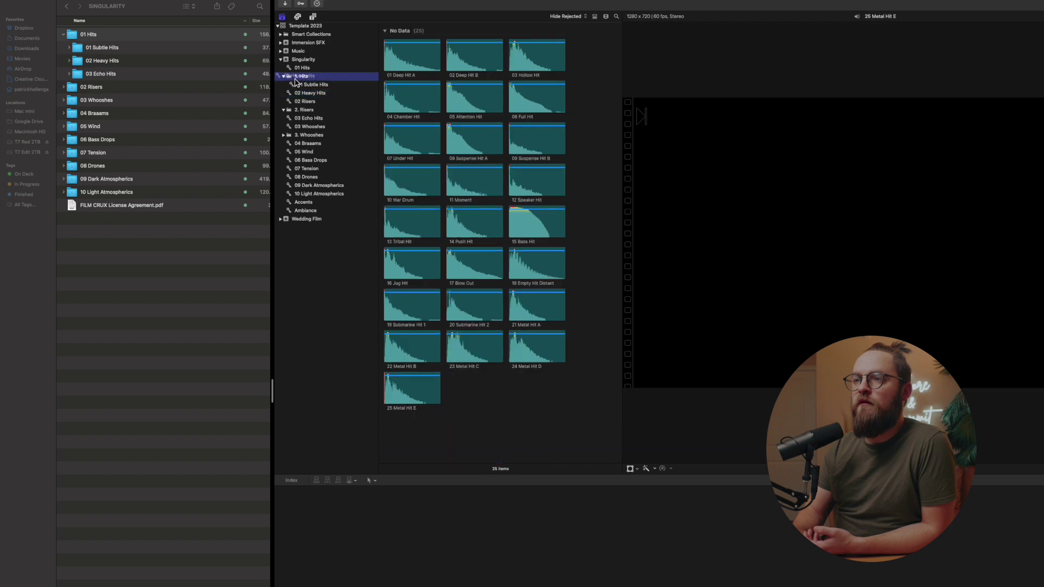
click(306, 120)
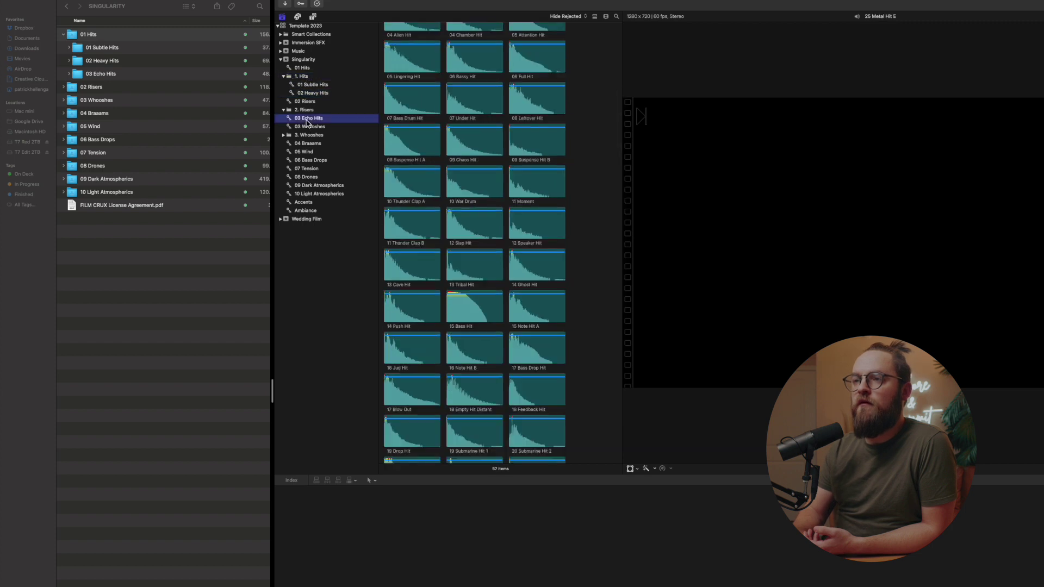
drag(301, 103, 301, 78)
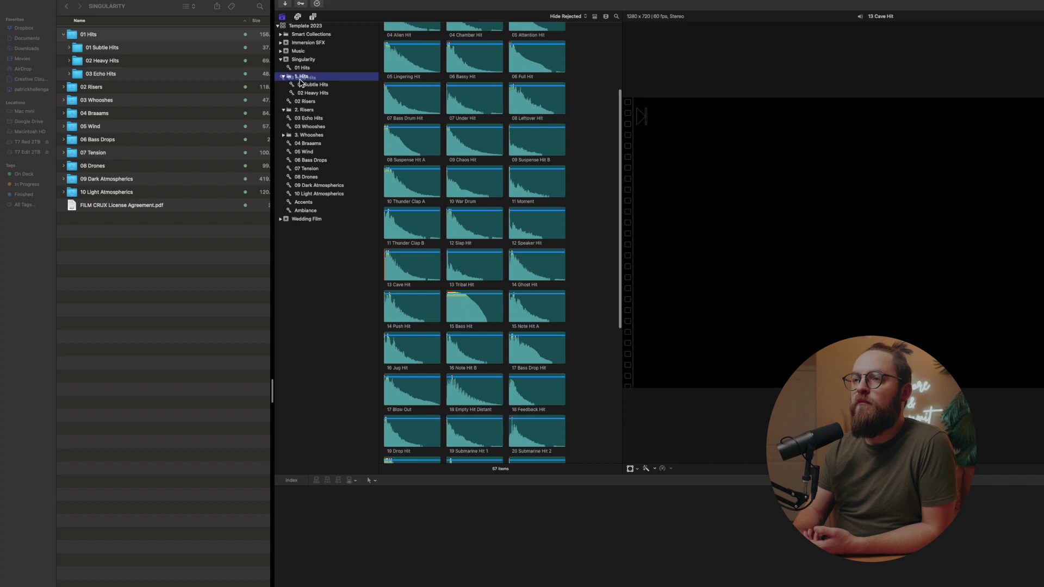
click(300, 69)
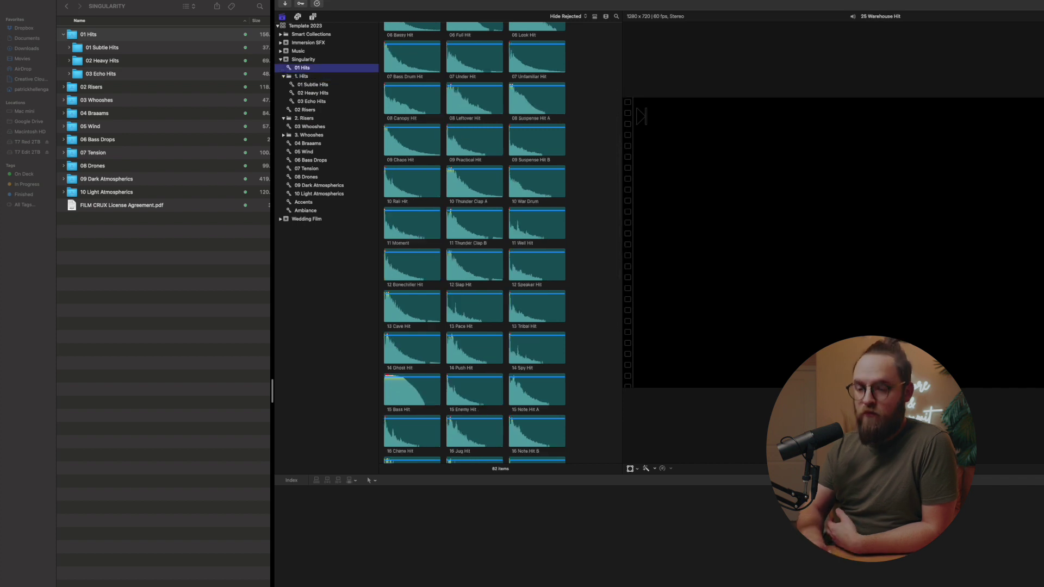
key(super+BackSpace)
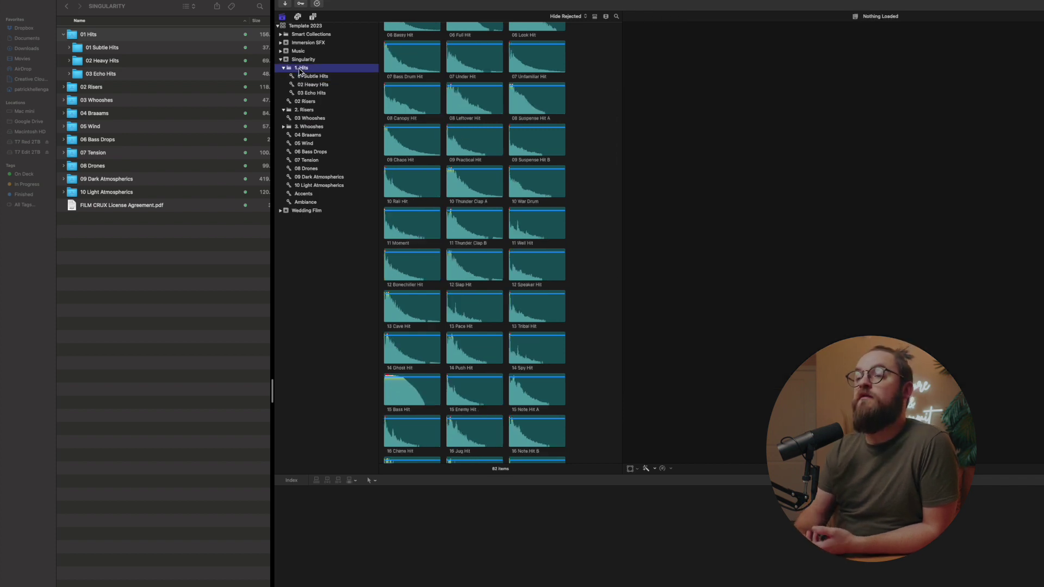
- Collapse the 1. Hits folder and delete the 02 Risers keyword collection from the Singularity event
click(284, 69)
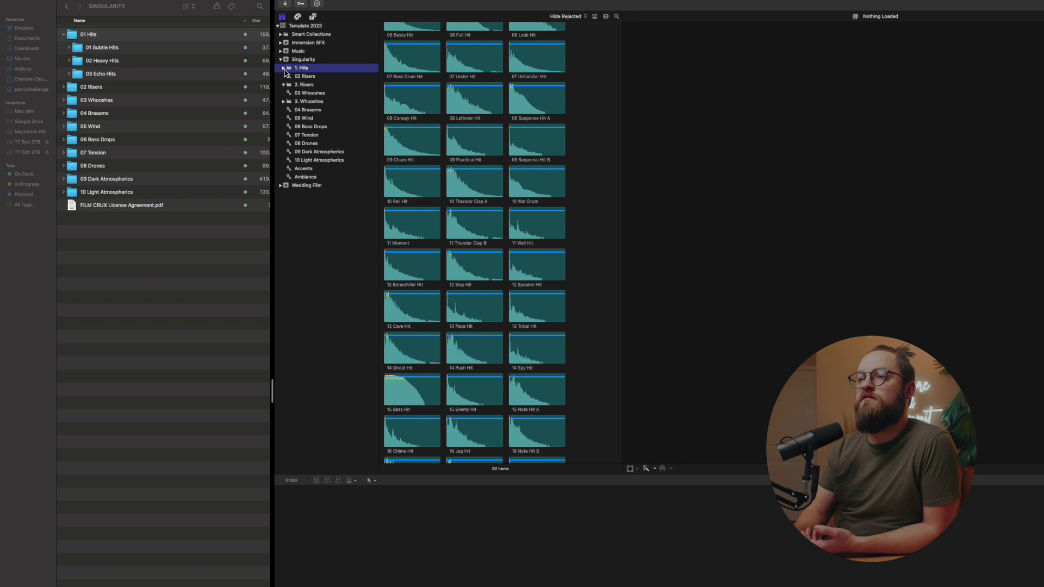
click(308, 77)
key(super+BackSpace)
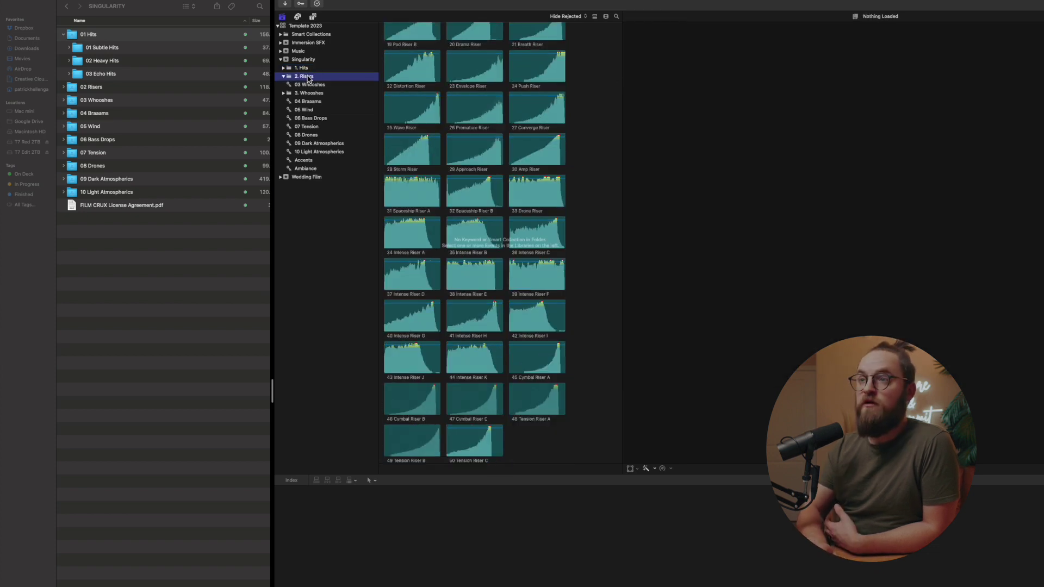
- Check the source 02 Risers folder for subfolders and restore the deleted 02 Risers keyword collection
click(95, 87)
key(Right)
key(Left)
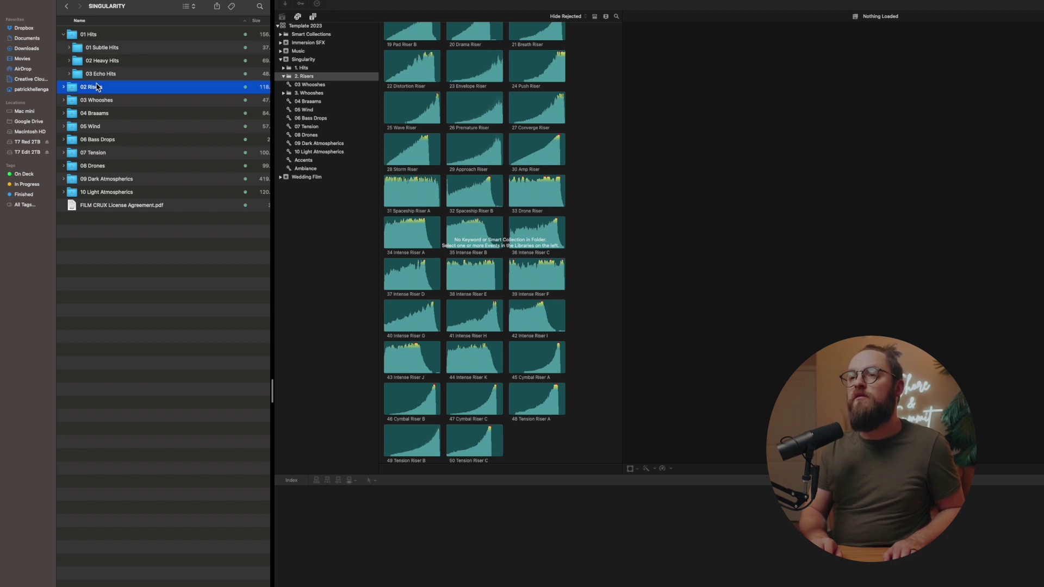
key(super+Up)
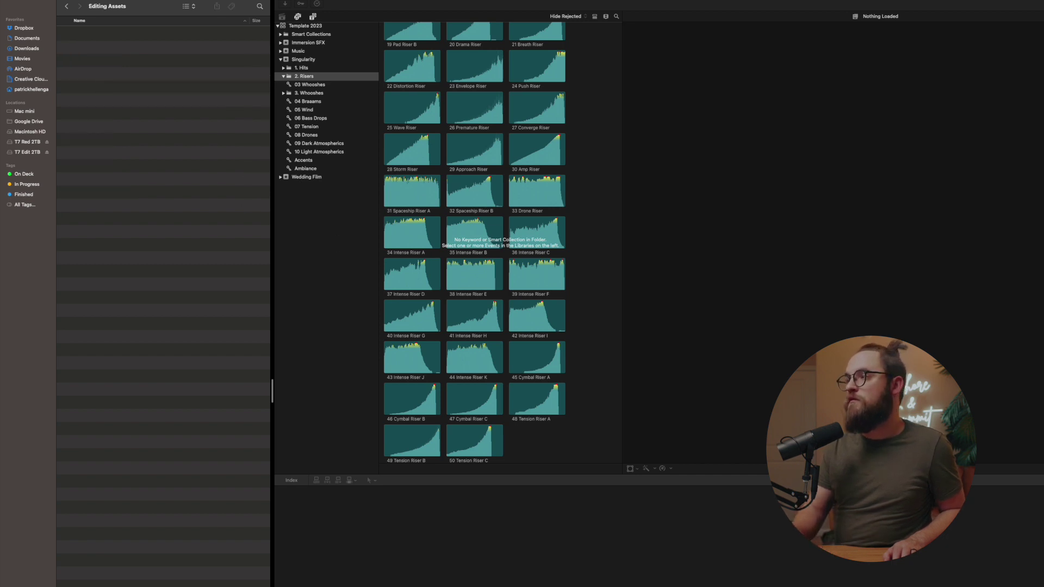
key(super+Tab)
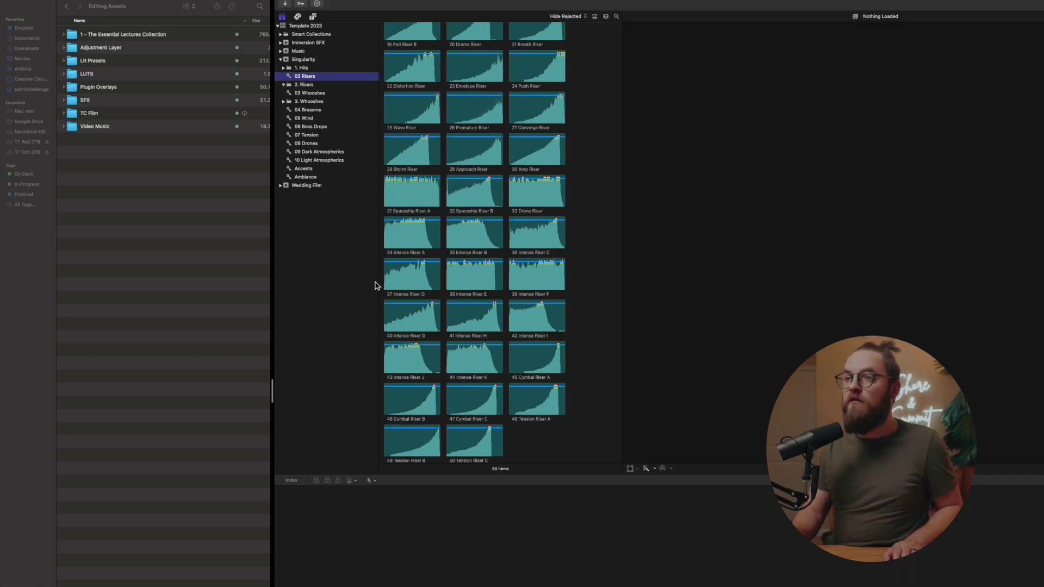
- Move the 02 Risers keyword collection into the 2. Risers folder and collapse that folder
drag(306, 78, 302, 85)
click(299, 78)
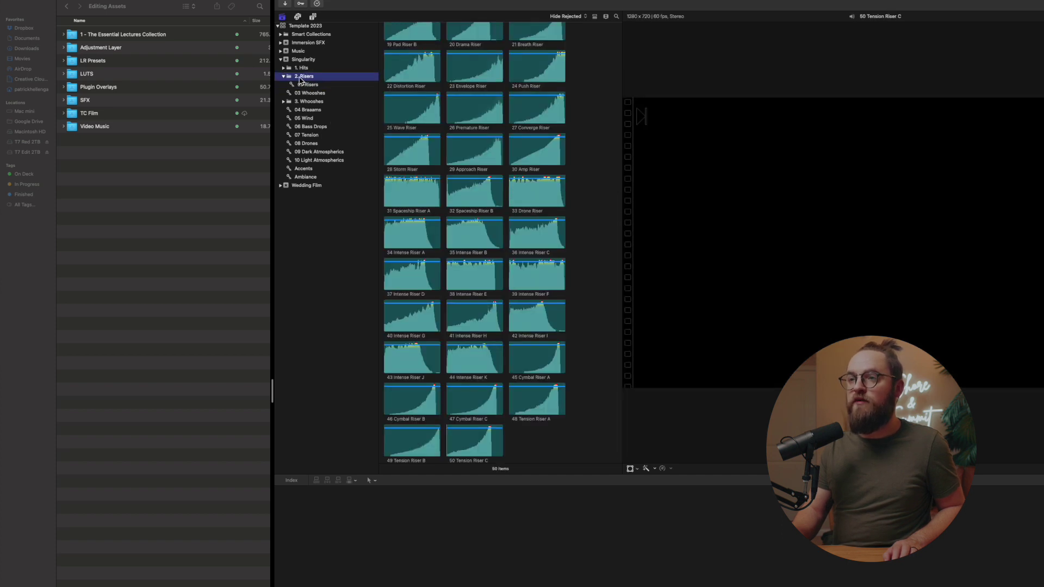
click(284, 76)
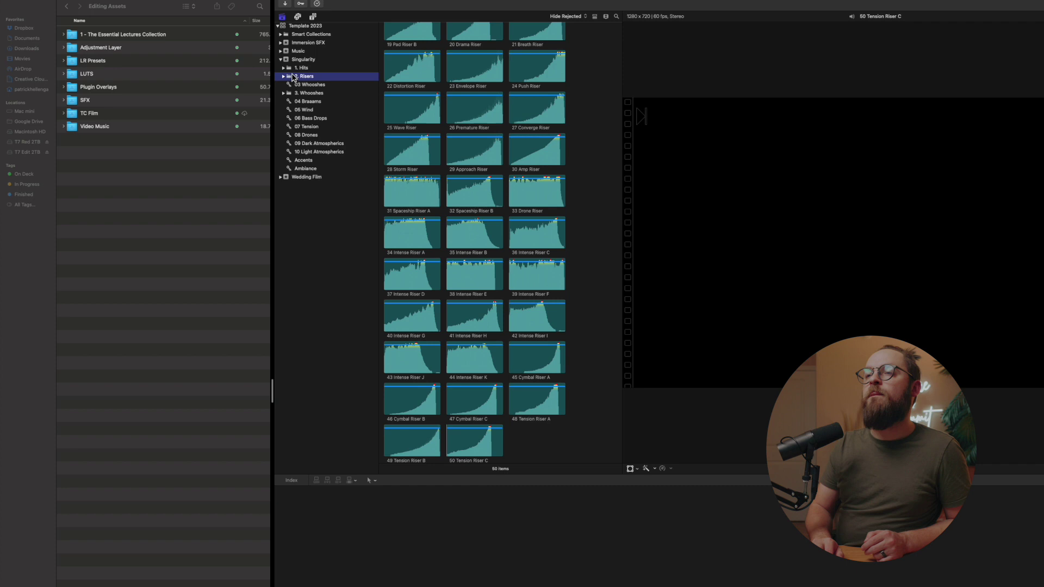
- Check the 03 Whooshes folder inside the SINGULARITY source for subfolders and move the 03 Whooshes keyword collection into the 3. Whooshes folder
key(Down)
key(Down)
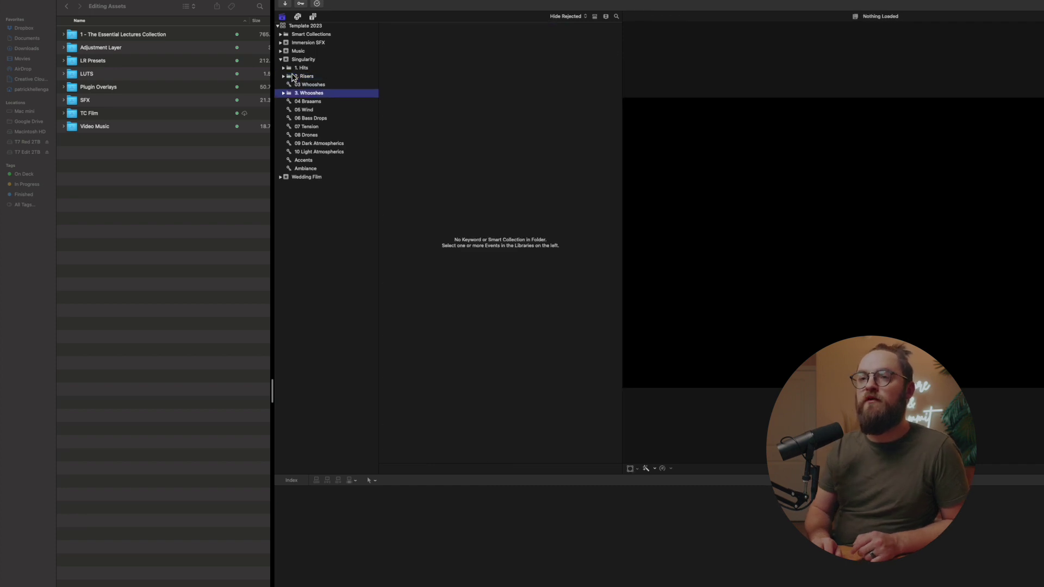
double_click(100, 101)
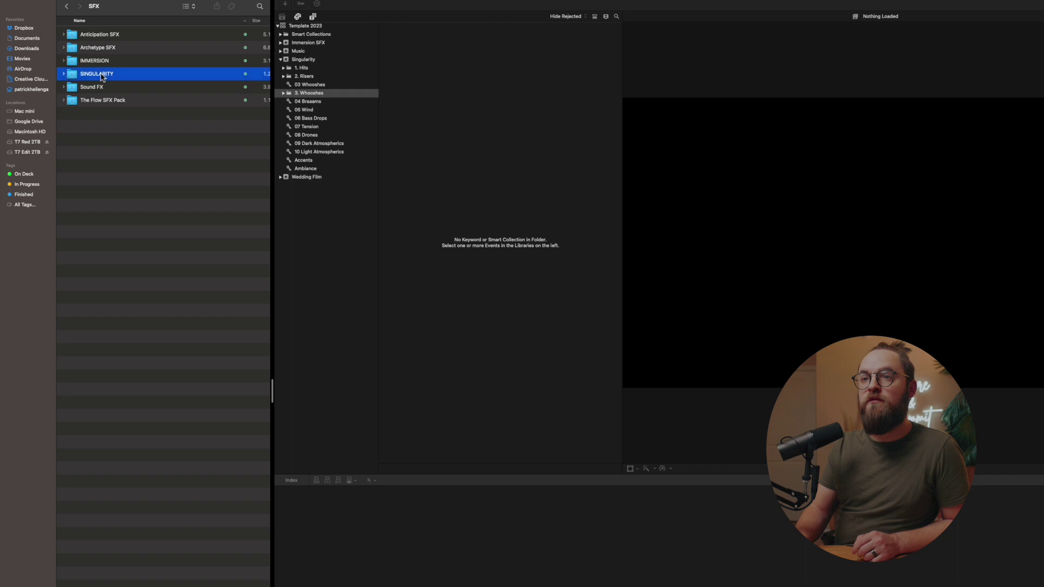
double_click(101, 74)
click(101, 102)
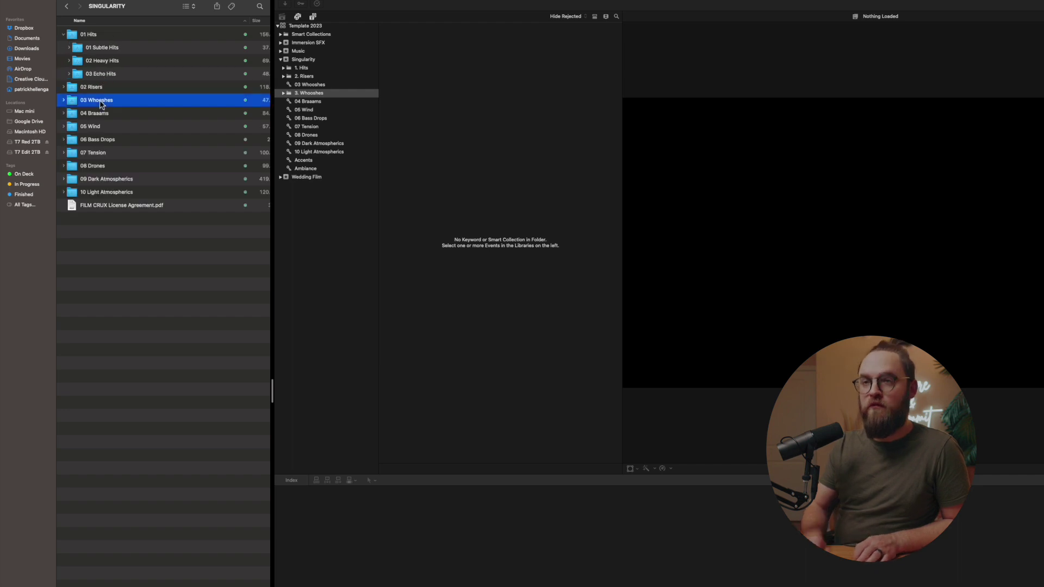
key(Right)
key(Left)
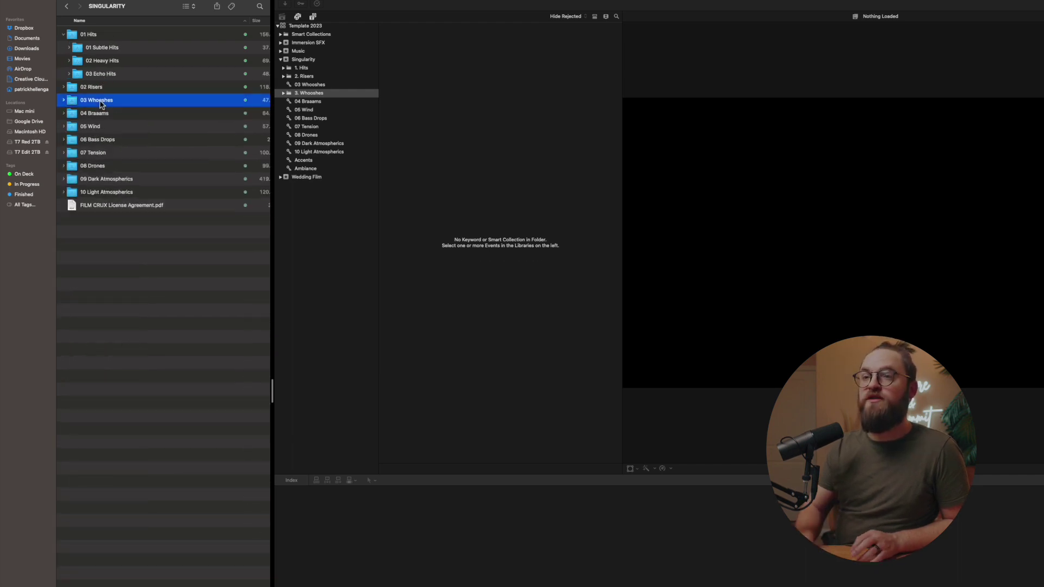
click(317, 86)
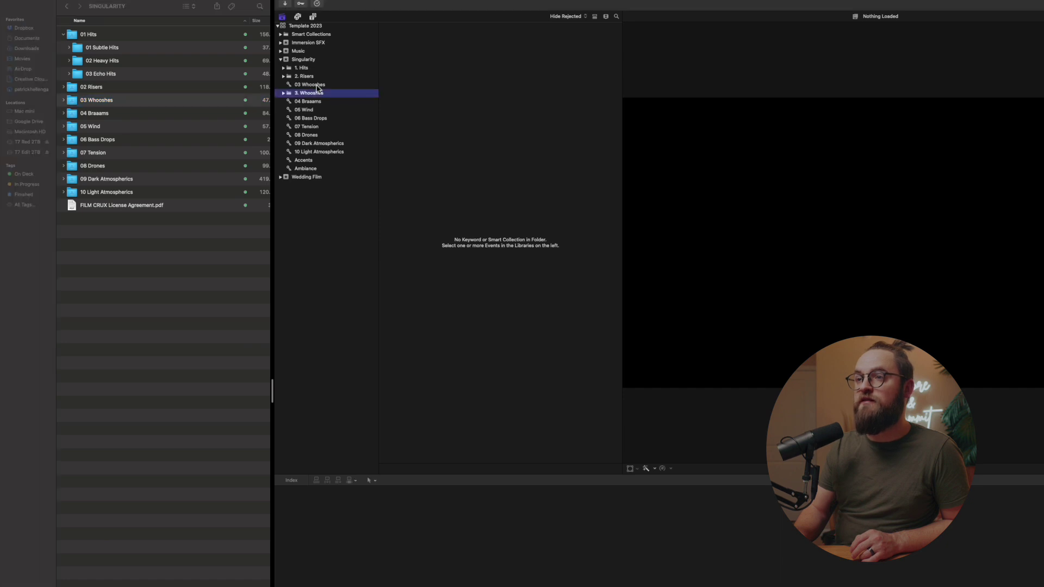
drag(308, 87, 306, 94)
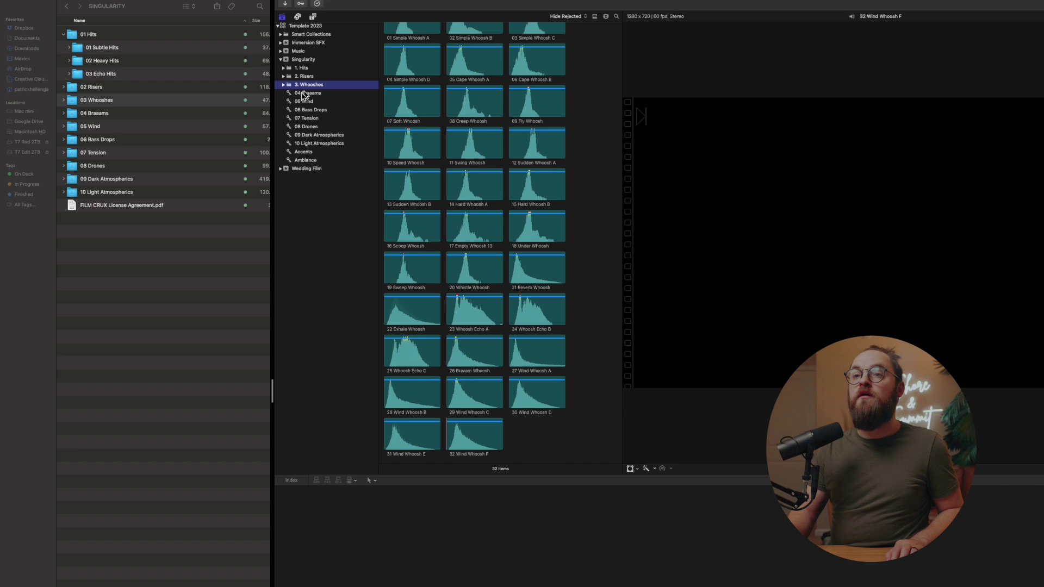
- Examine the source folders from 04 Braaams through 10 Light Atmospherics to see which ones contain subfolders
click(118, 116)
key(Right)
key(Left)
key(Down)
key(Right)
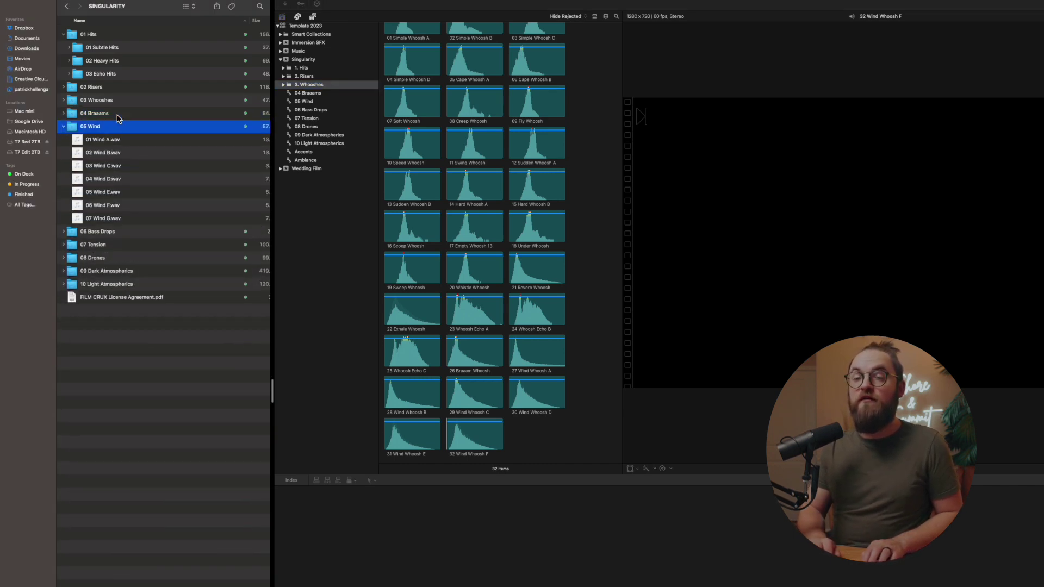
key(Left)
key(Up)
key(Right)
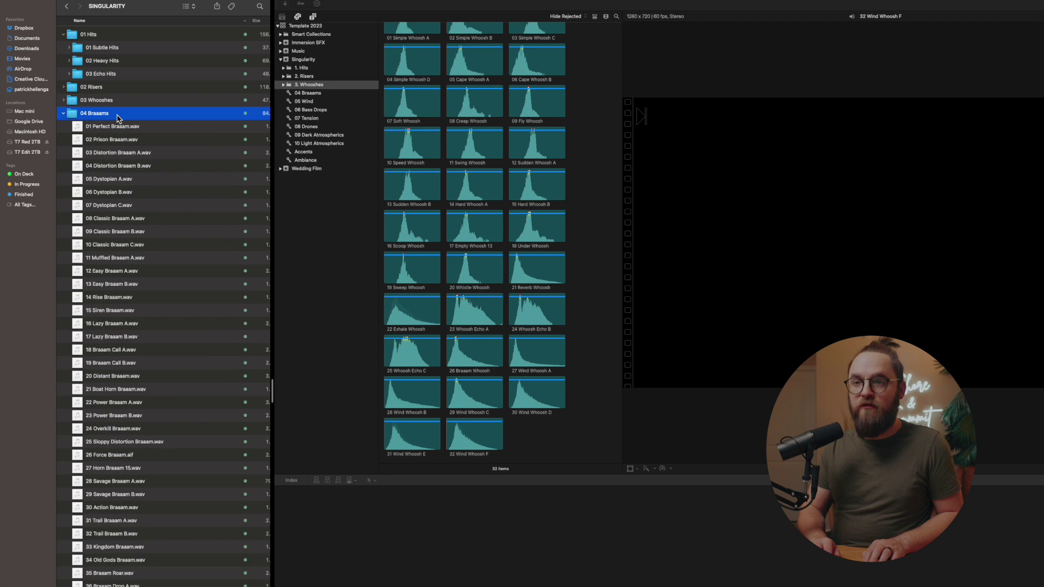
key(Left)
key(Down)
key(Down)
key(Right)
key(Left)
key(Down)
key(Right)
key(Left)
key(Down)
key(Right)
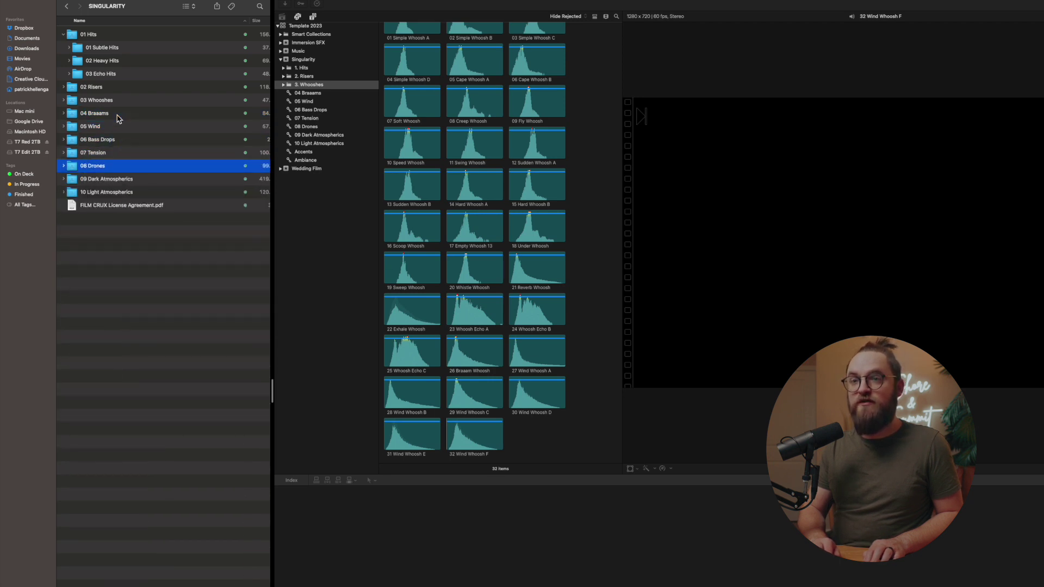
key(Left)
key(Down)
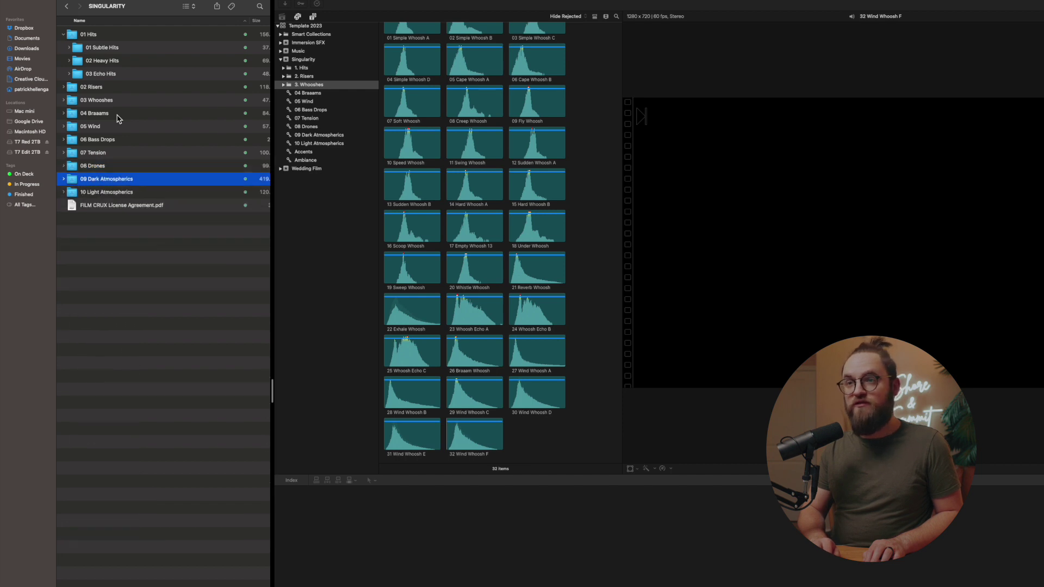
key(Right)
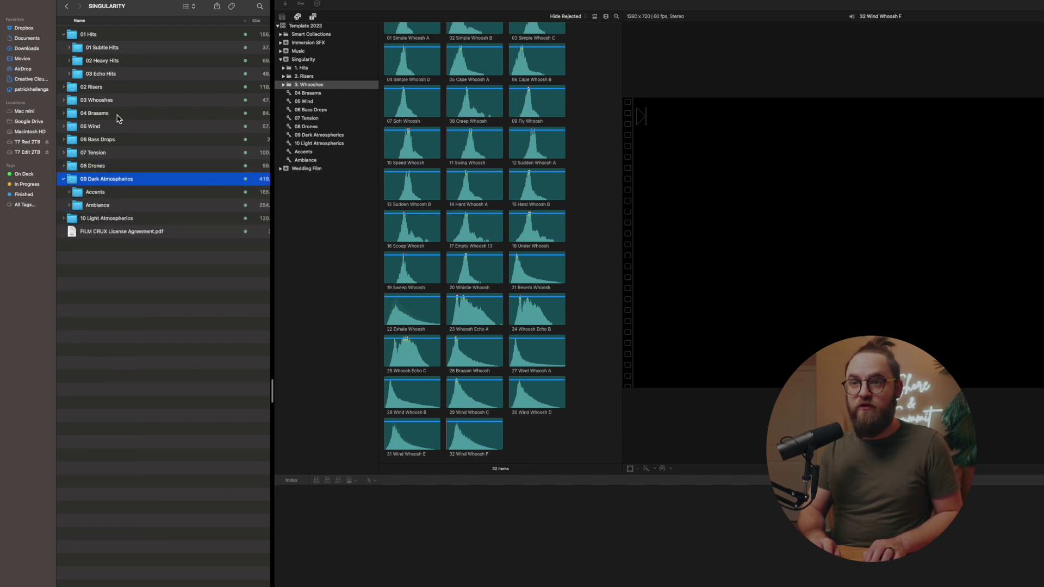
key(Left)
key(Down)
key(Right)
key(Left)
key(Up)
key(Right)
key(Left)
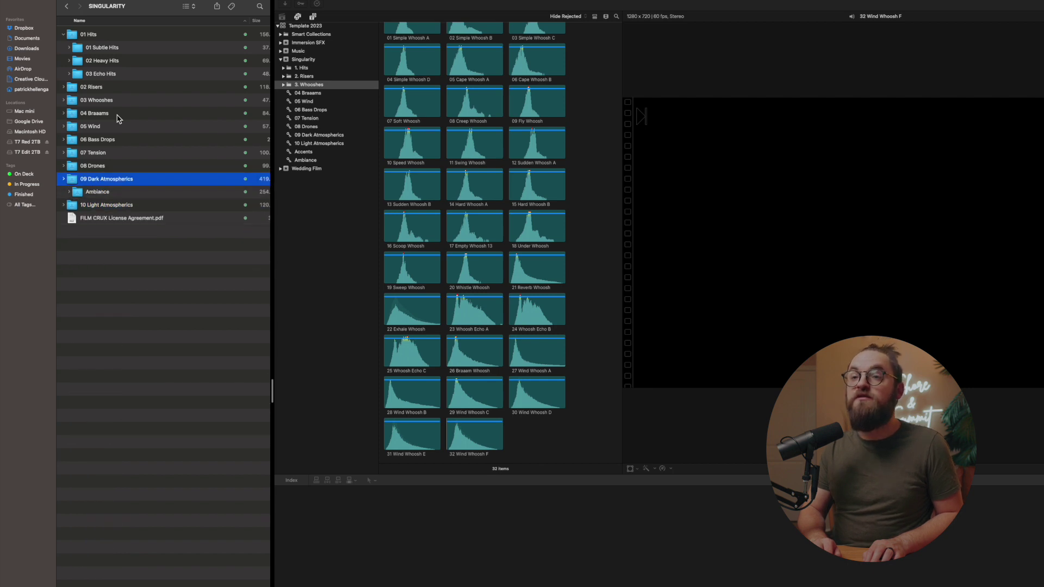
key(Down)
key(Right)
key(Left)
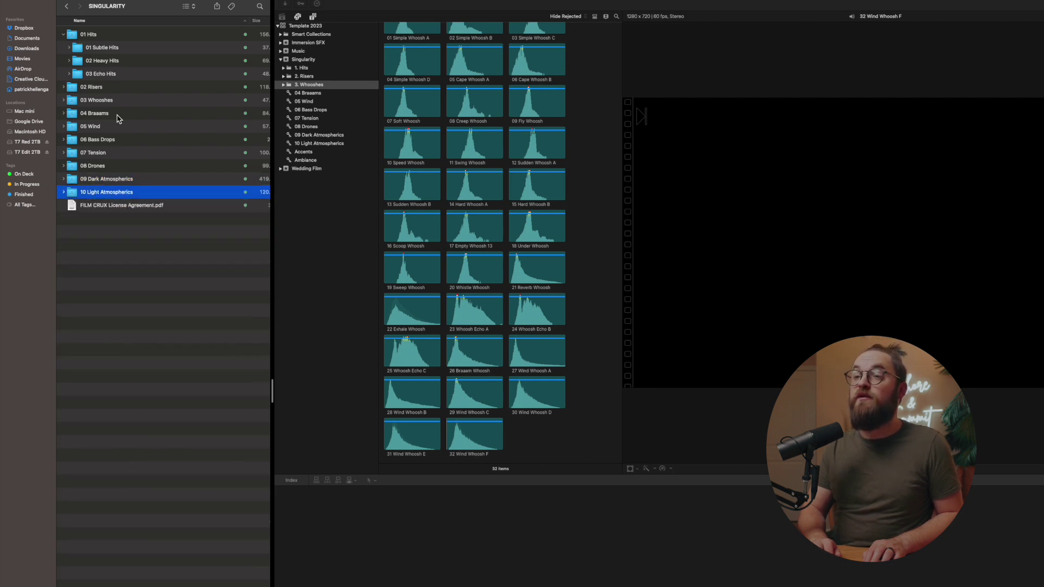
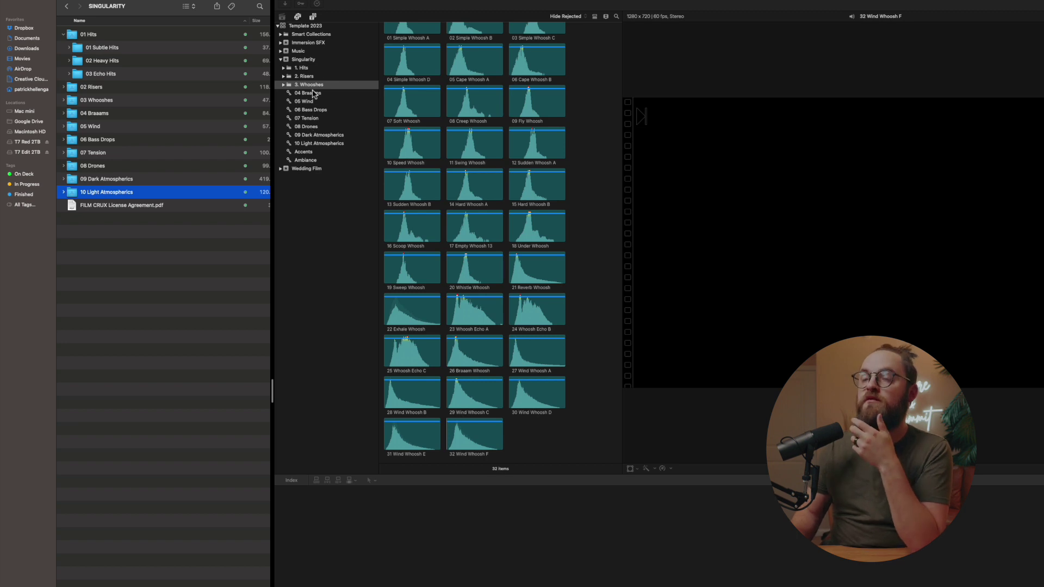
- Move the 03 Whooshes keyword collection out of the 3. Whooshes folder, back directly under the Singularity event
click(311, 96)
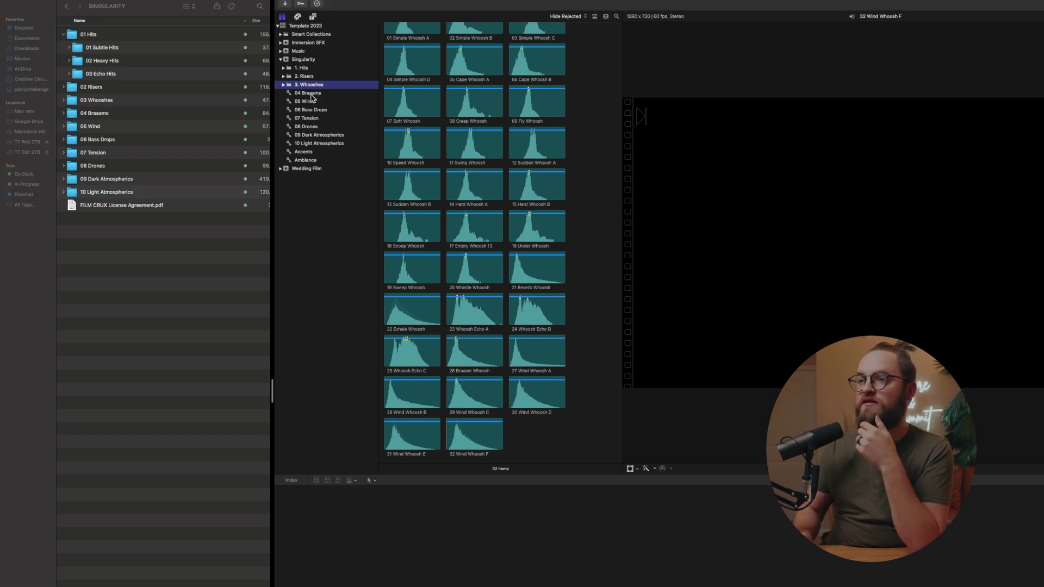
click(283, 85)
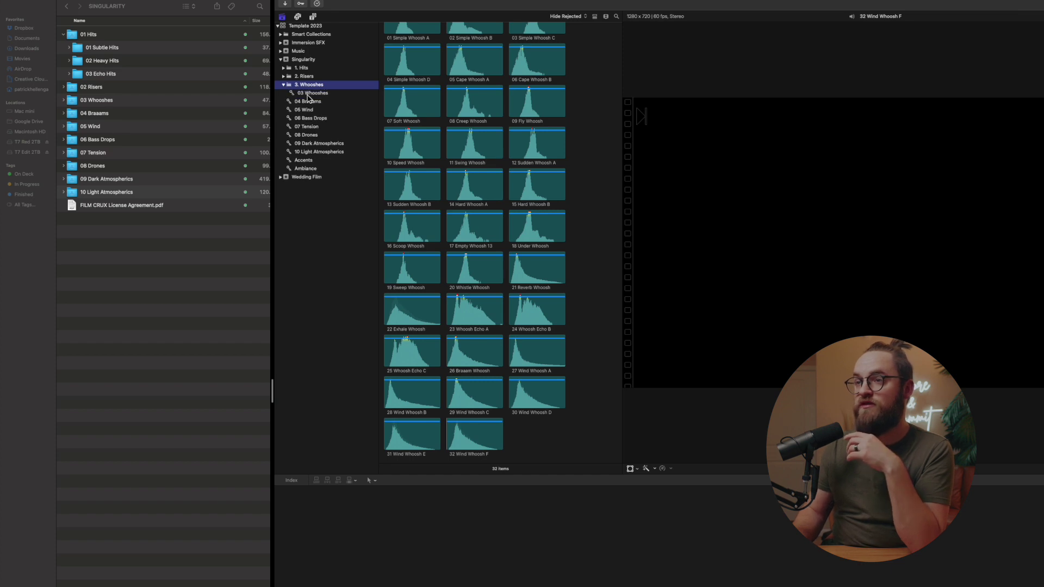
drag(319, 87, 313, 62)
click(313, 61)
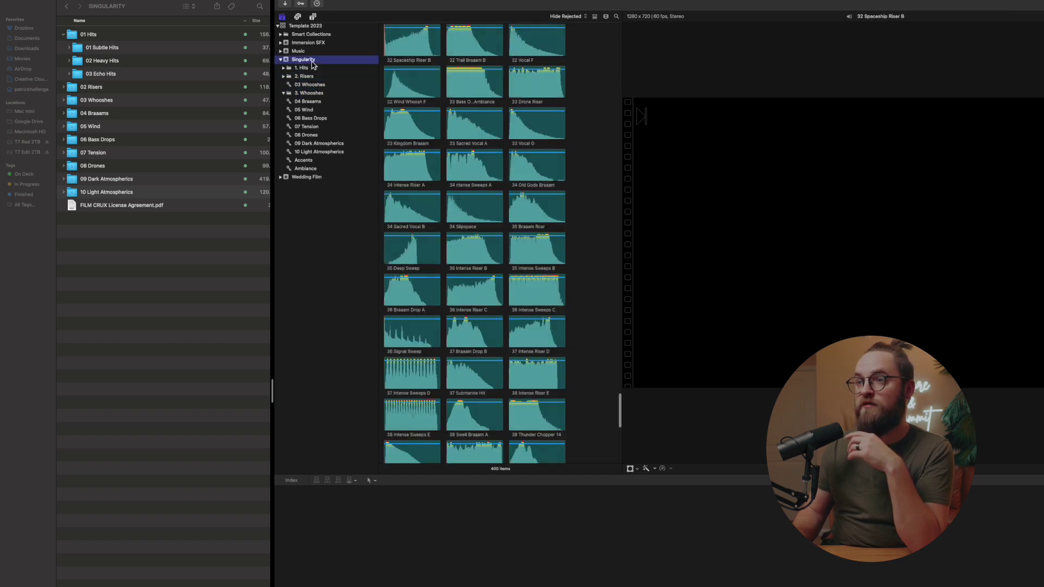
- Move the 02 Risers keyword collection out of the 2. Risers folder, back directly under the Singularity event
click(311, 78)
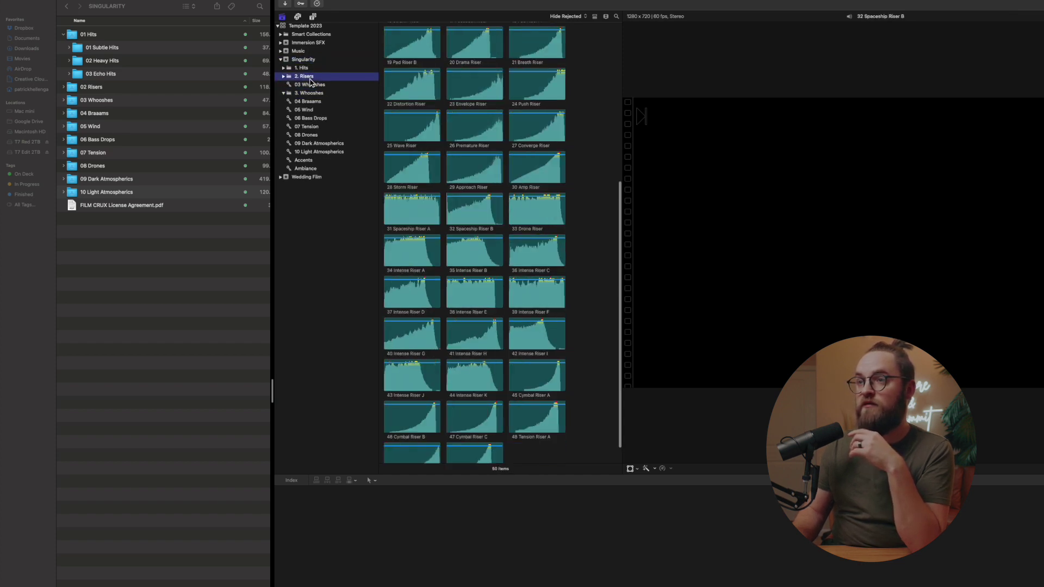
click(285, 76)
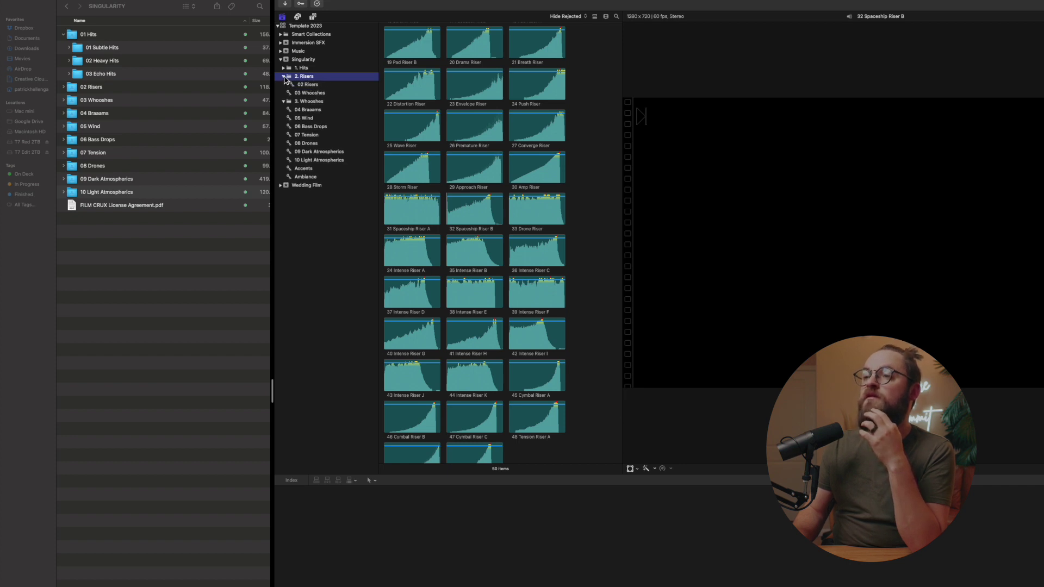
click(308, 59)
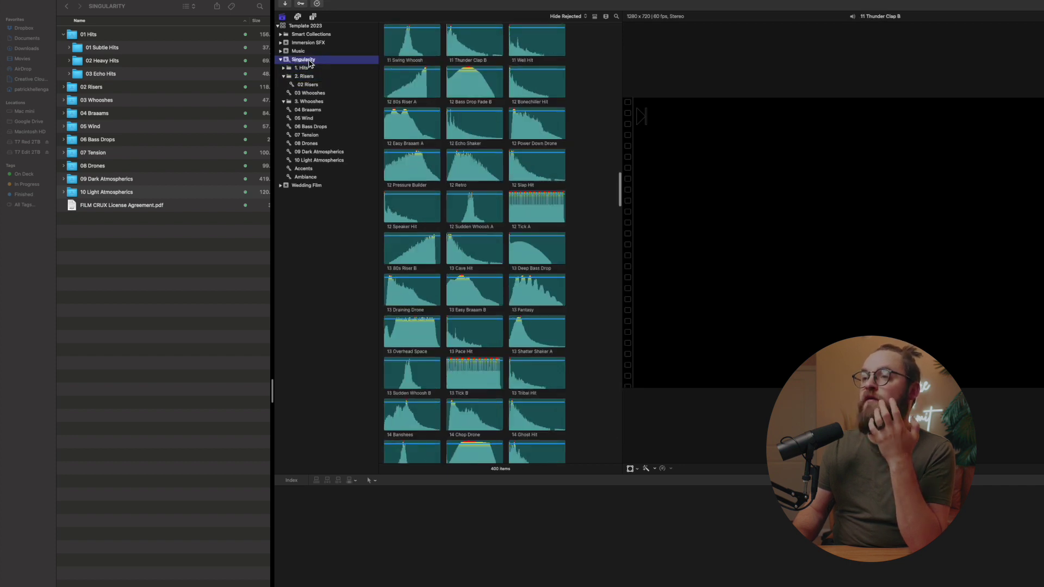
click(308, 86)
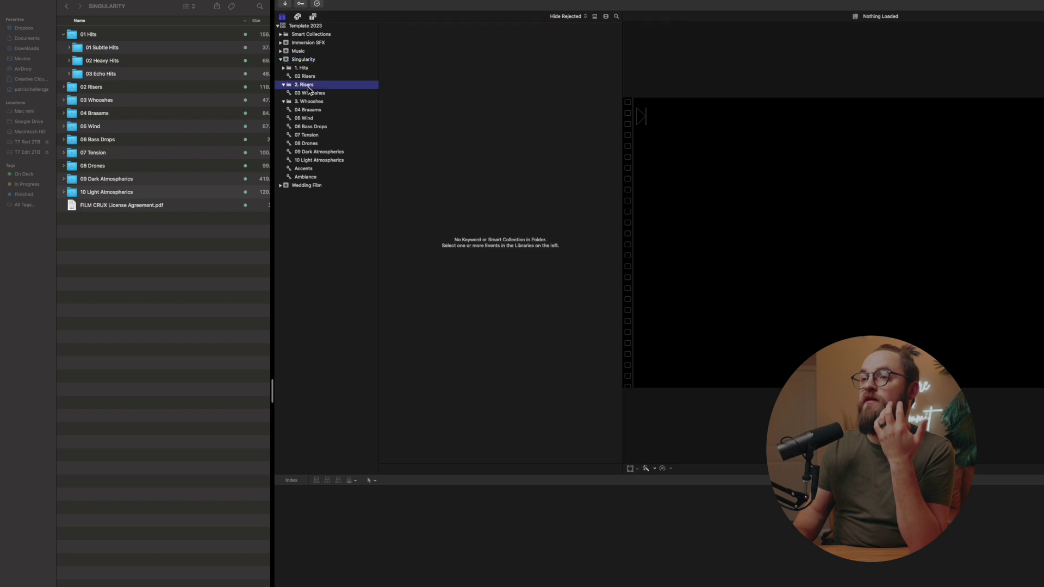
- Delete the empty 2. Risers and 3. Whooshes folders from the Singularity event
right_click(308, 86)
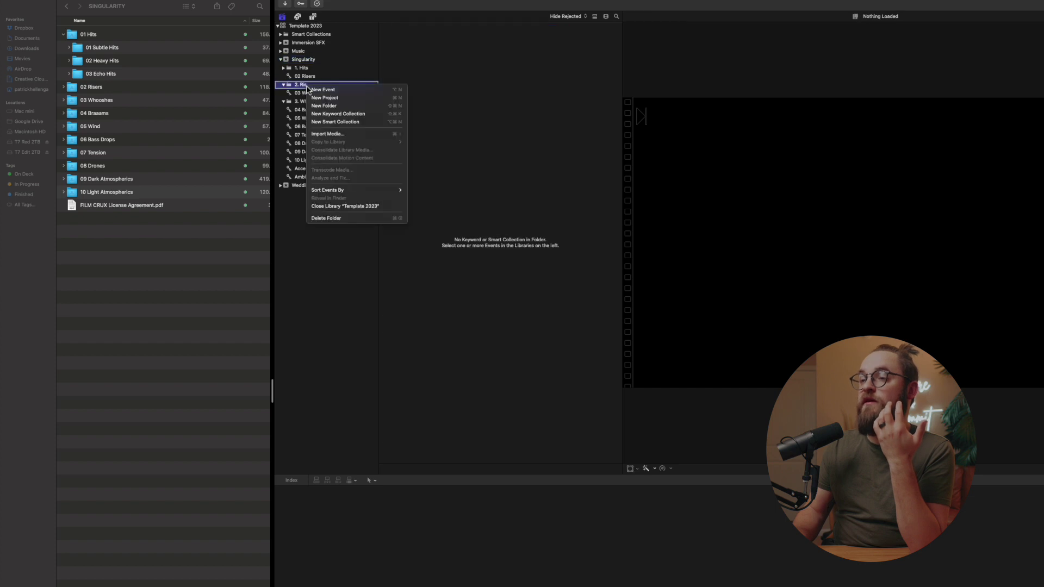
click(336, 219)
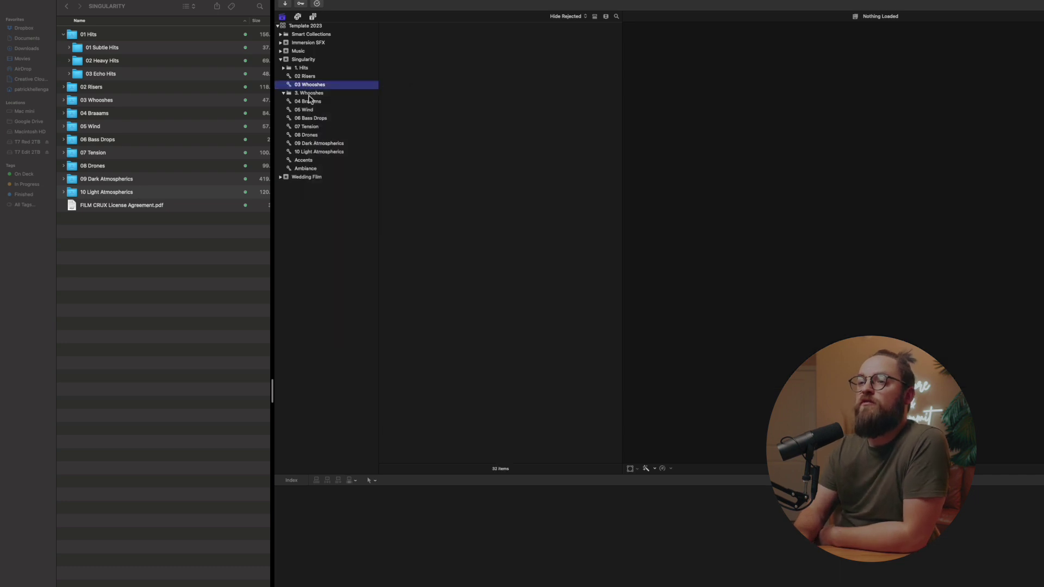
click(310, 94)
right_click(309, 94)
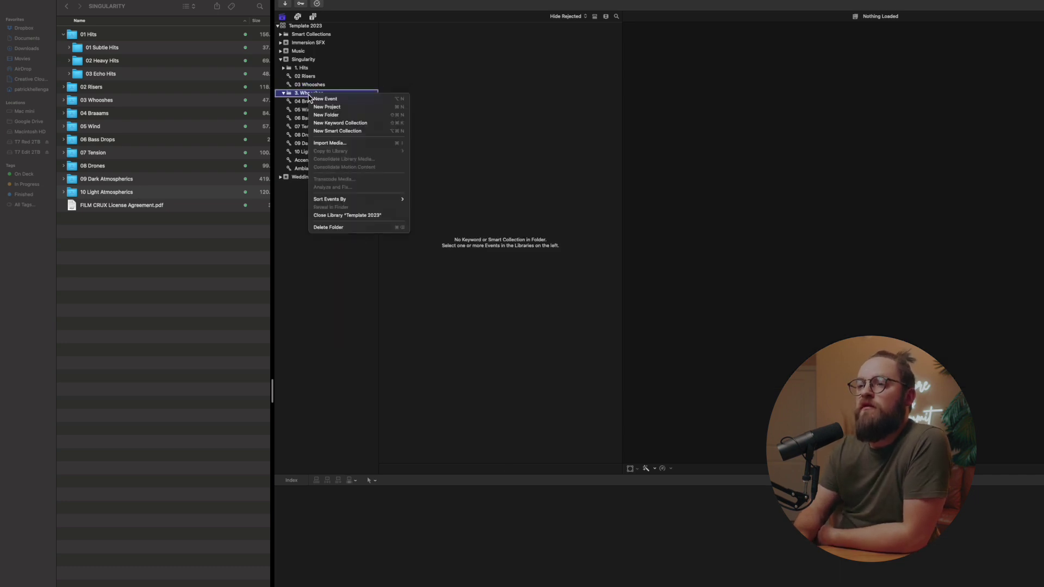
click(334, 228)
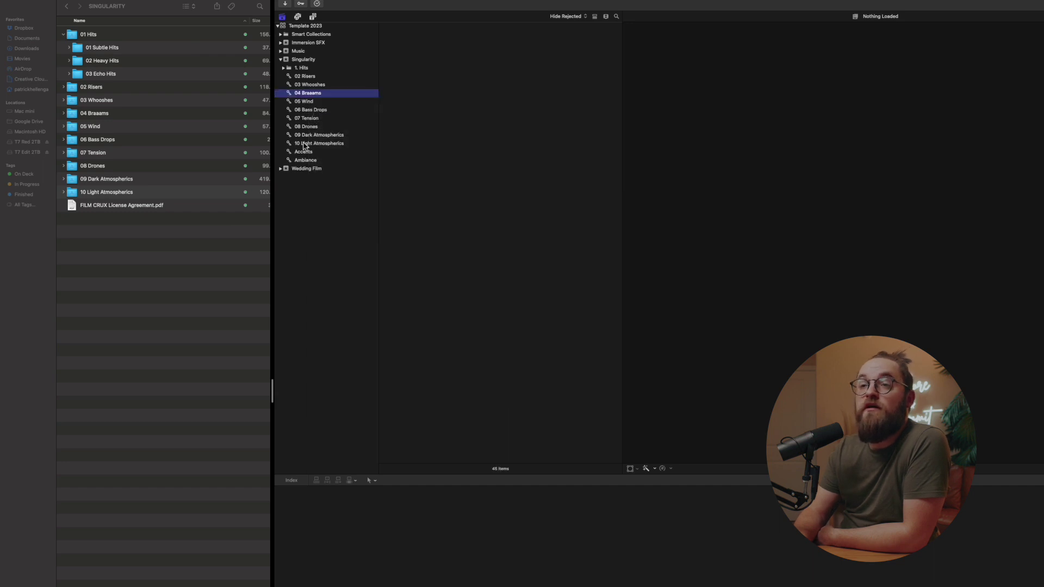
- Check the subfolders of the 09 Dark Atmospherics source folder and create a folder named 9. Dark Atmospheres in the Singularity event
click(162, 181)
key(Right)
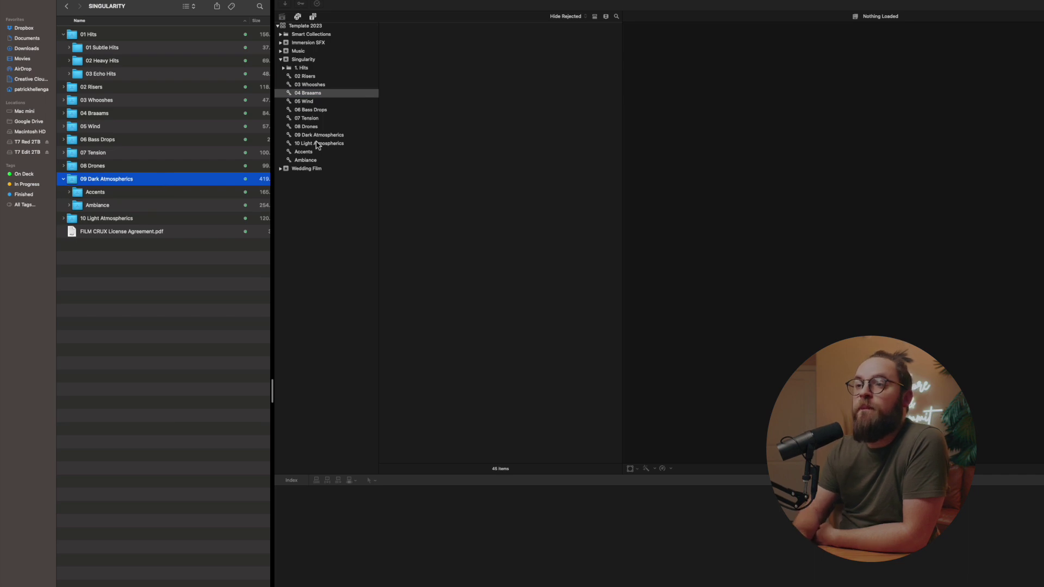
click(388, 278)
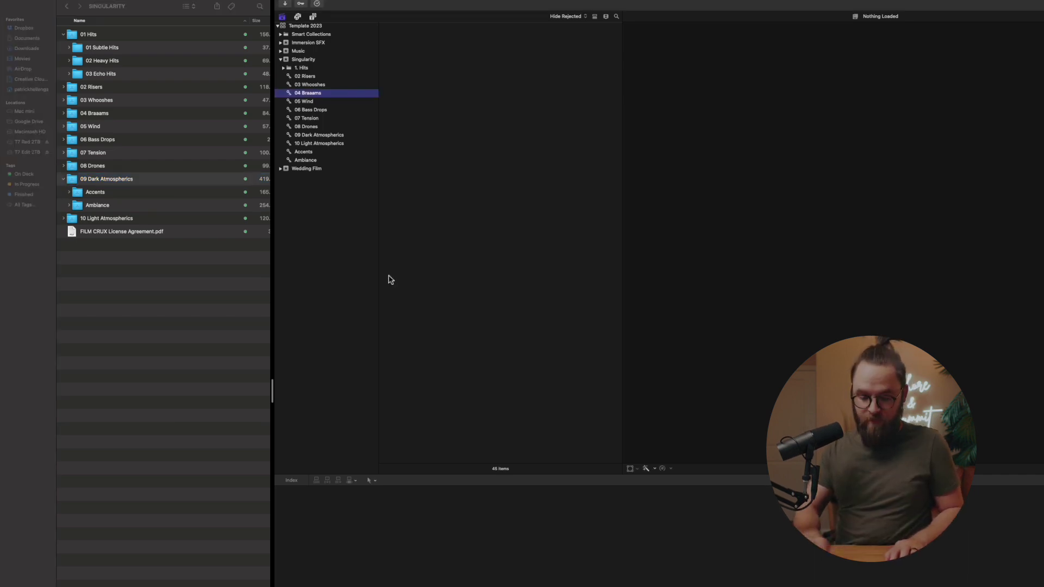
key(super+shift+n)
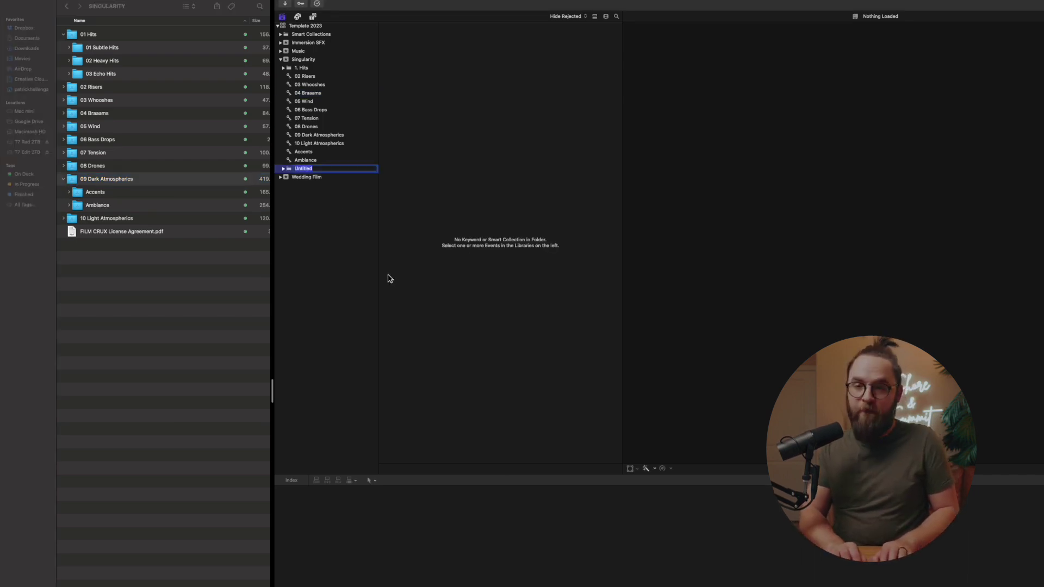
text(9)
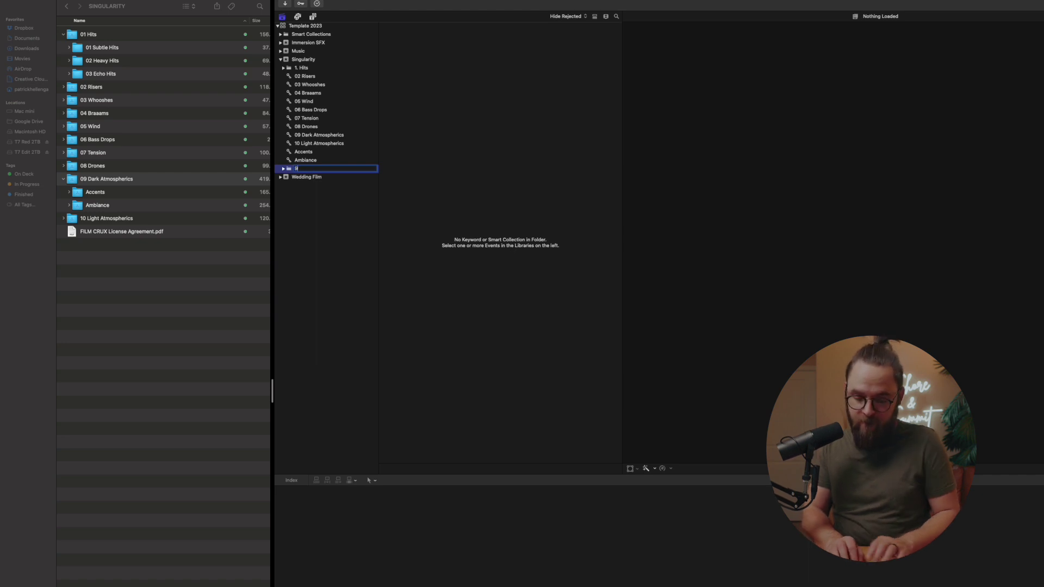
text(. Da)
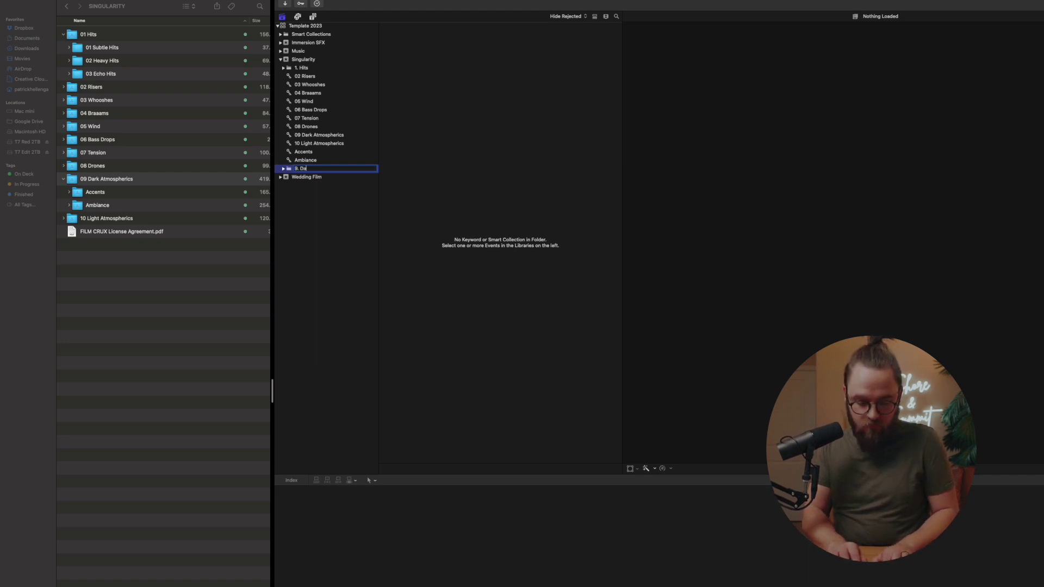
text(rk Atm)
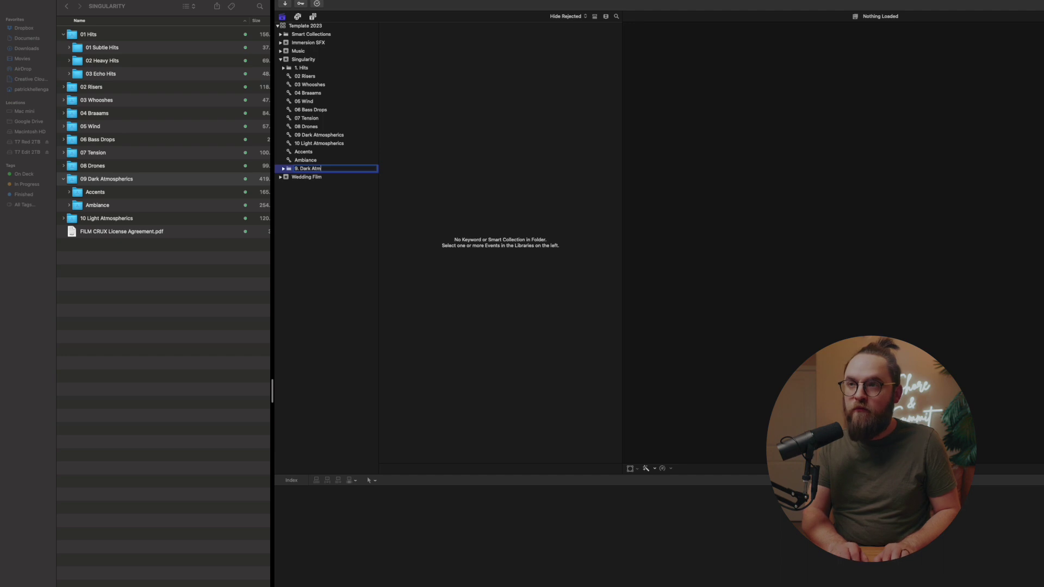
text(ospheres)
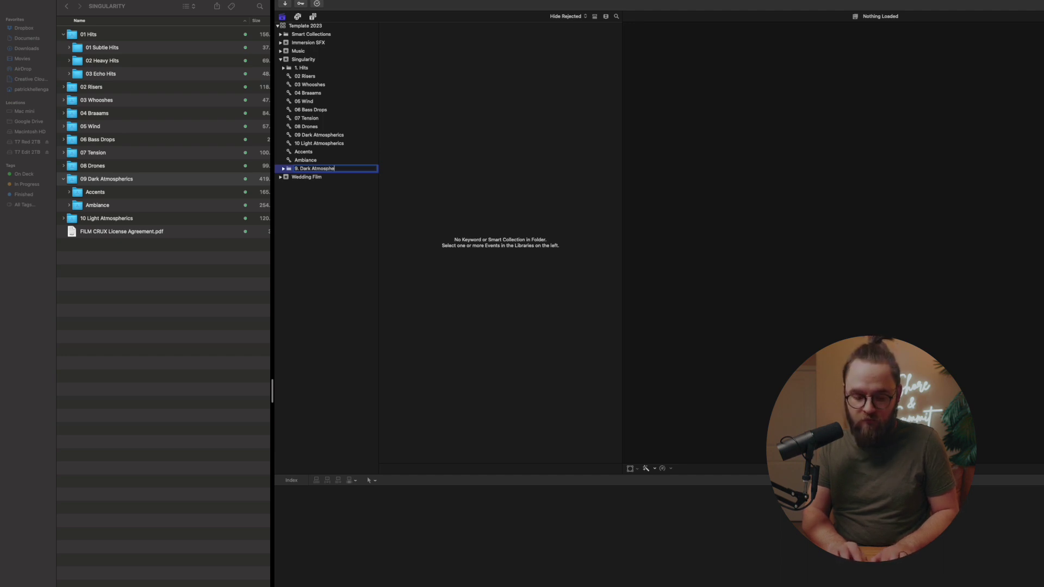
key(Return)
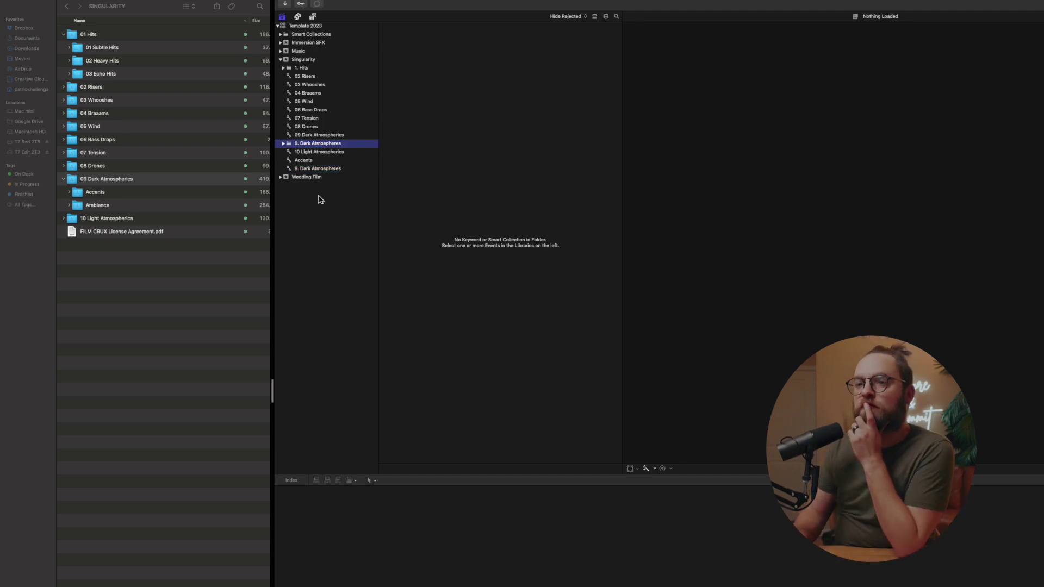
- Move the Accents keyword collection into the 9. Dark Atmospheres folder
click(304, 161)
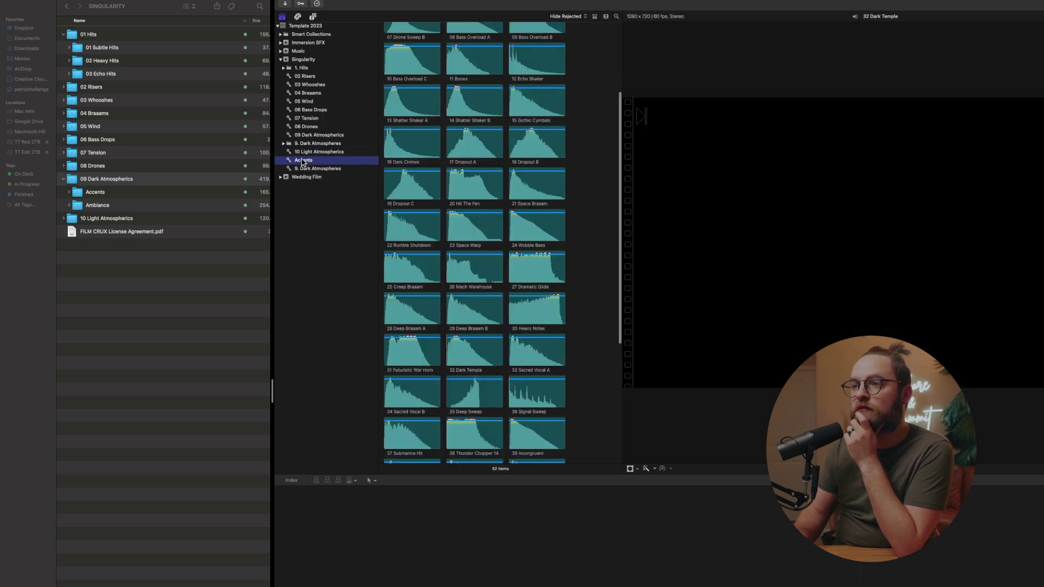
click(308, 145)
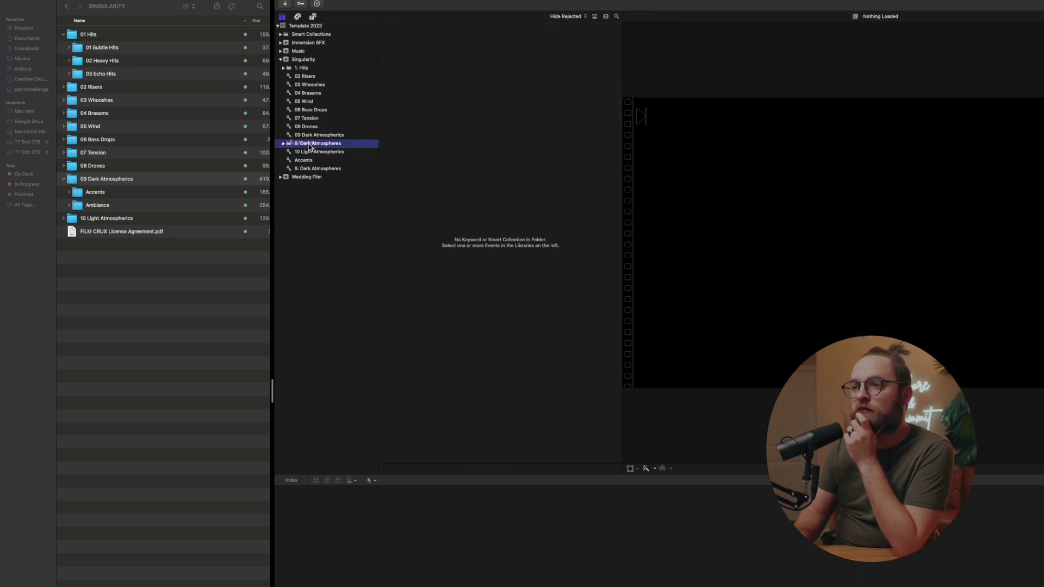
click(307, 163)
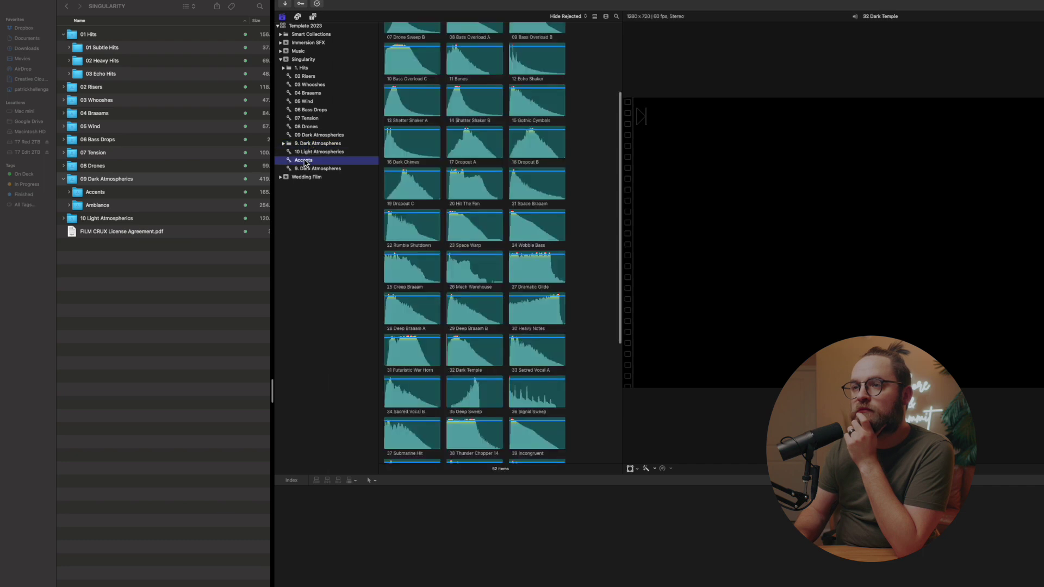
click(292, 145)
click(291, 146)
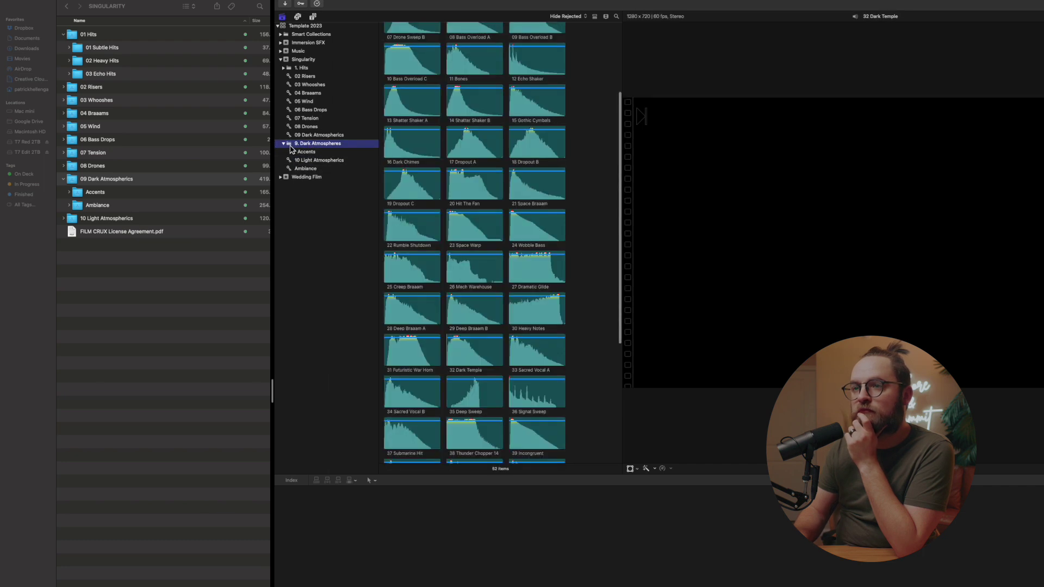
- Check the Ambiance source folder, move the Ambiance keyword collection into the 9. Dark Atmospheres folder, and collapse that folder
click(184, 207)
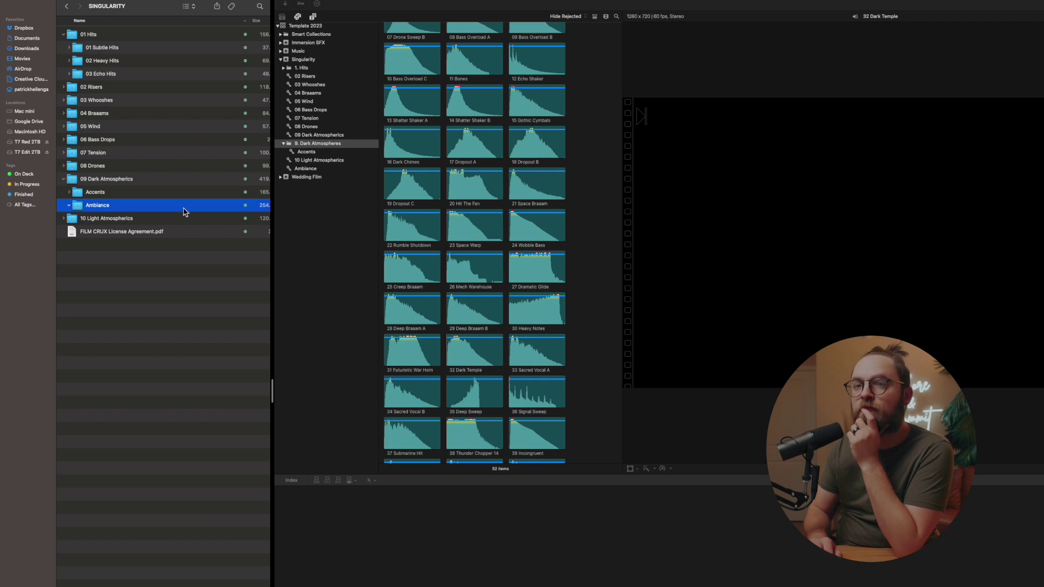
key(Right)
key(Left)
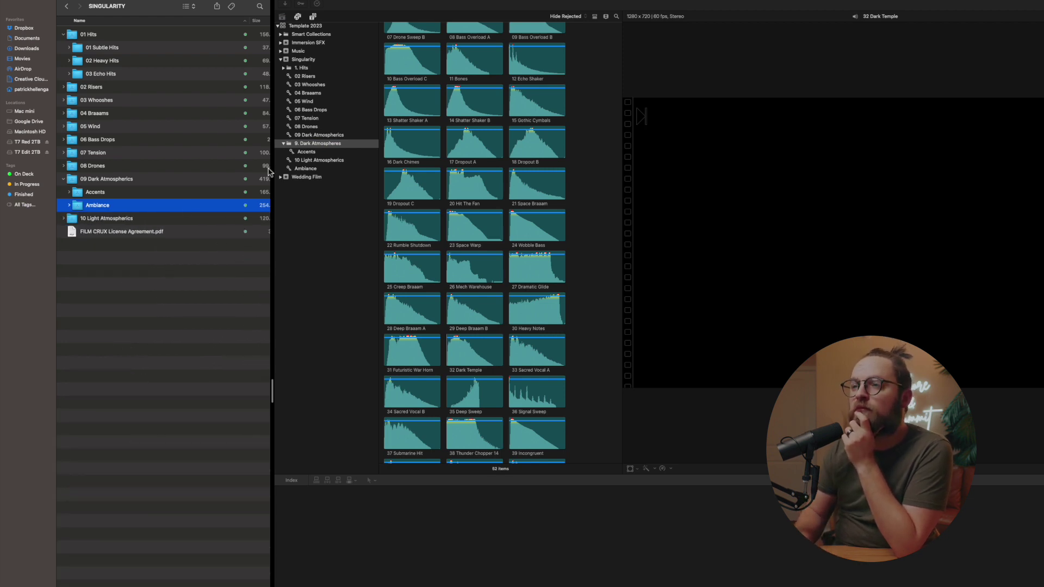
click(301, 170)
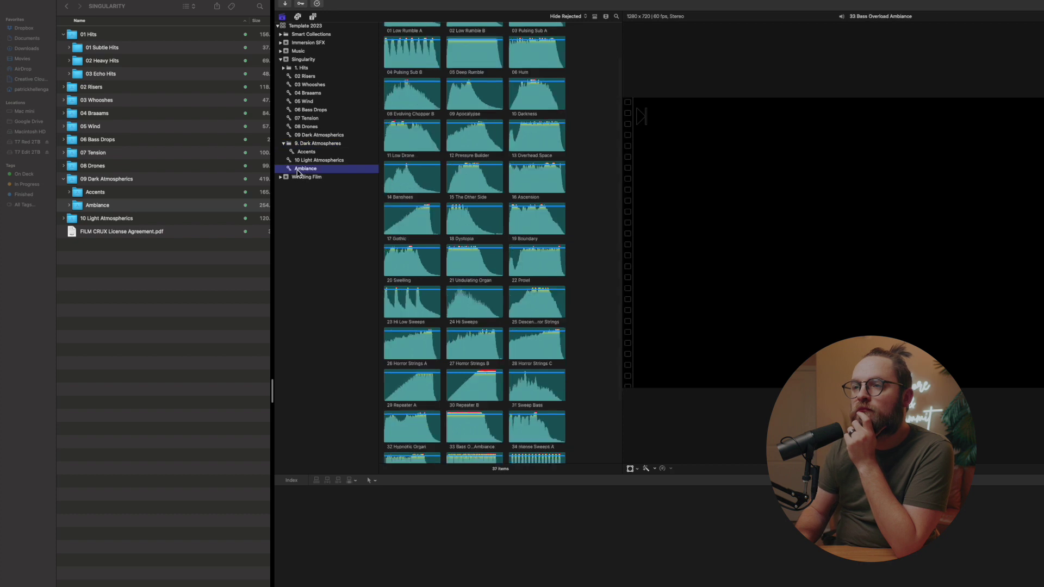
drag(302, 169, 298, 144)
click(298, 144)
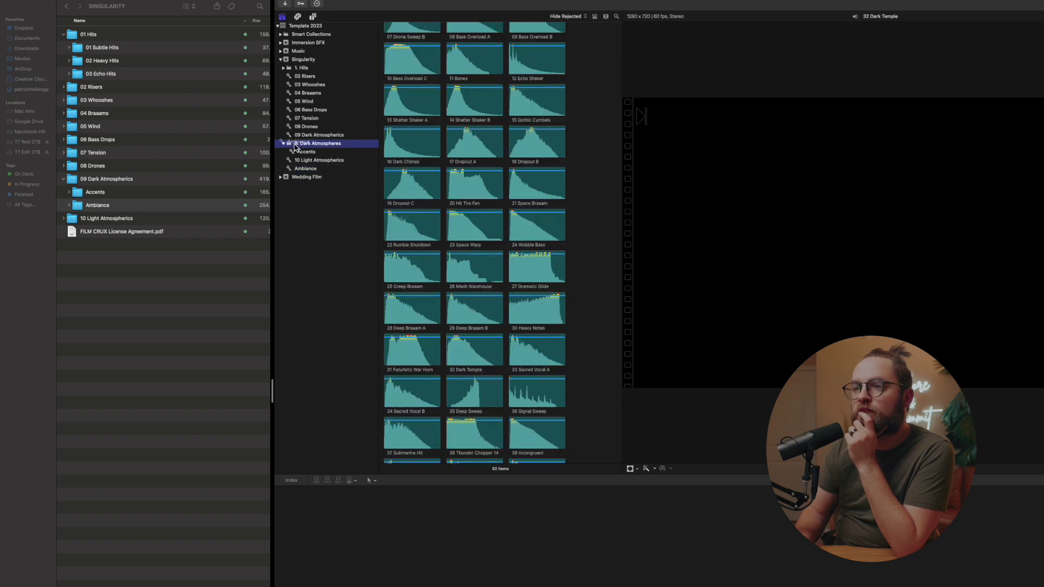
click(283, 144)
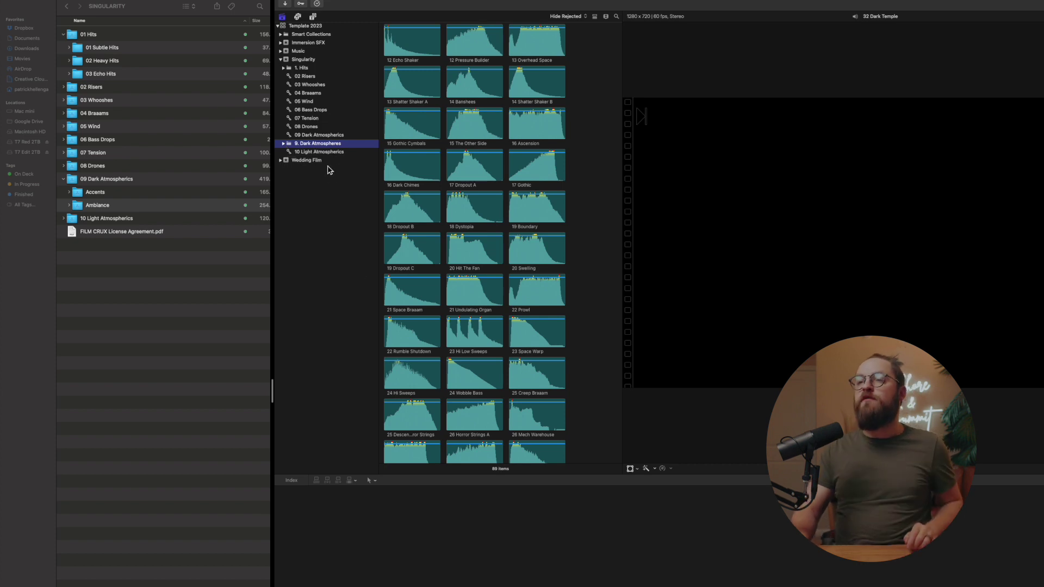
- Delete the redundant 09 Dark Atmospherics keyword collection from the Singularity event
click(326, 136)
right_click(326, 136)
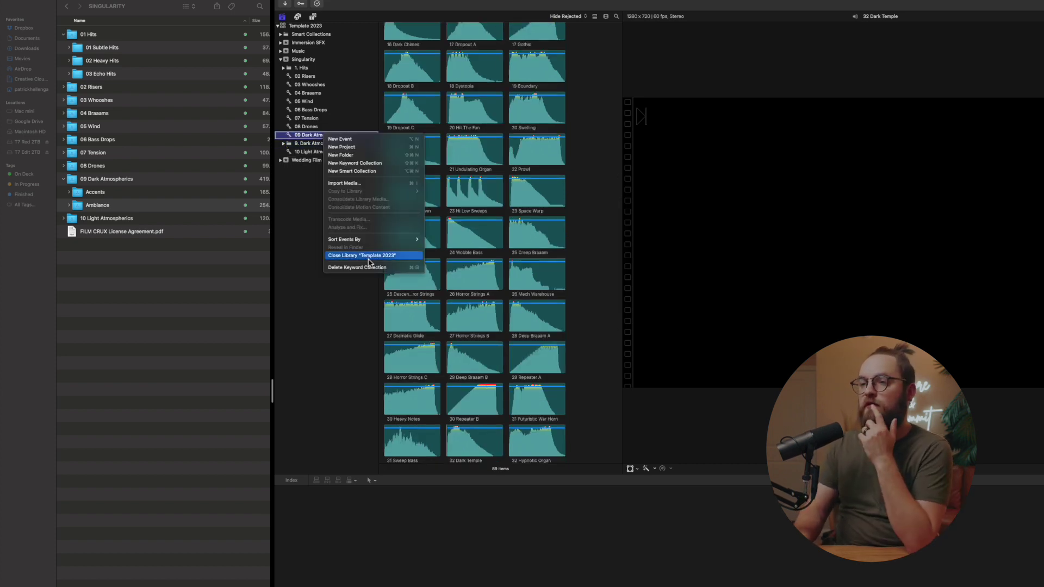
click(367, 271)
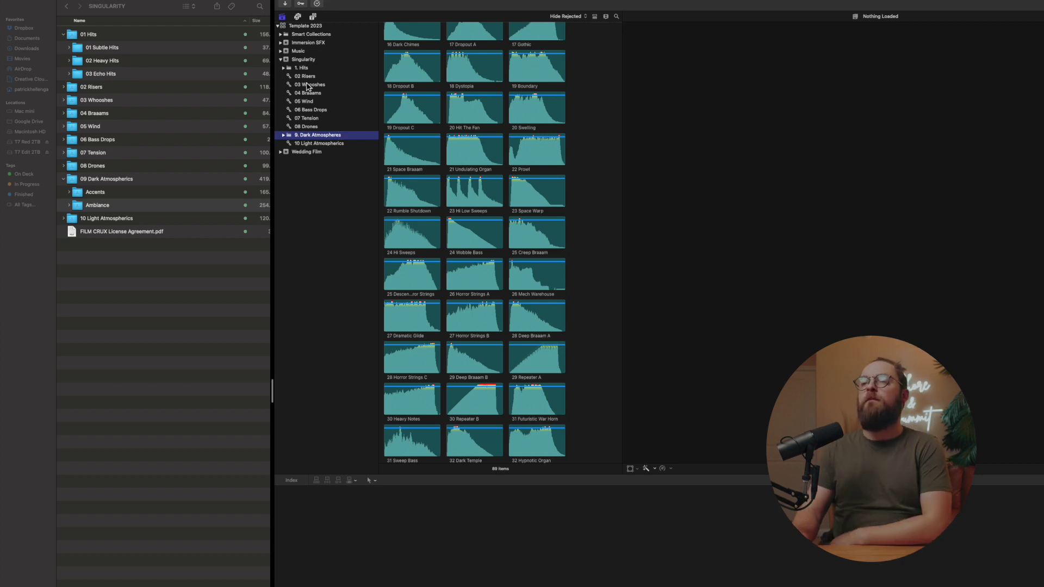
- Collapse the Singularity event and return the source file browser to the parent SFX folder
click(302, 60)
key(Left)
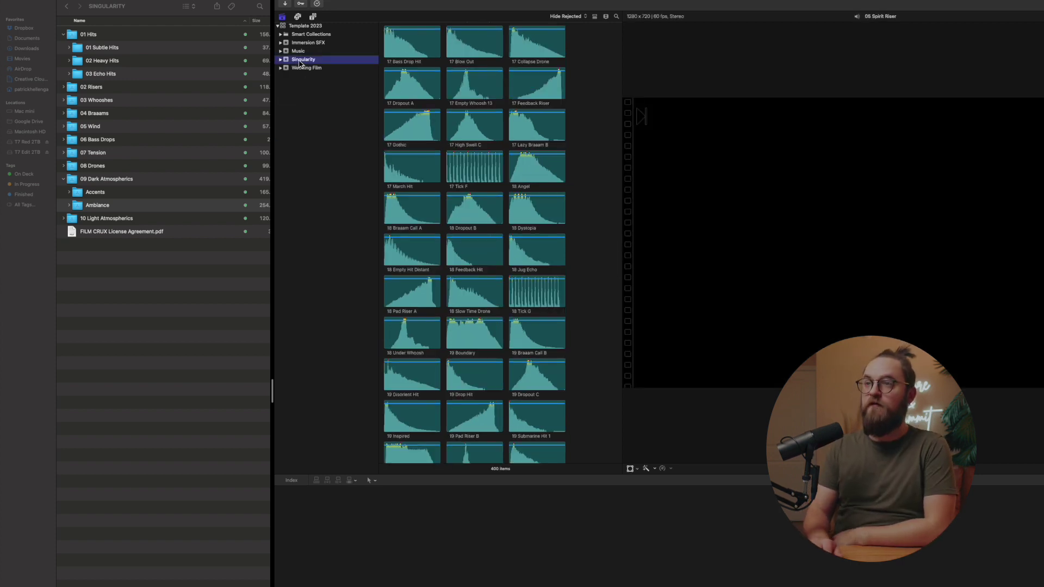
click(67, 7)
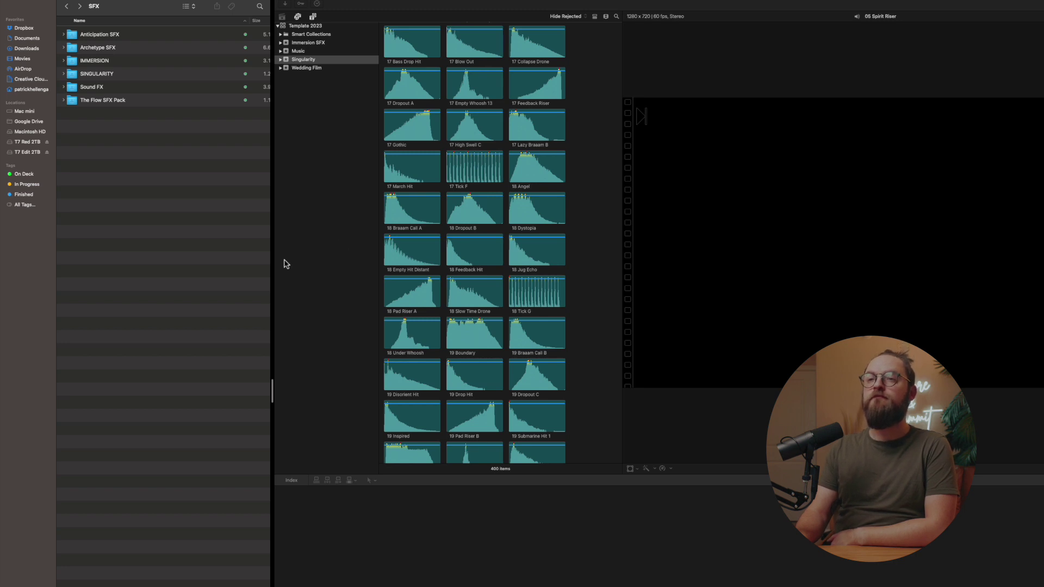
- Create a new event named Flow SFX in the Template 2023 library
click(311, 259)
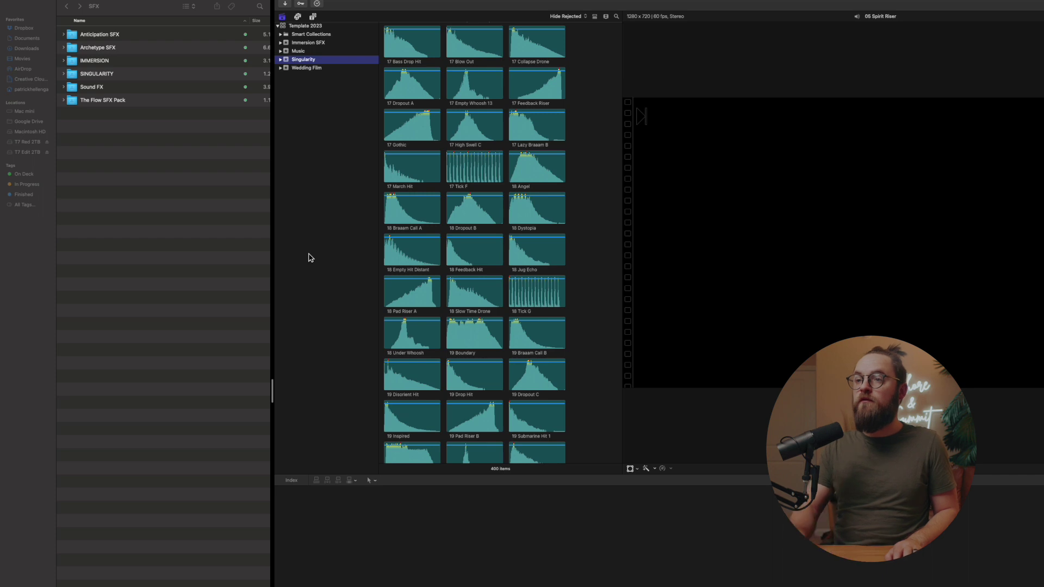
right_click(310, 258)
click(319, 260)
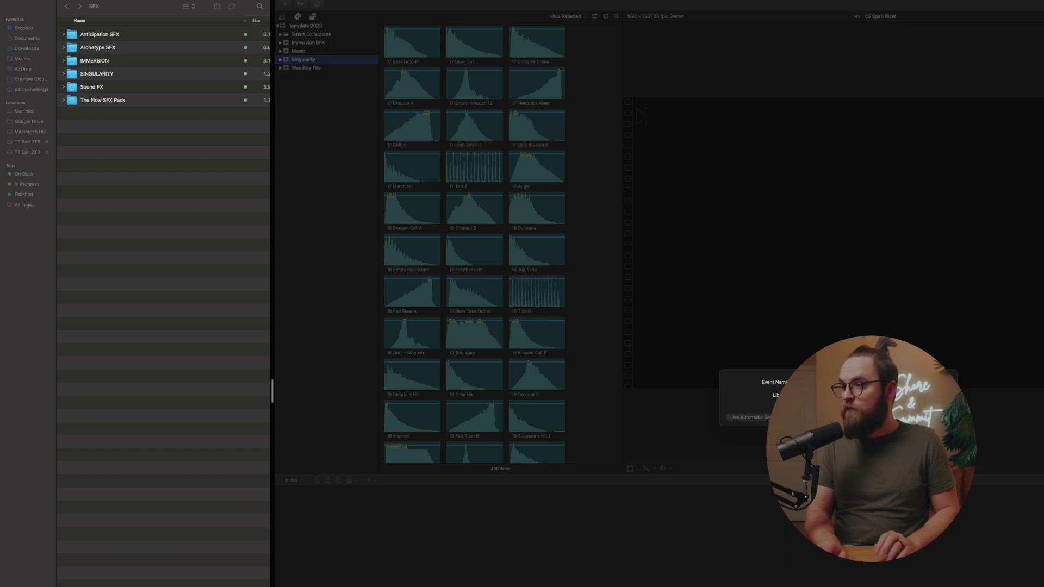
key(Return)
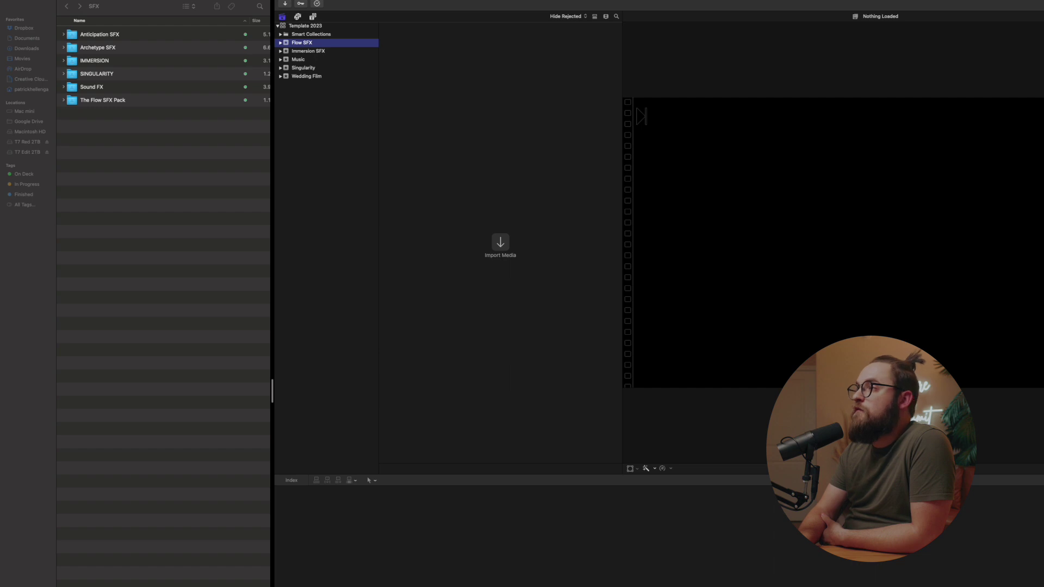
- Start a media import into the Flow SFX event and open The Flow SFX Pack folder, expanding 12. Water
key(super+Tab)
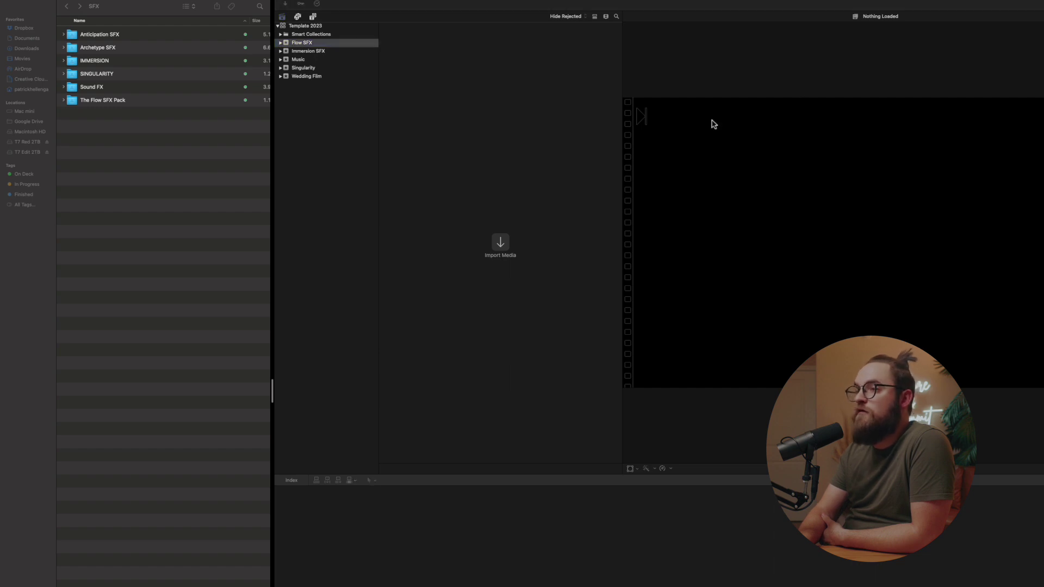
click(500, 243)
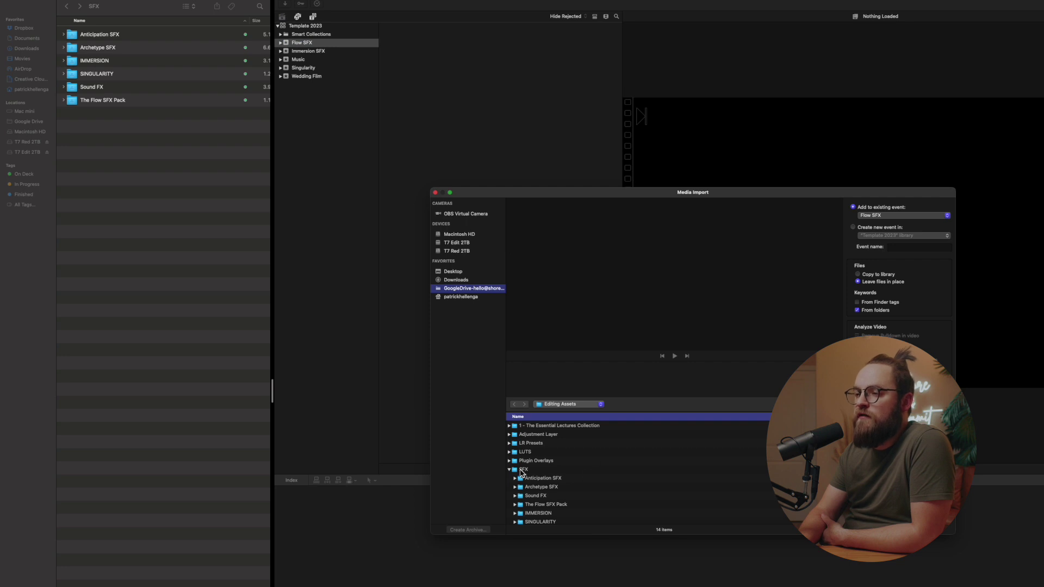
click(543, 505)
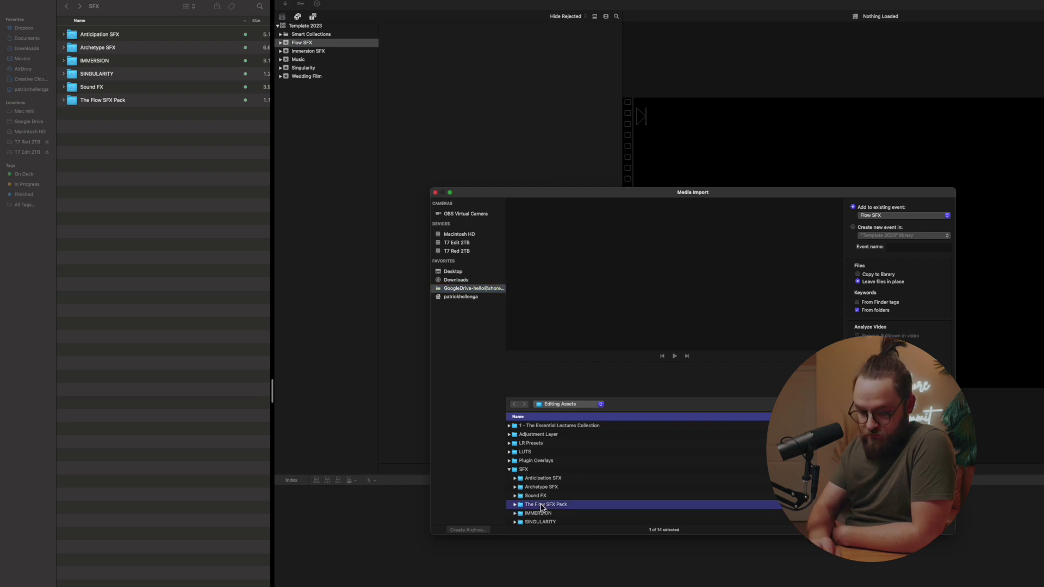
double_click(542, 506)
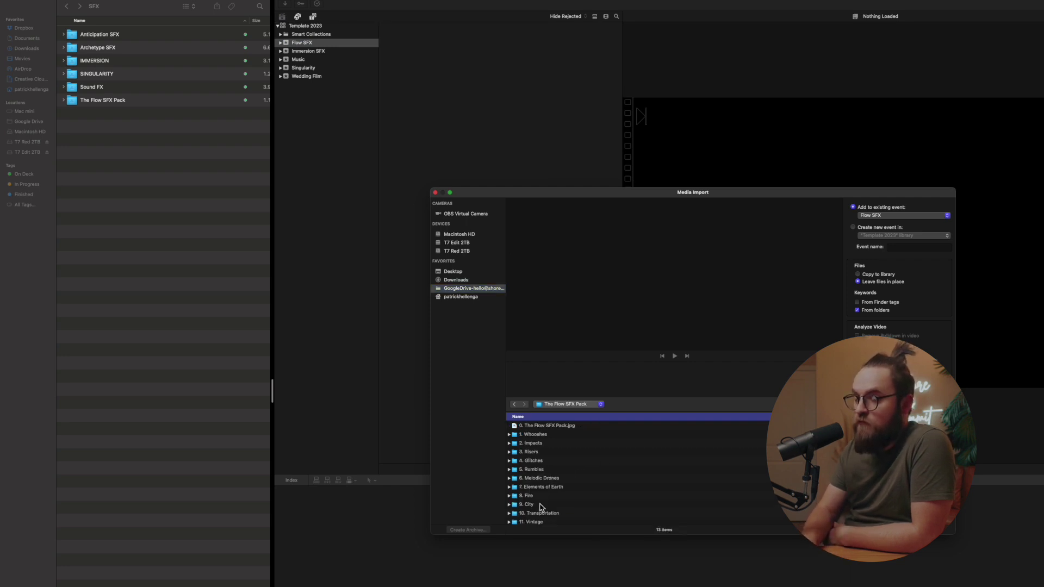
scroll(543, 509, down, 1)
click(543, 519)
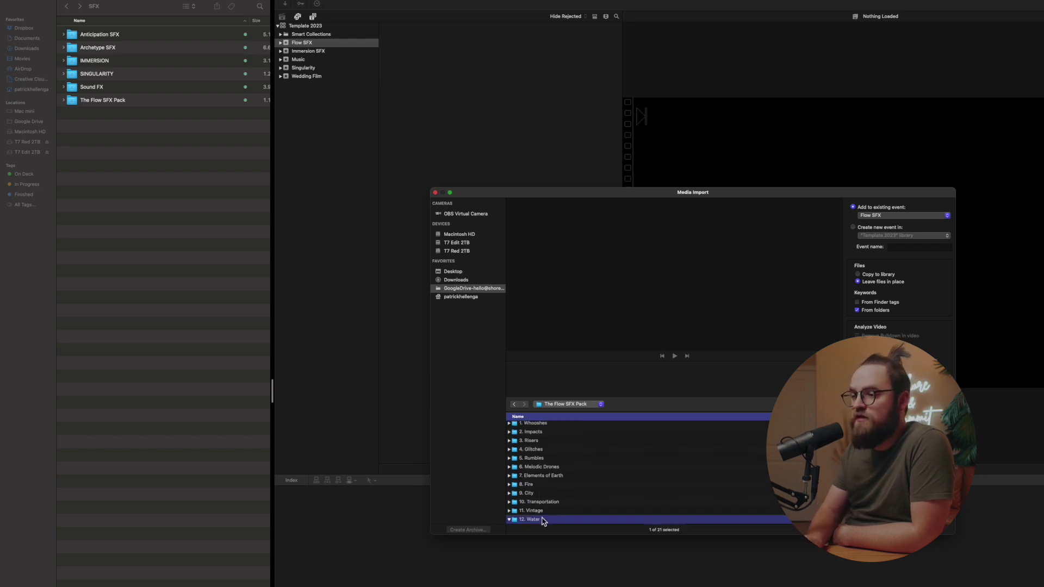
- Examine the source folders from 12. Water up to 1. Whooshes in The Flow SFX Pack for subfolders, collapsing them again
double_click(108, 103)
click(115, 196)
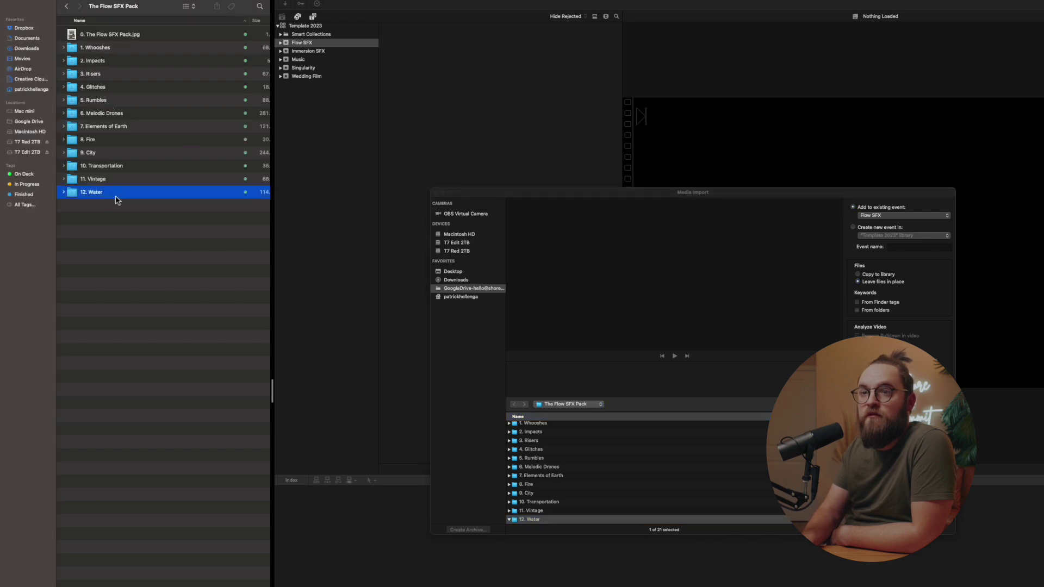
key(Right)
key(Up)
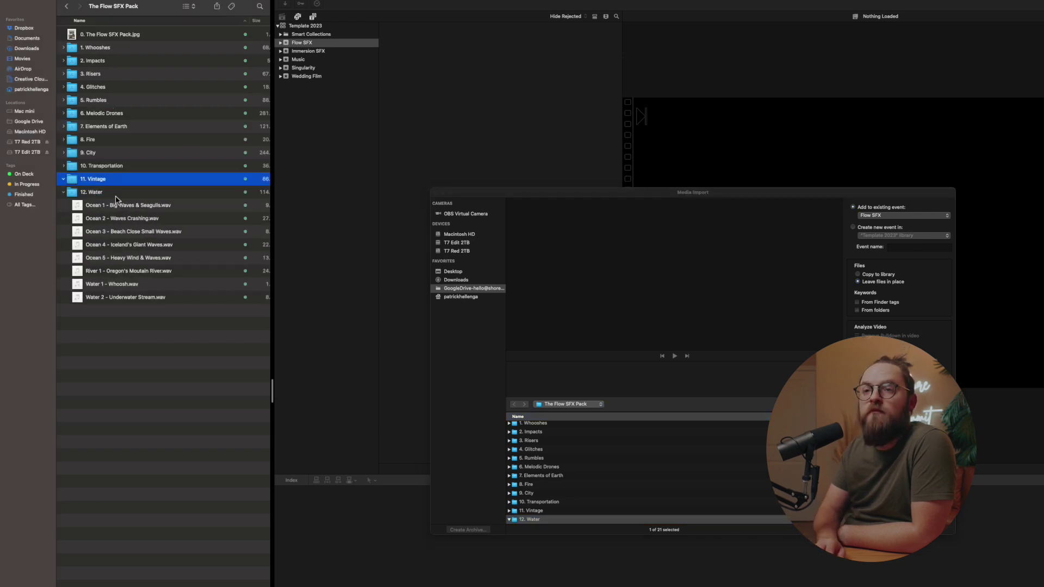
key(Right)
key(Up)
key(Right)
key(Up)
key(Right)
key(Up)
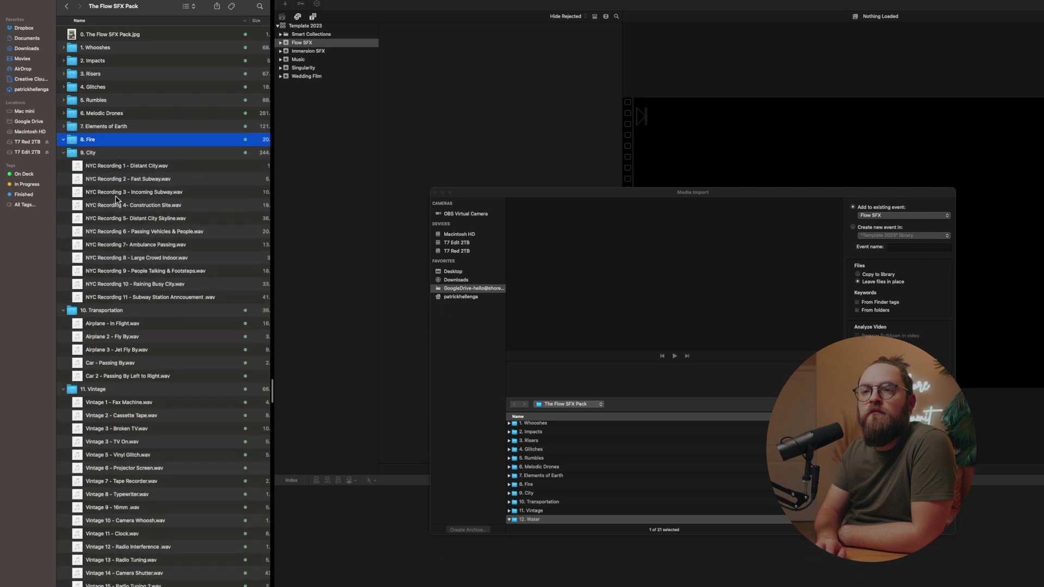
key(Up)
key(Right)
key(Up)
key(Right)
key(Up)
key(Right)
key(Up)
key(Right)
key(Up)
key(Right)
key(Up)
key(Right)
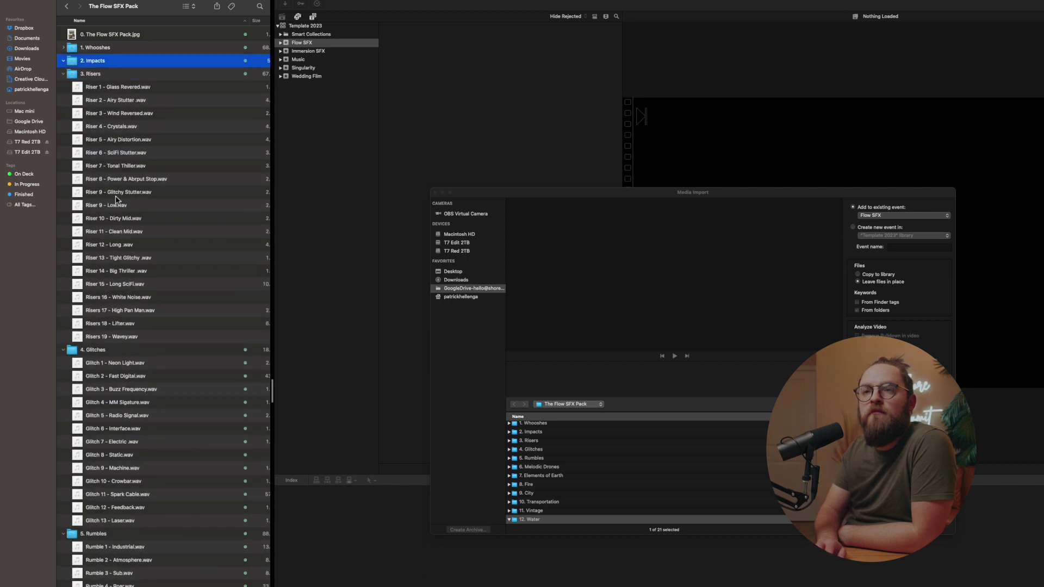
key(Up)
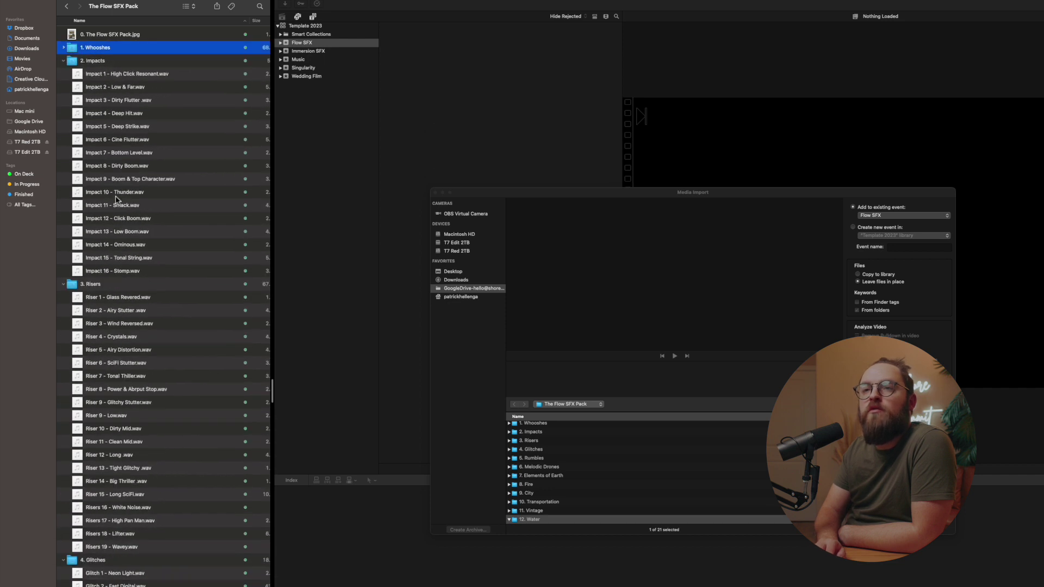
key(Down)
key(Left)
key(Down)
key(Left)
key(Down)
key(Left)
key(Down)
key(Left)
key(Down)
key(Left)
key(Down)
key(Left)
key(Down)
key(Left)
key(Down)
key(Left)
key(Down)
key(Left)
key(Down)
key(Left)
key(Down)
key(Left)
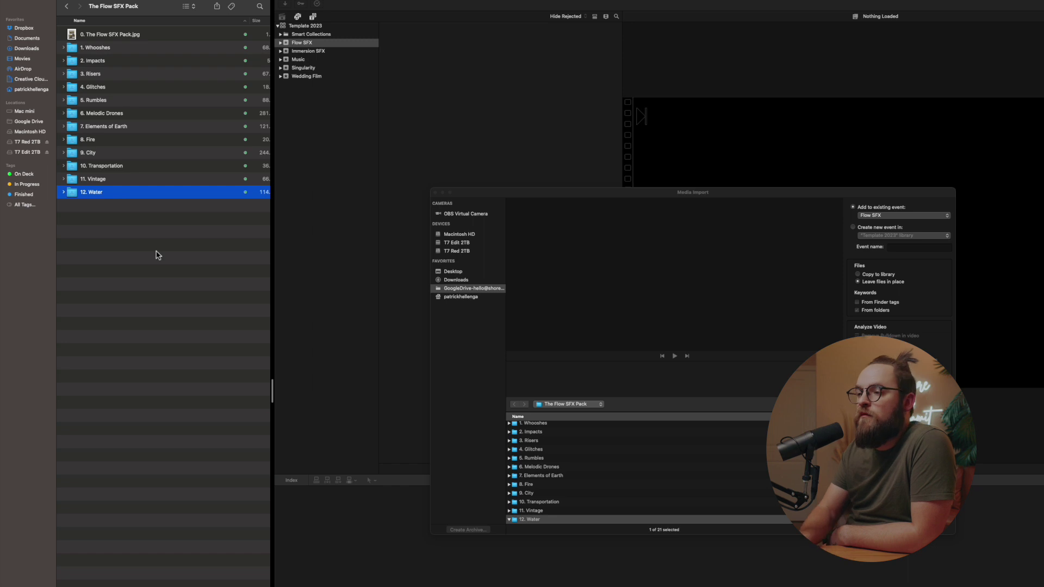
- Go up to the SFX folder in the import browser and import the whole The Flow SFX Pack folder into the Flow SFX event
scroll(543, 436, up, 2)
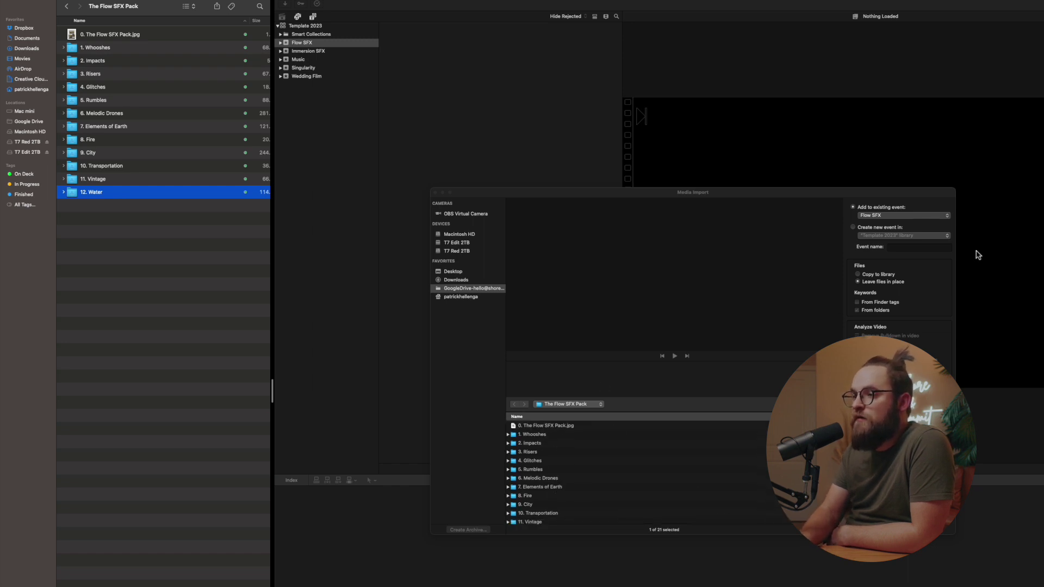
click(585, 407)
click(582, 415)
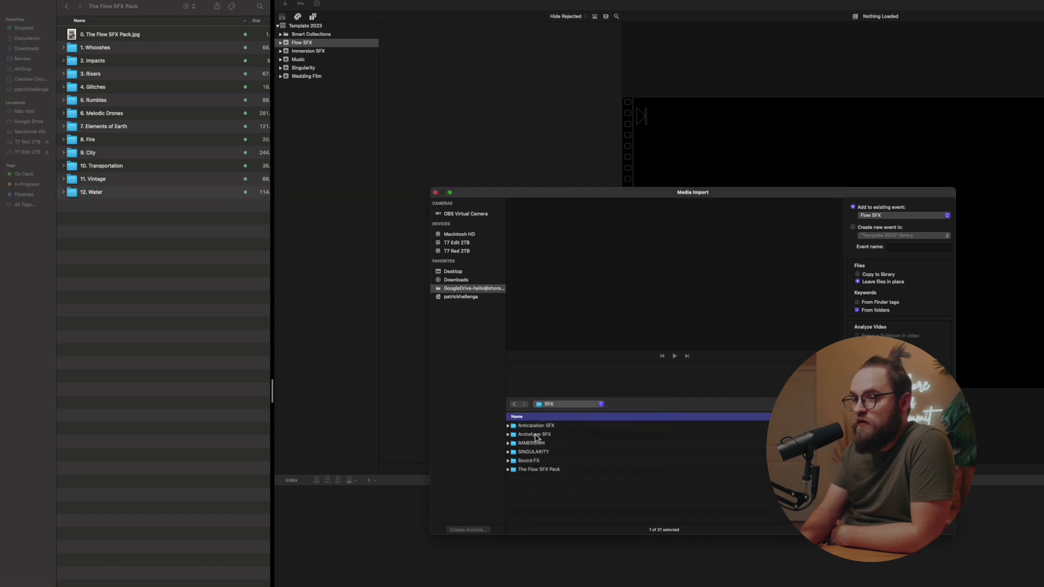
click(537, 470)
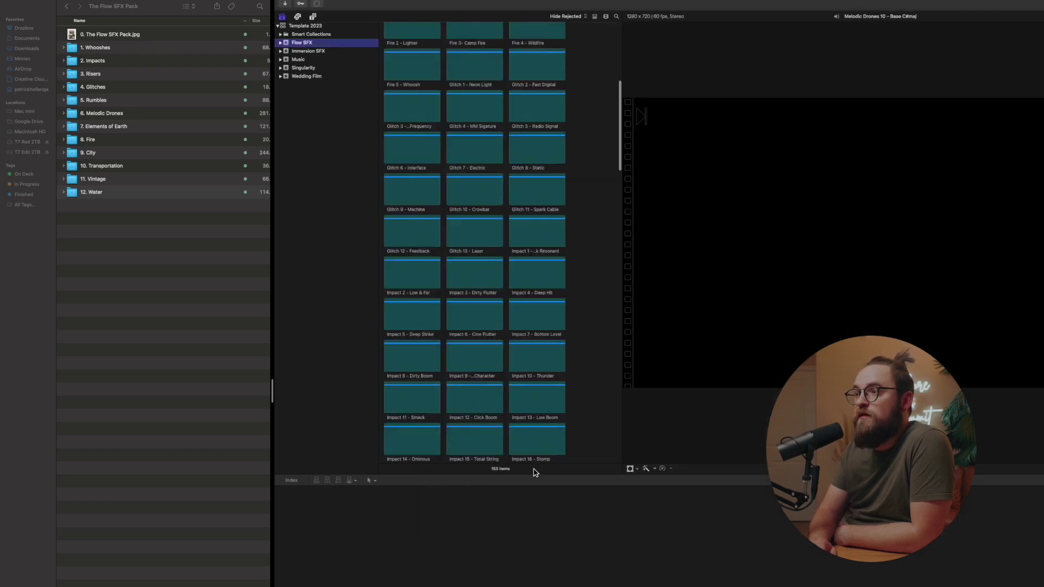
- Expand the Flow SFX event and delete its redundant The Flow SFX Pack keyword collection
click(280, 43)
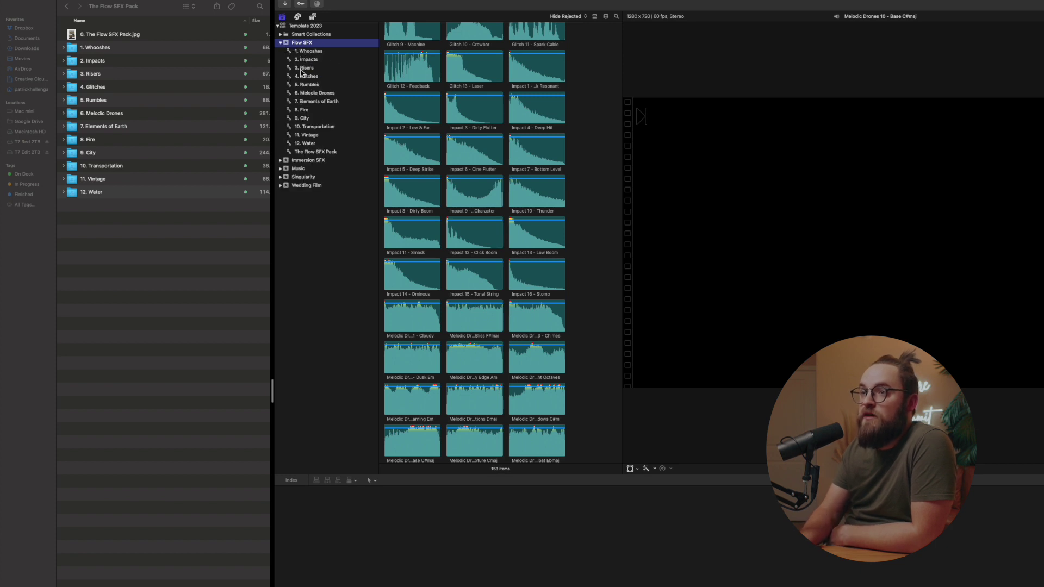
click(303, 155)
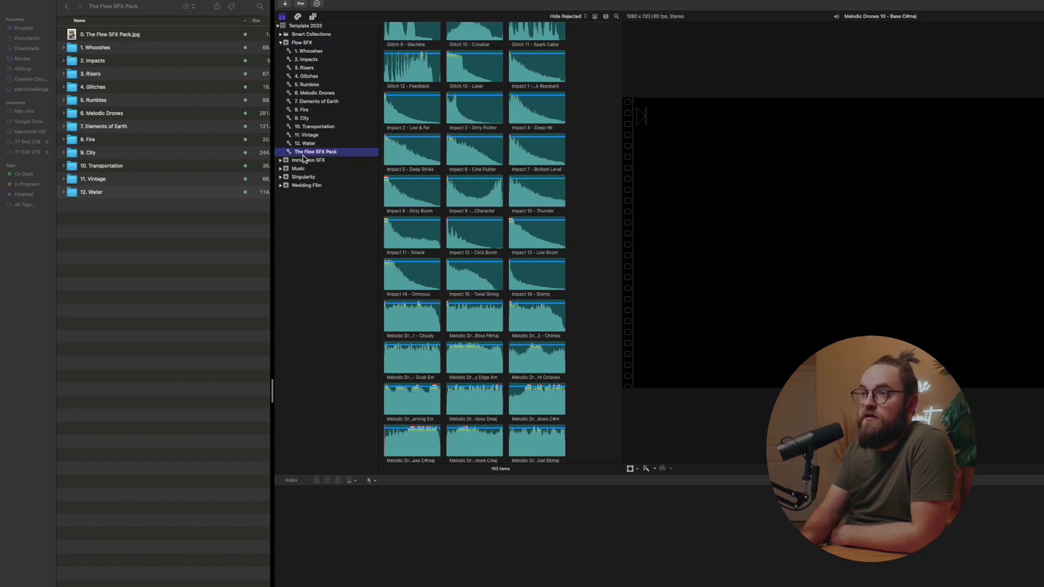
right_click(303, 157)
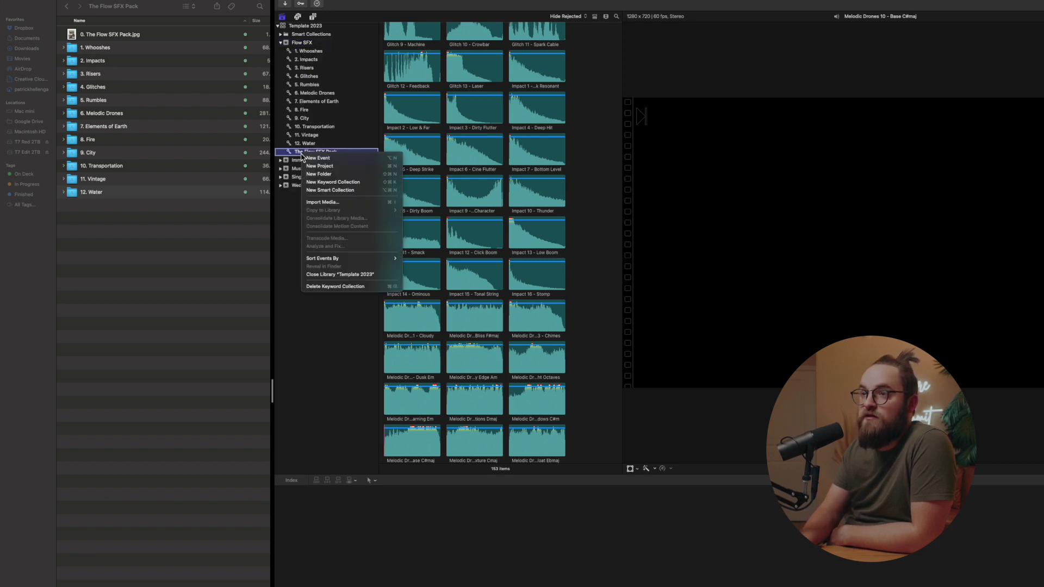
click(322, 287)
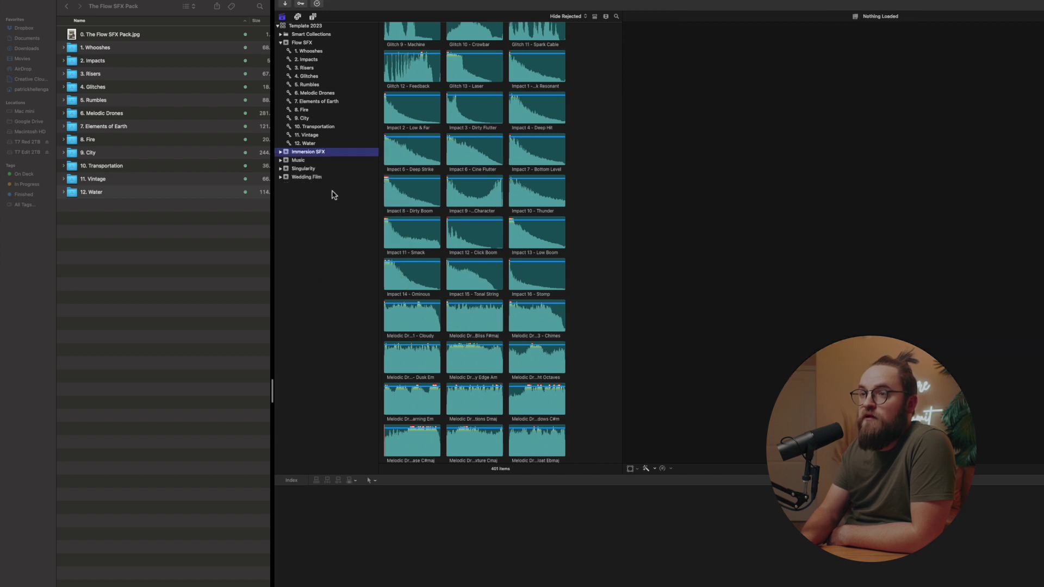
- Review the clips in the Flow SFX event and its 4. Glitches collection, and collapse the event
click(311, 43)
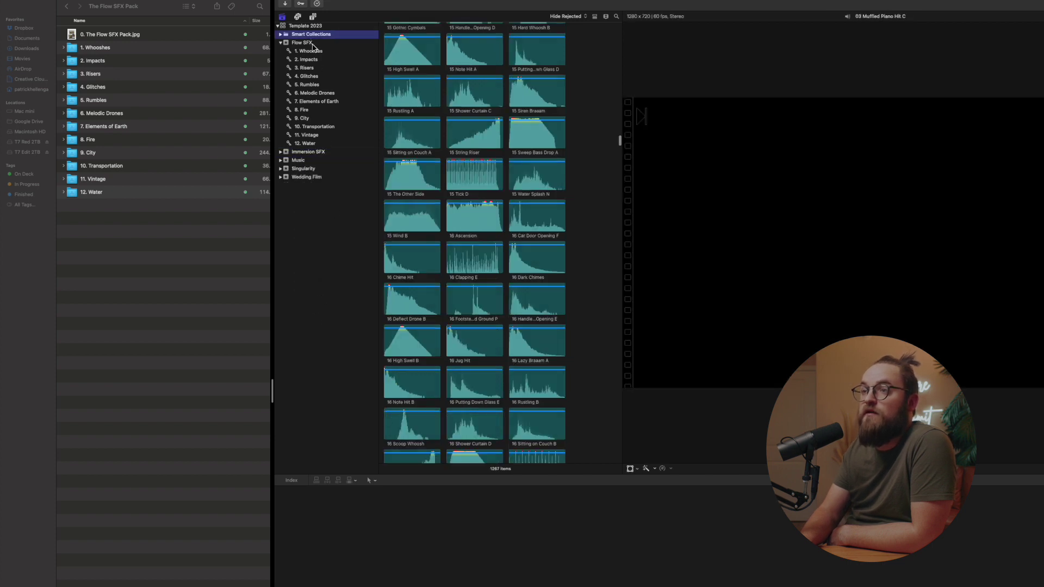
scroll(440, 125, down, 10)
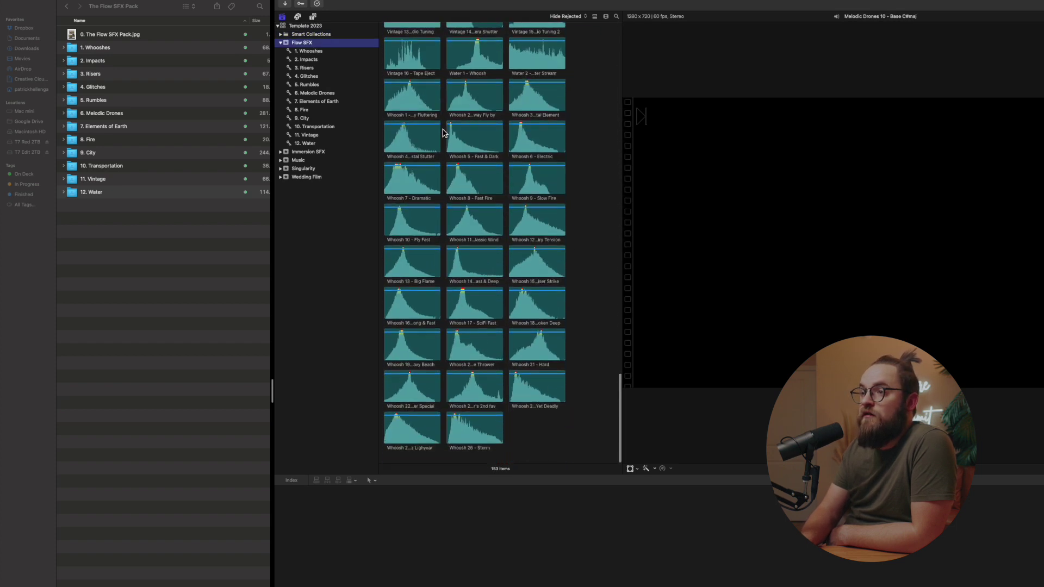
click(309, 77)
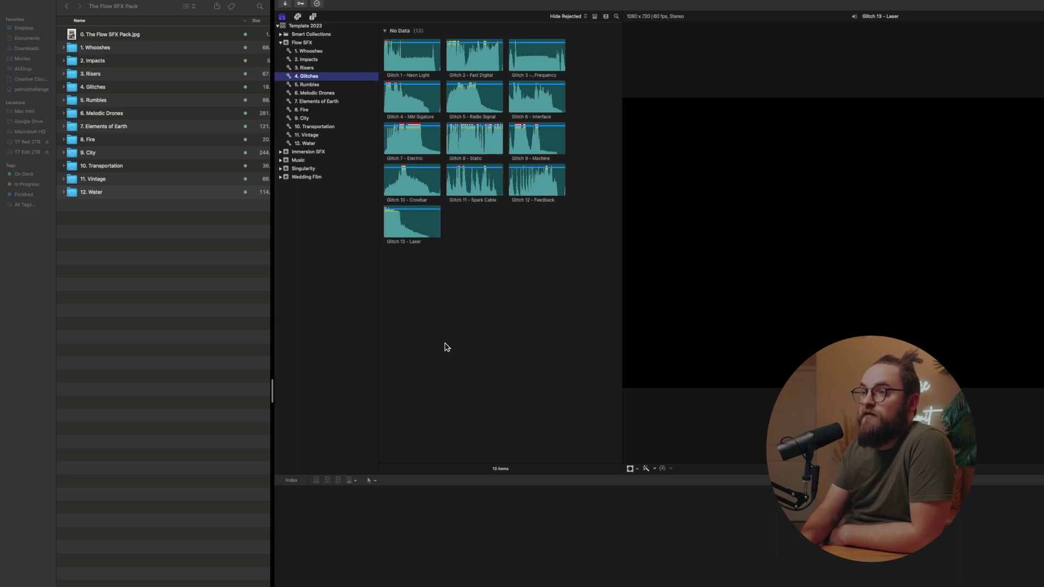
click(282, 44)
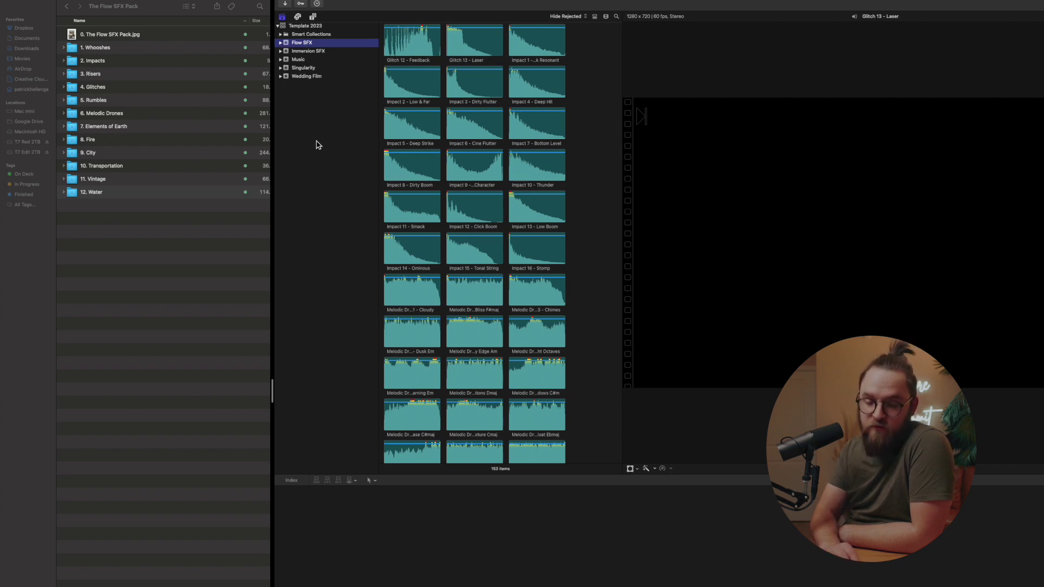
- Return the source file browser to the SFX folder and create a new event named Anticipation SFX in the Template 2023 library
click(67, 8)
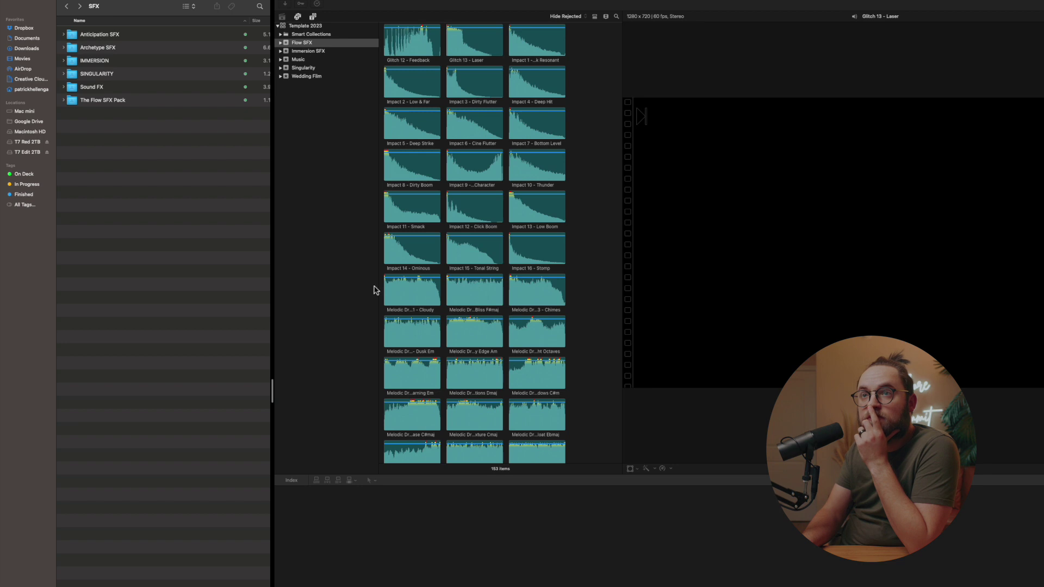
click(325, 248)
right_click(325, 245)
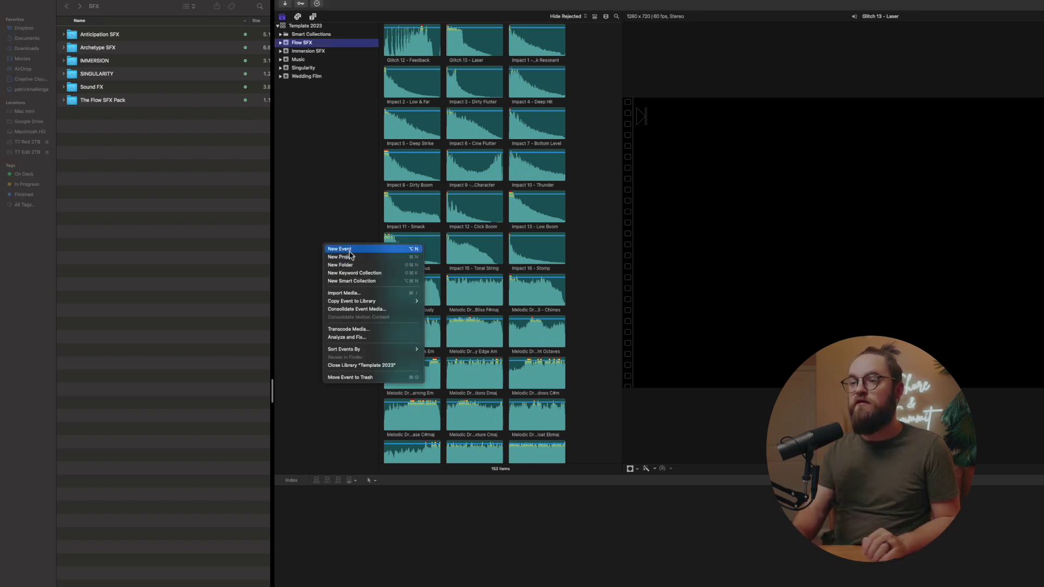
click(349, 250)
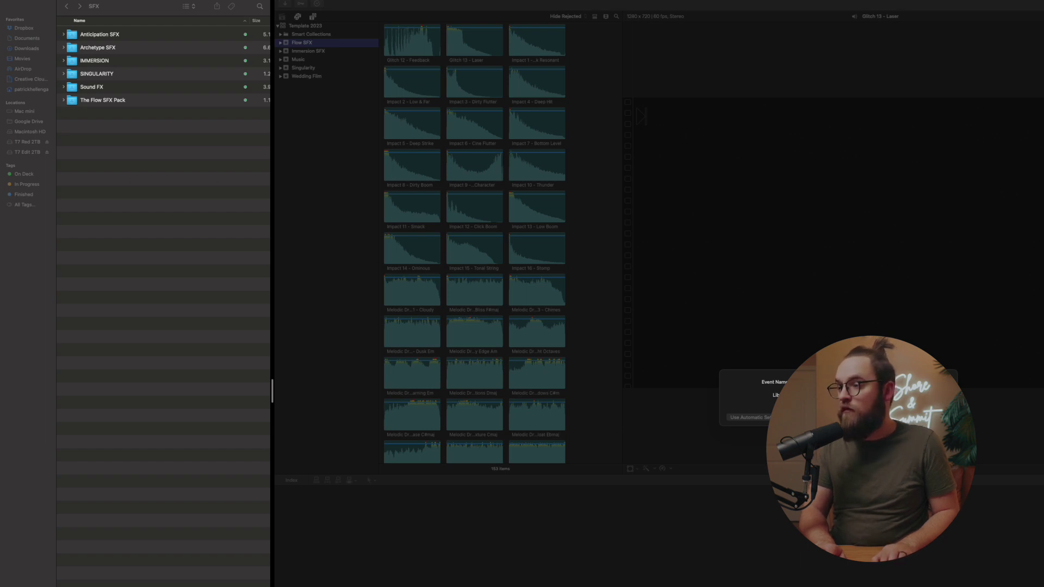
key(Return)
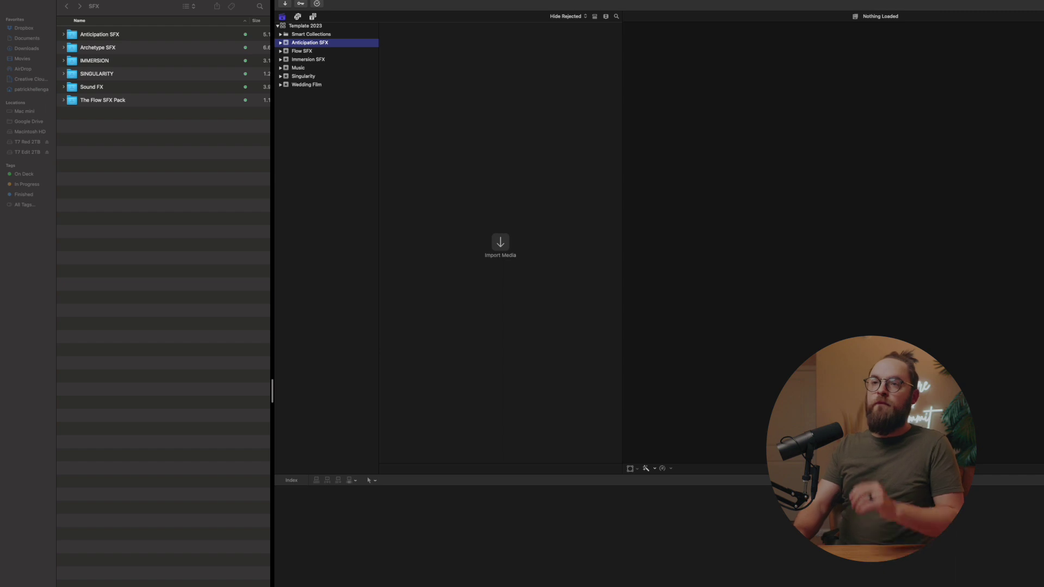
- Examine the Anticipation SFX source folder by expanding it and its folders 01 - Risers through 05 - Atmospheres
click(145, 37)
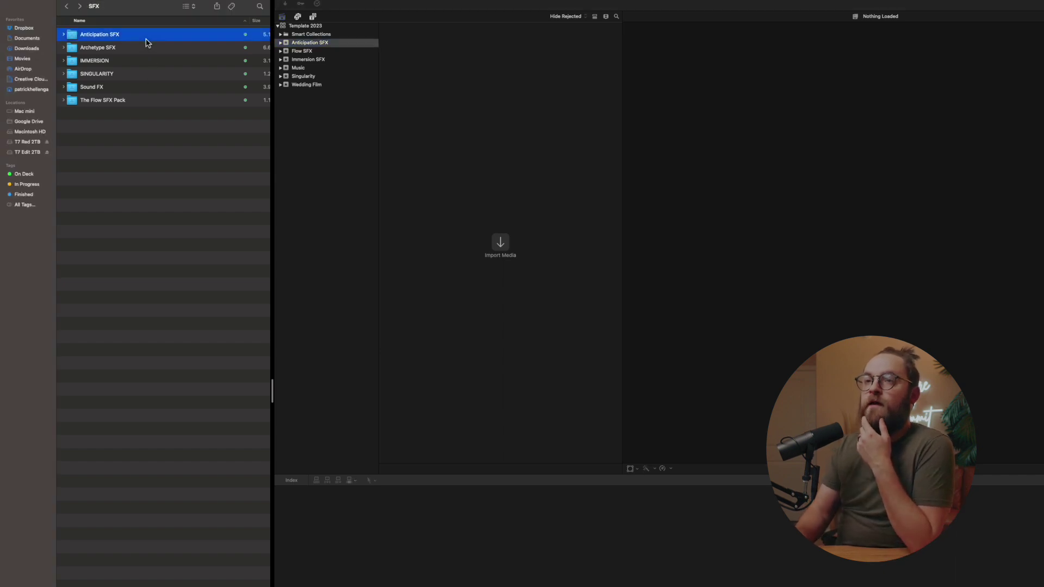
key(Right)
key(Down)
key(Down)
key(Down)
key(Down)
key(Down)
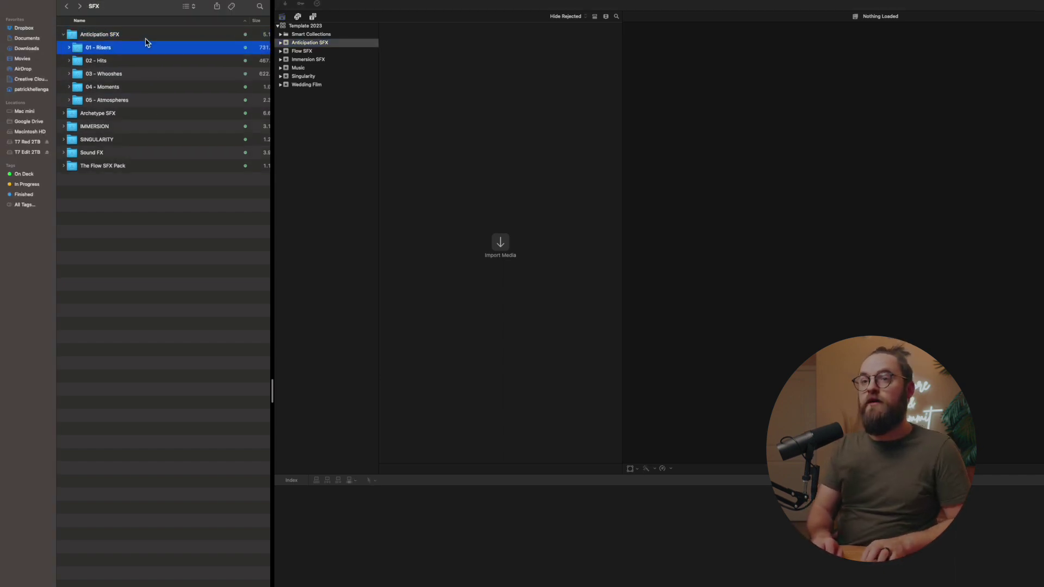
key(Right)
key(Up)
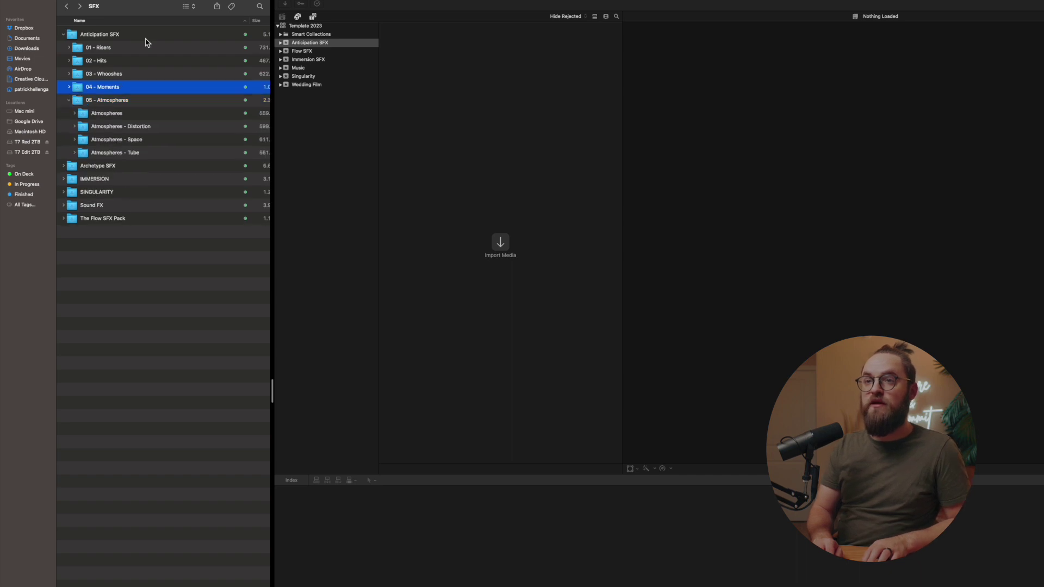
key(Right)
key(Up)
key(Right)
key(Up)
key(Right)
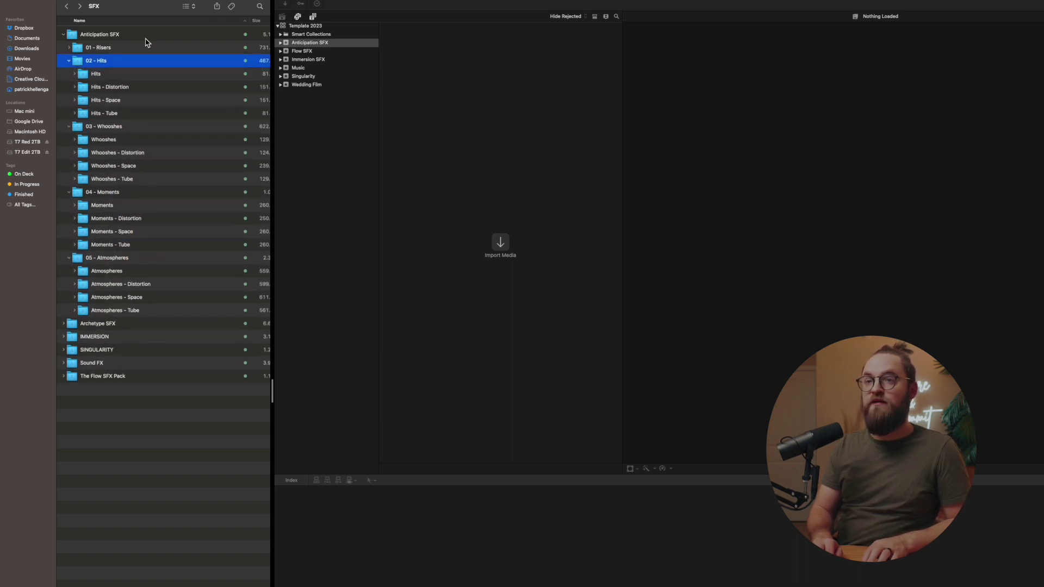
key(Up)
key(Right)
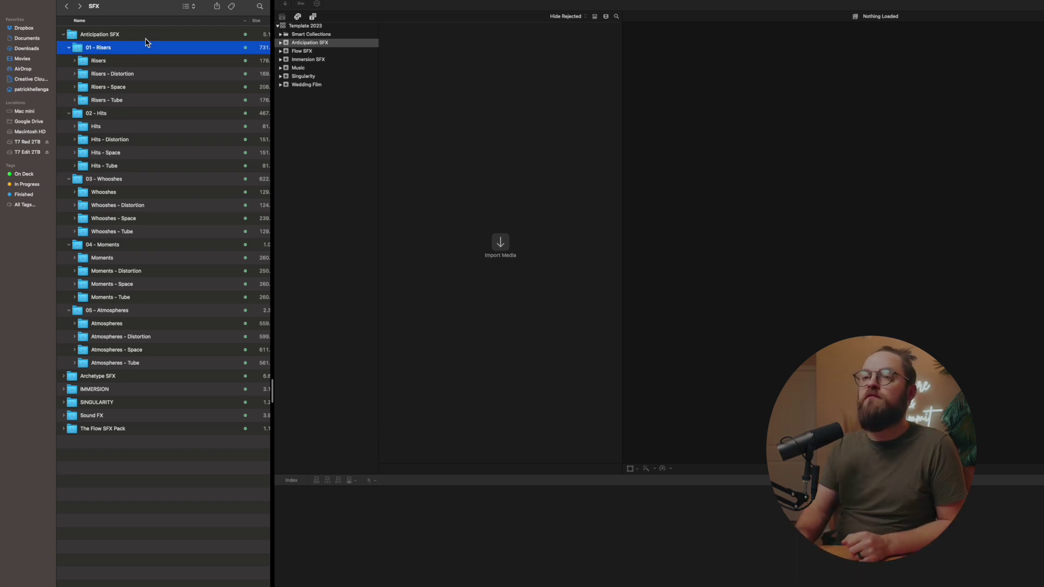
- Check the Risers subfolder for nested folders and highlight the source folders from 01 - Risers to Atmospheres - Tube
click(124, 63)
key(Right)
key(Left)
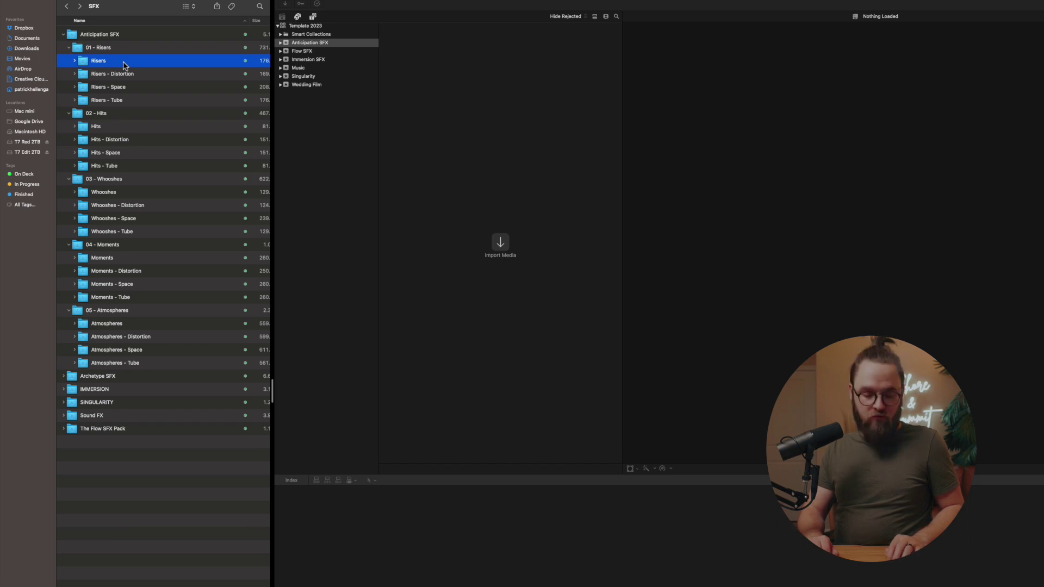
key(shift+Down)
key(shift+Down)
key(shift+Down)
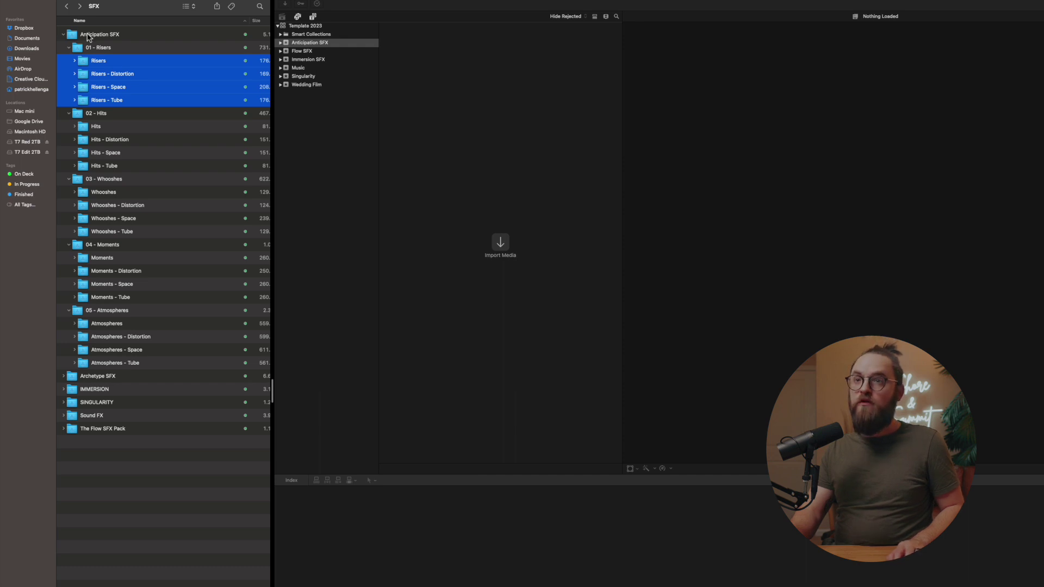
click(100, 48)
shift+click(118, 368)
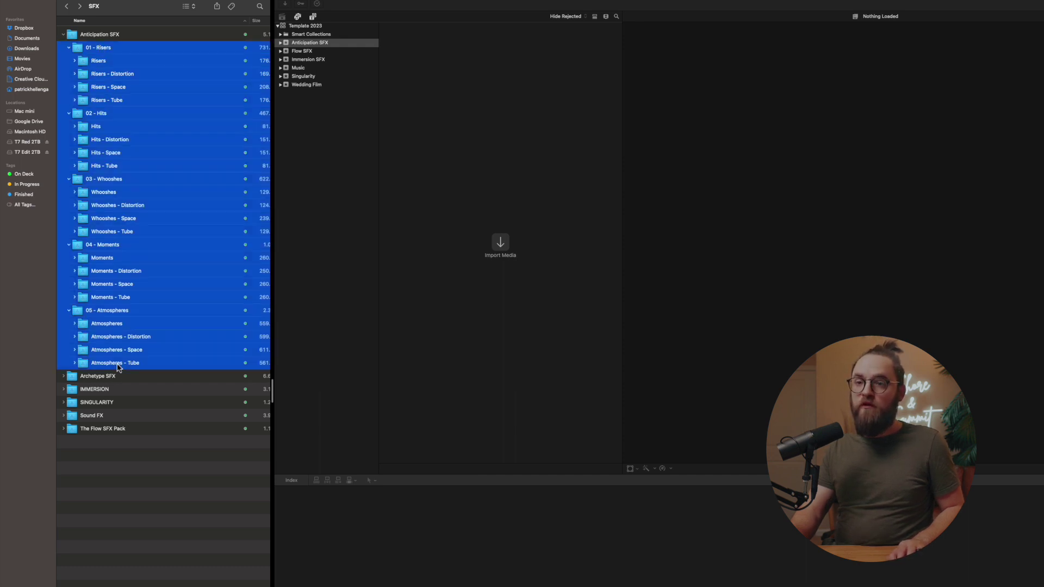
- Start a media import into the Anticipation SFX event and open the Anticipation SFX source folder
click(321, 176)
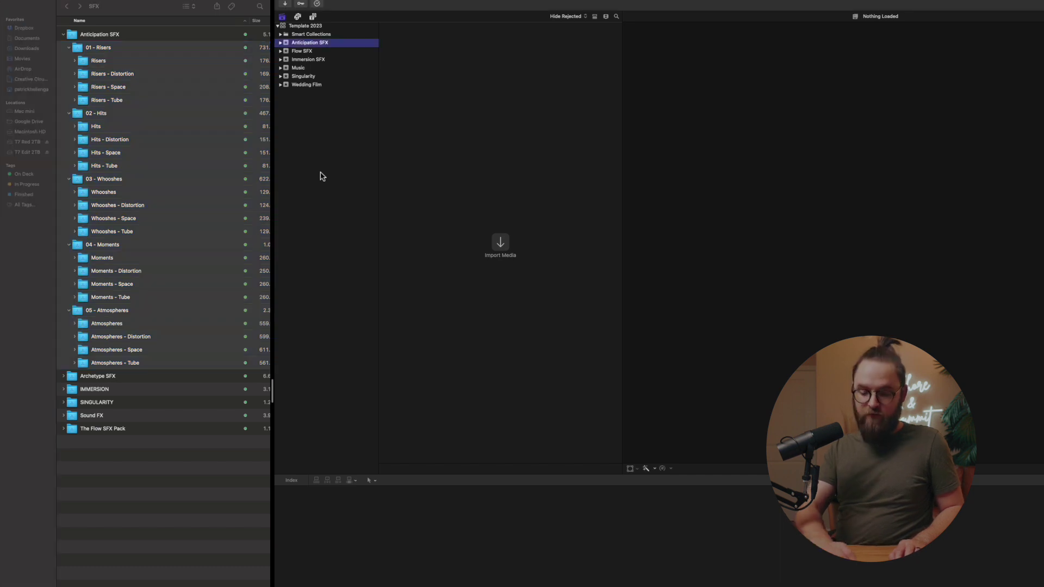
key(super+i)
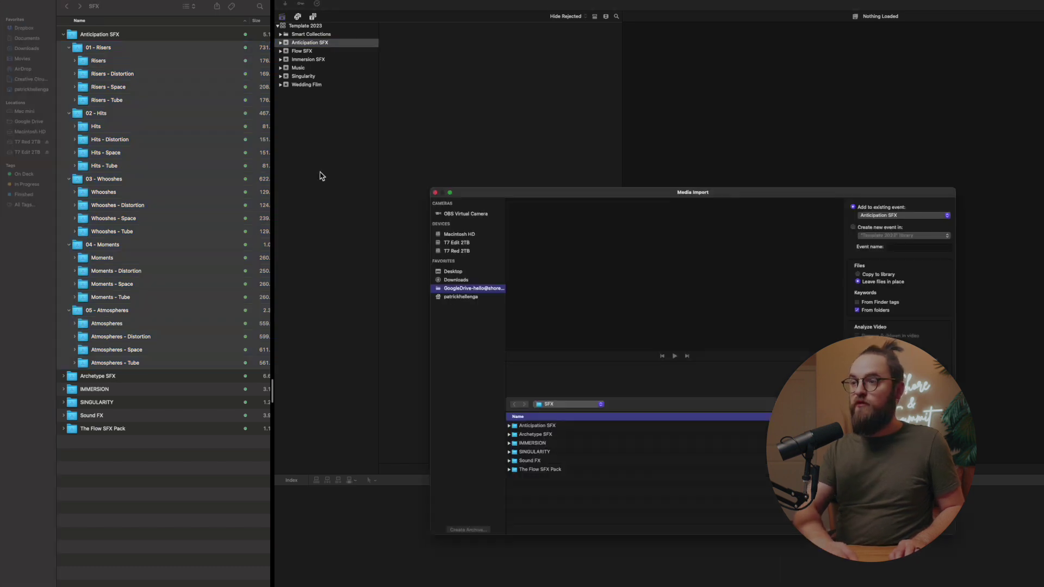
double_click(537, 427)
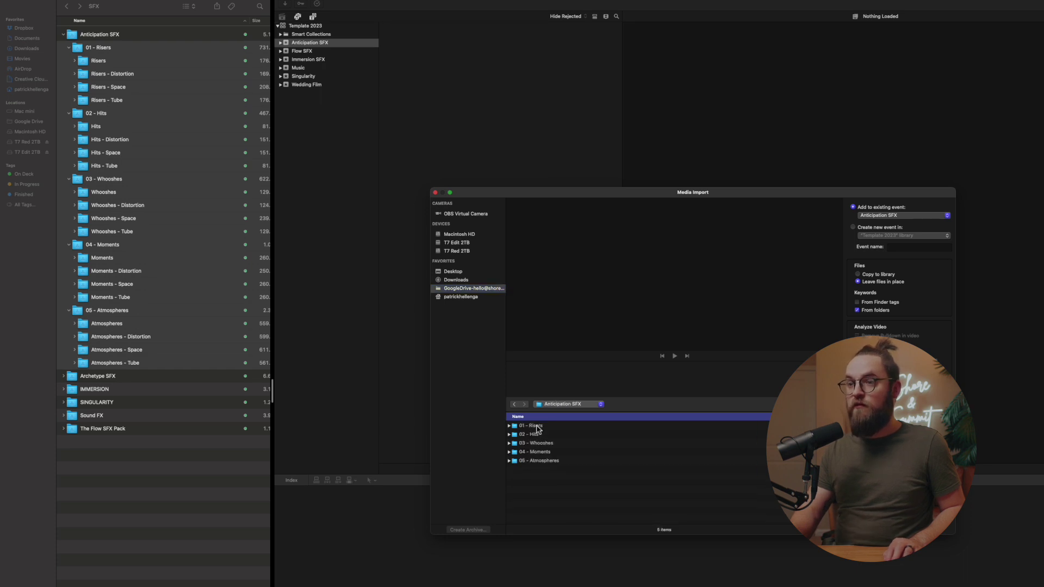
- Expand the folders from 05 - Atmospheres up to 01 - Risers in the import list to reveal their subfolders
click(552, 460)
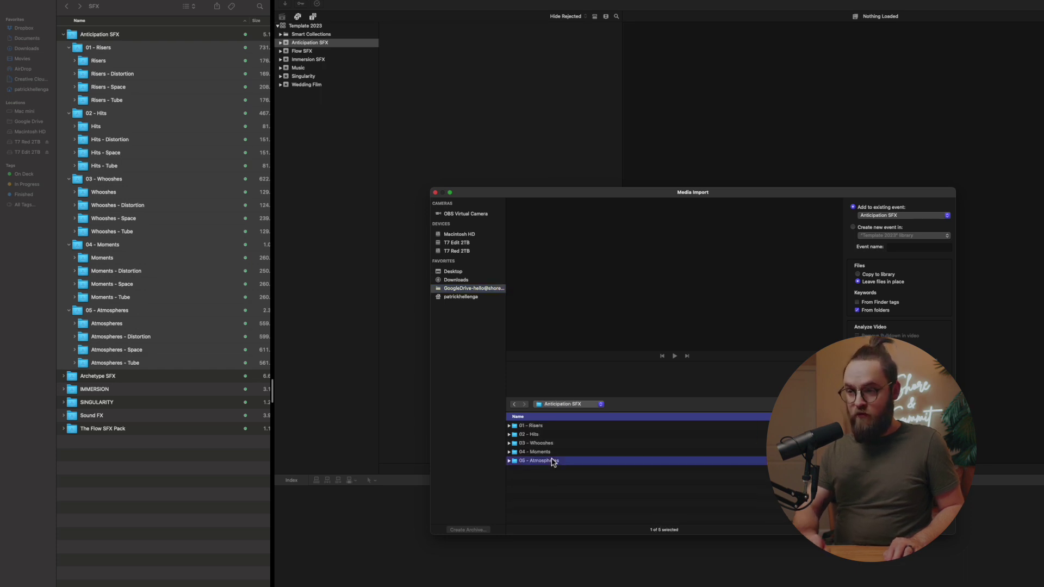
key(Right)
key(Up)
key(Right)
key(Up)
key(Right)
key(Up)
key(Right)
key(Up)
key(Right)
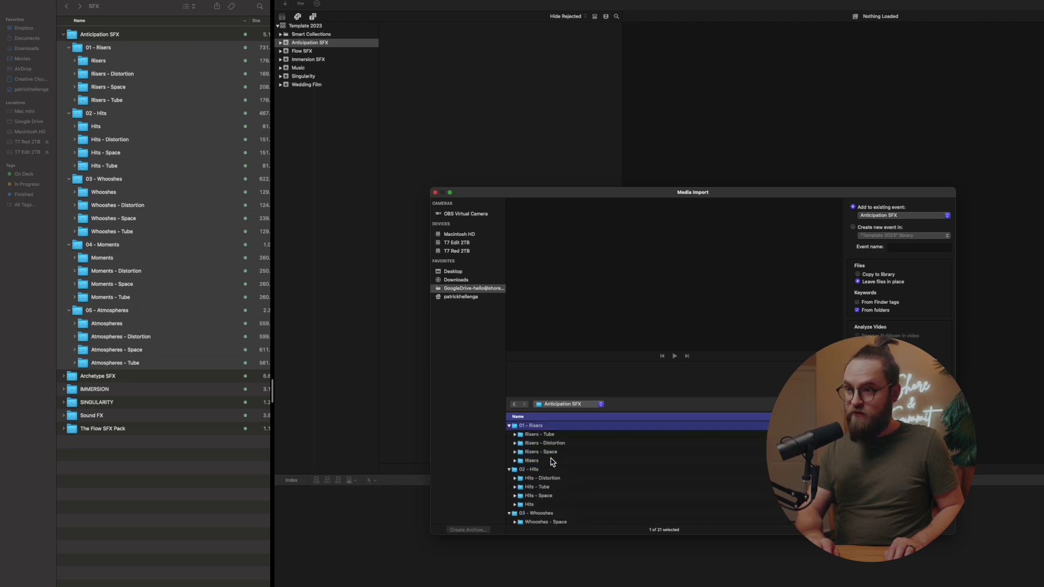
- Select all listed import folders, excluding the parent folders 01 - Risers, 02 - Hits and 03 - Whooshes
key(super+a)
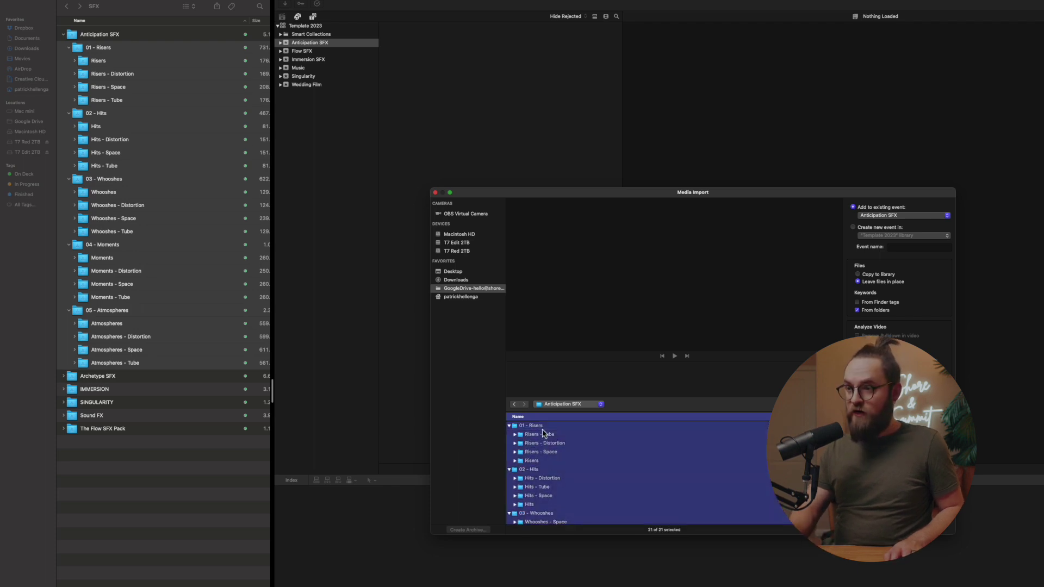
super+click(543, 429)
super+click(542, 470)
scroll(542, 469, down, 3)
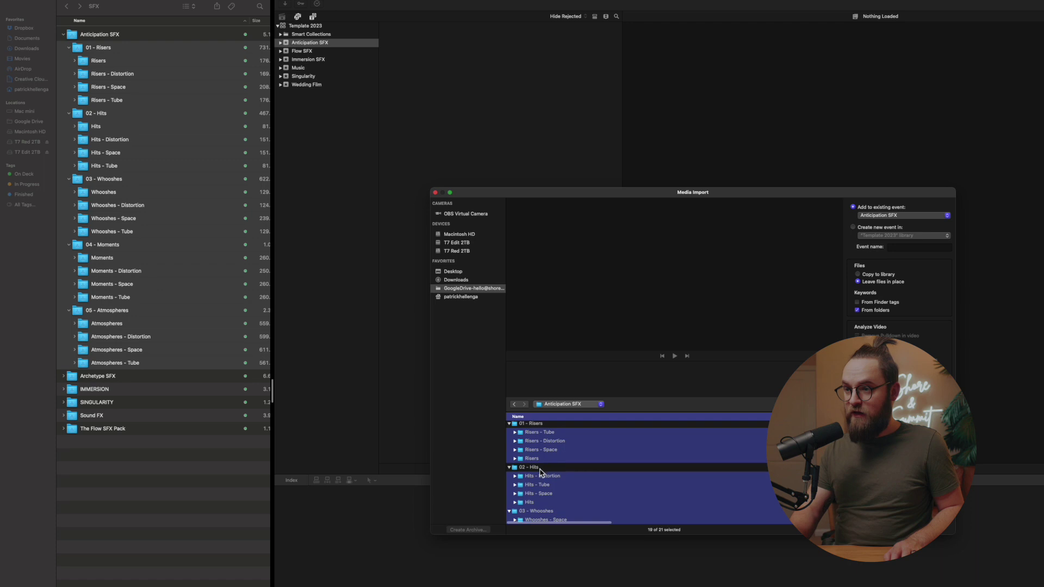
super+click(543, 459)
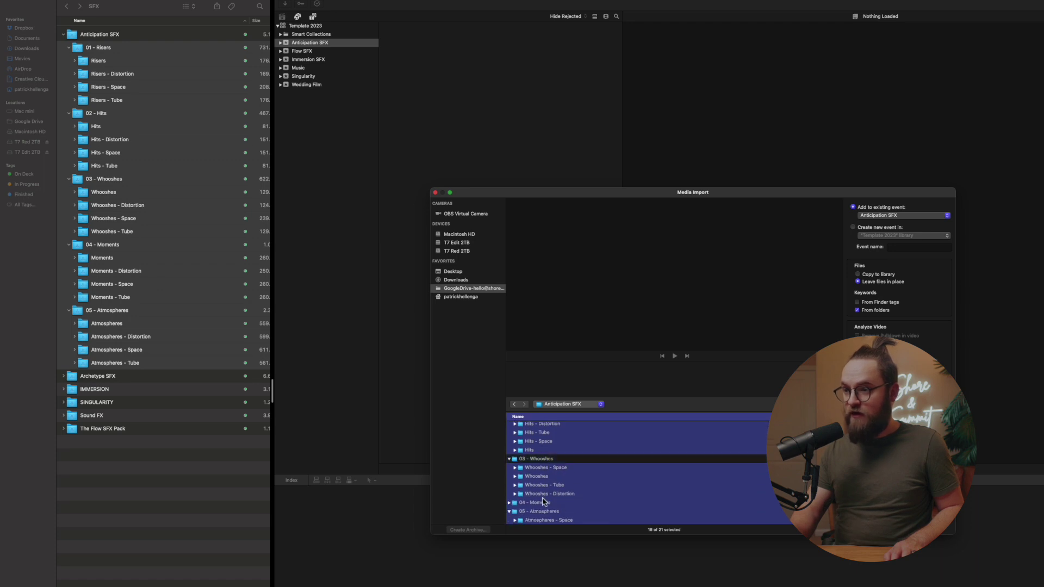
- Expand 04 - Moments and add its four subfolders to the import selection, excluding the parent folders 04 - Moments and 05 - Atmospheres
click(510, 503)
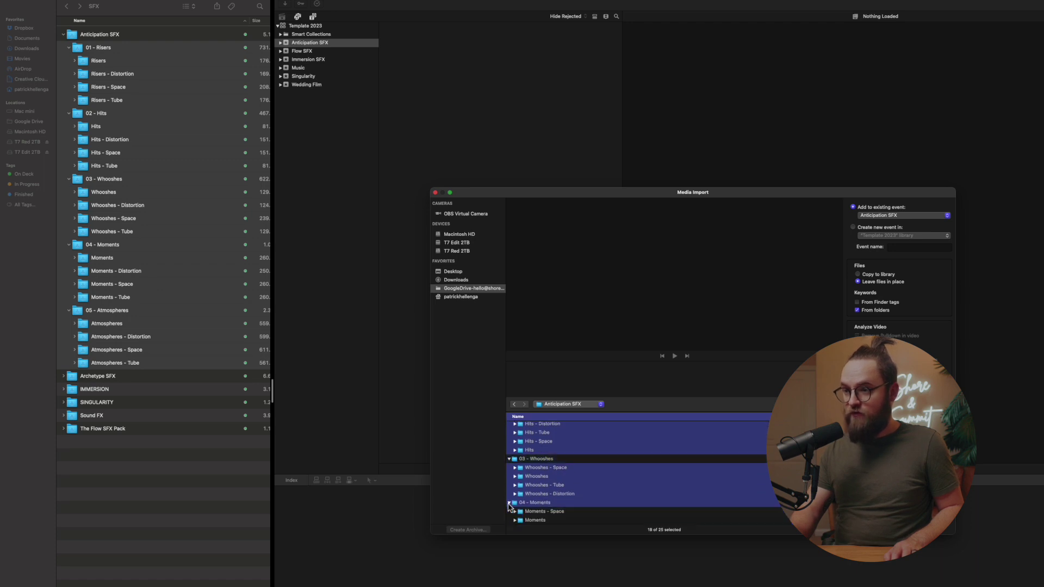
super+click(538, 503)
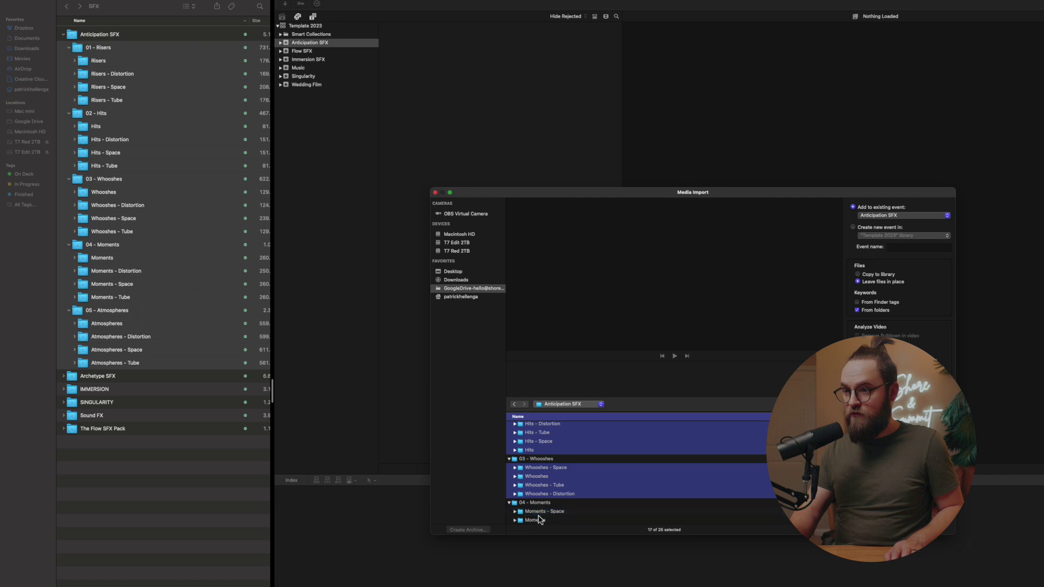
scroll(538, 517, down, 1)
scroll(538, 517, down, 3)
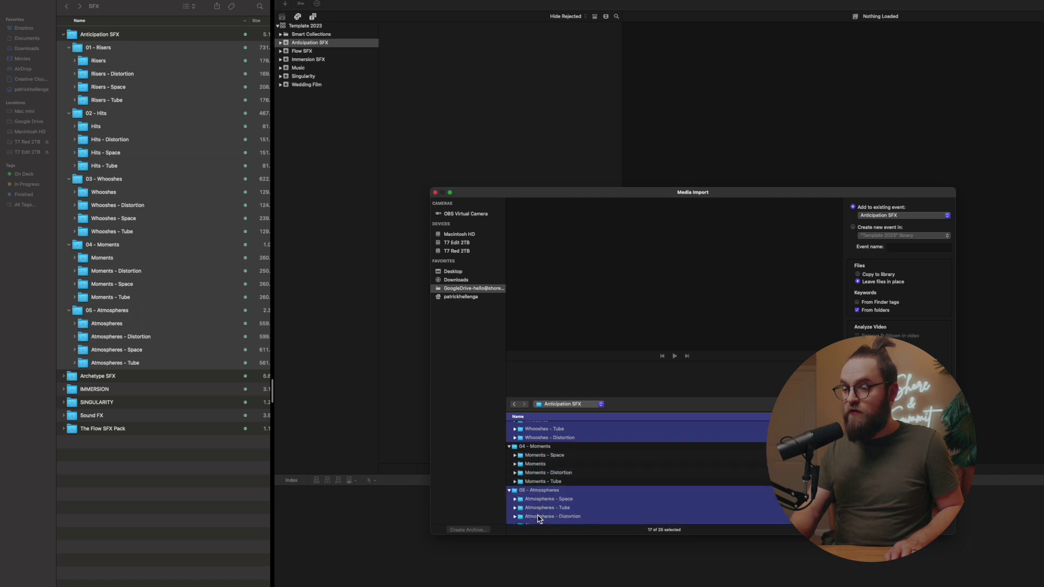
super+click(544, 482)
super+click(544, 473)
super+click(544, 464)
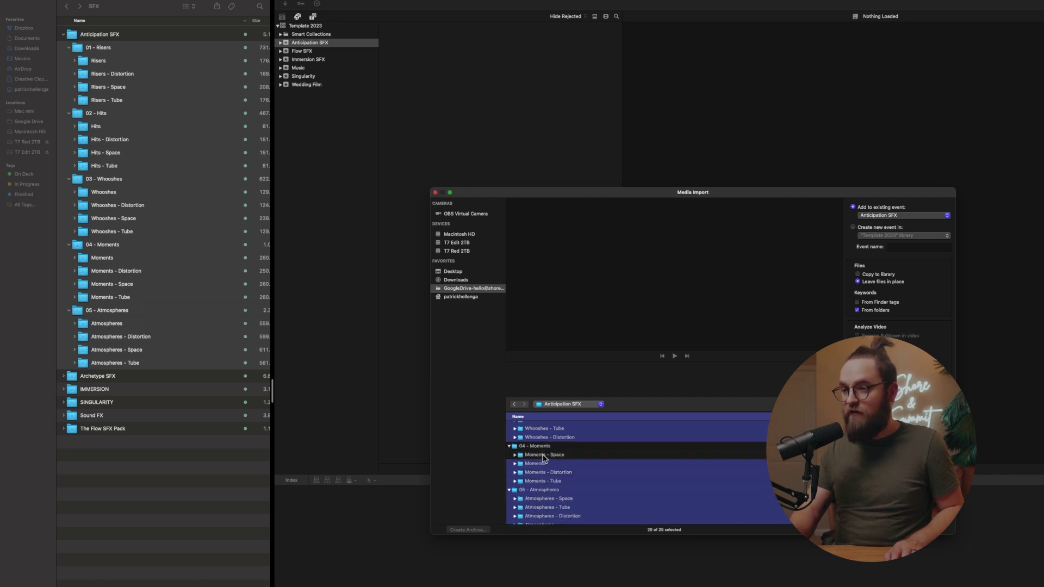
super+click(543, 455)
super+click(544, 491)
scroll(543, 490, up, 5)
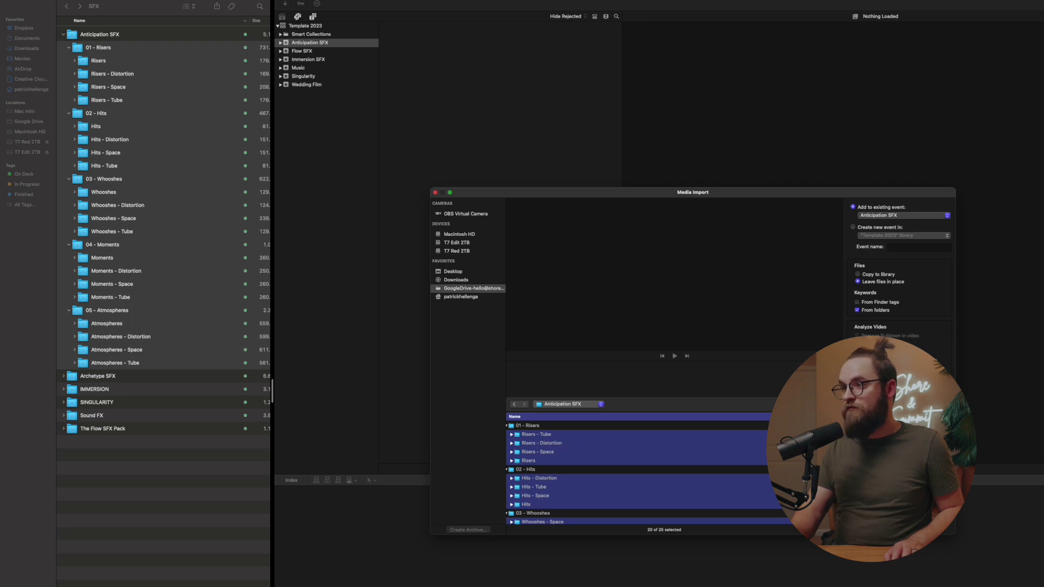
- Import the selected folders into the Anticipation SFX event and expand the event to show its keyword collections
key(super+Tab)
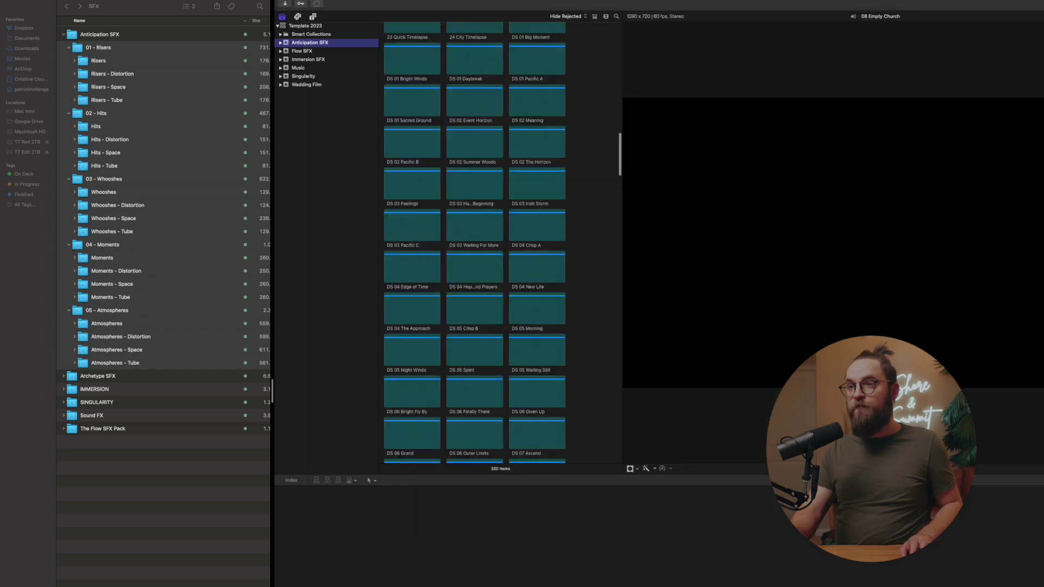
scroll(475, 245, down, 10)
click(281, 43)
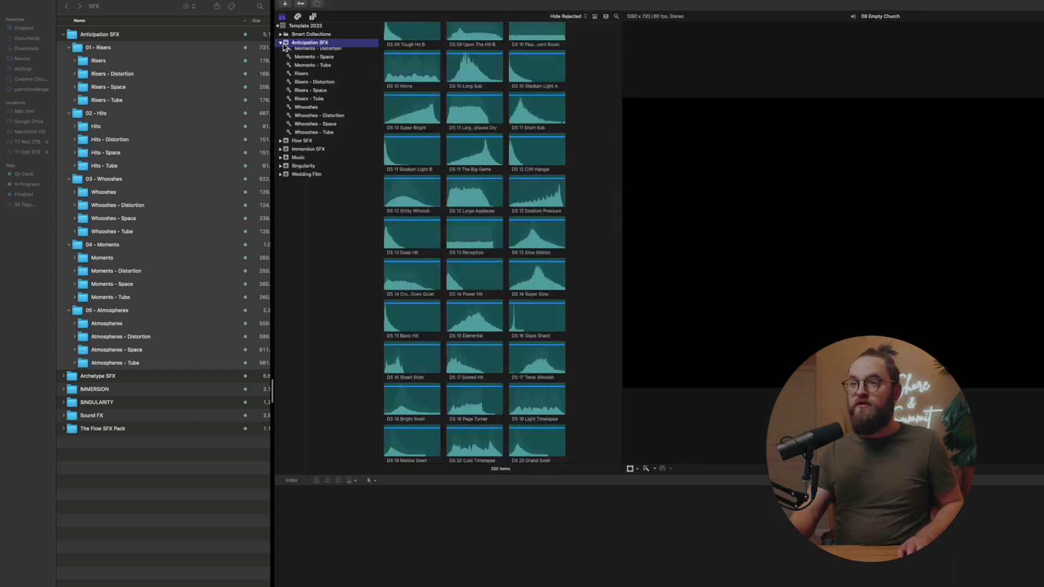
- Create a folder named "1. Risers" in the Anticipation SFX event
key(super+shift+n)
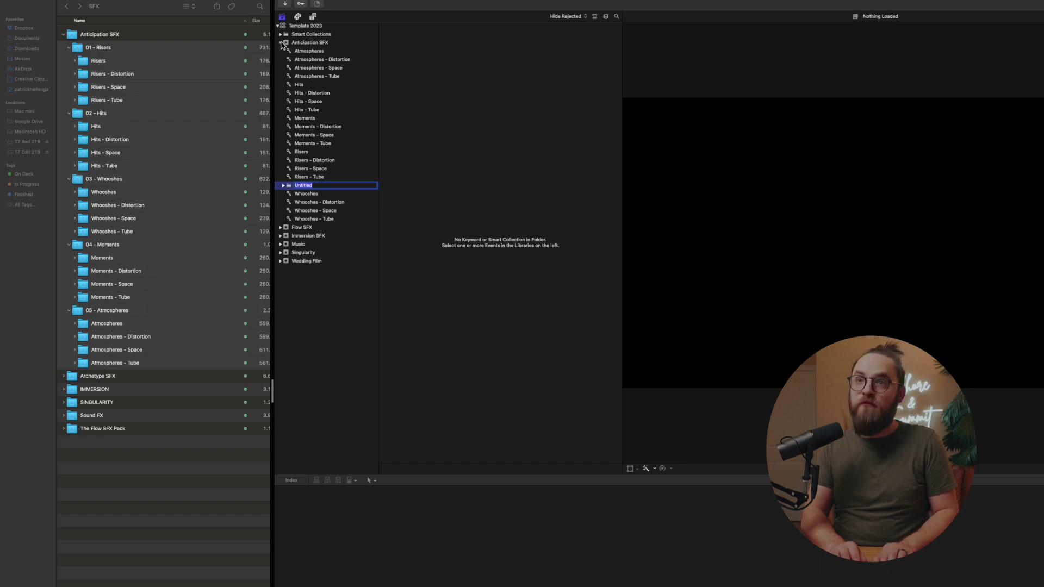
text(1. Risers)
key(Return)
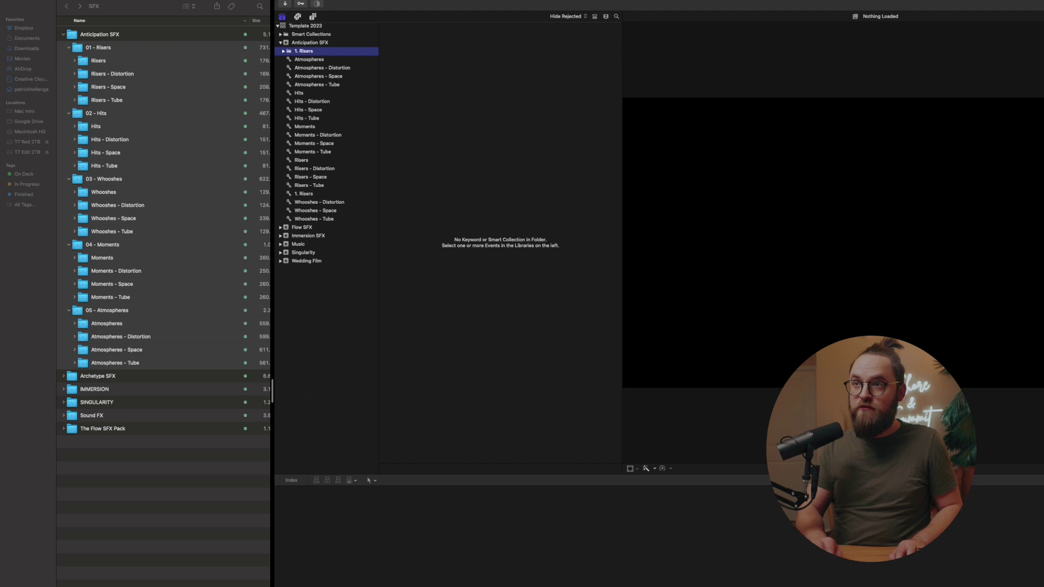
- Move the Risers, Risers - Distortion, Risers - Space and Risers - Tube keyword collections into the 1. Risers folder
click(314, 161)
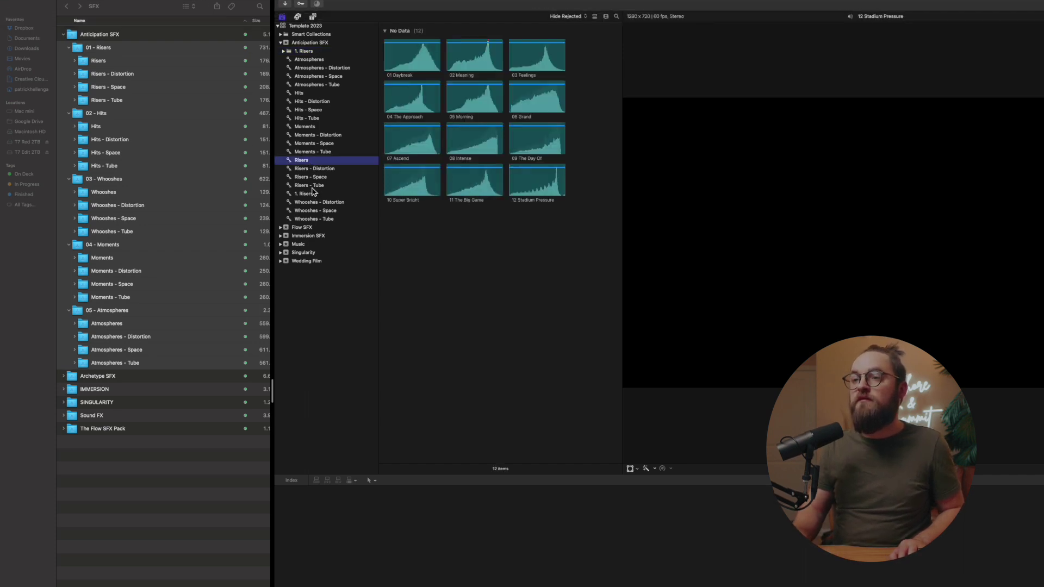
shift+click(313, 186)
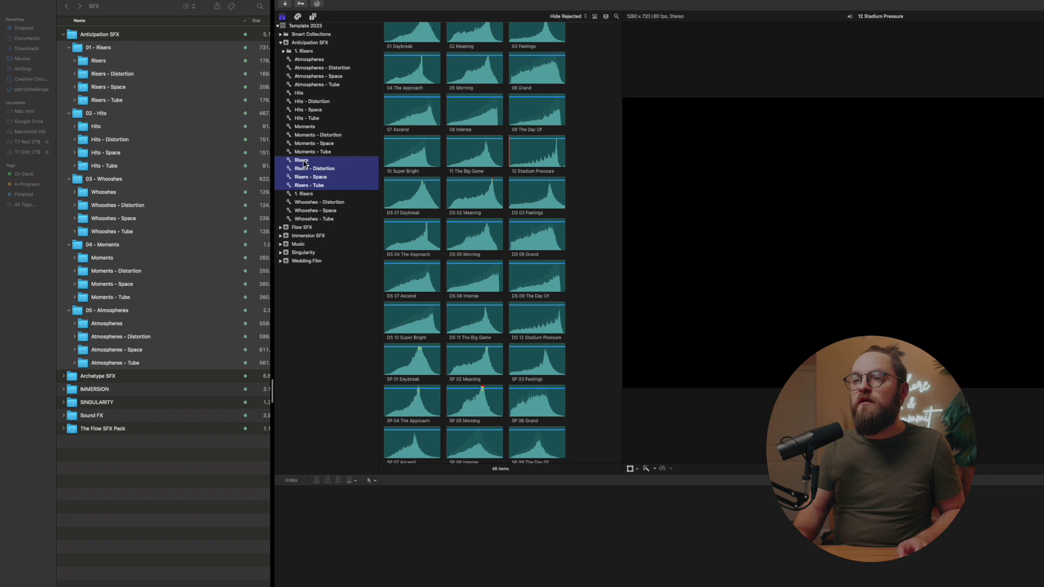
drag(304, 164, 304, 53)
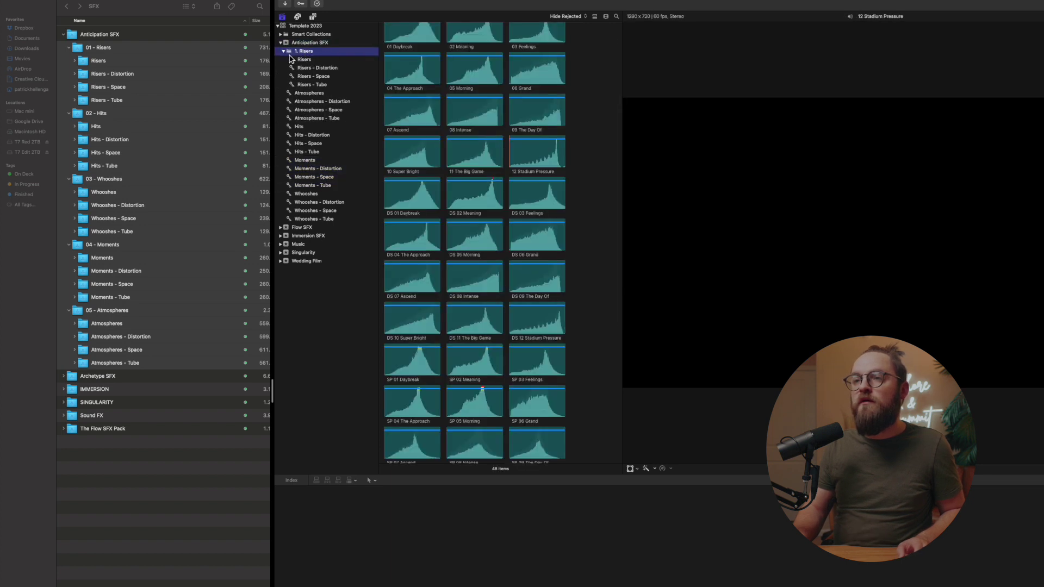
click(284, 52)
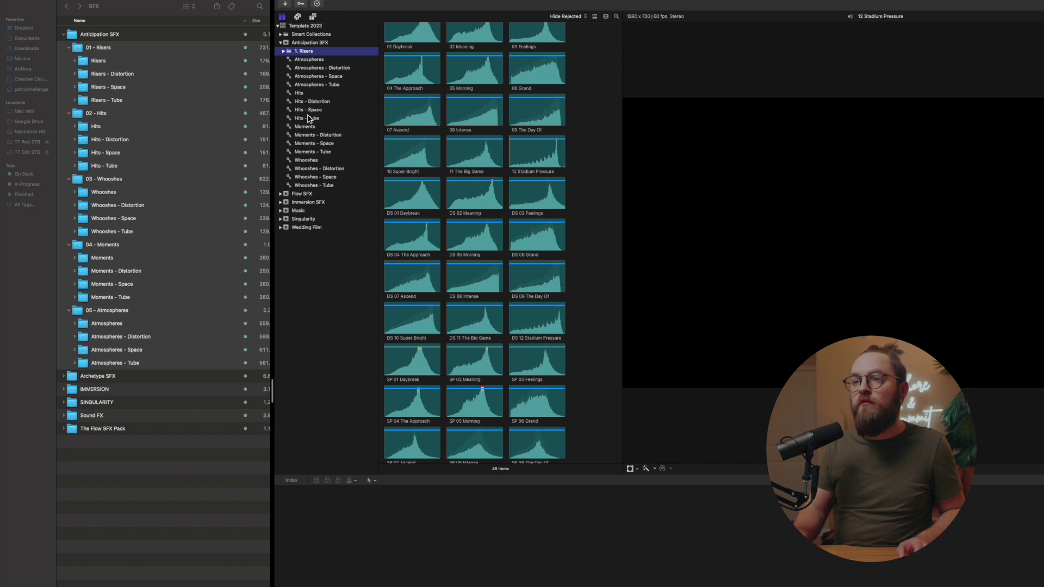
click(283, 52)
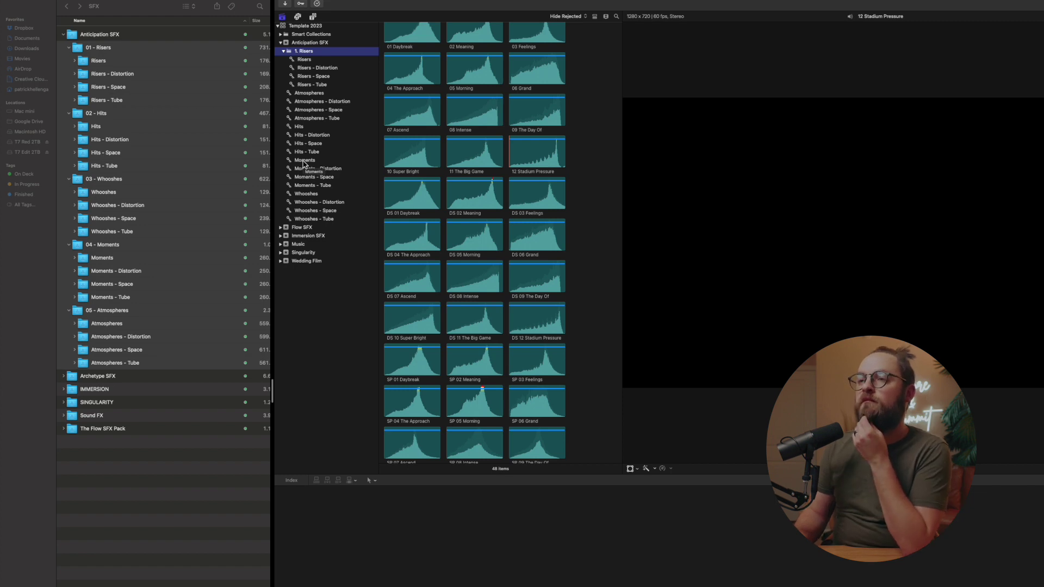
- Create a folder named "2. Hits" in the Anticipation SFX event
click(308, 43)
key(super+shift+n)
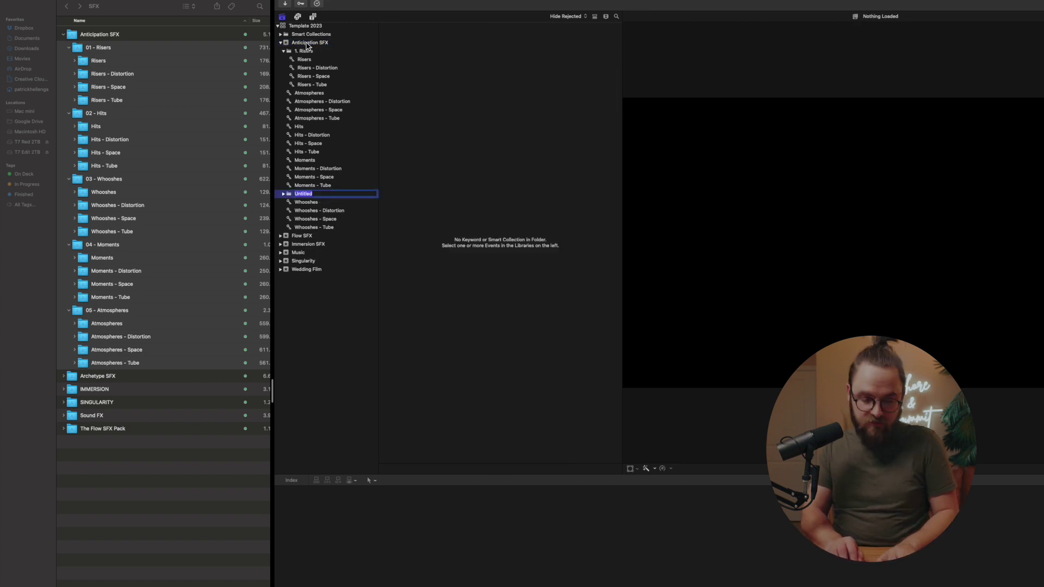
text(2. Hits)
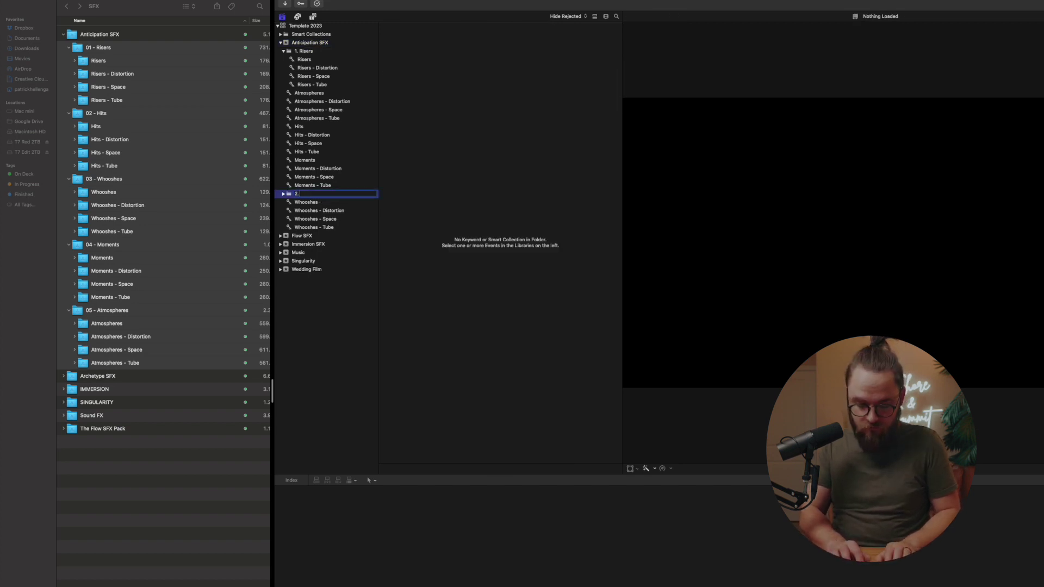
key(Return)
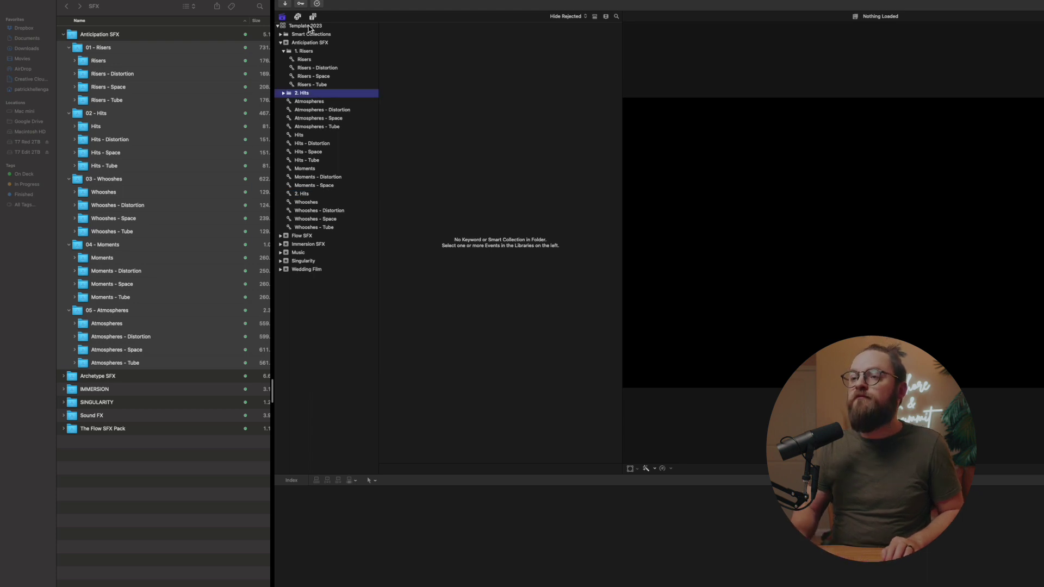
- Select the Hits keyword collection in the Anticipation SFX event as the first one for the 2. Hits folder
click(299, 136)
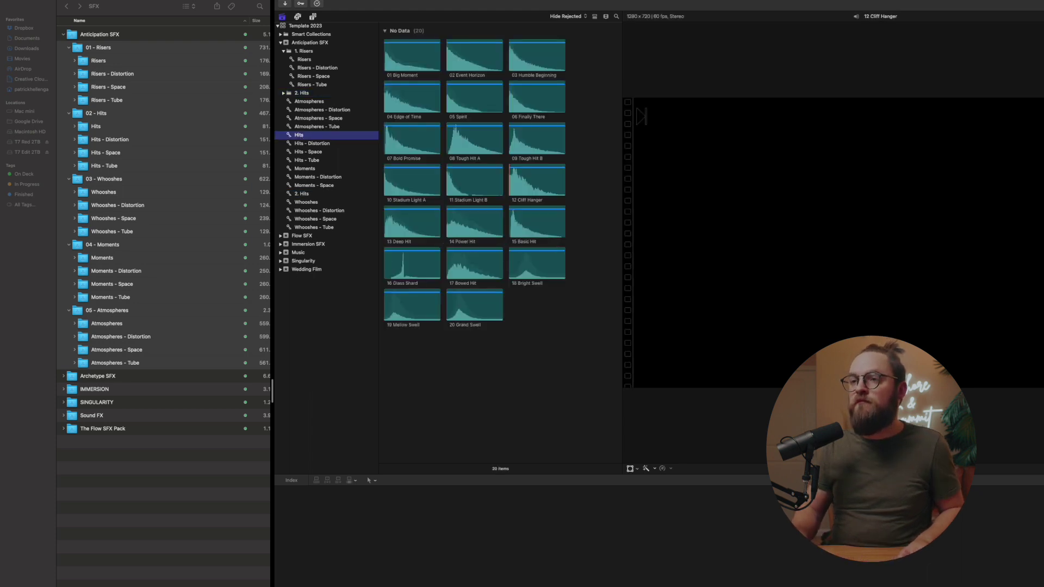
- Move the Hits, Distortion, Space and Tube keyword collections for Hits into the 2. Hits folder, then collapse the Hits and Risers folders
shift+click(309, 161)
drag(301, 139, 296, 95)
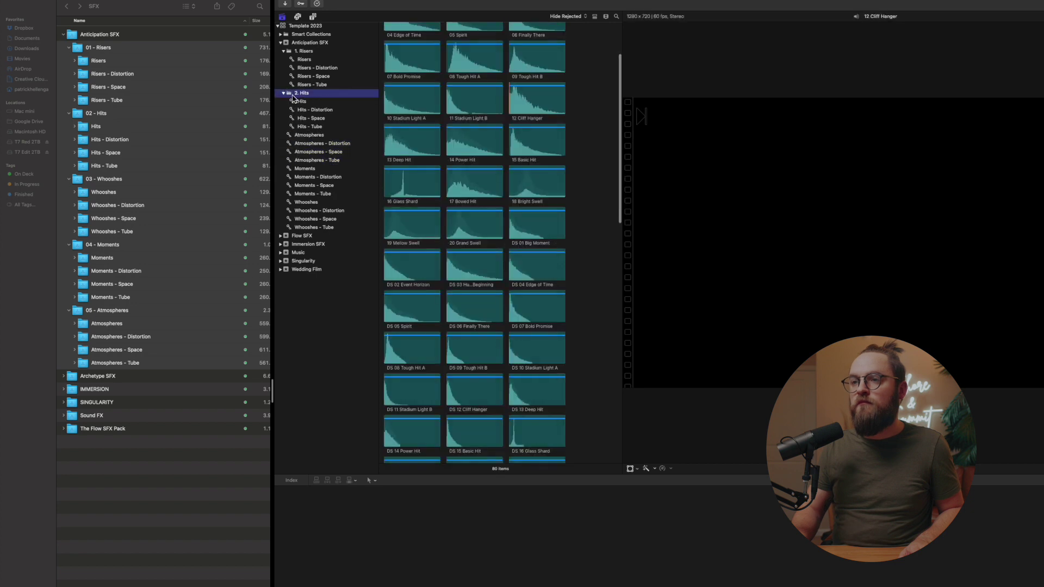
click(284, 94)
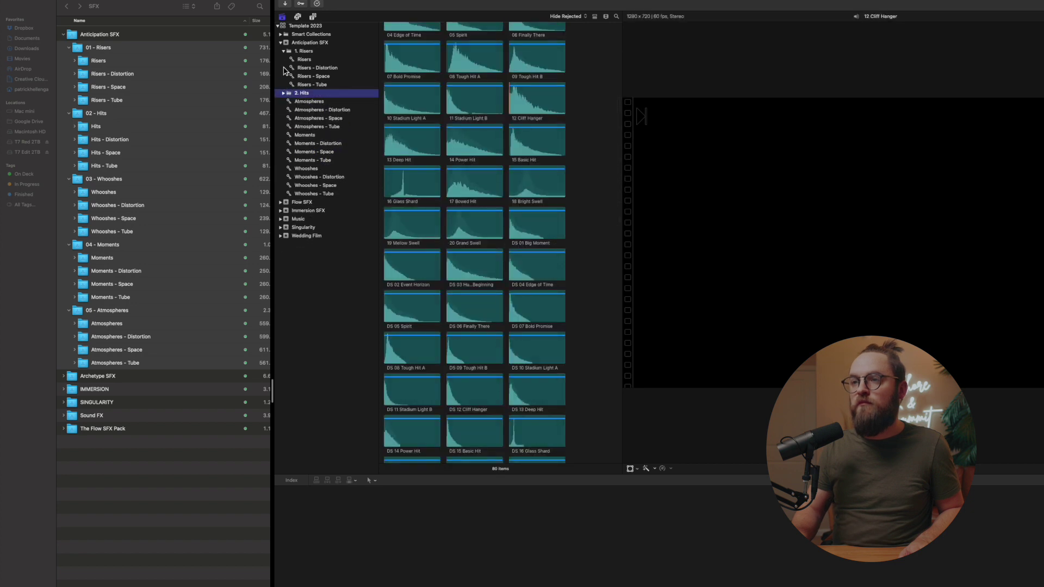
click(283, 51)
- Create a folder named 3. Whooshes in the Anticipation SFX event
click(305, 43)
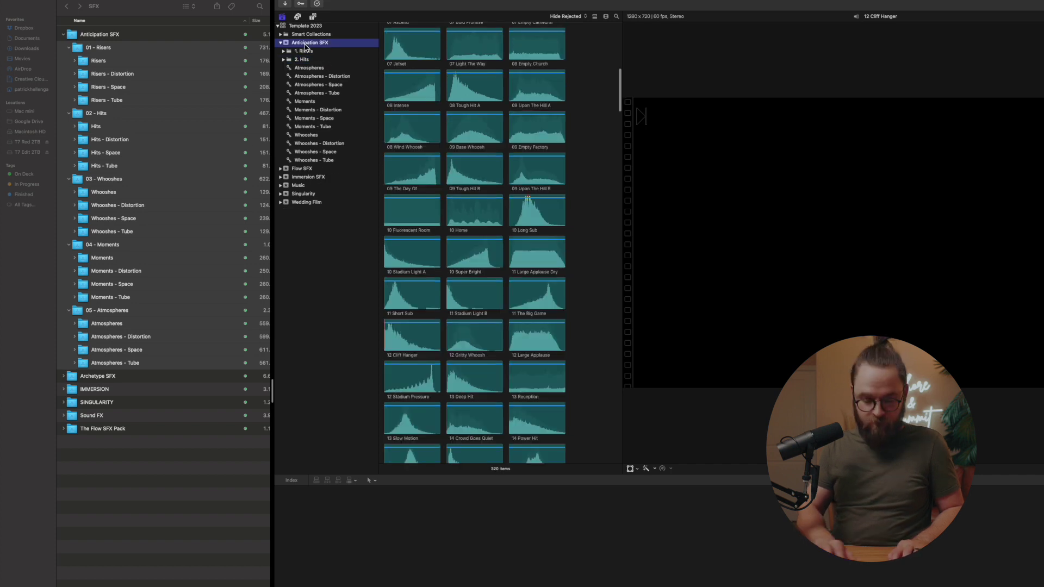
key(shift+super+n)
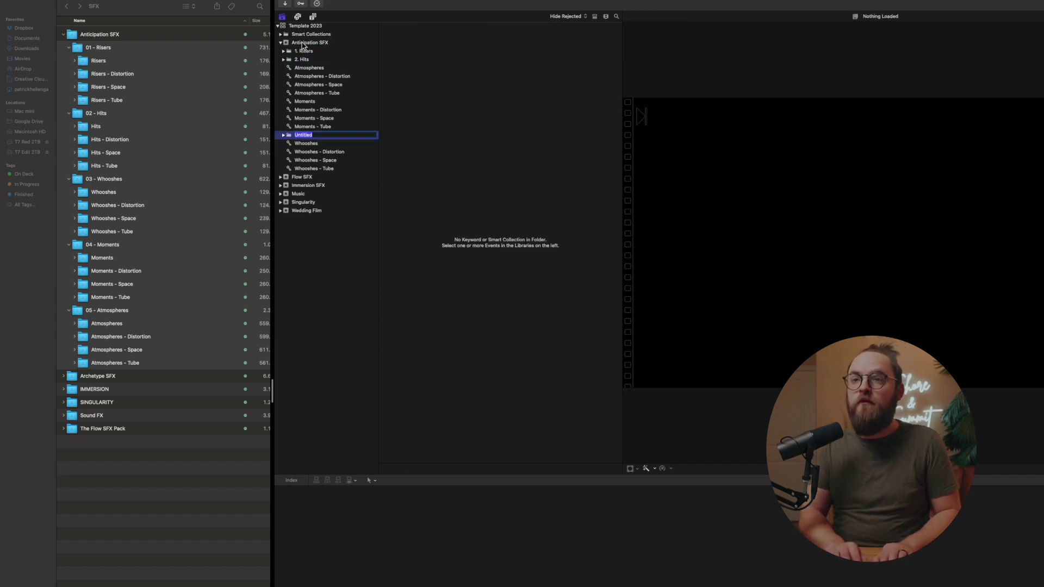
text(3. Whoo)
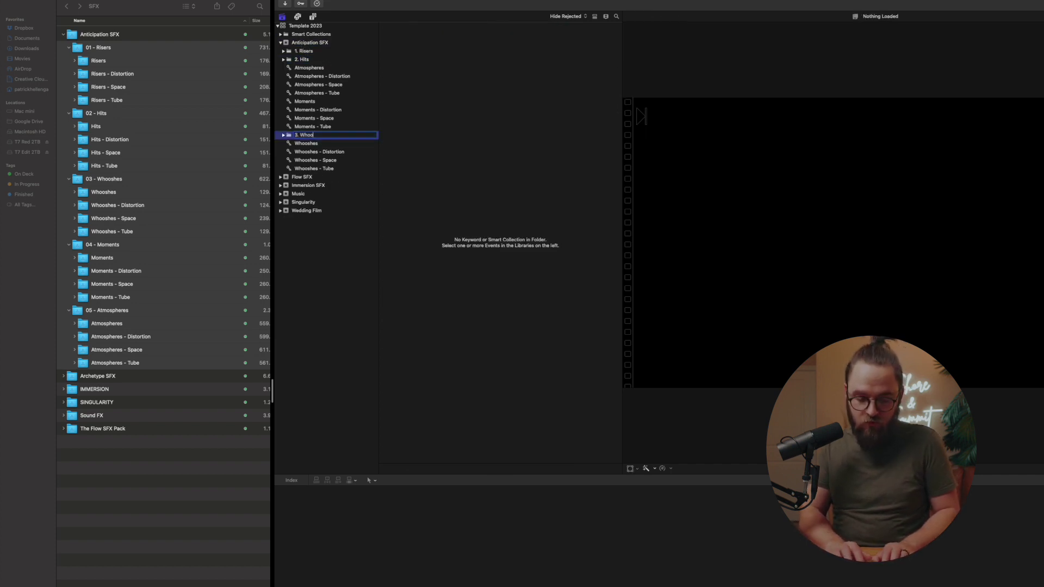
text(s)
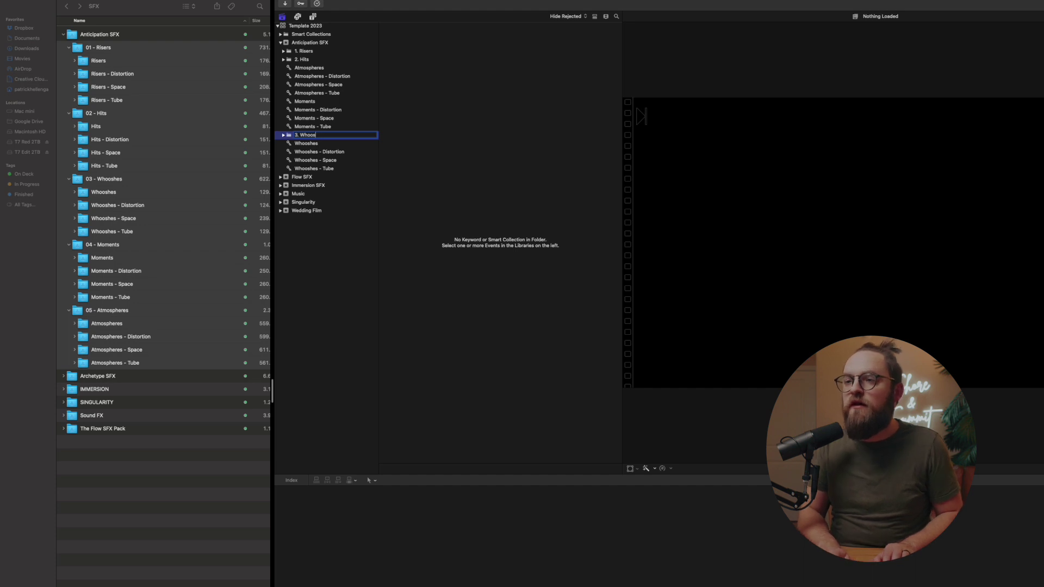
text(hes)
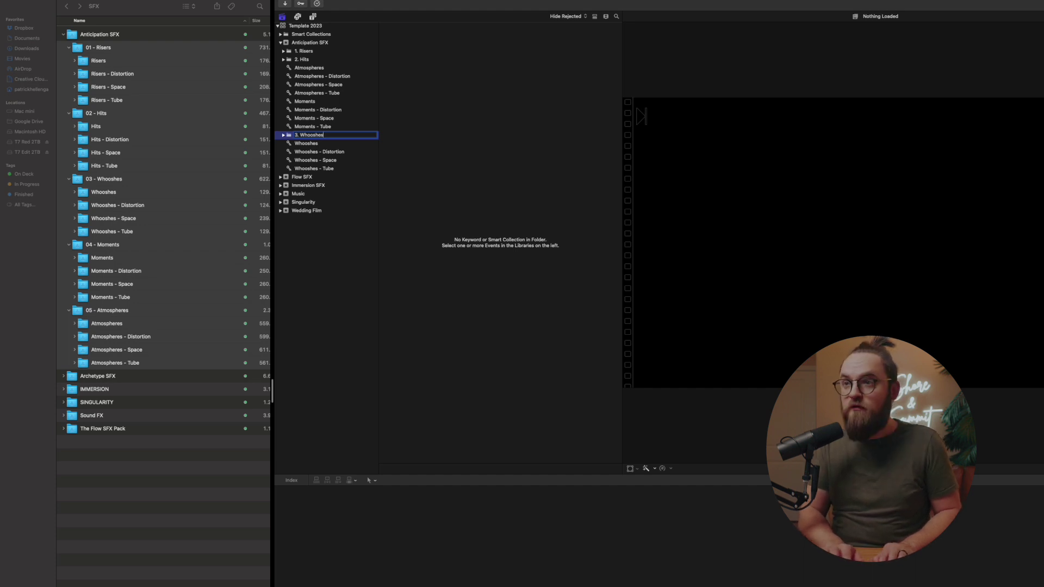
key(Return)
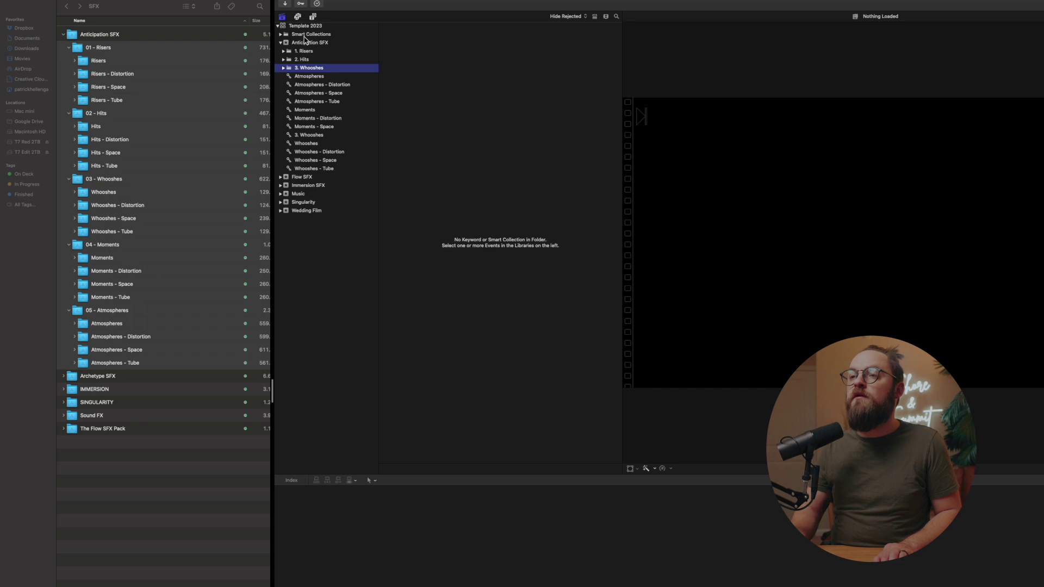
- Move all four Whooshes keyword collections into the 3. Whooshes folder and collapse it
key(Right)
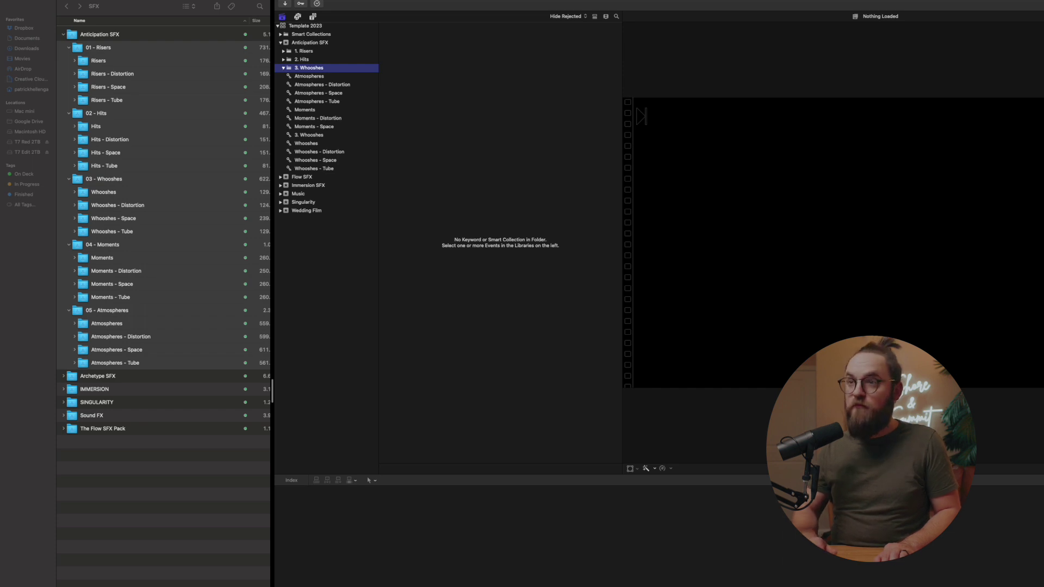
click(306, 144)
shift+click(315, 168)
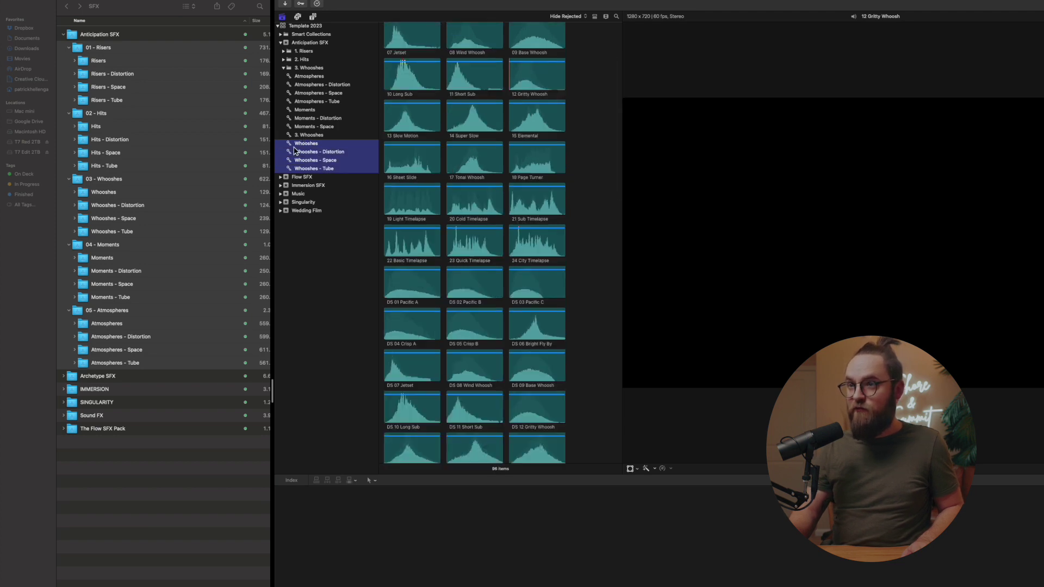
drag(293, 150, 299, 69)
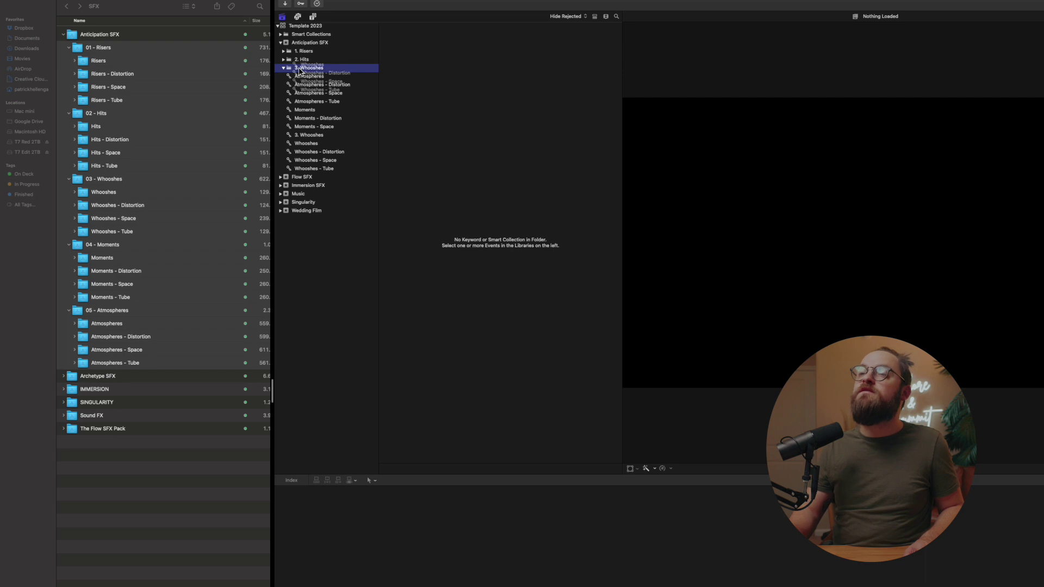
drag(298, 70, 299, 69)
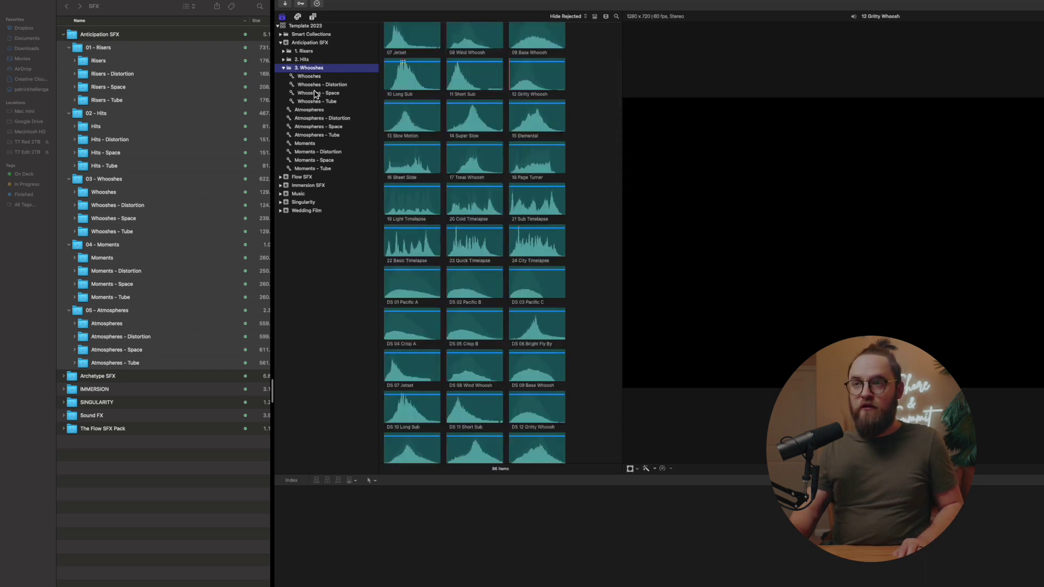
click(283, 68)
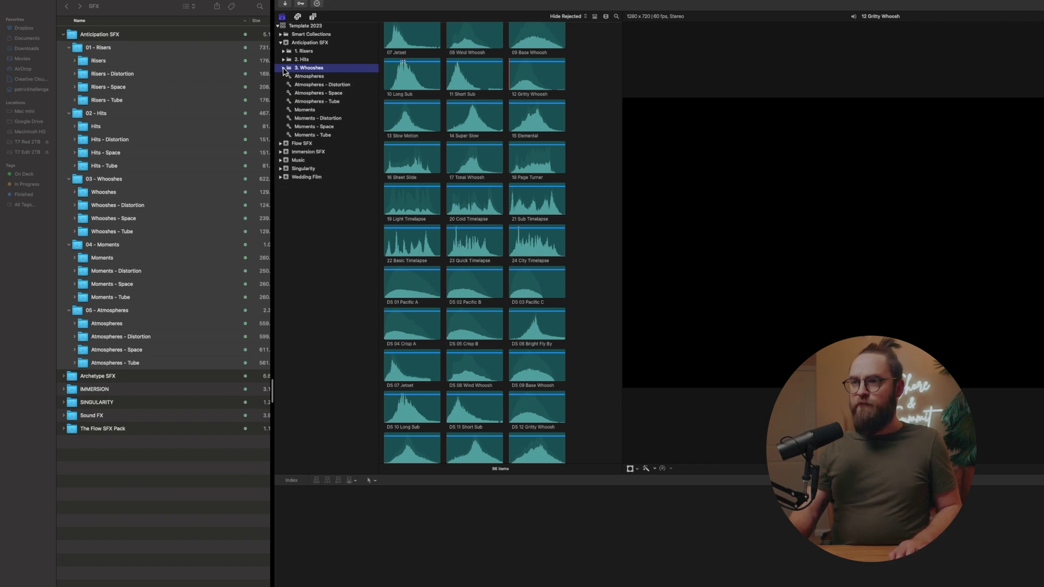
- Create a folder named 4. Moments in the Anticipation SFX event
click(302, 43)
key(super+shift+n)
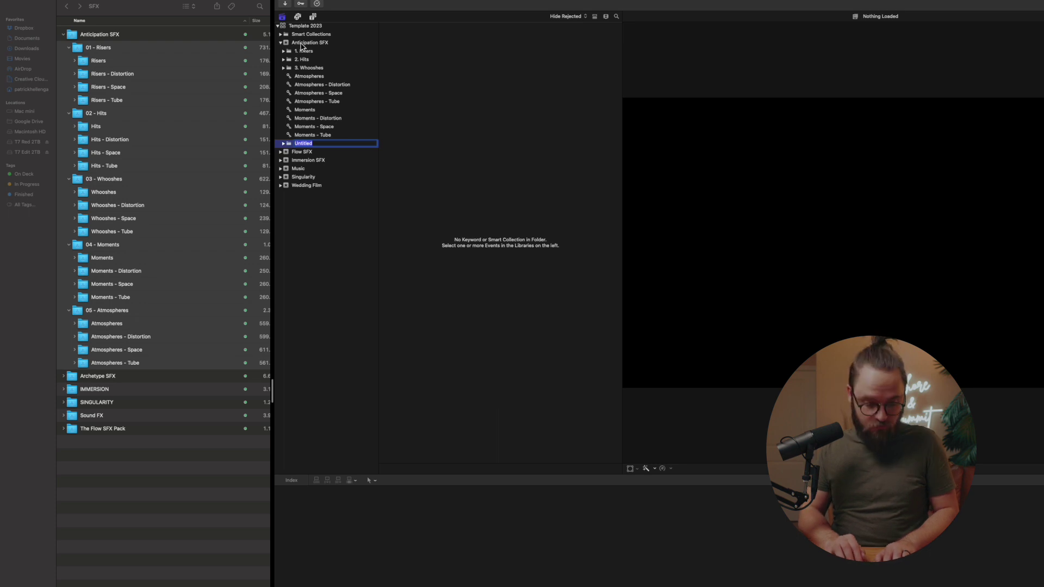
text(4. Moments)
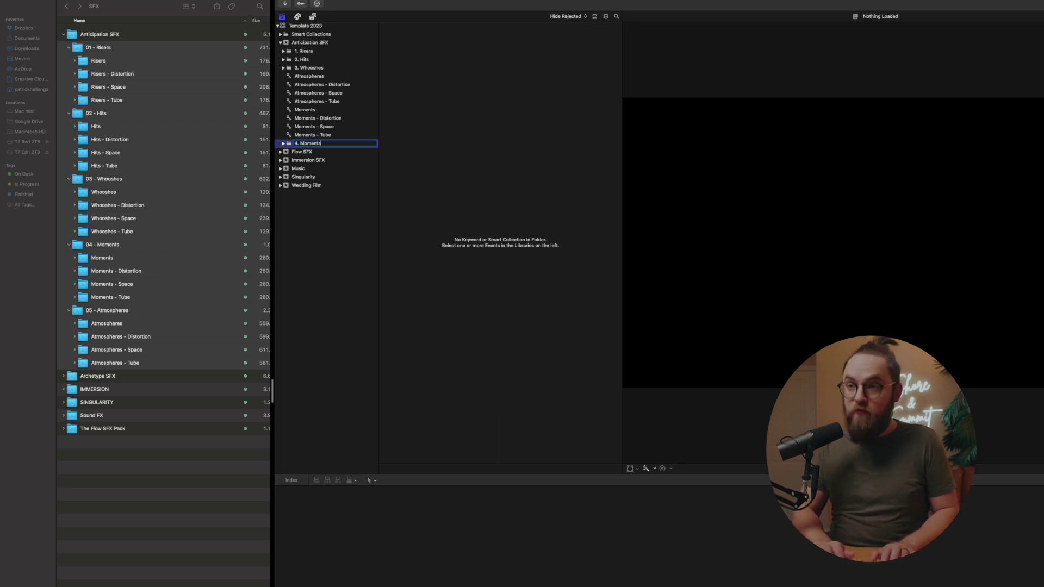
key(Return)
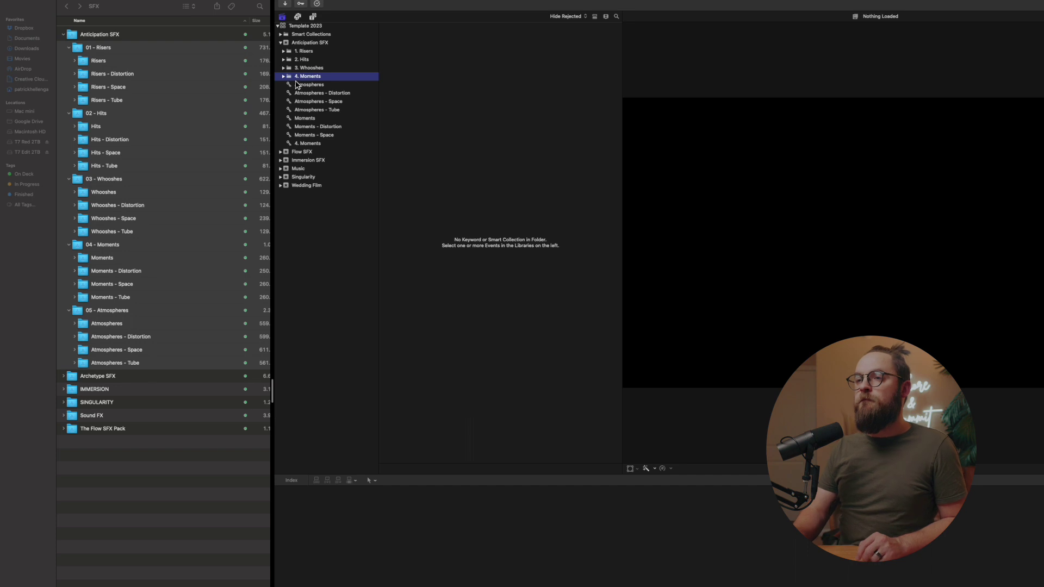
- Move all four Moments keyword collections into the 4. Moments folder and collapse it
click(304, 118)
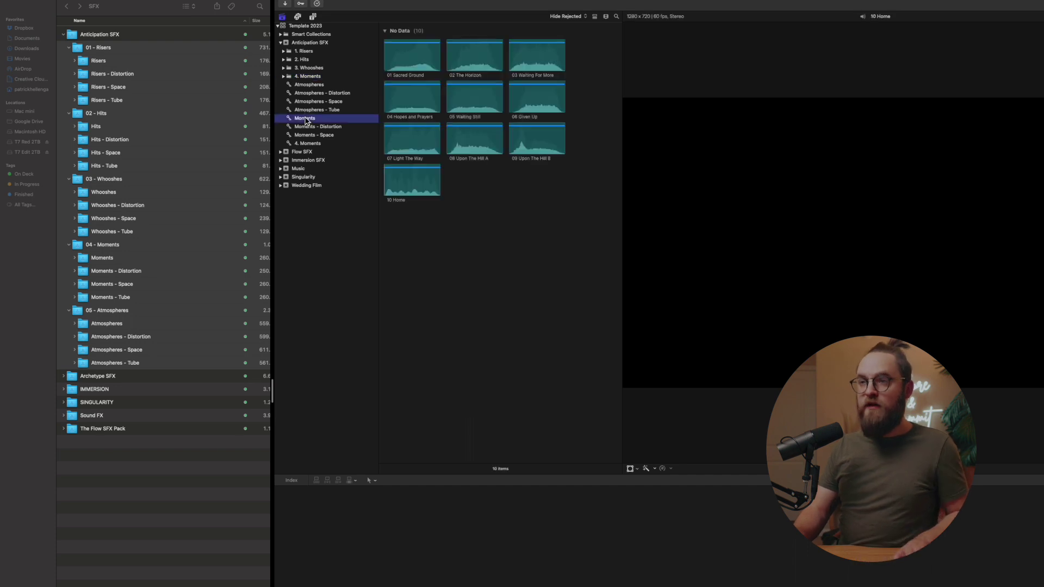
shift+click(303, 143)
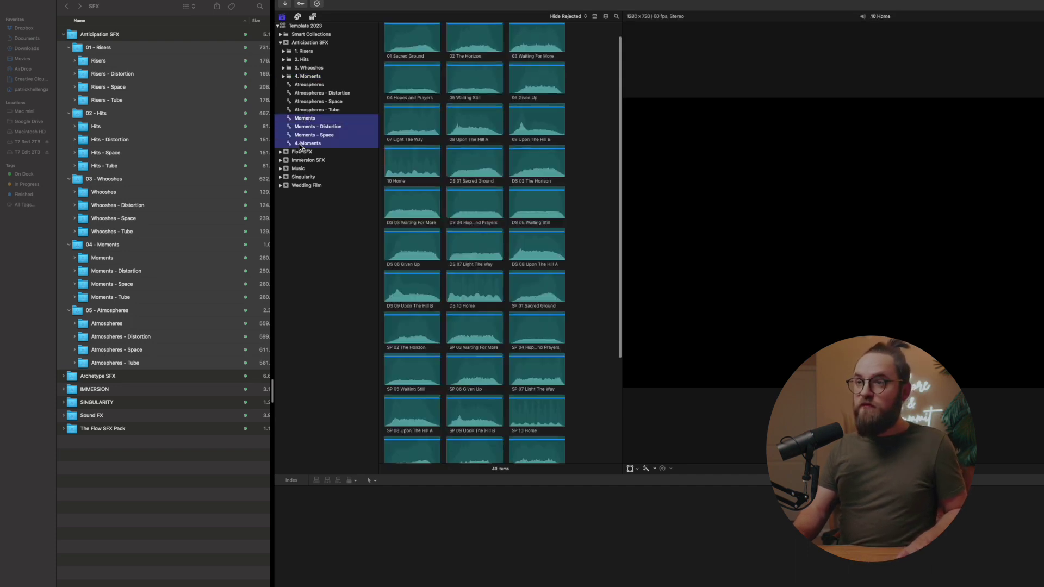
drag(297, 124, 292, 81)
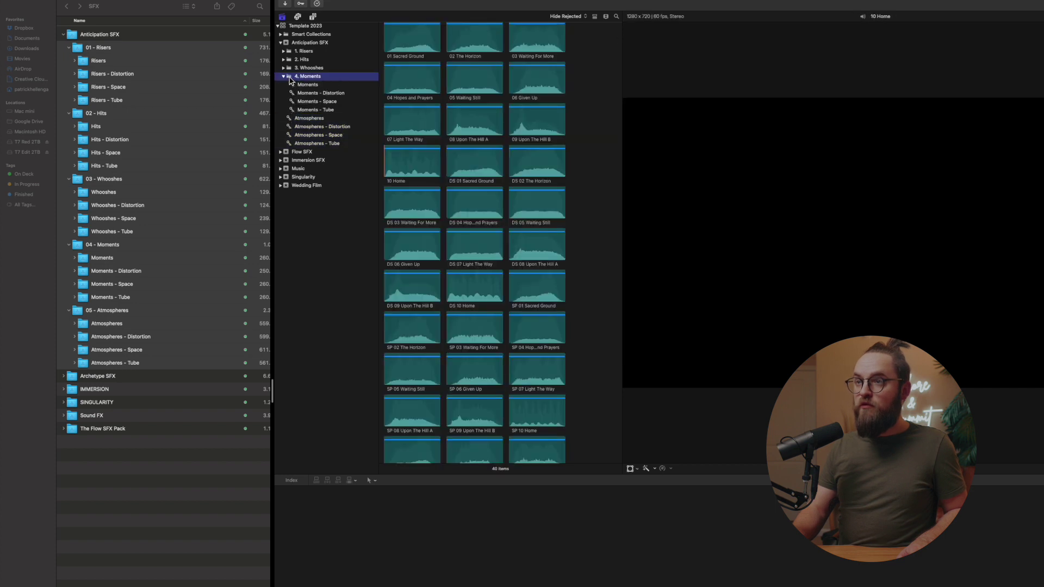
click(284, 77)
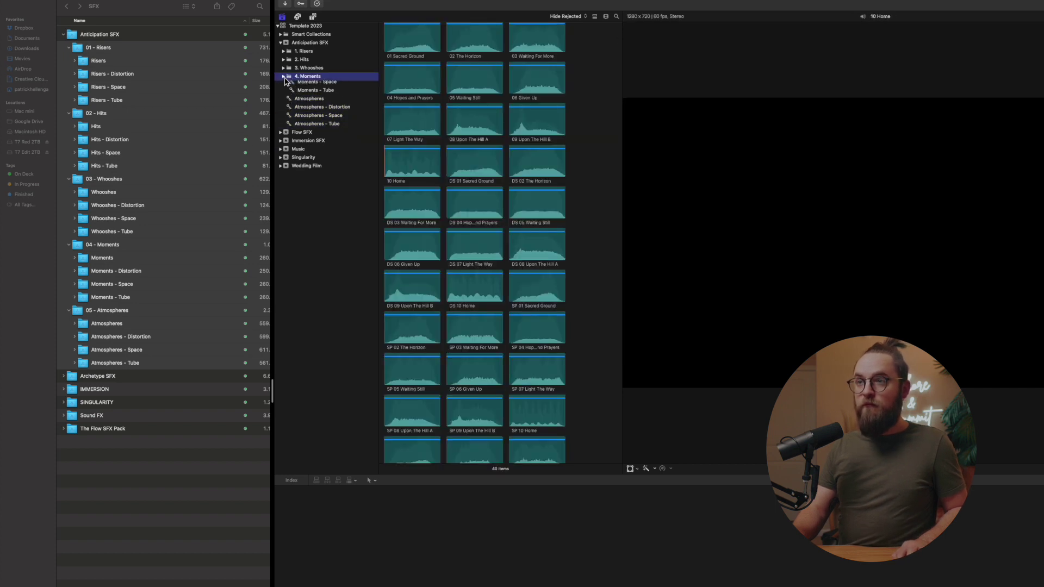
- Create a folder named 5. Atmospheres in the Anticipation SFX event
click(301, 44)
key(super+shift+n)
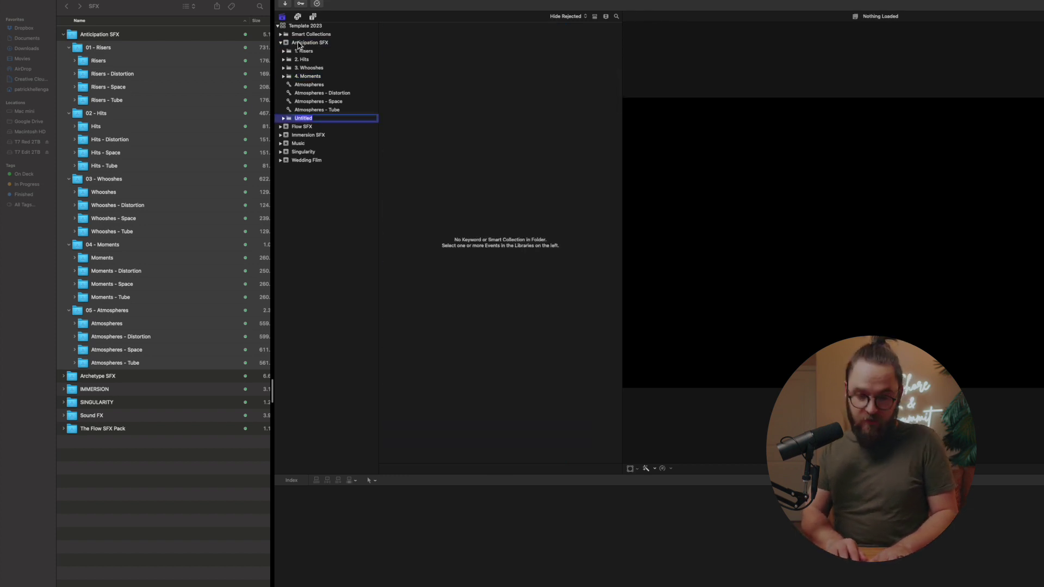
text(5.)
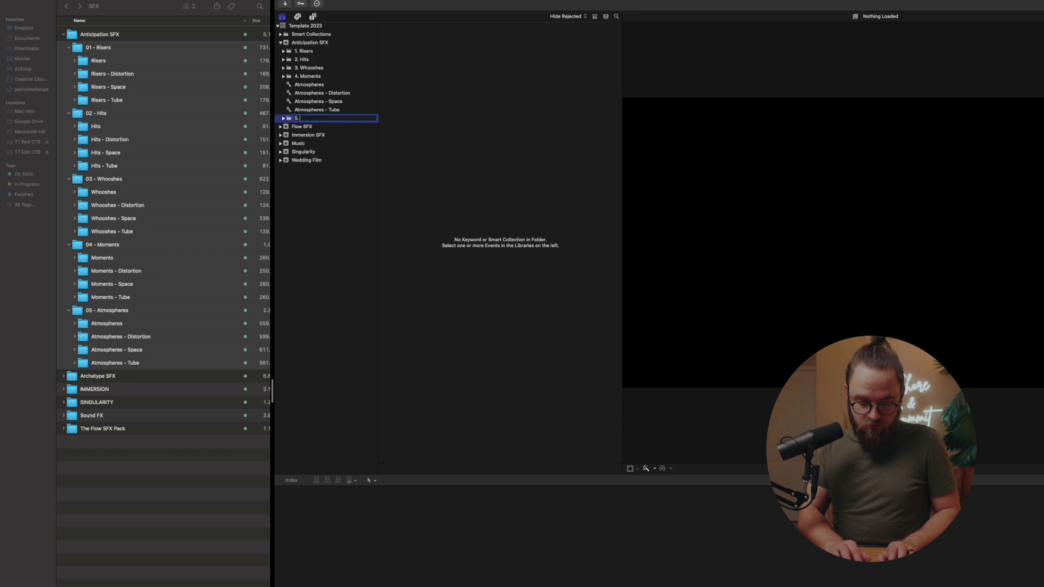
text( Atmospheres)
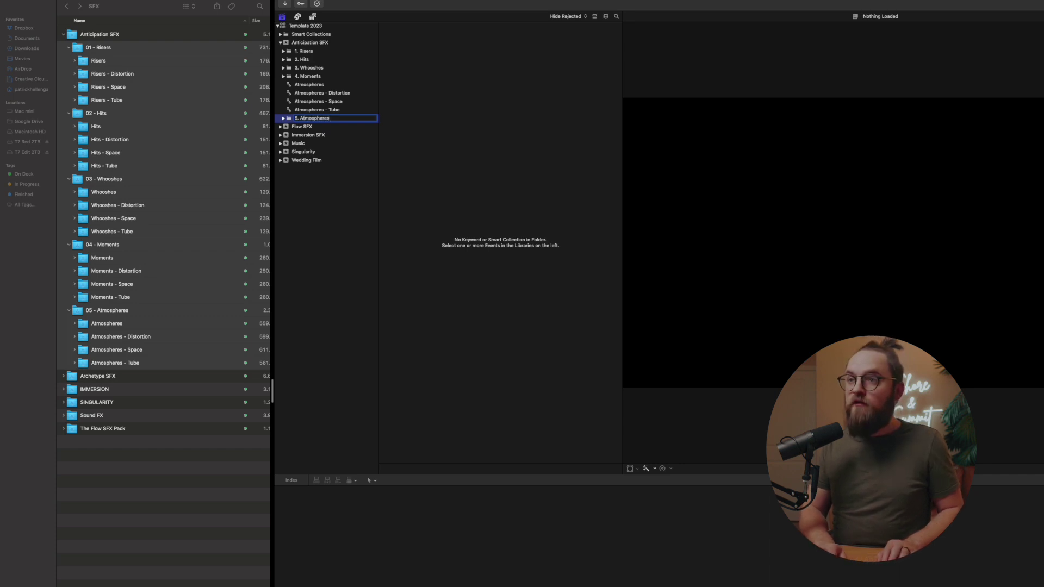
key(Return)
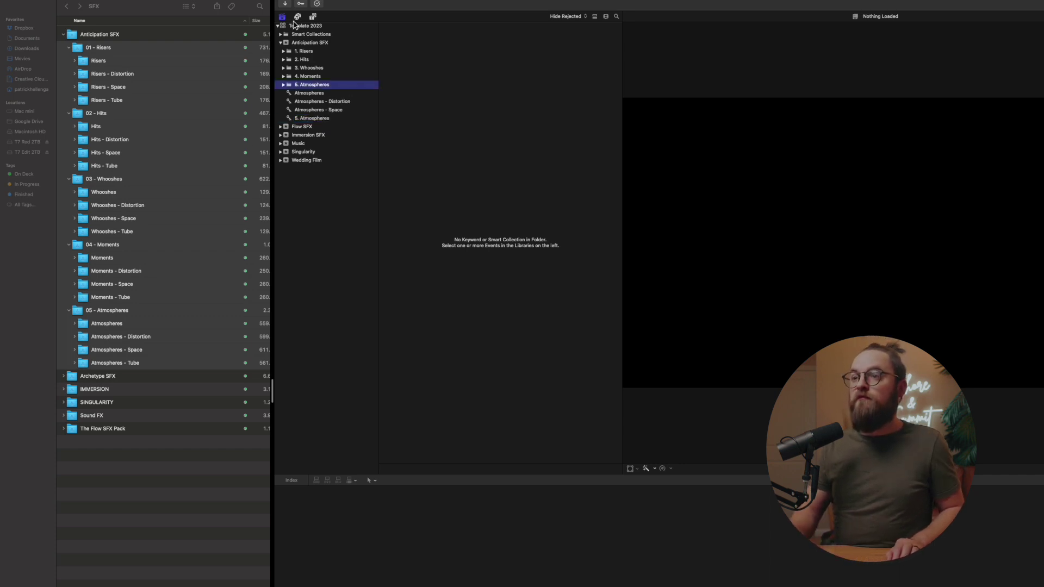
- Try to move all four Atmospheres keyword collections together into the 5. Atmospheres folder
click(305, 93)
shift+click(313, 118)
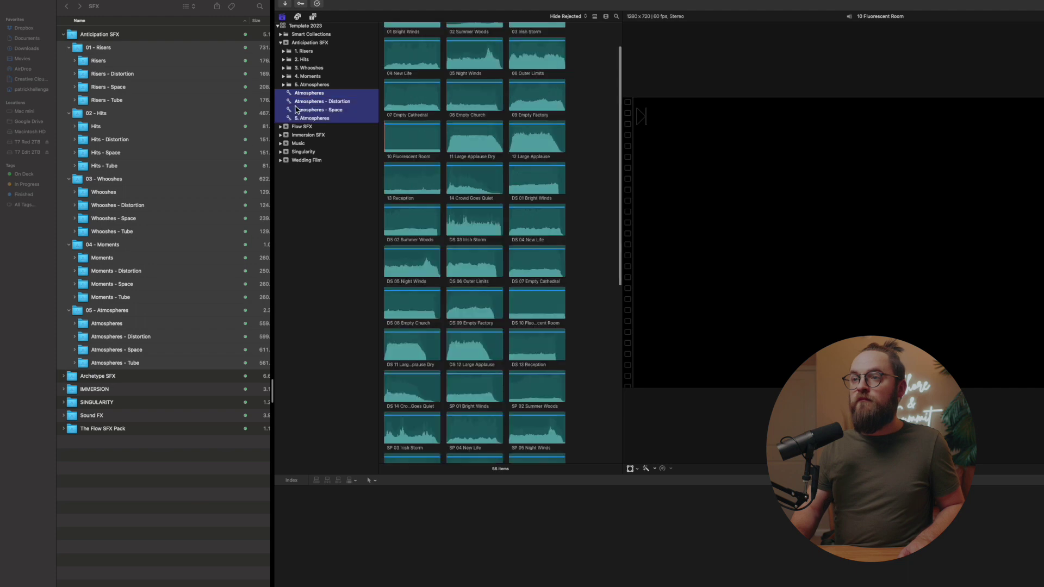
click(292, 86)
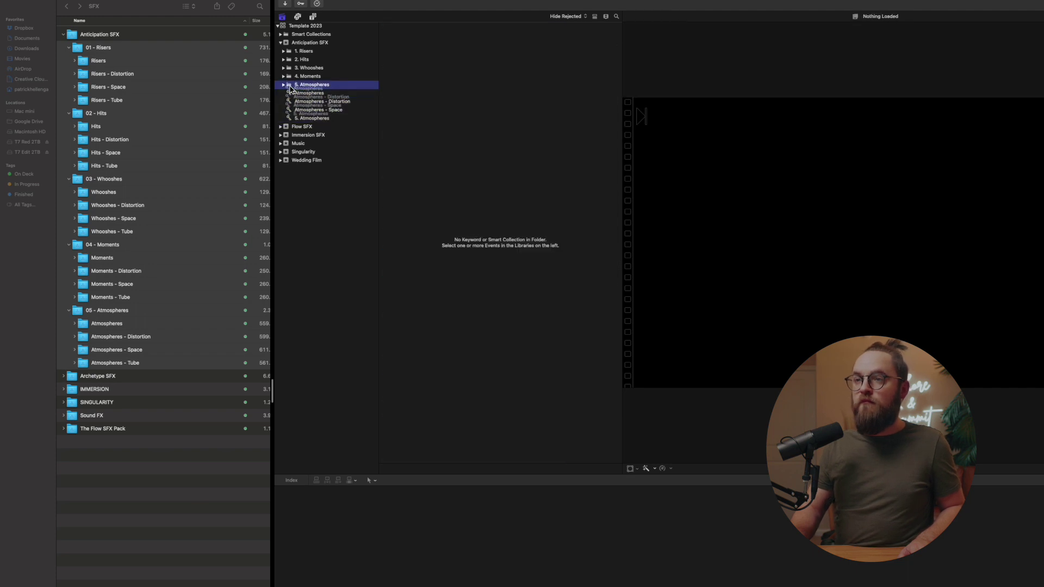
drag(291, 96, 292, 89)
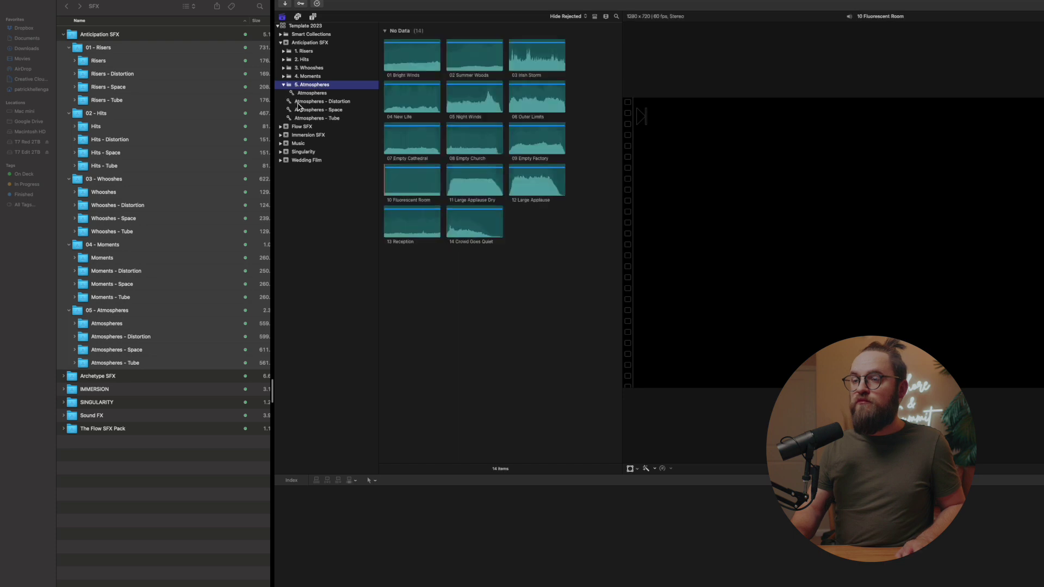
- Try to move the Atmospheres Distortion, Space and Tube collections into the expanded 5. Atmospheres folder, then collapse the folder
click(298, 102)
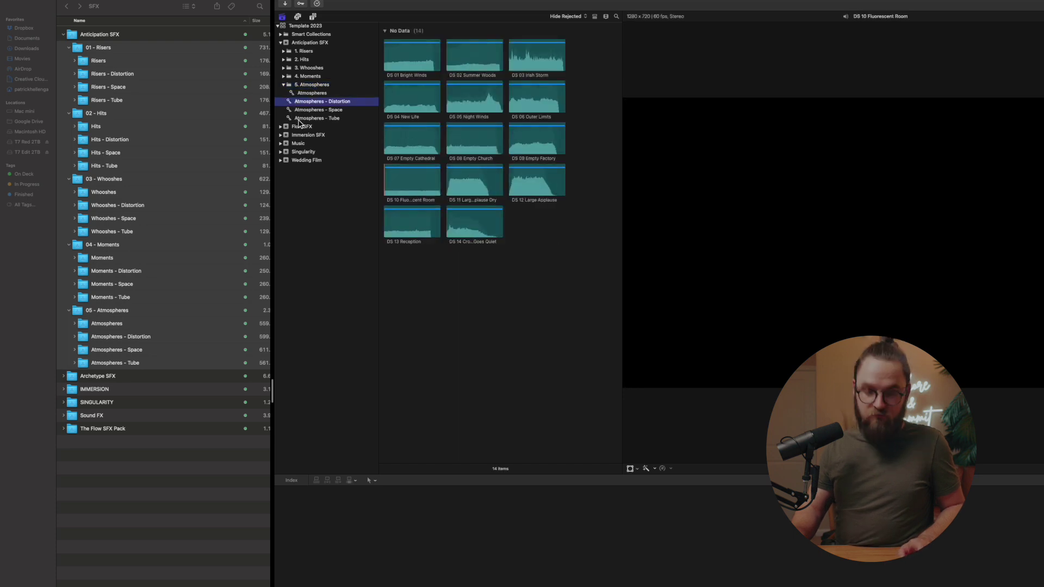
shift+click(298, 119)
click(291, 86)
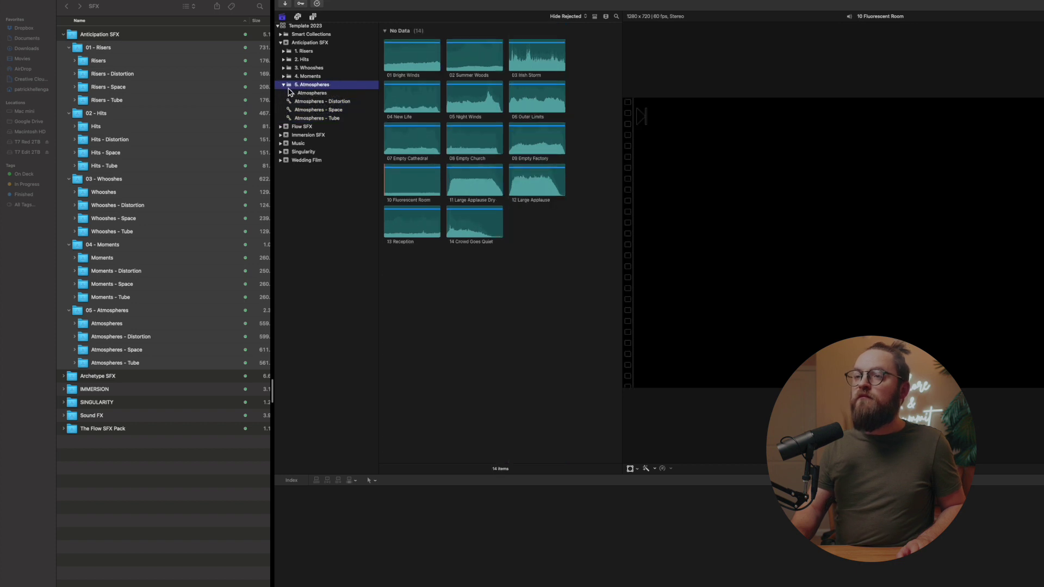
click(284, 85)
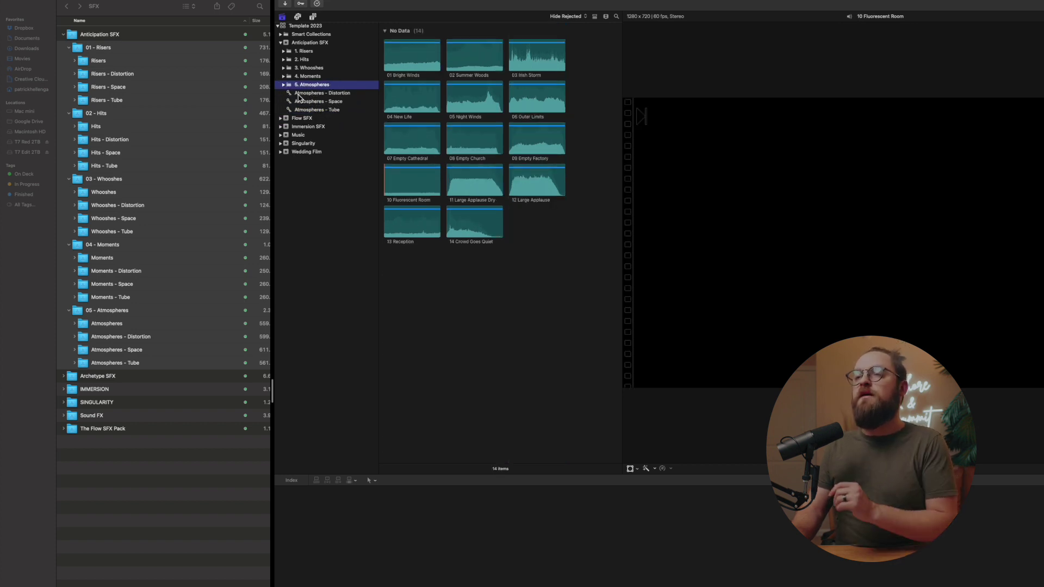
- Move the selected Atmospheres - Distortion, Space and Tube collections into the collapsed 5. Atmospheres folder
click(298, 94)
shift+click(318, 101)
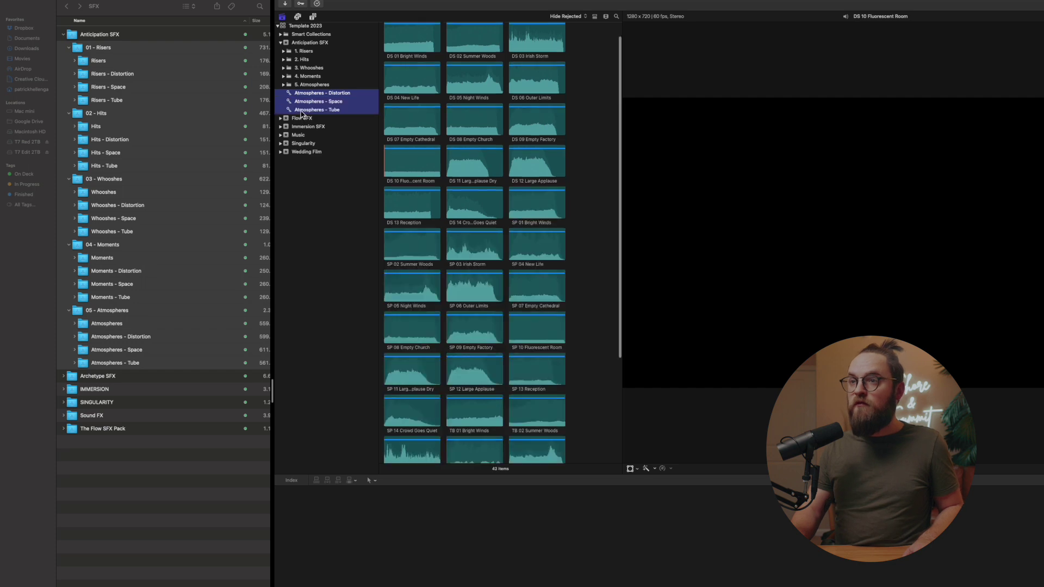
drag(315, 101, 291, 88)
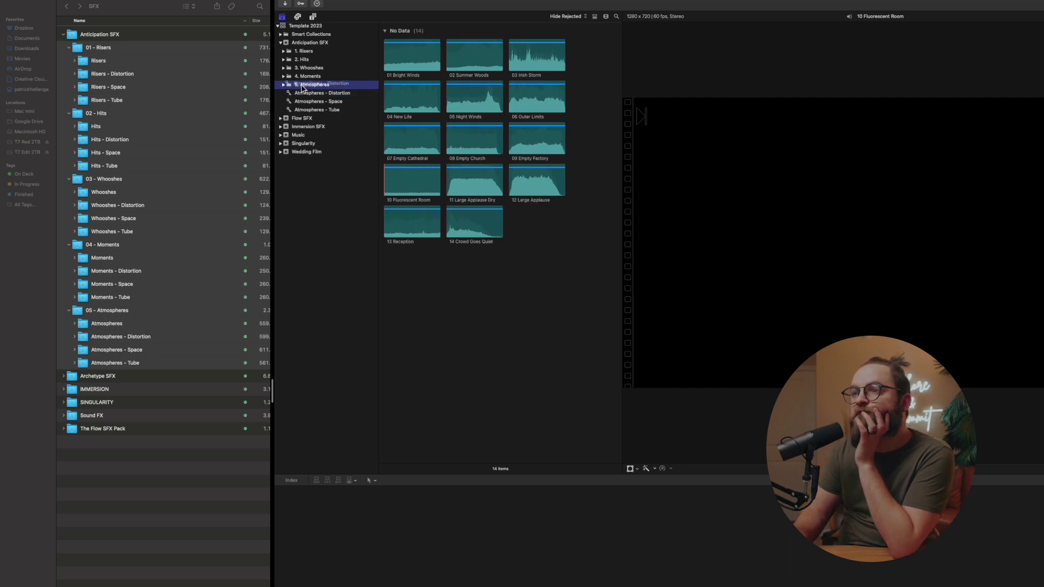
- Move the Atmospheres - Space and Atmospheres - Tube collections into the 5. Atmospheres folder, then collapse the folder and its Anticipation SFX event
click(312, 111)
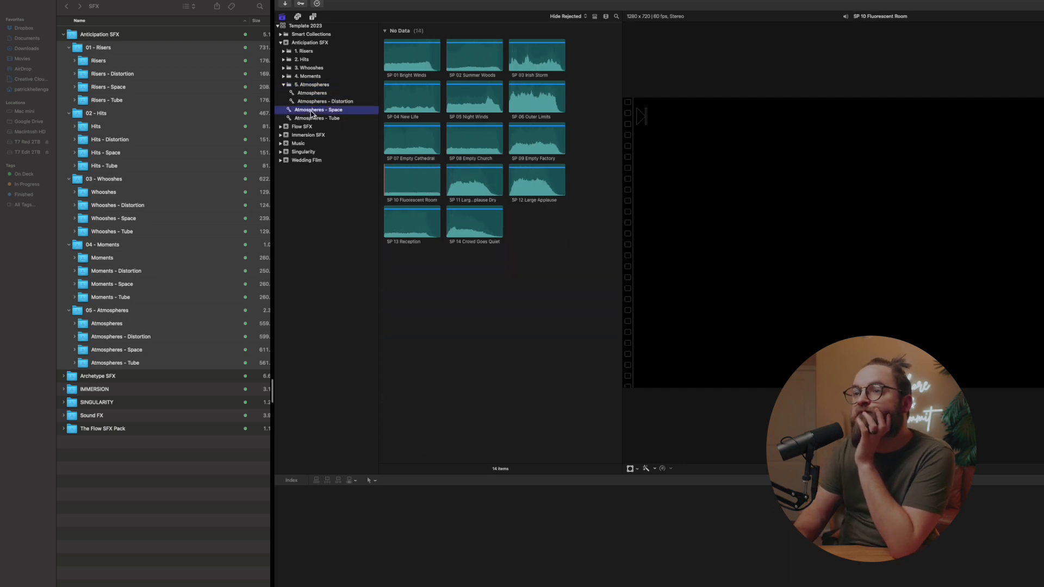
super+click(314, 118)
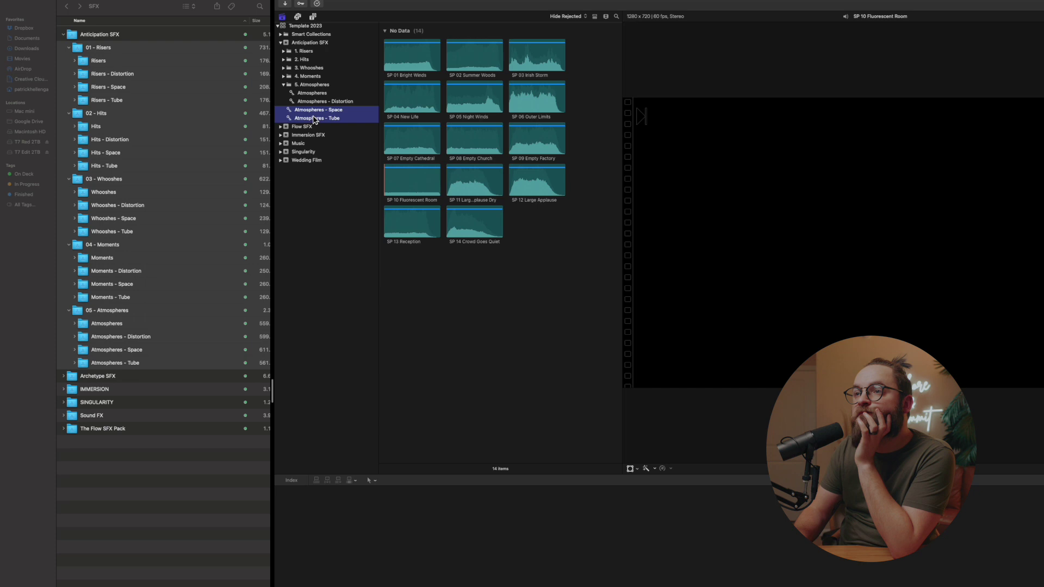
drag(313, 114, 313, 89)
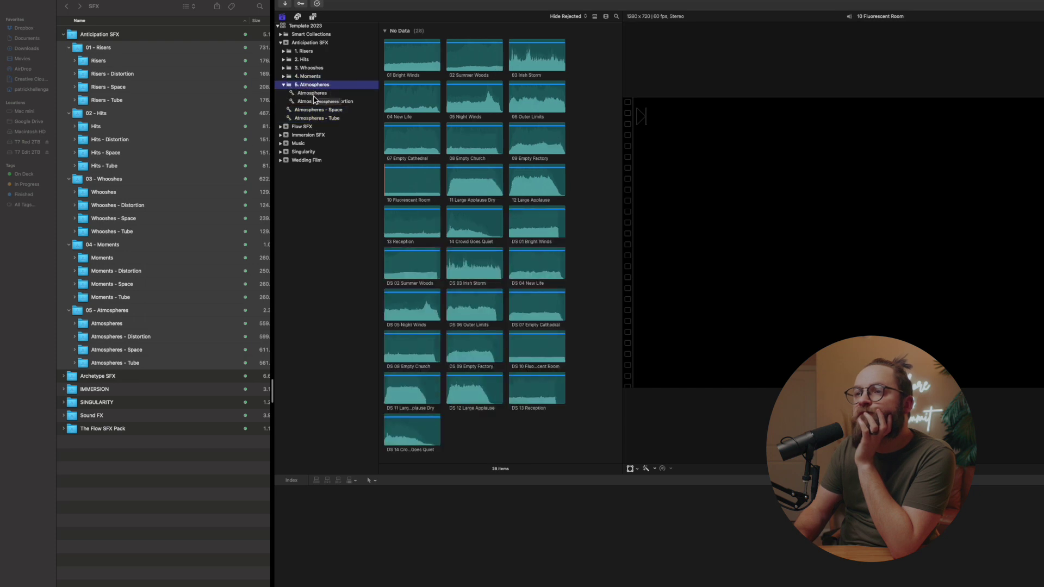
drag(313, 118, 314, 93)
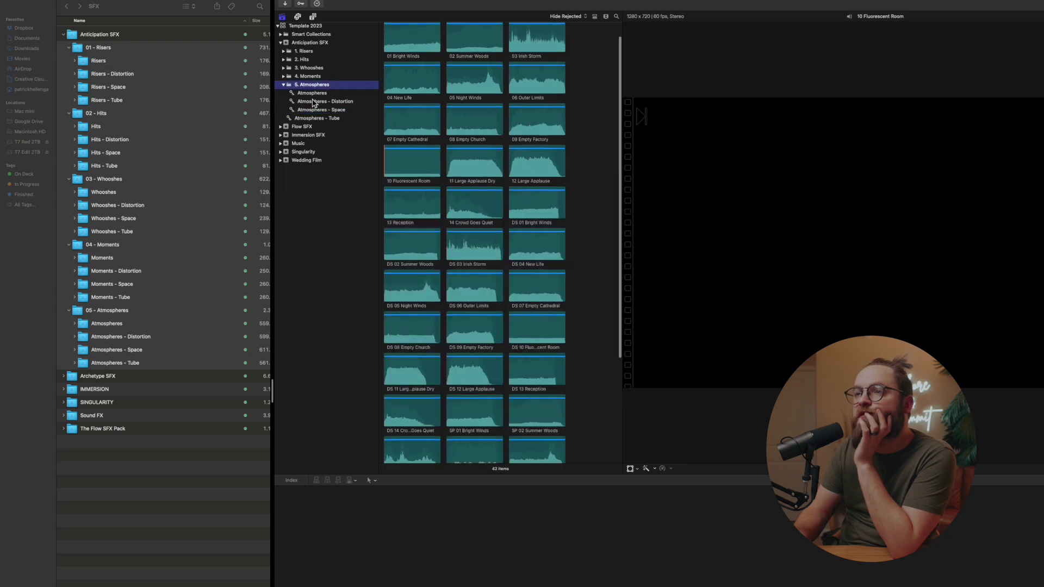
click(314, 119)
click(311, 86)
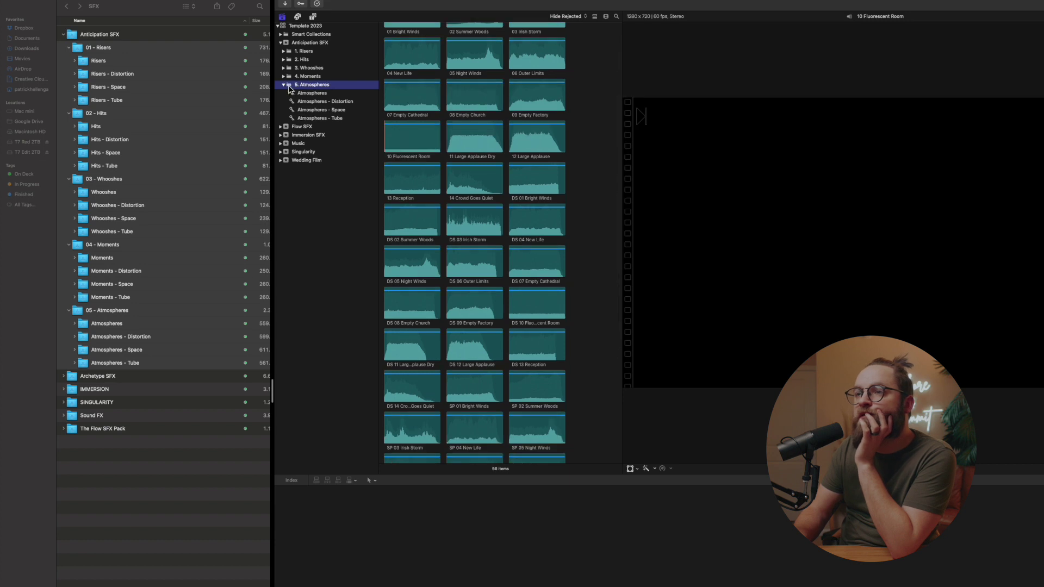
click(283, 85)
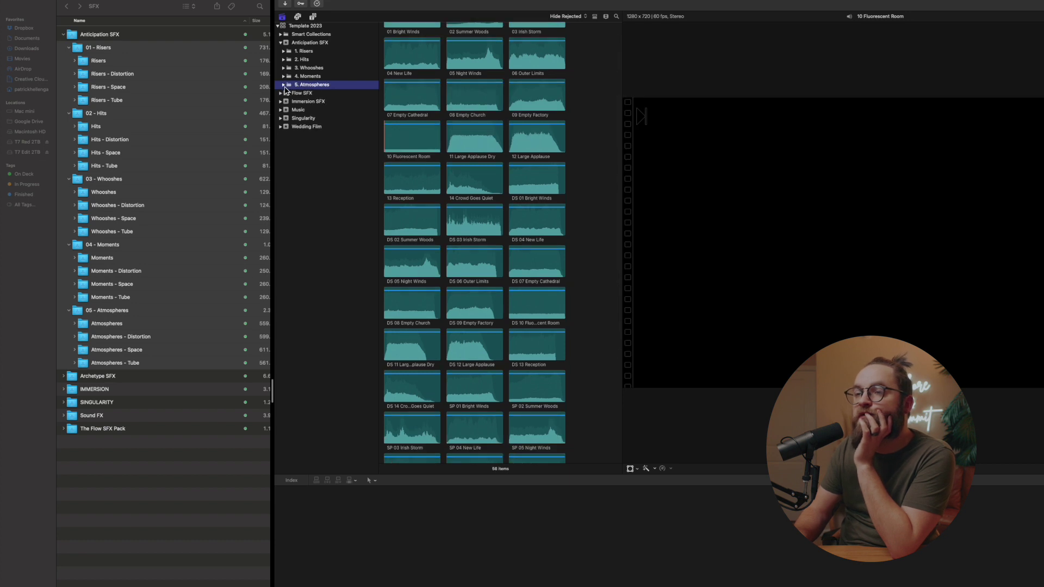
click(283, 44)
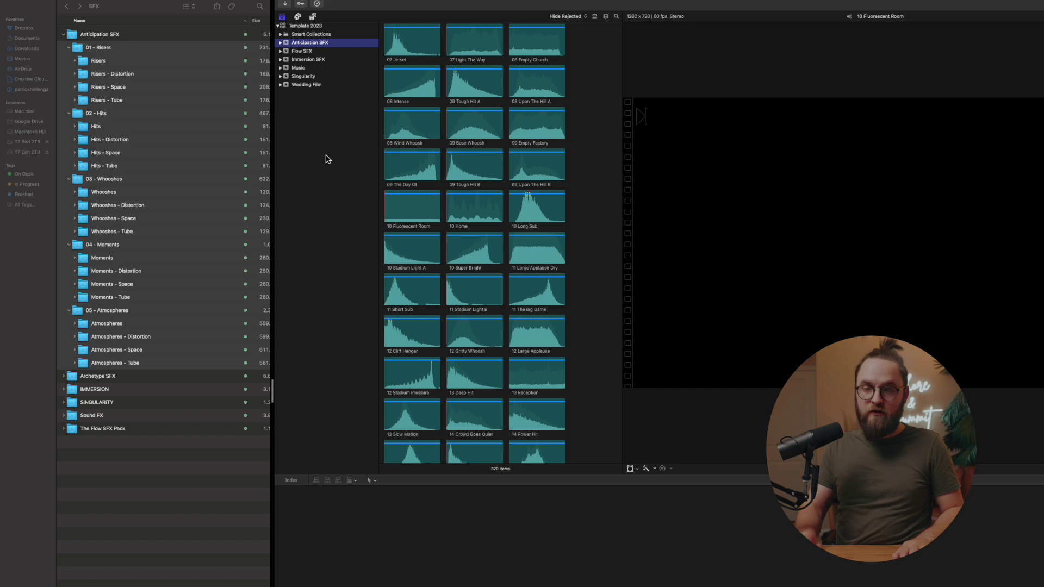
- Create a new event named Archetype SFX in the Template 2023 library
key(super+shift+n)
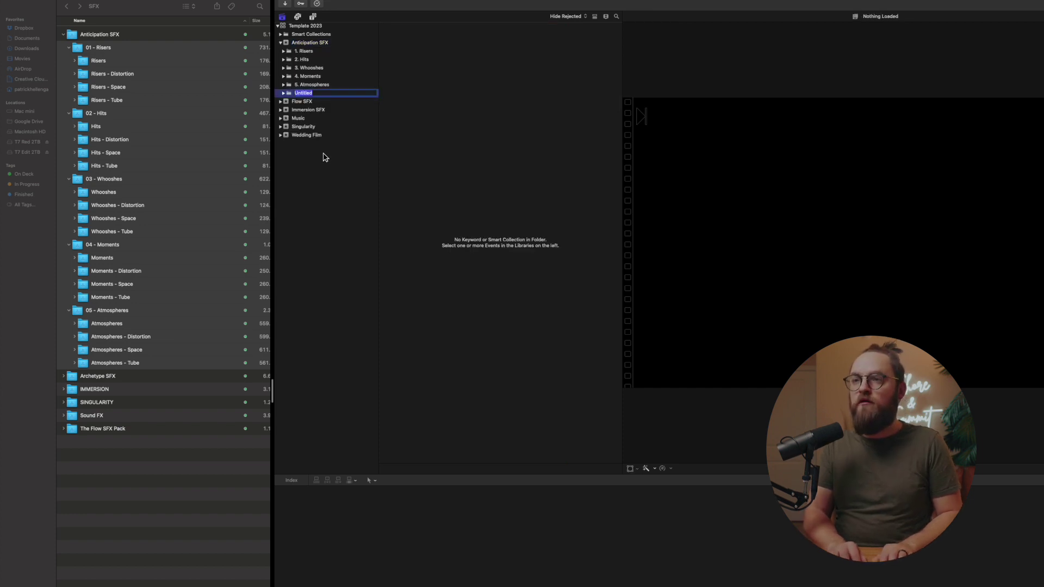
key(super+z)
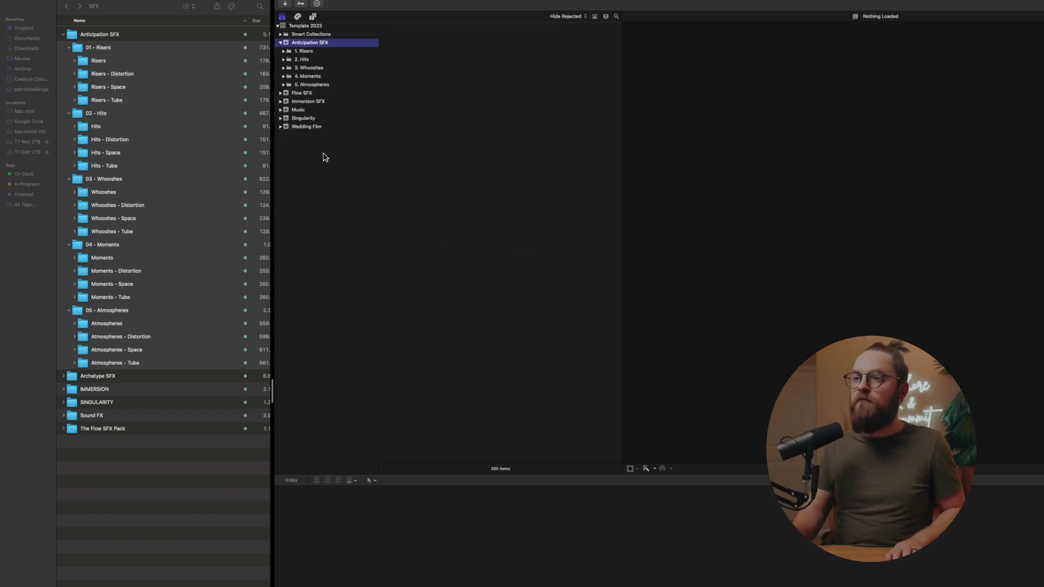
right_click(323, 157)
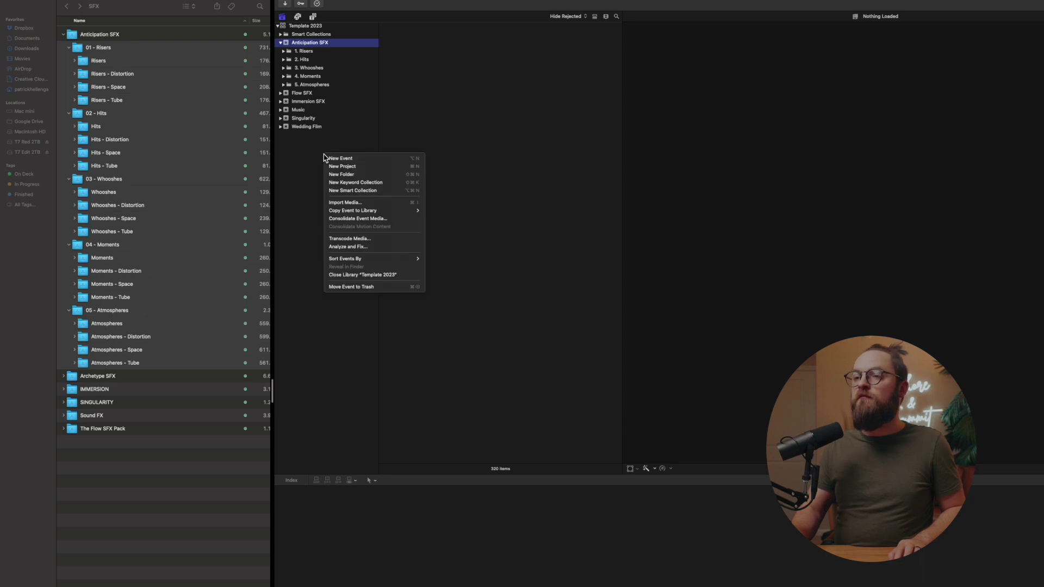
click(336, 160)
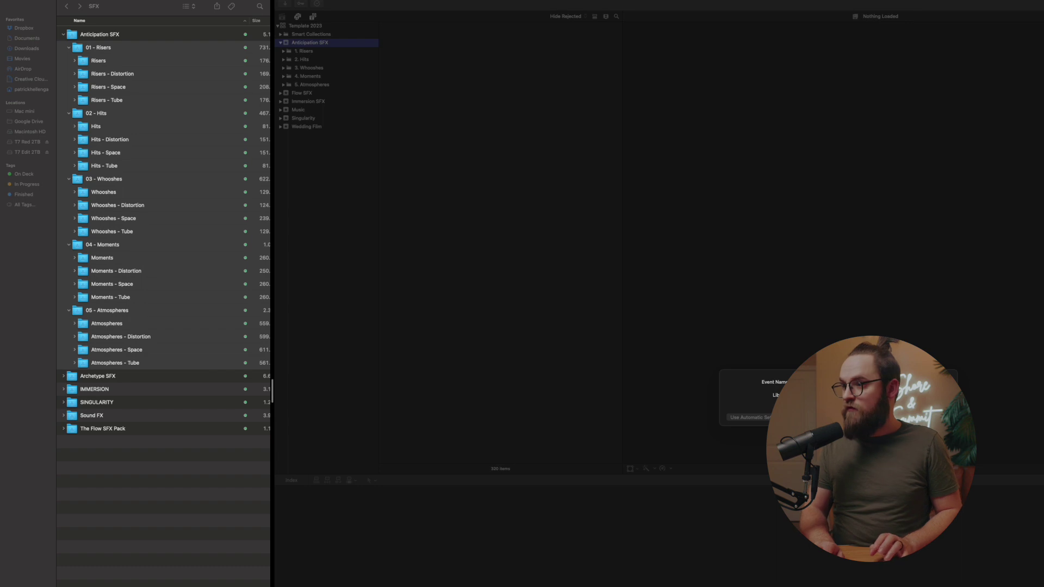
key(Return)
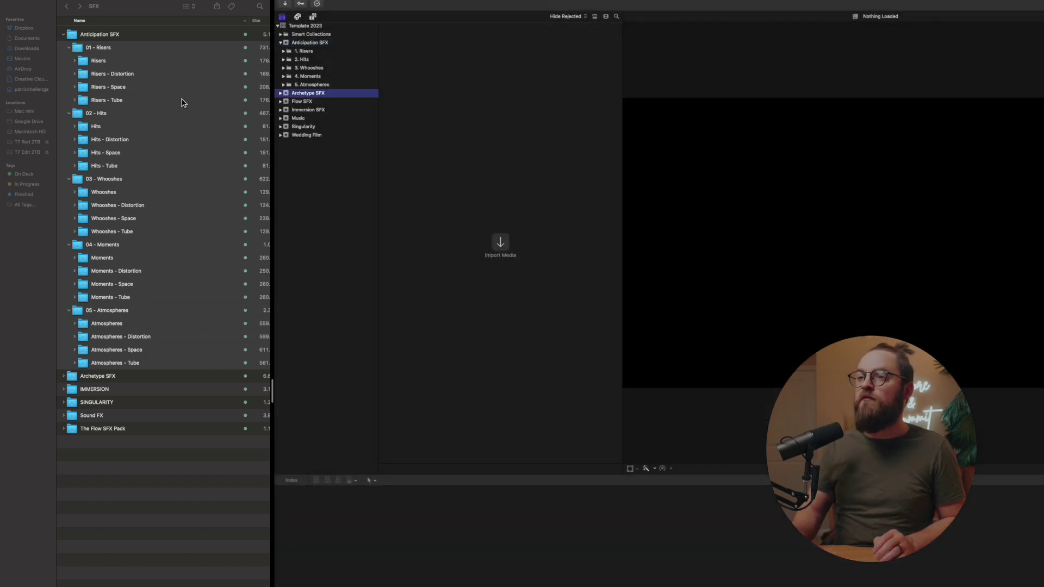
- Collapse the Anticipation SFX event and its Finder folder, and expand the Archetype SFX folder and event instead
click(281, 43)
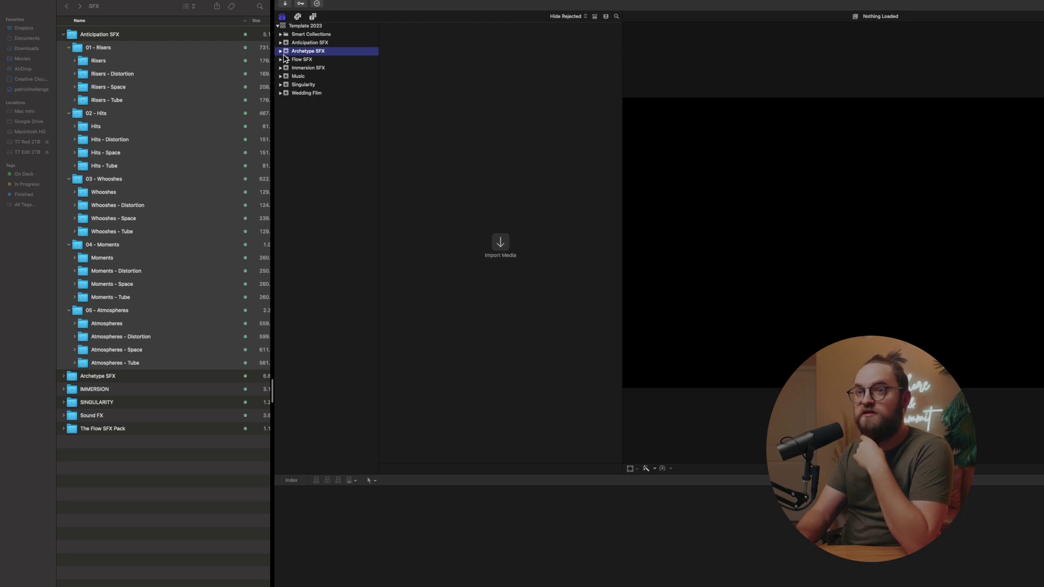
click(64, 35)
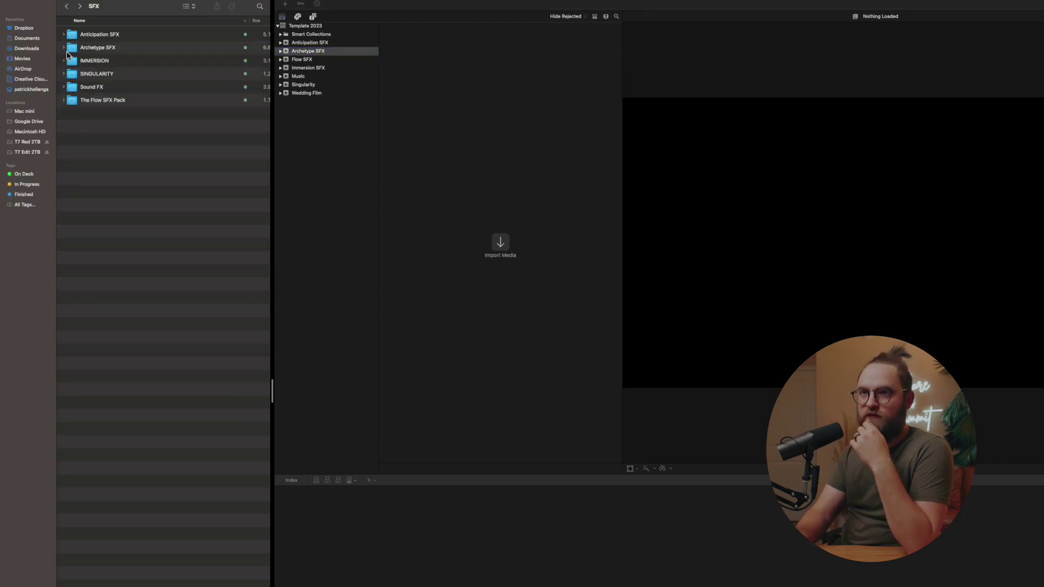
click(63, 48)
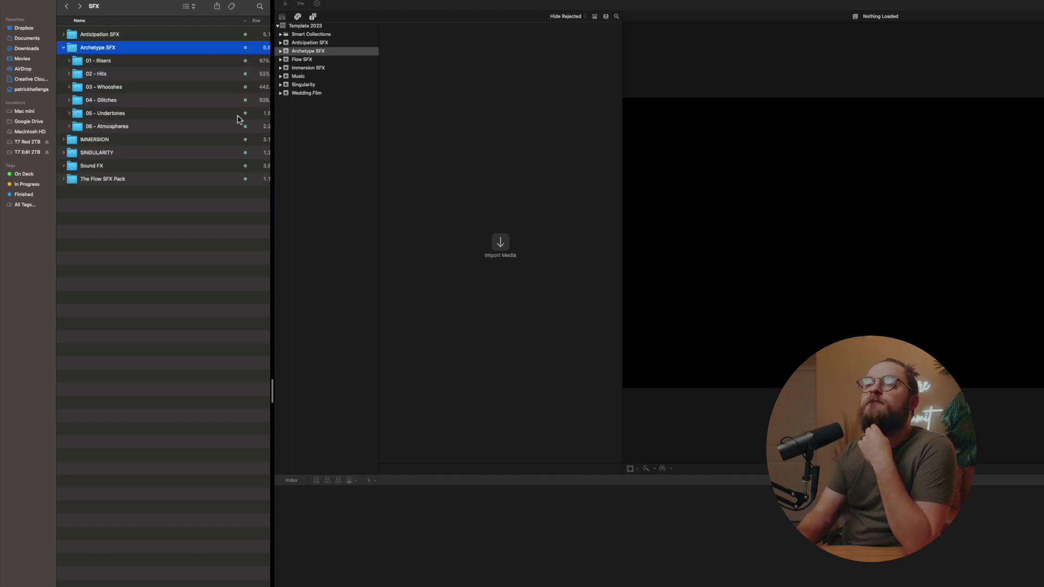
click(281, 52)
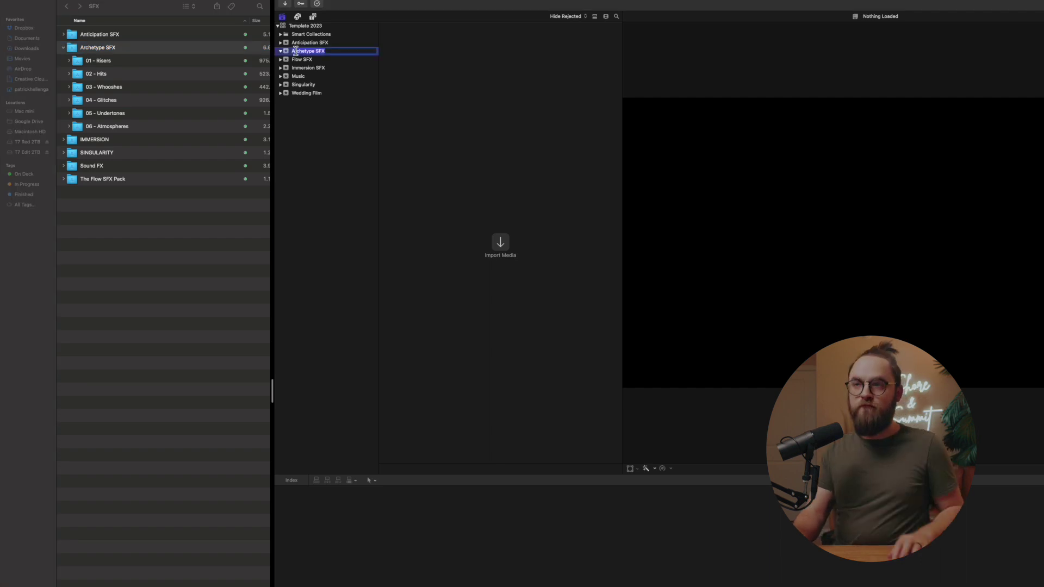
click(322, 184)
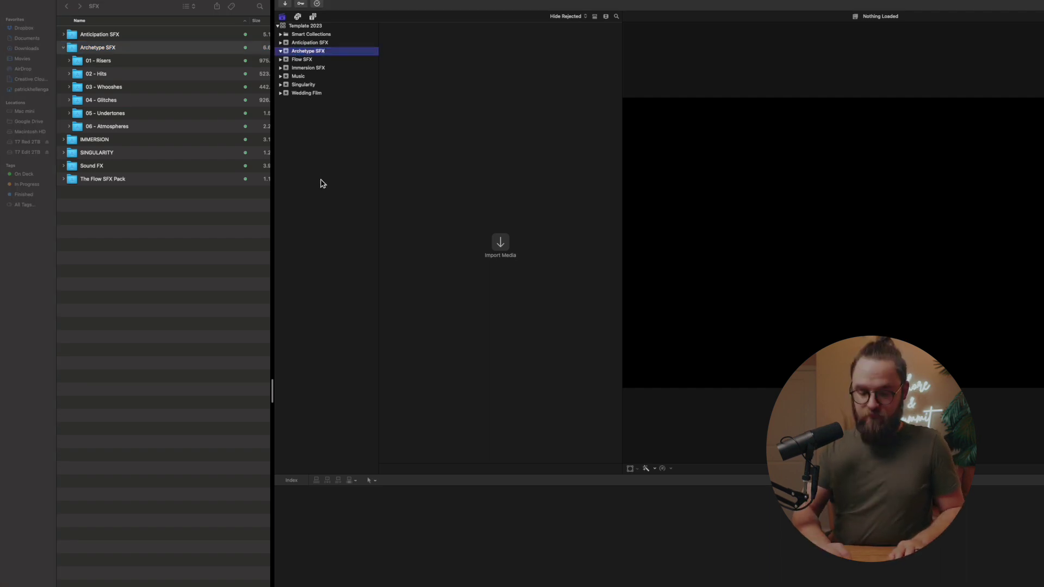
- Start a media import into the Archetype SFX event and browse to the Archetype SFX folder inside SFX
key(super+i)
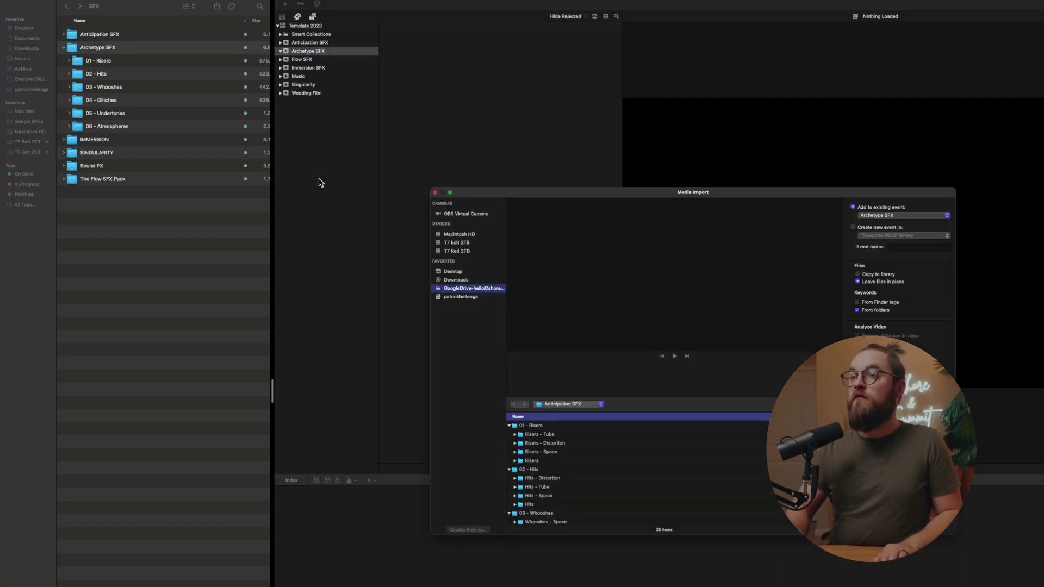
click(567, 406)
click(568, 413)
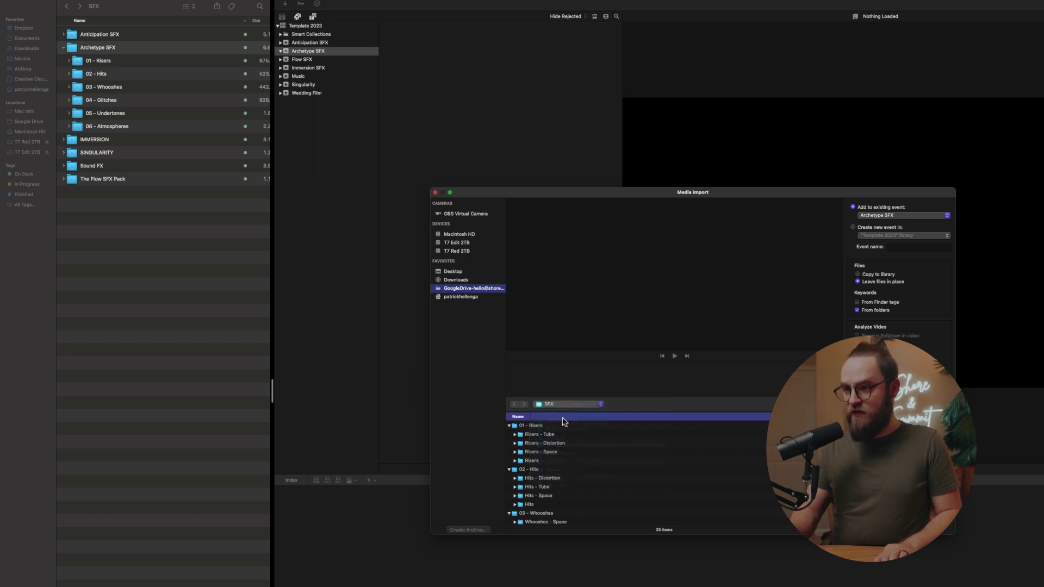
double_click(535, 435)
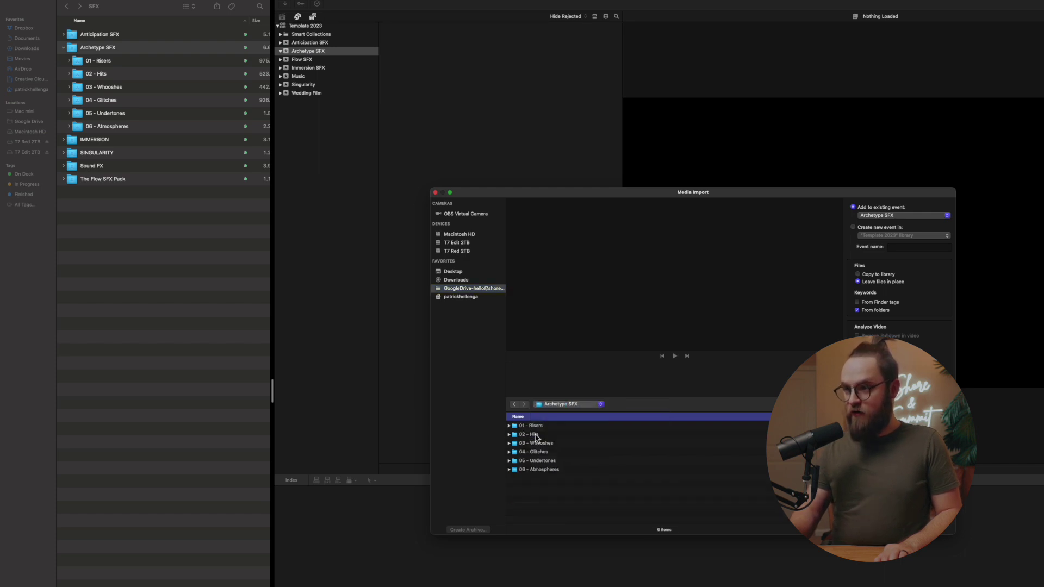
- Expand all six numbered category folders, 01 - Risers through 06 - Atmospheres, in the import file list
click(549, 471)
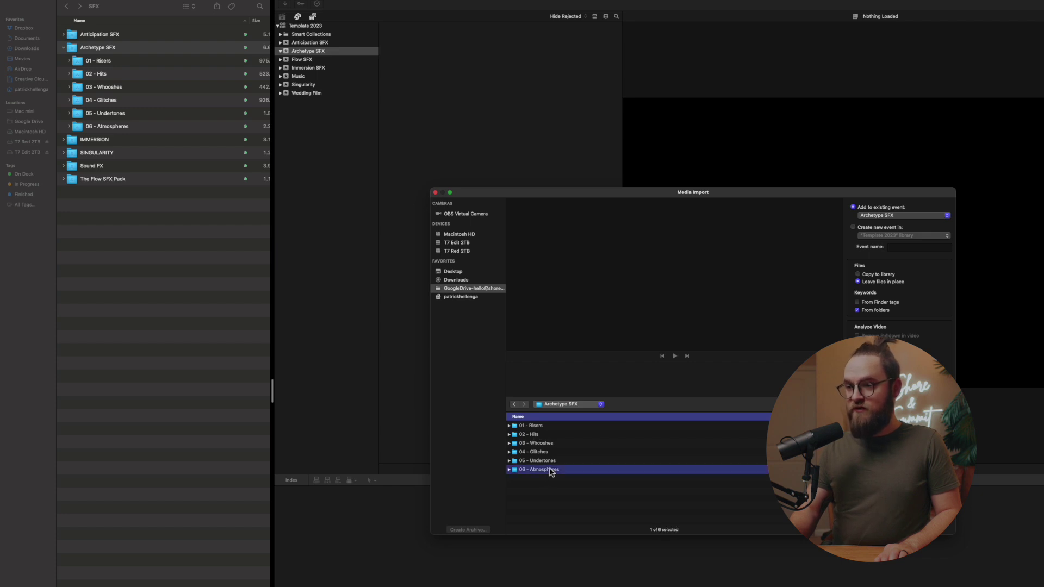
key(Up)
key(Up)
key(Right)
key(Up)
key(Right)
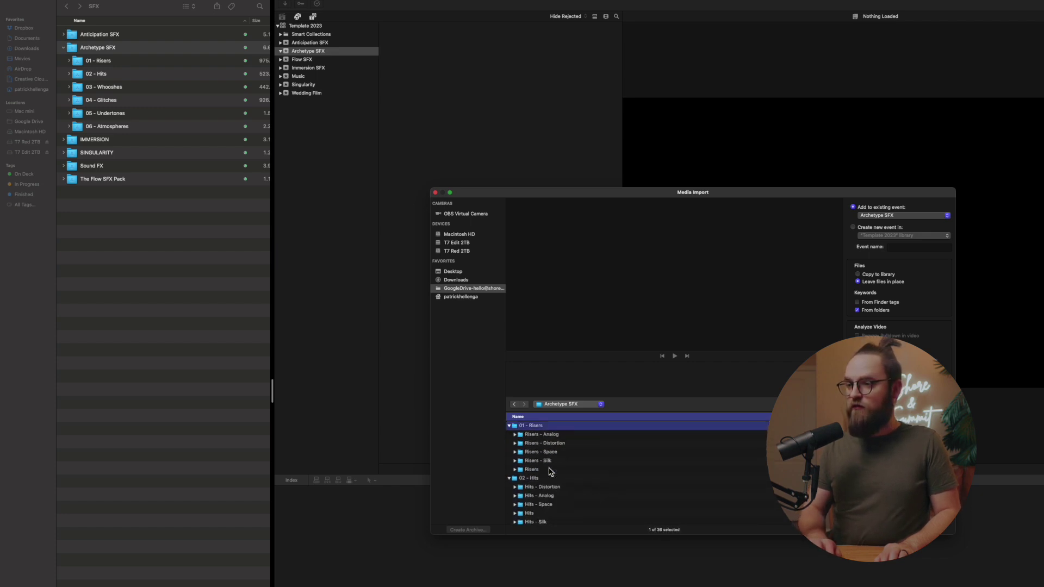
scroll(551, 471, down, 2)
scroll(550, 471, down, 3)
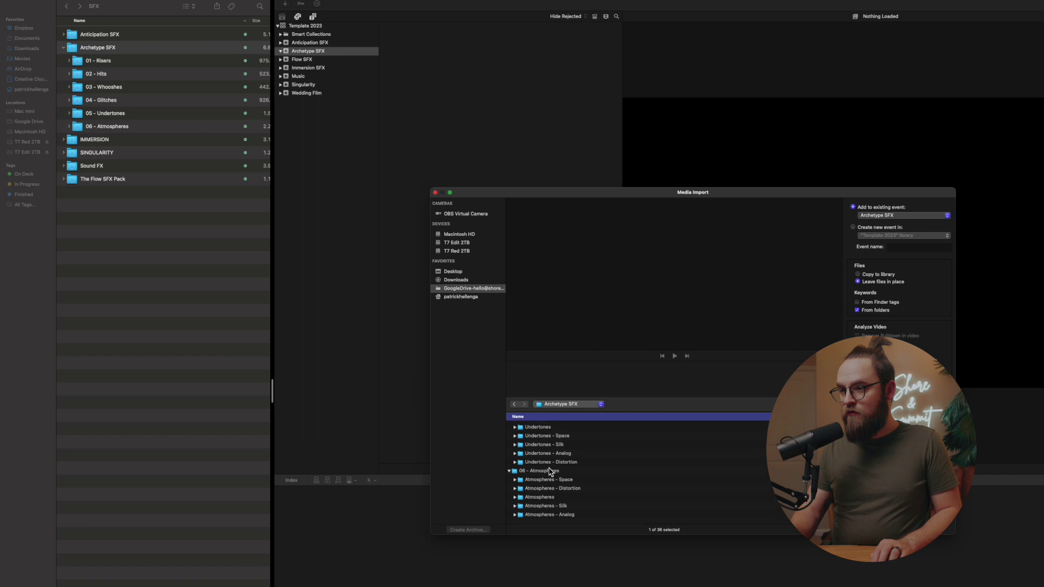
- Import all Archetype SFX subfolders except the six numbered parent folders into the Archetype SFX event, skipping the unsupported file
key(super+a)
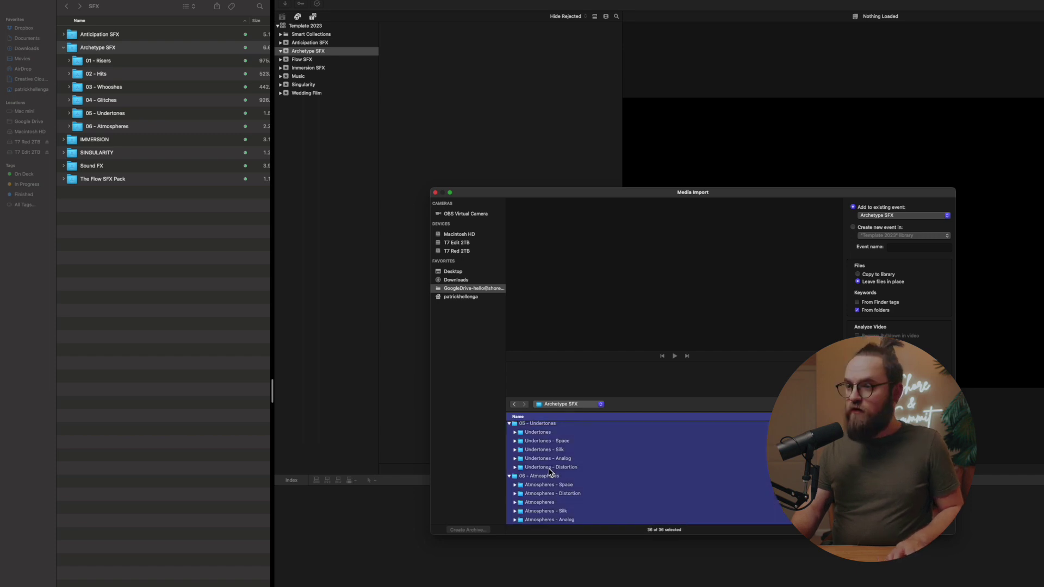
scroll(548, 474, up, 2)
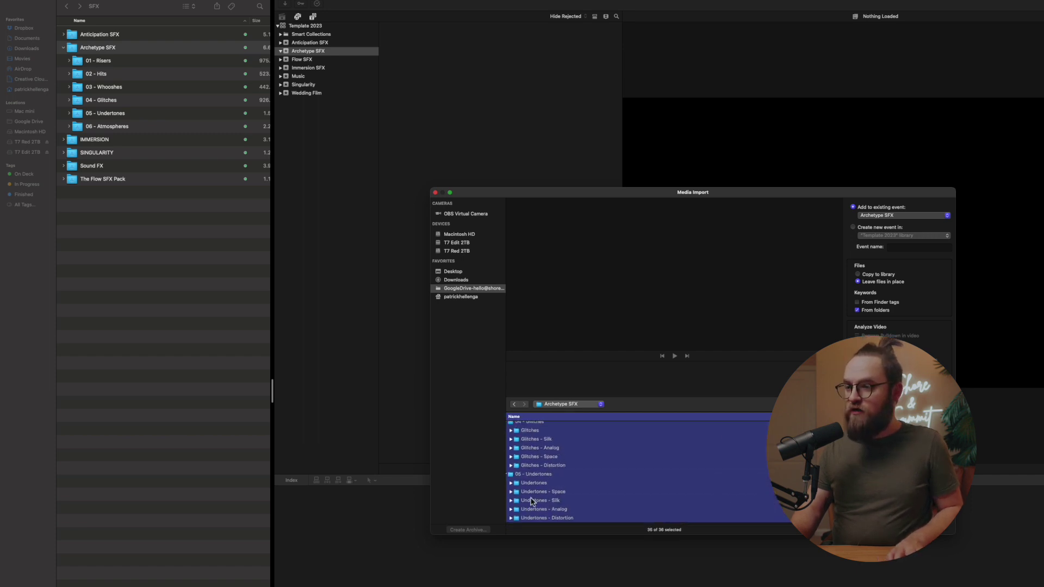
super+click(531, 477)
scroll(534, 467, up, 2)
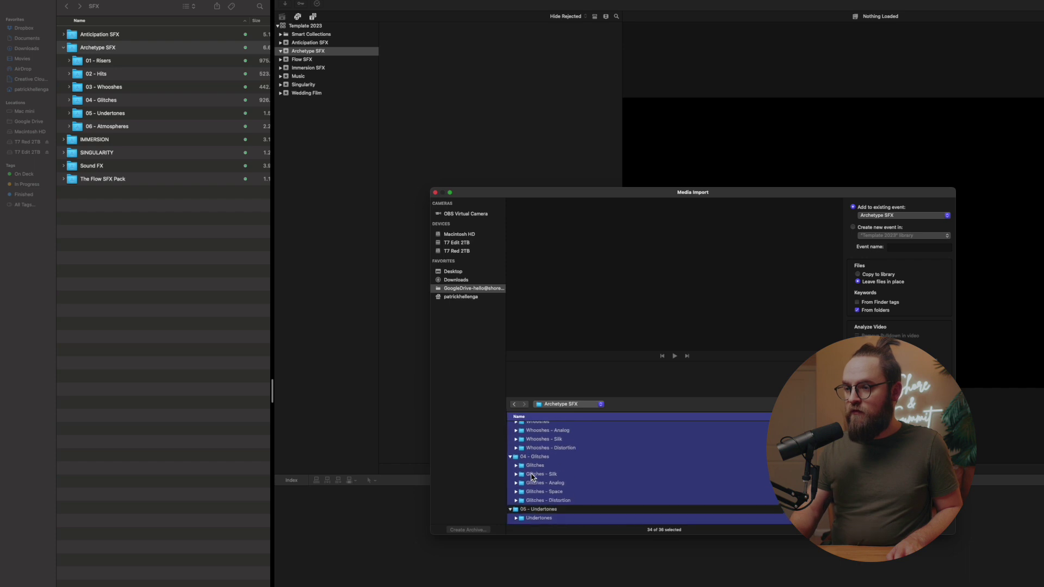
super+click(533, 462)
scroll(533, 463, up, 3)
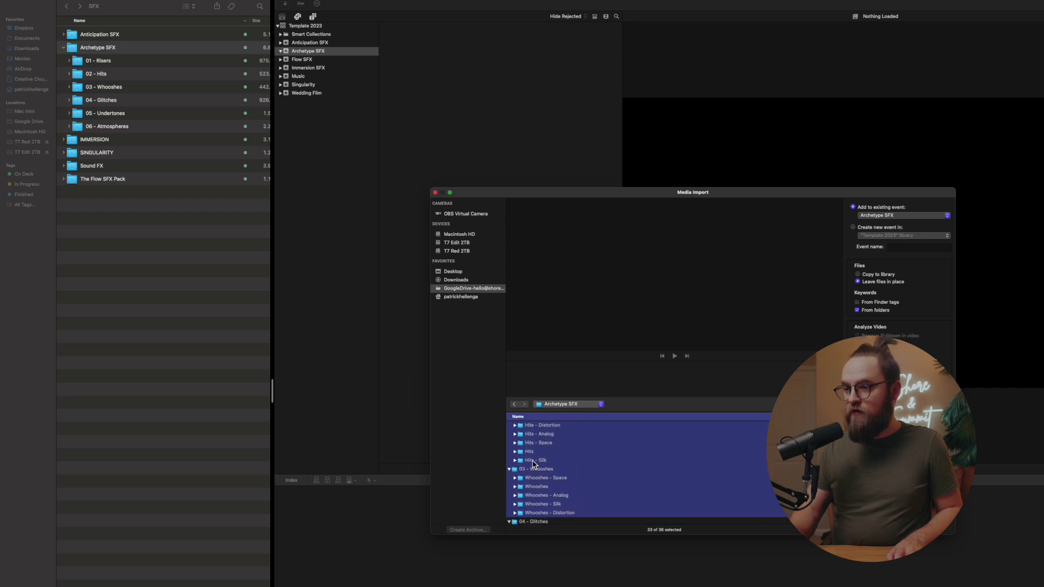
super+click(536, 471)
scroll(535, 474, up, 3)
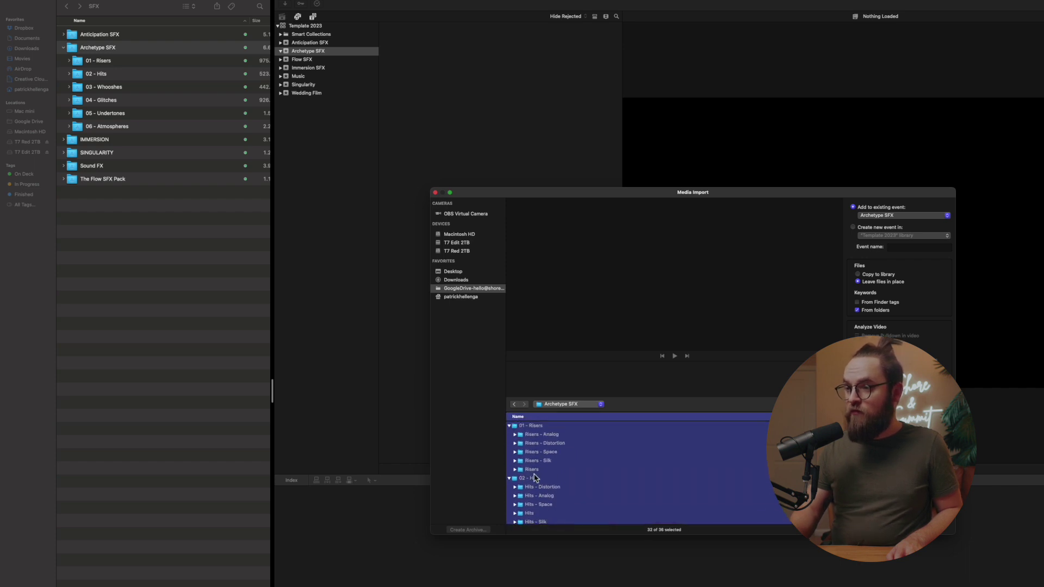
super+click(535, 480)
super+click(533, 426)
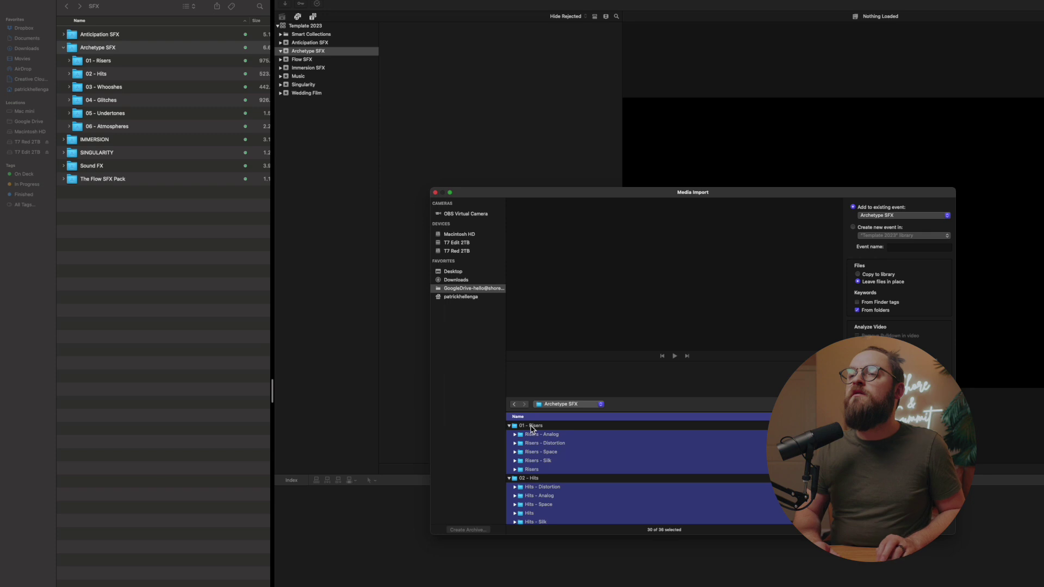
key(Return)
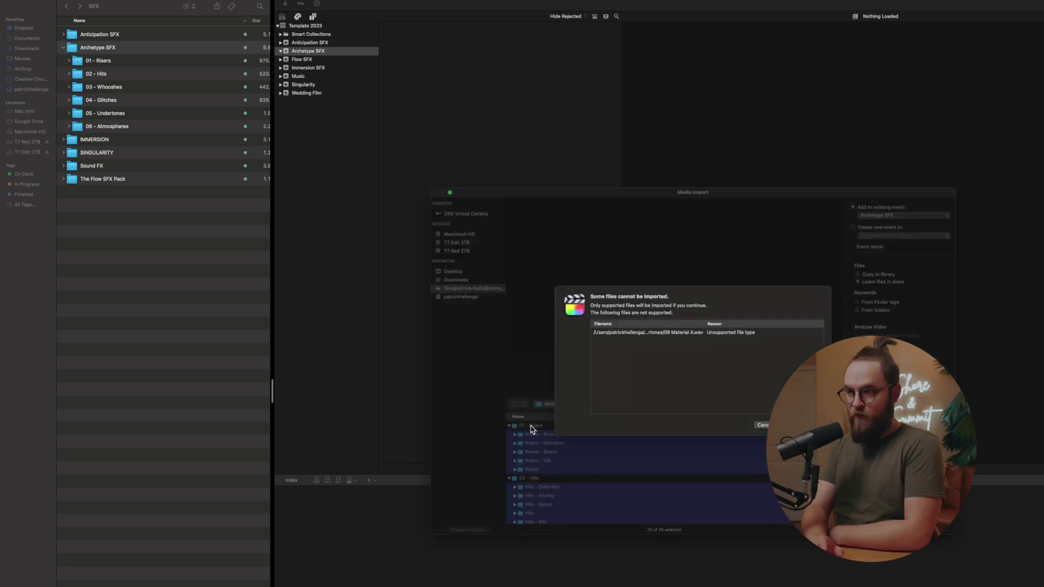
key(Escape)
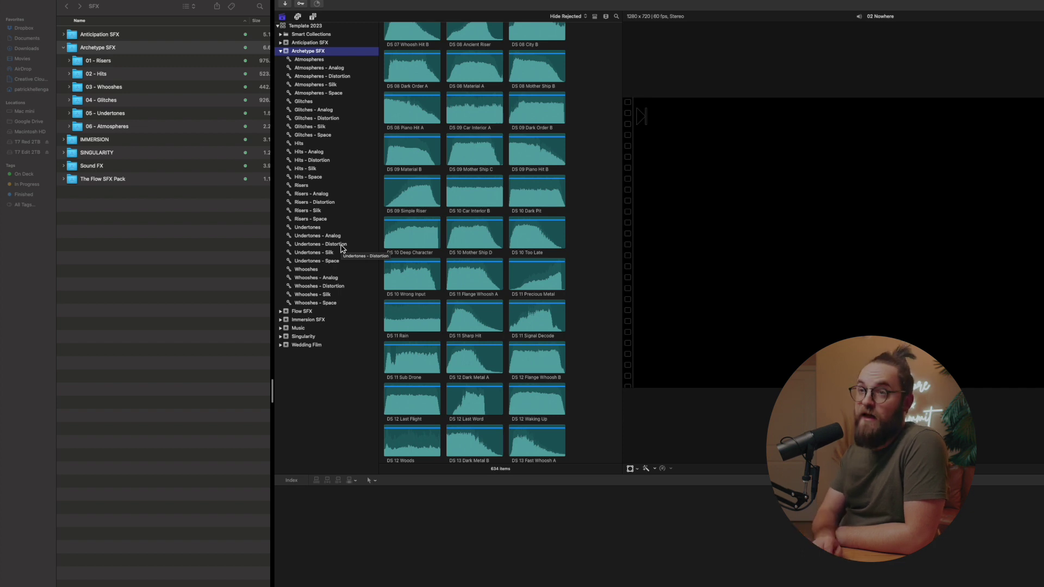
- Look through the Archetype SFX event's keyword collections from Atmospheres to Risers - Space, then return to the event
key(Down)
key(Down)
key(Down)
key(Down)
key(Down)
key(Down)
key(Down)
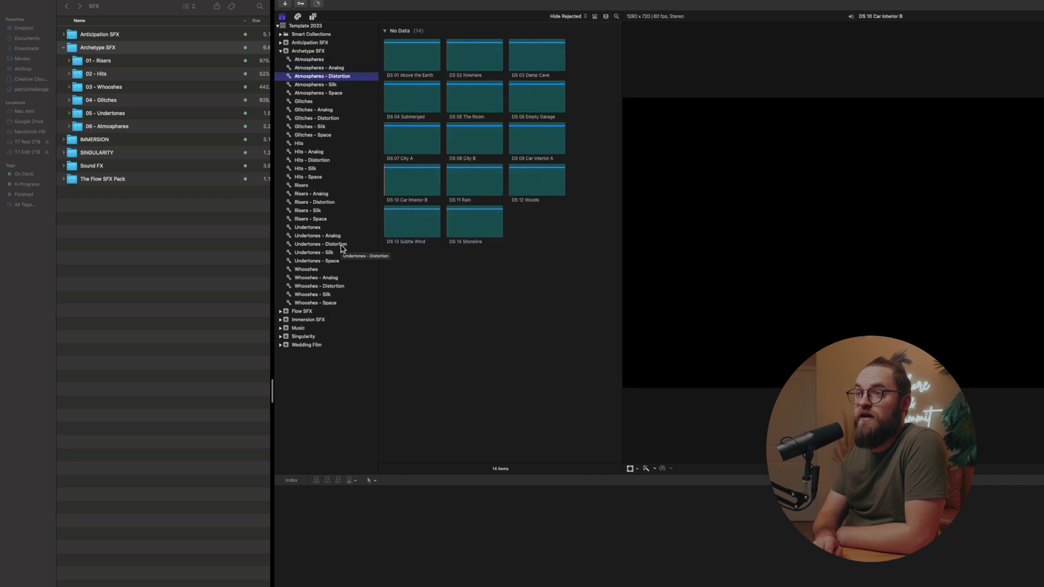
key(Down)
key(Down)
key(Down)
key(Down)
key(Down)
key(Down)
key(Down)
key(Down)
key(Down)
key(Down)
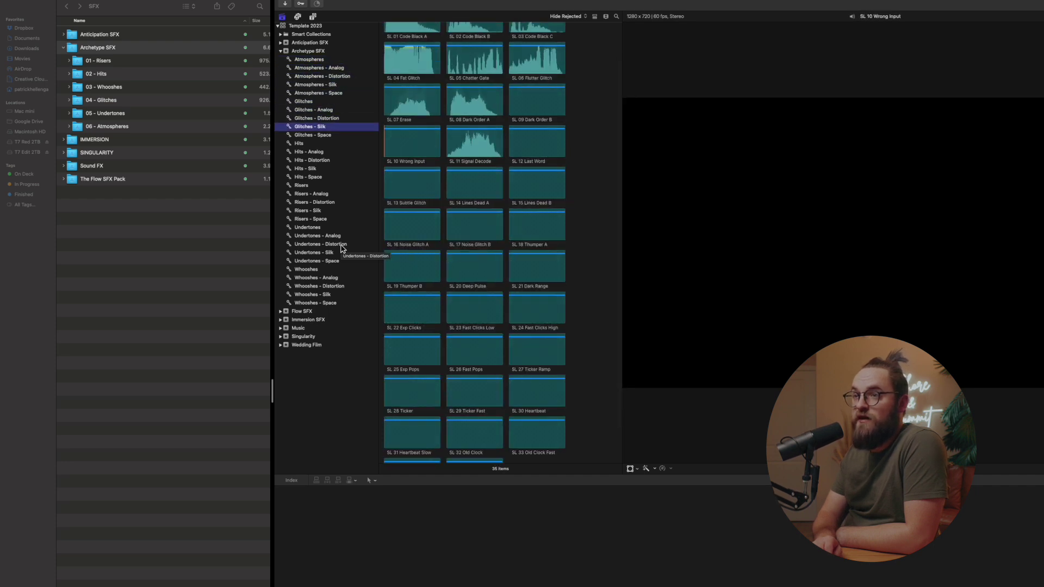
key(Down)
key(Down)
key(Down)
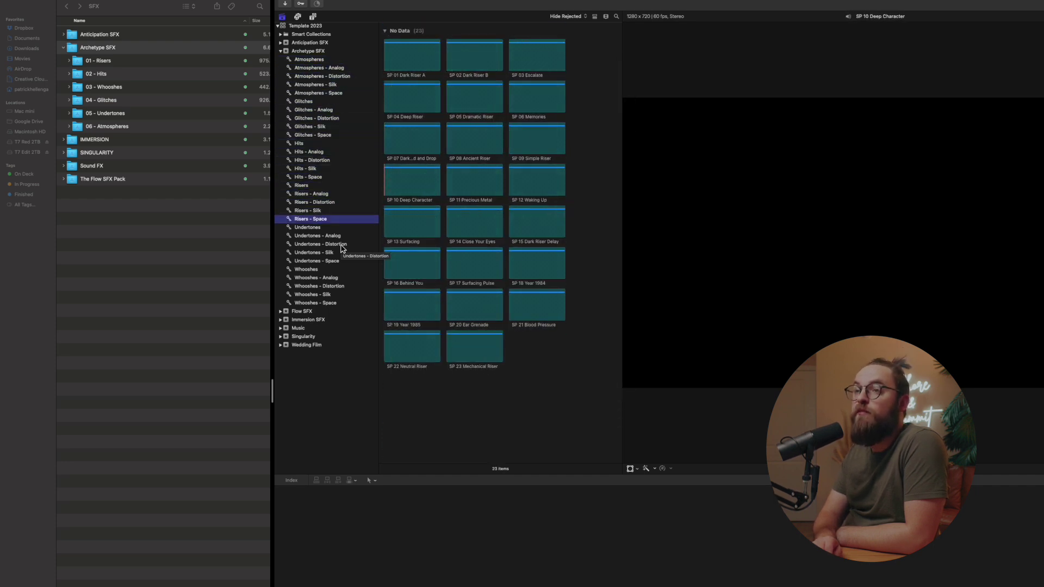
key(Left)
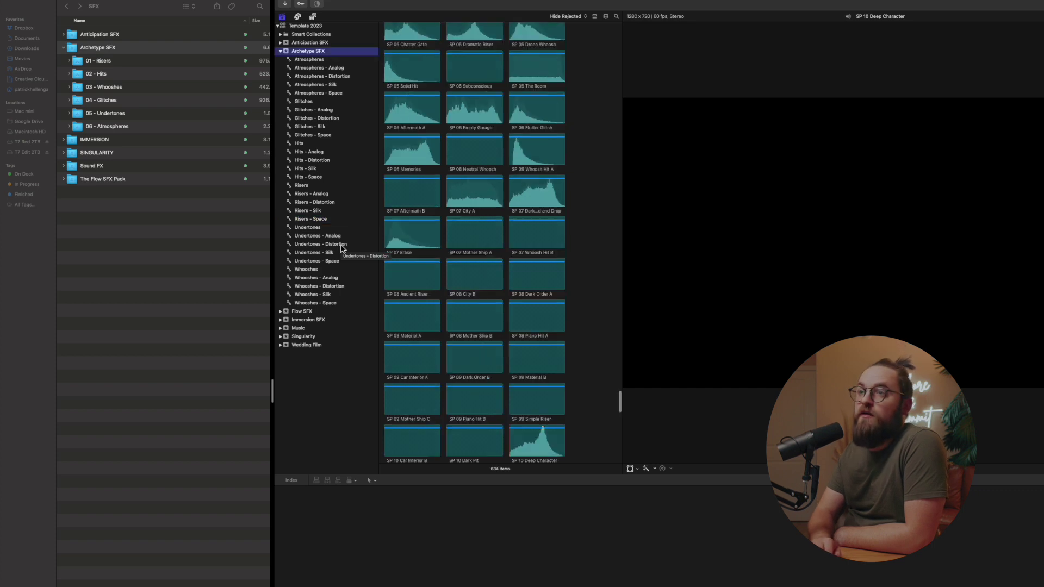
- Examine the numbered category folders in the Anticipation SFX event, then return to the Archetype SFX event
key(Up)
key(Right)
key(Down)
key(Down)
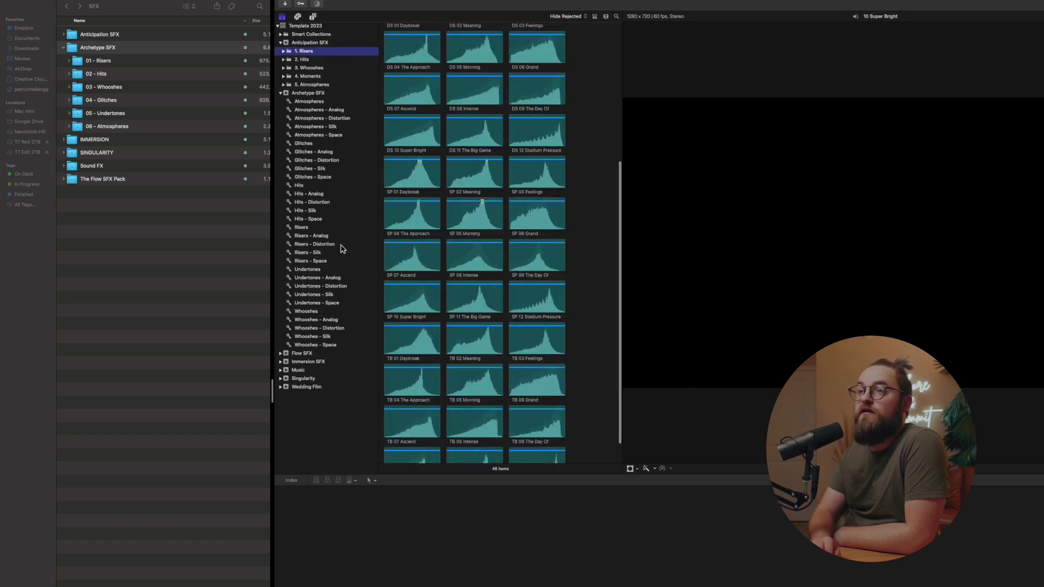
key(Right)
key(Left)
key(Left)
key(Left)
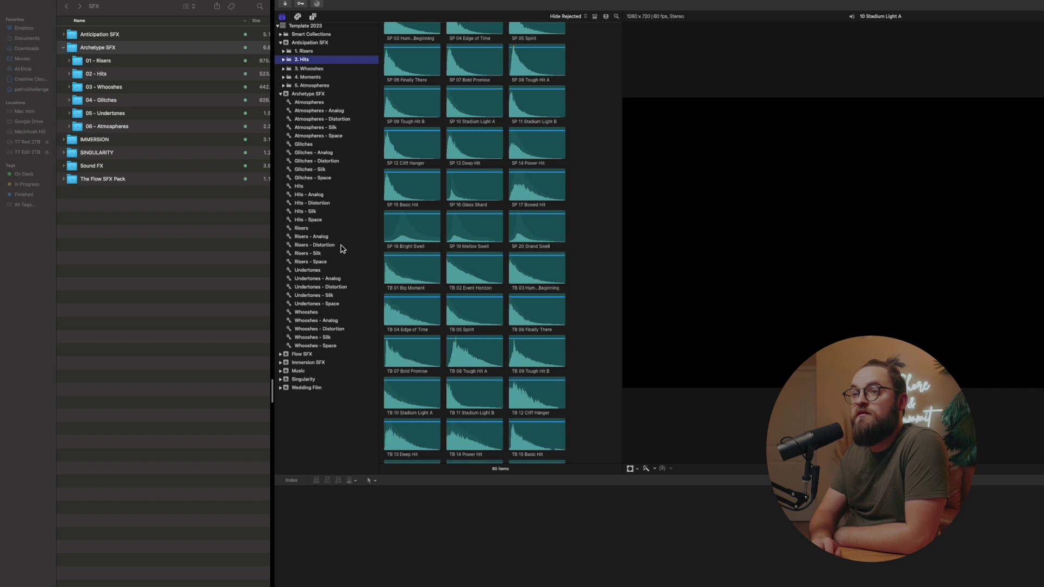
key(Down)
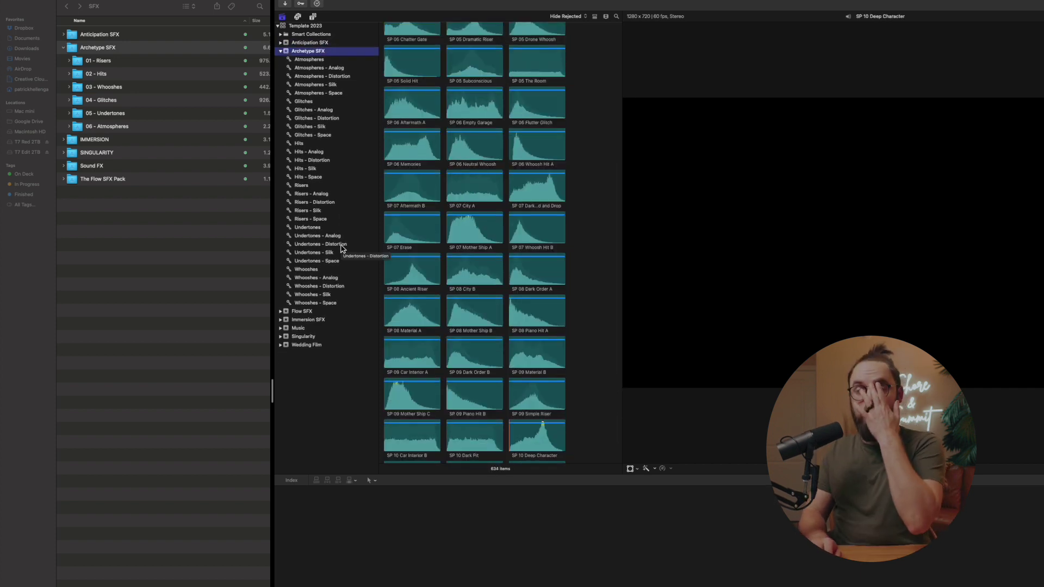
- Create a new folder named "1. Risers" in the Archetype SFX event
click(319, 228)
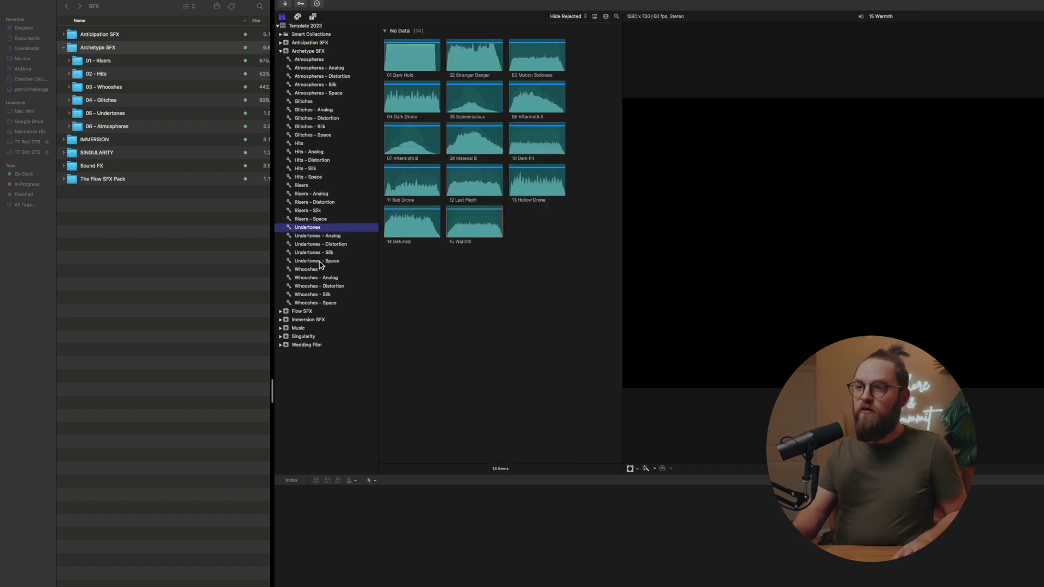
shift+click(320, 261)
right_click(320, 262)
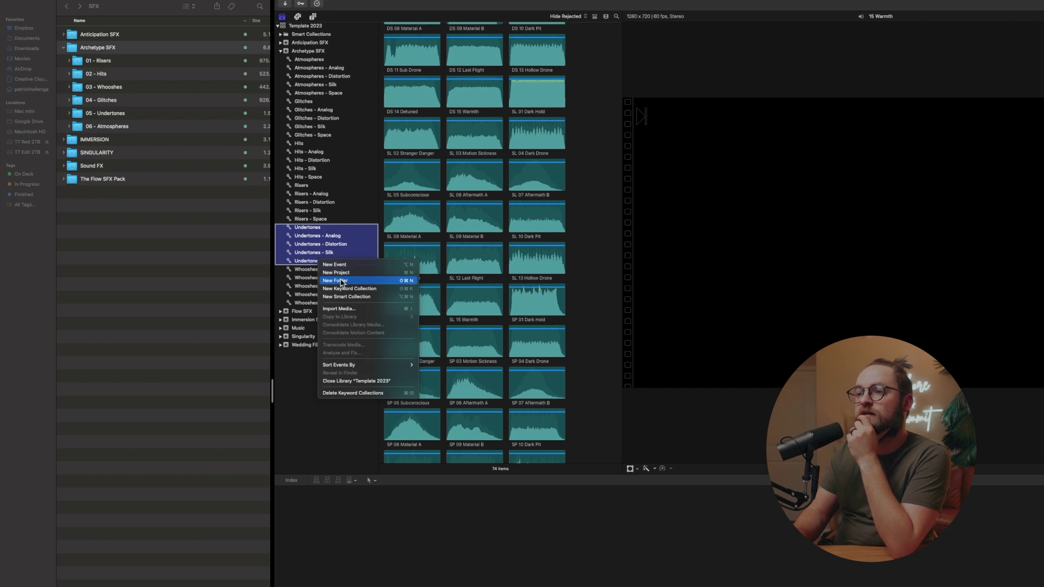
click(341, 281)
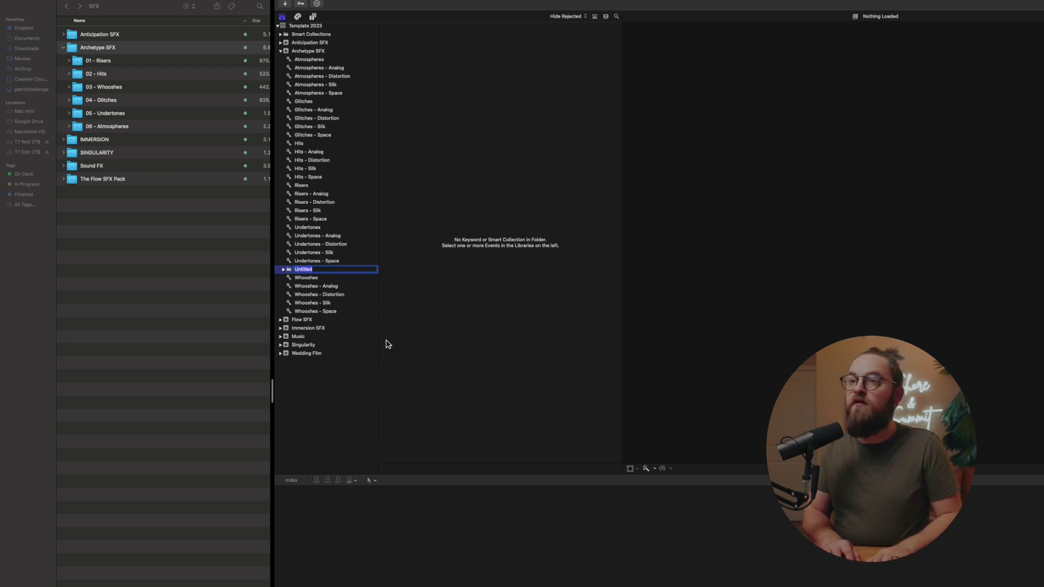
text(1. Risers)
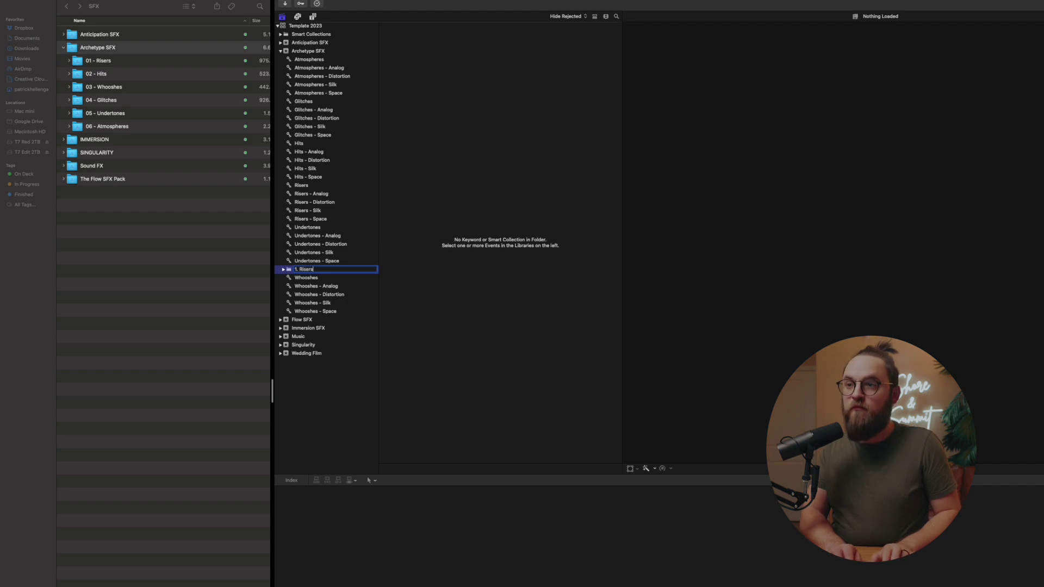
key(Return)
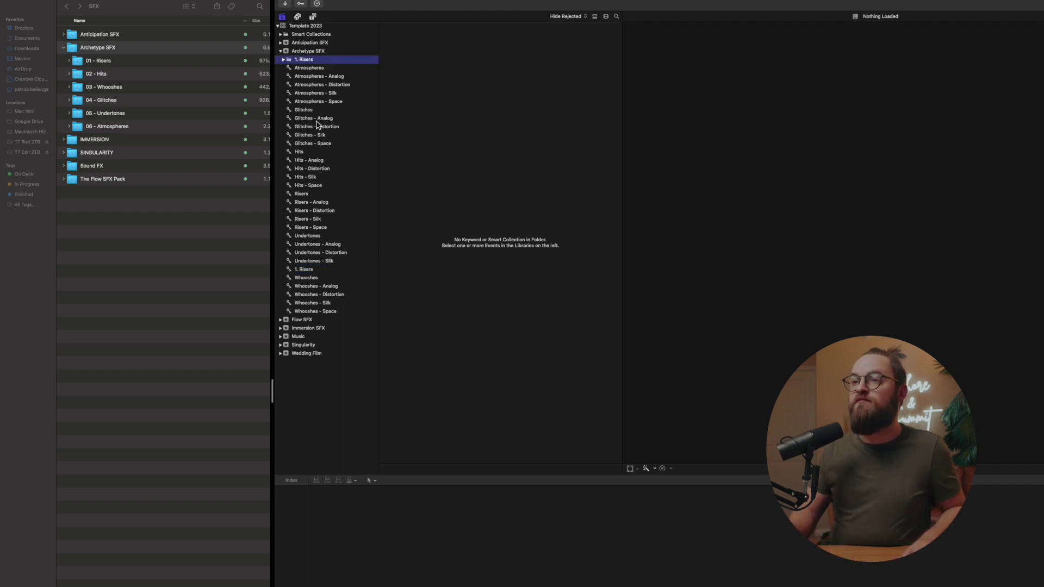
- Move the keyword collections from Risers through Risers - Space into the 1. Risers folder and collapse it
click(300, 194)
shift+click(302, 228)
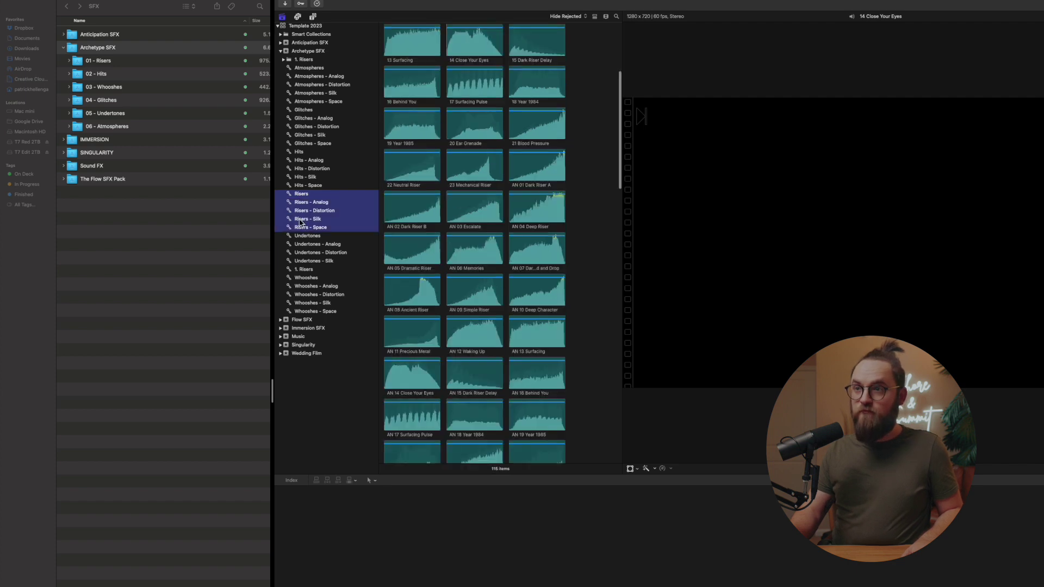
drag(301, 199, 300, 65)
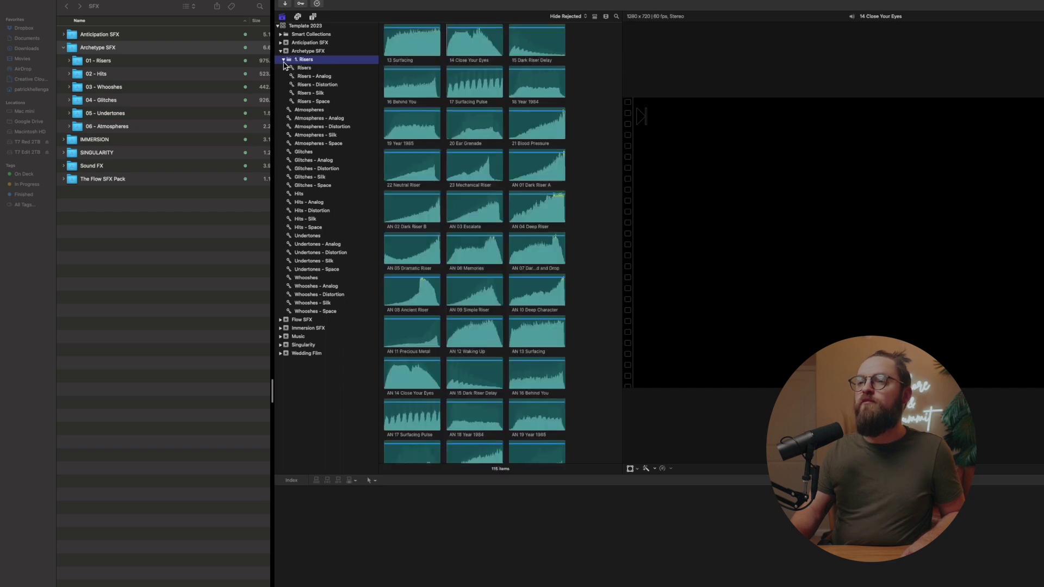
click(284, 59)
- Create a "2. Hits" folder in the Archetype SFX event and move the collections from Hits through Hits - Space into it
click(307, 52)
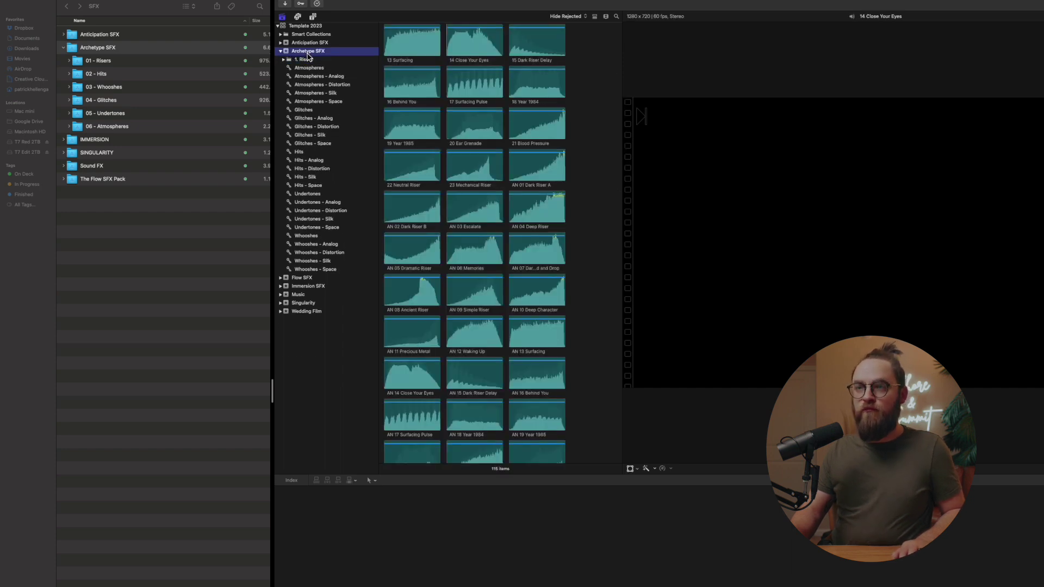
key(super+shift+n)
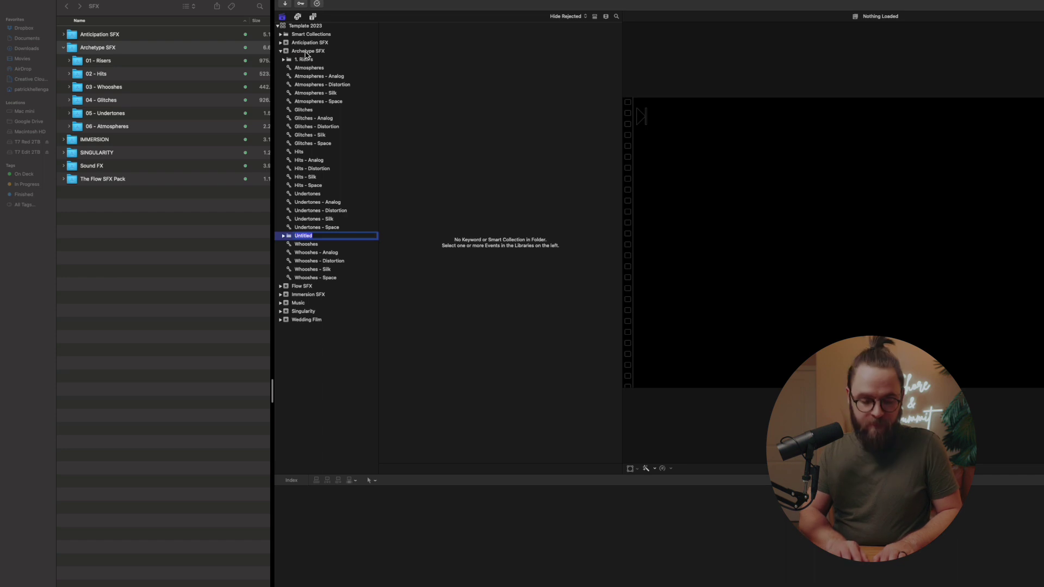
text(2. Hits)
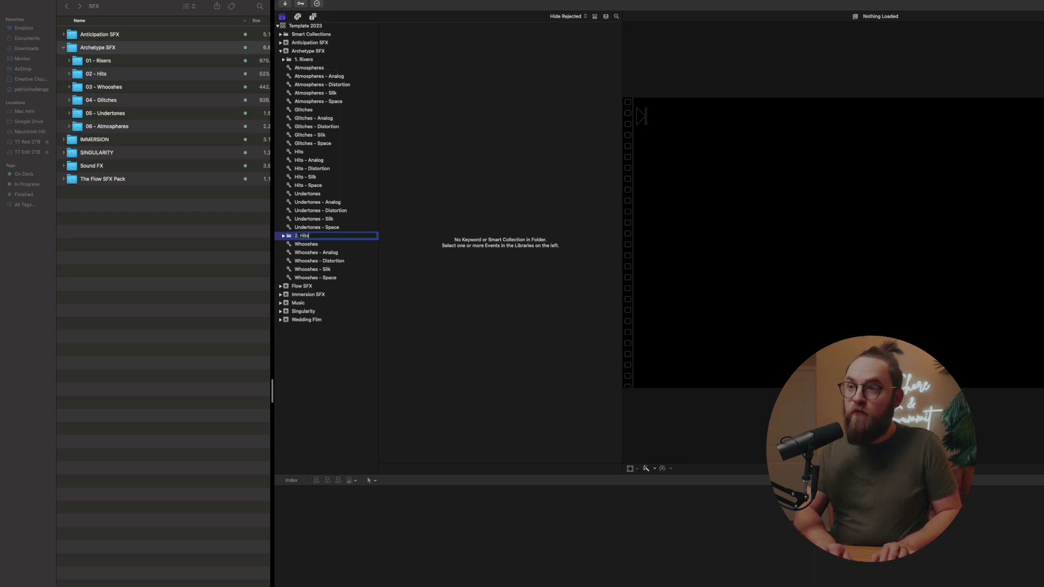
key(Return)
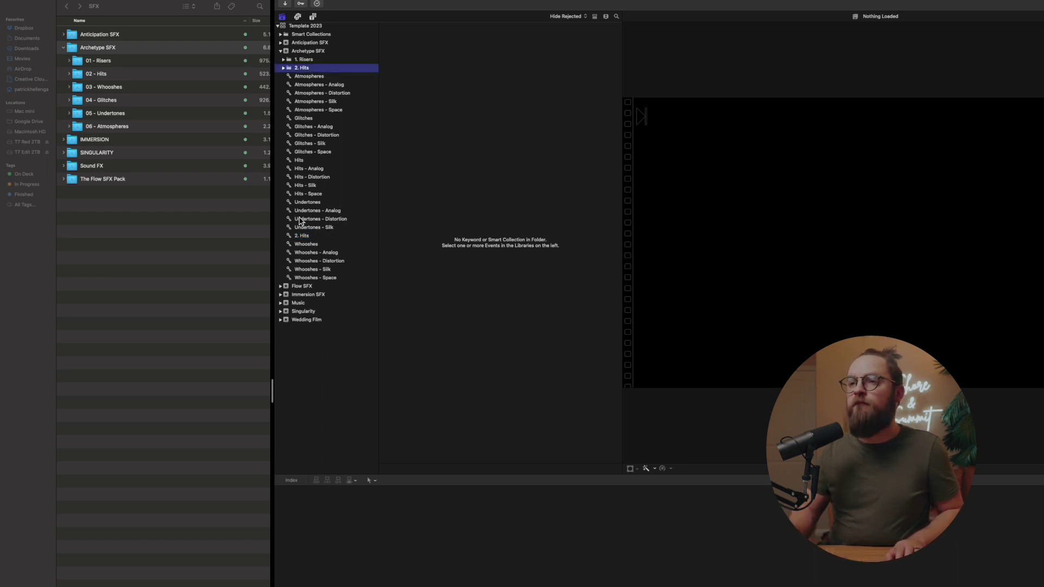
click(302, 163)
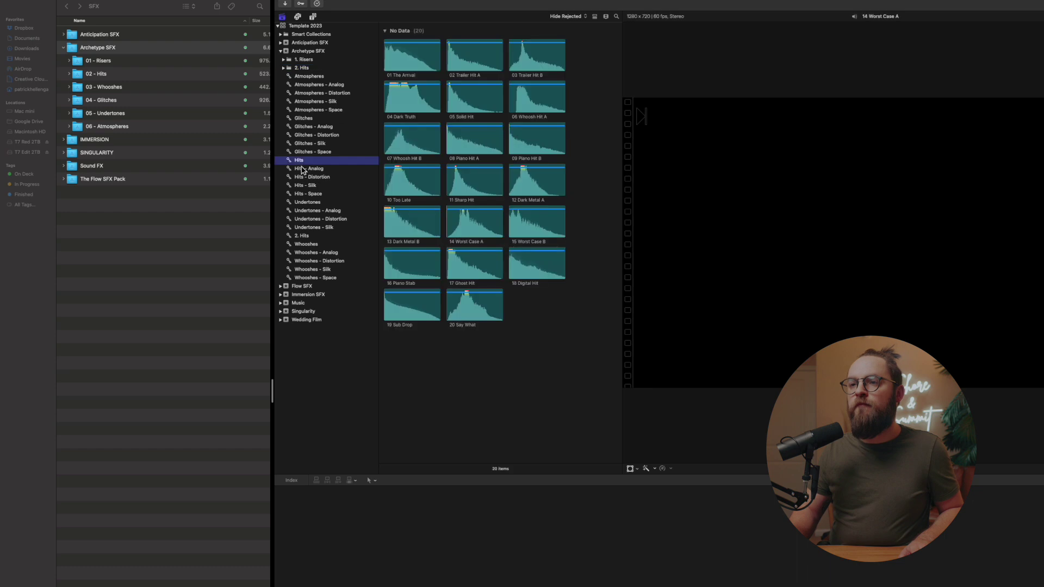
shift+click(305, 194)
drag(300, 168, 307, 72)
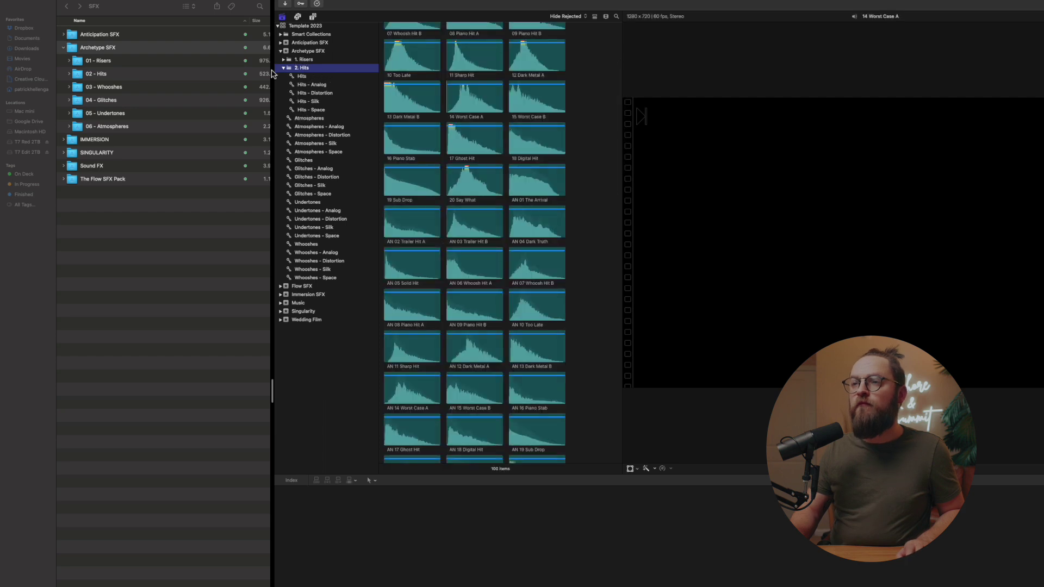
click(283, 68)
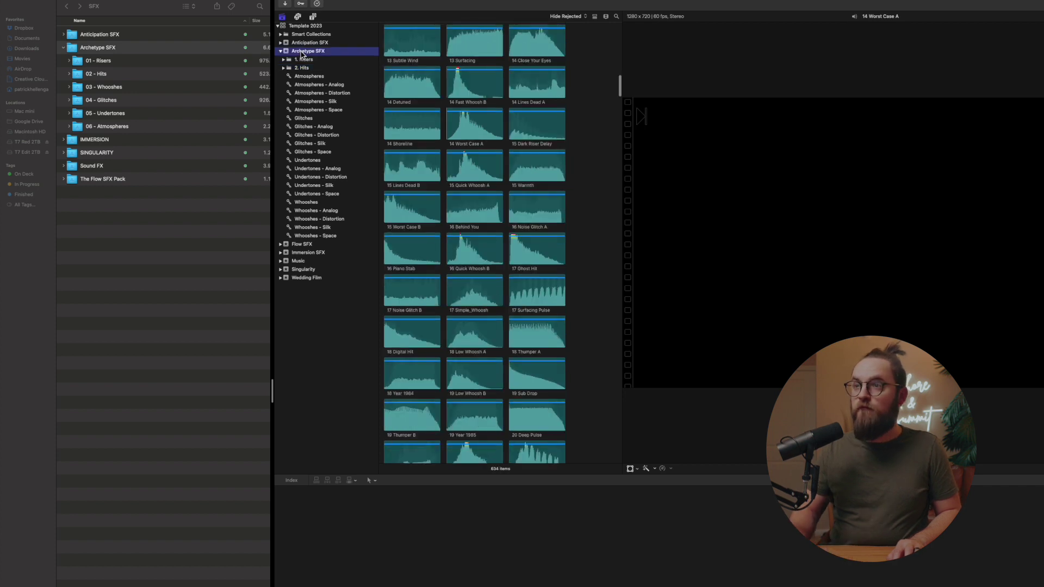
- Create a "3. Whooshes" folder in the Archetype SFX event and move the collections from Whooshes through Whooshes - Space into it
key(super+shift+n)
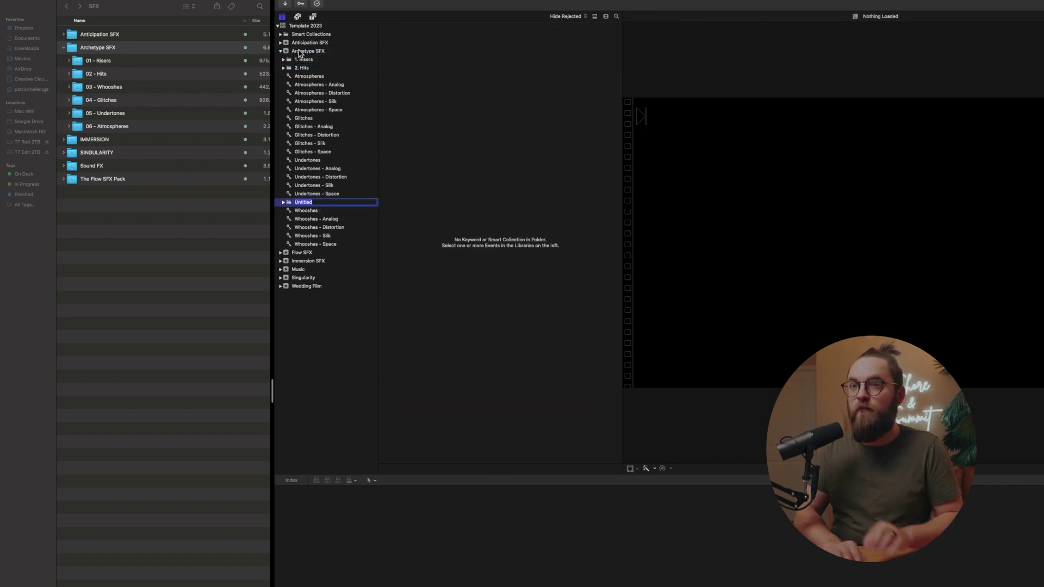
text(3.)
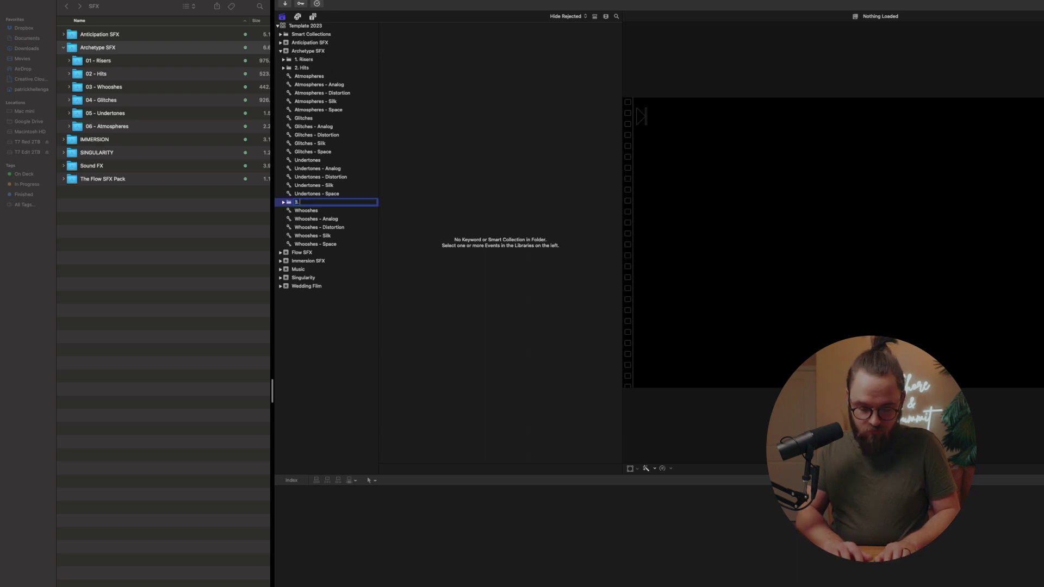
text( Whooshes)
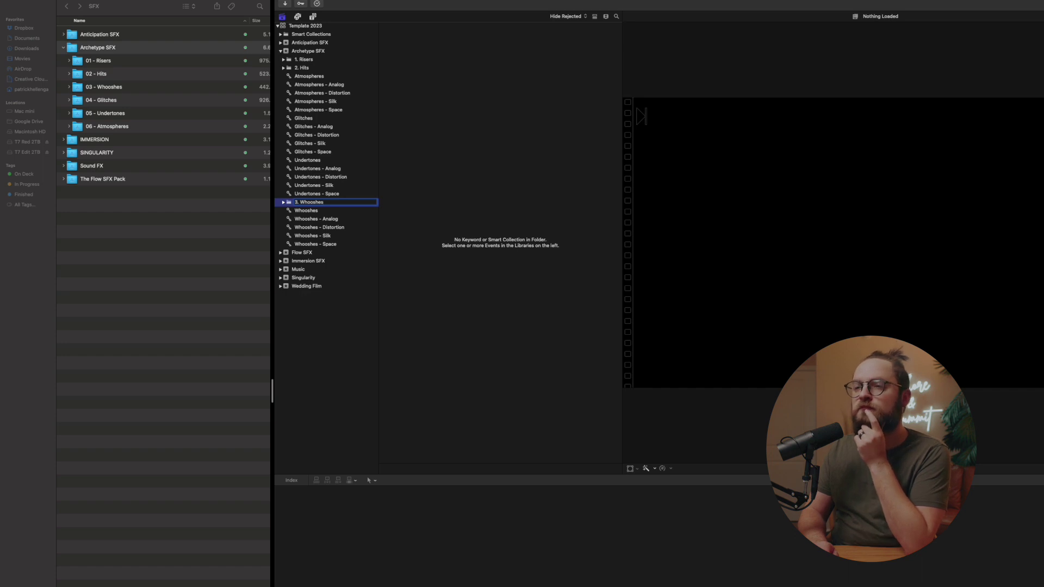
key(Return)
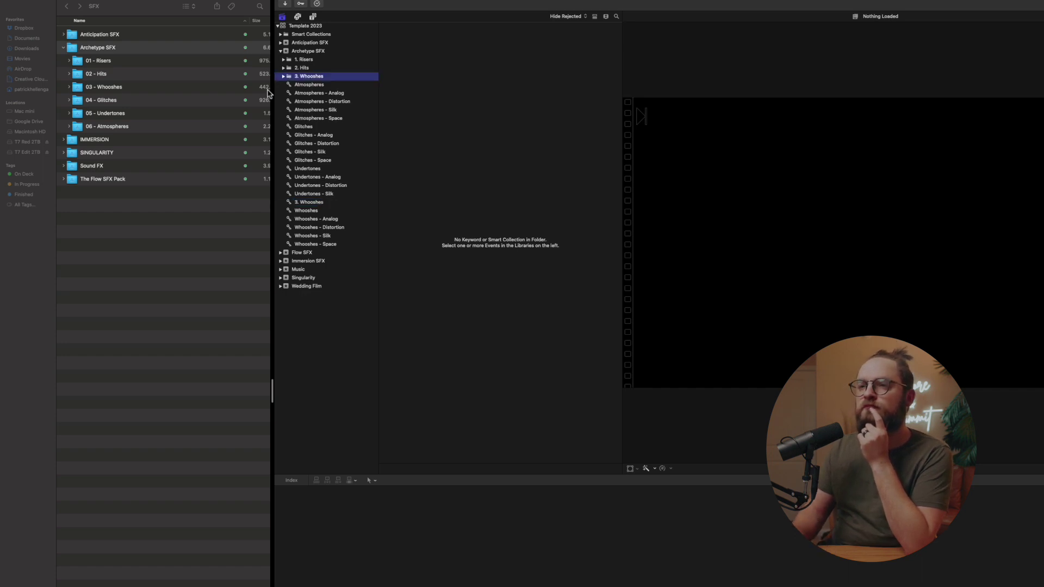
click(312, 210)
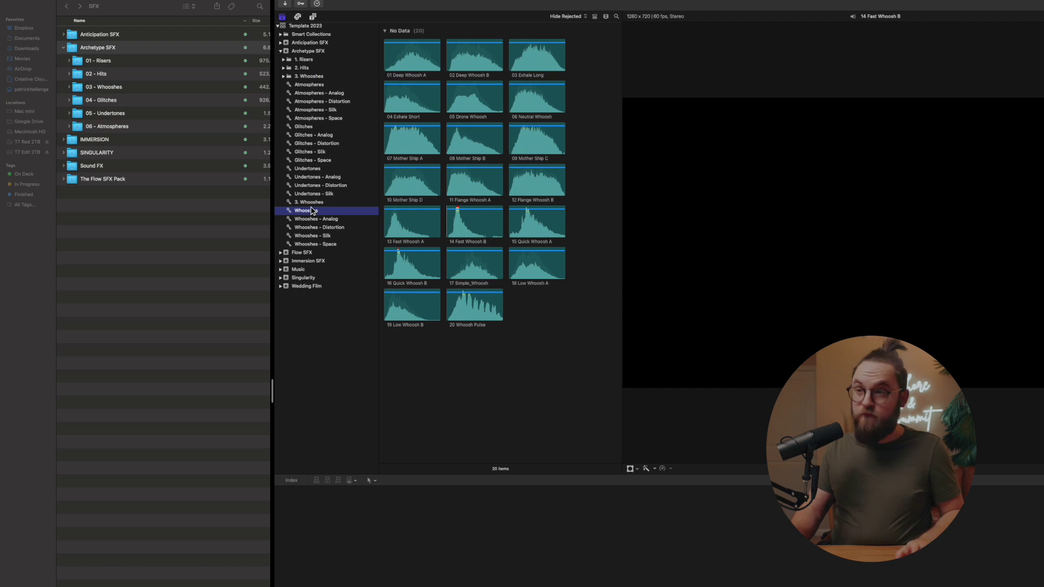
shift+click(313, 244)
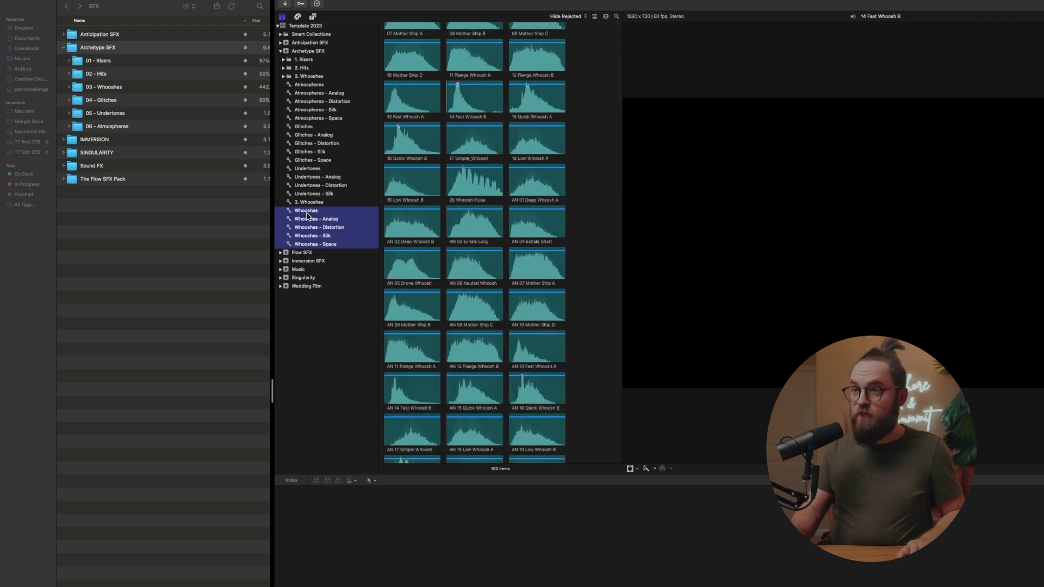
drag(307, 216, 306, 80)
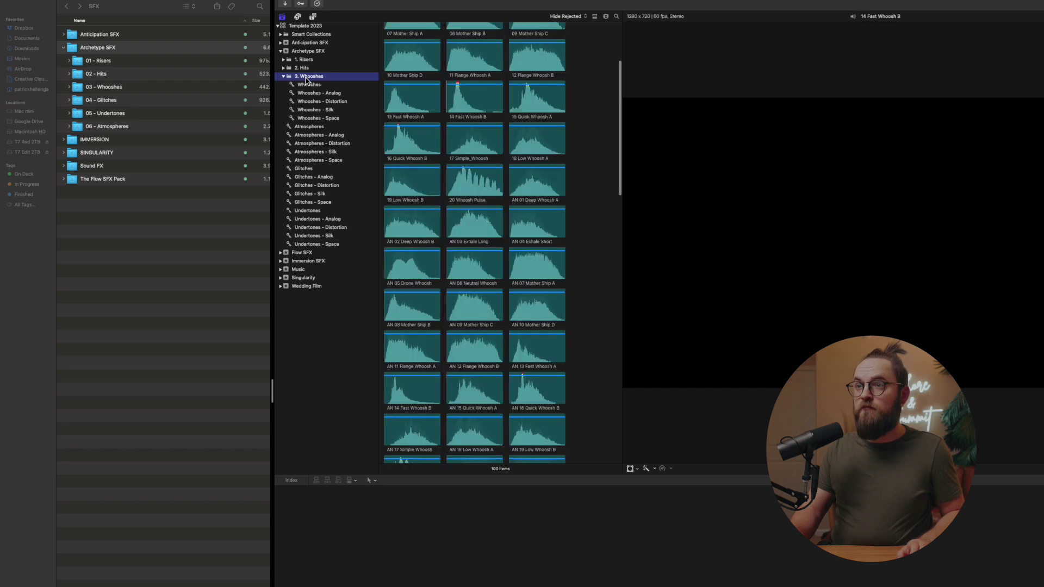
key(Left)
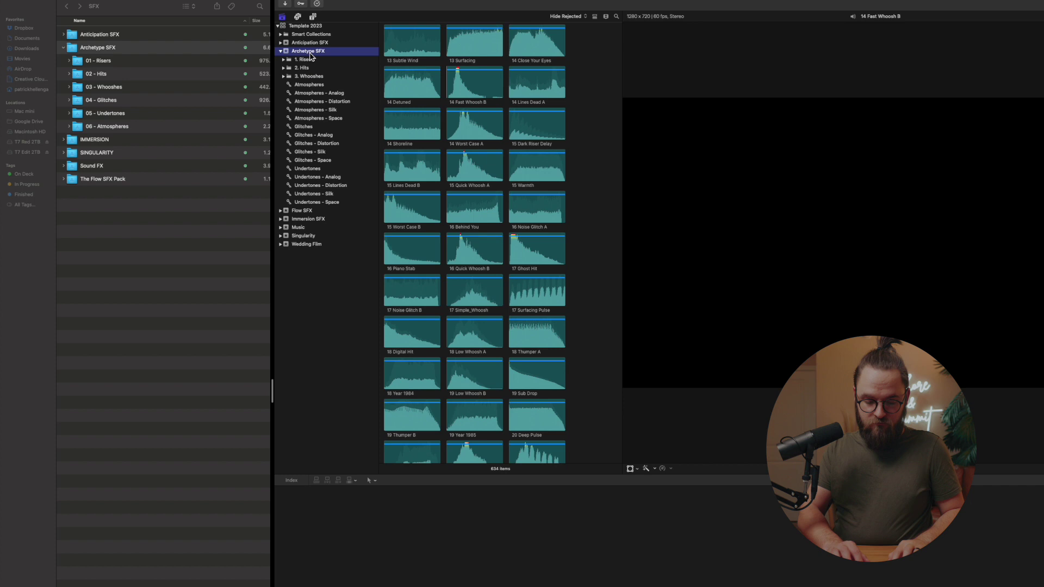
- Create a new folder named "4. Glitches" in the Archetype SFX event
key(shift+super+n)
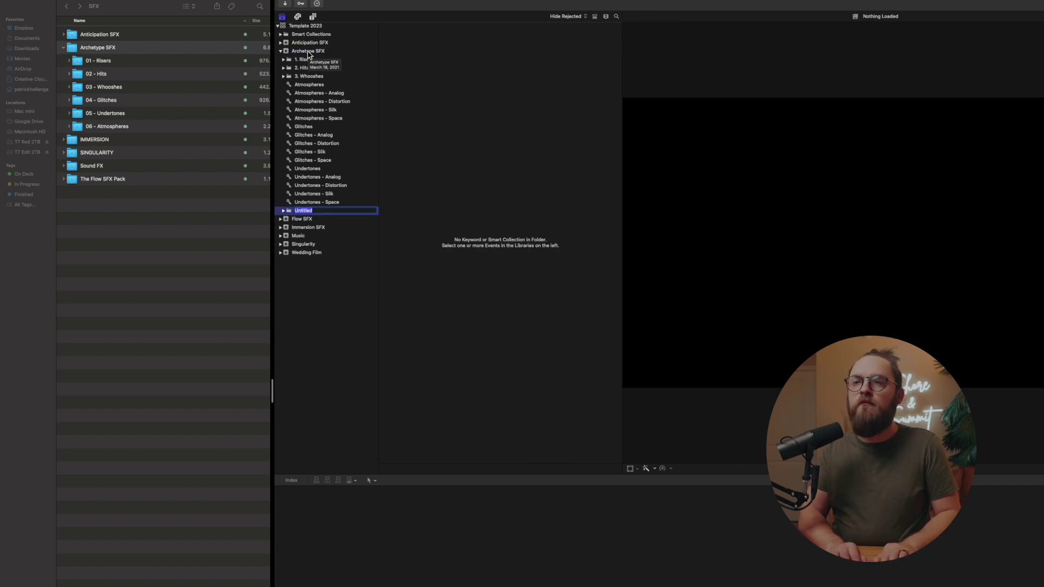
text(4. Glitches)
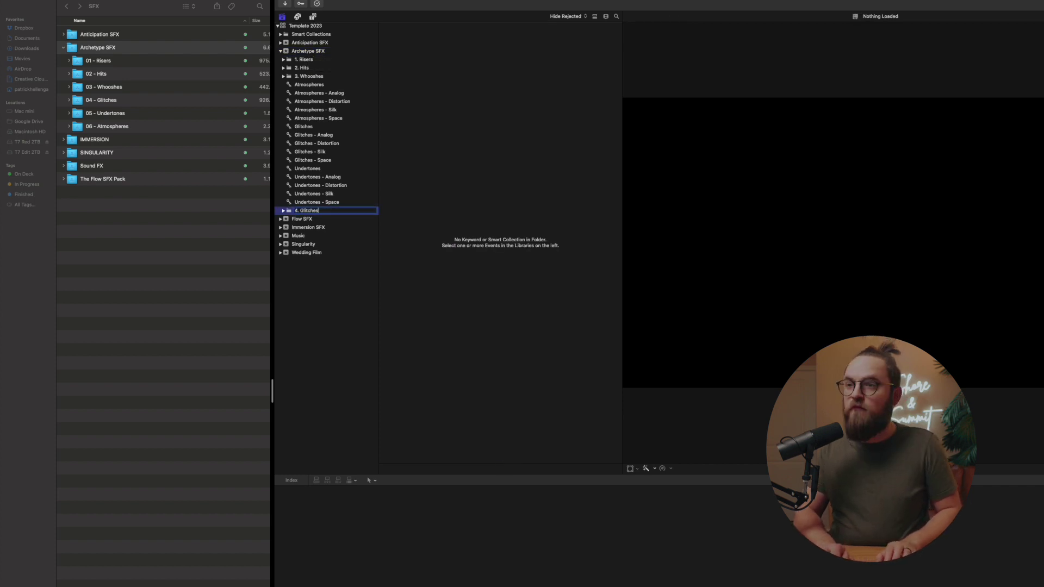
key(Return)
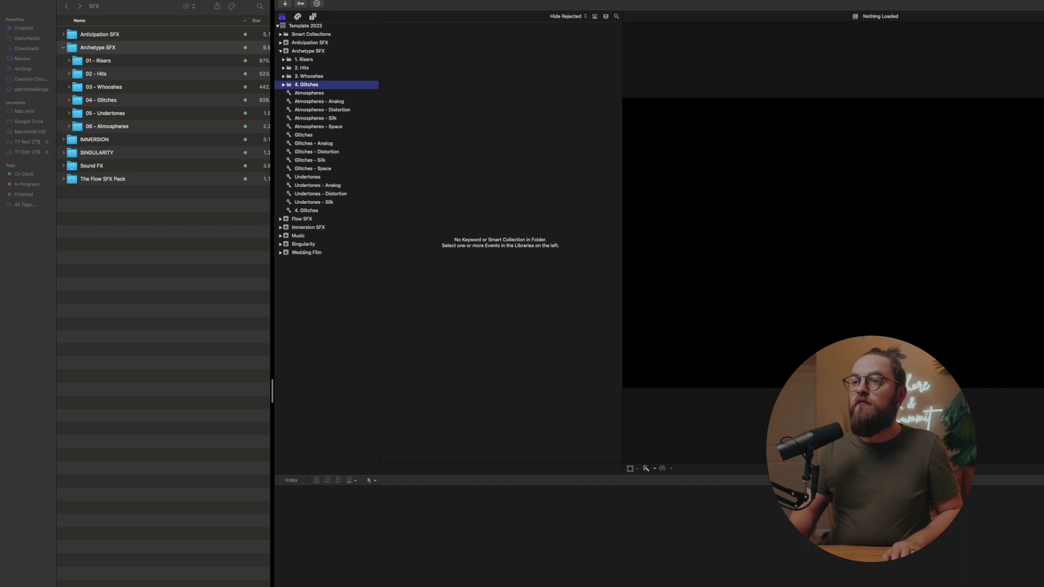
- Try to move the Glitches keyword collections into the 4. Glitches folder
click(305, 136)
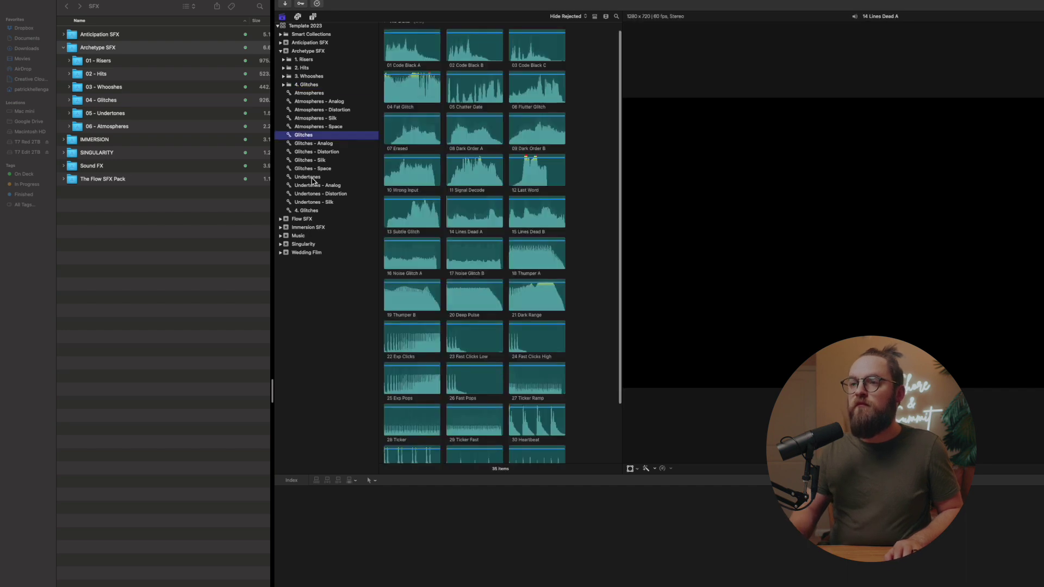
shift+click(312, 171)
drag(306, 139, 309, 89)
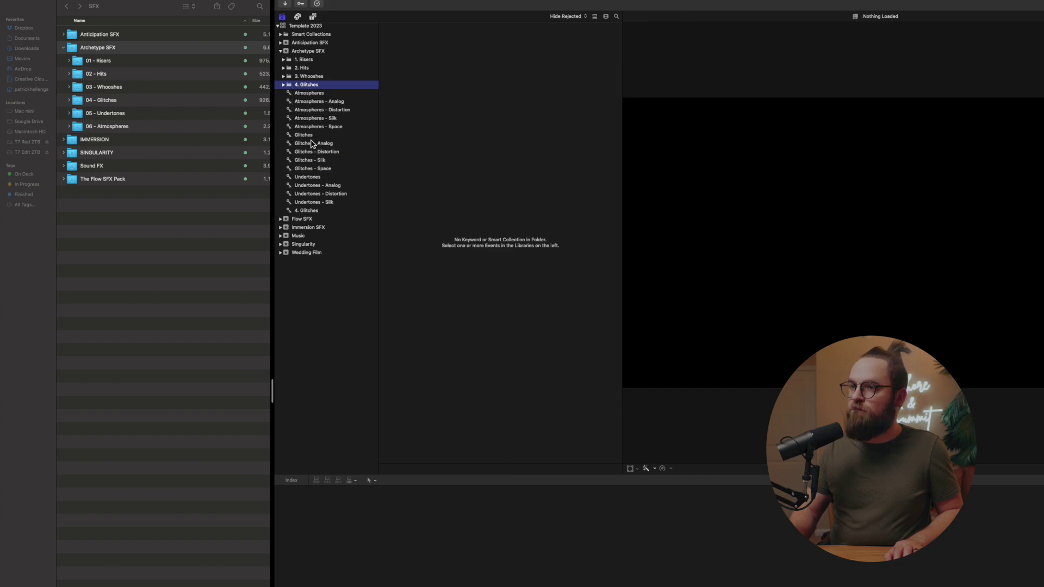
- Move the keyword collections from Glitches through Glitches - Space into the 4. Glitches folder and collapse it
click(312, 136)
shift+click(313, 169)
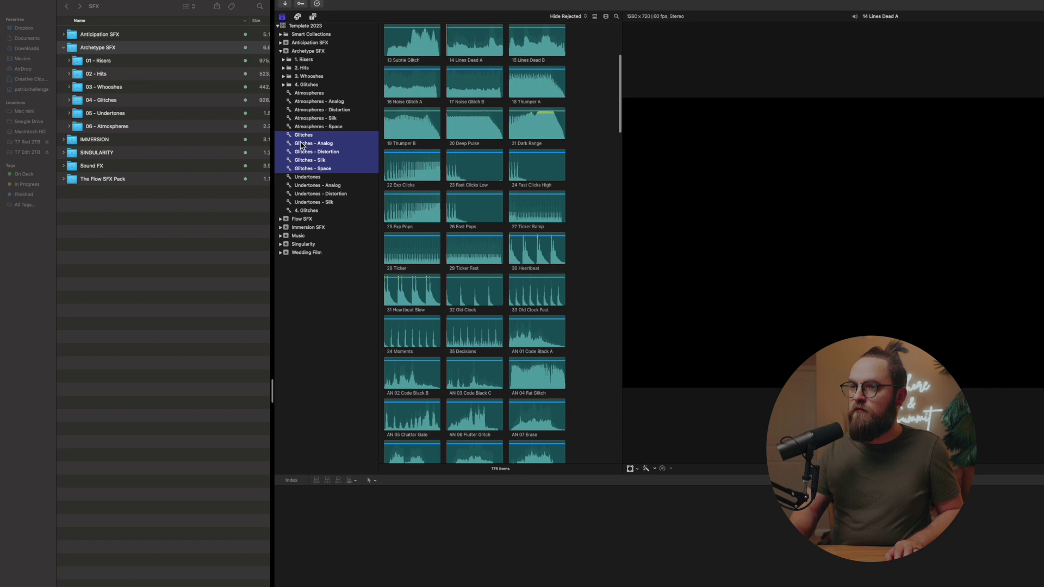
drag(295, 103, 310, 89)
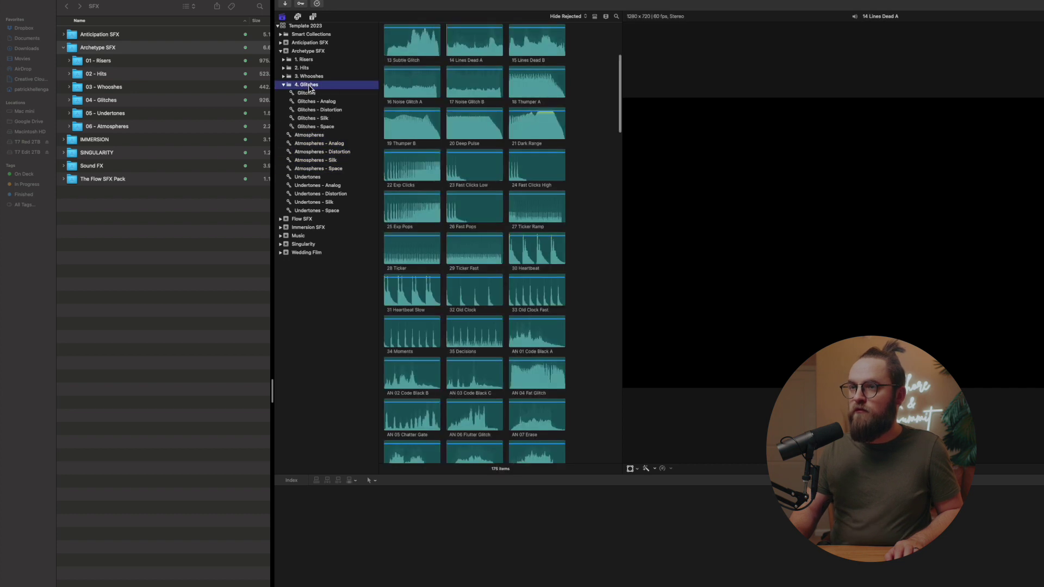
click(284, 85)
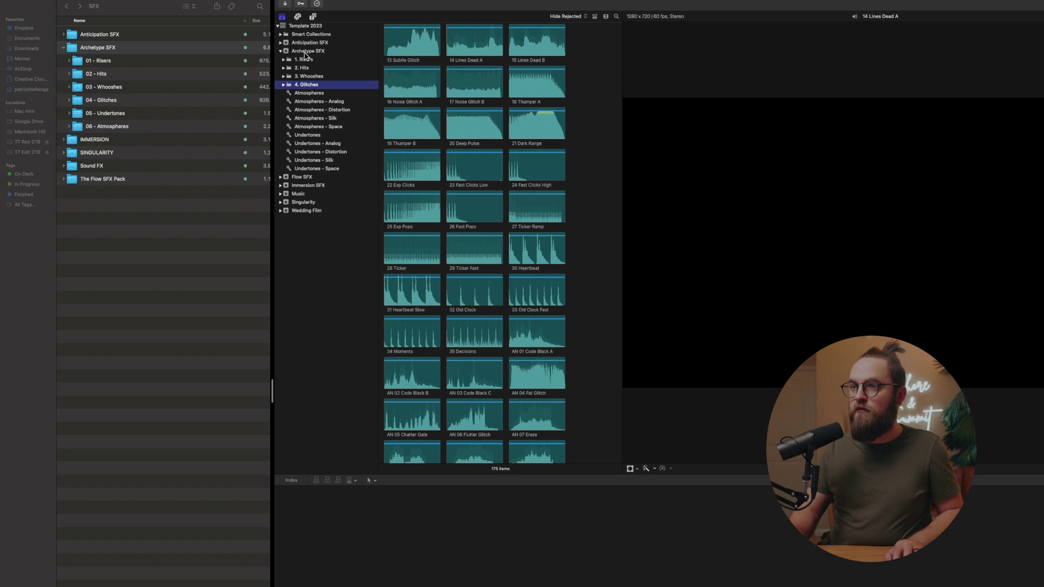
- Create a new folder named "5. Undertones" in the Archetype SFX event
click(305, 52)
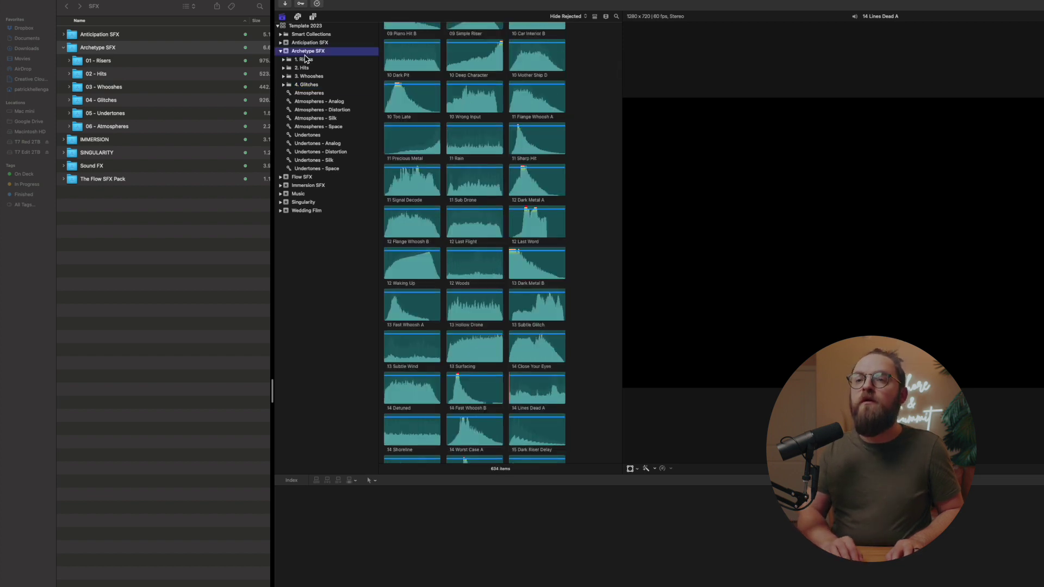
key(super+shift+n)
text(5. Undertones)
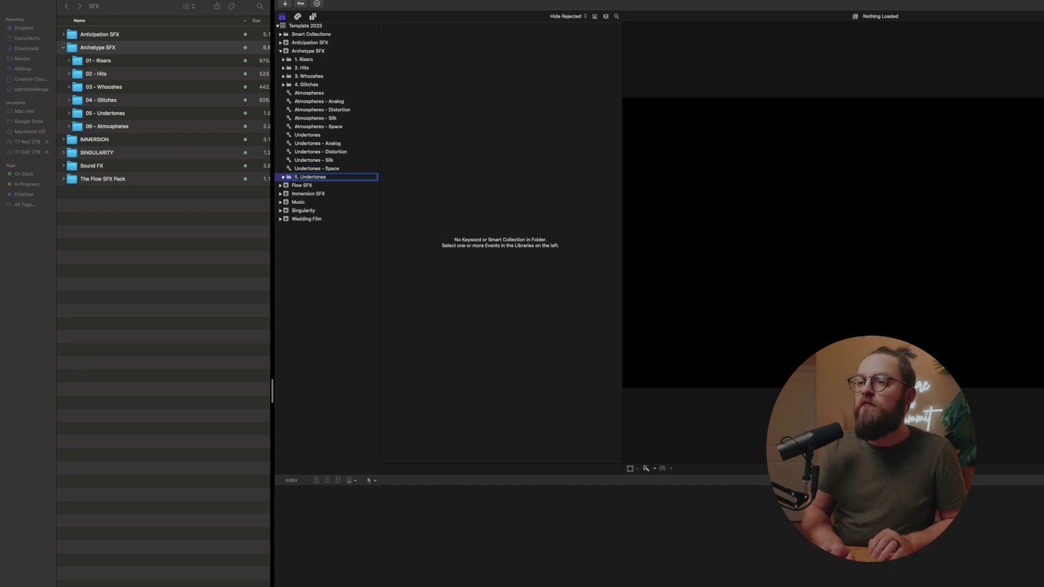
key(Return)
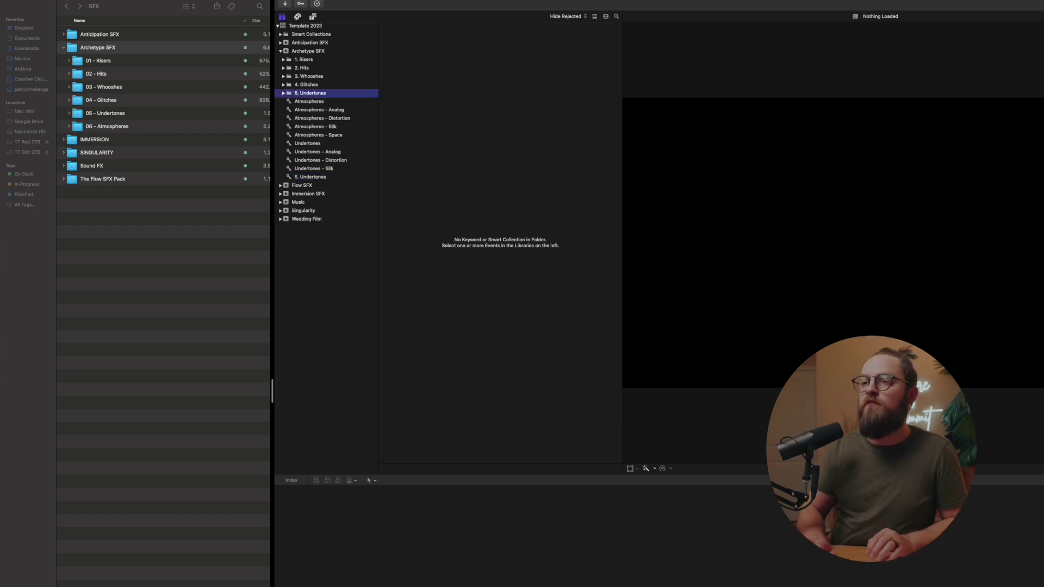
- Move the keyword collections from Undertones through Undertones - Space into the 5. Undertones folder and collapse it
click(308, 144)
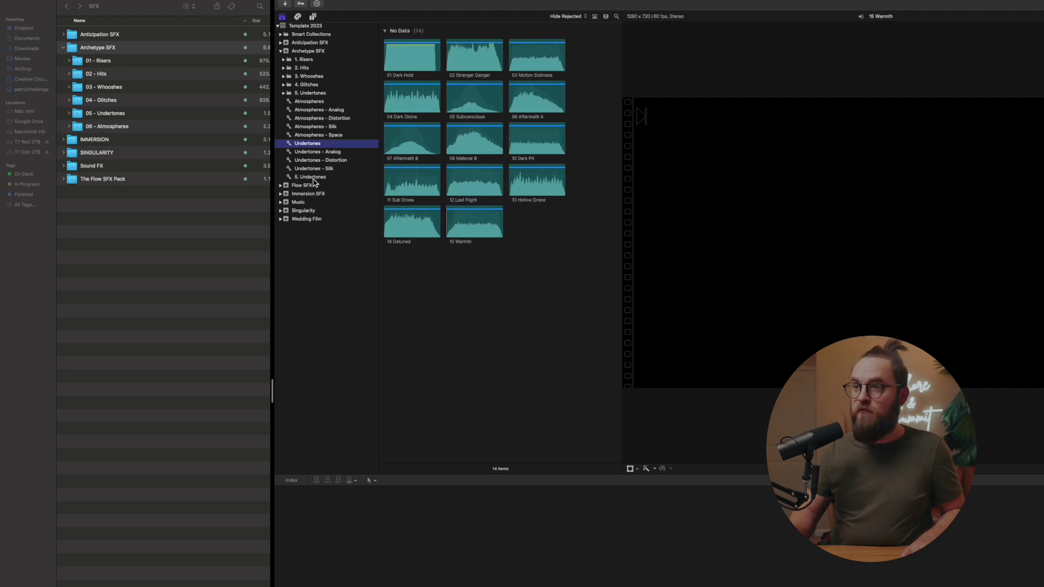
shift+click(314, 178)
drag(310, 143, 313, 96)
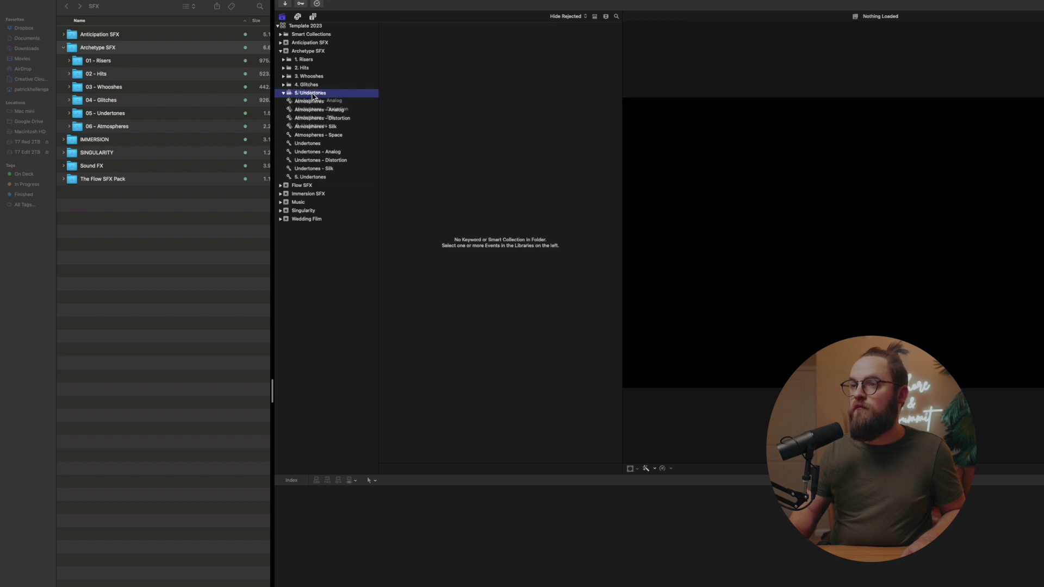
drag(313, 97, 312, 96)
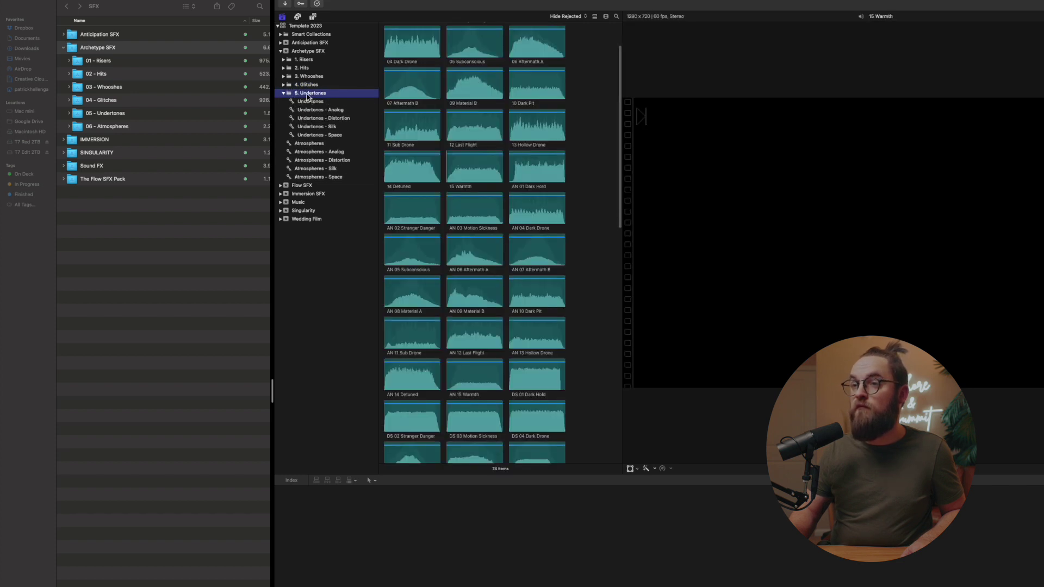
click(284, 95)
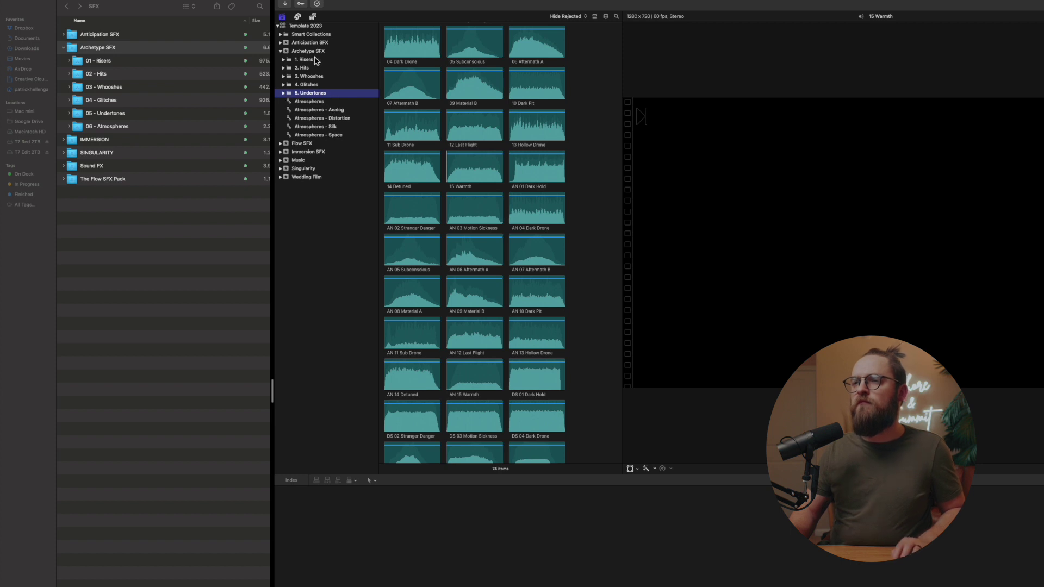
- Create a new folder named "6. Atmospheres" in the Archetype SFX event
click(315, 58)
key(super+shift+n)
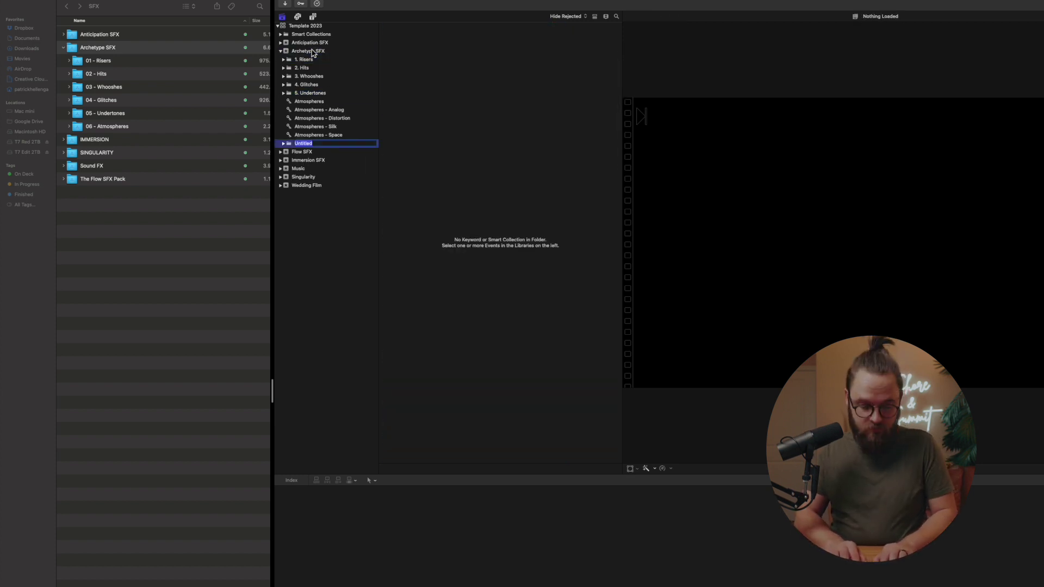
text(6. At)
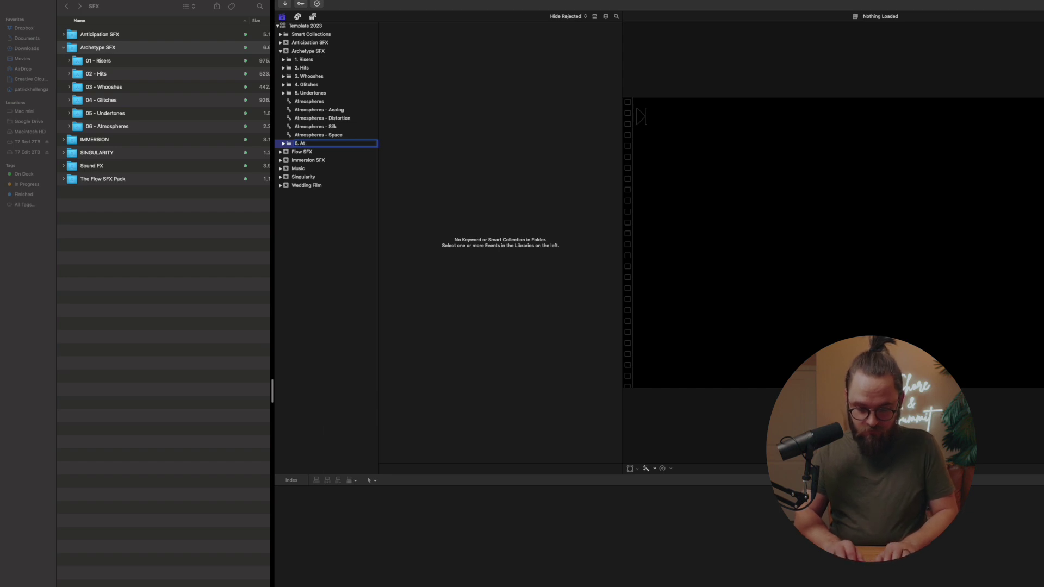
text(mospheres)
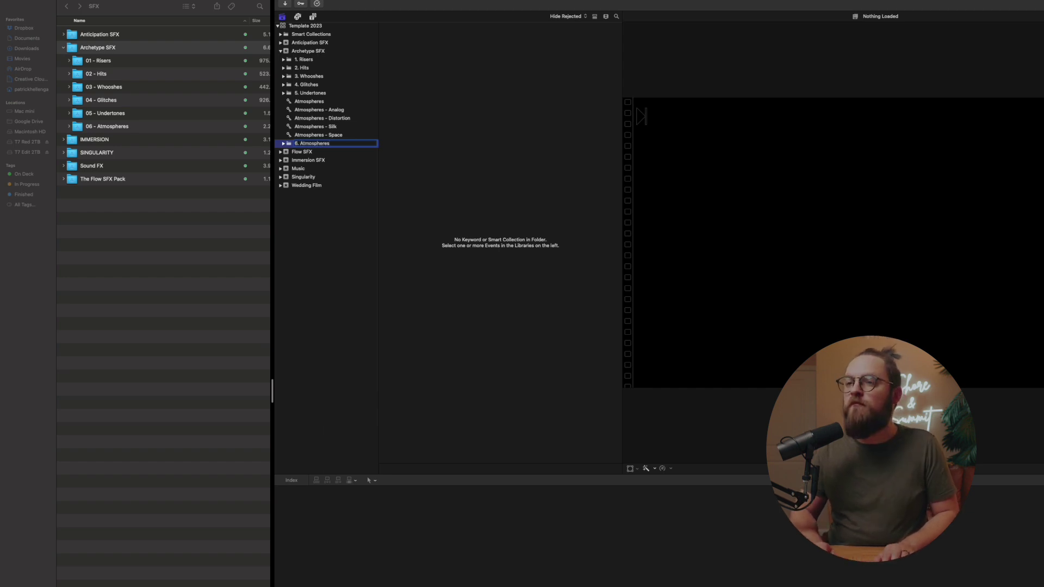
key(Return)
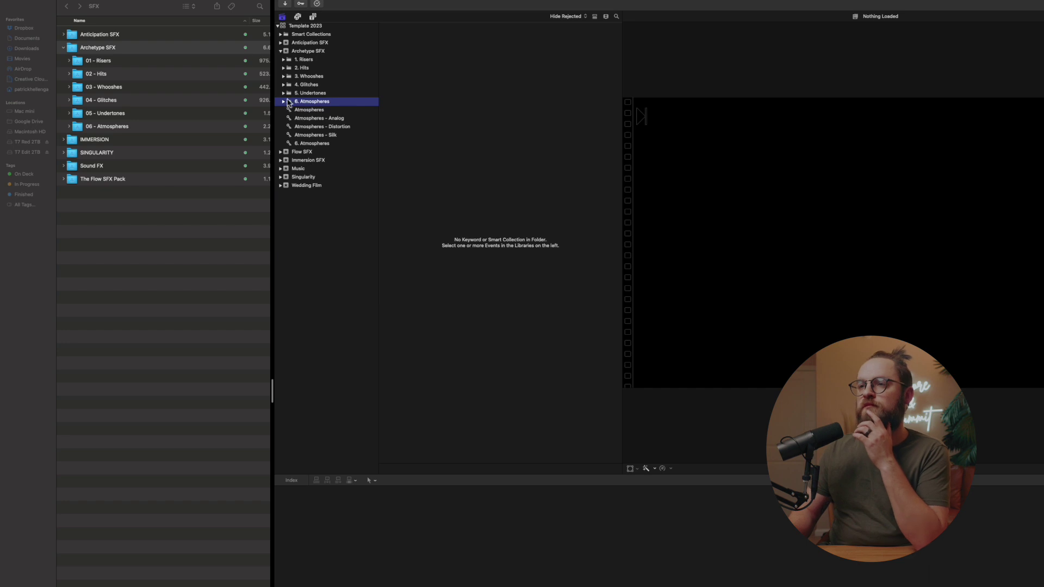
- Move the collections from Atmospheres through Atmospheres - Space into the 6. Atmospheres folder, and collapse Archetype SFX in the library and in Finder
click(298, 110)
shift+click(311, 144)
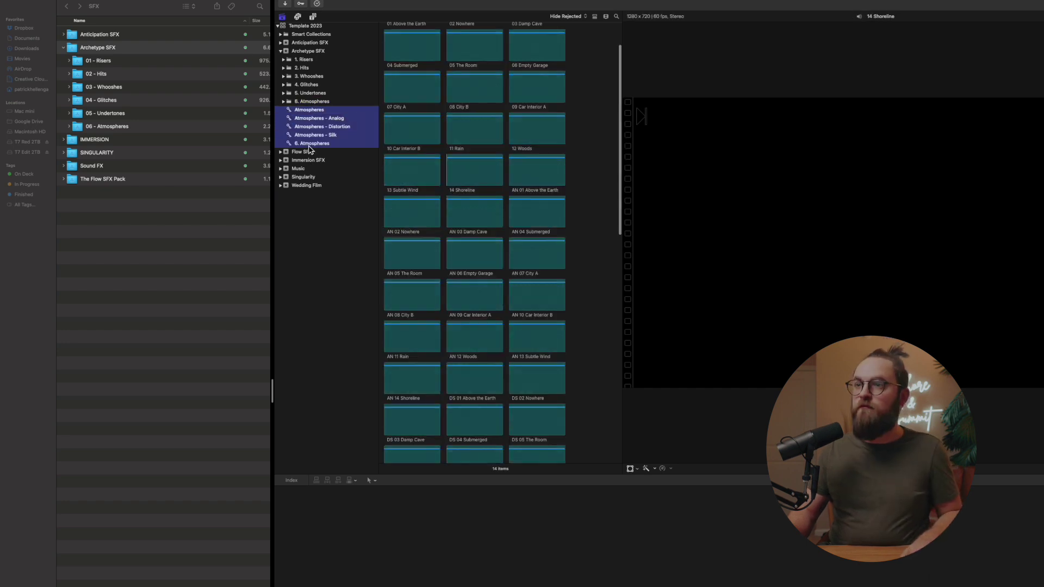
drag(308, 117, 309, 107)
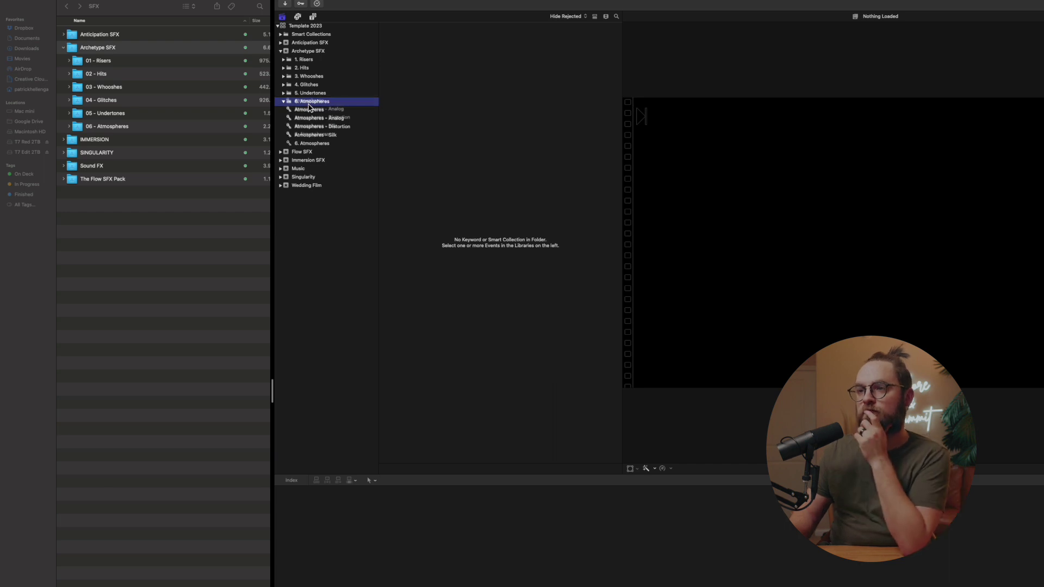
click(284, 102)
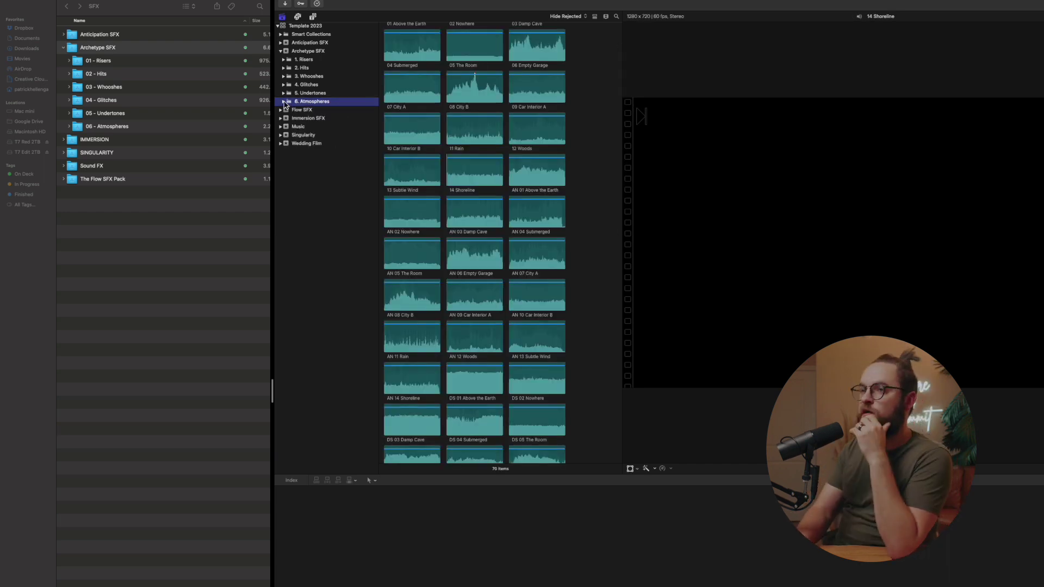
click(281, 51)
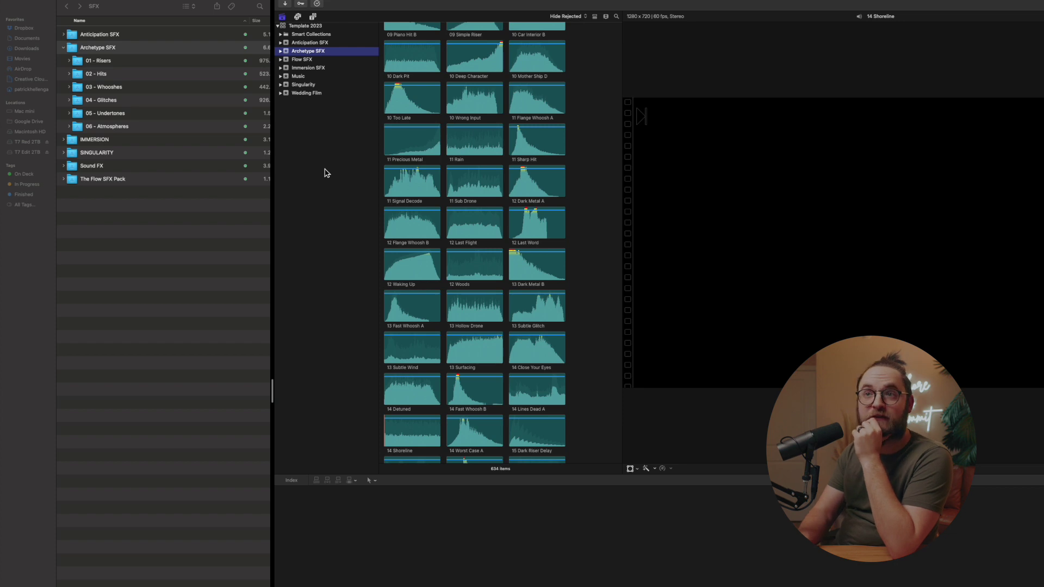
click(64, 48)
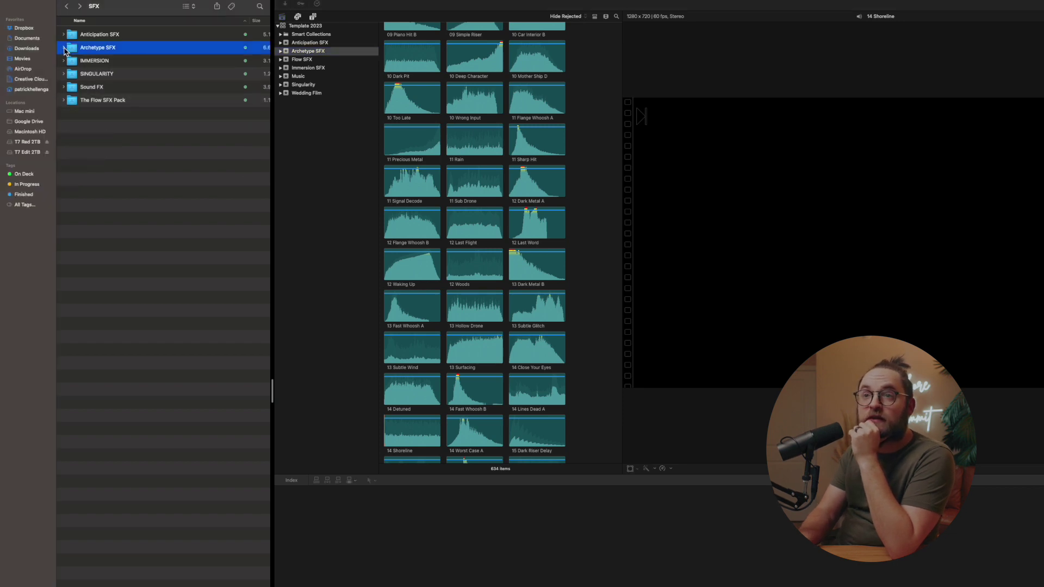
- Create a new event named "SFX Extras" in the Template 2023 library
click(337, 215)
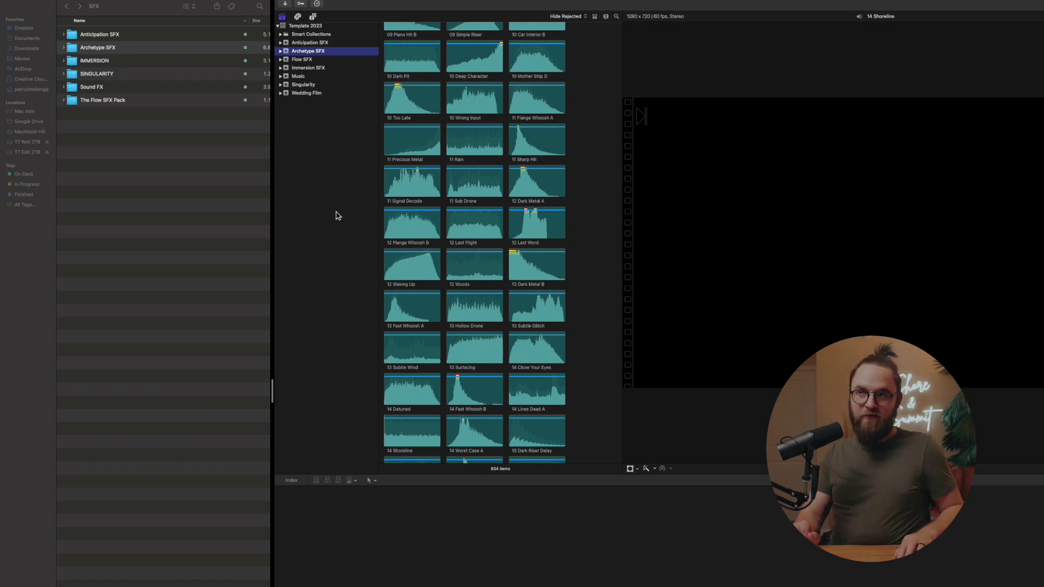
right_click(336, 215)
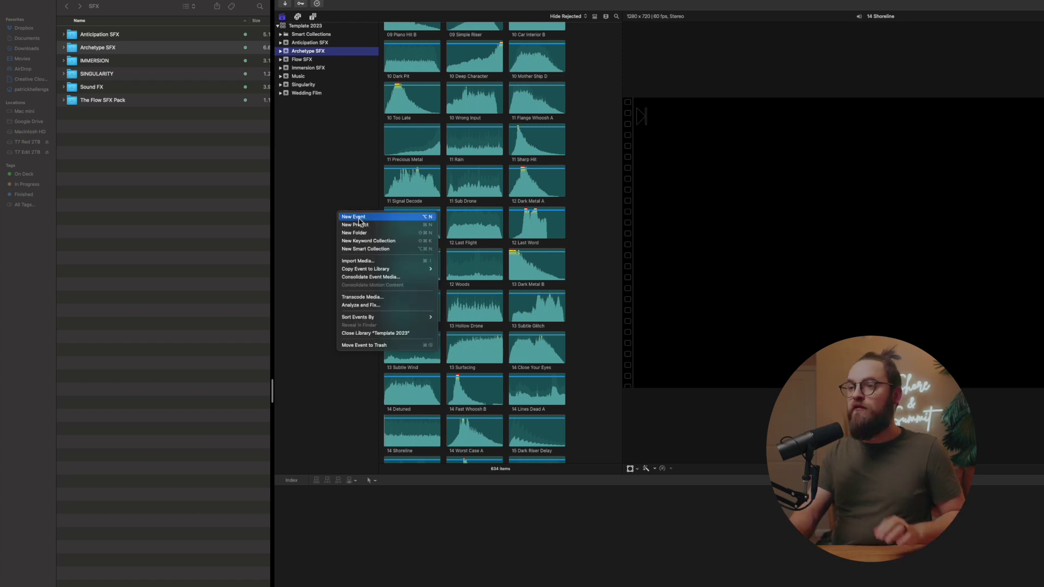
click(353, 218)
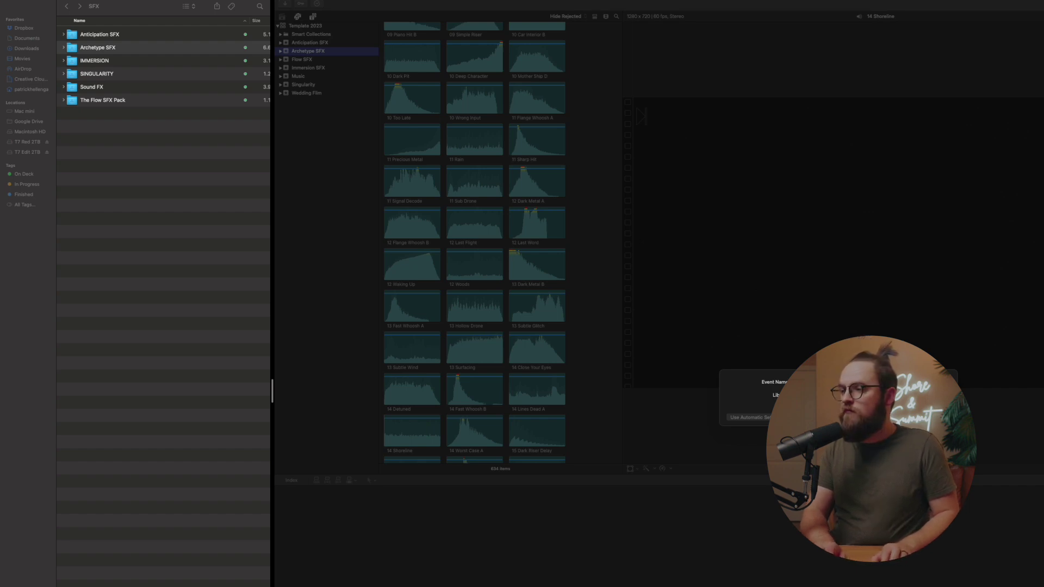
key(Return)
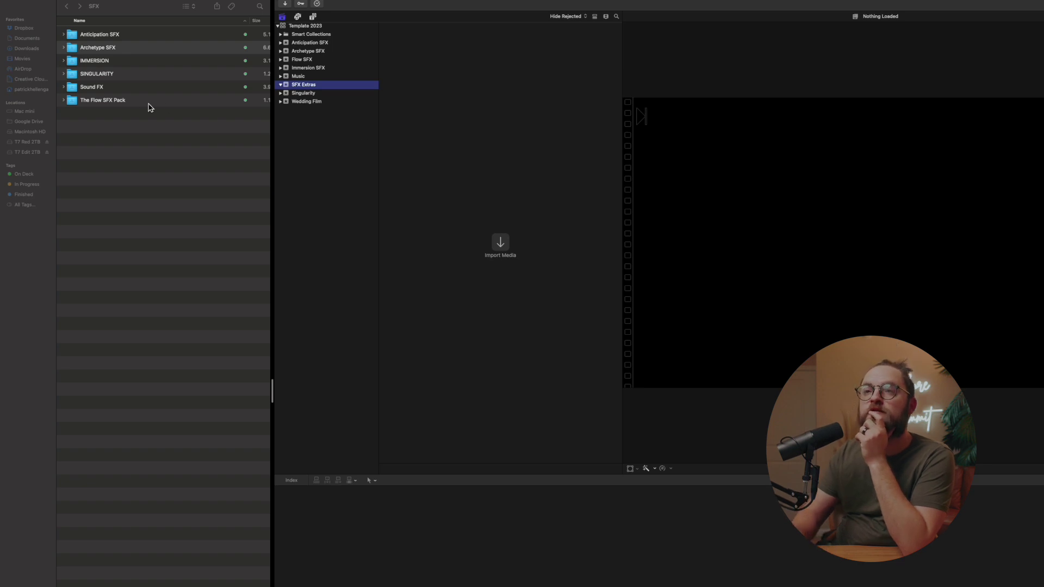
- Expand the Sound FX folder in Finder, and start a media import into the SFX Extras event from that same folder
click(107, 89)
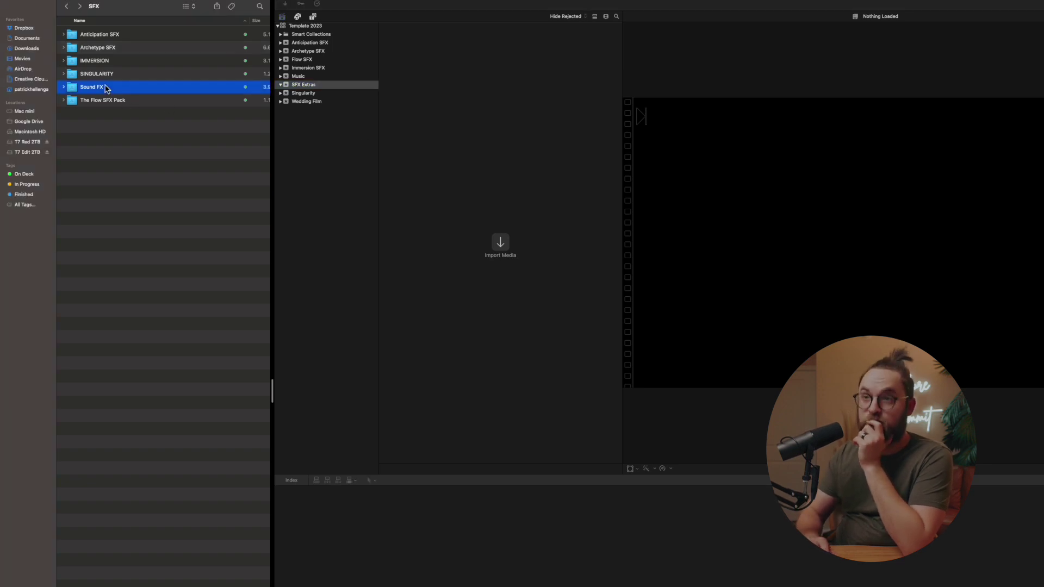
key(Right)
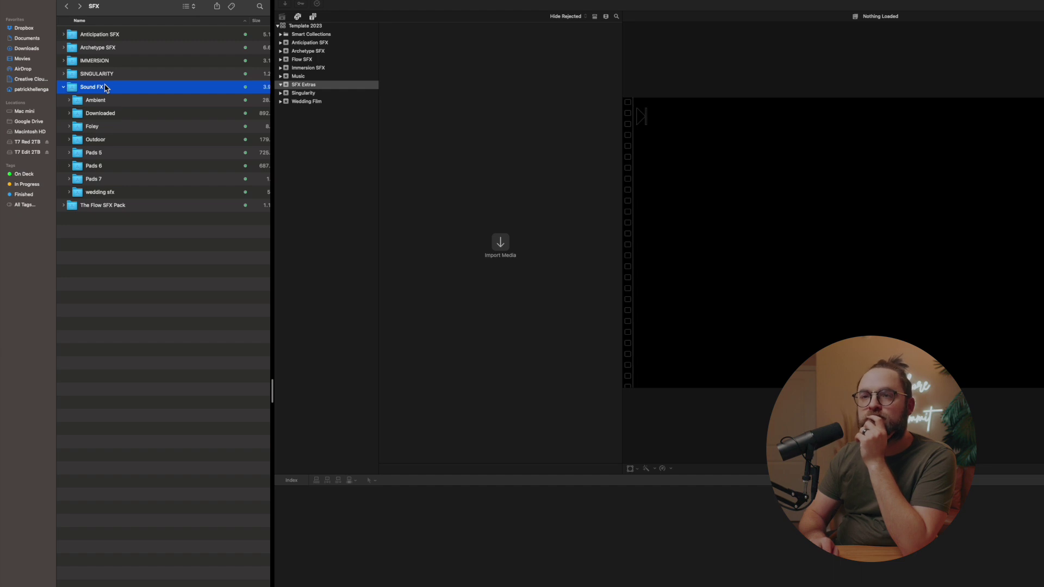
click(501, 244)
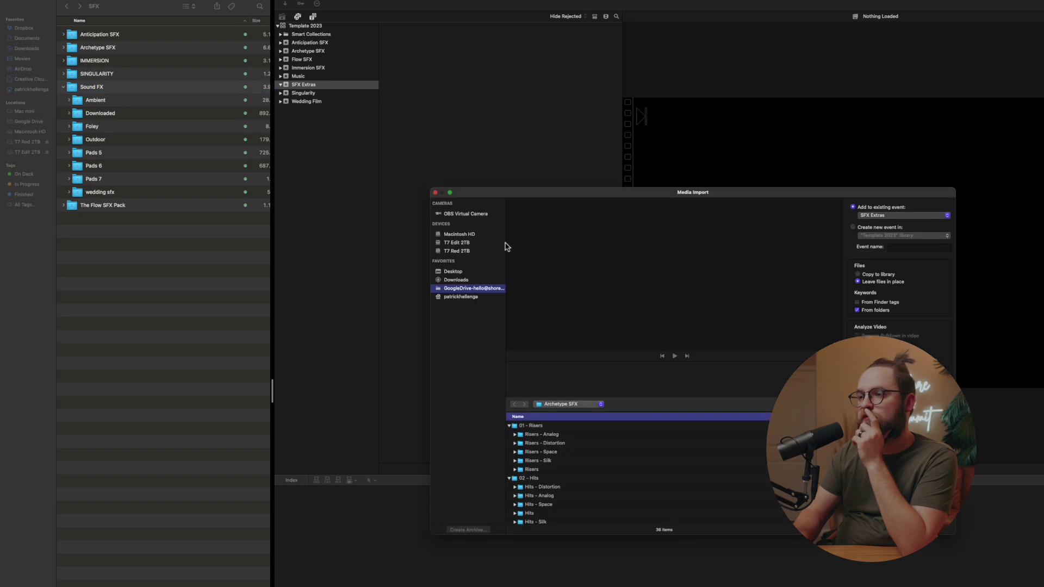
click(570, 405)
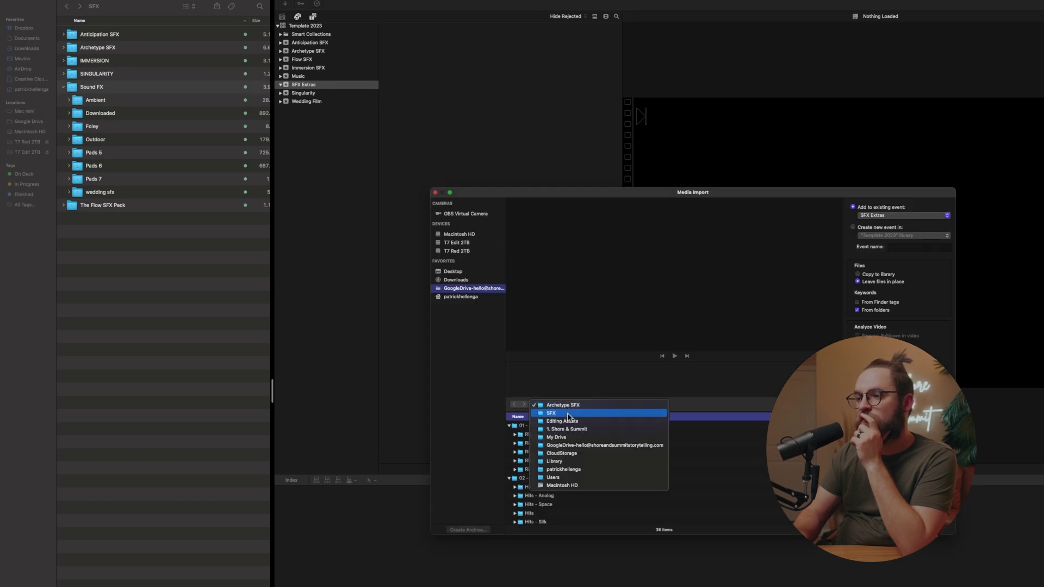
click(571, 416)
double_click(531, 461)
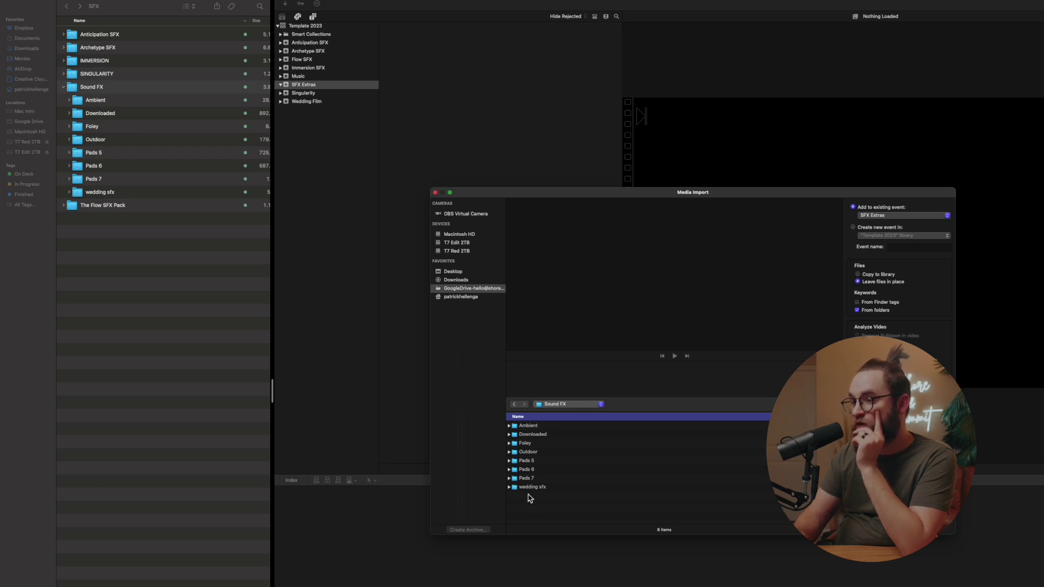
- Examine the files in the Pads 5 and Downloaded folders within the media import browser
click(529, 463)
key(Right)
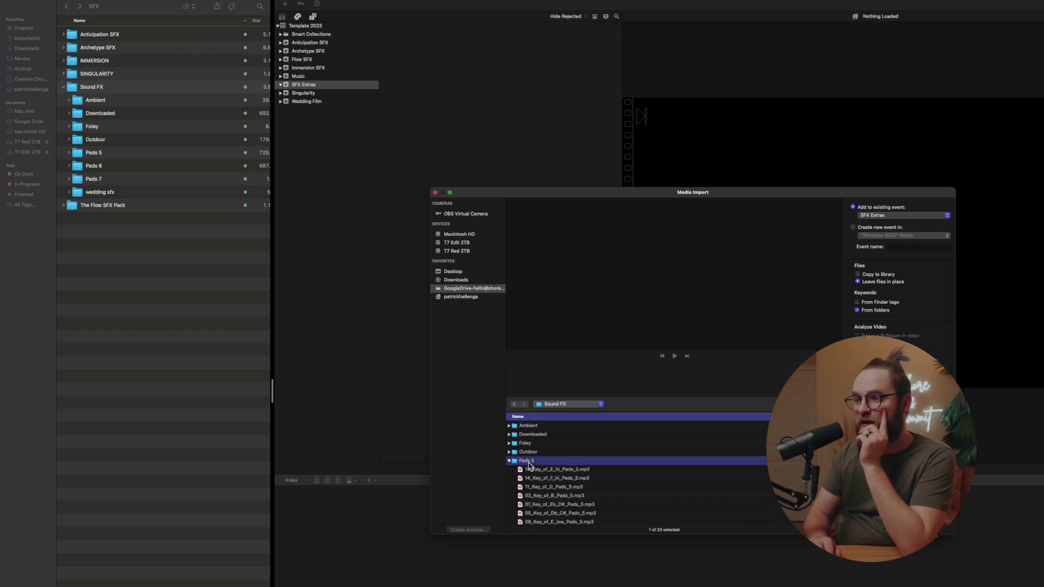
key(Down)
key(Down)
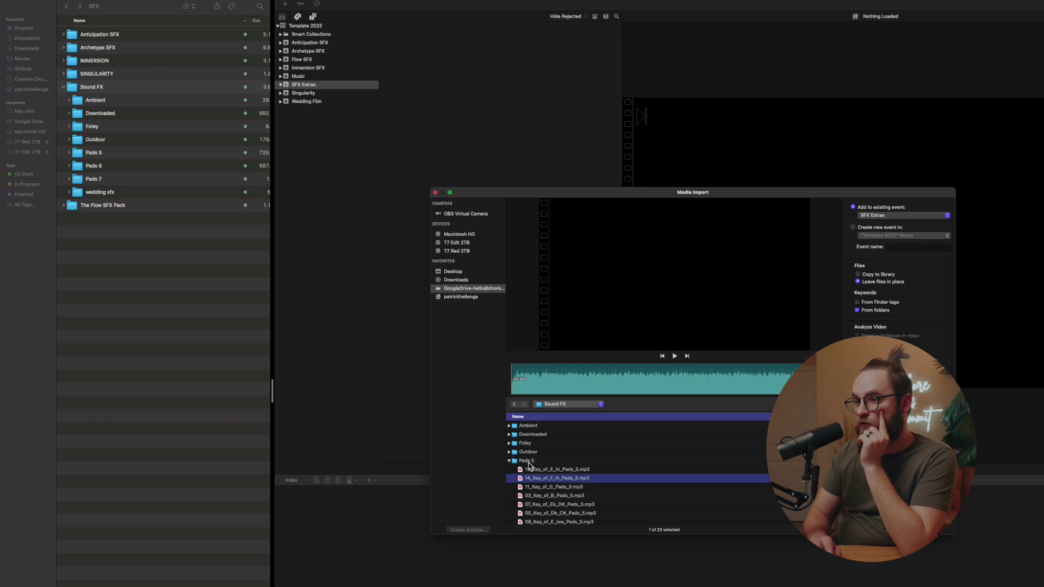
key(Down)
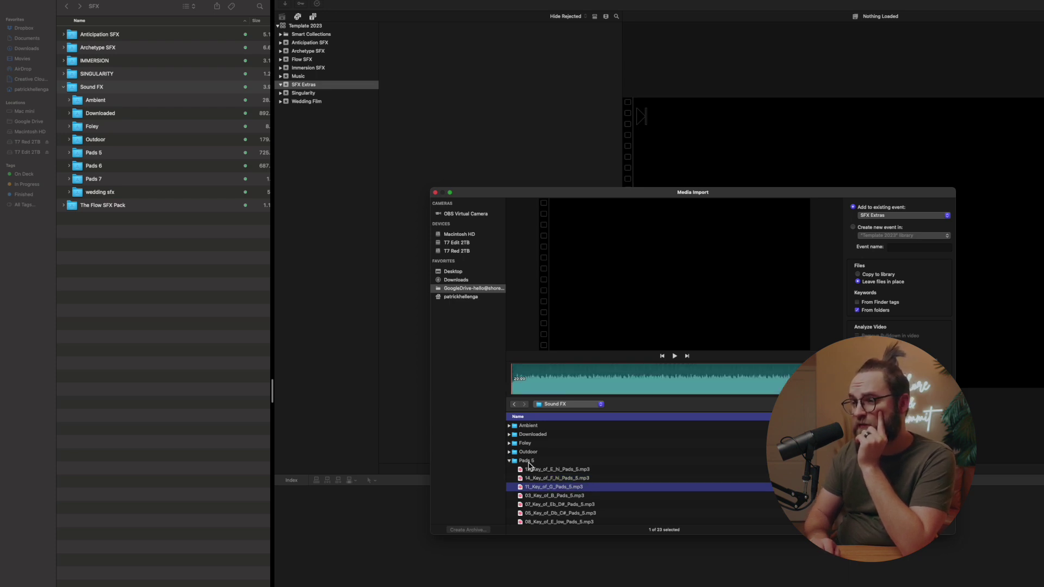
key(Left)
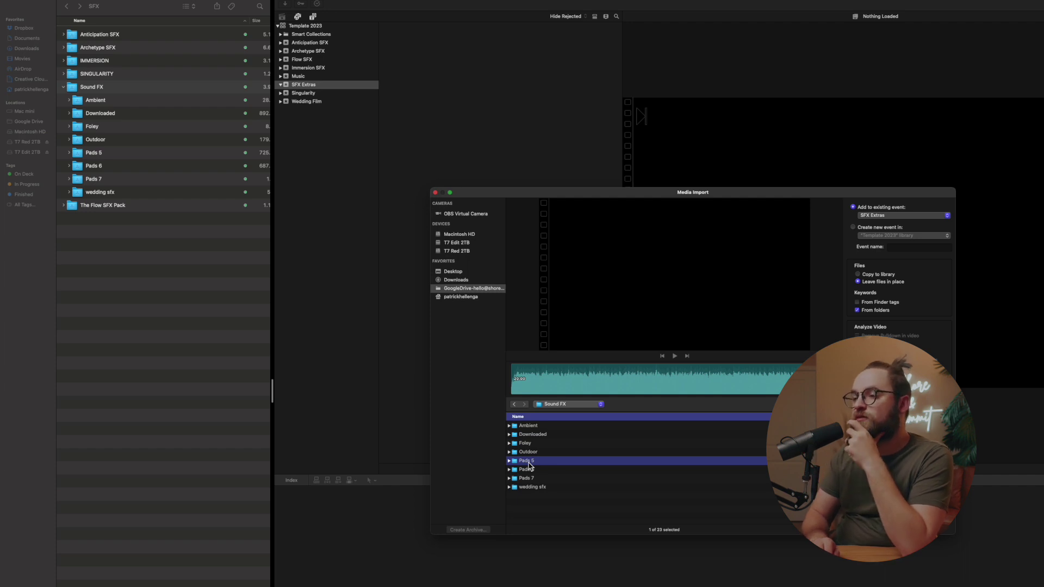
key(Up)
key(Up)
key(Up)
key(Right)
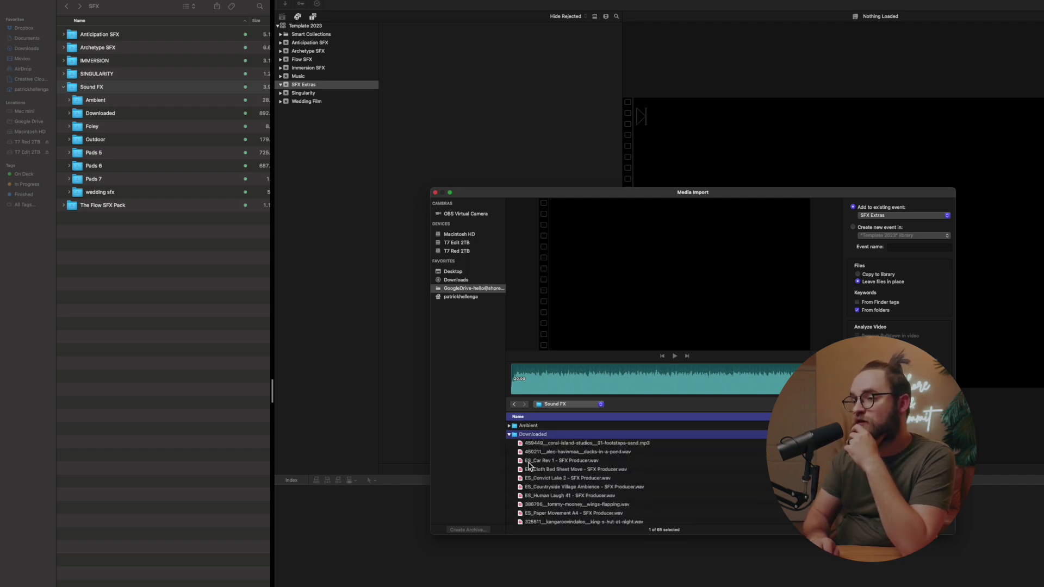
key(Left)
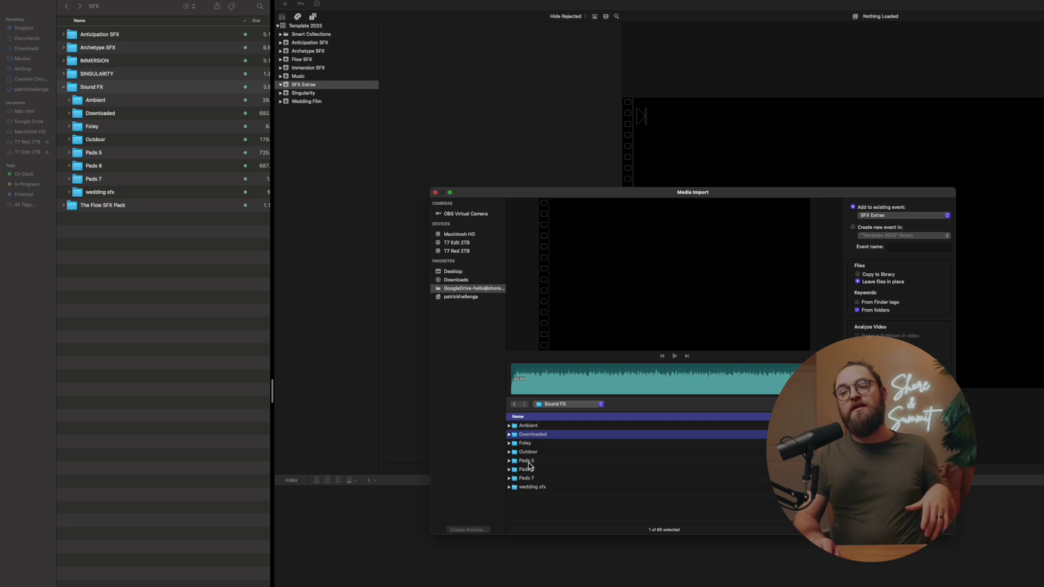
- Look through the audio files in the wedding sfx folder and collapse it again
key(Down)
key(Down)
key(Down)
key(Down)
key(Down)
key(Down)
key(Right)
key(Down)
key(Down)
key(Down)
key(Down)
key(Down)
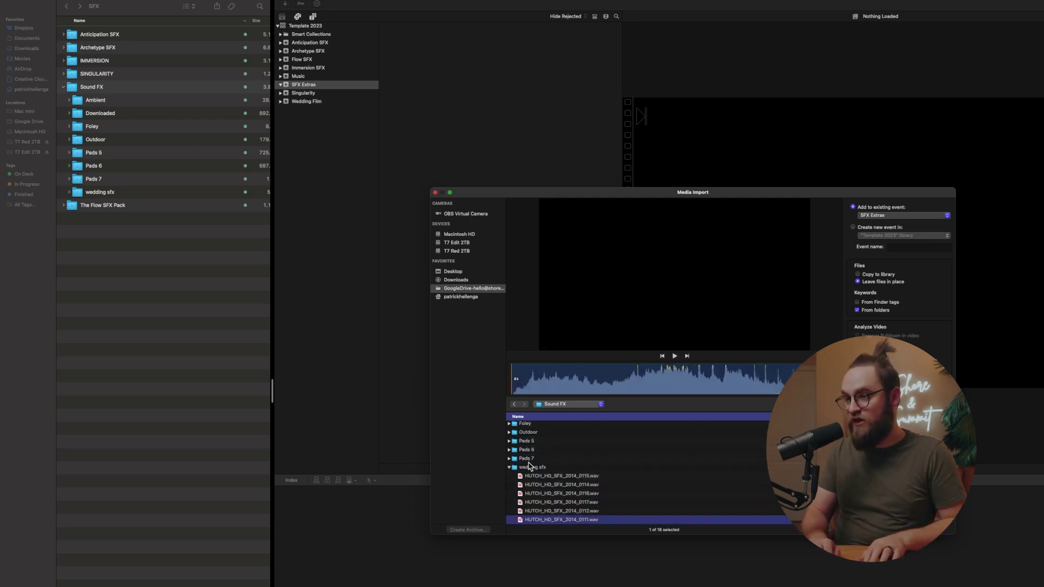
key(Up)
key(Up)
key(Up)
key(Up)
key(Up)
key(Left)
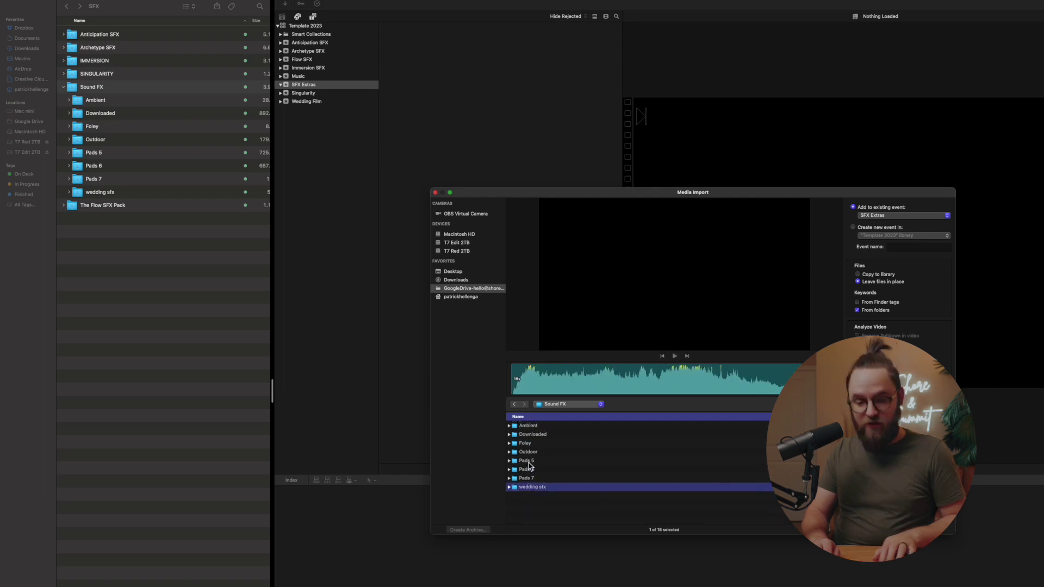
- Go back up to the SFX folder in the media import browser and reopen the Sound FX folder
click(568, 406)
click(568, 413)
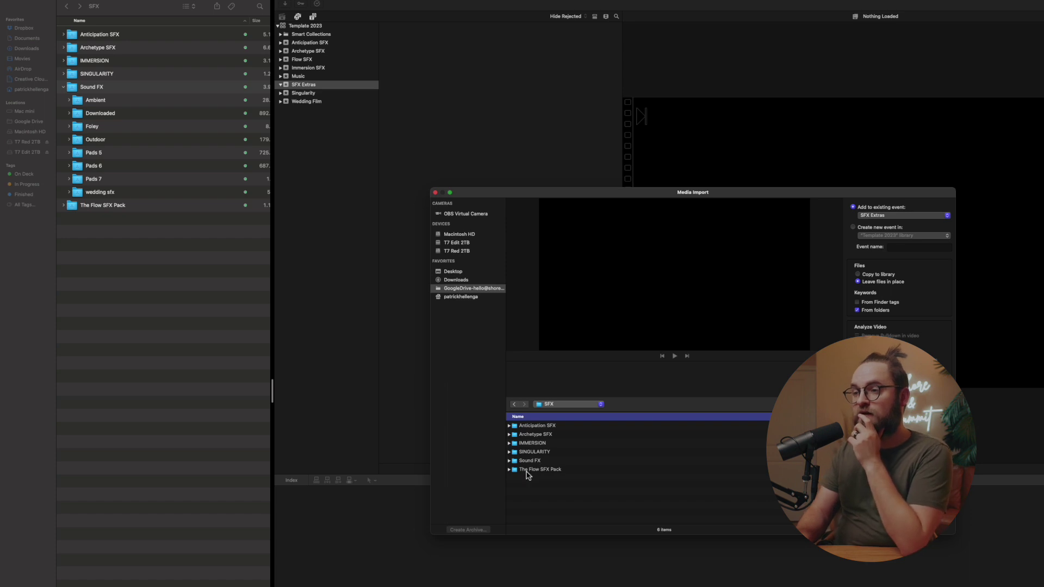
double_click(532, 461)
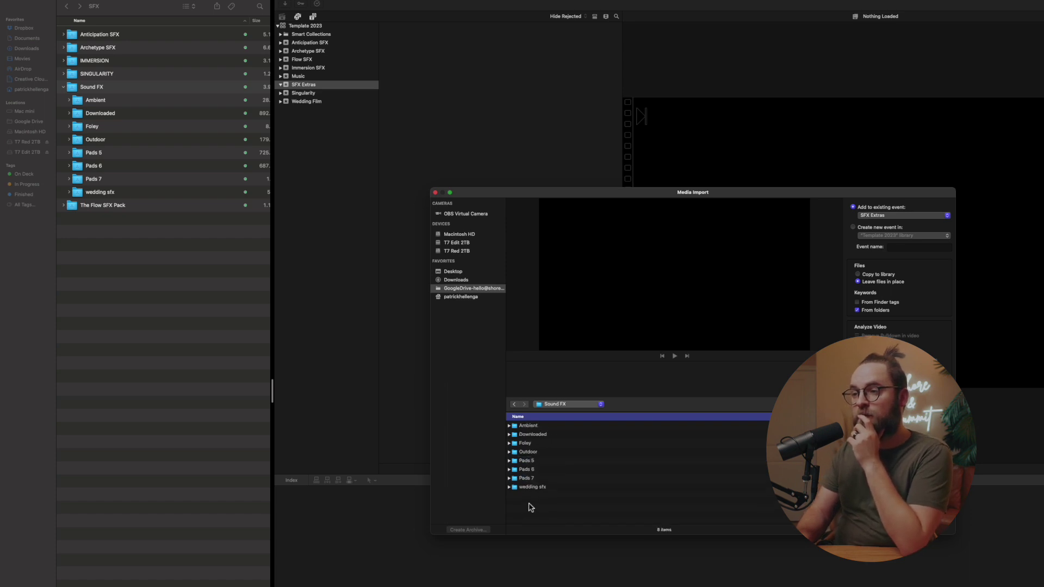
- Import all the folders inside Sound FX into the SFX Extras event, continuing without the unsupported file
drag(531, 509, 536, 416)
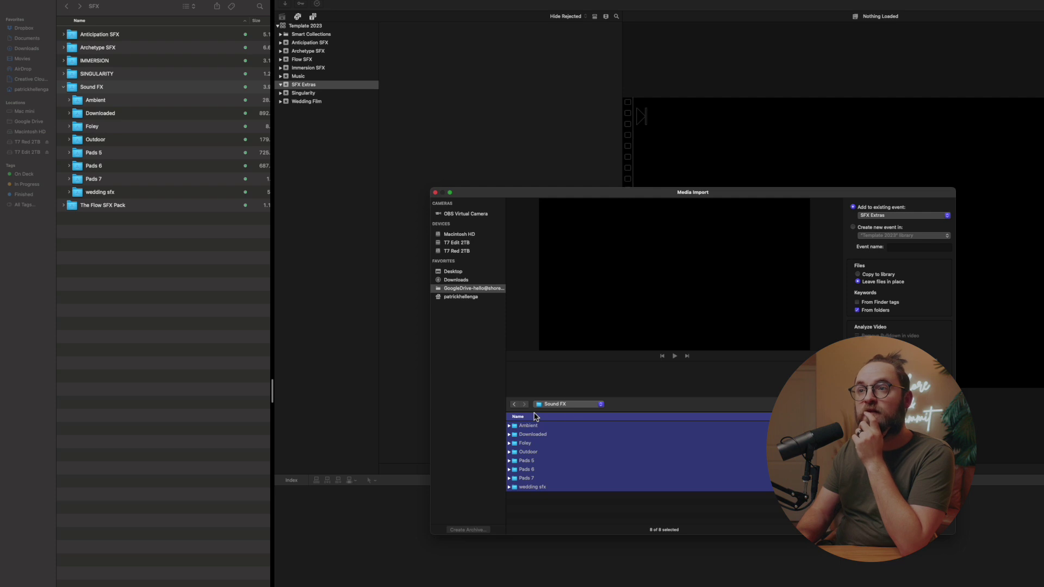
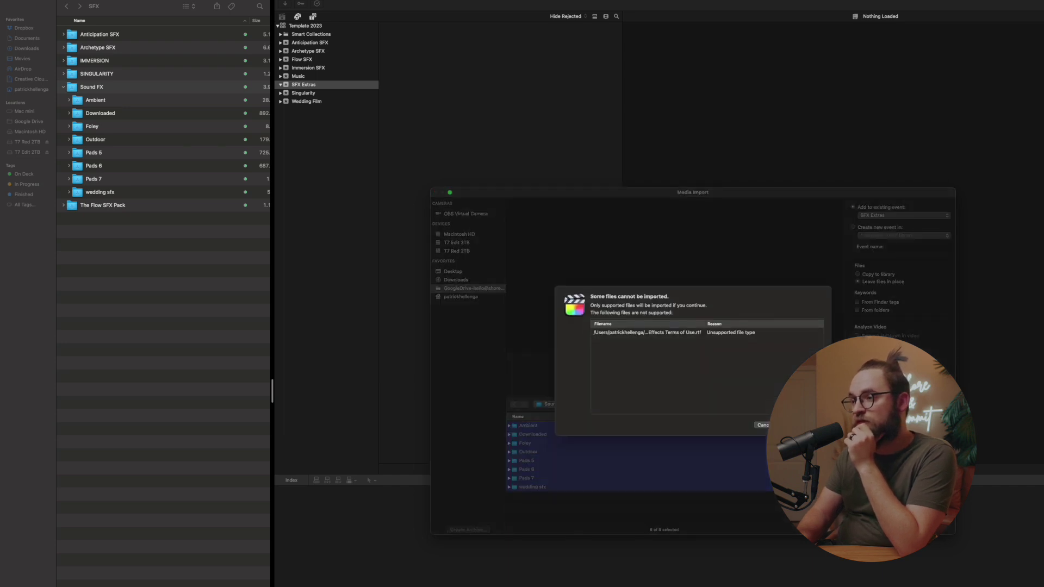
key(Return)
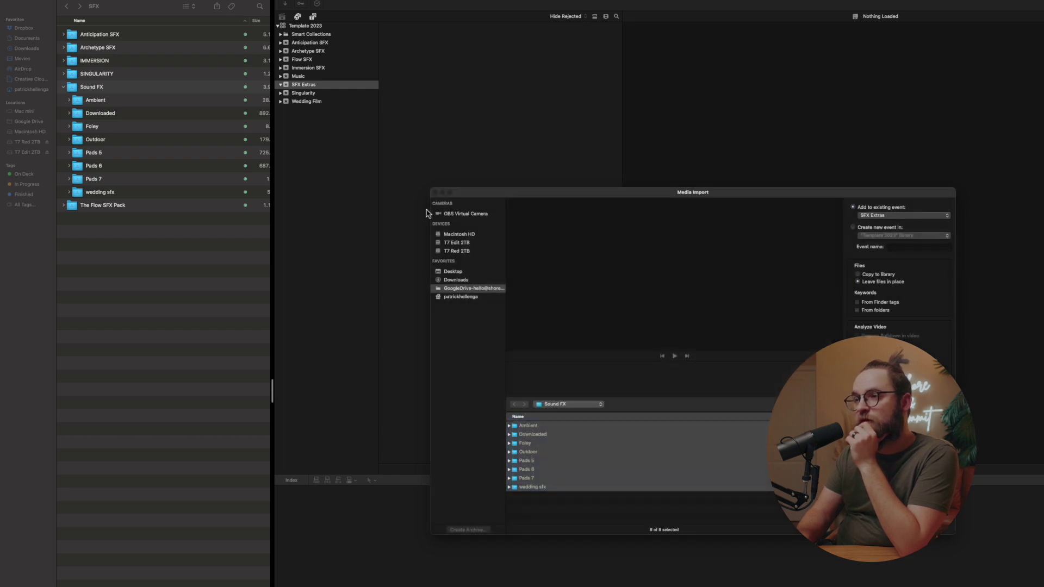
click(435, 194)
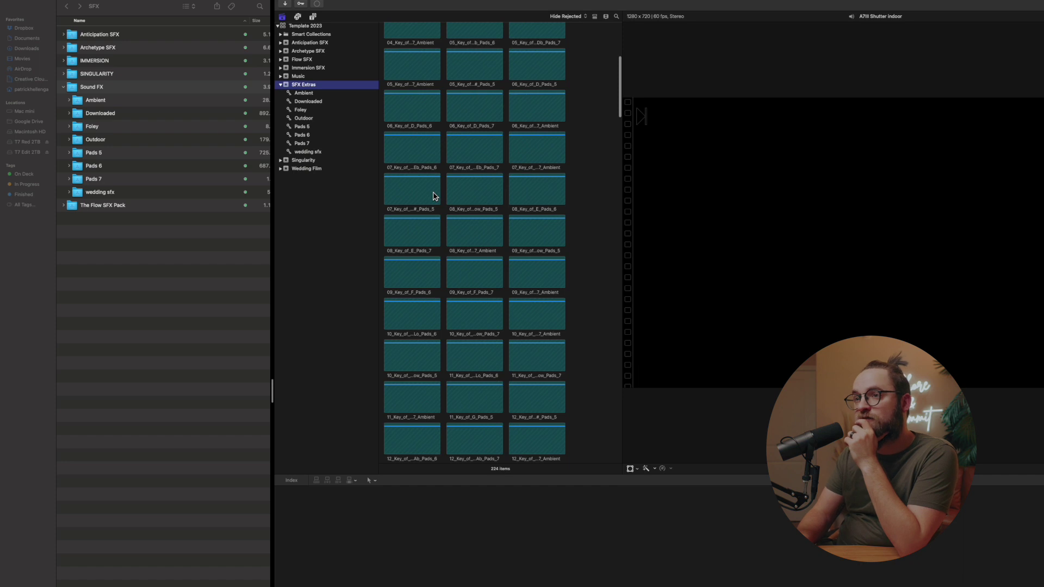
- Look through the clips in the Downloaded keyword collection and collapse the SFX Extras event
click(309, 103)
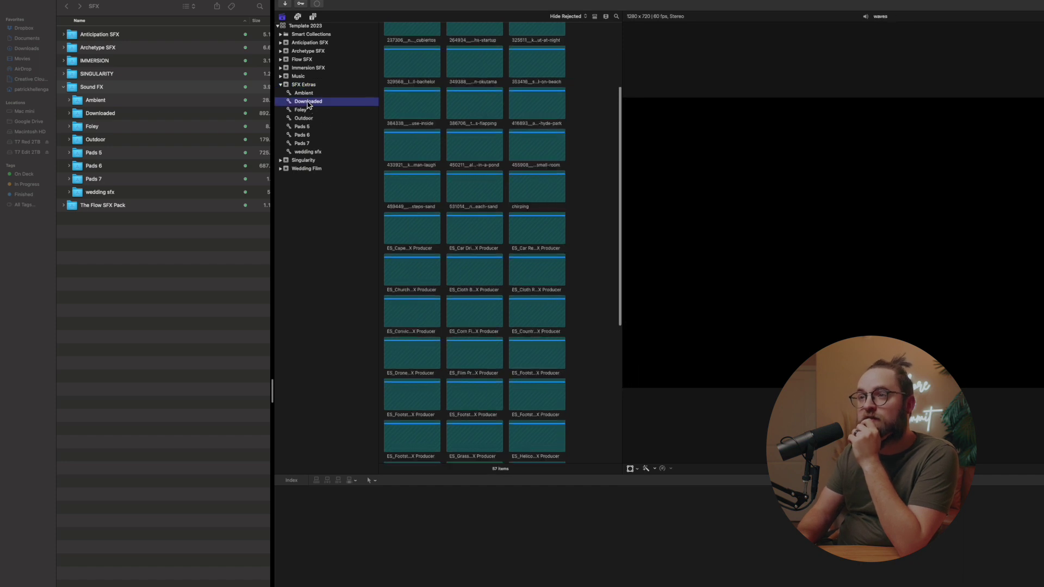
scroll(429, 142, down, 5)
scroll(430, 144, up, 10)
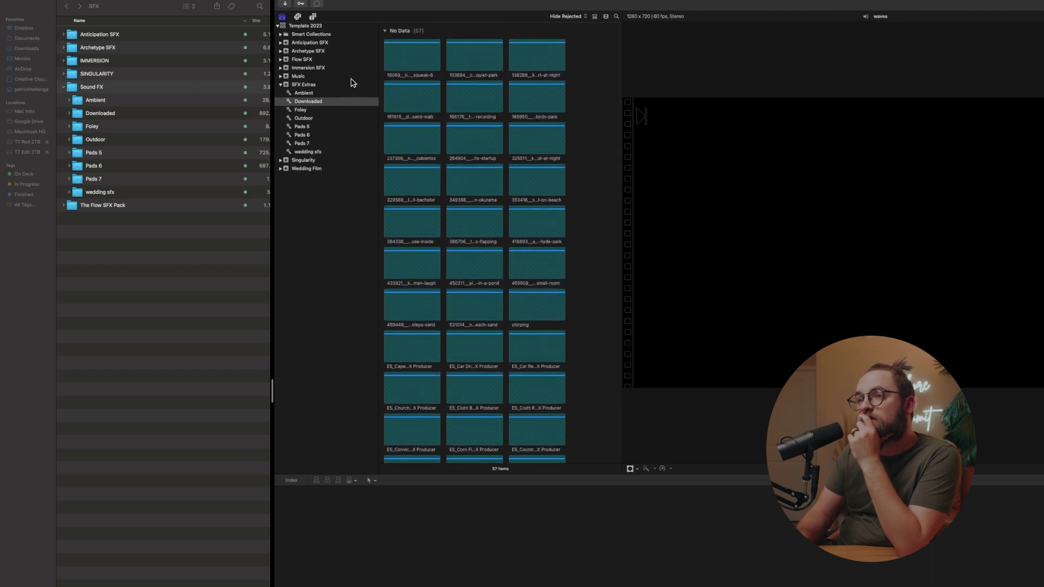
double_click(313, 85)
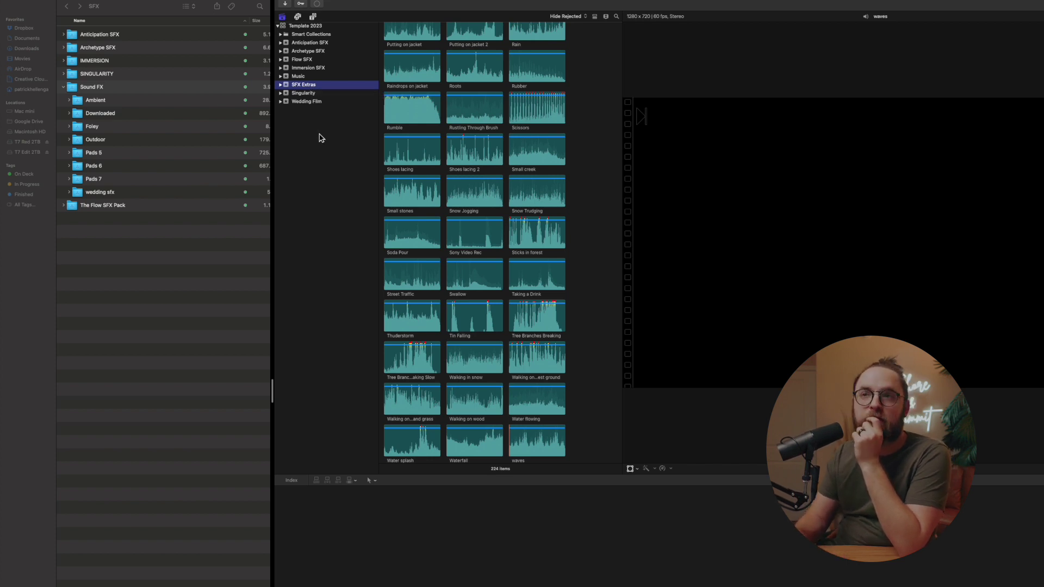
- In Finder, collapse the Sound FX folder, go back to Editing Assets and open the Plugin Overlays folder
click(145, 92)
key(Left)
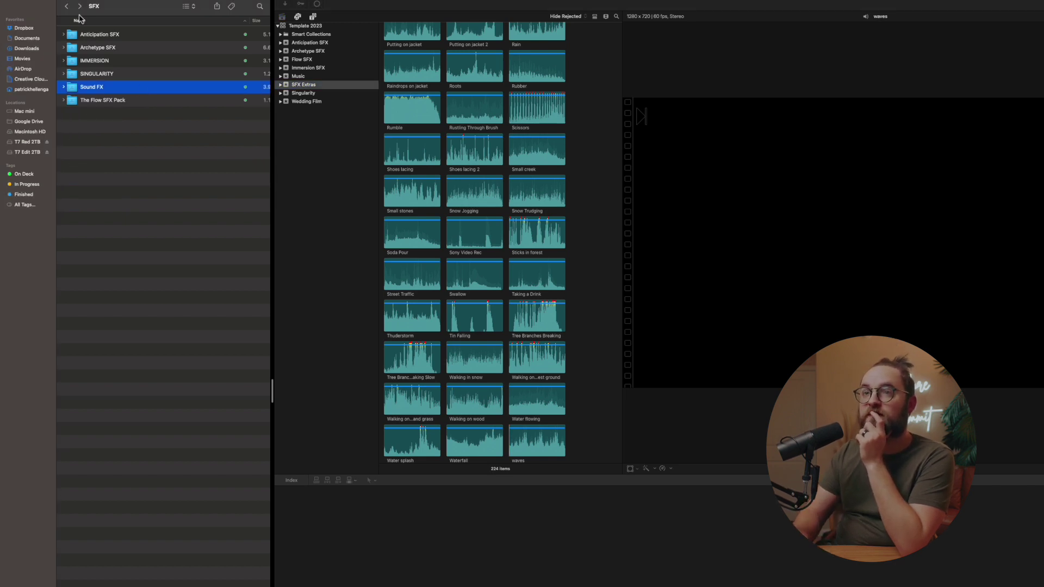
click(67, 7)
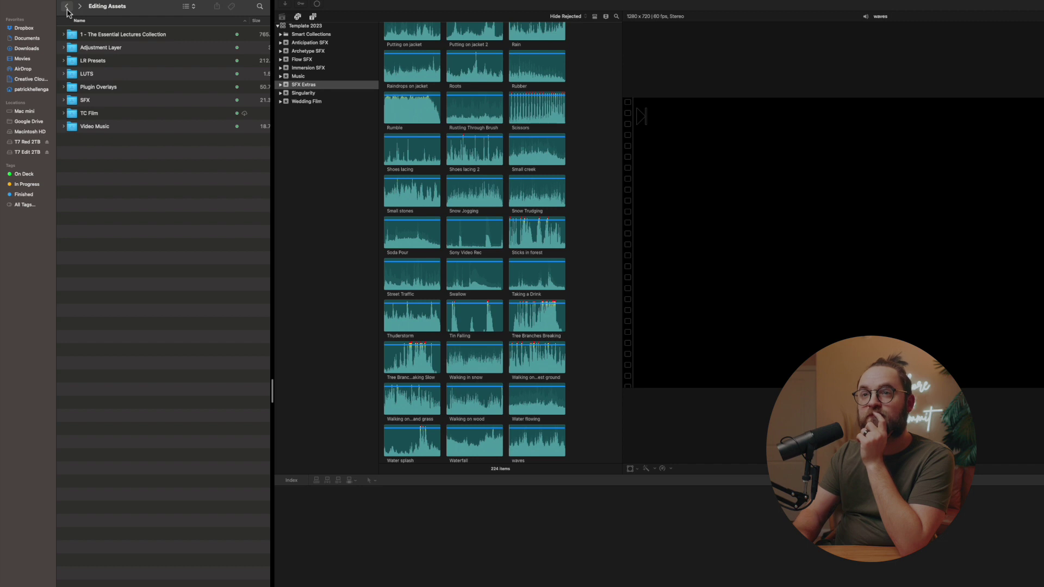
double_click(78, 88)
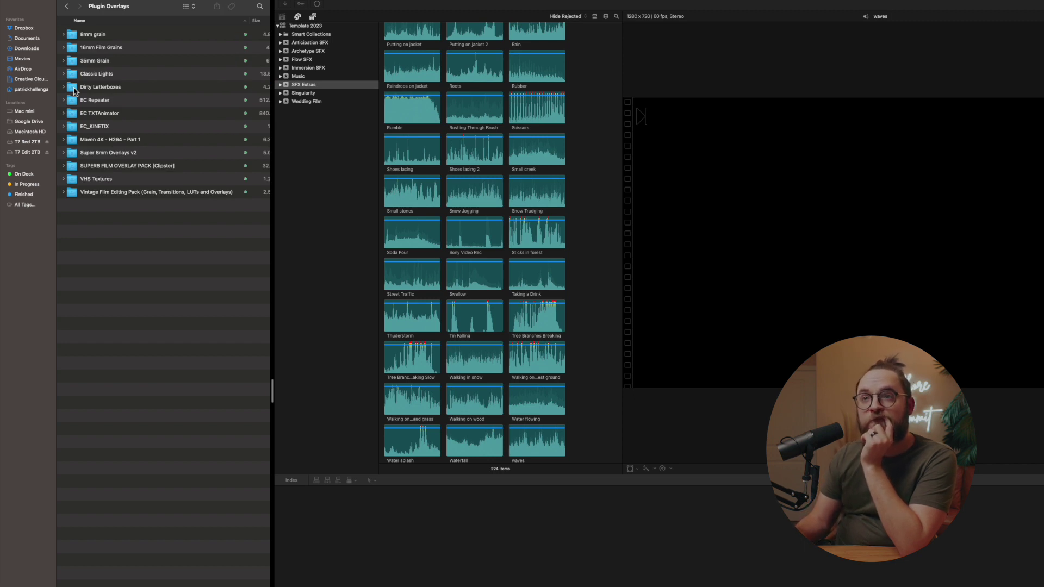
click(303, 220)
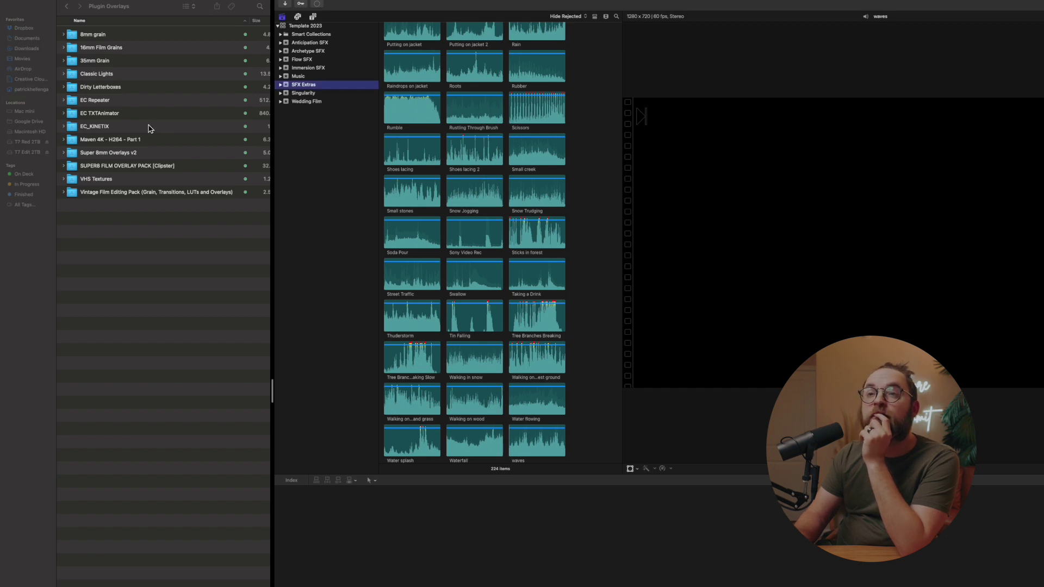
- Expand the EC_KINETIX folder down to its Solids subfolder and preview PrintPatternHD.mov
click(150, 104)
key(Down)
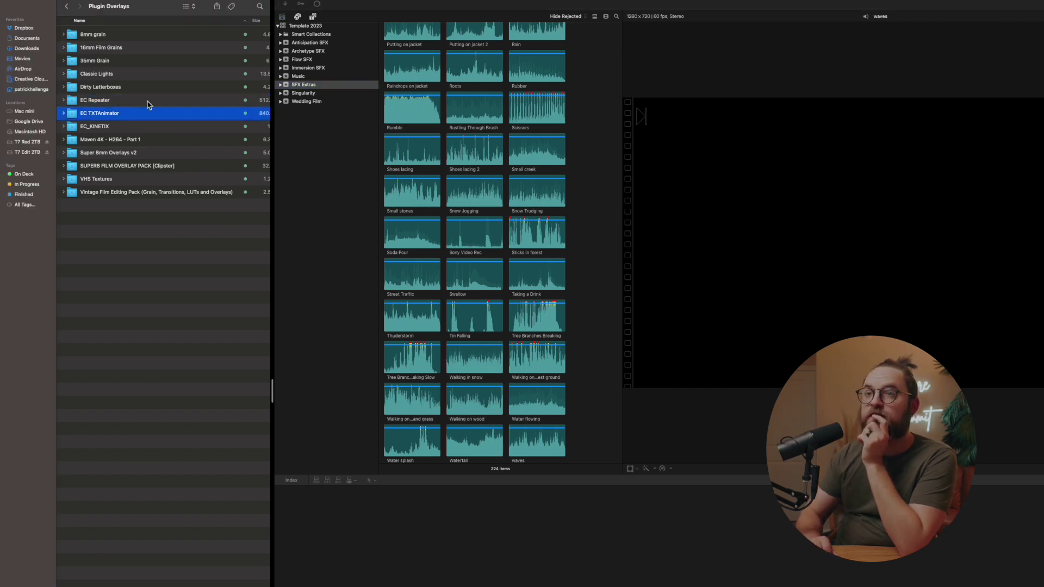
key(Down)
key(Right)
key(Down)
key(Right)
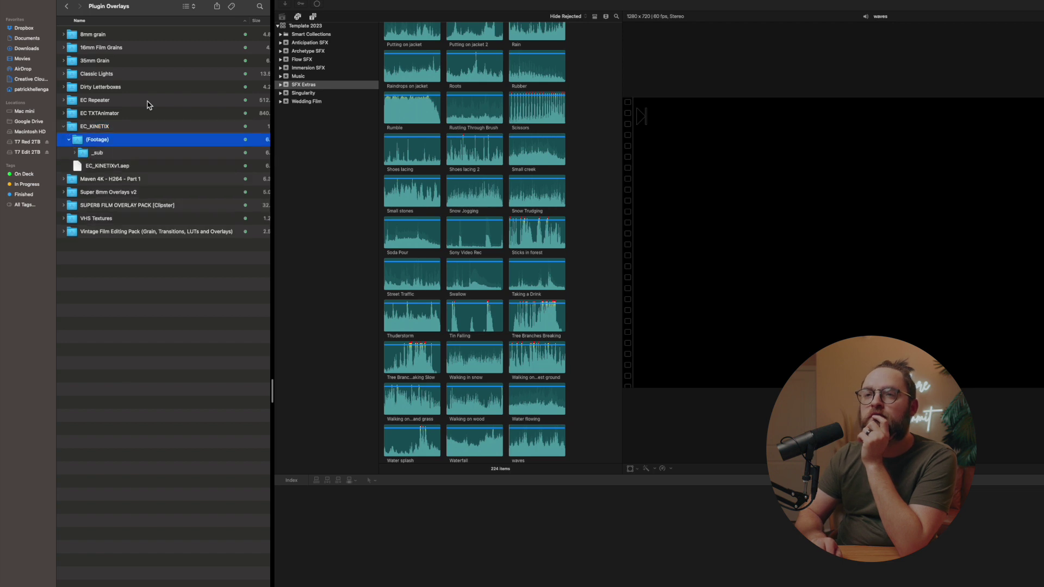
key(Down)
key(Right)
key(Down)
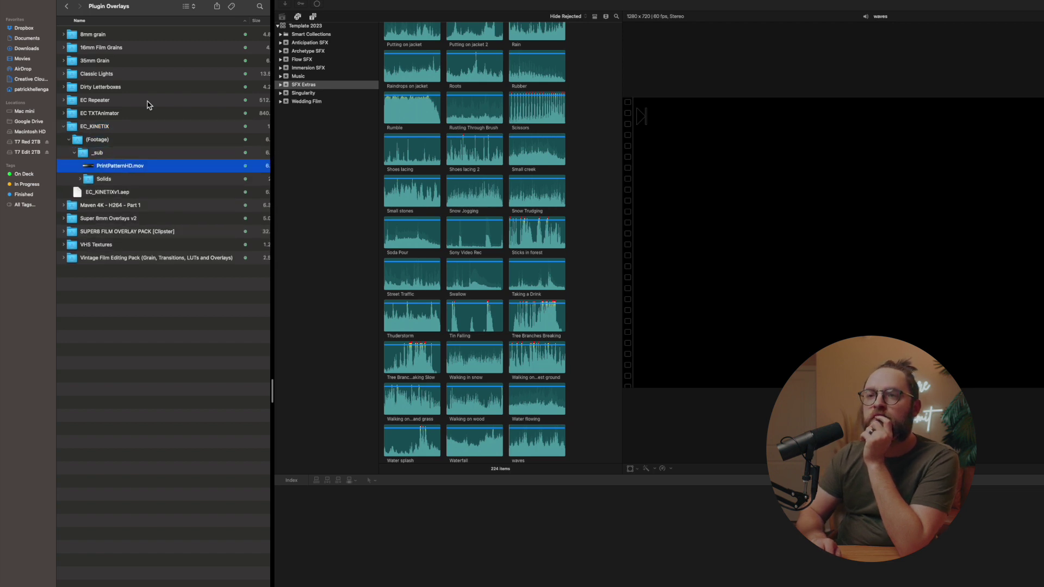
key(space)
key(space)
key(Down)
key(Right)
key(Down)
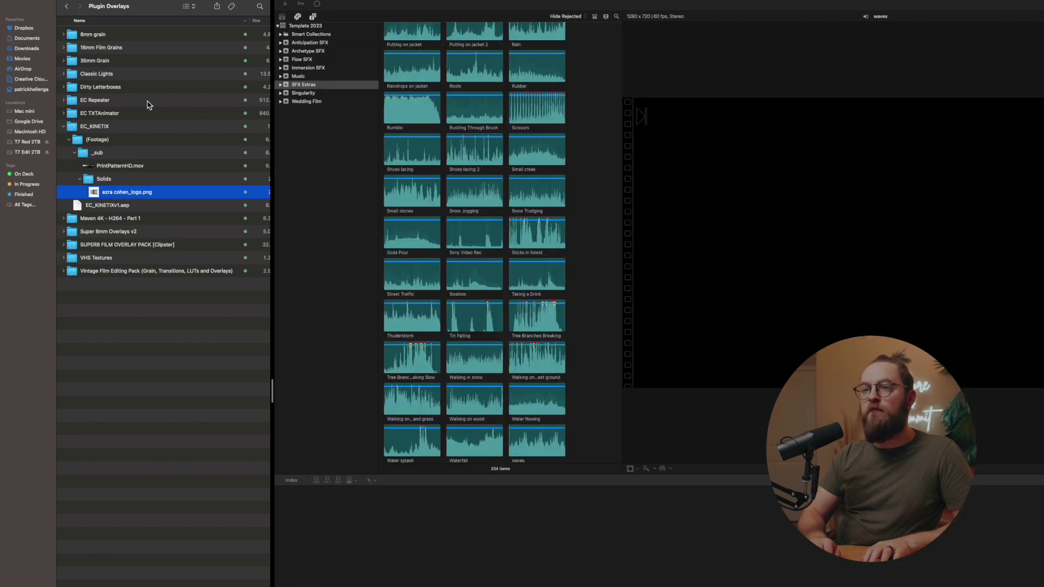
- Collapse the EC_KINETIX folder together with its expanded subfolders
key(Left)
key(Left)
key(Left)
key(Left)
key(Left)
key(Left)
key(Left)
key(Left)
key(Right)
key(Left)
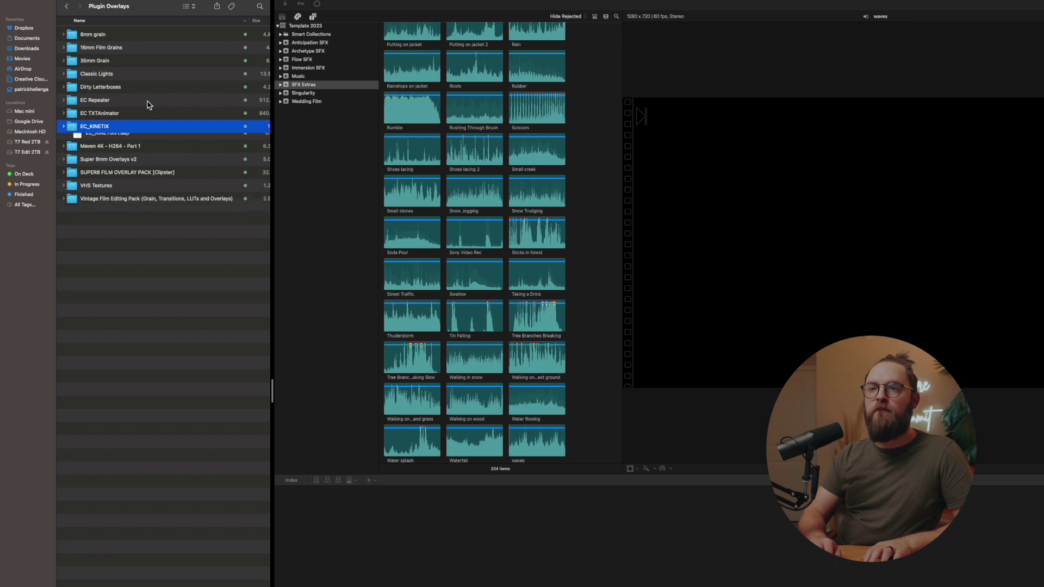
- Look through the EC TXTAnimator folder down to FCPX and TXT_ANIMATOR, and collapse it again
key(Up)
key(Right)
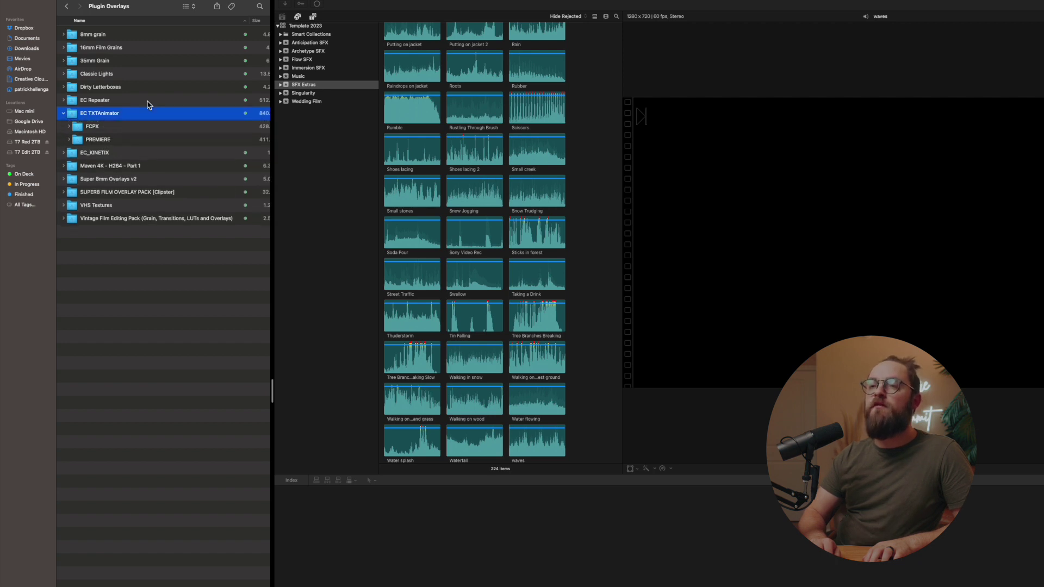
key(Left)
key(Right)
key(Down)
key(Right)
key(Down)
key(Down)
key(Right)
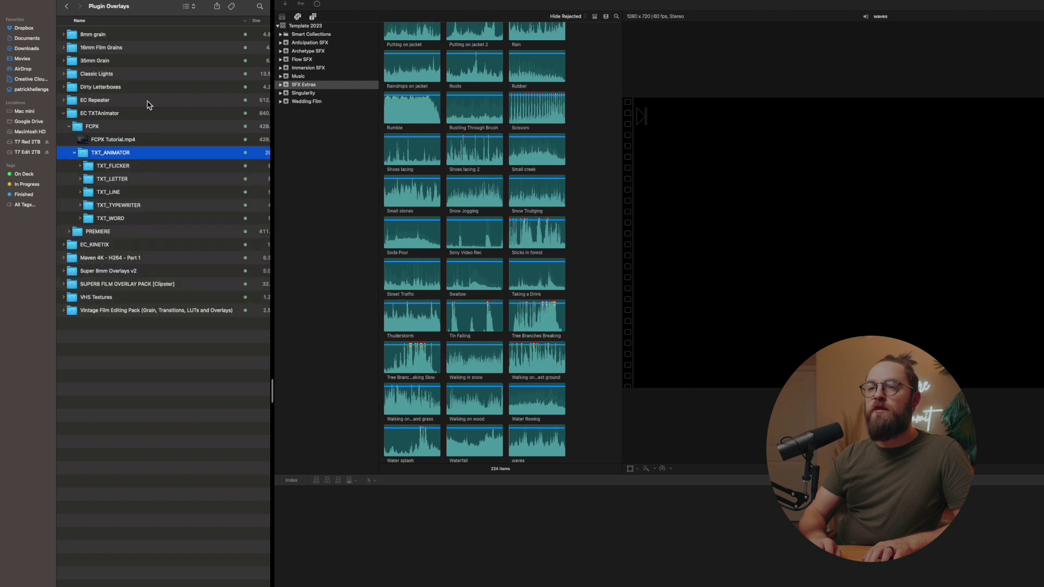
key(Left)
key(Left)
key(Left)
key(Left)
key(Left)
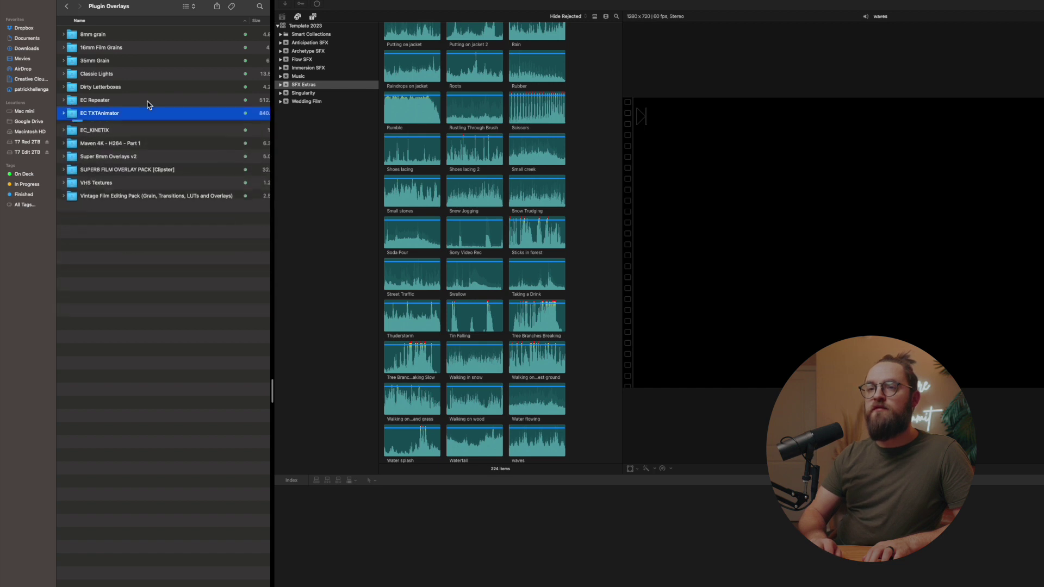
- Look inside the EC Repeater folder and collapse it again
key(Up)
key(Right)
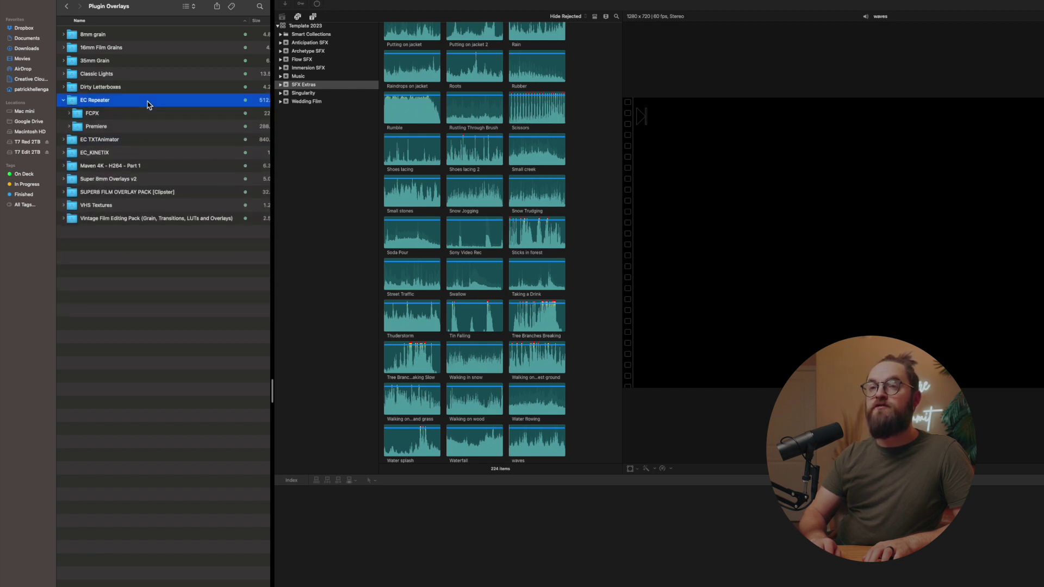
key(Left)
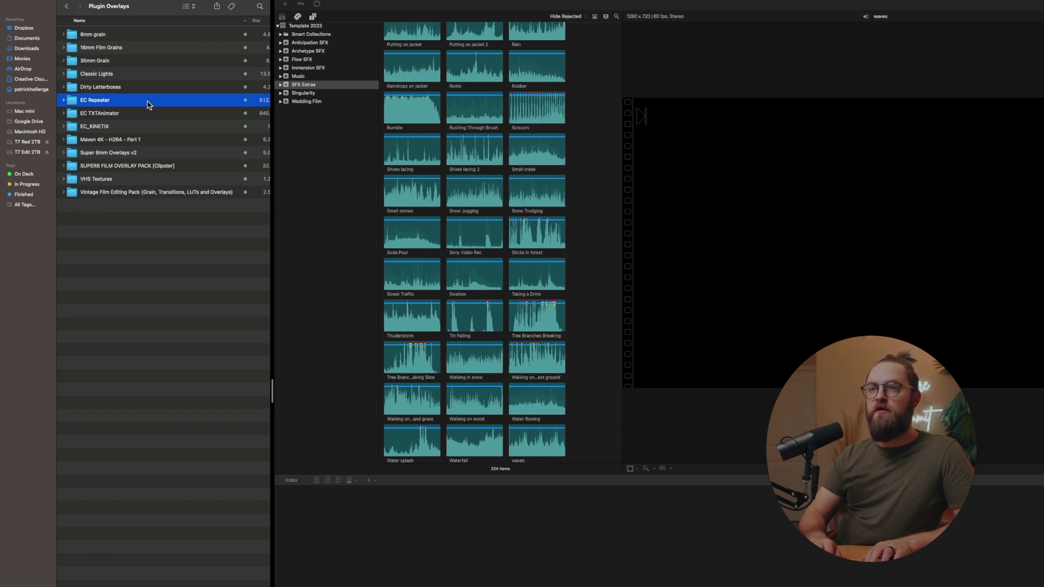
- Expand the Vintage Film Editing Pack folder and check its Backgrounds subfolder
key(Up)
key(Up)
key(Down)
key(Down)
key(Down)
key(Down)
key(Down)
key(Down)
key(Down)
key(Down)
key(Down)
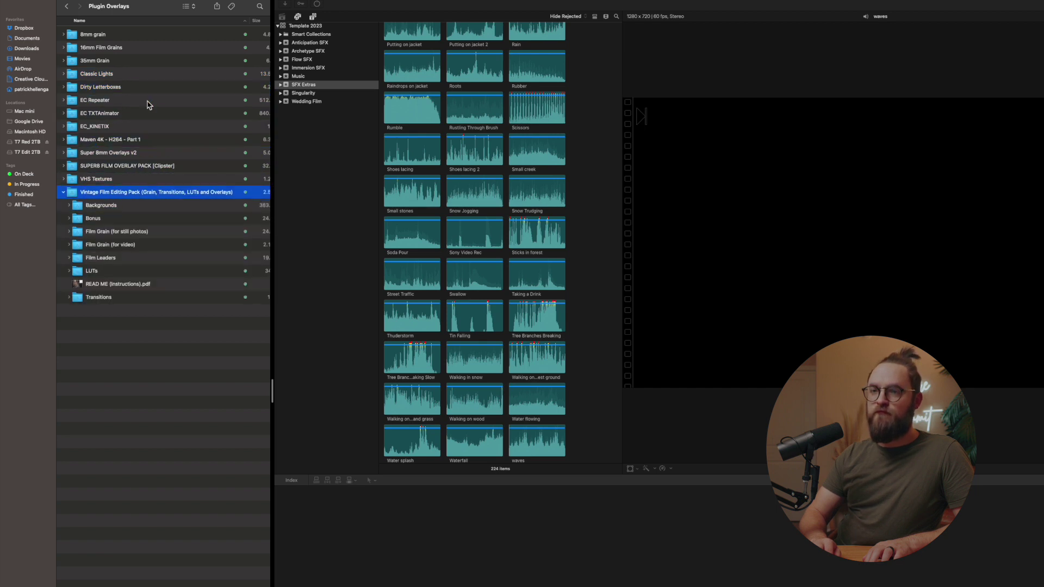
key(Down)
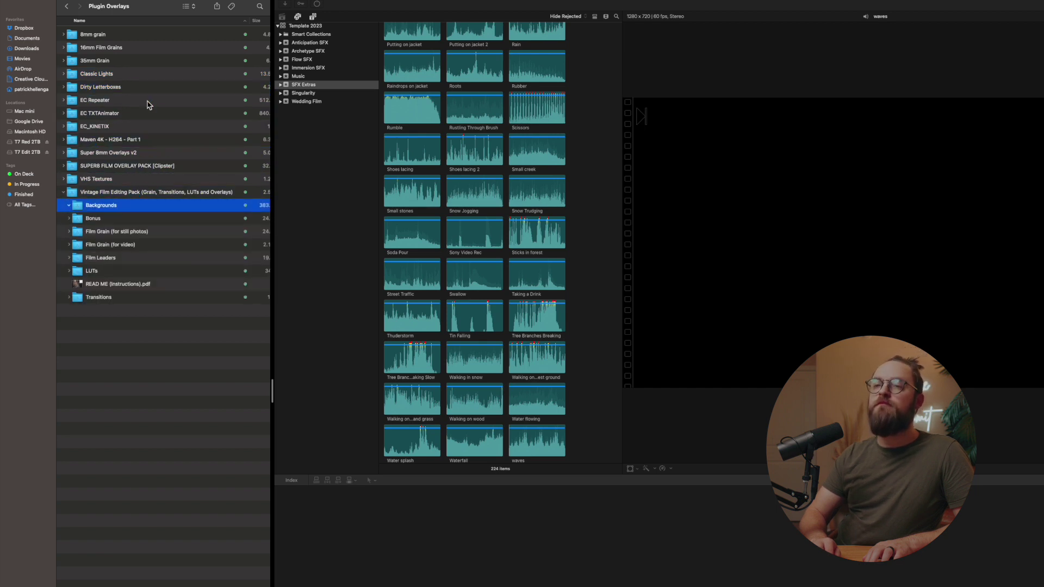
key(Left)
key(Left)
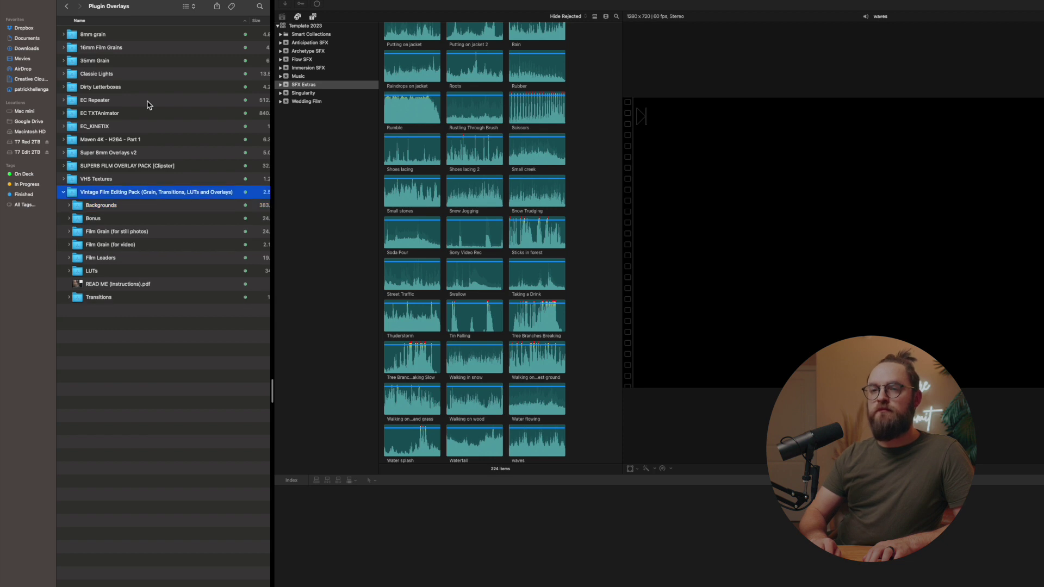
- Examine the Film Grain subfolders for still photos and for video, collapsing each one again
key(Down)
key(Down)
key(Down)
key(Right)
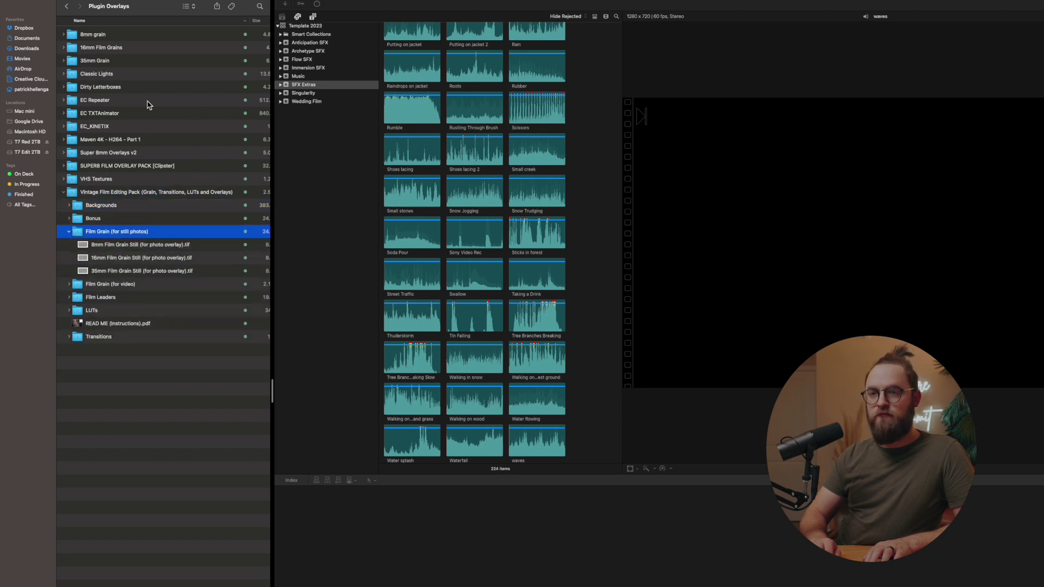
key(Left)
key(Down)
key(Right)
key(Left)
- Create a new event named Film 1 in the Template 2023 library
click(297, 168)
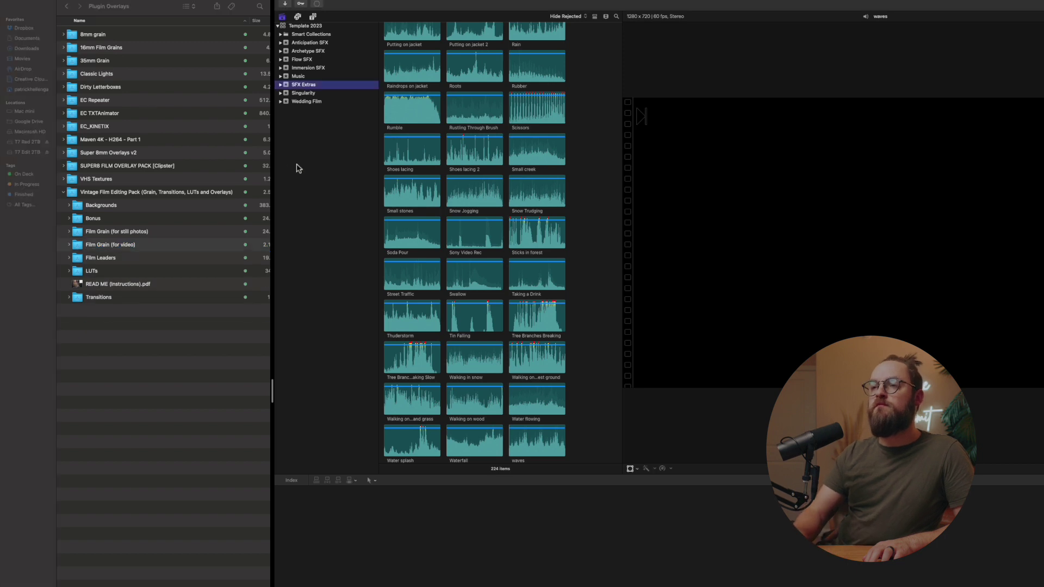
right_click(297, 167)
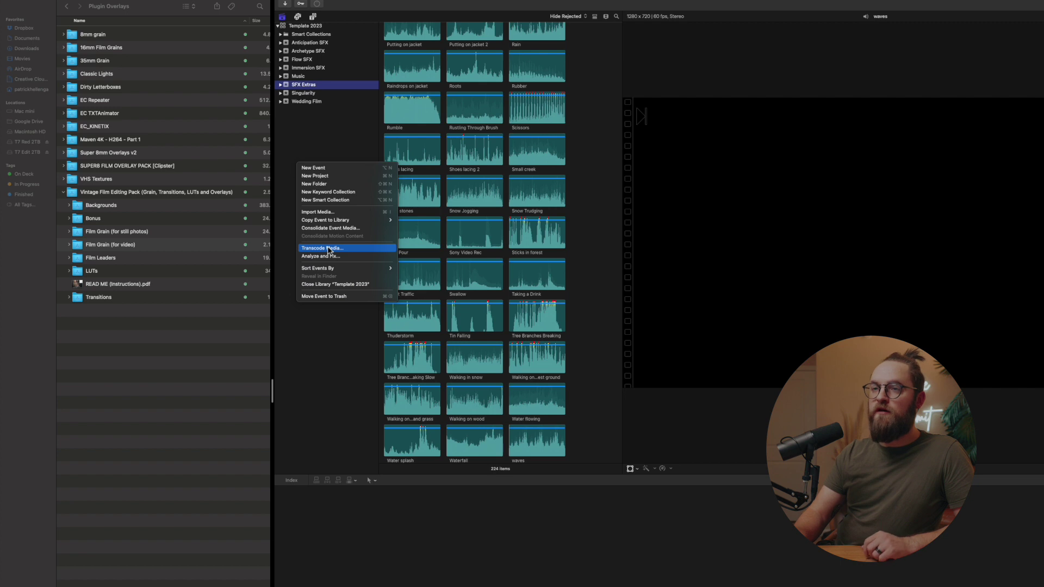
mouse_move(325, 220)
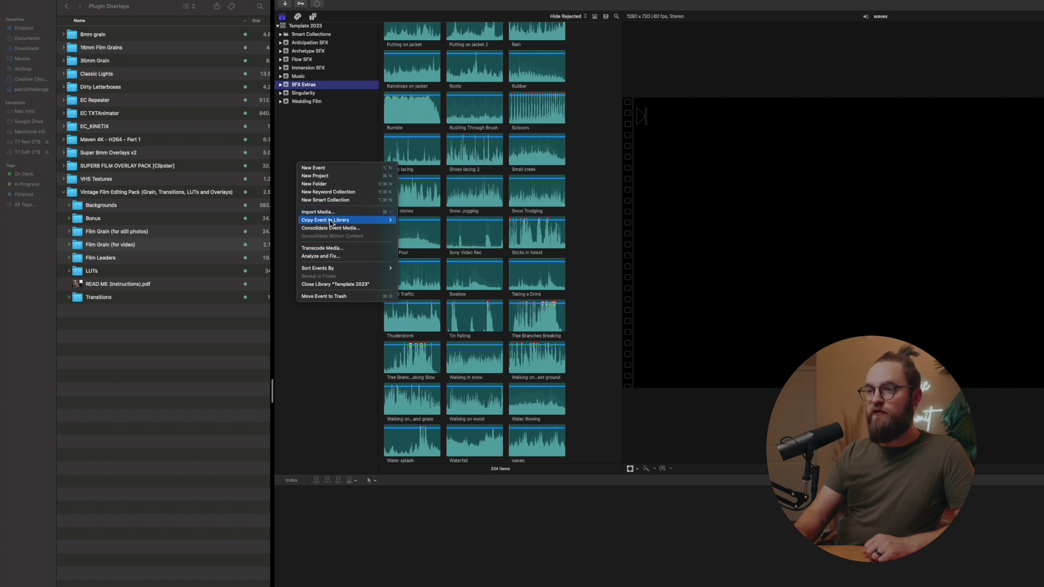
click(340, 171)
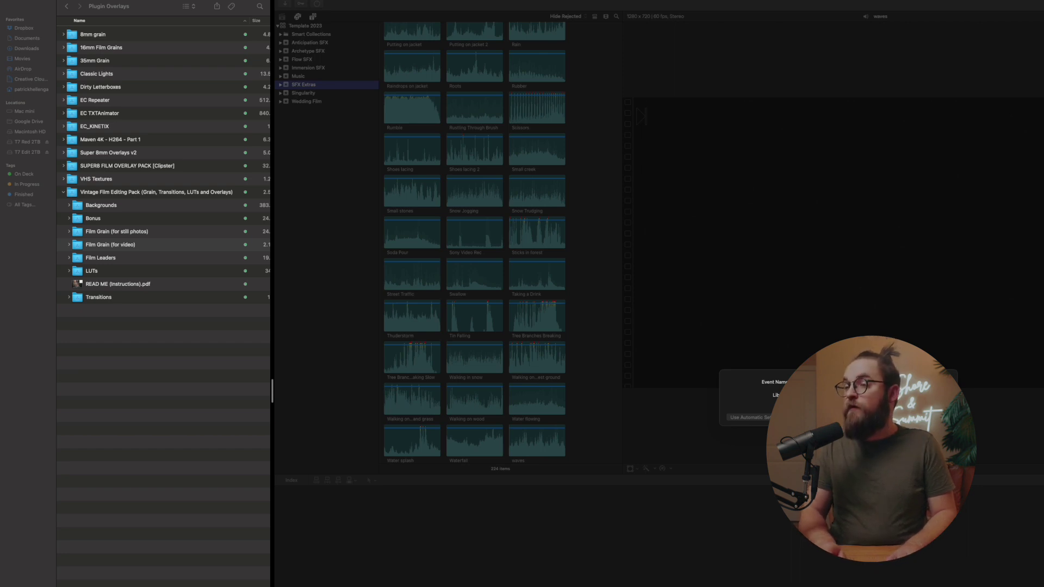
key(Return)
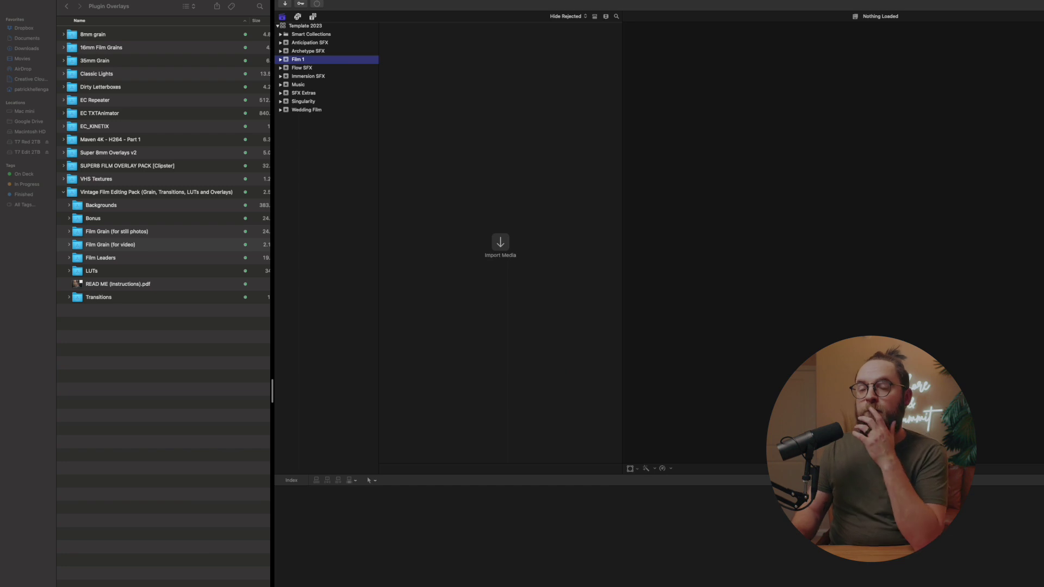
- Look inside the Maven 4K - H264 - Part 1 folder in Finder and collapse it again
click(99, 142)
click(100, 143)
key(Right)
key(Down)
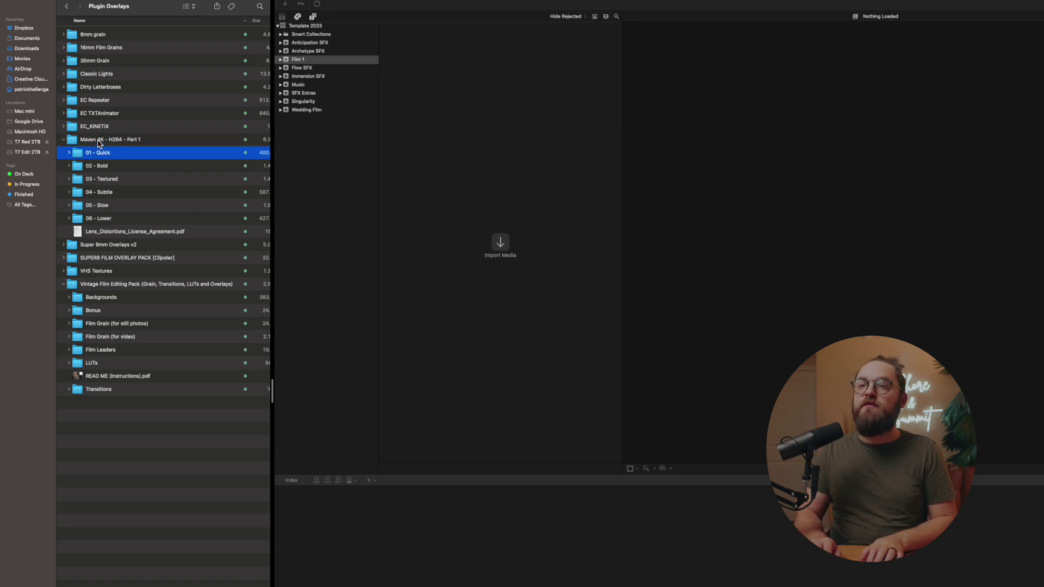
key(Up)
key(Left)
key(Down)
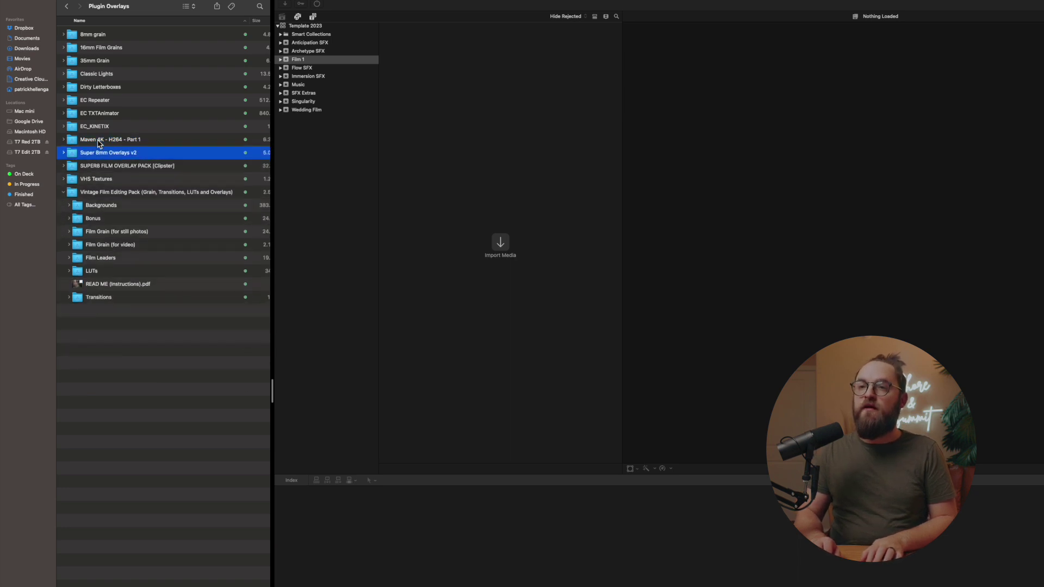
key(Up)
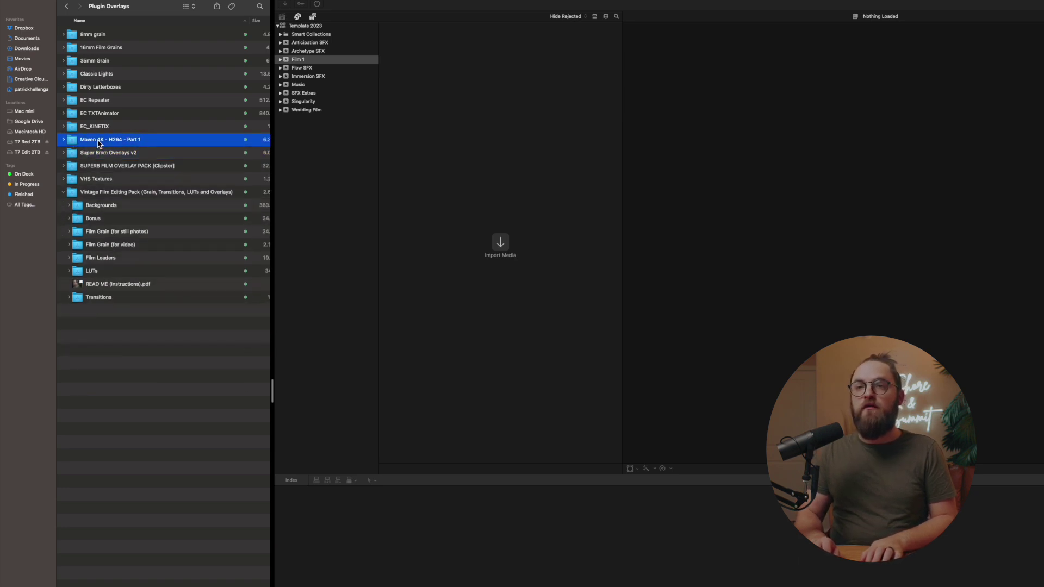
- Expand the Super 8mm Overlays v2 folder and preview the burn clips in its Burns subfolder, collapsing Burns again
key(Down)
key(Right)
key(Down)
key(Down)
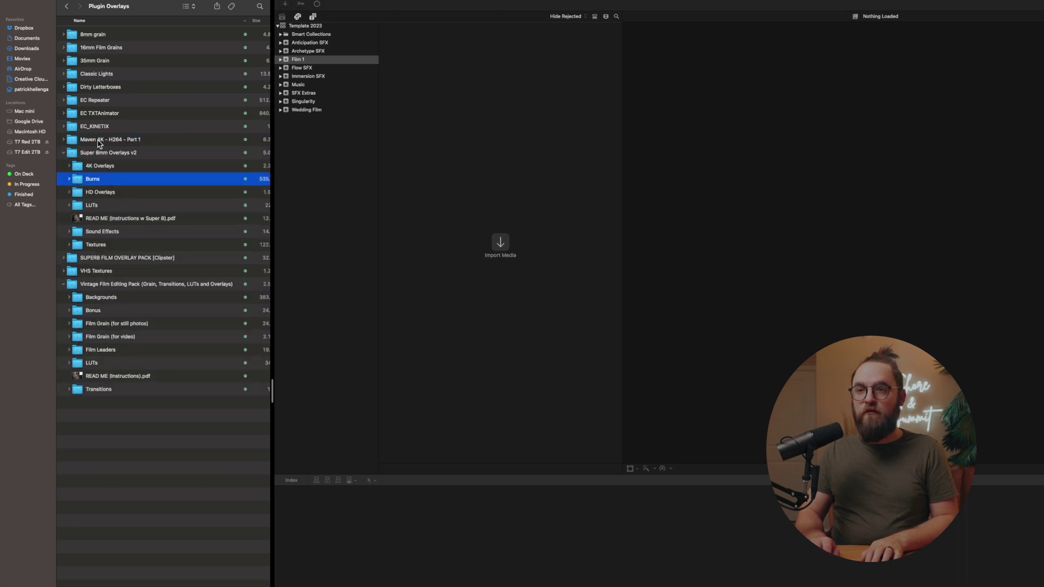
key(Right)
key(Down)
key(space)
key(Down)
key(Down)
key(Down)
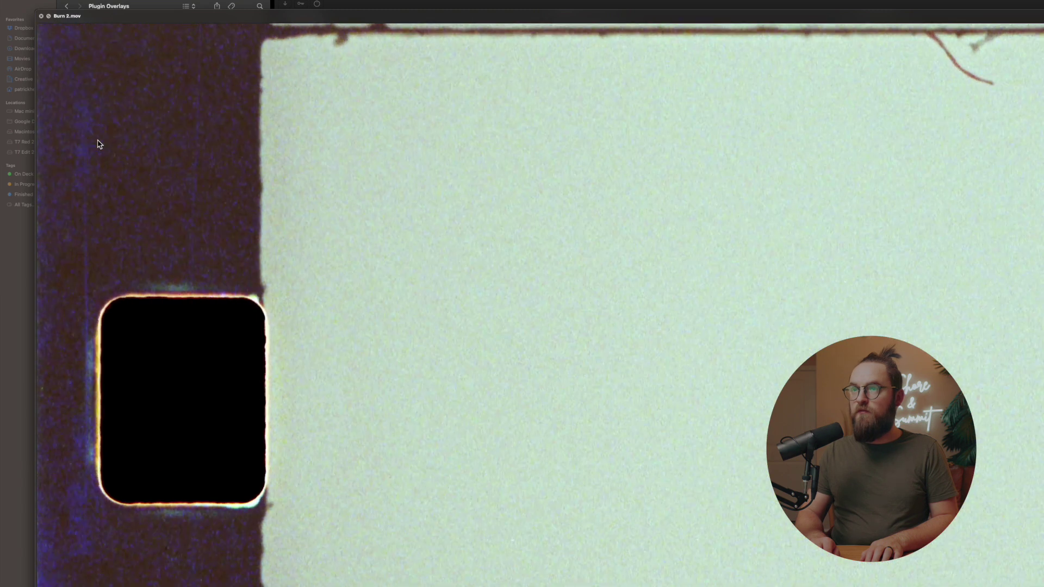
key(space)
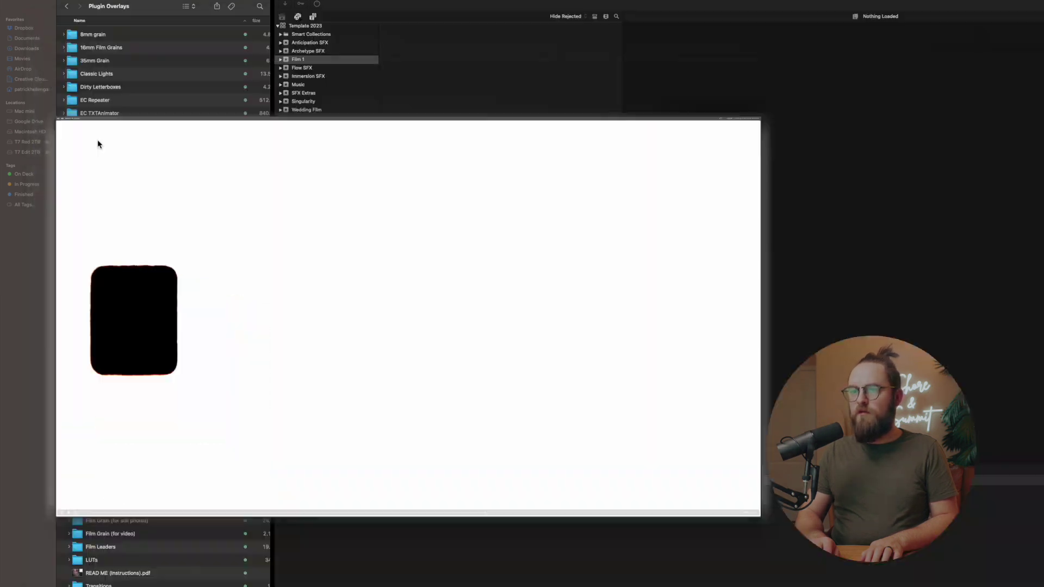
key(Left)
key(Left)
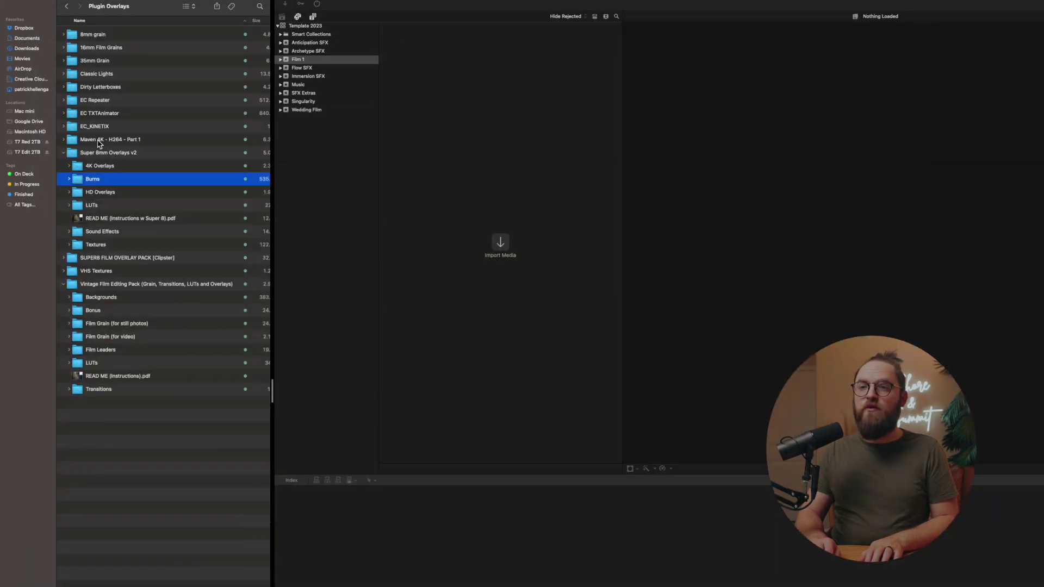
- Preview the first clip in the HD Overlays subfolder and collapse that subfolder again
key(Down)
key(Right)
key(Down)
key(space)
key(space)
key(Left)
key(Left)
key(Left)
- Check the LUTs subfolder of Super 8mm Overlays v2 and collapse it again
key(Down)
key(Down)
key(Down)
key(Down)
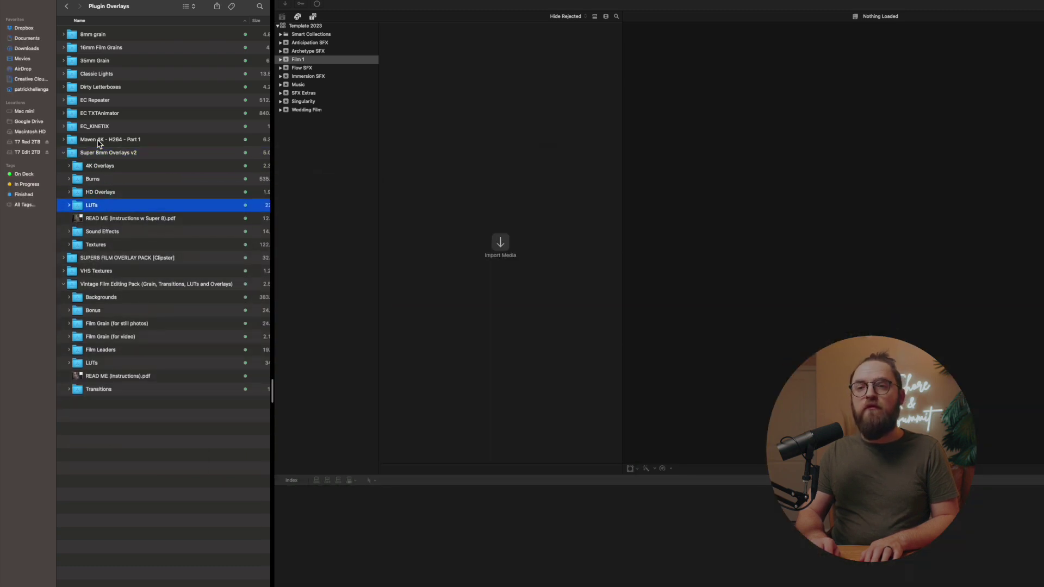
key(Right)
key(Down)
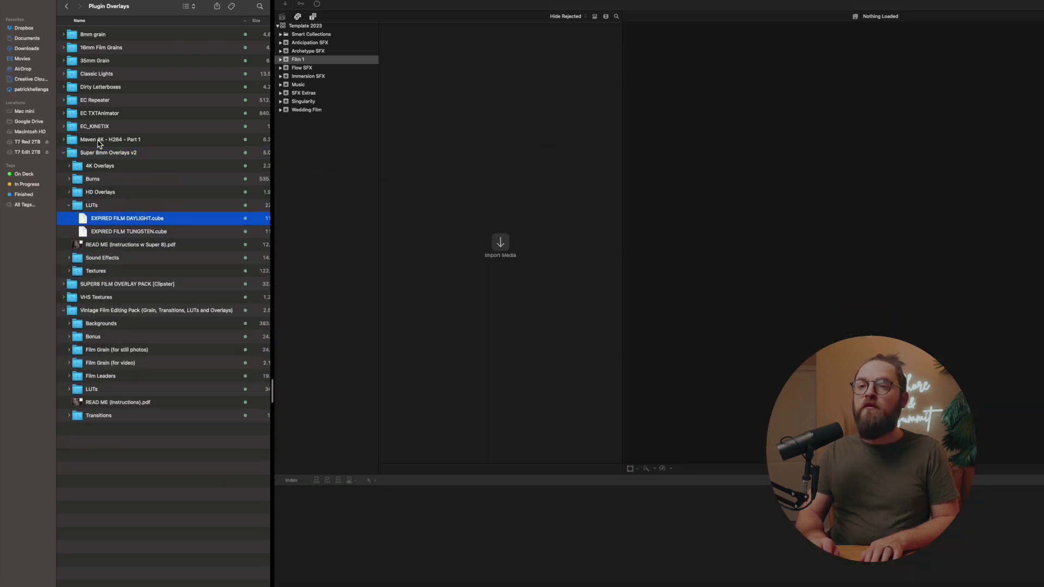
key(Left)
key(Left)
- Look inside the Sound Effects and Textures subfolders of Super 8mm Overlays v2, collapsing each one again
key(Down)
key(Down)
key(Right)
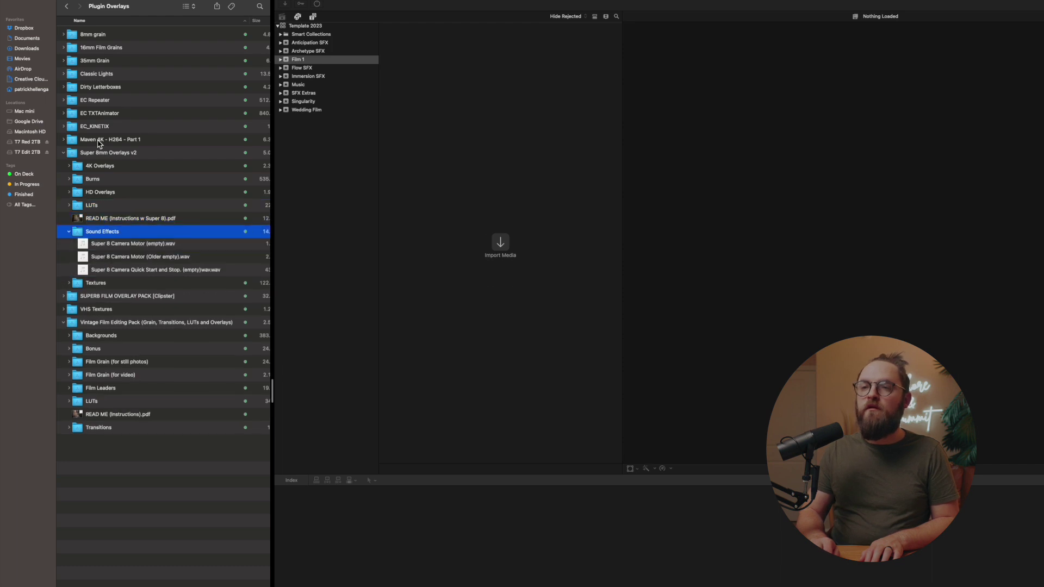
key(Down)
key(Left)
key(Left)
key(Down)
key(Right)
key(Left)
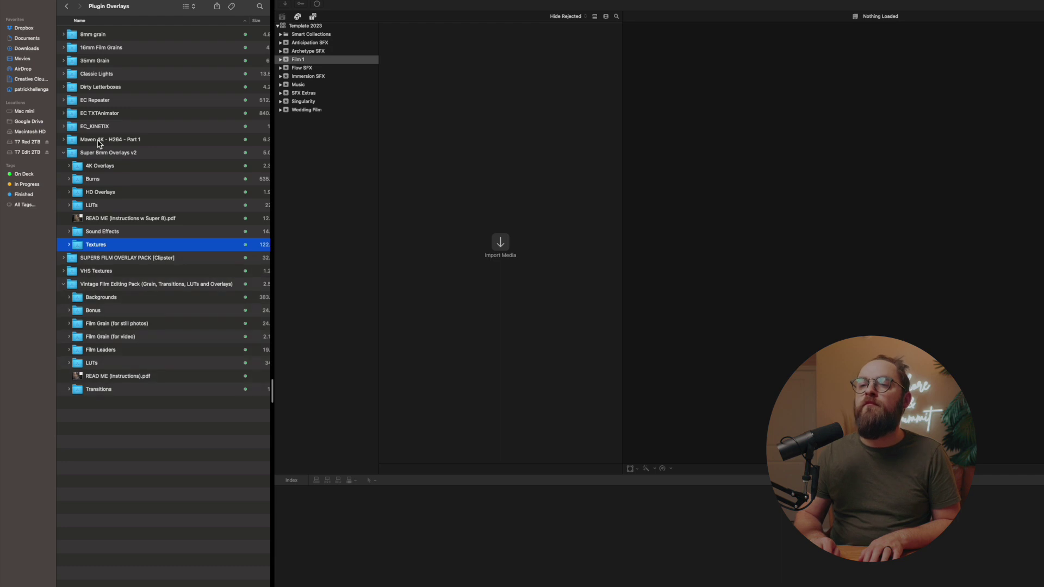
- Expand the SUPER8 FILM OVERLAY PACK [Clipster] folder and check its 02 subfolder, collapsing 02 again
key(Down)
key(Right)
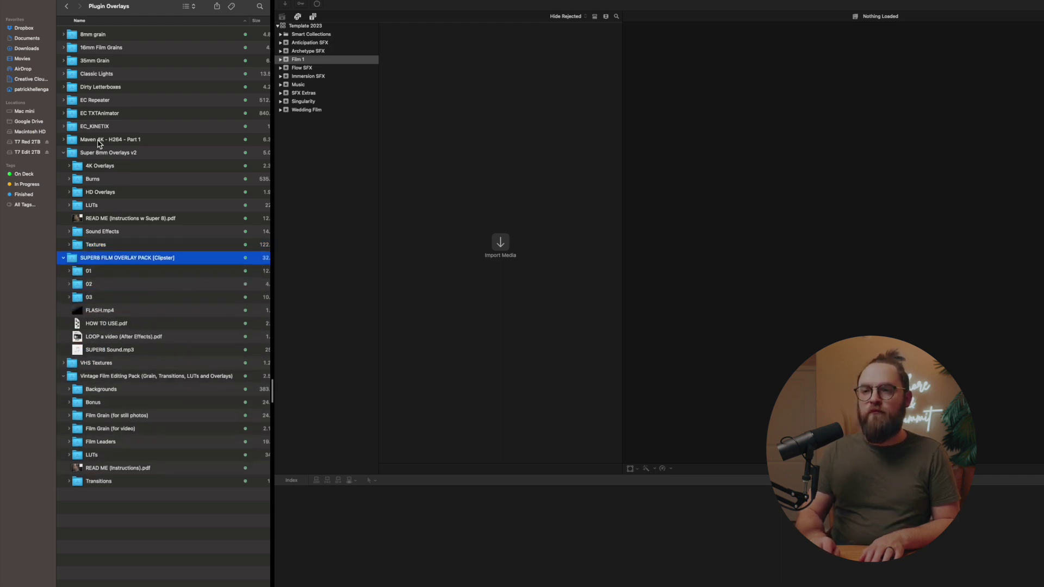
key(Down)
key(Down)
key(Right)
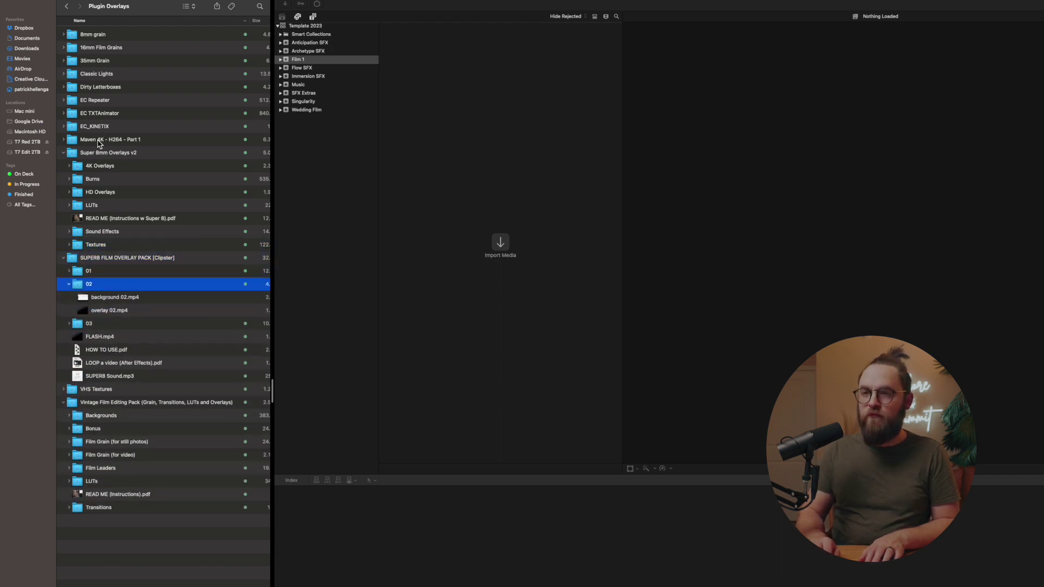
key(Left)
- Preview overlay 03.mp4 in the 03 subfolder, then collapse the subfolder and the whole SUPER8 FILM OVERLAY PACK
key(Down)
key(Right)
key(Down)
key(space)
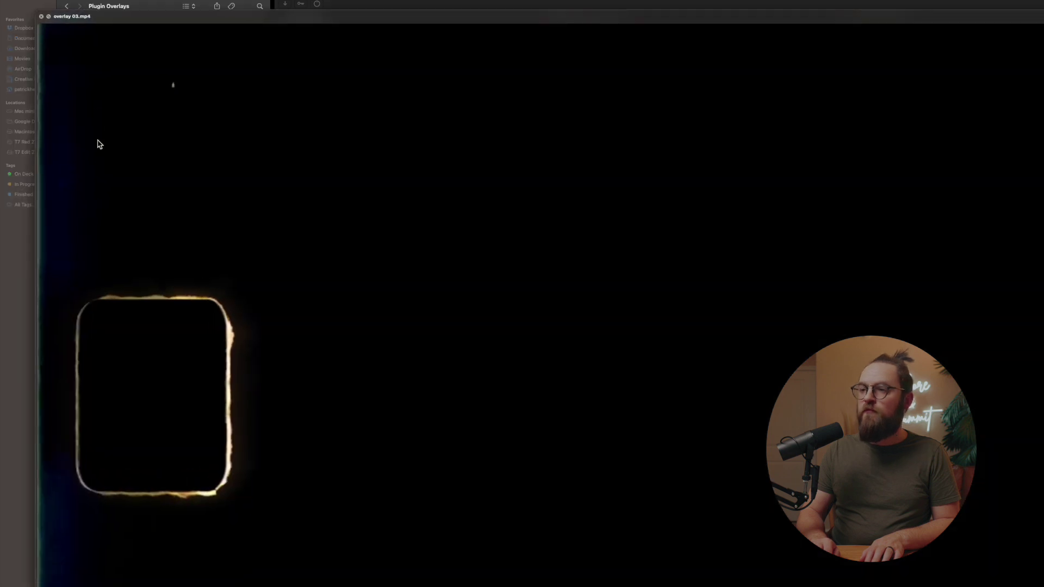
key(space)
key(Up)
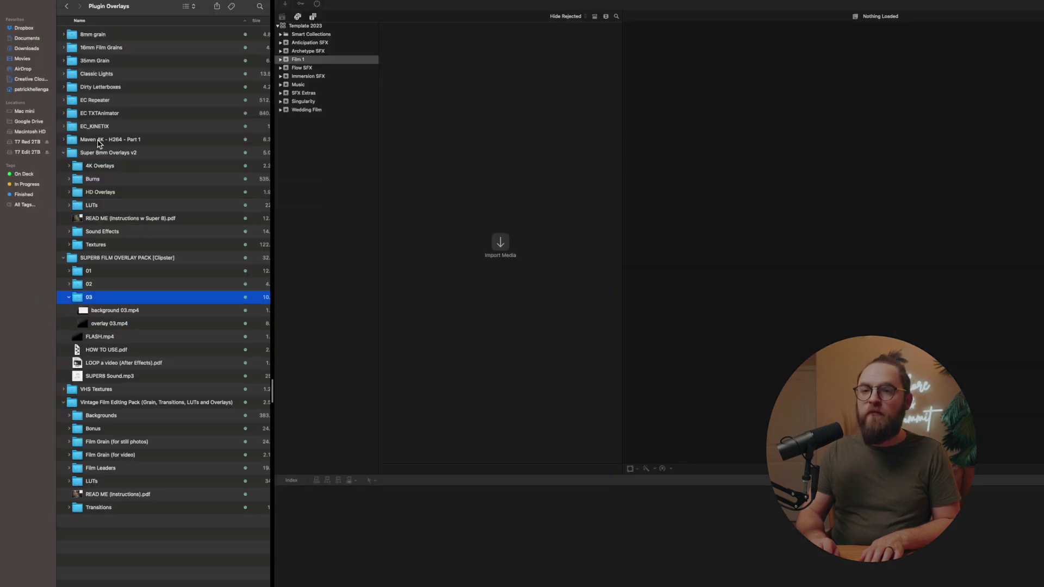
key(Left)
key(Left)
key(Left)
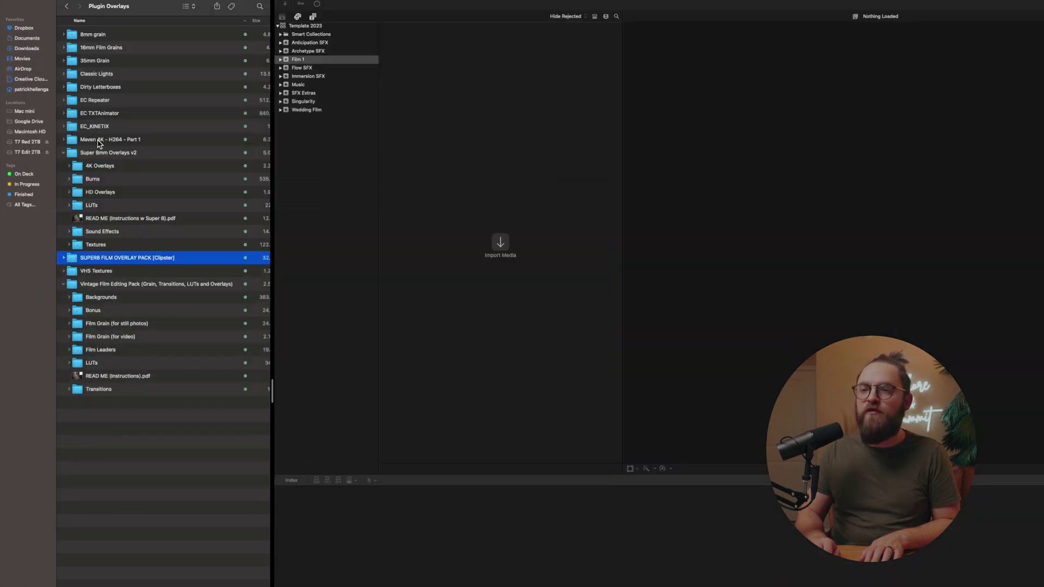
- Expand New Folder With Items inside VHS Textures and preview its clips from the Long through the Subtle series
key(Down)
key(Right)
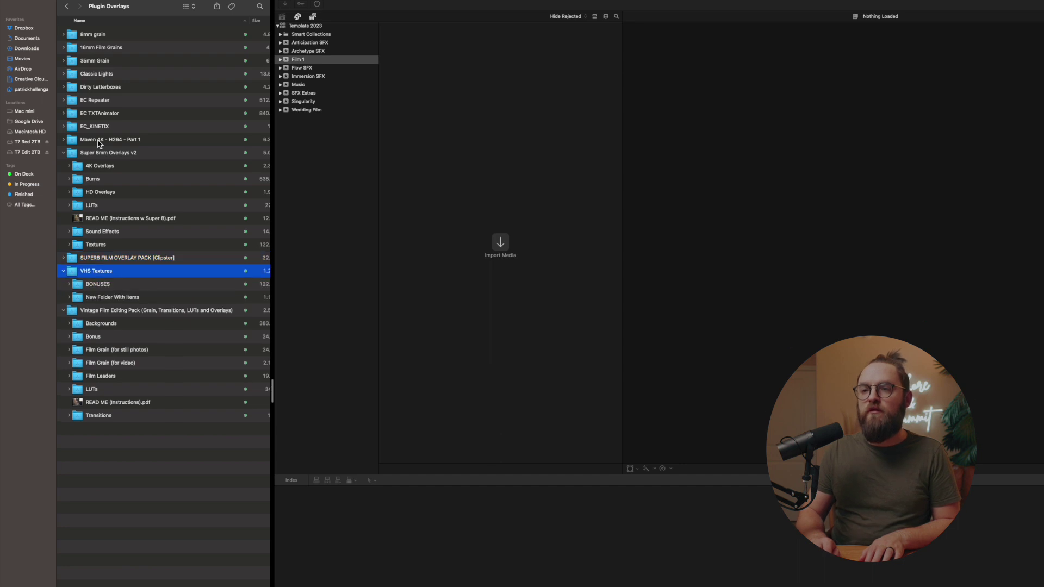
key(Down)
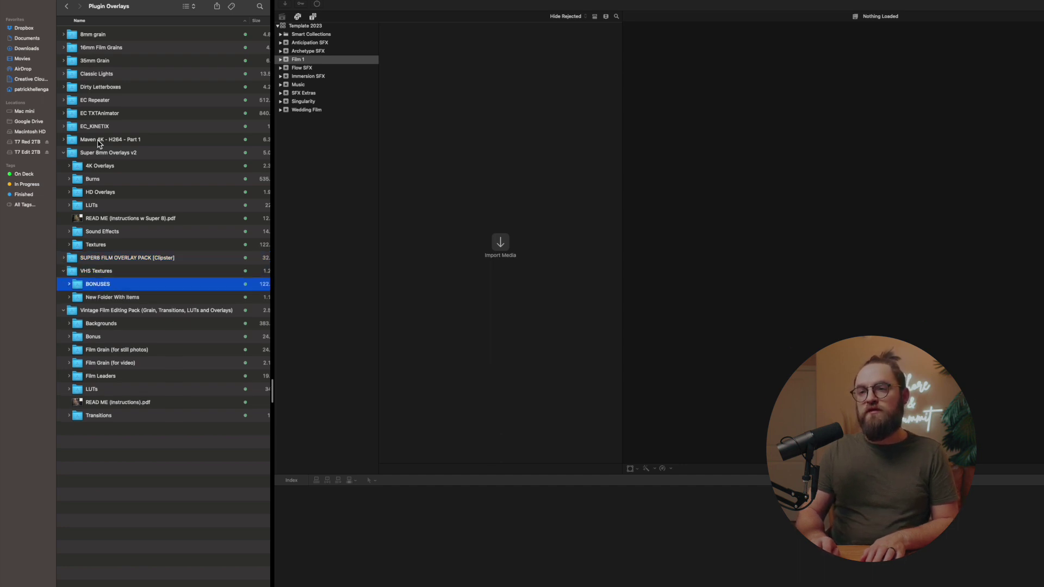
key(Down)
key(Right)
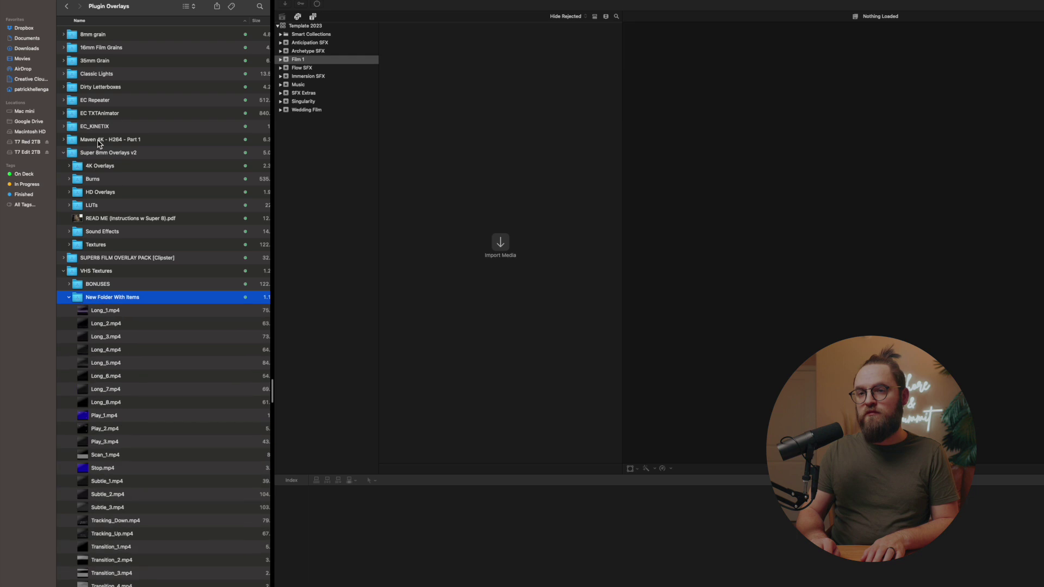
key(Down)
key(Down)
key(space)
key(Down)
key(Down)
key(Down)
key(Down)
key(Down)
key(Down)
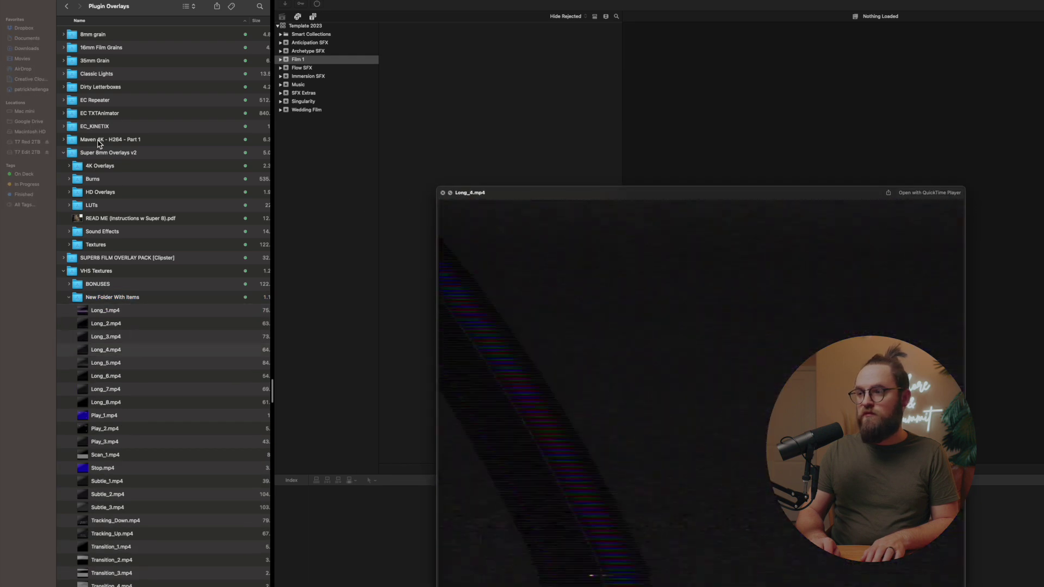
key(Down)
key(Down)
key(Down)
key(Down)
key(Down)
key(Down)
key(Down)
key(Down)
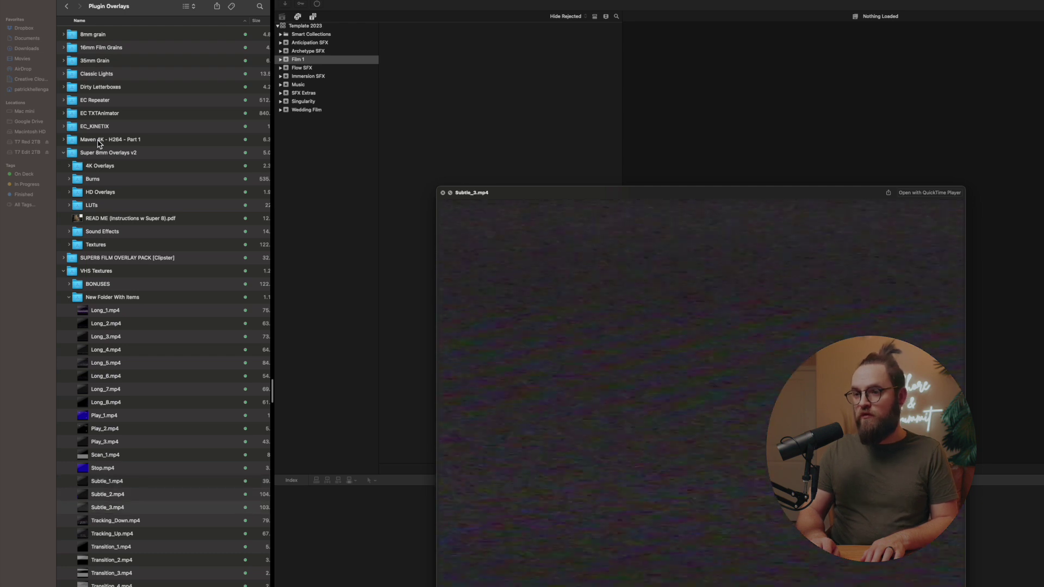
- Preview the contents of the VHS Textures BONUSES subfolder, including RetroCircleAnimation.mp4 and Text_Warning.mp4
key(Left)
key(Up)
key(Right)
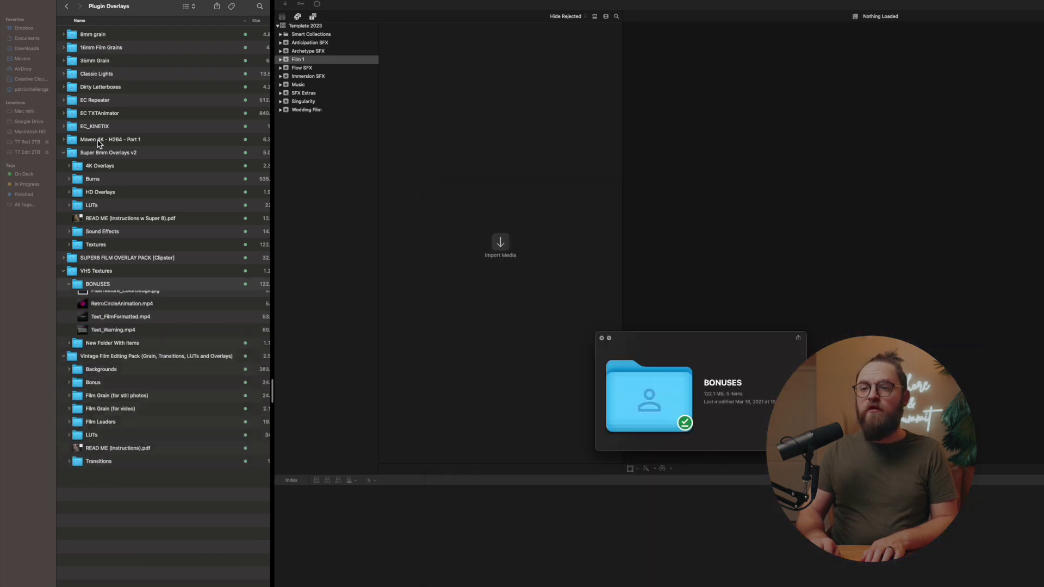
key(Down)
key(Down)
key(Down)
key(Down)
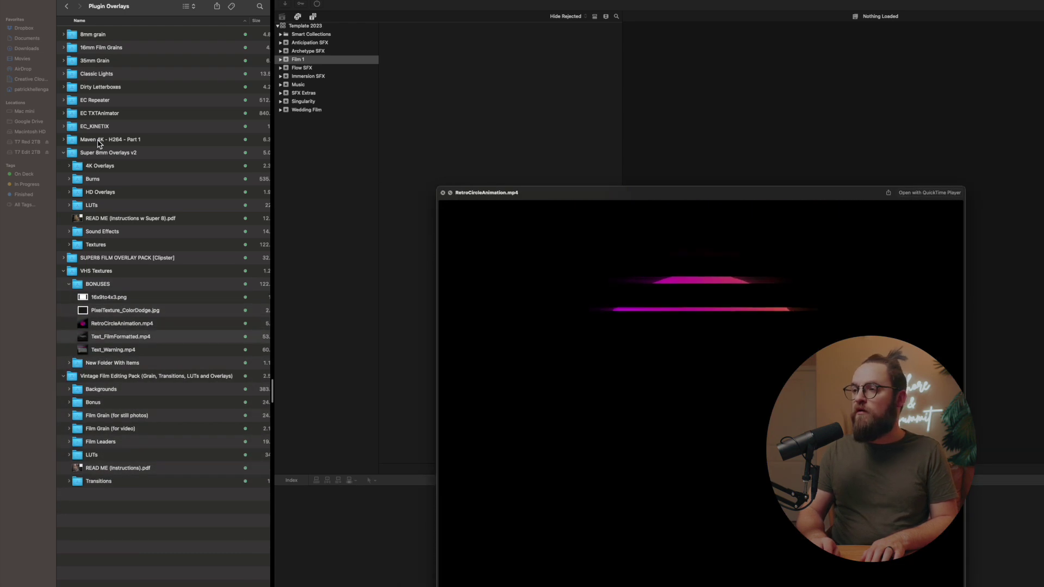
key(Down)
key(Down)
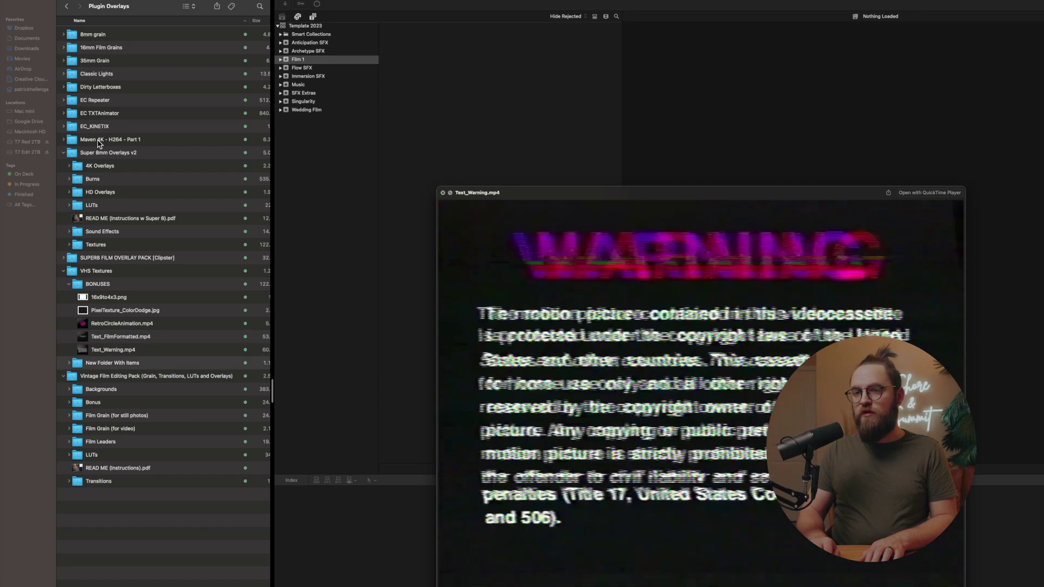
key(Up)
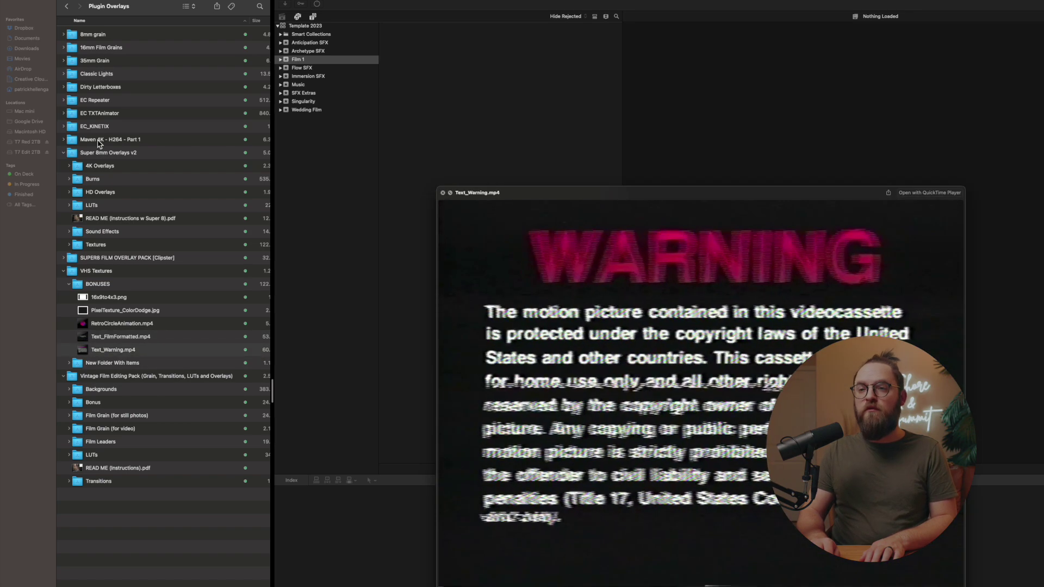
- Collapse the VHS Textures and Super 8mm Overlays v2 folders in the Plugin Overlays list
key(Left)
key(Up)
key(Left)
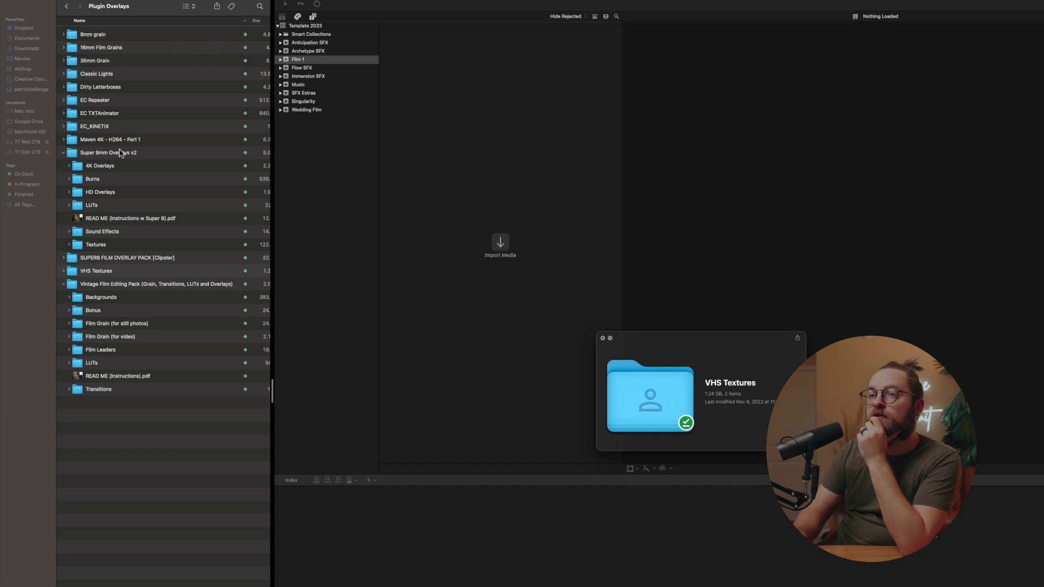
click(120, 152)
key(Left)
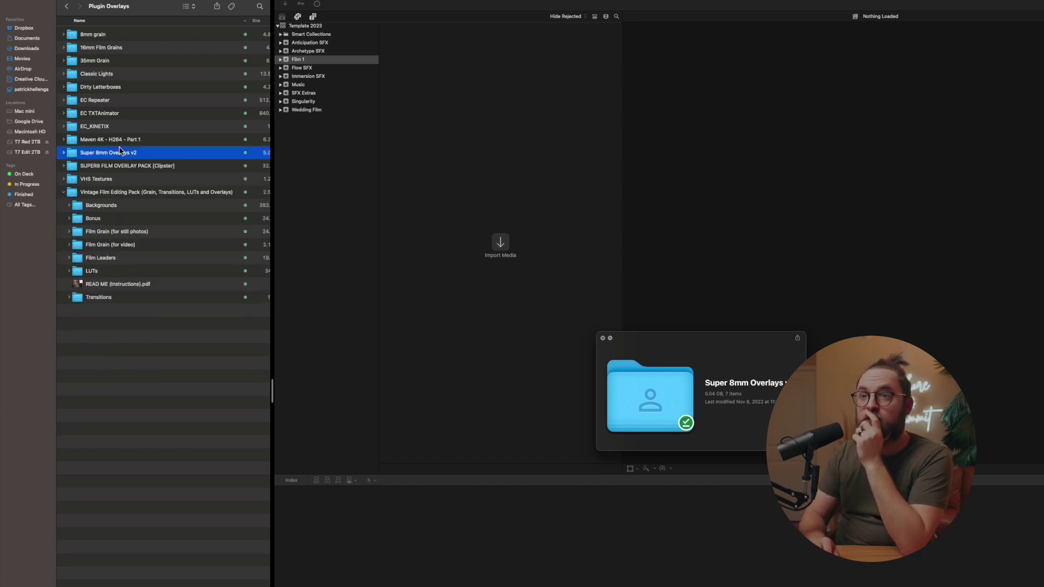
- Reopen the Vintage Film Editing Pack folder and check its Backgrounds subfolder, collapsing Backgrounds again
key(Down)
key(Down)
key(Left)
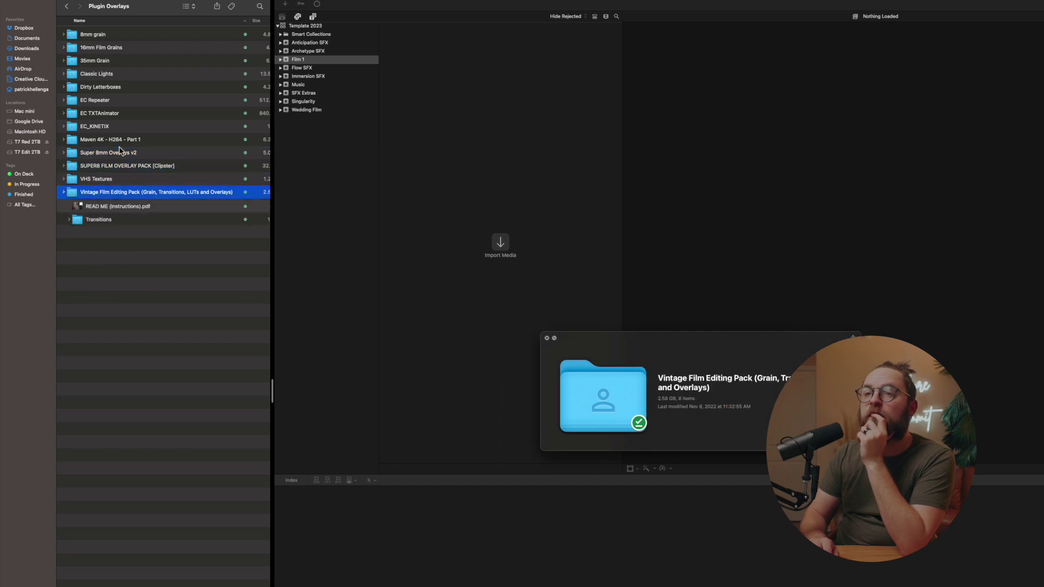
key(Right)
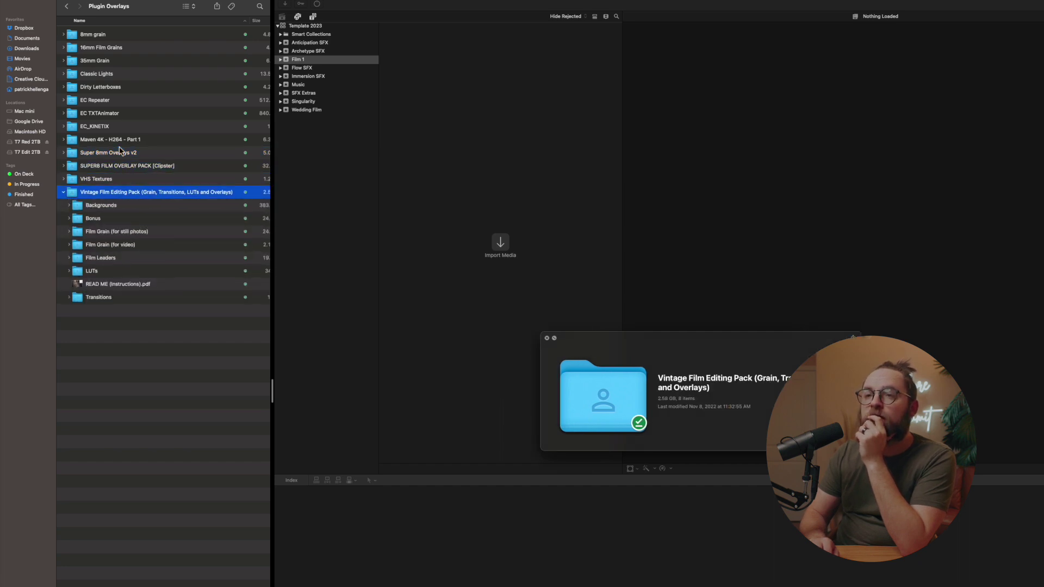
key(Down)
key(Right)
key(Down)
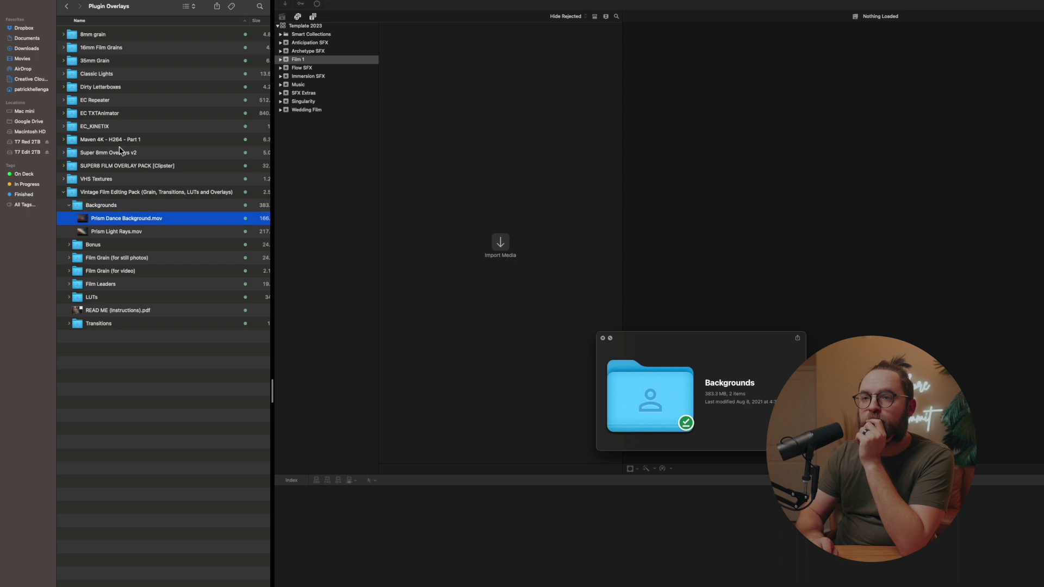
key(Up)
key(Left)
key(Down)
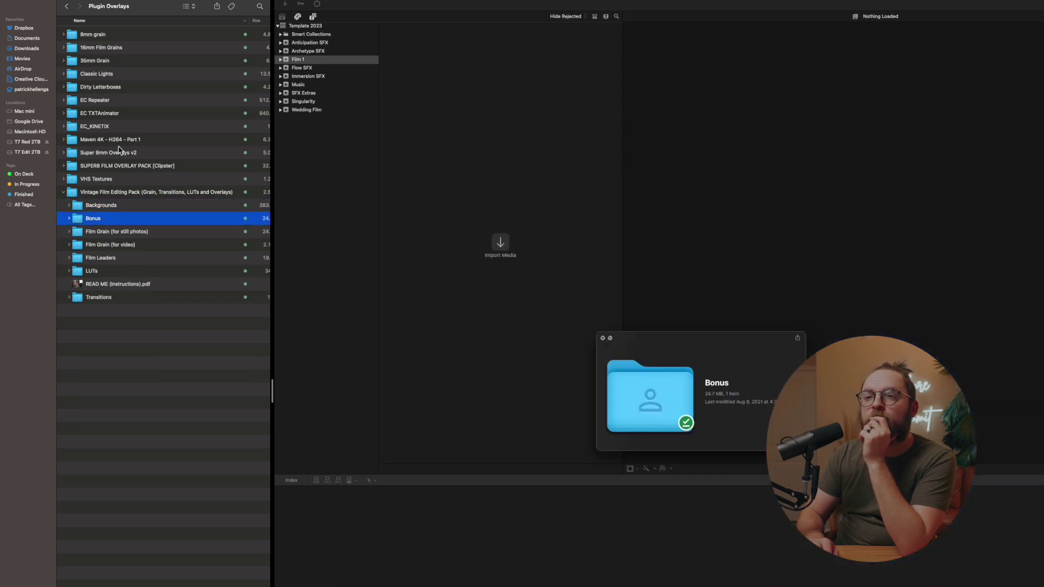
- Look through the Bonus subfolder down to its Film Sound Effects files and collapse both levels again
key(Down)
key(Right)
key(Left)
key(Up)
key(Right)
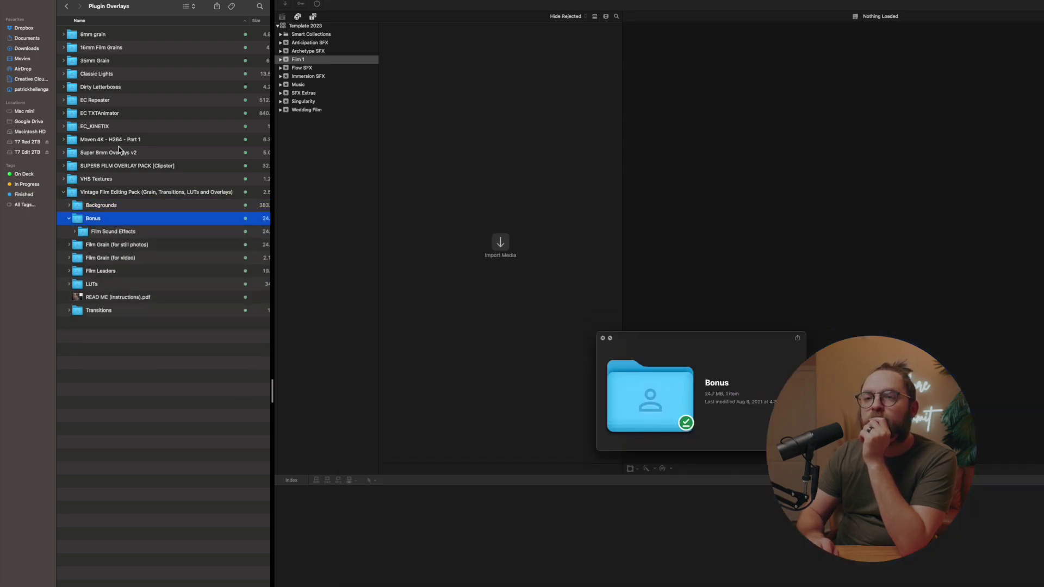
key(Down)
key(Right)
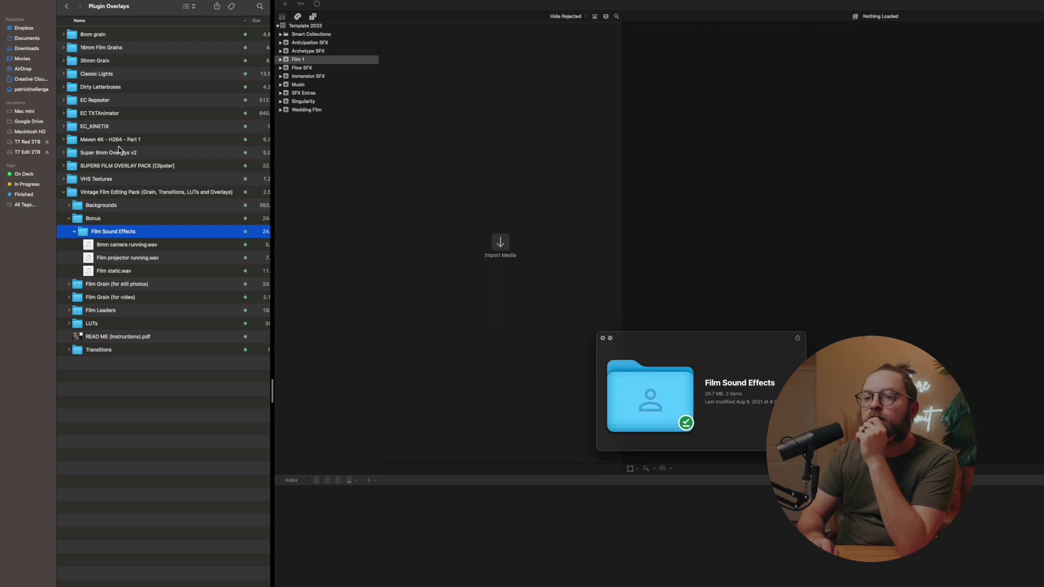
key(Left)
key(Up)
key(Left)
- Check the clips in the Vintage Film Editing Pack's Transitions subfolder and collapse it again
key(Down)
key(Down)
key(Down)
key(Down)
key(Down)
key(Down)
key(Right)
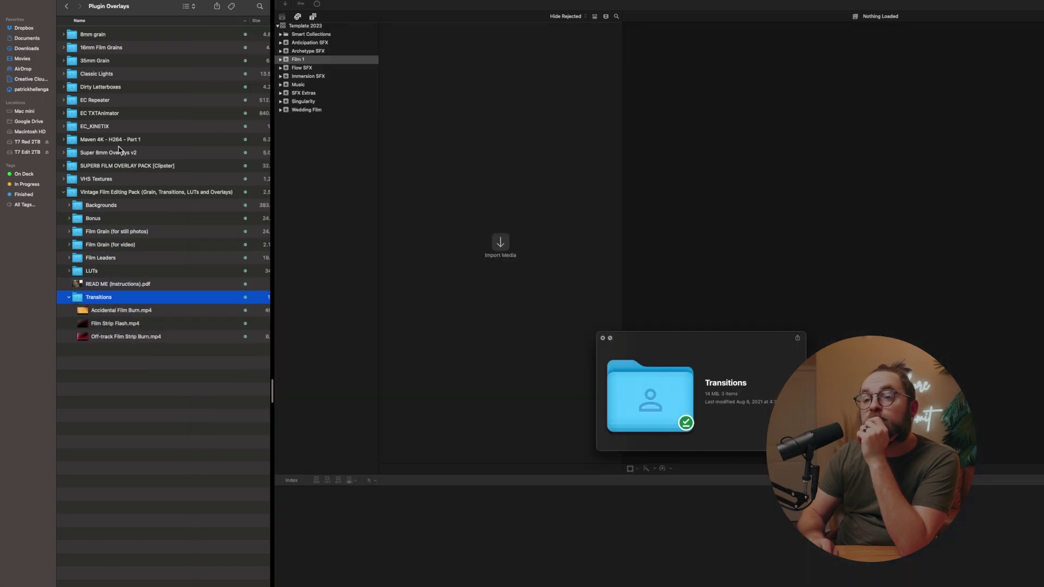
key(Left)
key(Up)
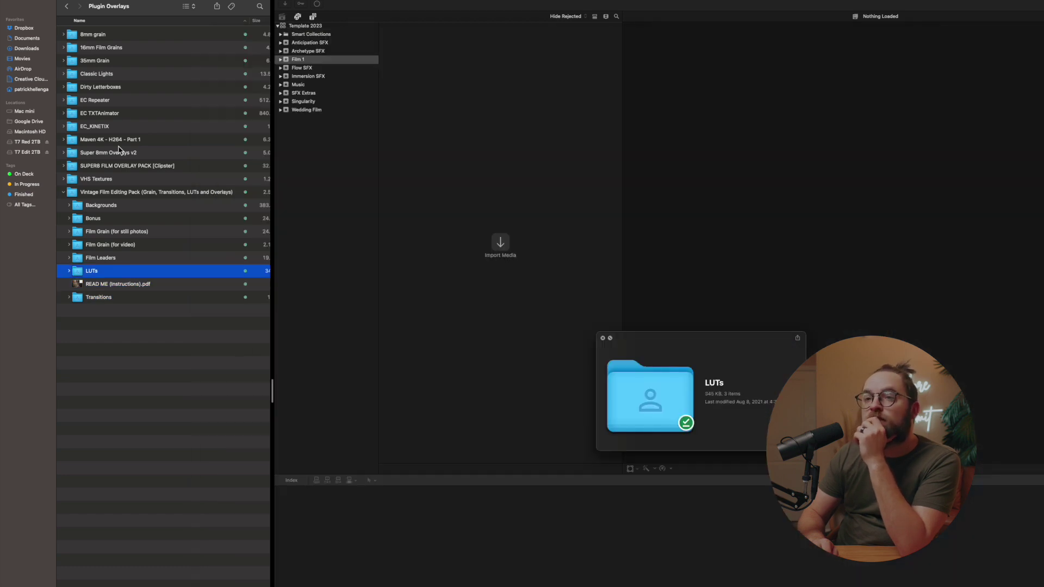
- Examine the LUTs, Film Leaders and Film Grain (for video) subfolders of the Vintage Film Editing Pack, collapsing each one
key(Right)
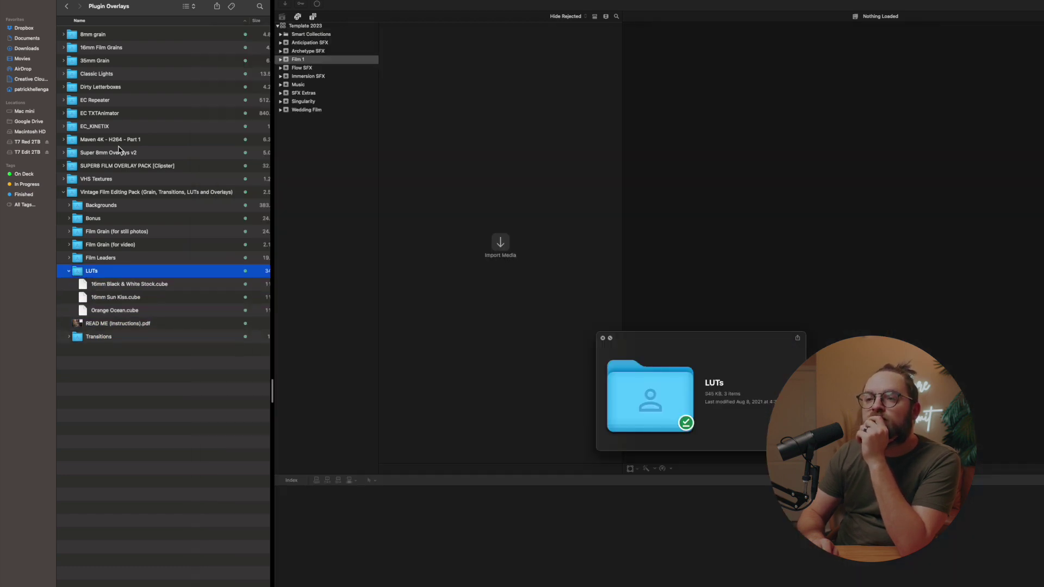
key(Left)
key(Up)
key(Right)
key(Left)
key(Up)
key(Right)
key(Left)
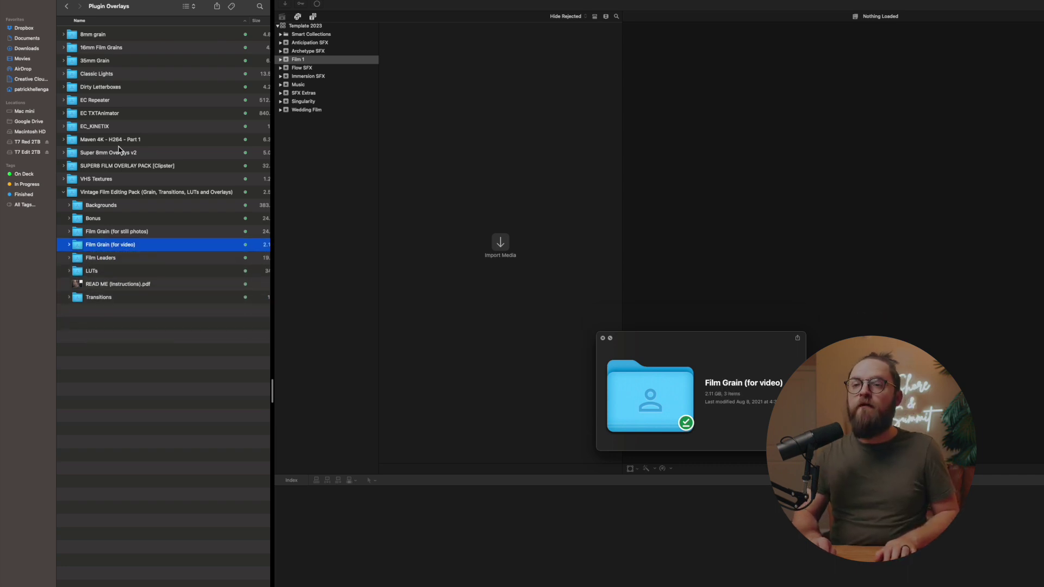
- Look into the SUPER8 FILM OVERLAY PACK [Clipster] folder and preview its FLASH.mp4 clip
click(119, 167)
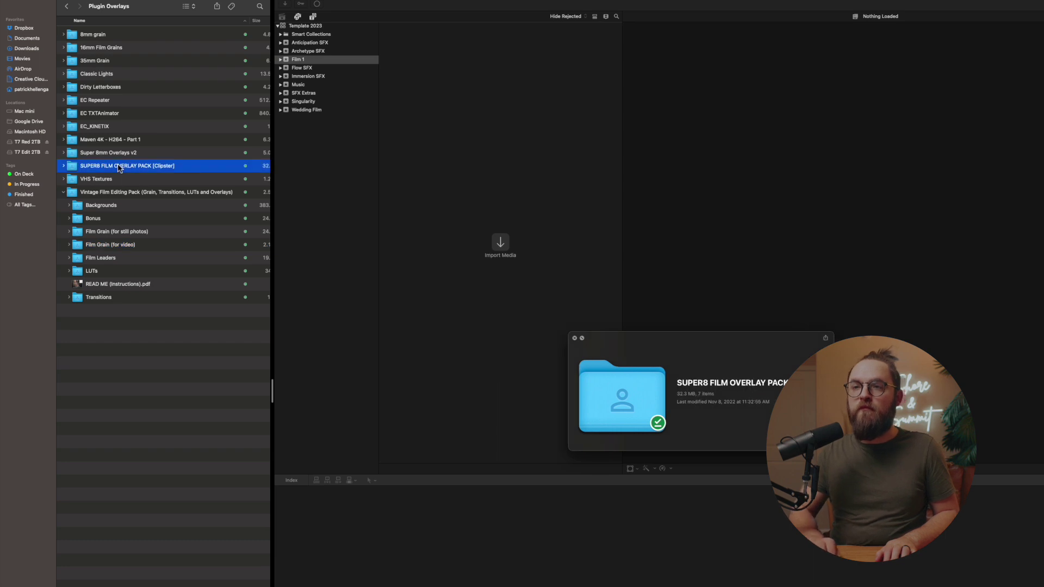
key(Right)
key(Down)
key(Down)
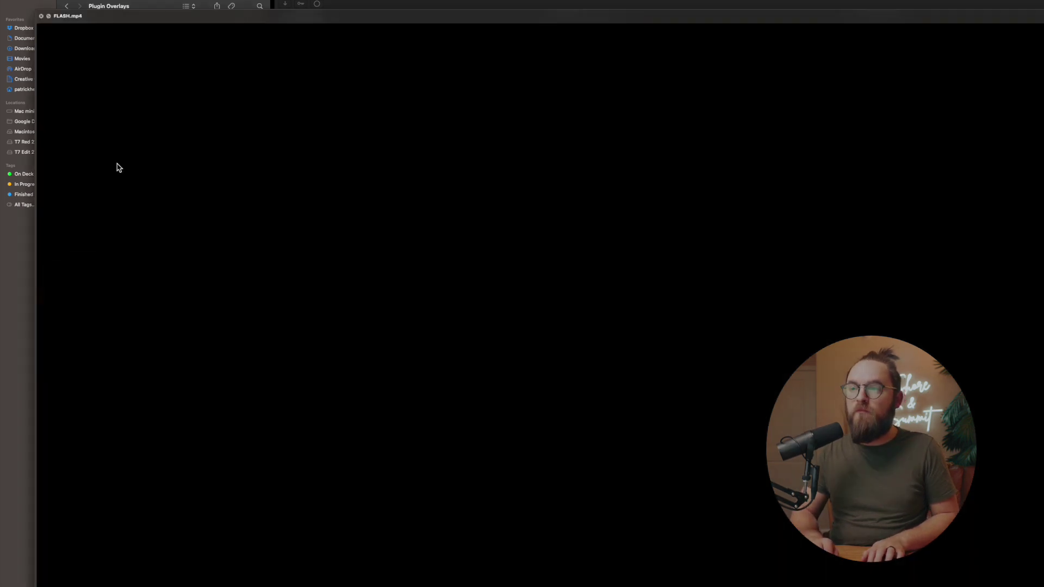
key(space)
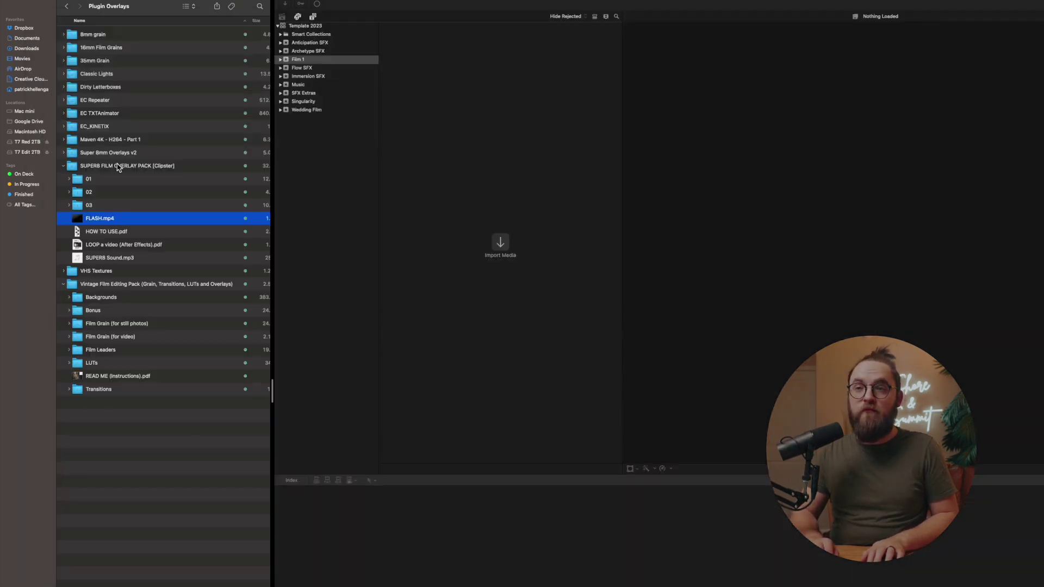
- Look into the Super 8mm Overlays v2 folder and preview its READ ME instructions PDF
key(Up)
key(Up)
key(Up)
key(Up)
key(Up)
key(Right)
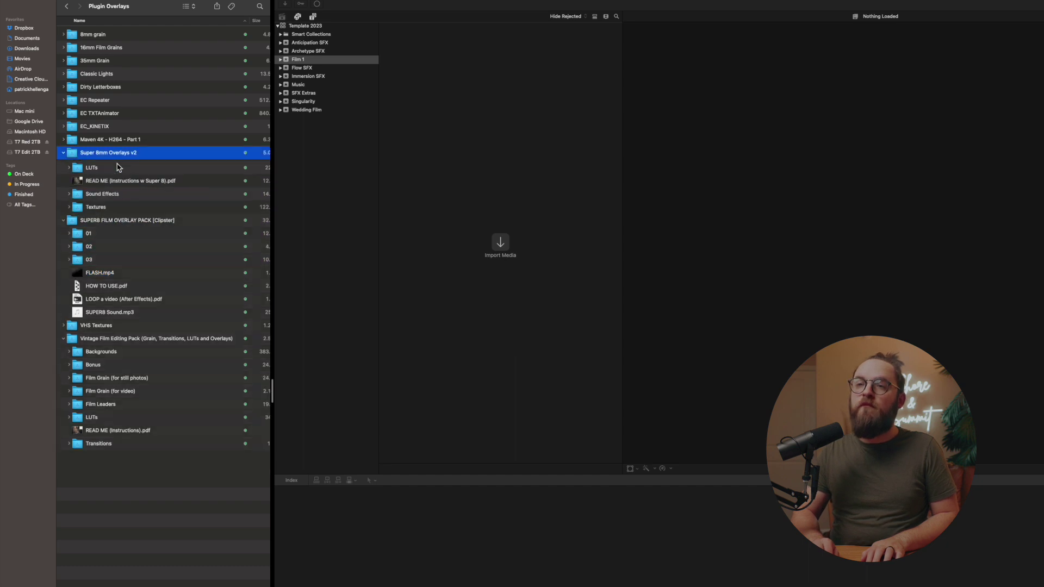
key(Down)
key(Down)
key(Down)
key(Down)
key(Down)
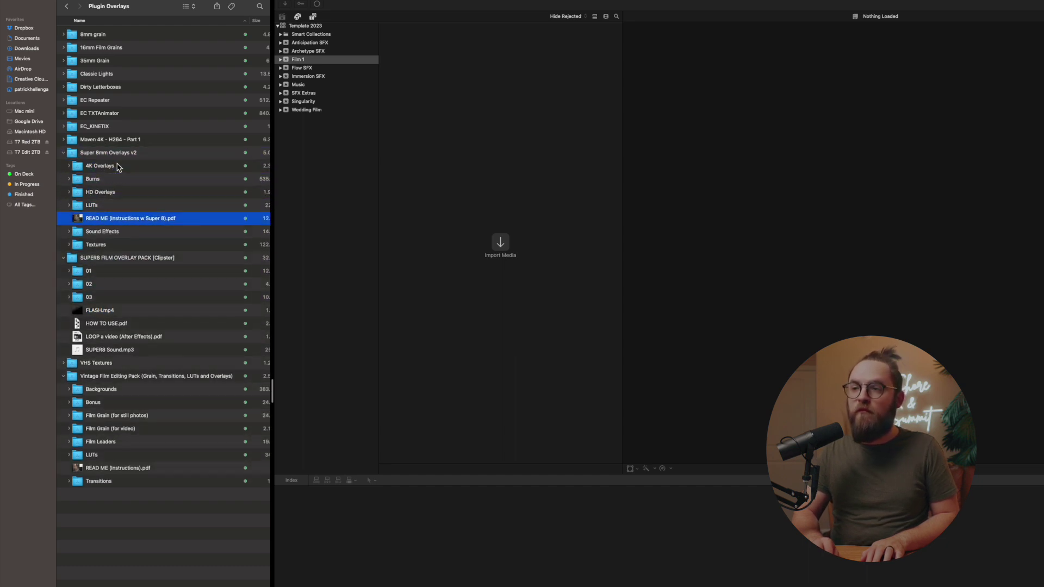
key(space)
key(space)
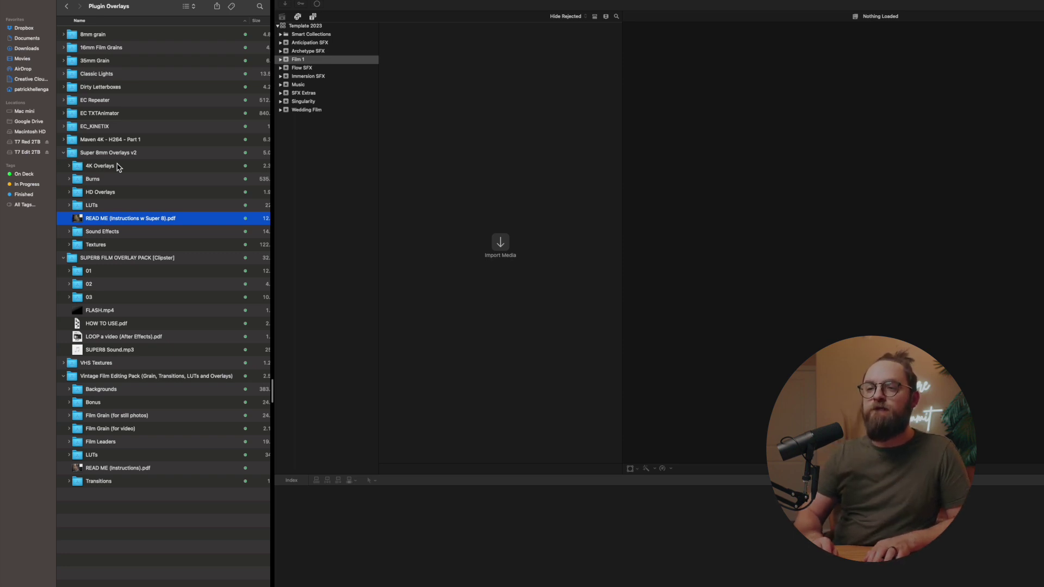
- Check the files in the BONUSES subfolder of VHS Textures and collapse BONUSES again
key(Down)
key(Down)
key(Down)
key(Down)
key(Down)
key(Down)
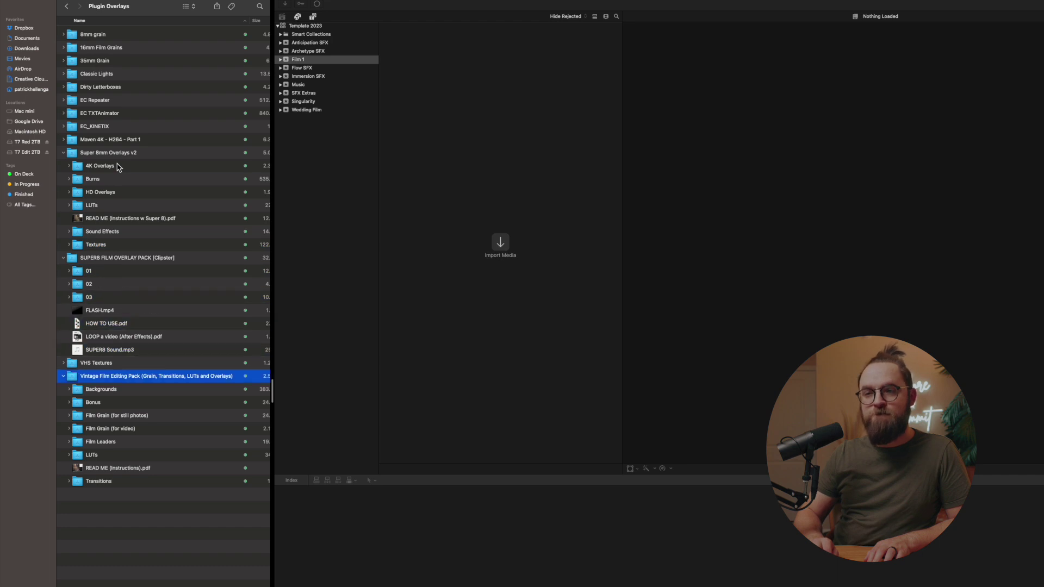
key(Up)
key(Right)
key(Down)
key(Down)
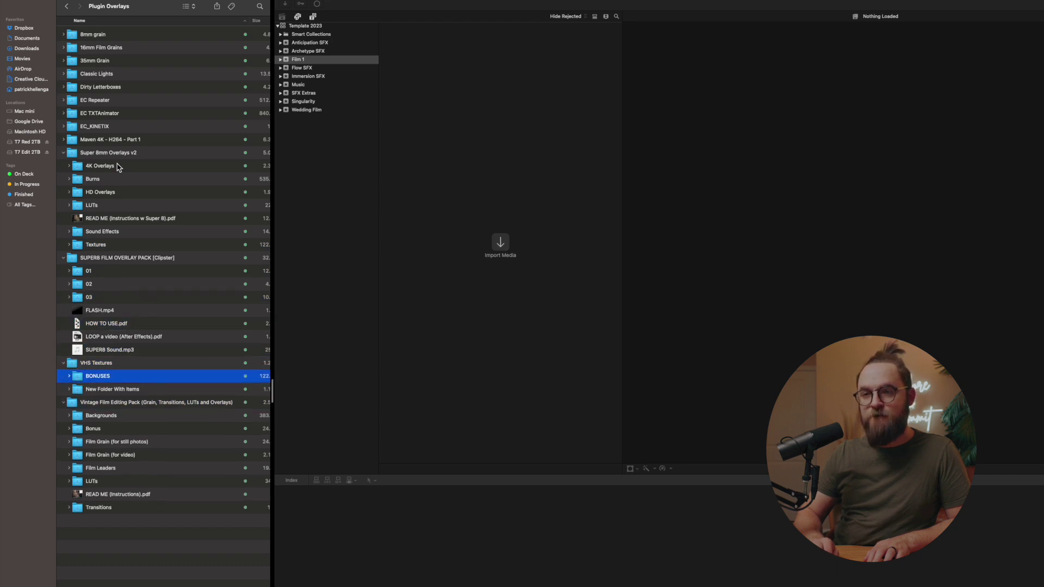
key(Up)
key(Right)
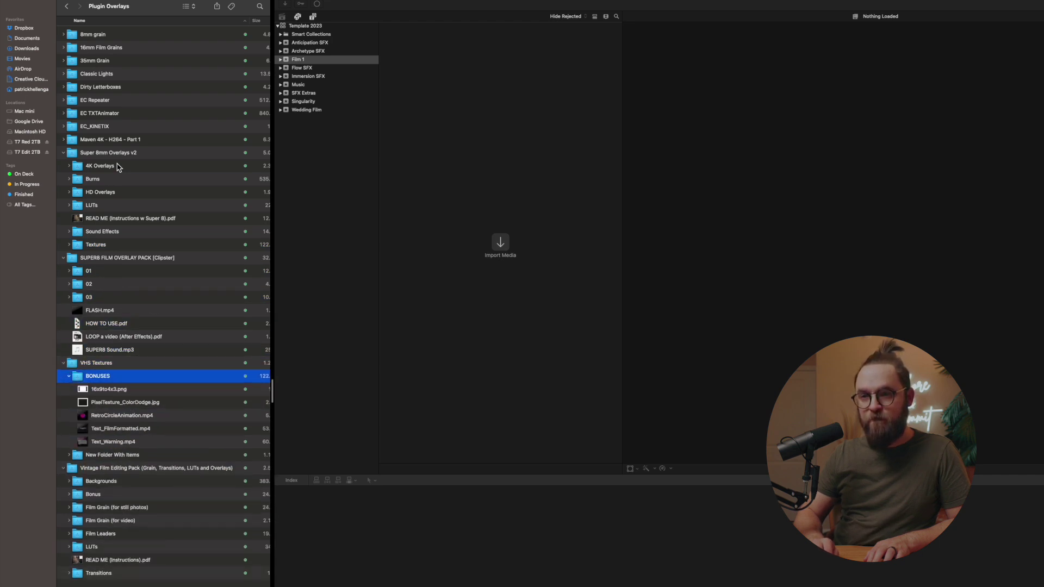
key(Left)
- Check the New Folder With Items subfolder, collapsing it and the whole VHS Textures folder again
key(Down)
key(Right)
key(Left)
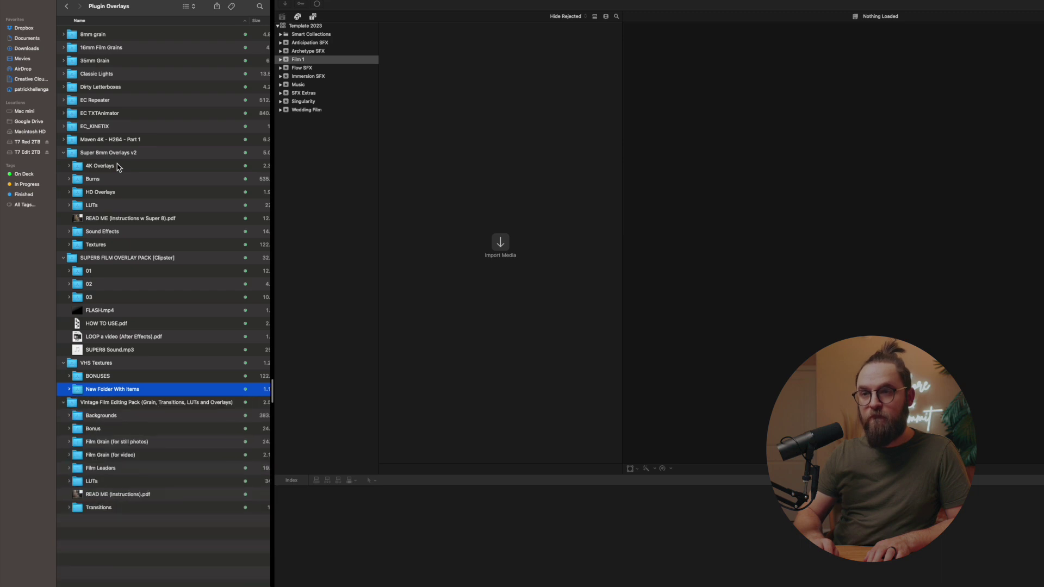
key(Up)
key(Up)
key(Left)
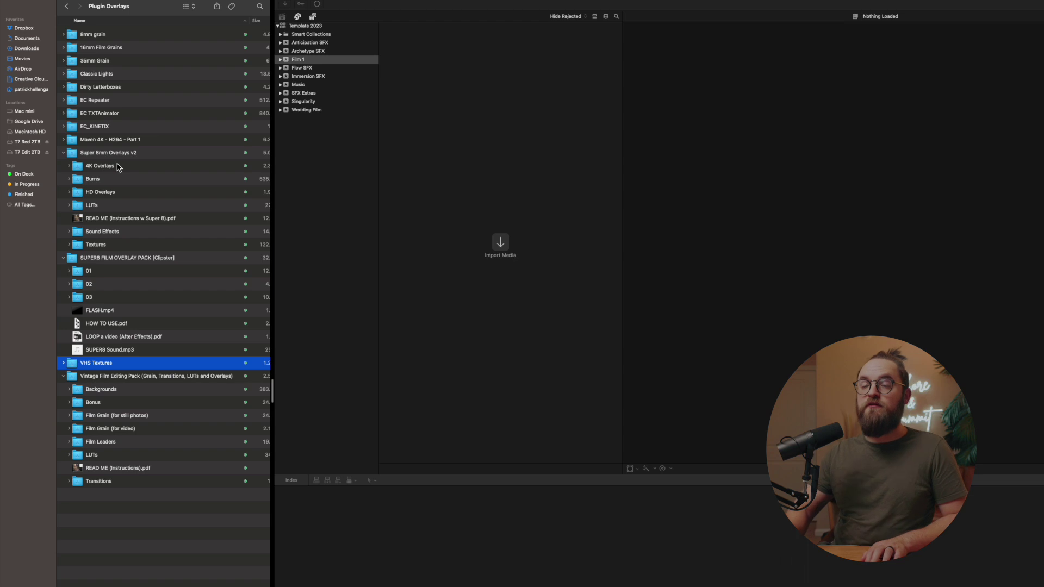
- Check the clips in the 4K Overlays subfolder of Super 8mm Overlays v2 and collapse it again
click(119, 167)
key(Right)
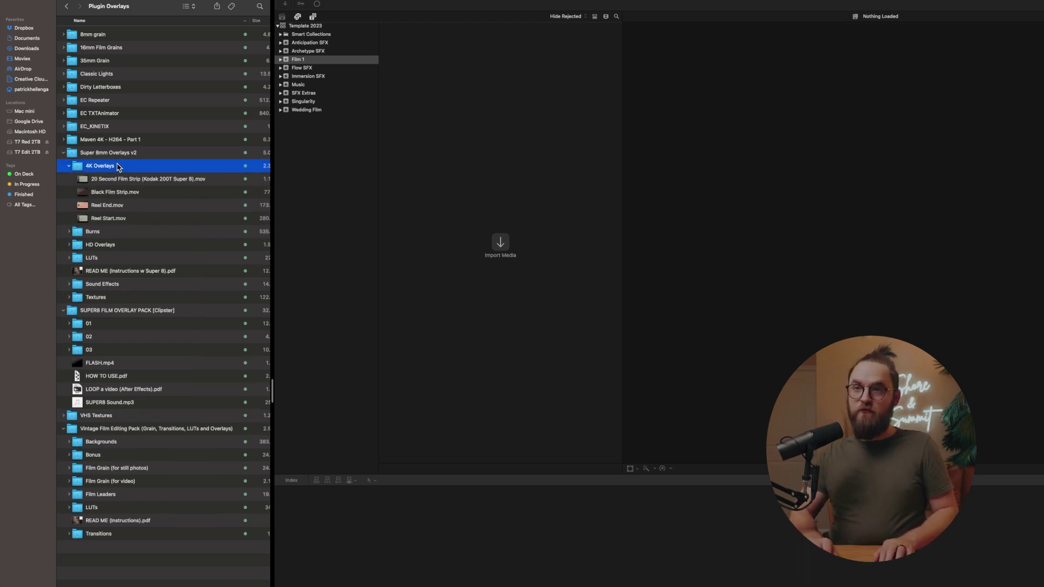
key(Left)
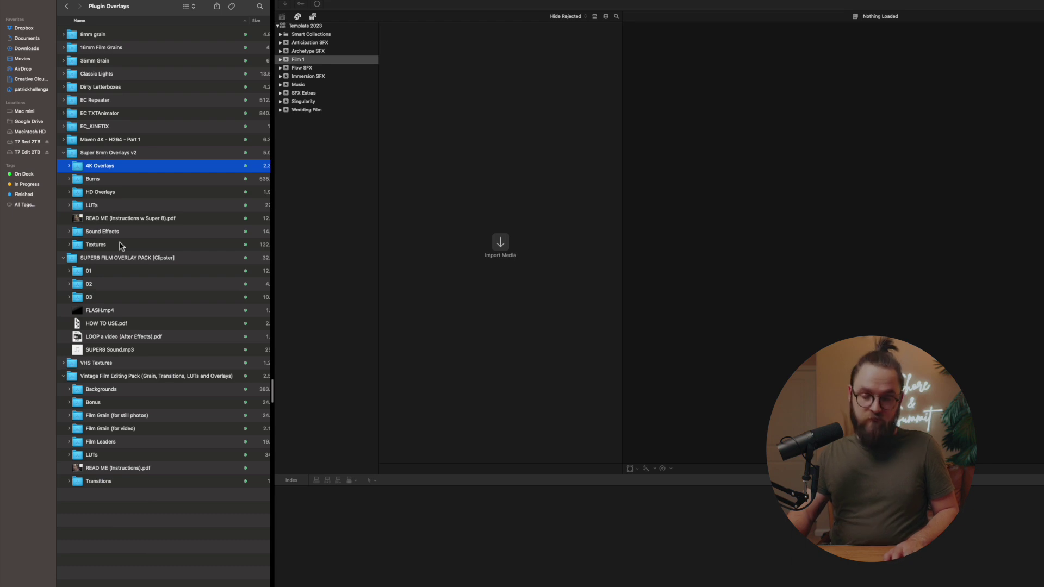
- Select the contents of the two Super 8 packs and the Vintage Film Editing Pack in Finder, excluding their parent folders and VHS Textures
key(super+a)
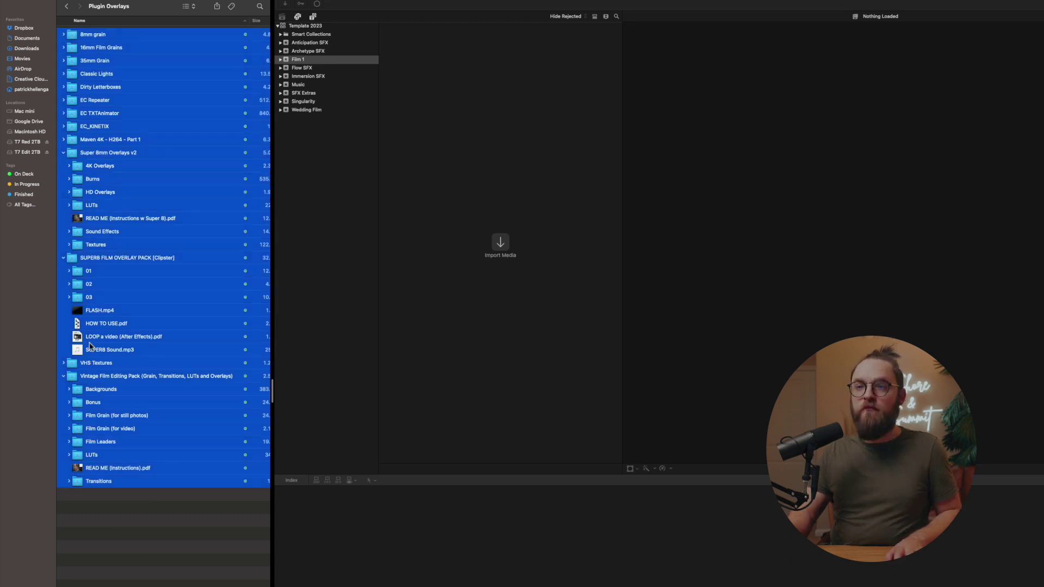
click(115, 153)
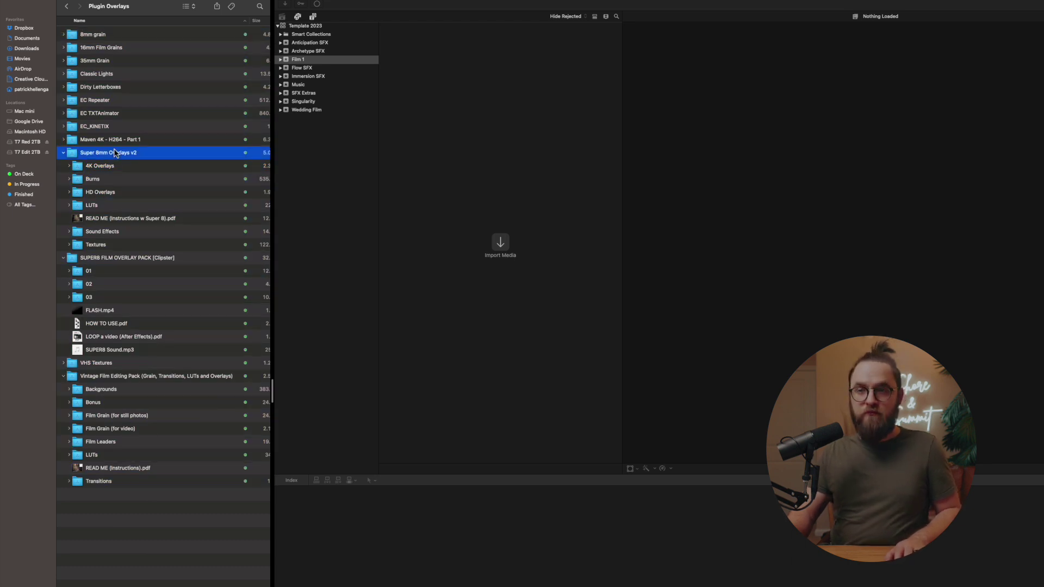
shift+click(121, 482)
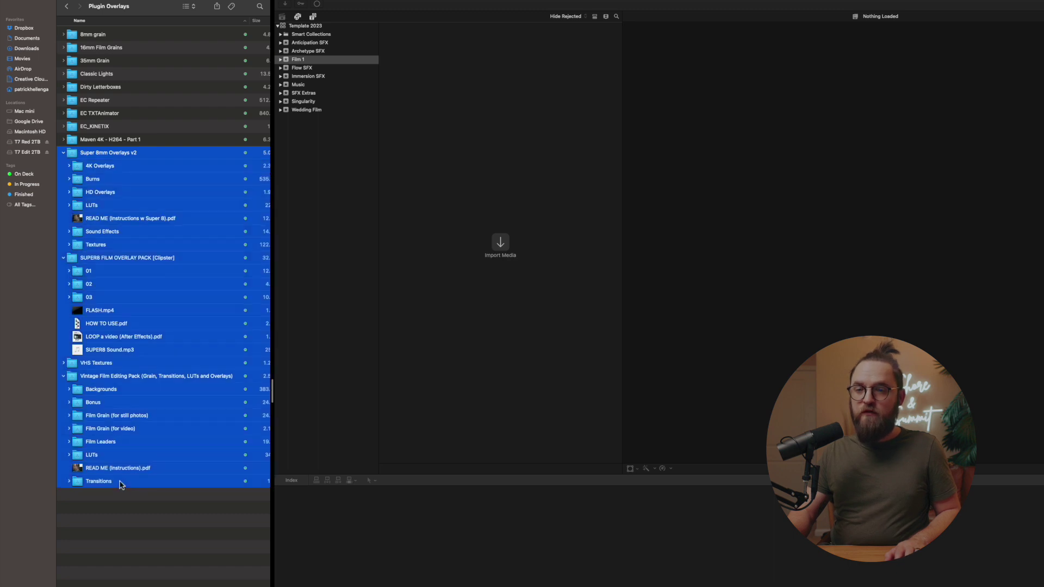
super+click(124, 469)
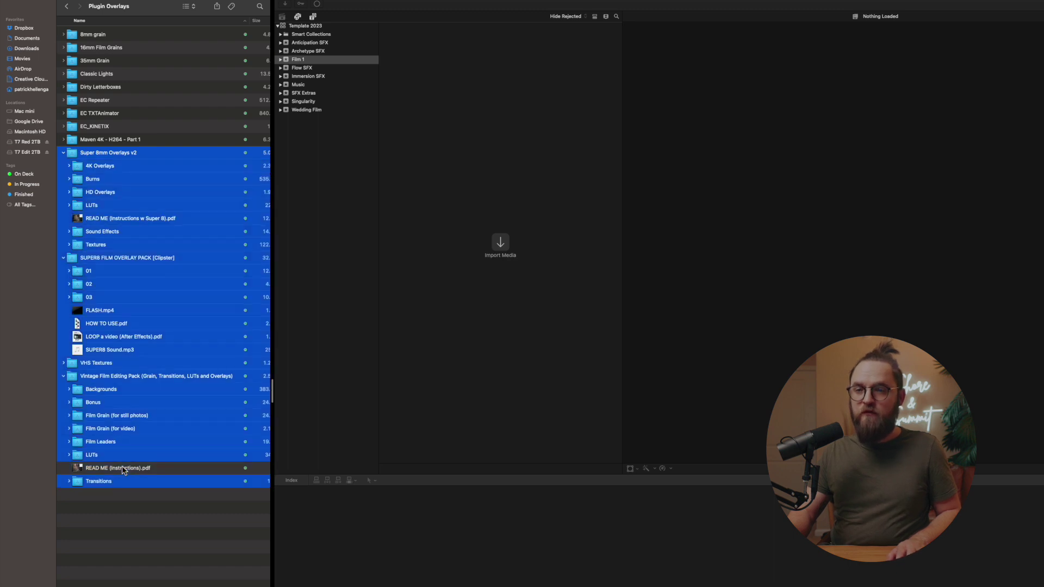
super+click(110, 378)
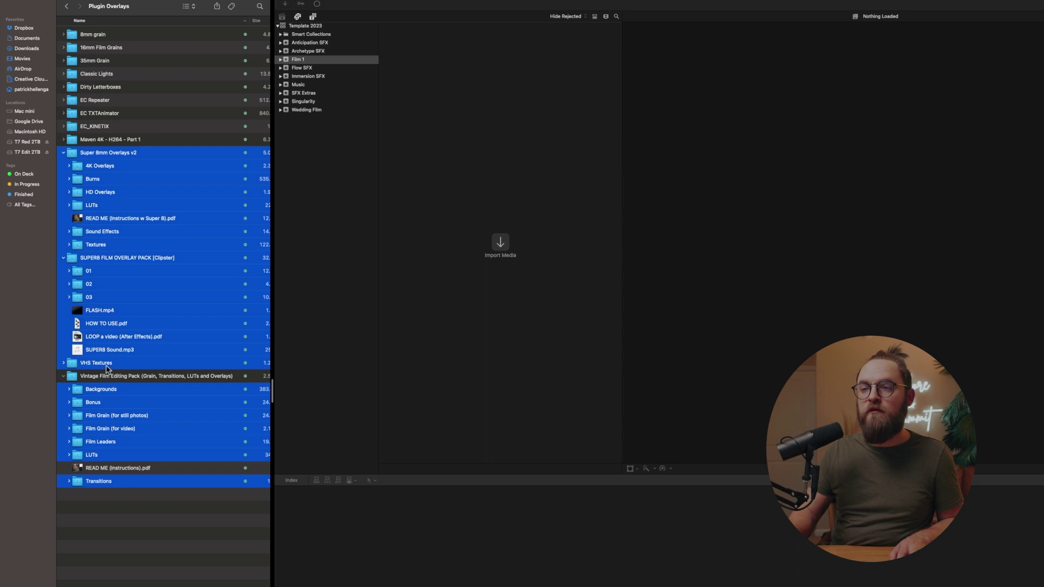
super+click(108, 364)
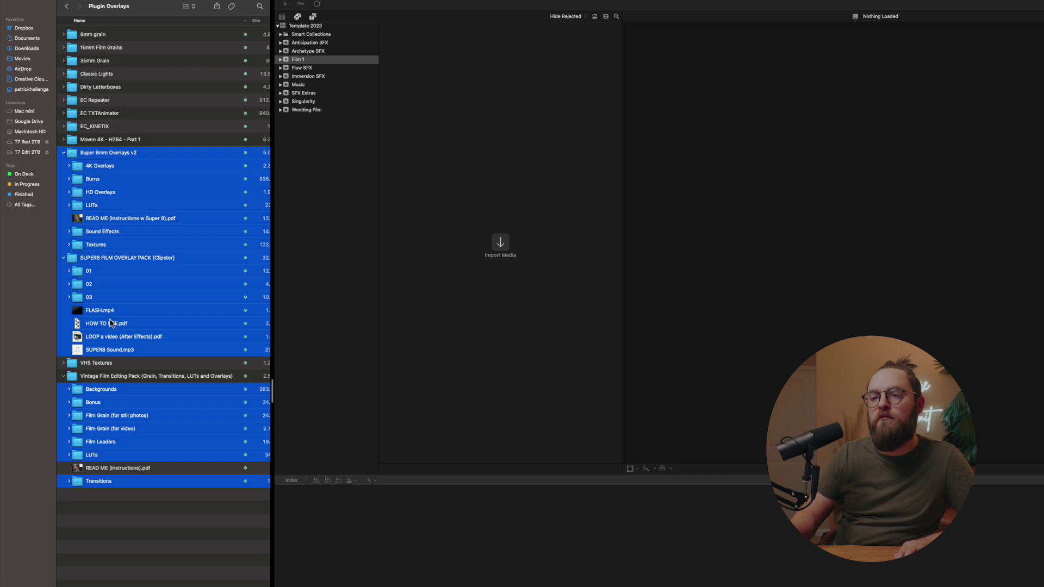
super+click(113, 470)
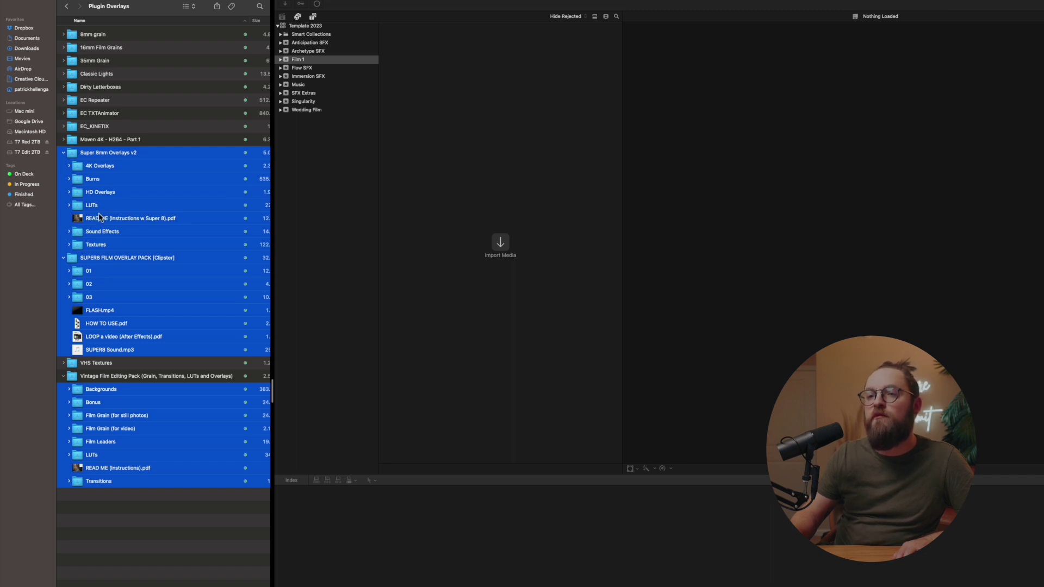
super+click(105, 257)
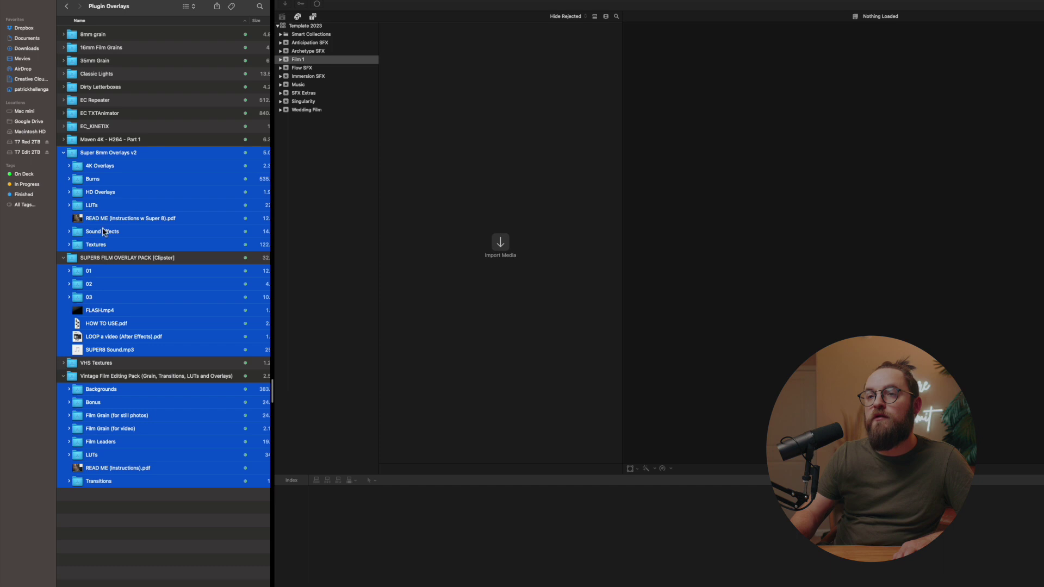
super+click(105, 154)
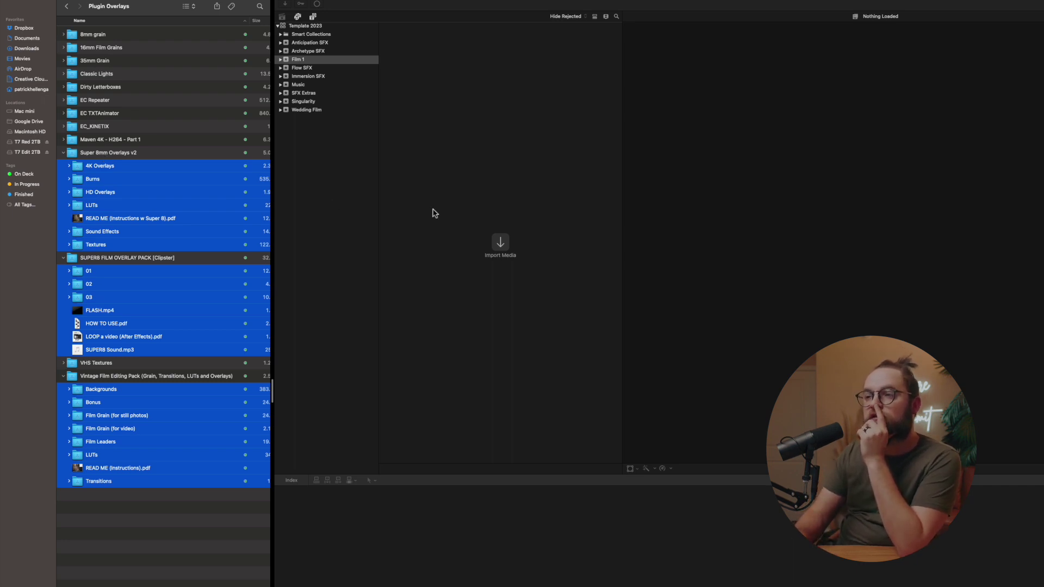
- Start a media import into the Film 1 event and browse from Editing Assets to the Plugin Overlays folder
click(498, 242)
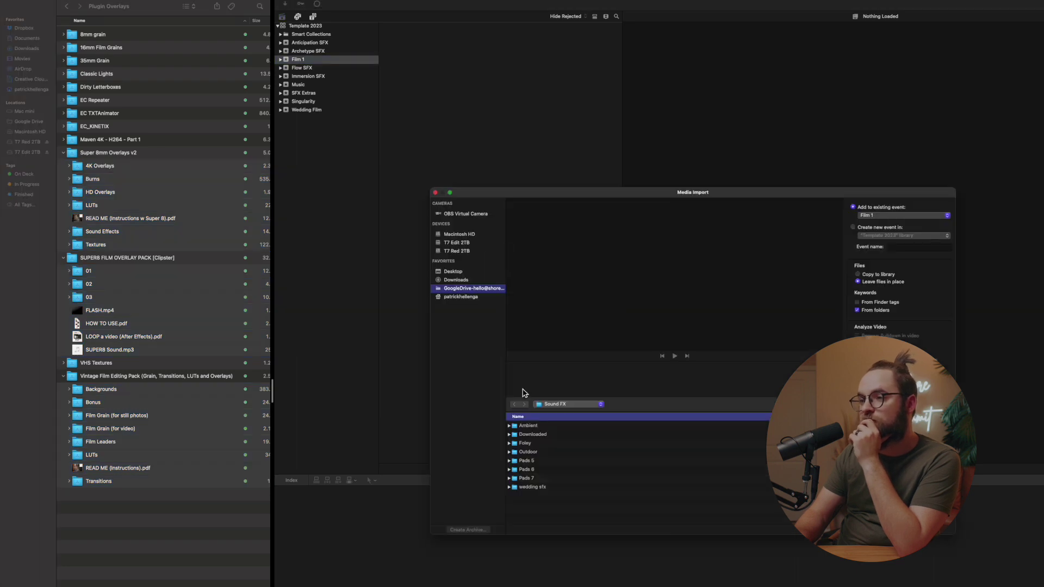
click(574, 405)
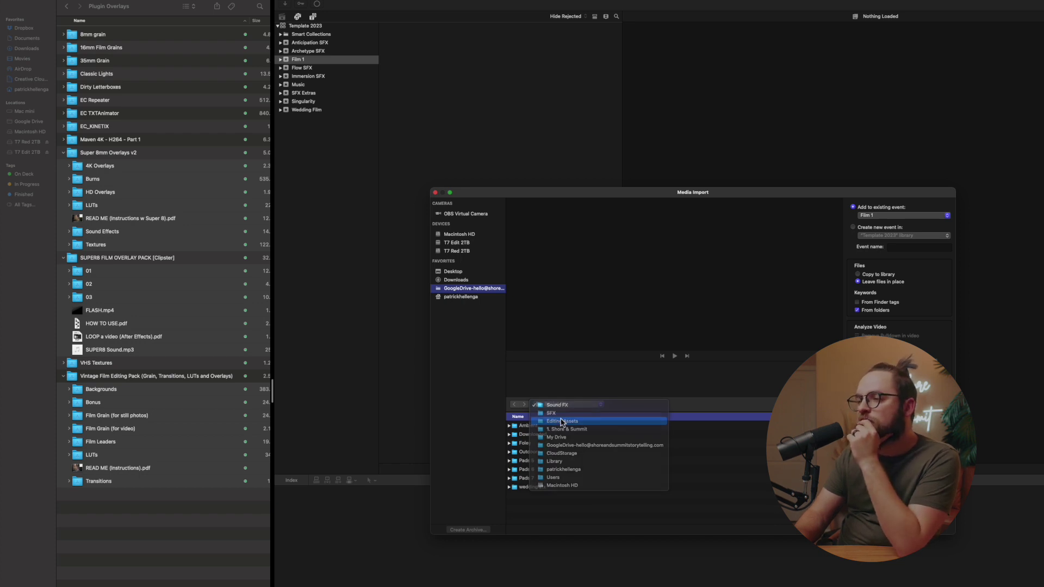
click(562, 422)
double_click(532, 462)
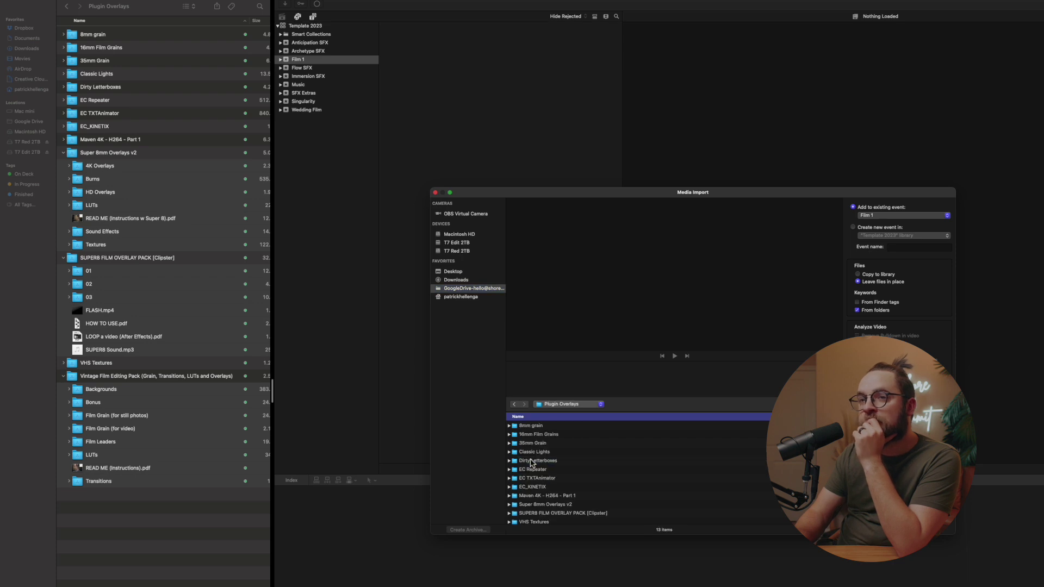
scroll(533, 468, down, 1)
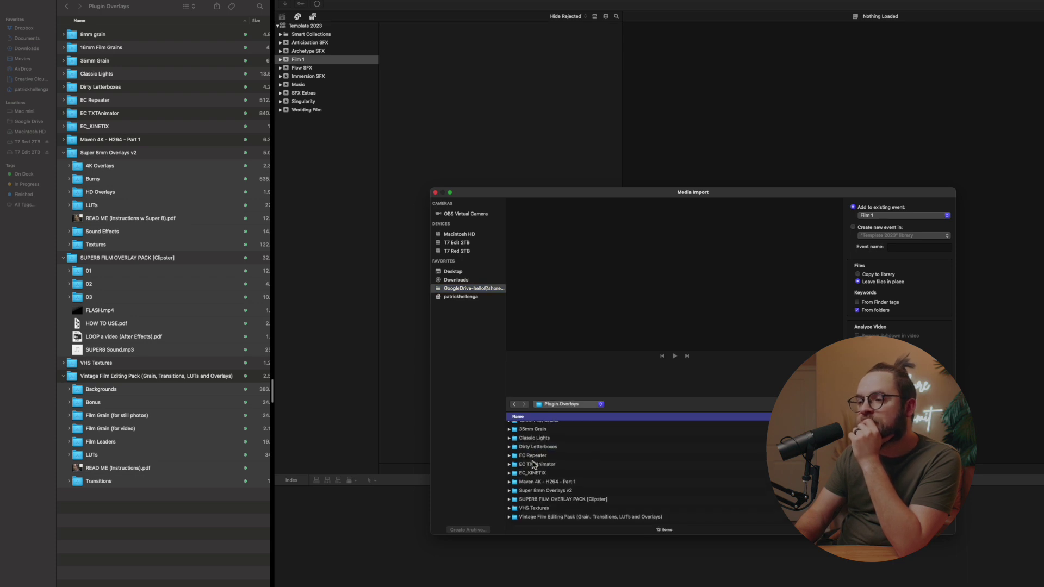
- Expand the Vintage Film Editing Pack, SUPER8 FILM OVERLAY PACK [Clipster] and Super 8mm Overlays v2 folders in the import file list
double_click(538, 521)
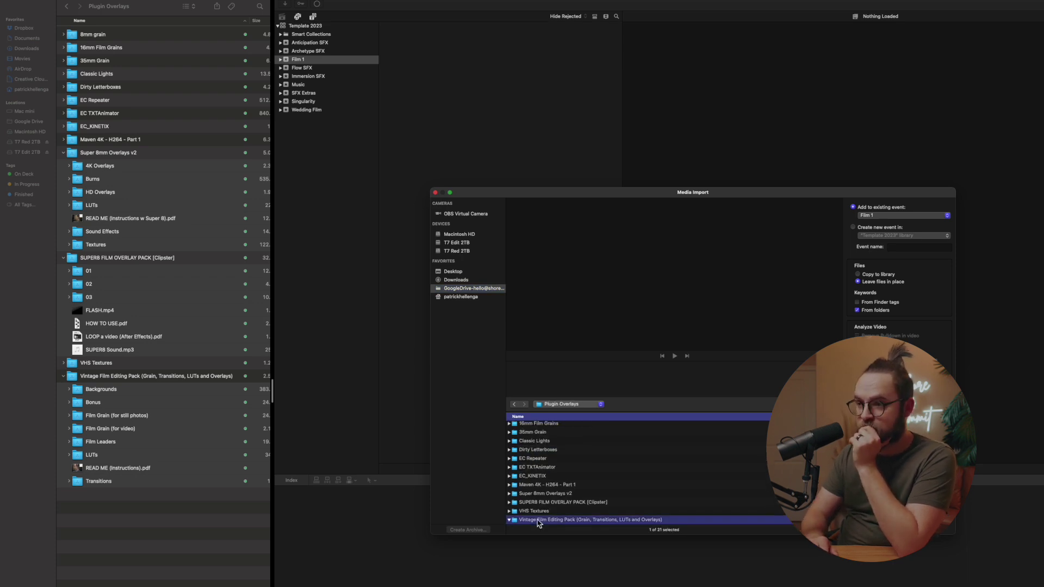
key(Up)
key(Up)
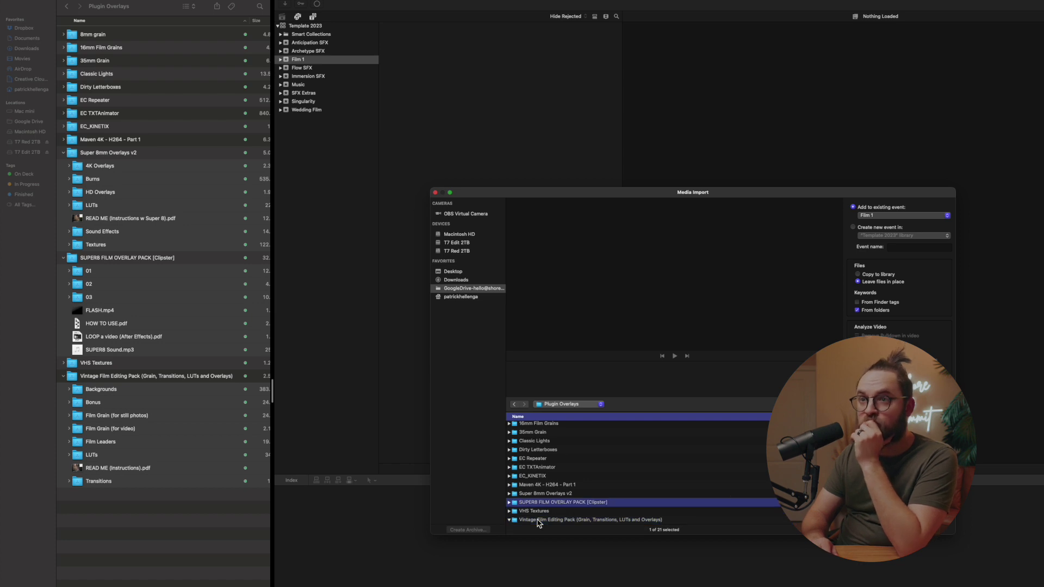
key(Right)
key(Up)
key(Right)
- Select every item from Super 8mm Overlays v2 through the LUTs folder of the Vintage Film Editing Pack for import
key(shift+Down)
key(shift+Down)
key(shift+Down)
key(shift+Down)
key(shift+Down)
key(shift+Down)
key(shift+Down)
key(shift+Down)
key(shift+Down)
key(shift+Down)
key(shift+Down)
key(shift+Down)
key(shift+Down)
key(shift+Down)
key(shift+Down)
key(shift+Down)
key(shift+Down)
key(shift+Down)
key(shift+Down)
key(shift+Down)
key(shift+Down)
key(shift+Down)
key(shift+Down)
key(shift+Down)
key(shift+Down)
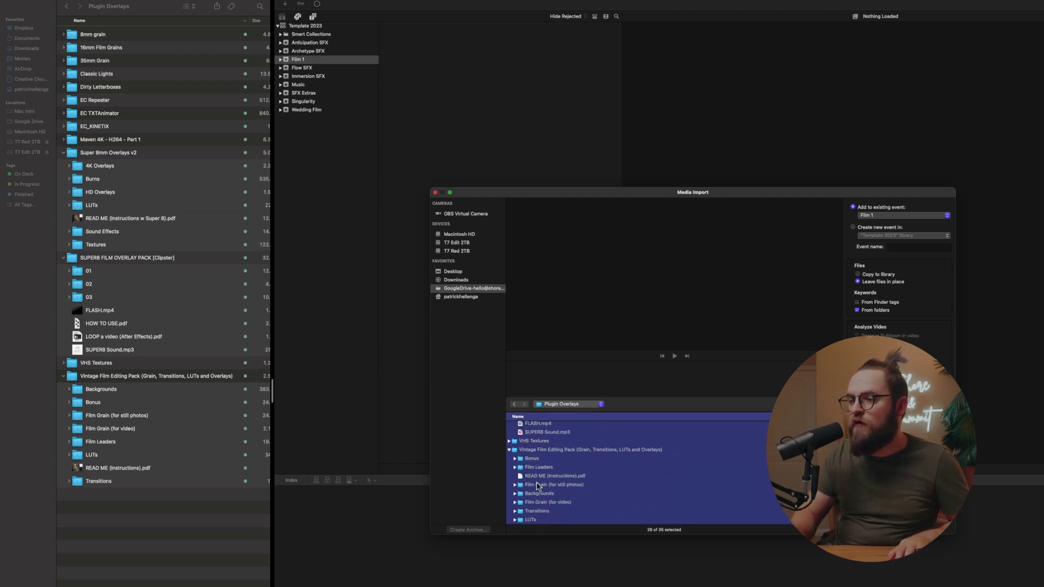
shift+click(543, 452)
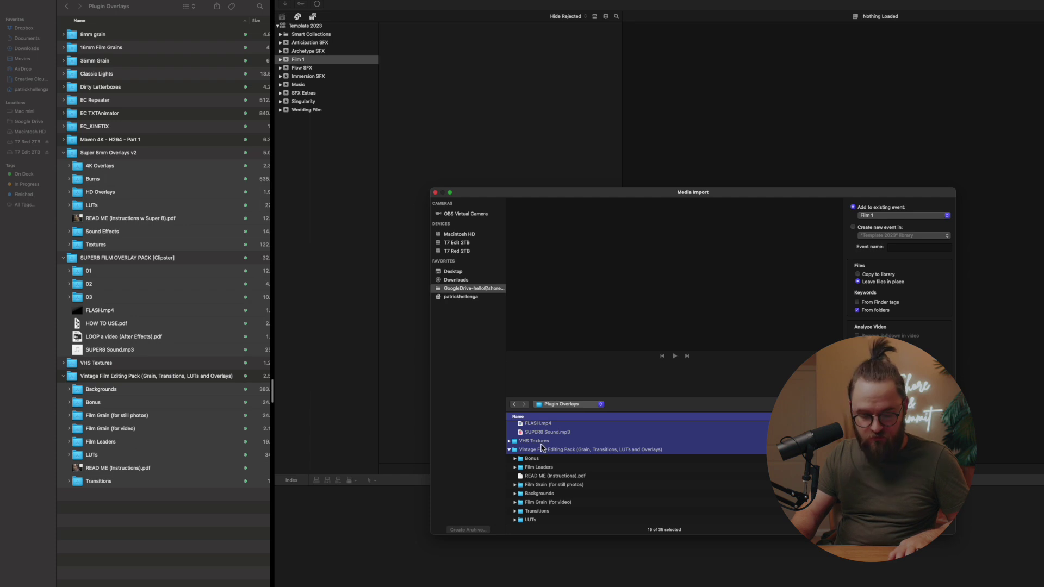
shift+click(542, 521)
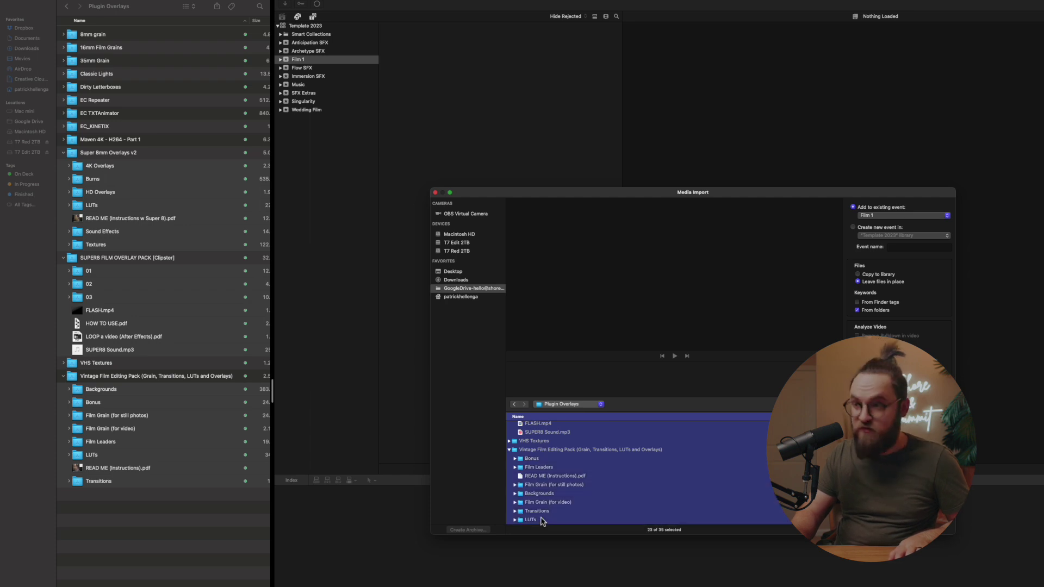
- Exclude VHS Textures and the three parent pack folders from the selection and import the remaining supported files into Film 1
super+click(532, 442)
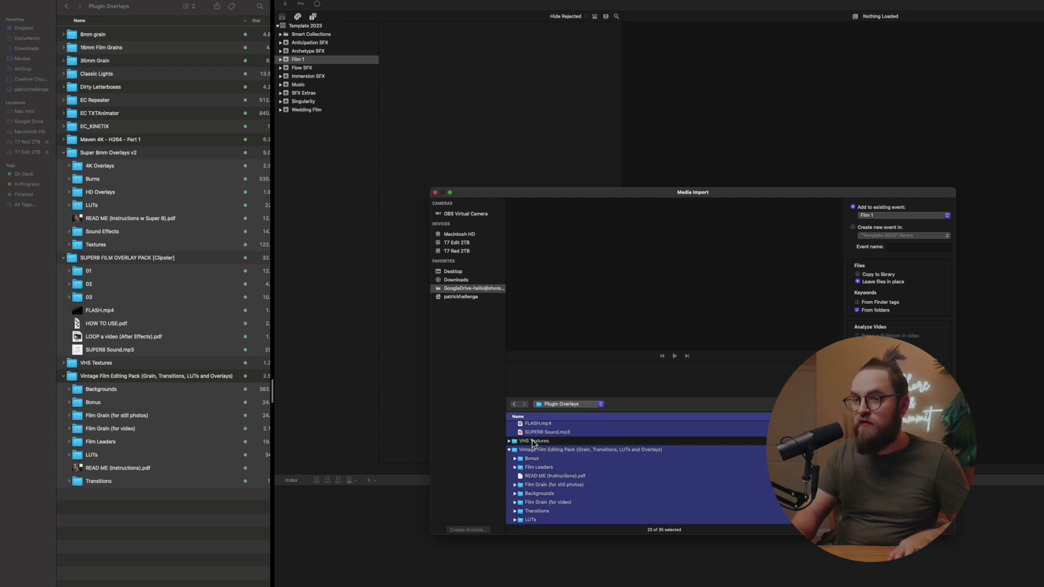
super+click(535, 450)
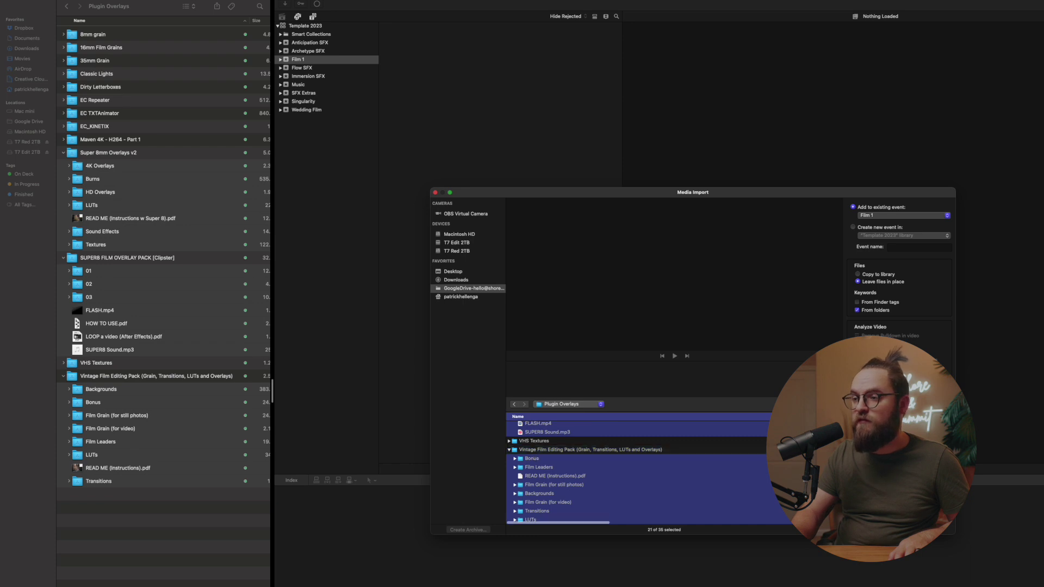
scroll(535, 454, up, 3)
scroll(535, 455, up, 1)
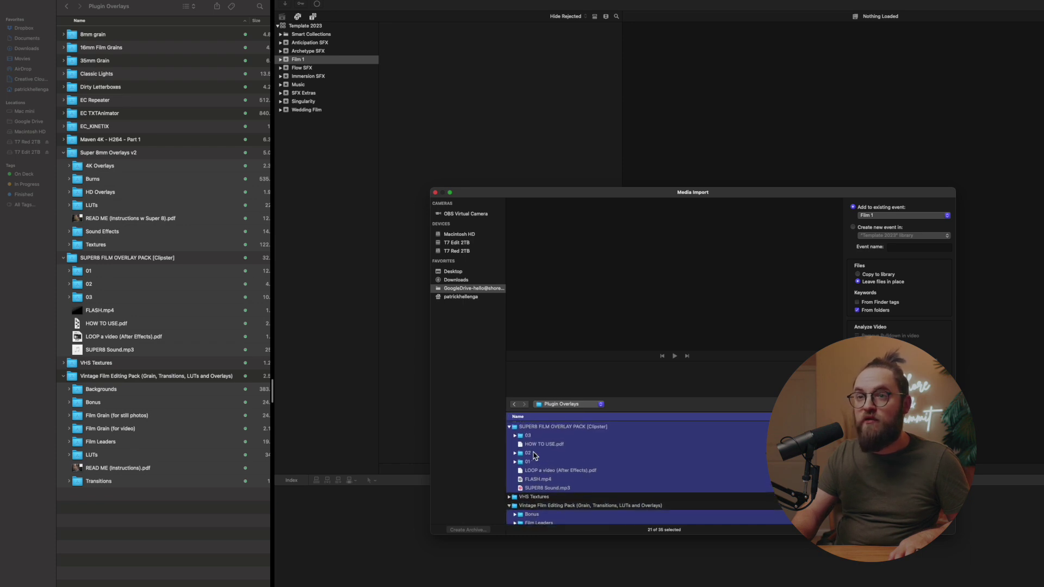
scroll(535, 455, up, 2)
super+click(534, 450)
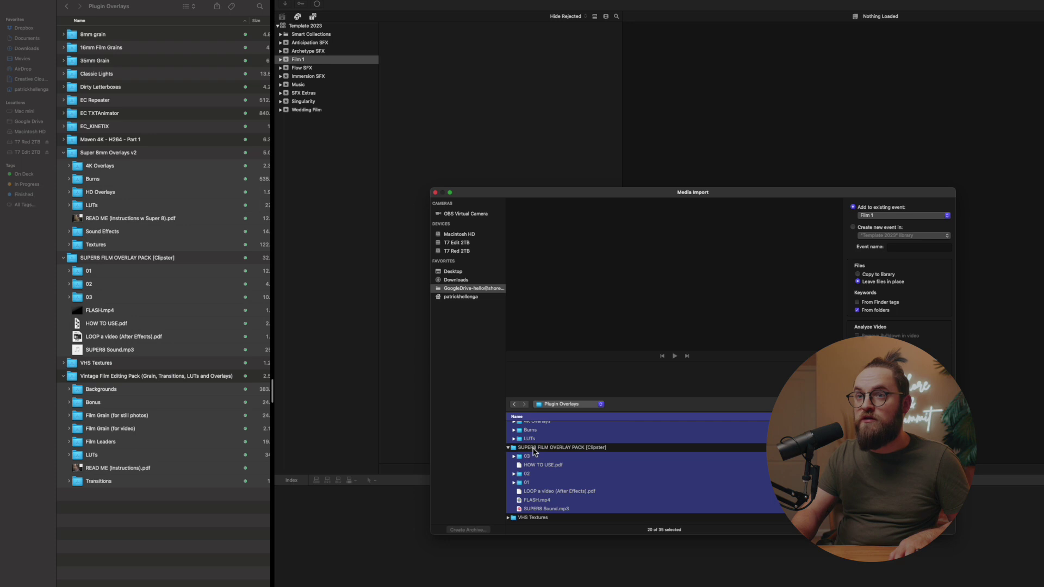
scroll(534, 454, up, 5)
super+click(533, 454)
super+click(533, 445)
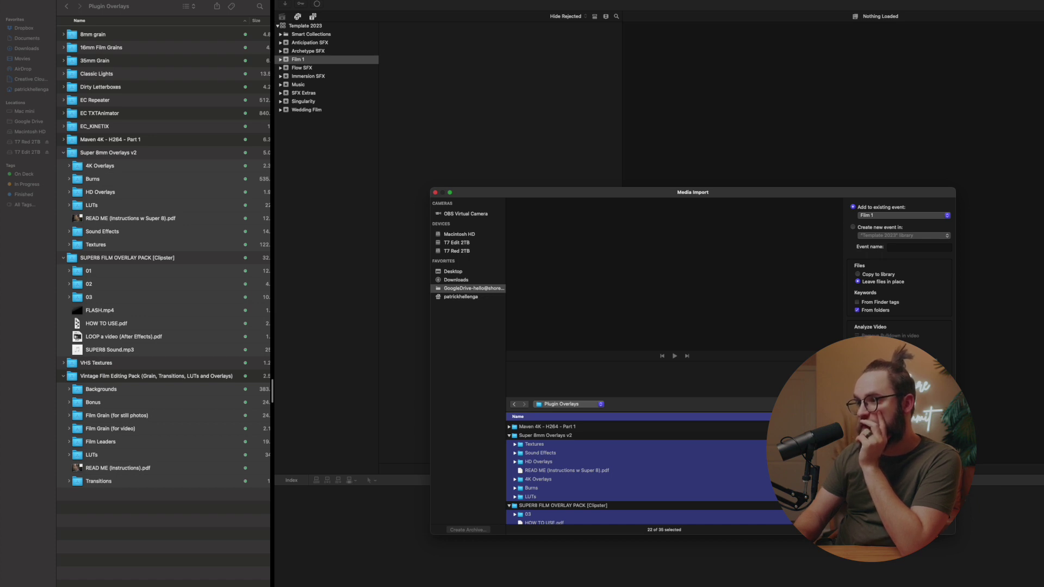
key(Return)
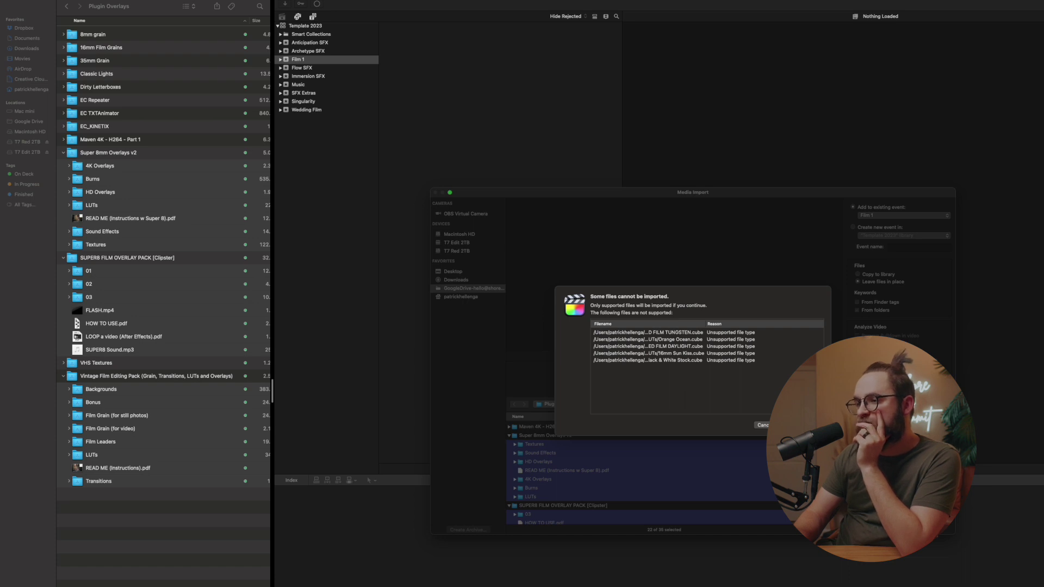
key(Return)
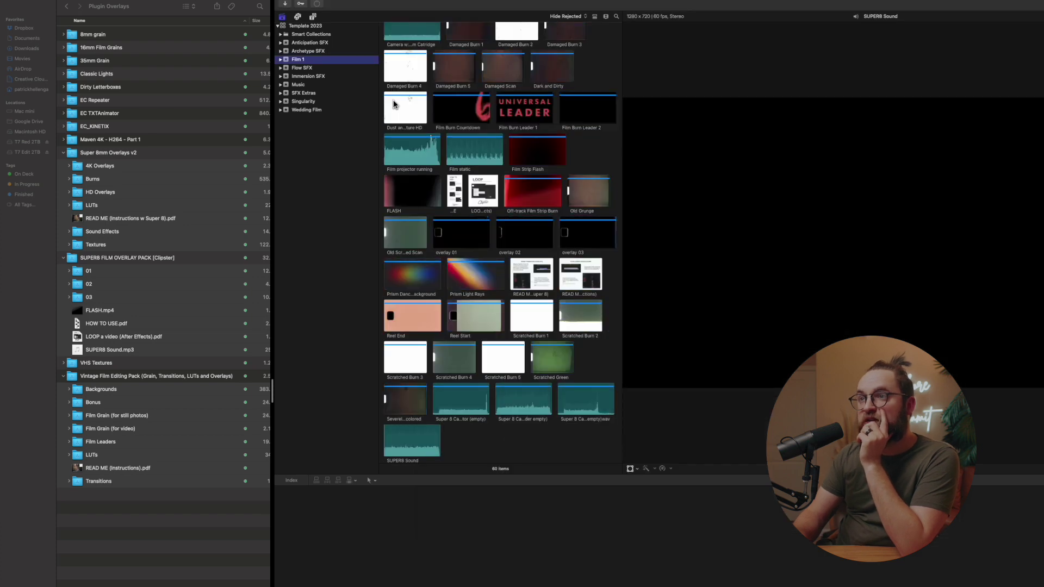
- Review the Film 1 event's keyword collections, including 01 and 4K Overlays, and collapse the event
click(303, 59)
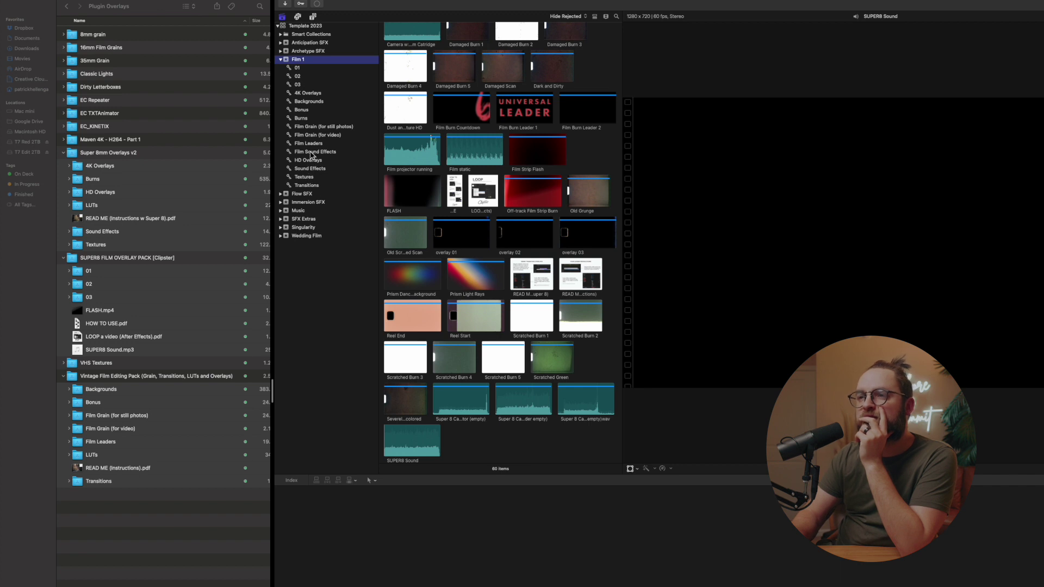
click(297, 77)
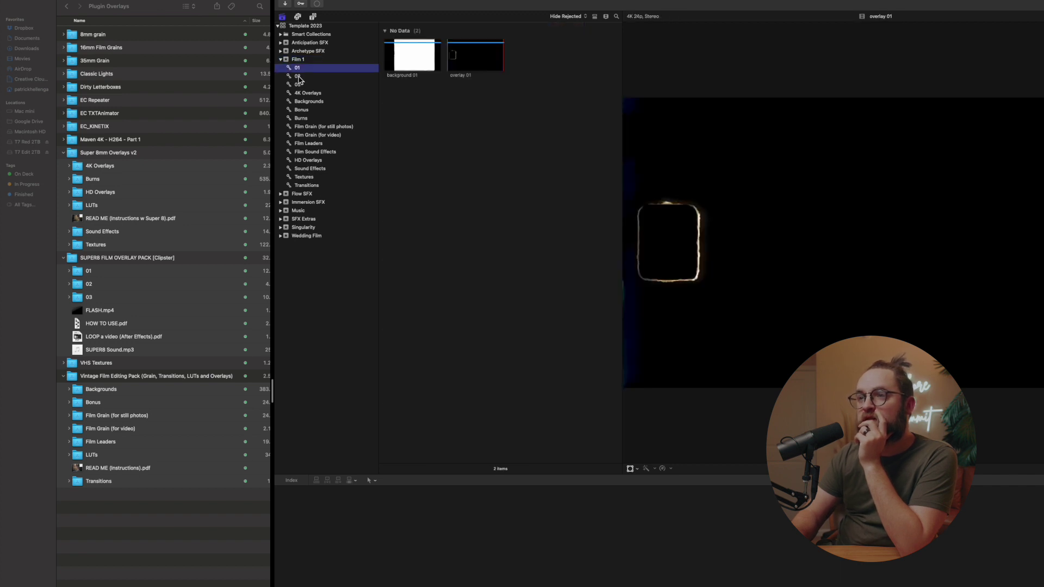
click(304, 93)
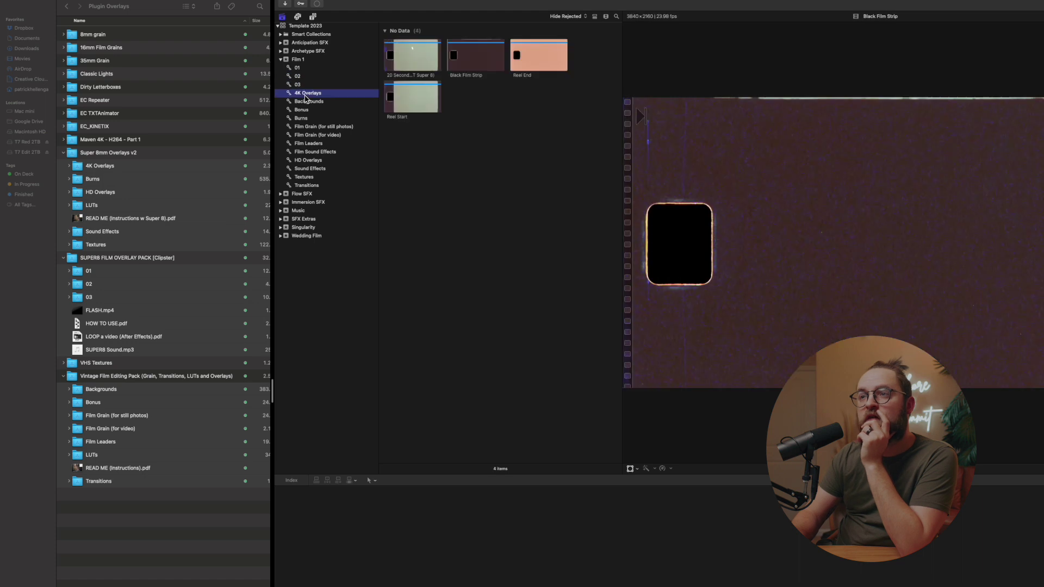
click(298, 60)
key(Left)
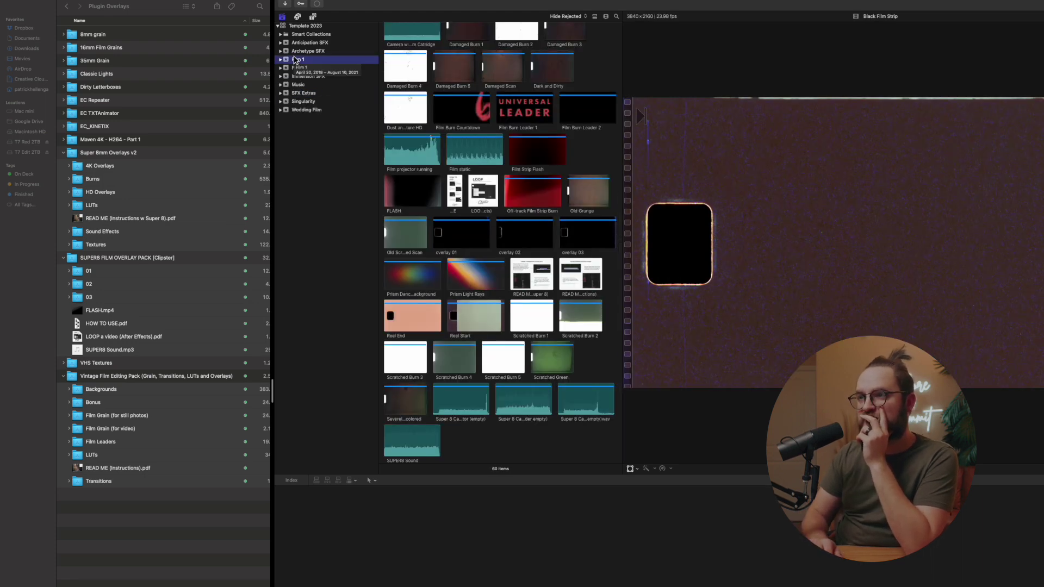
- Create a new event named Film 2 EC in the Template 2023 library
right_click(348, 148)
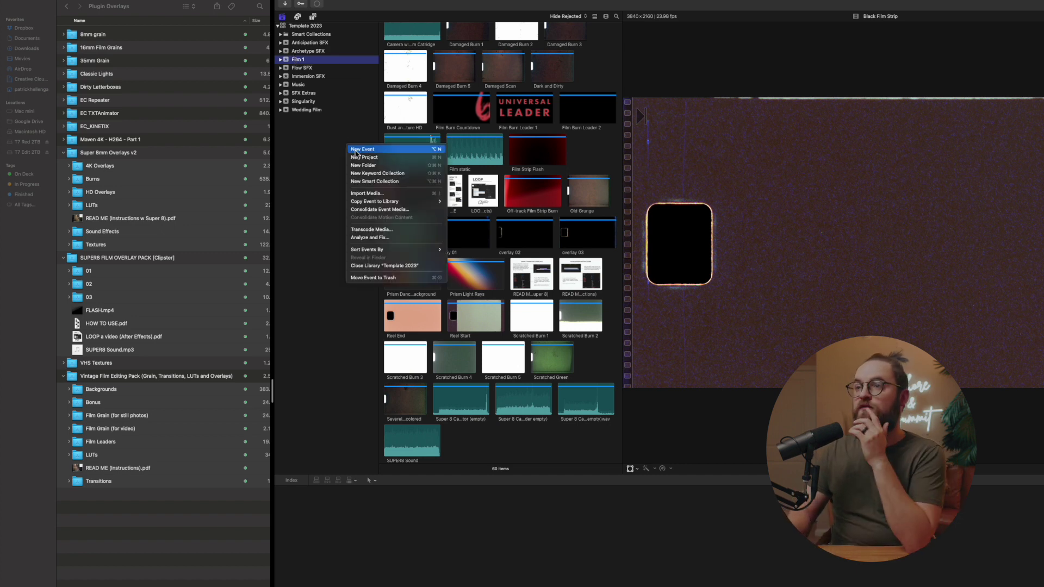
click(356, 150)
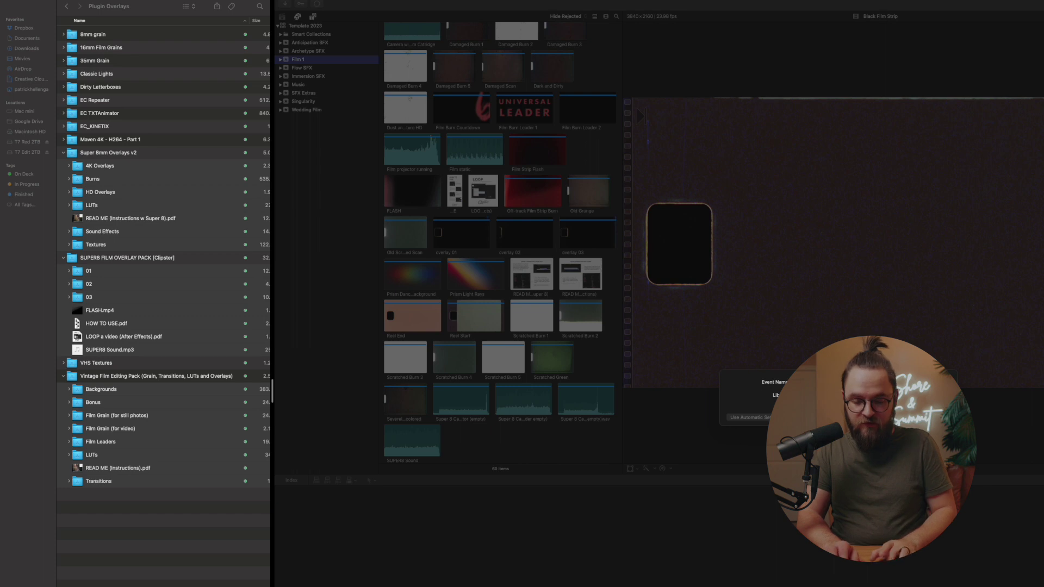
key(Return)
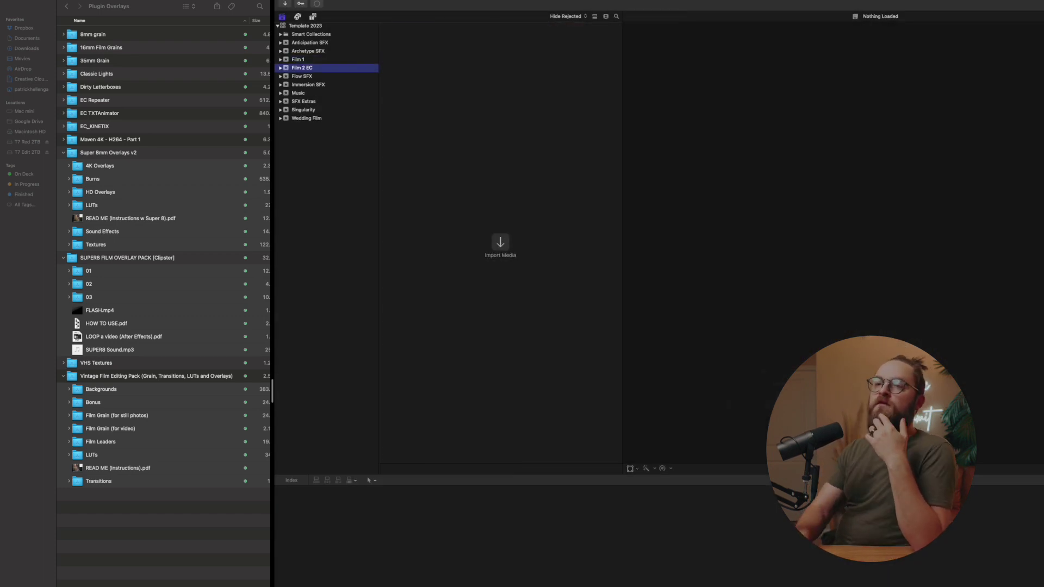
- In Finder, expand the VHS Textures folder and rename its subfolder New Folder With Items as VHS
click(70, 366)
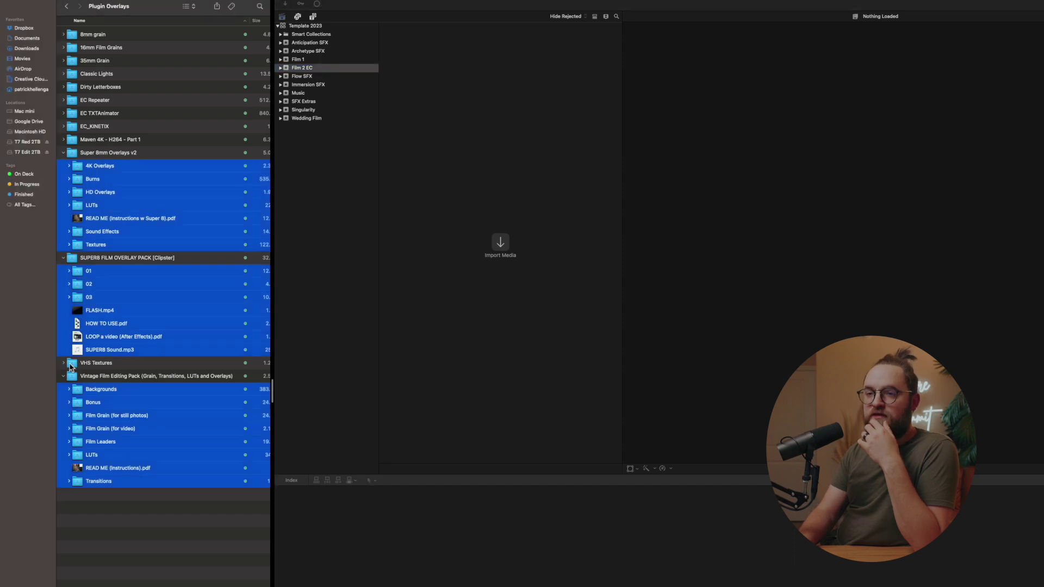
click(70, 366)
click(65, 364)
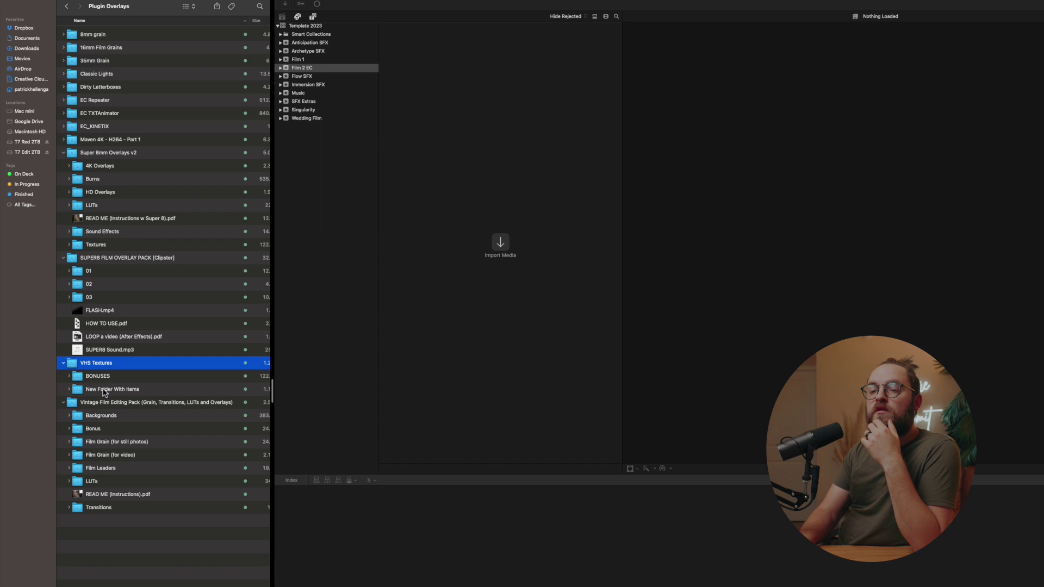
click(95, 390)
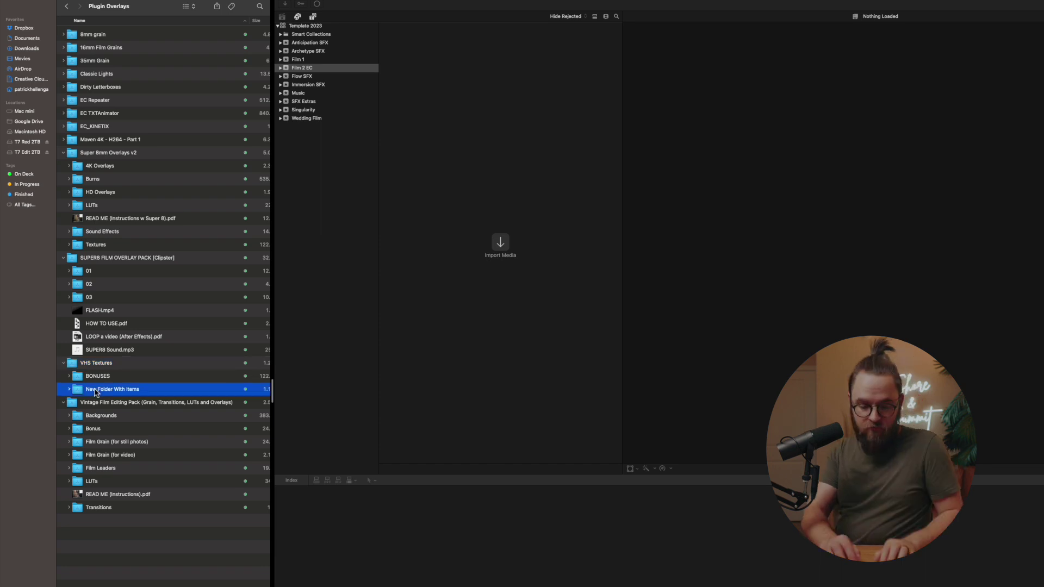
key(Return)
text(VHS)
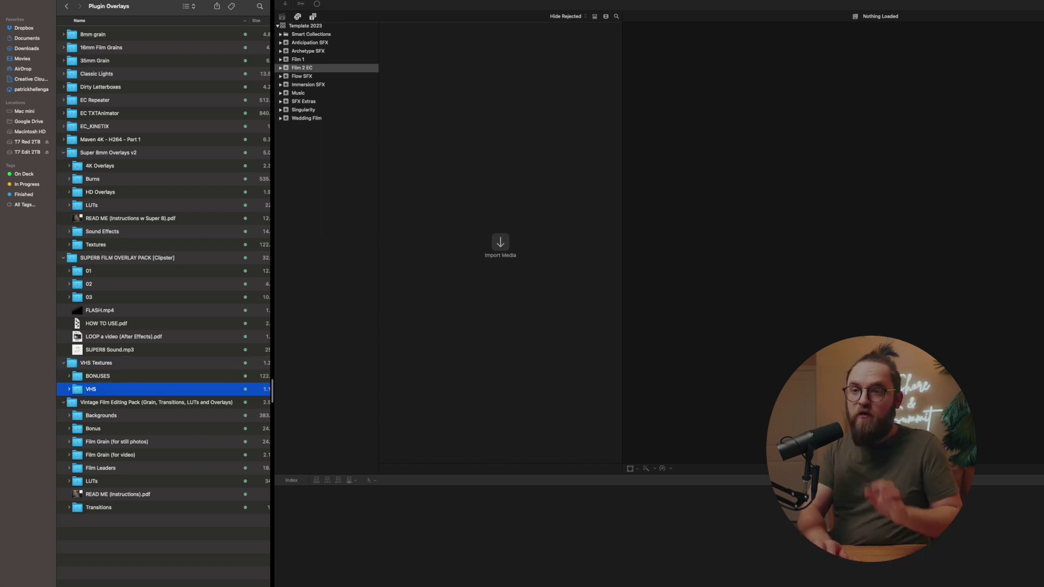
key(Return)
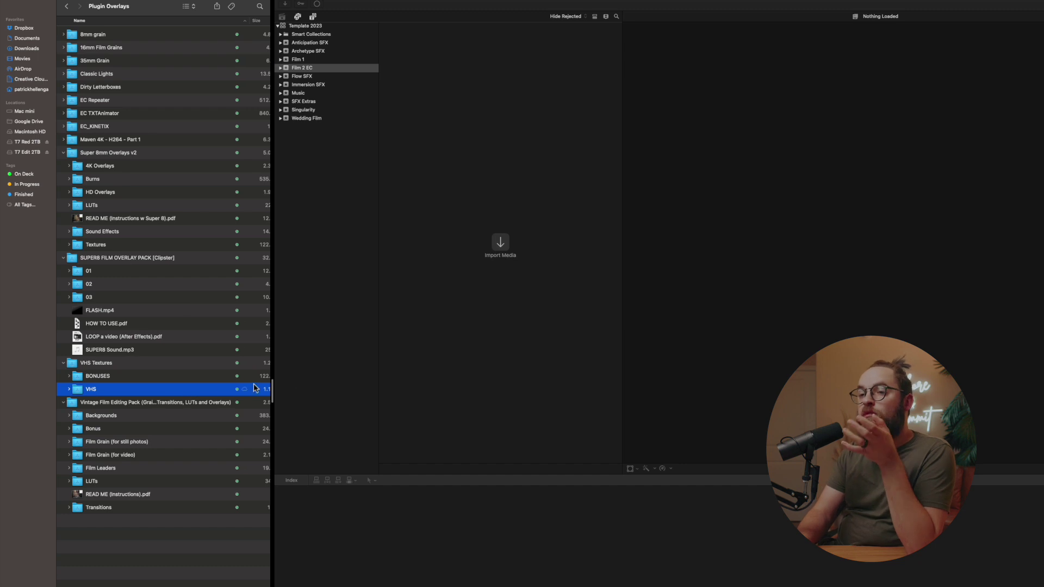
- Expand the BONUSES folder inside VHS Textures and preview its text clips, including Text_Warning.mp4
click(88, 368)
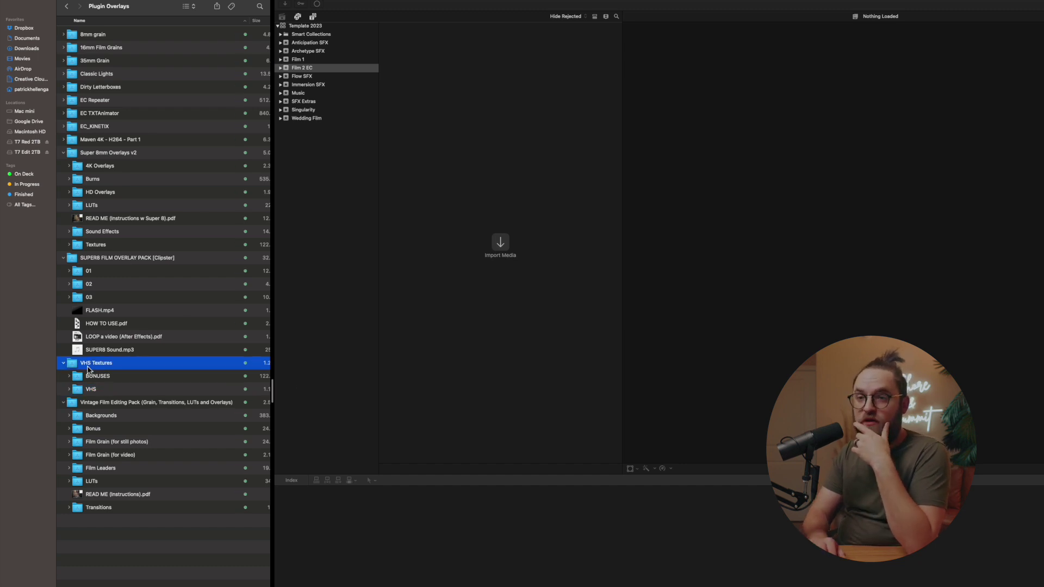
key(Down)
key(Right)
key(Down)
key(Down)
key(Down)
key(Down)
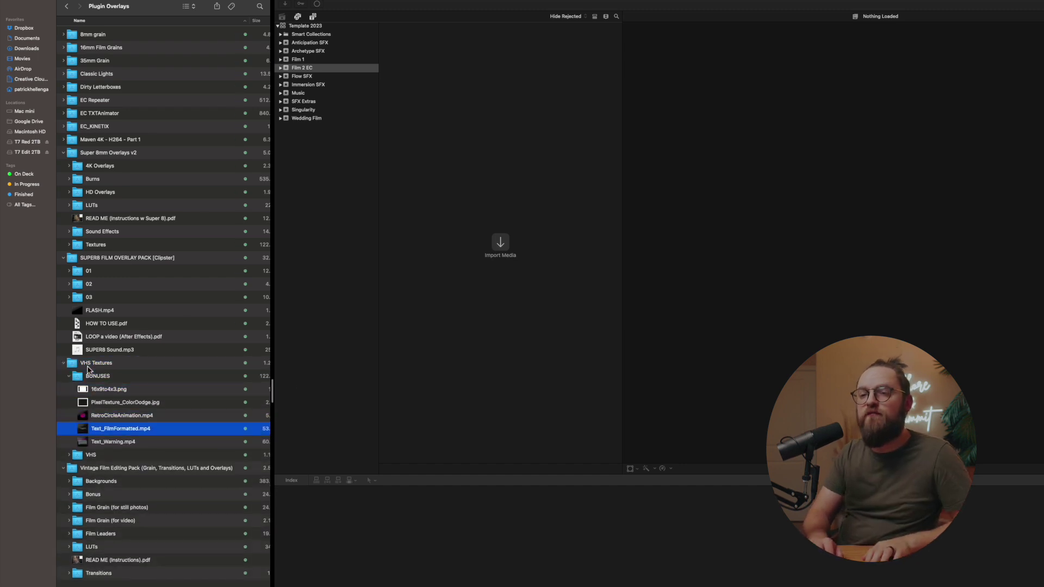
key(space)
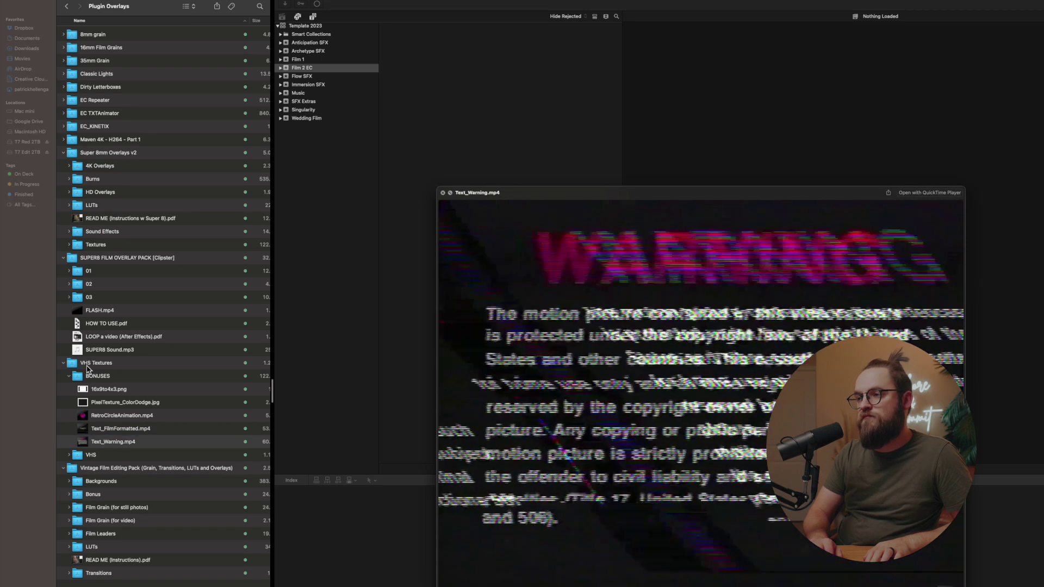
key(space)
key(Up)
key(Up)
key(Up)
key(Up)
key(Up)
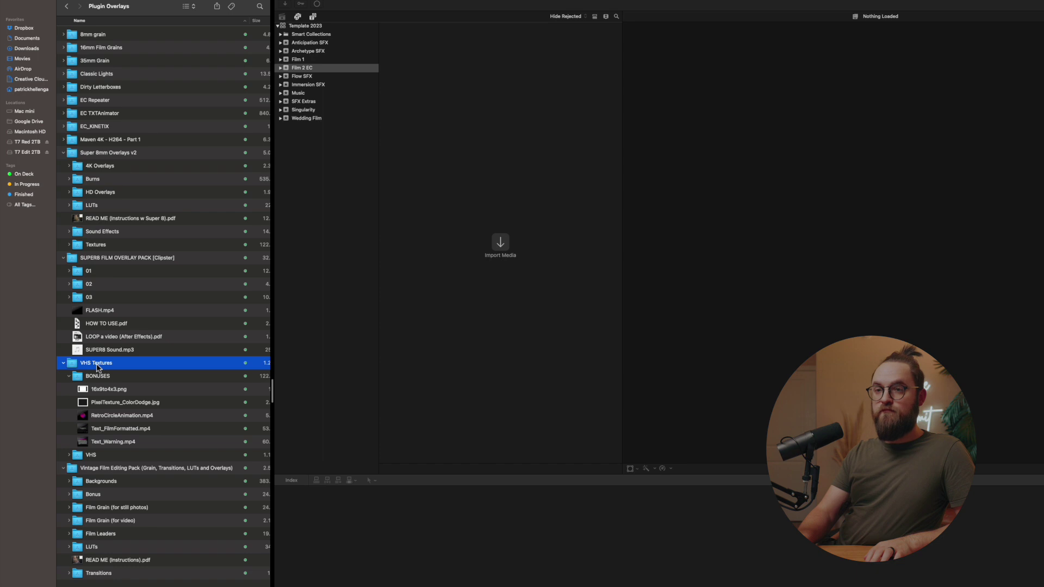
- Switch to Final Cut Pro and import the VHS Textures folder with its VHS and BONUSES subfolders into the Film 2 EC event
click(500, 242)
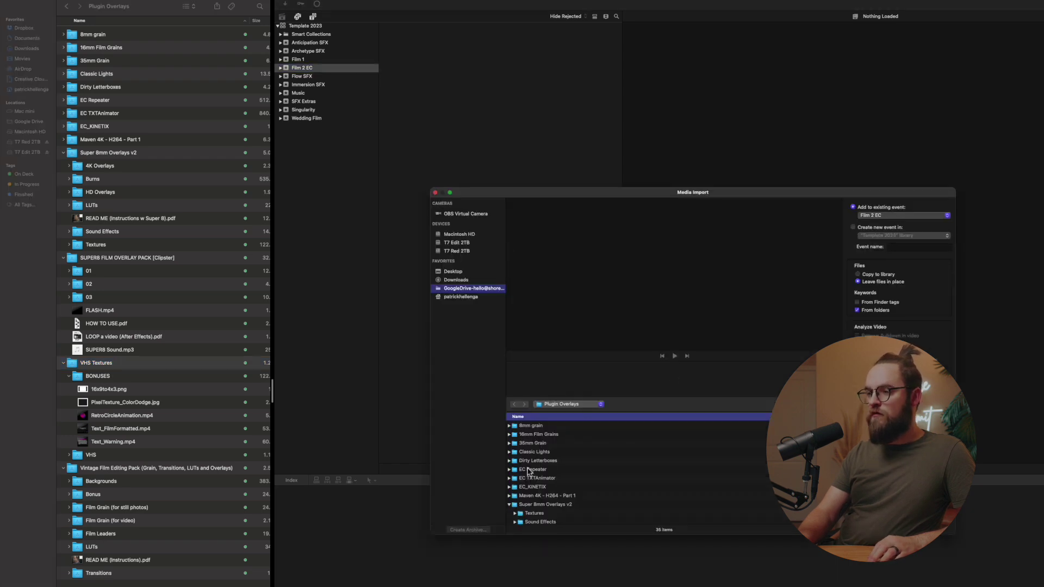
click(525, 504)
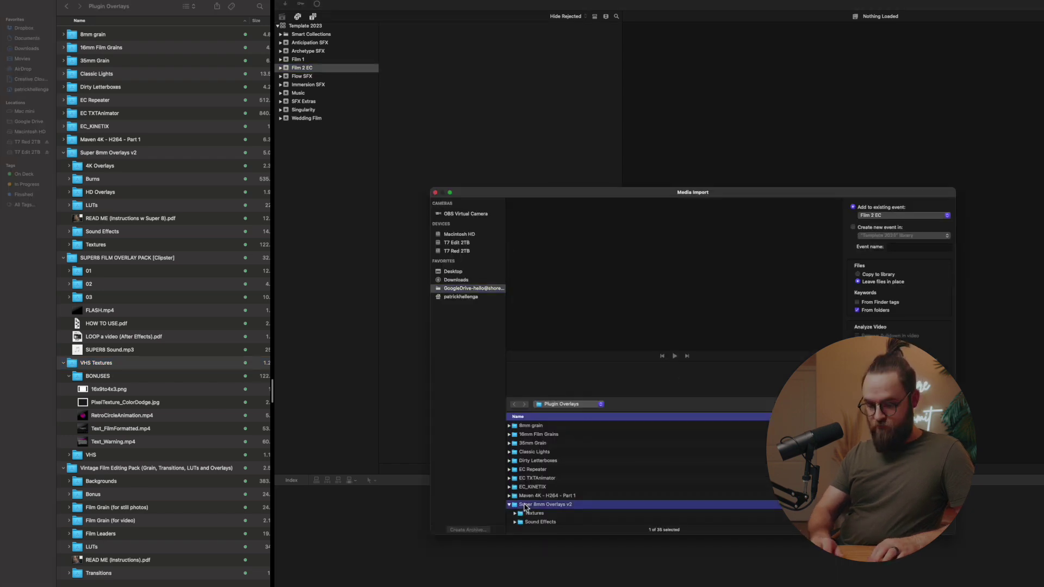
key(Left)
key(Down)
key(Left)
key(Down)
key(Right)
key(Down)
key(Up)
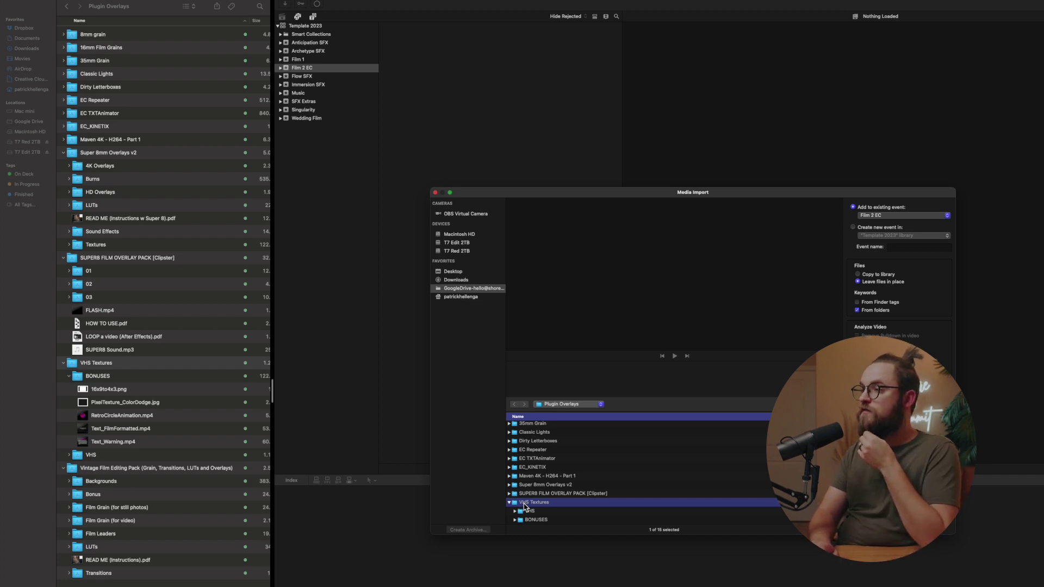
key(Return)
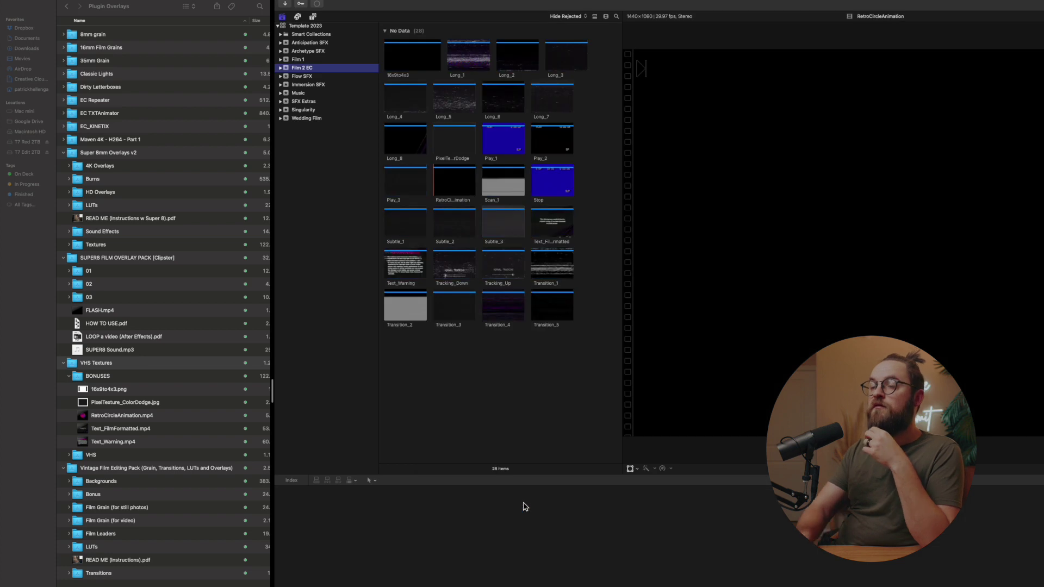
- Check the keyword collections in the Film 2 EC event and delete the redundant VHS Textures collection
click(281, 68)
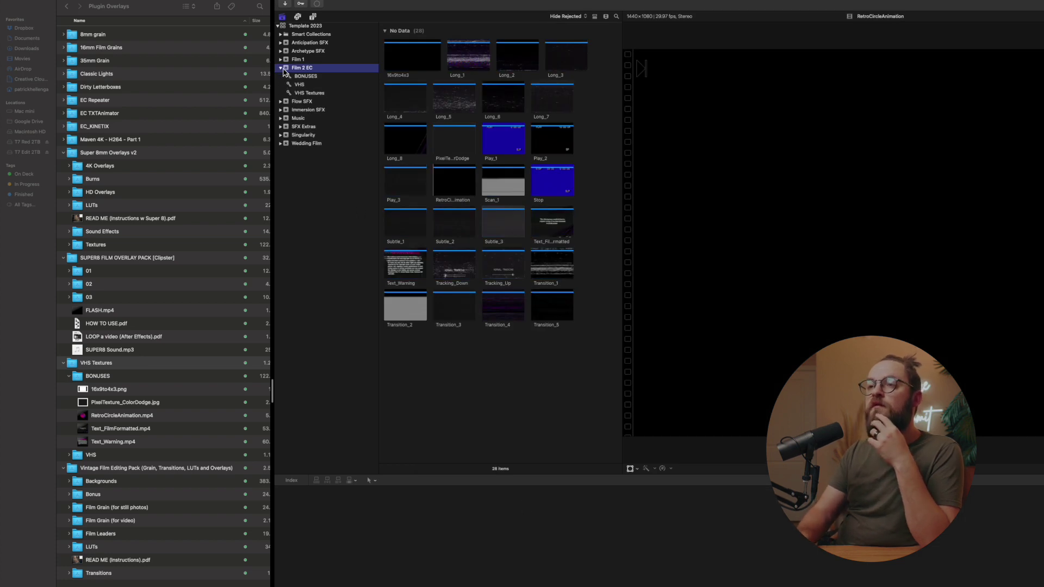
click(310, 93)
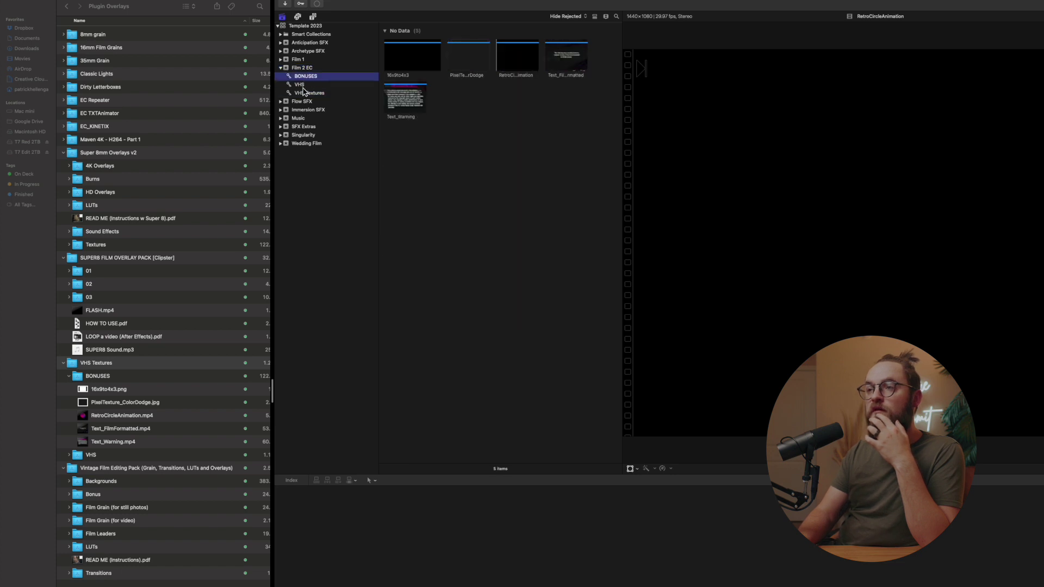
click(301, 85)
click(306, 95)
right_click(305, 97)
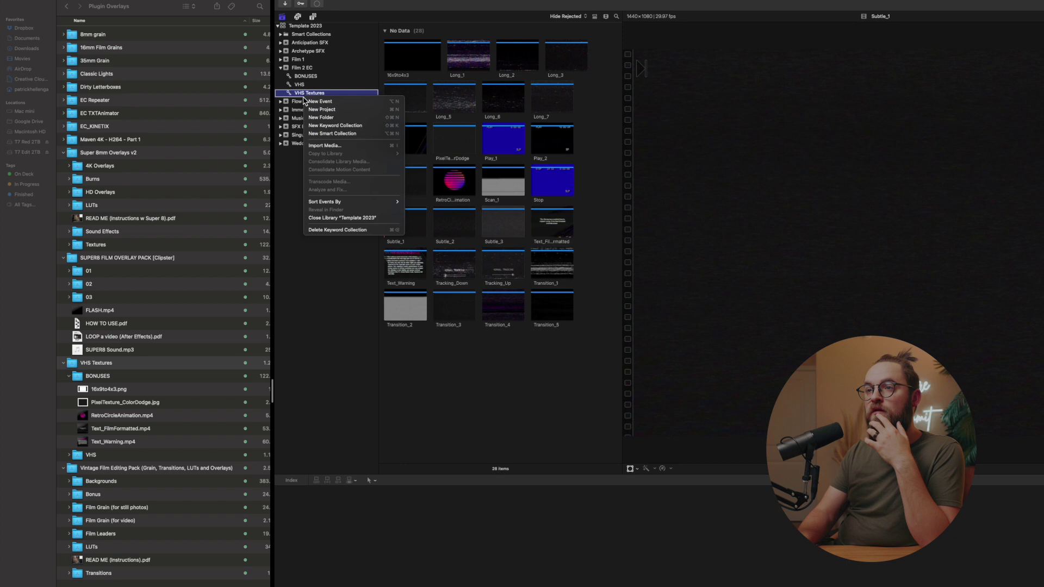
click(322, 231)
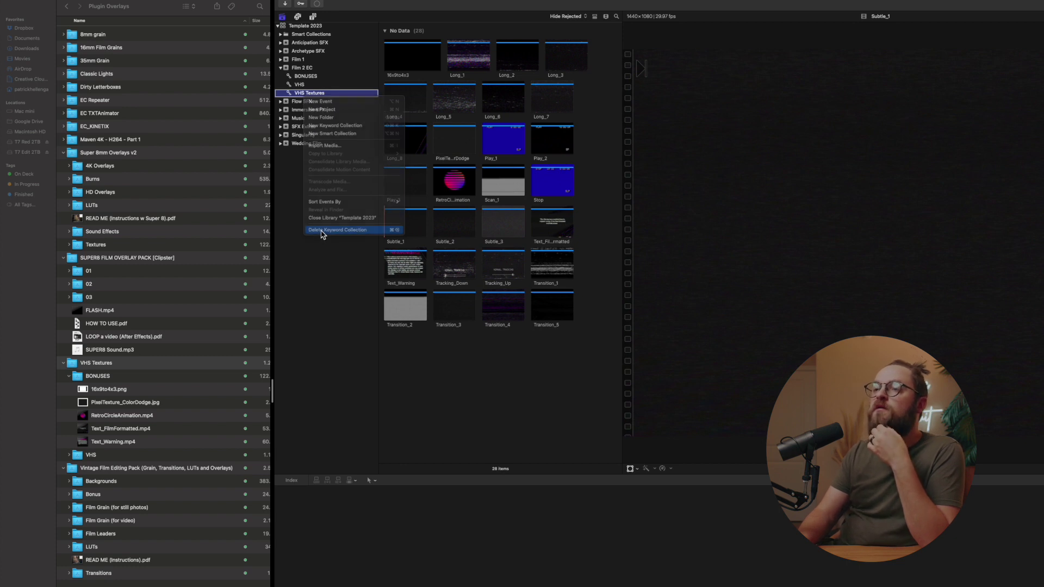
- Rename the Film 2 EC event as Film 2 VHS and collapse it
click(301, 68)
click(298, 67)
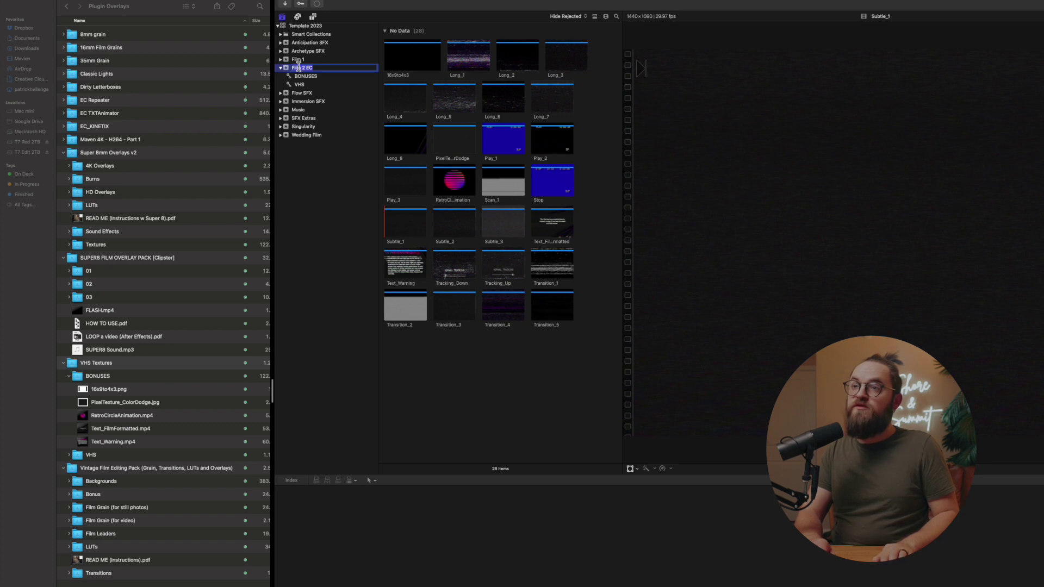
key(BackSpace)
key(BackSpace)
text(VHS)
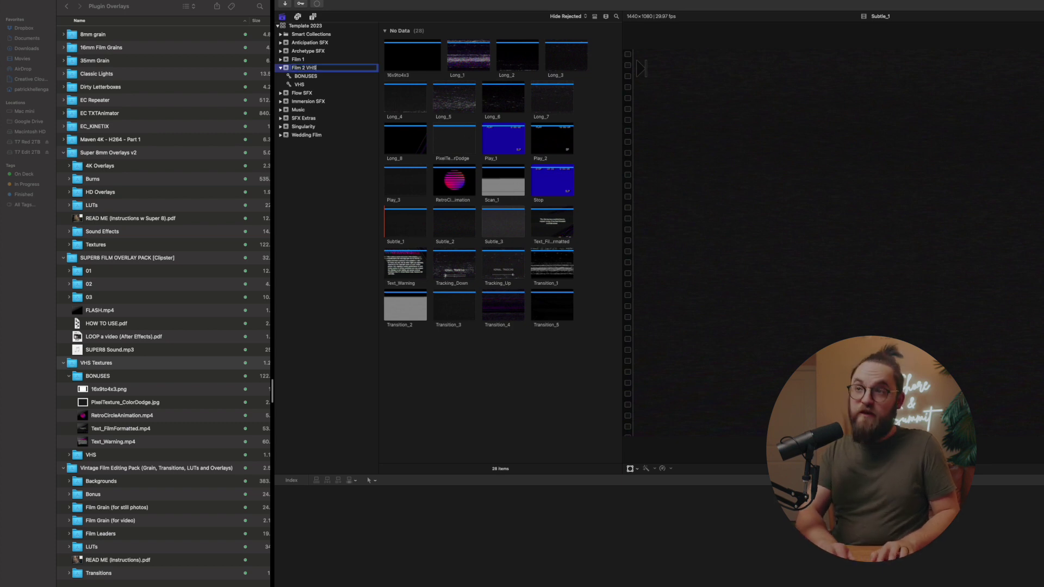
key(Return)
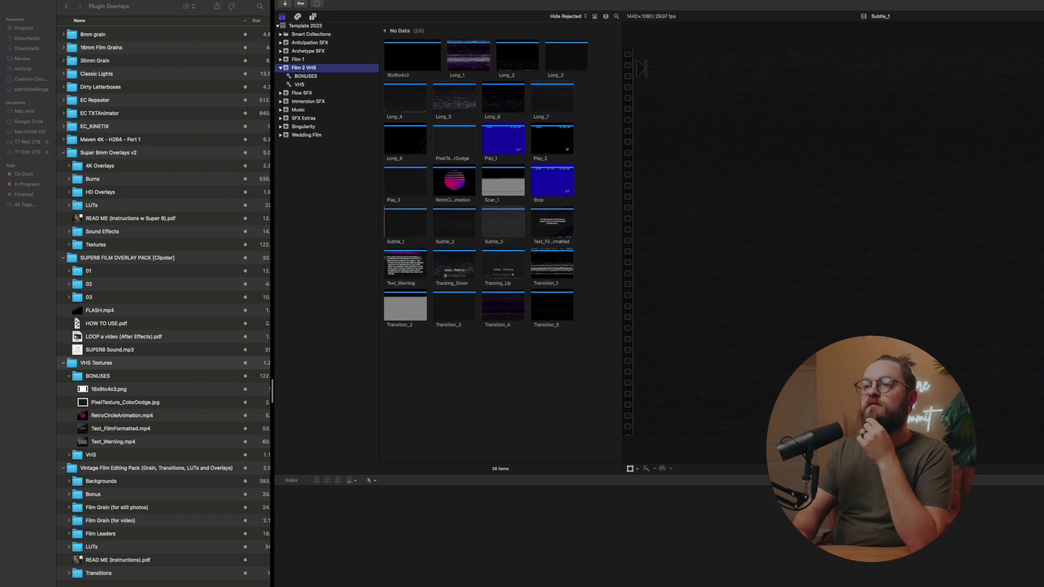
key(Left)
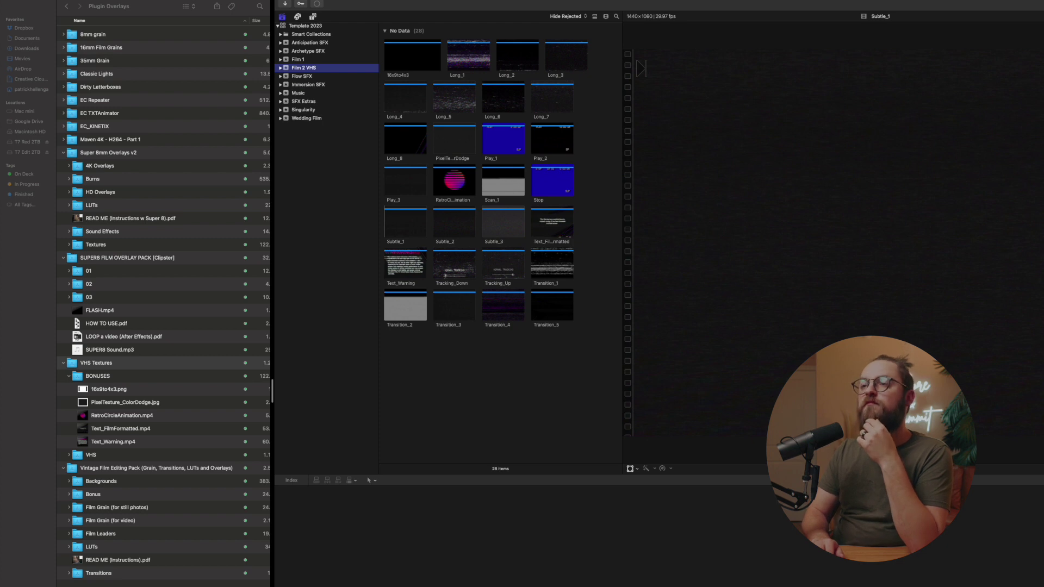
- Create a new event named Film 3 EC in the Template 2023 library
right_click(309, 165)
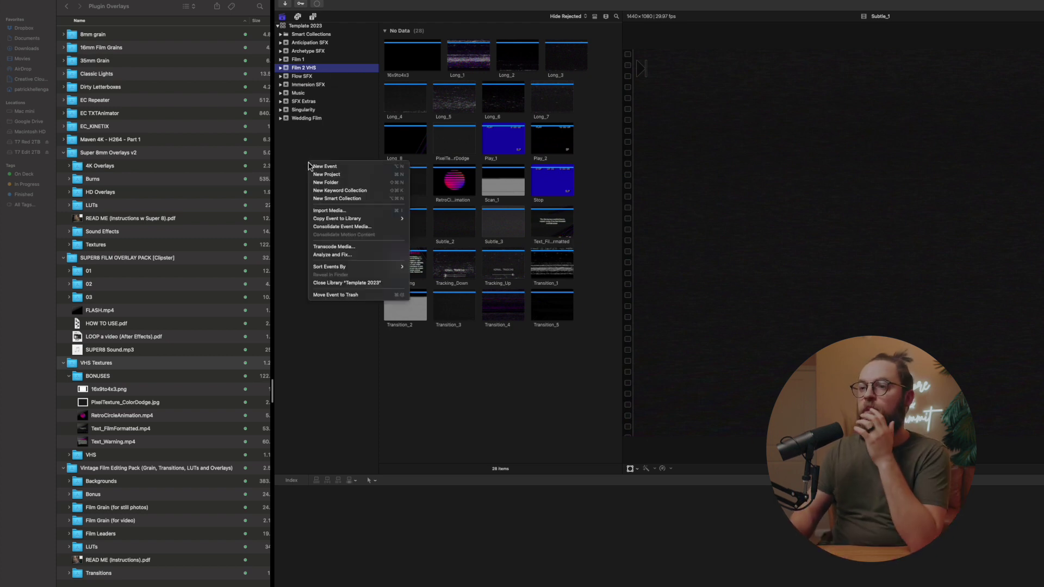
click(324, 167)
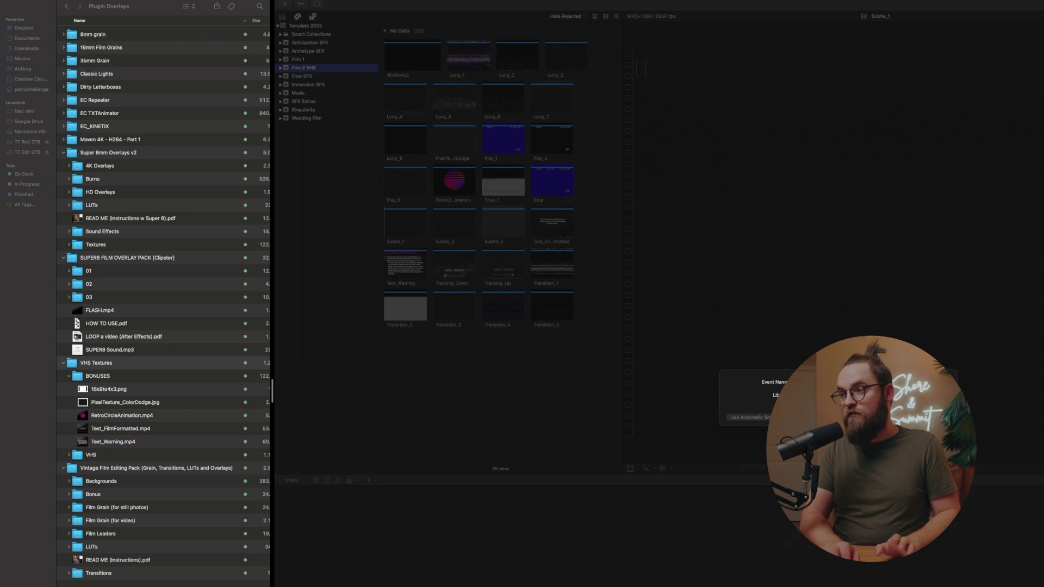
key(Return)
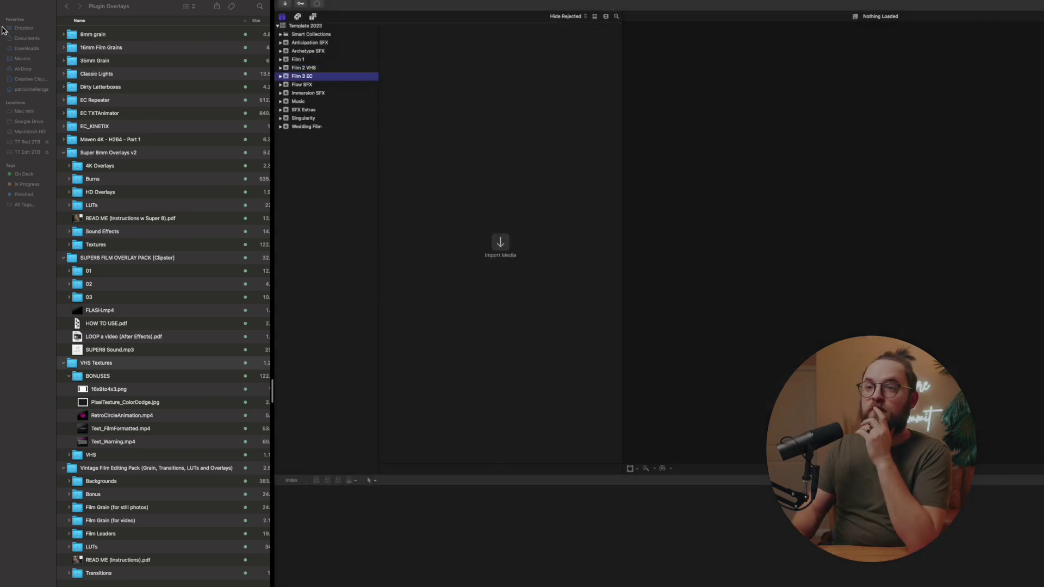
- Switch to Finder and collapse the Super 8mm Overlays v2, SUPER8 FILM OVERLAY PACK, VHS Textures and Vintage Film Editing Pack folders
click(135, 157)
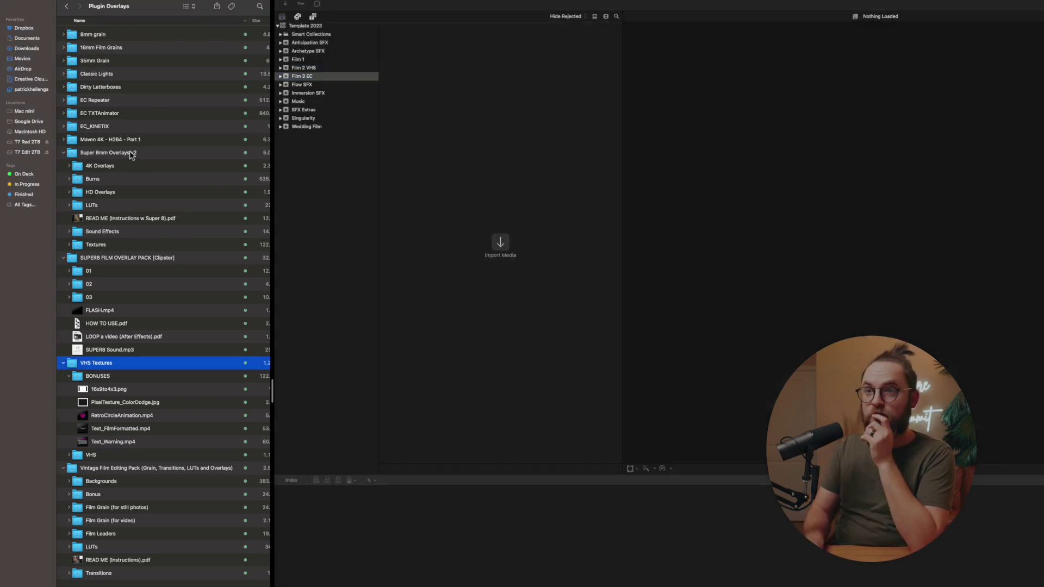
click(130, 154)
key(Left)
key(Down)
key(Left)
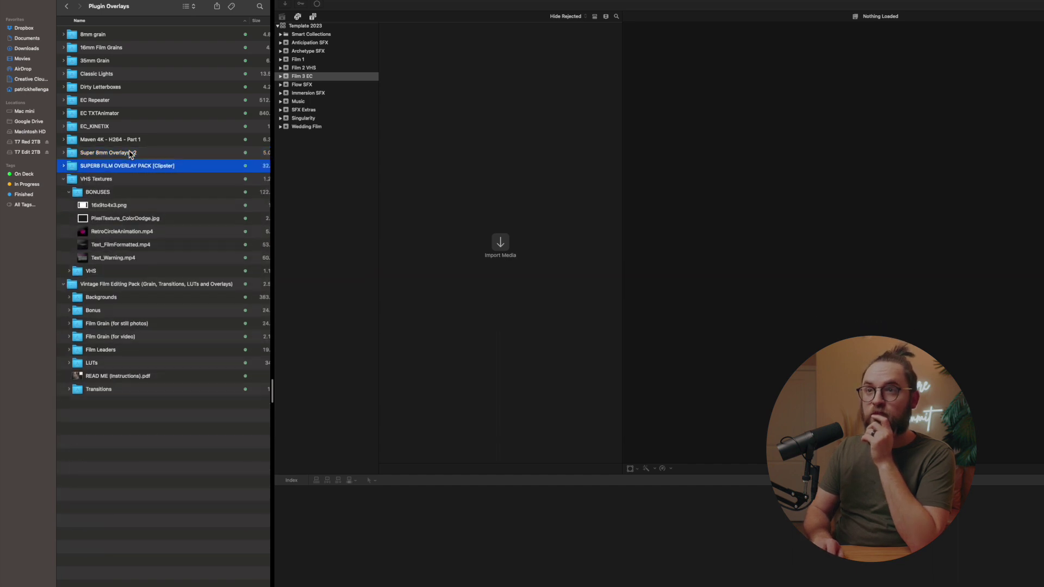
key(Down)
key(Left)
key(Down)
key(Left)
- Expand the Dirty Letterboxes, 35mm Grain, 16mm Film Grains and 8mm grain folders to examine their subfolders
key(Up)
key(Up)
key(Up)
key(Up)
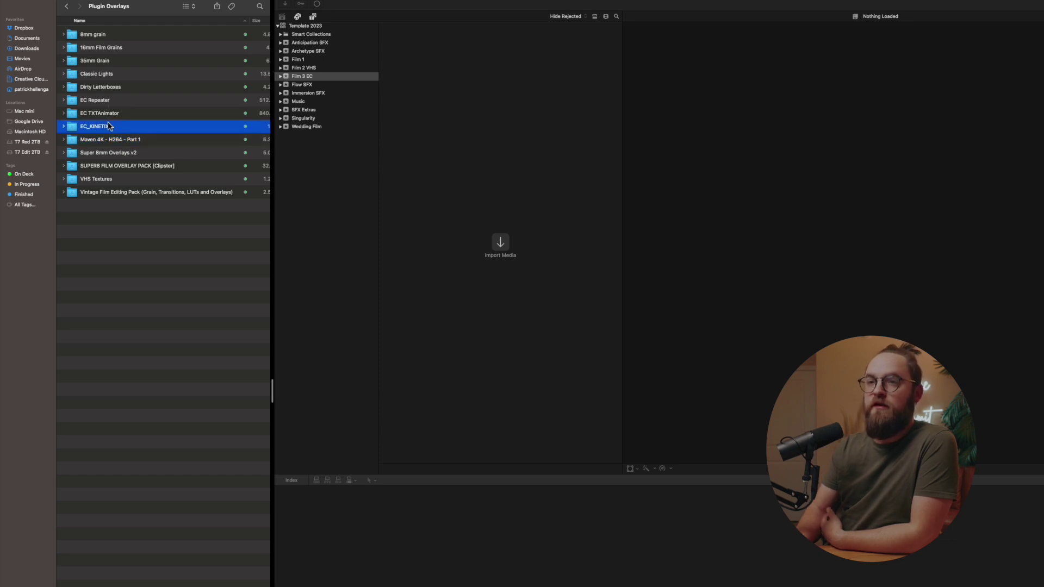
key(Up)
key(Up)
key(Up)
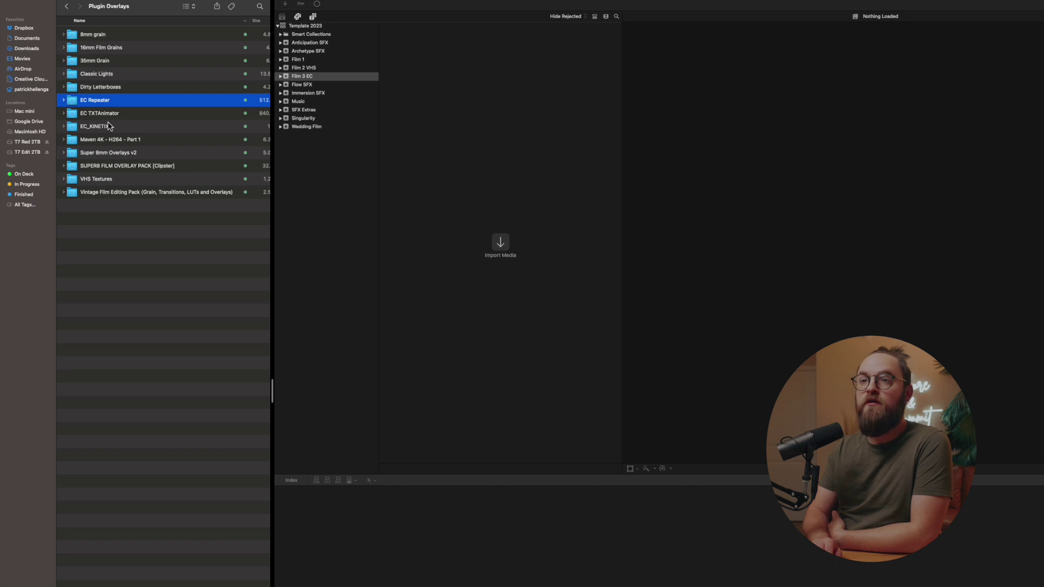
key(Up)
key(Right)
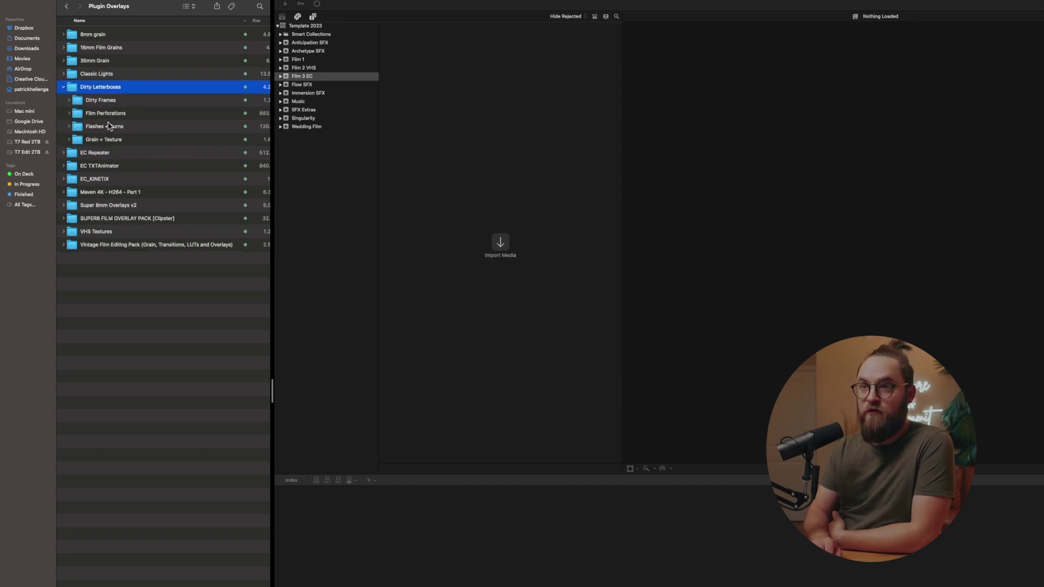
key(Up)
key(Up)
key(Right)
key(Up)
key(Right)
key(Up)
key(Right)
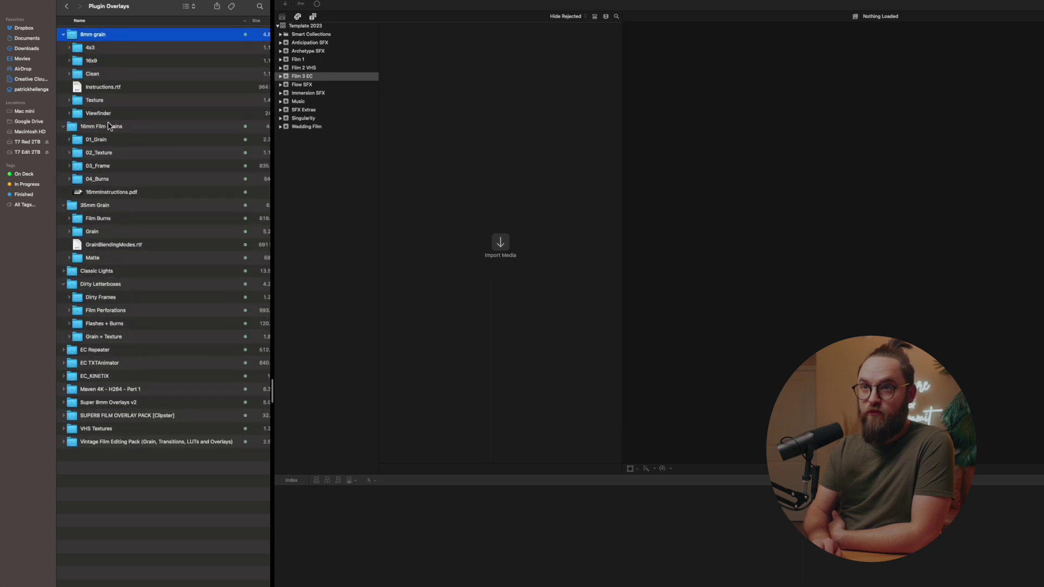
- Collapse the 8mm grain, 16mm Film Grains and 35mm Grain folders
key(Left)
key(Down)
key(Left)
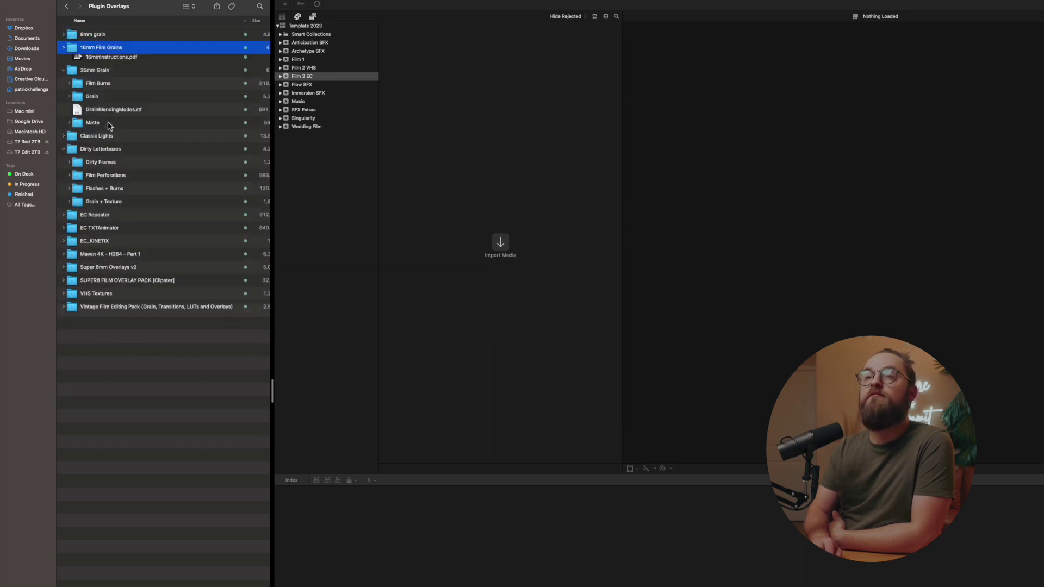
key(Down)
key(Left)
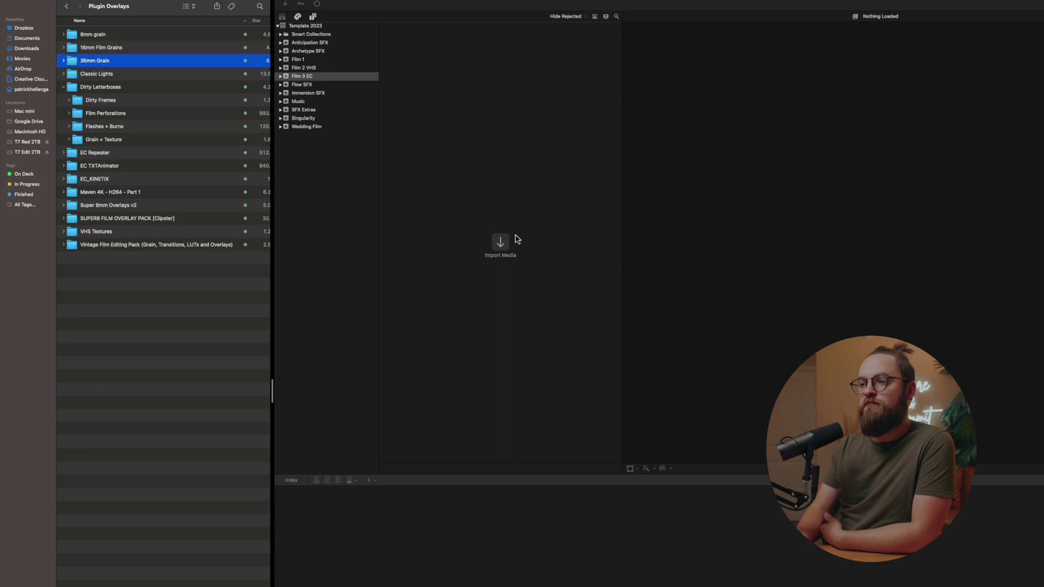
- Switch to Final Cut Pro, open media import for Film 3 EC and expand the 8mm, 16mm, 35mm and Dirty Letterboxes folders
click(501, 242)
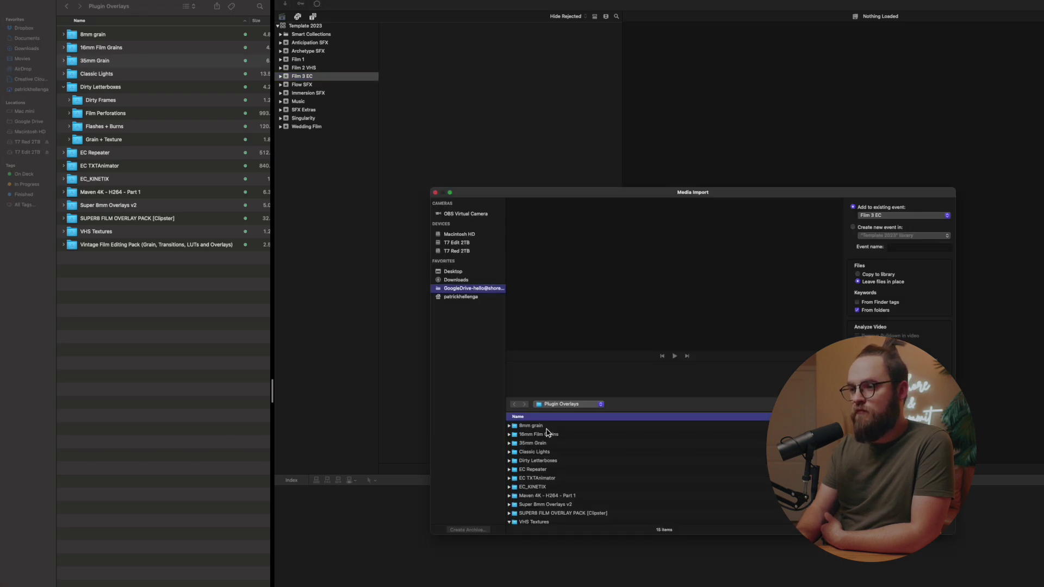
click(547, 434)
key(Right)
key(Up)
key(Right)
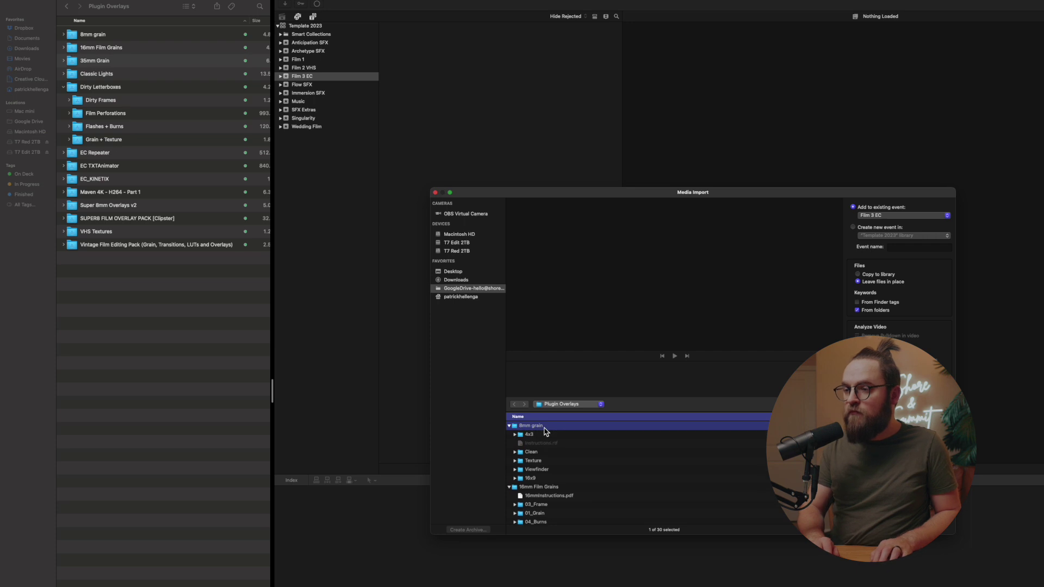
scroll(544, 433, down, 5)
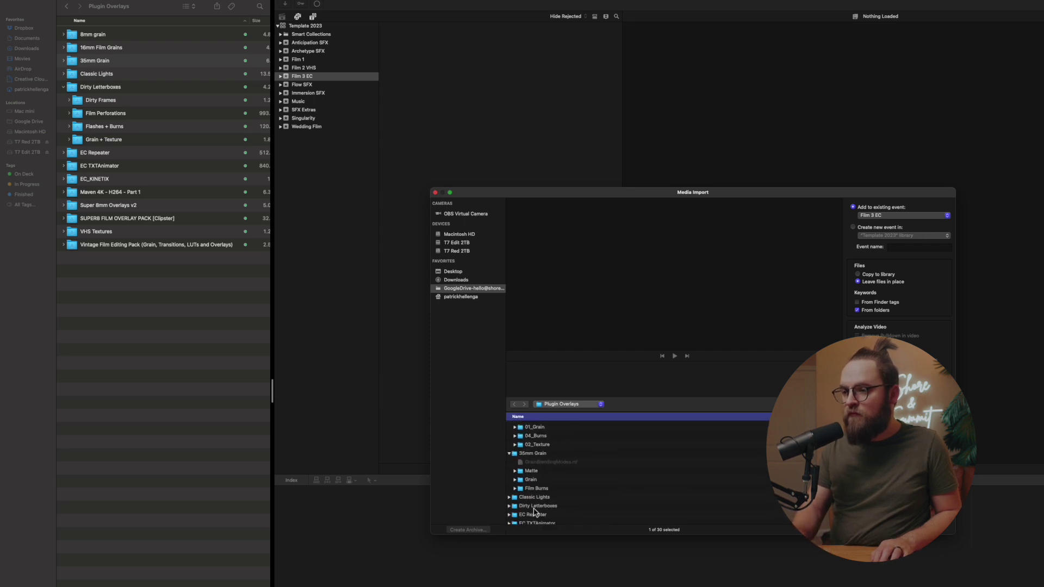
click(535, 506)
key(Right)
- Try selecting only the Dirty Frames, Grain + Texture, Film Perforations and Flashes + Burns subfolders of Dirty Letterboxes
key(Down)
key(Down)
key(Down)
key(Down)
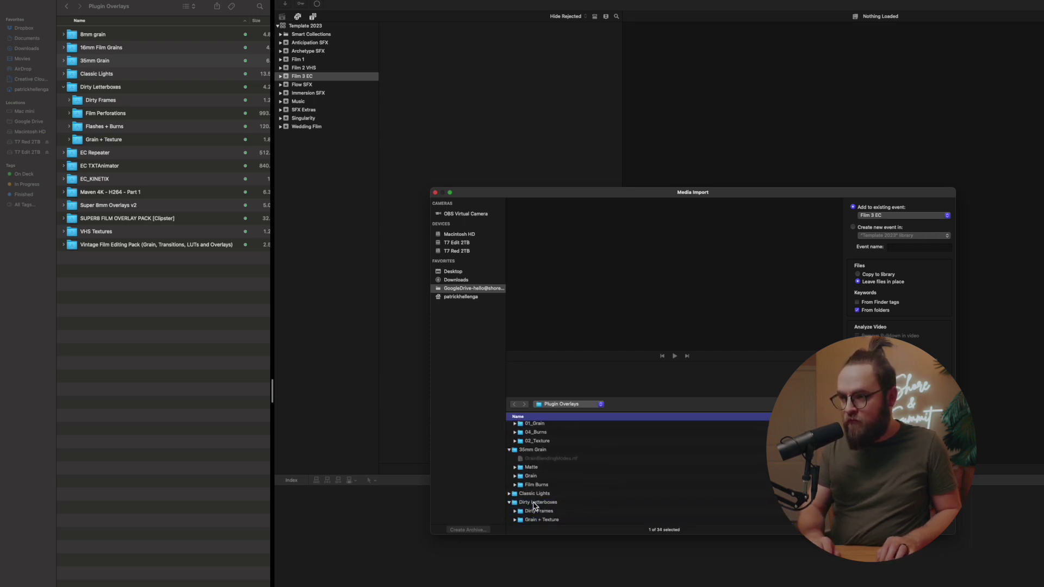
key(Down)
key(Down)
key(Down)
key(Up)
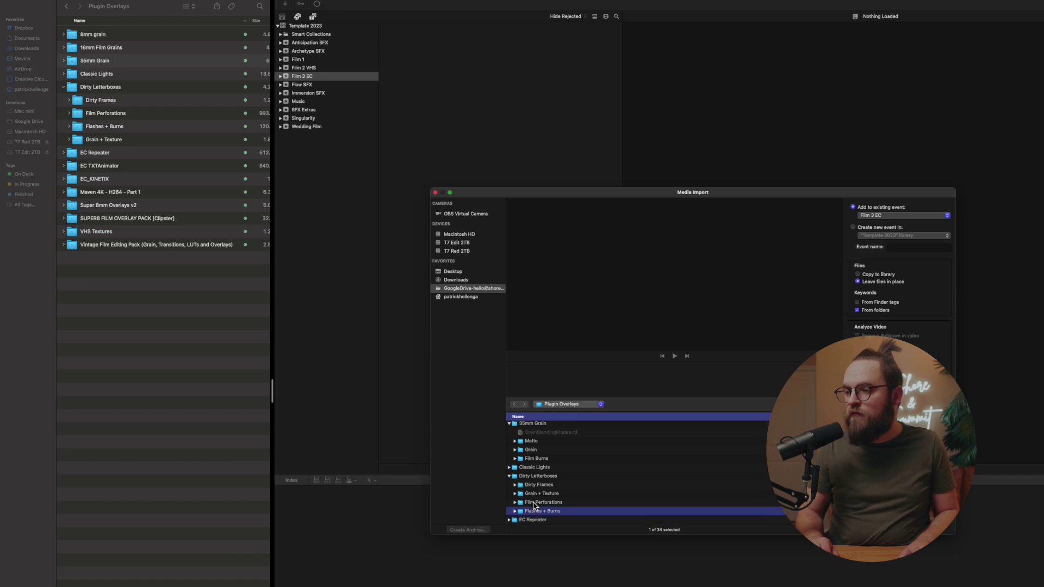
key(Up)
key(Up)
key(Up)
key(Down)
key(Down)
key(Down)
key(Up)
key(Up)
key(Up)
key(Down)
key(Down)
key(Down)
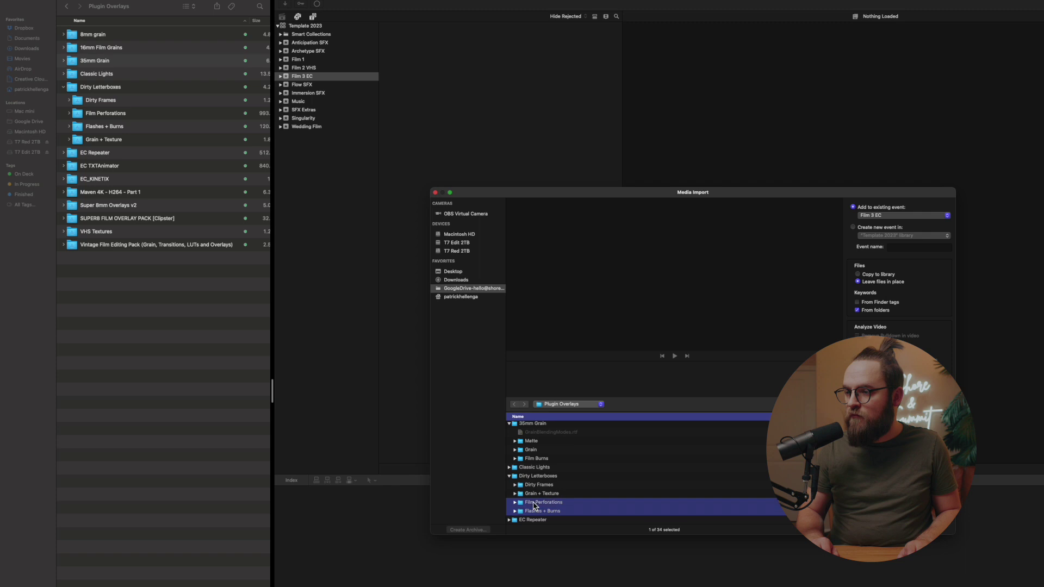
key(shift+Up)
key(shift+Up)
key(shift+Up)
scroll(534, 505, up, 1)
scroll(534, 503, up, 2)
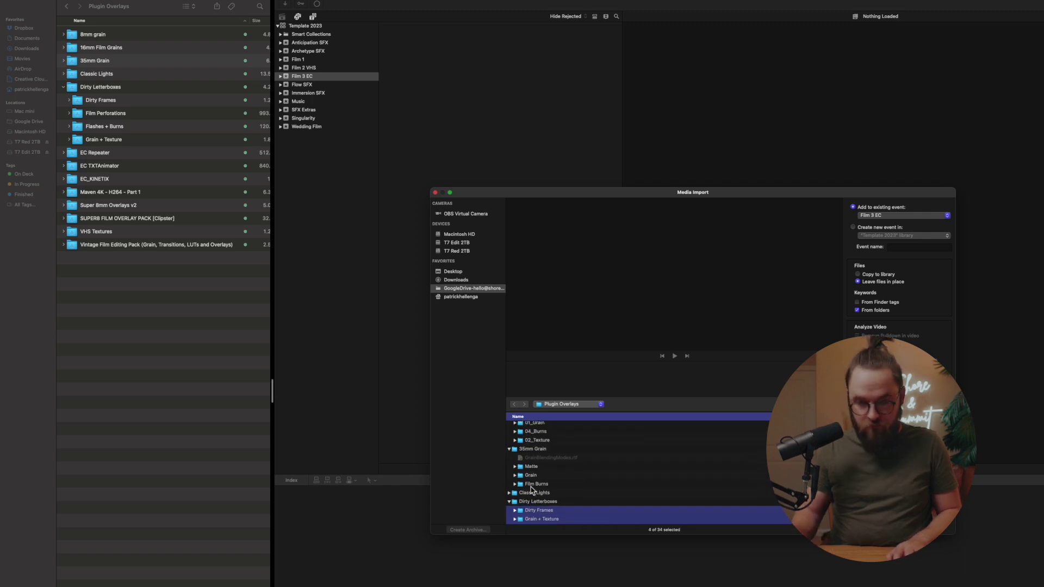
- Select everything from the 8mm grain 4x3 folder through Flashes + Burns, excluding the Dirty Letterboxes parent and Classic Lights
scroll(532, 484, up, 6)
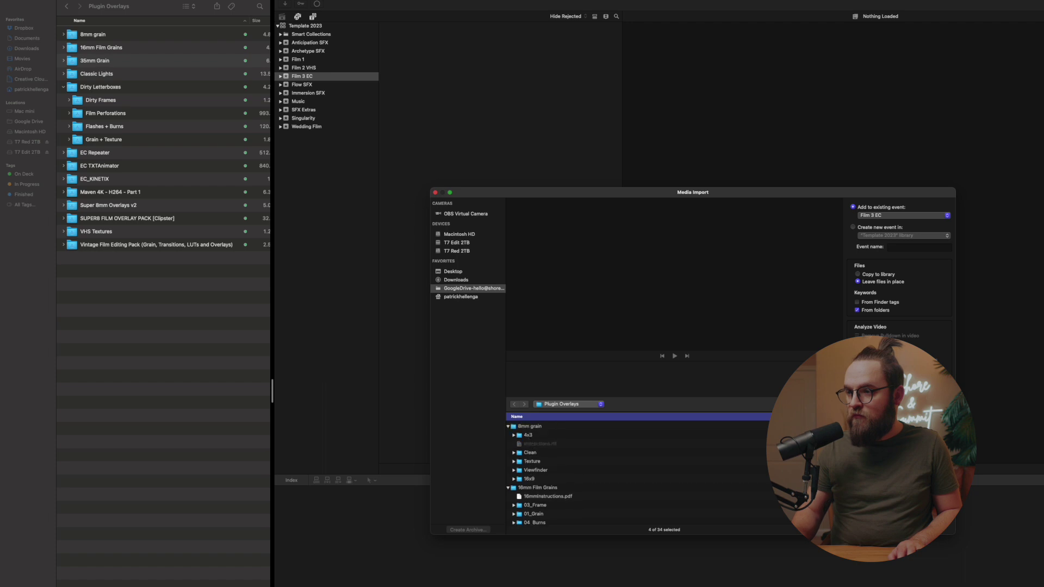
click(530, 435)
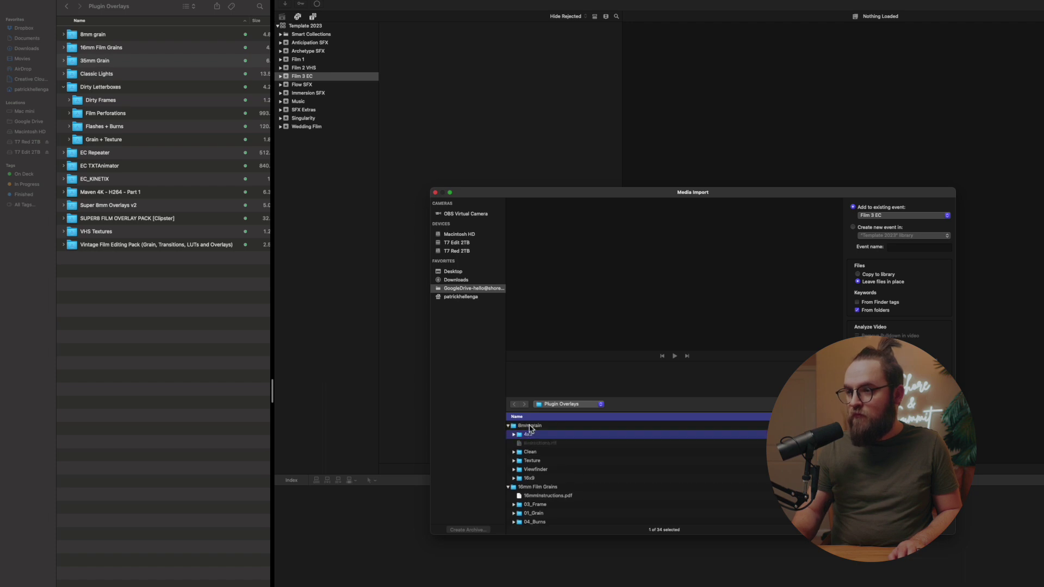
scroll(530, 436, down, 5)
scroll(531, 430, down, 1)
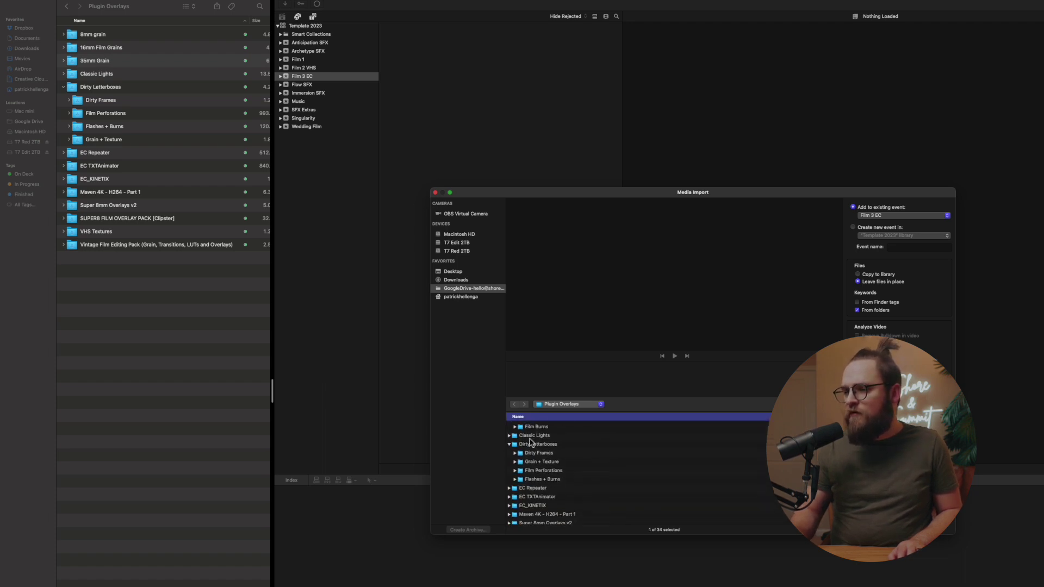
shift+click(537, 479)
super+click(534, 444)
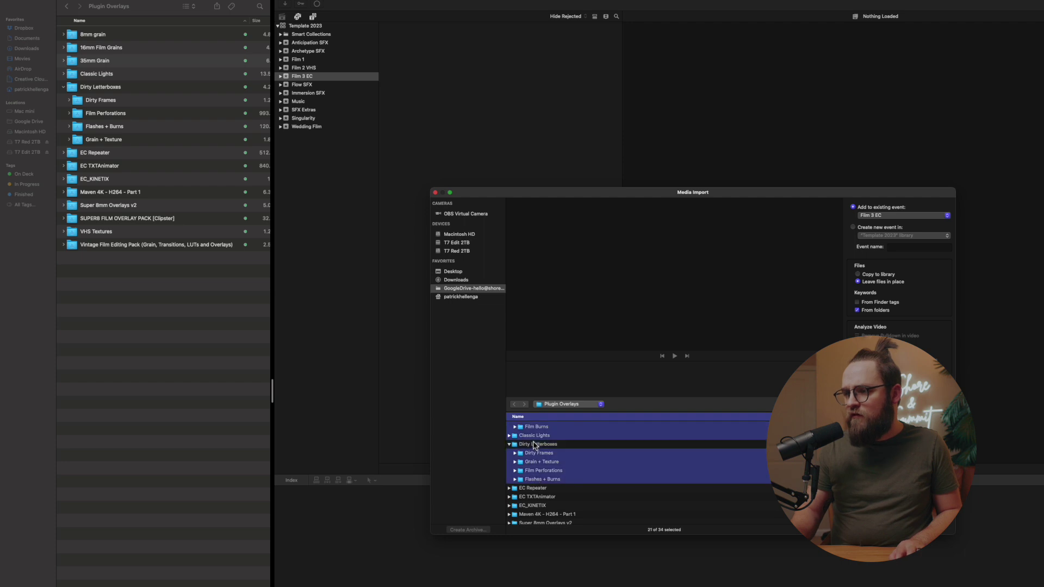
super+click(534, 435)
- Keep the 35mm Grain parent folder in the selection and deselect its Film Burns, Grain and Matte subfolders
scroll(536, 443, up, 5)
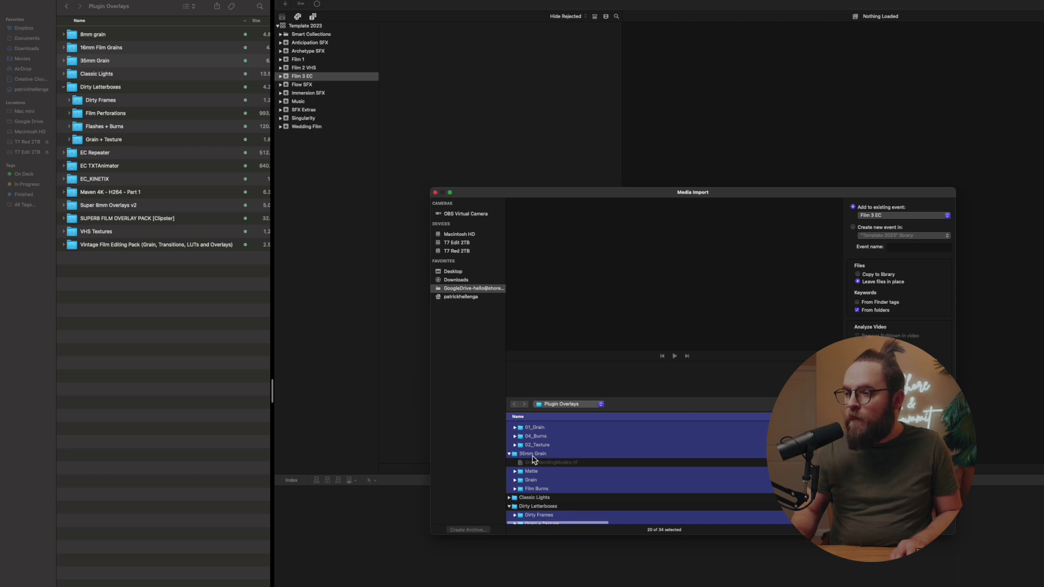
super+click(534, 455)
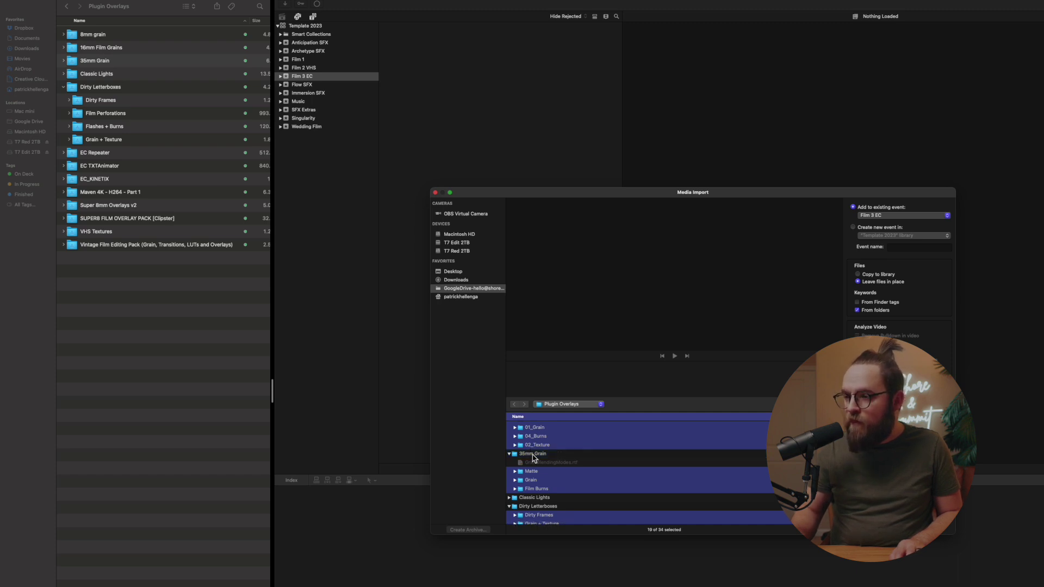
scroll(533, 457, up, 3)
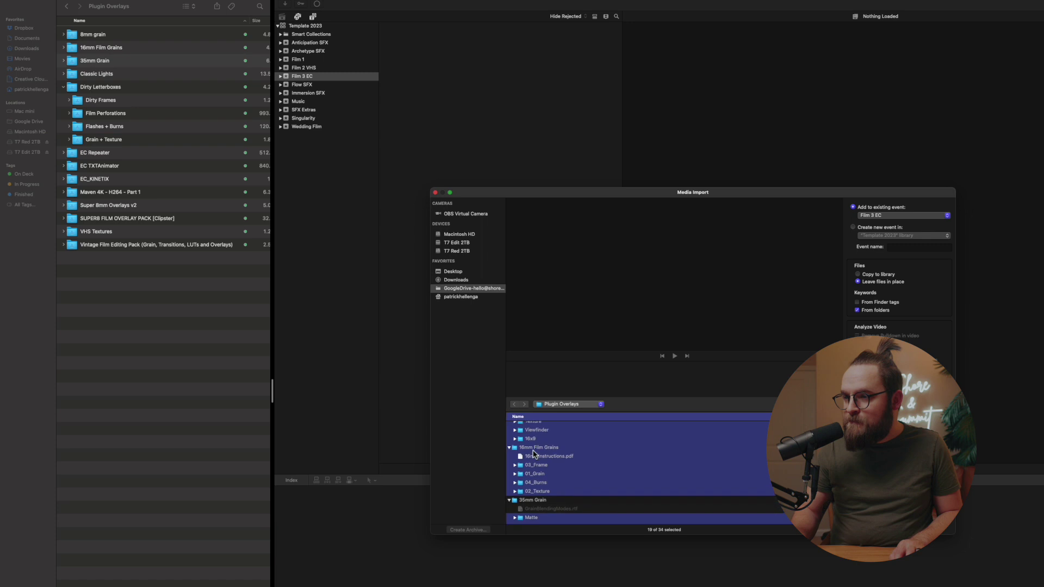
scroll(534, 455, down, 3)
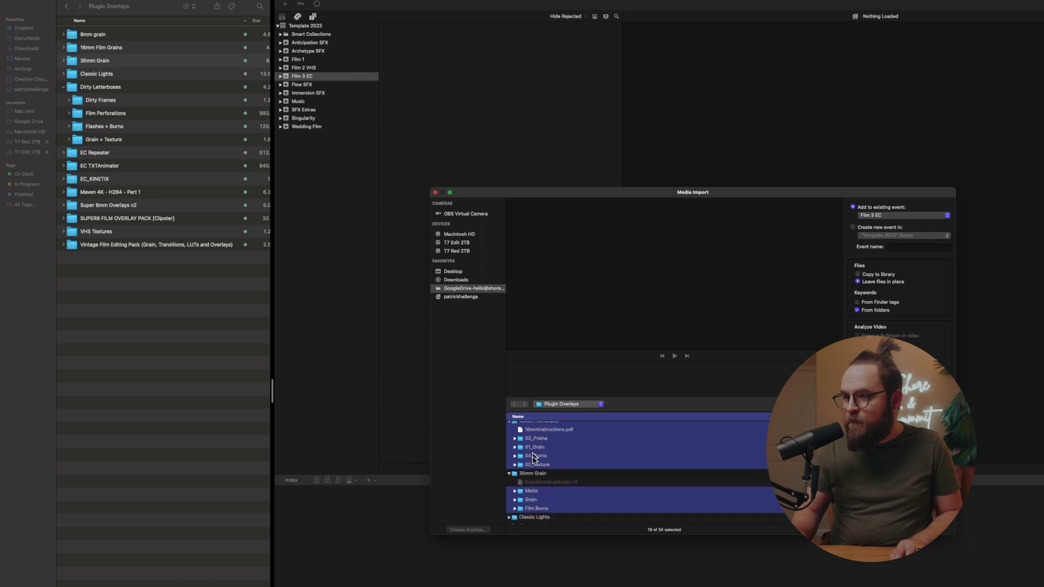
super+click(529, 475)
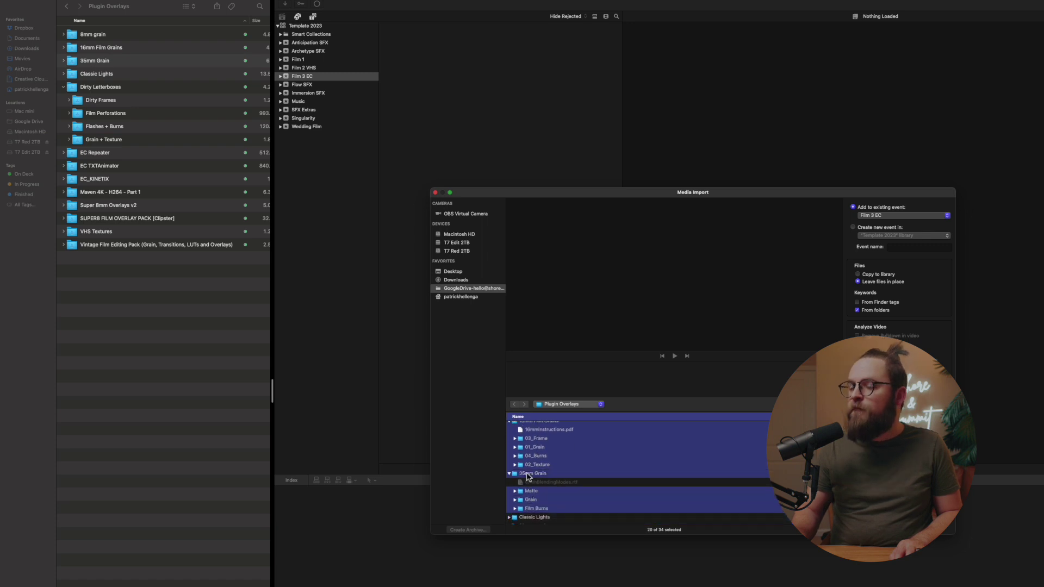
scroll(530, 472, down, 3)
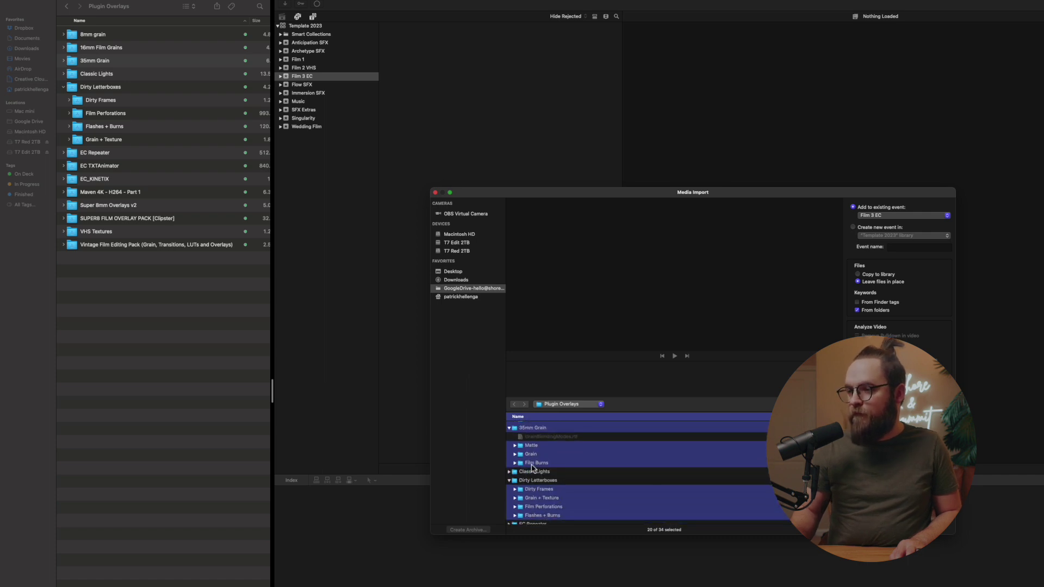
super+click(533, 463)
super+click(532, 455)
super+click(531, 446)
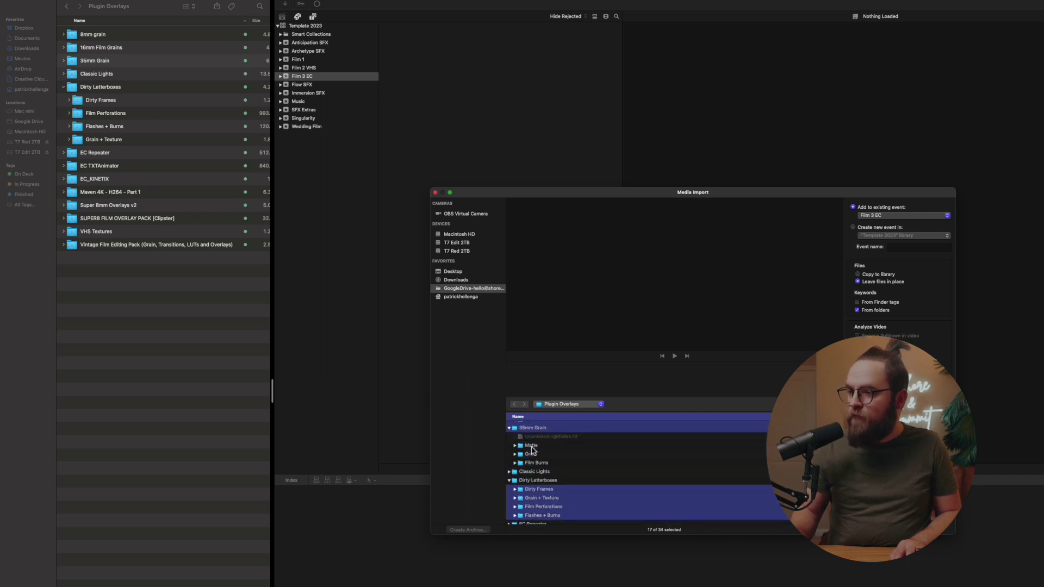
- Import the Dirty Letterboxes, 35mm Grain, 16mm Film Grains and 8mm grain folders into Film 3 EC, skipping unsupported files
click(531, 482)
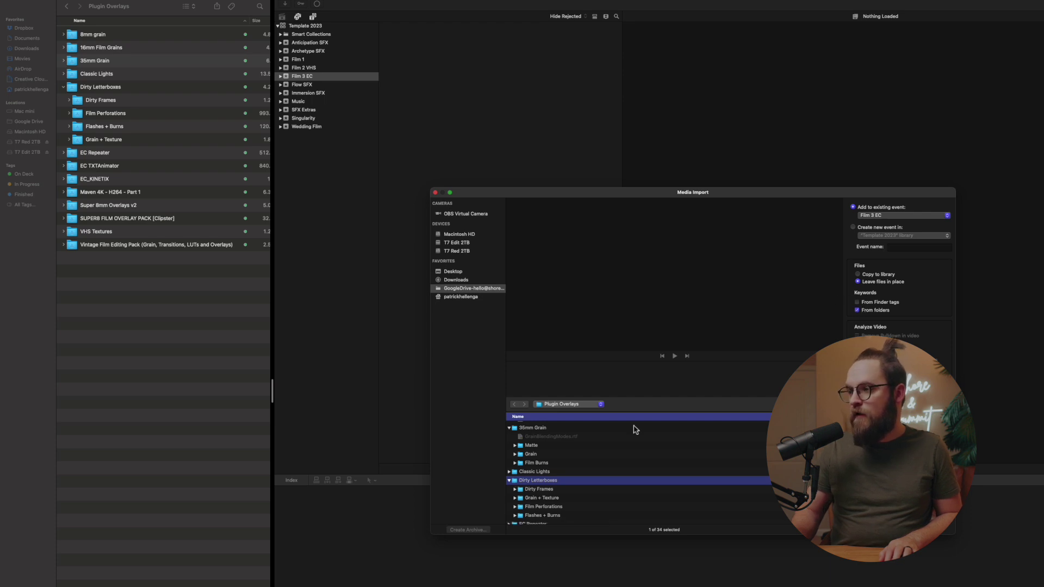
scroll(549, 490, up, 3)
super+click(524, 457)
scroll(523, 460, up, 2)
scroll(523, 460, up, 1)
super+click(526, 469)
scroll(527, 457, up, 2)
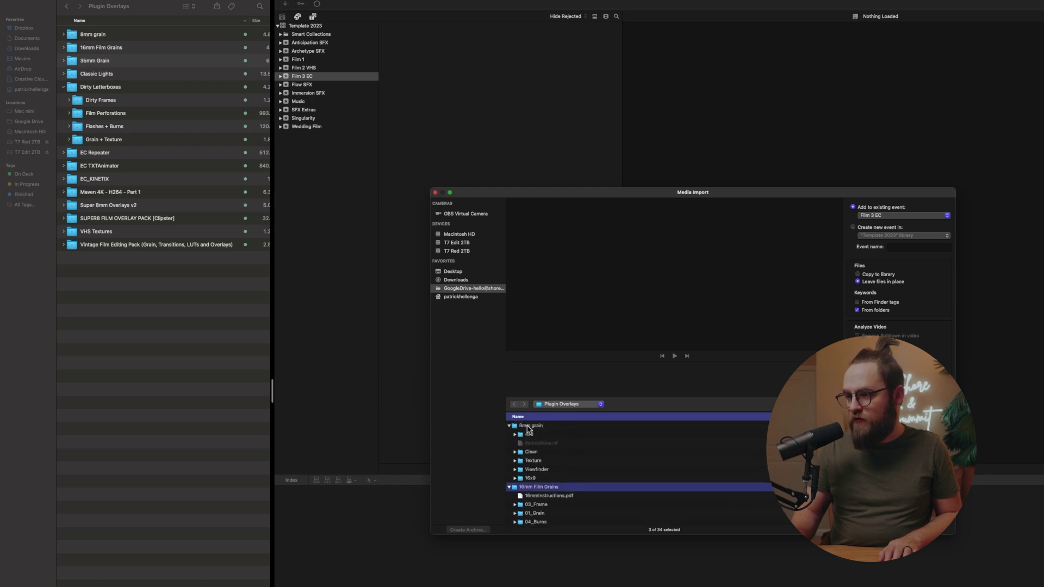
super+click(527, 428)
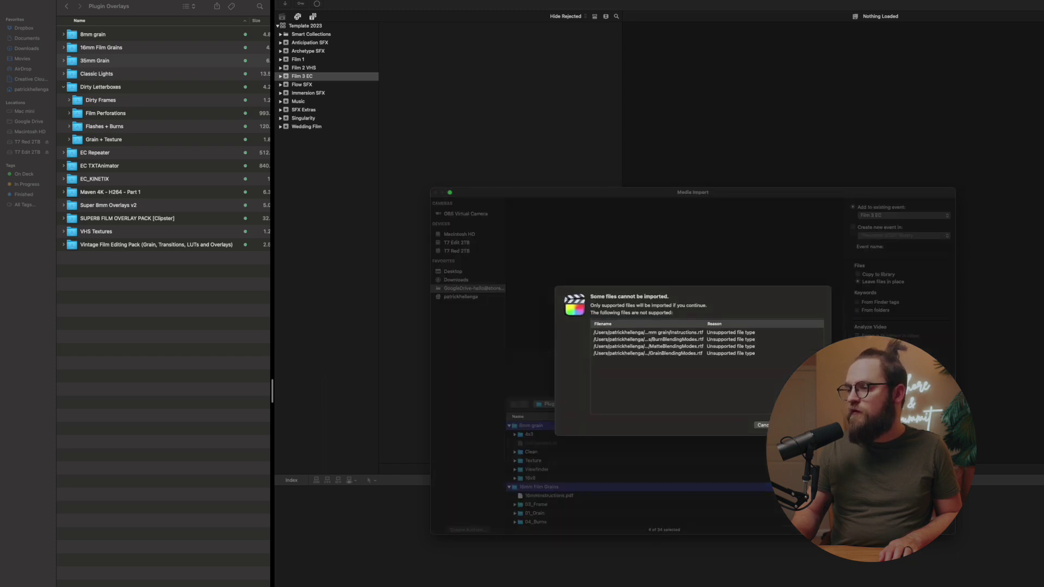
key(Return)
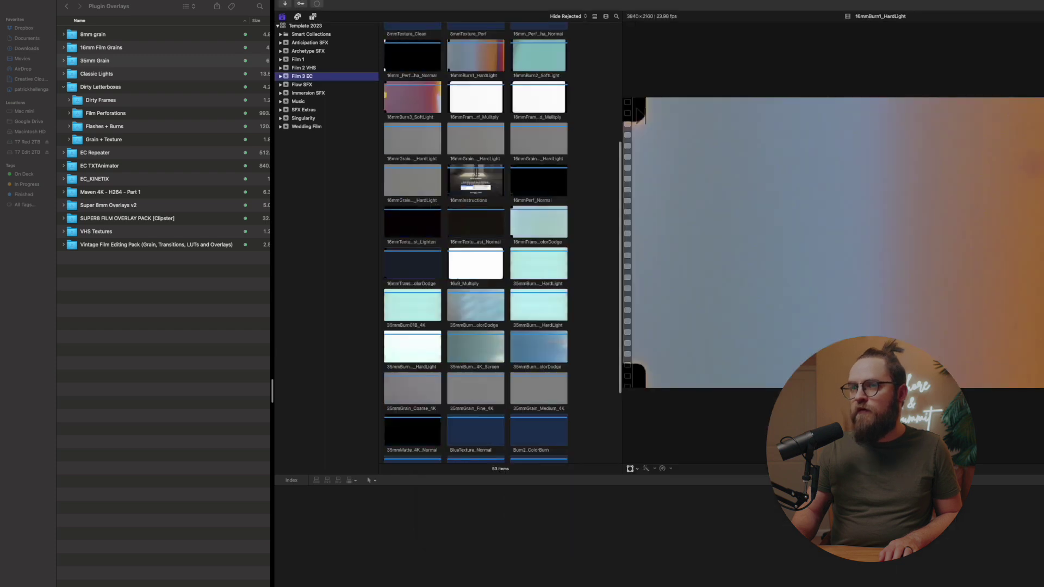
- Expand the Film 3 EC event and view the clips in its 35mm Grain keyword collection
click(281, 77)
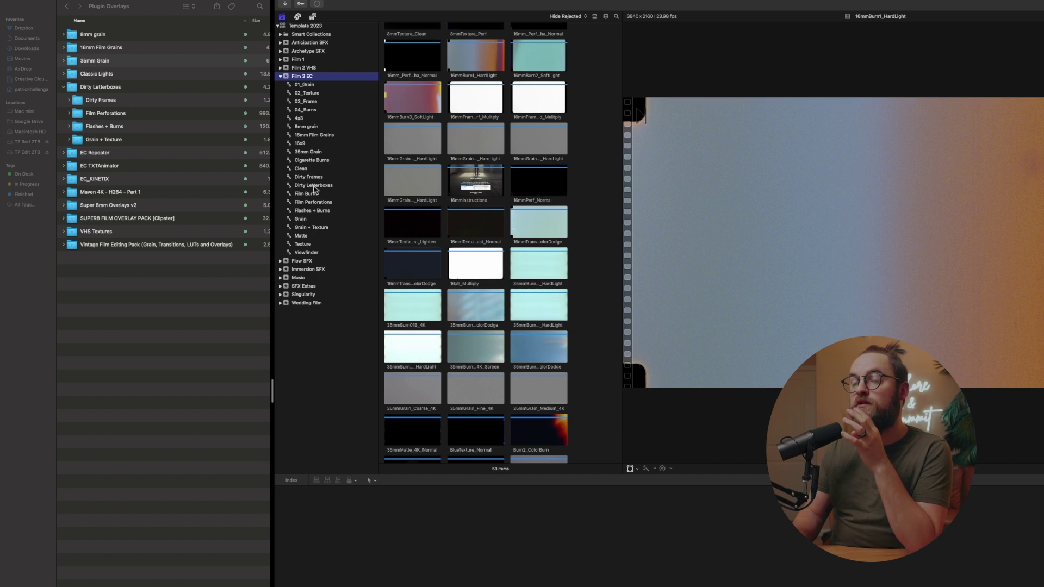
click(309, 153)
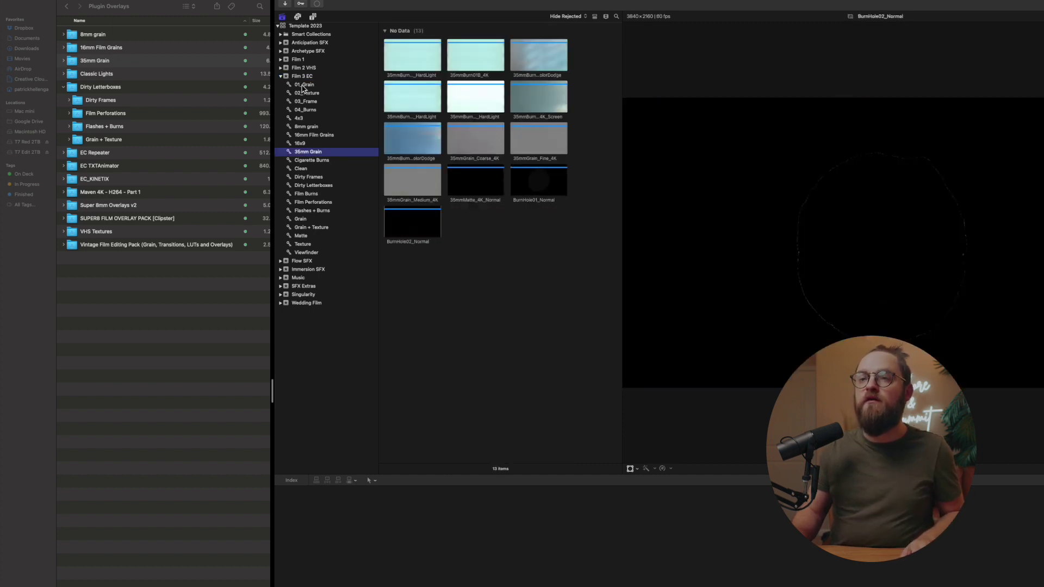
- Delete the Film 3 EC keyword collections from Film Burns through Viewfinder
click(125, 89)
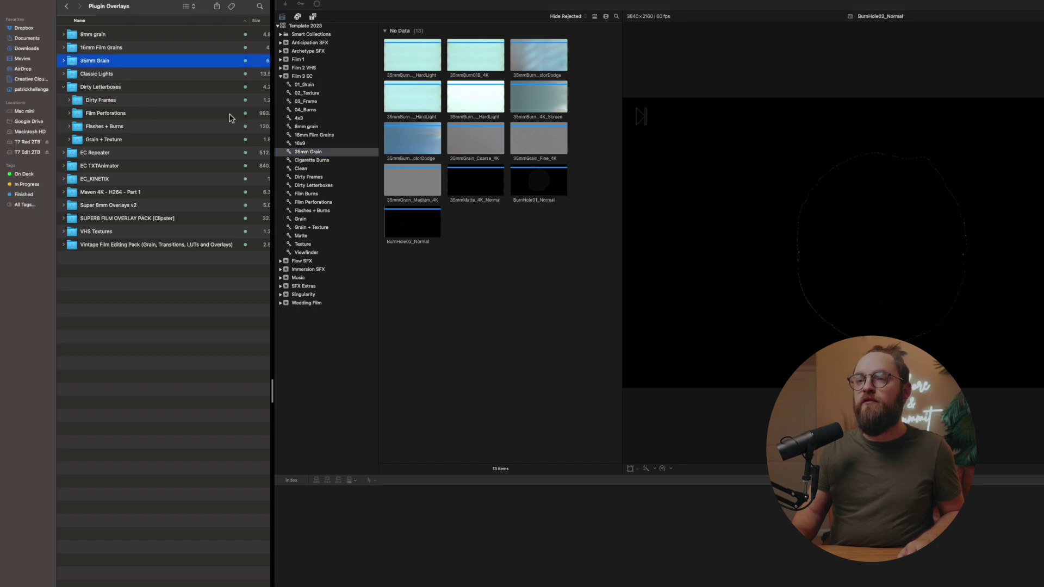
click(313, 255)
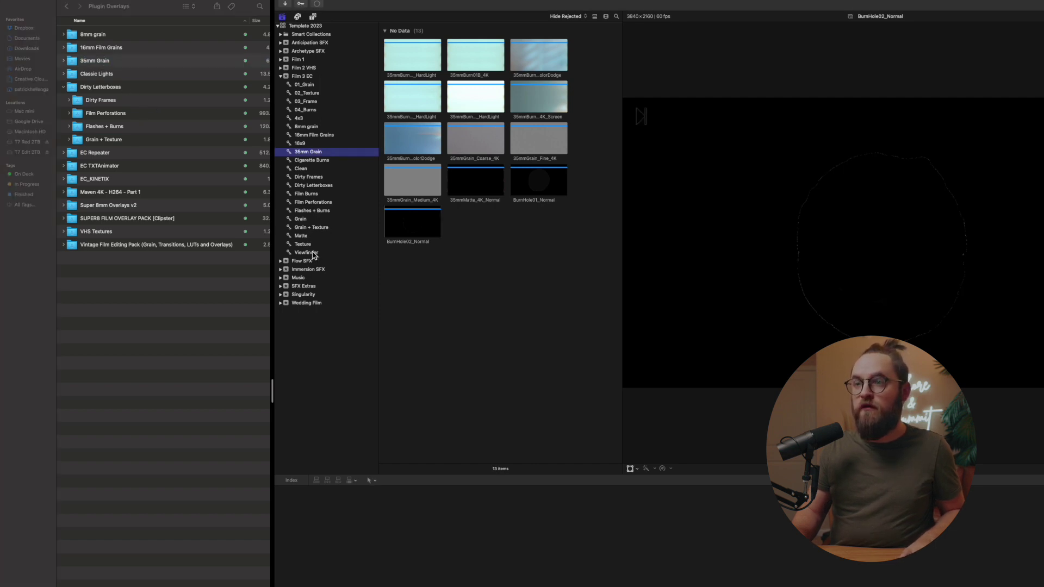
click(306, 253)
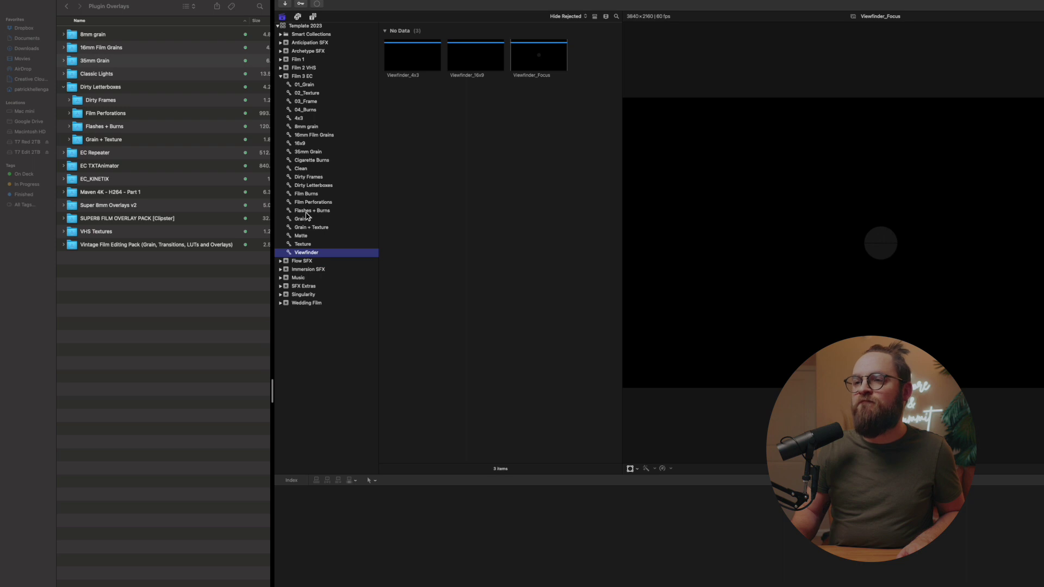
shift+click(305, 195)
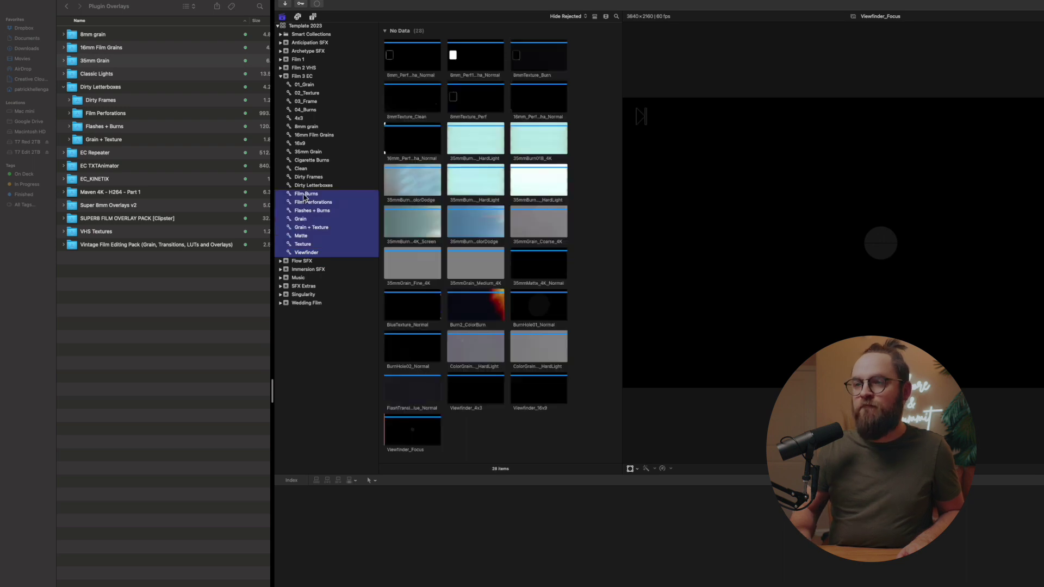
key(super+BackSpace)
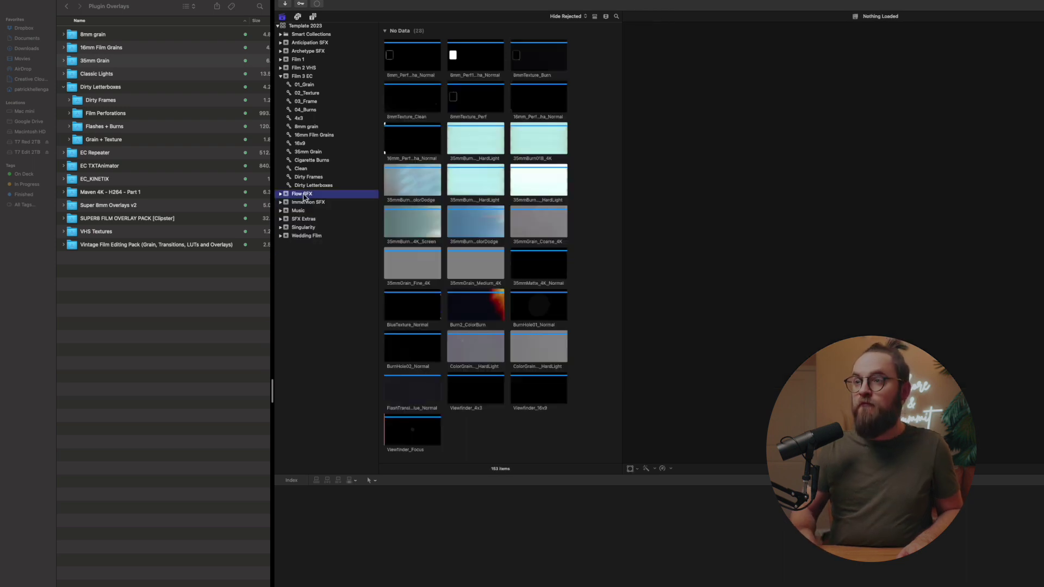
- Delete the Cigarette Burns, Clean and Dirty Frames keyword collections from Film 3 EC
click(306, 176)
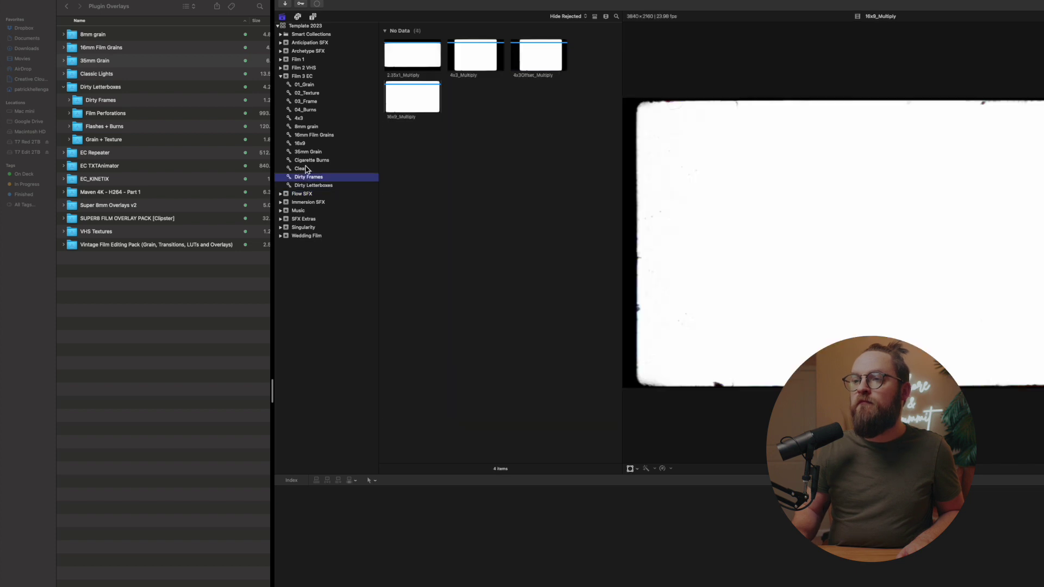
shift+click(305, 161)
key(super+BackSpace)
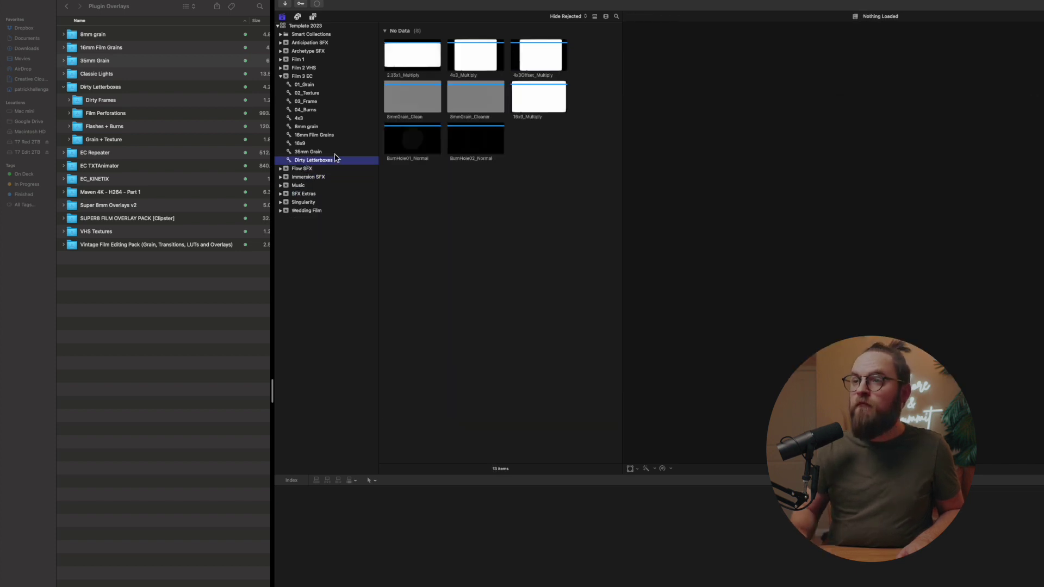
- Delete the 01_Grain, 02_Texture, 03_Frame, 04_Burns, 4x3 and 16x9 keyword collections from Film 3 EC
click(313, 144)
shift+click(312, 136)
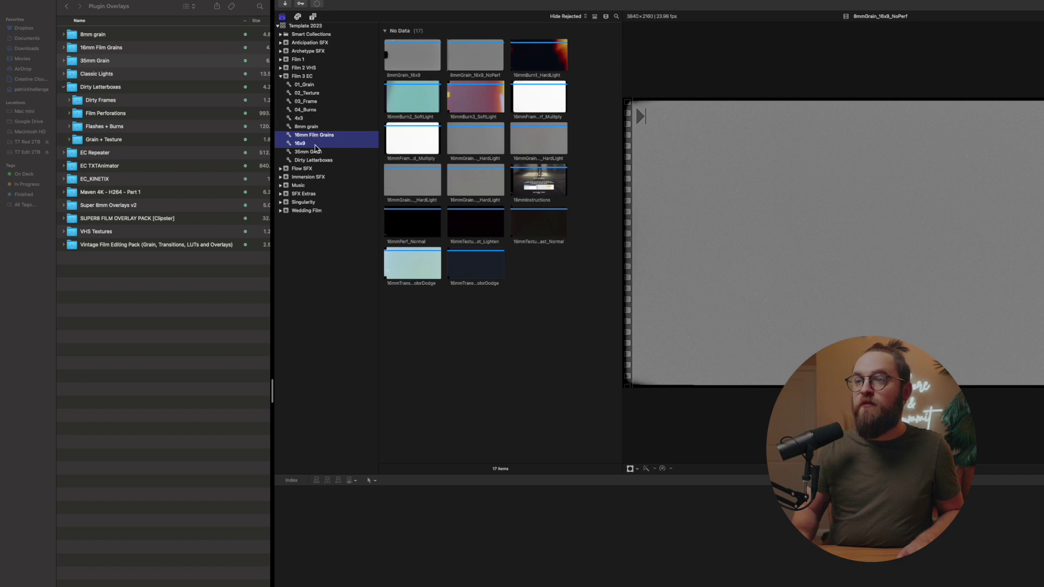
click(315, 144)
click(313, 119)
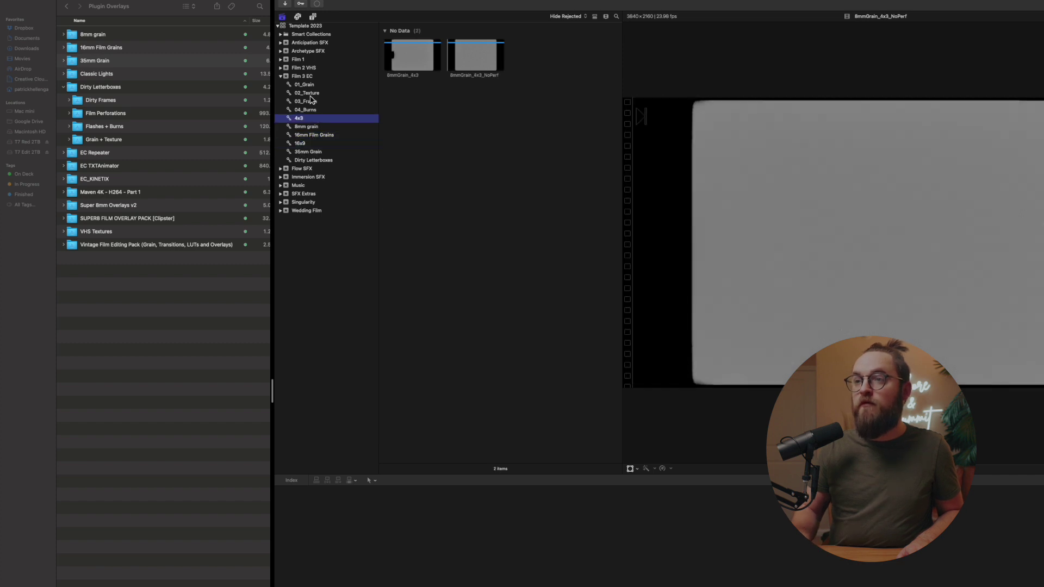
shift+click(311, 86)
key(super+BackSpace)
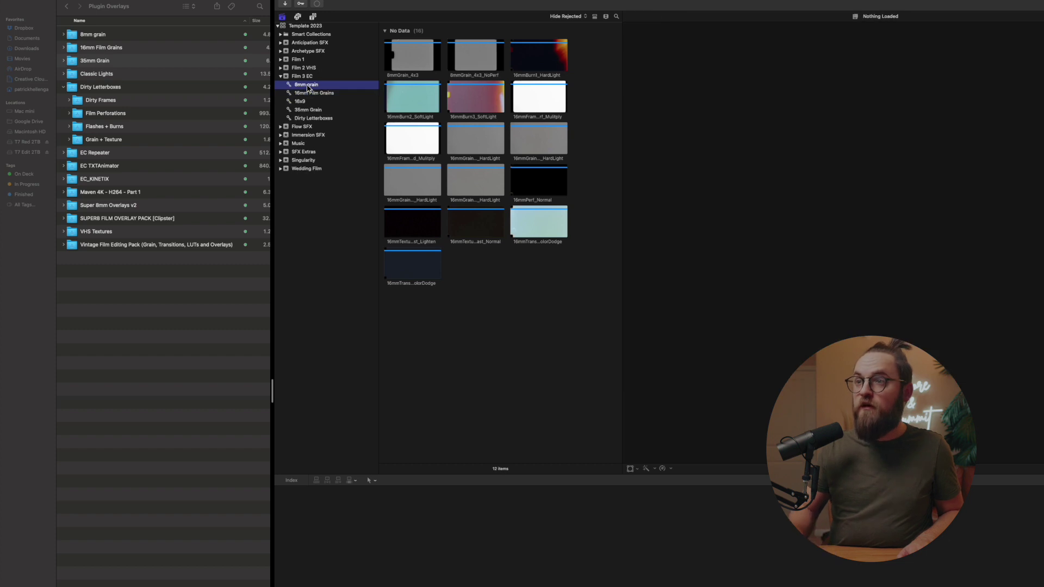
click(308, 102)
key(super+BackSpace)
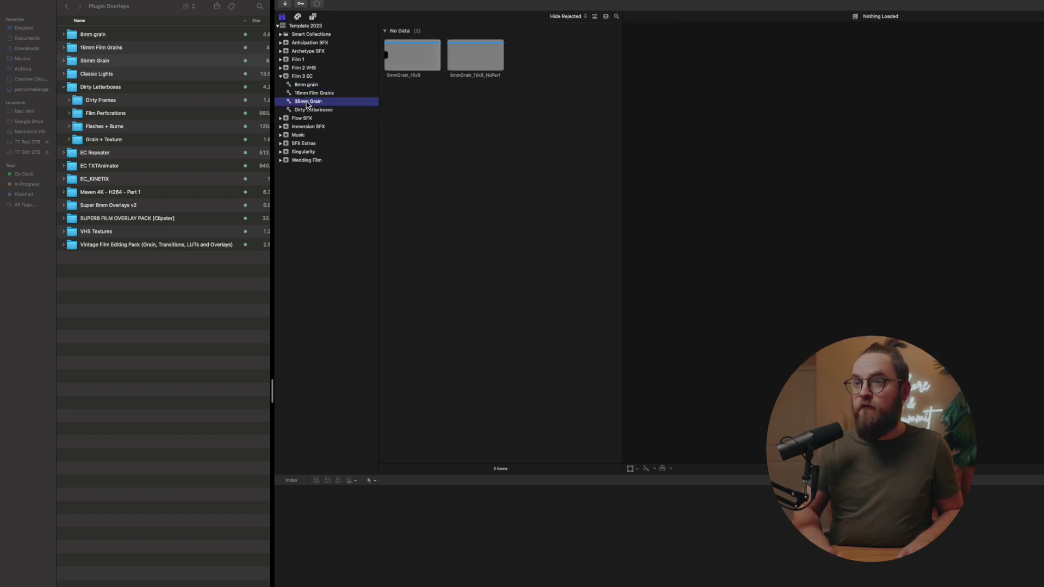
- Review the clips in the 8mm grain, 16mm Film Grains, 35mm Grain and Dirty Letterboxes keyword collections
click(306, 85)
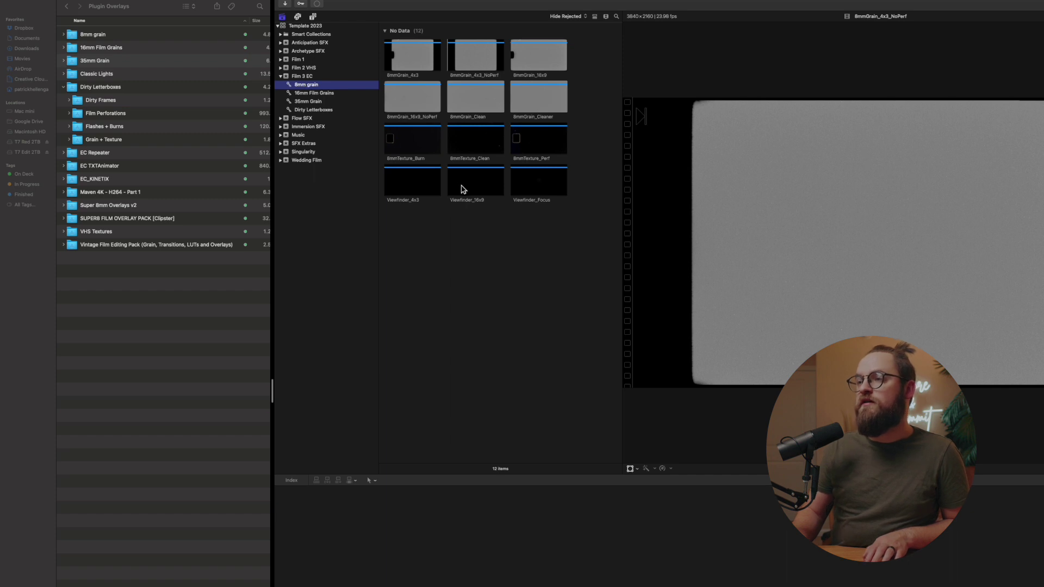
click(524, 174)
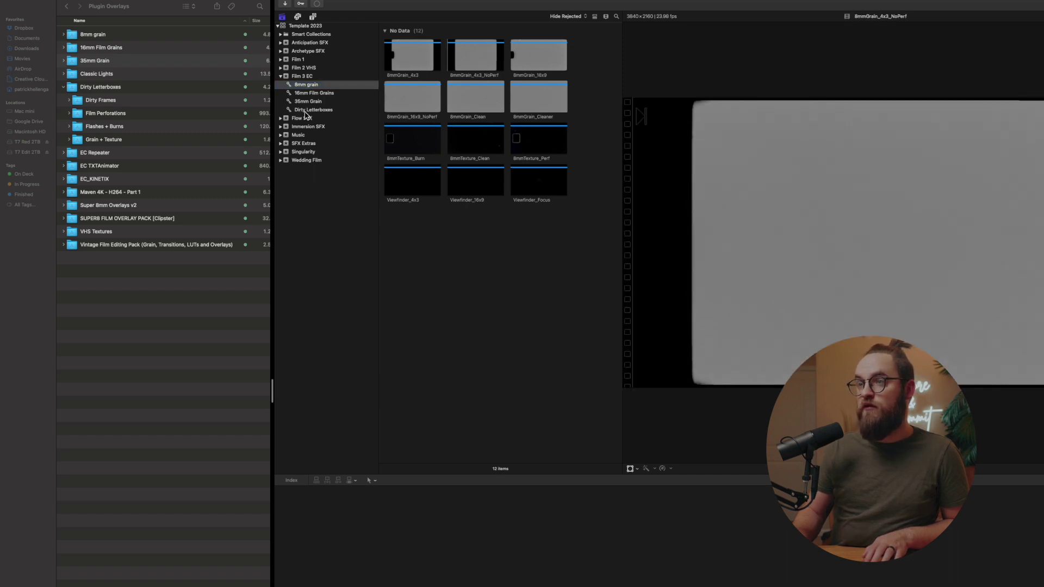
click(313, 94)
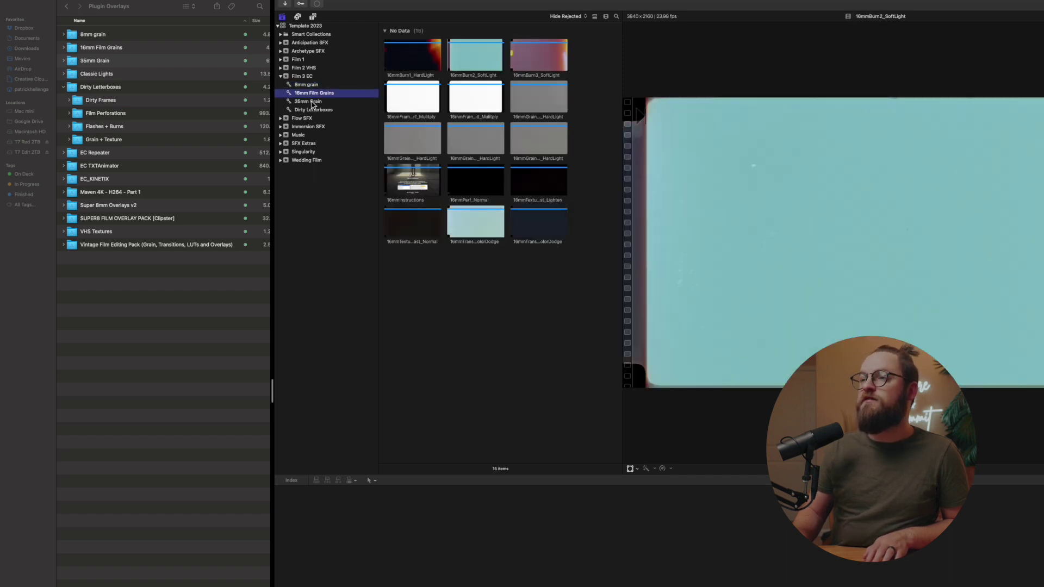
click(313, 102)
click(315, 111)
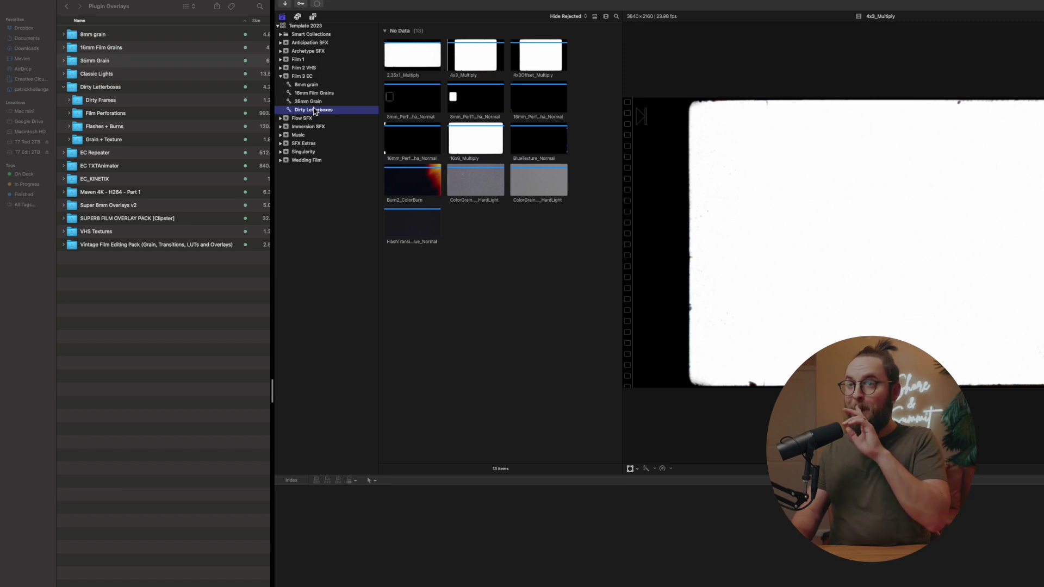
- Collapse the Film 3 EC event and check the keyword collections inside Film 2 VHS and Film 1
key(Left)
key(Left)
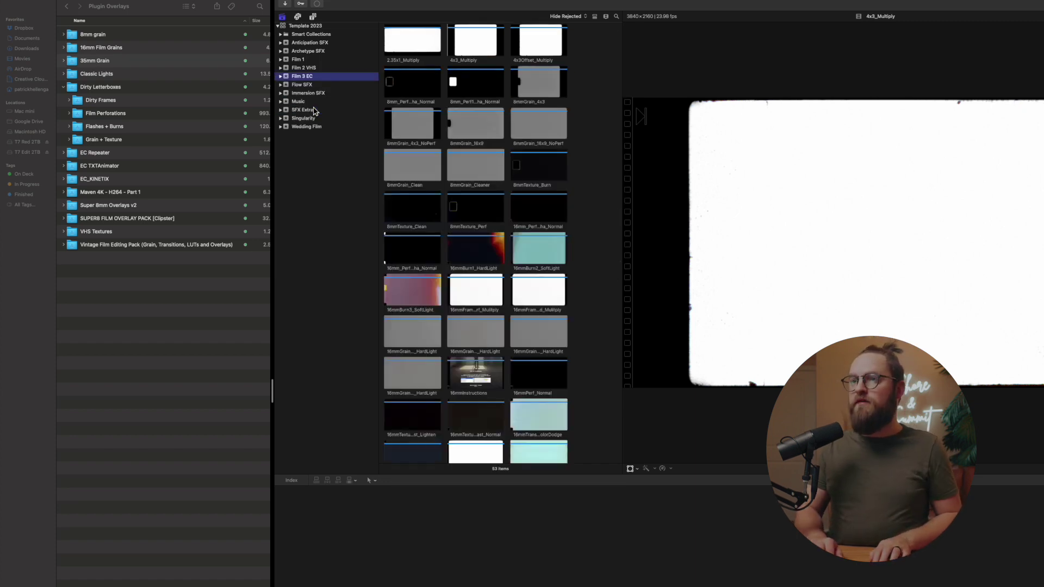
key(Up)
key(Right)
key(Left)
key(Up)
key(Right)
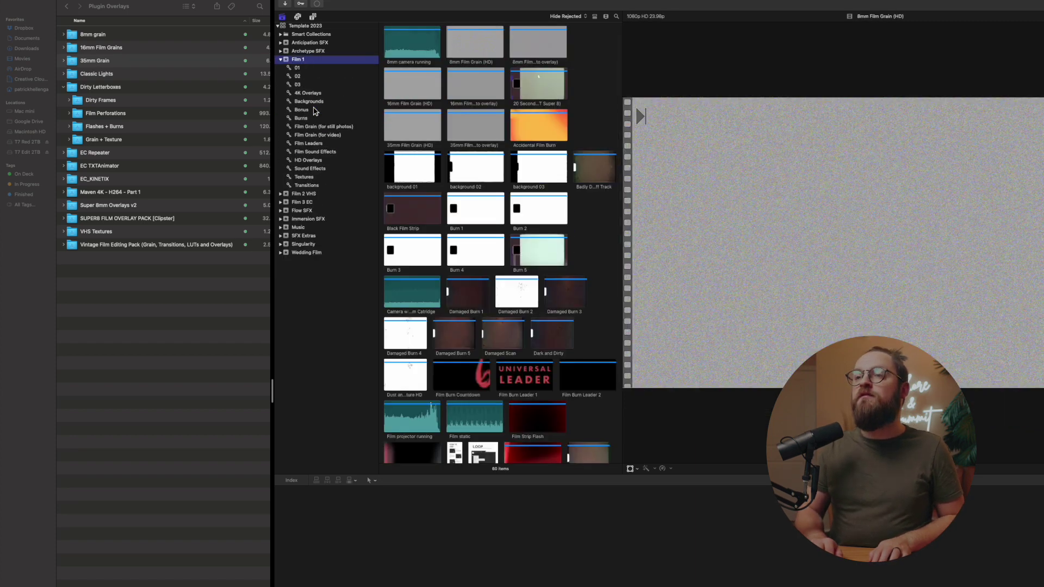
key(Left)
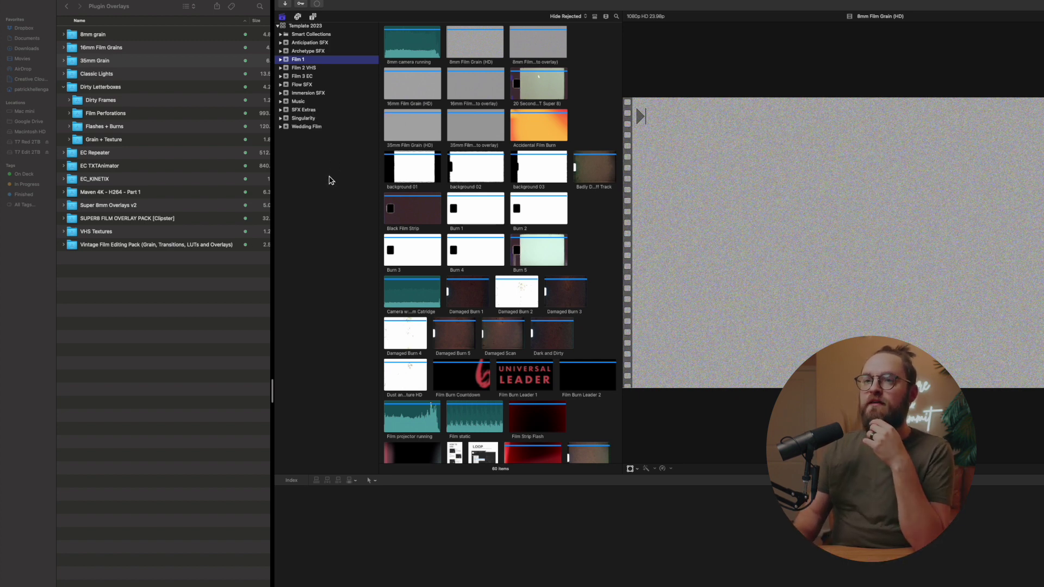
- In Finder, expand the Classic Lights folder and look through its 01 Quick, 02 Slow, 03 Pan and 04 Pulse subfolders
click(97, 76)
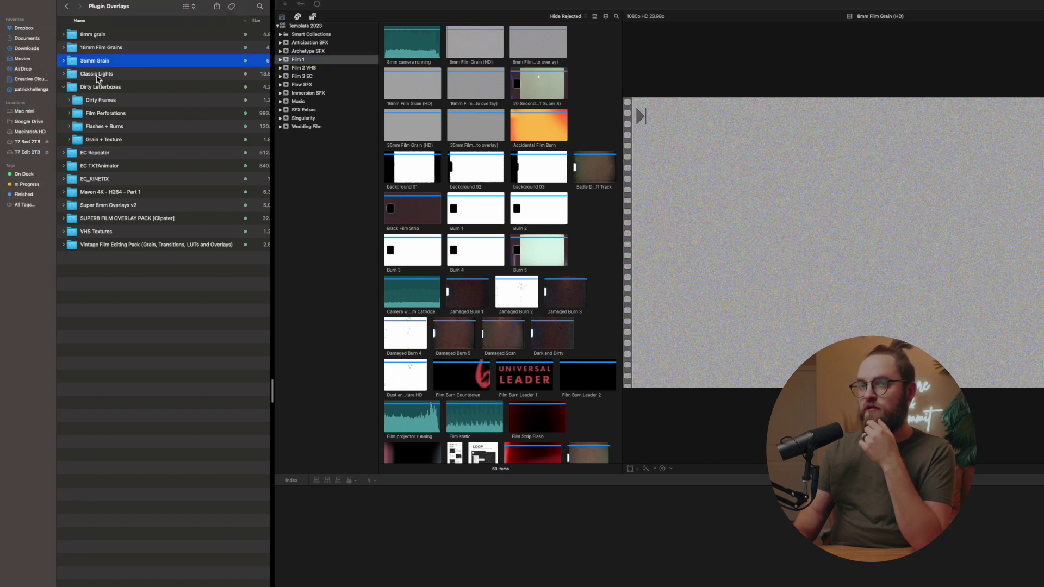
click(98, 75)
scroll(98, 77, right, 3)
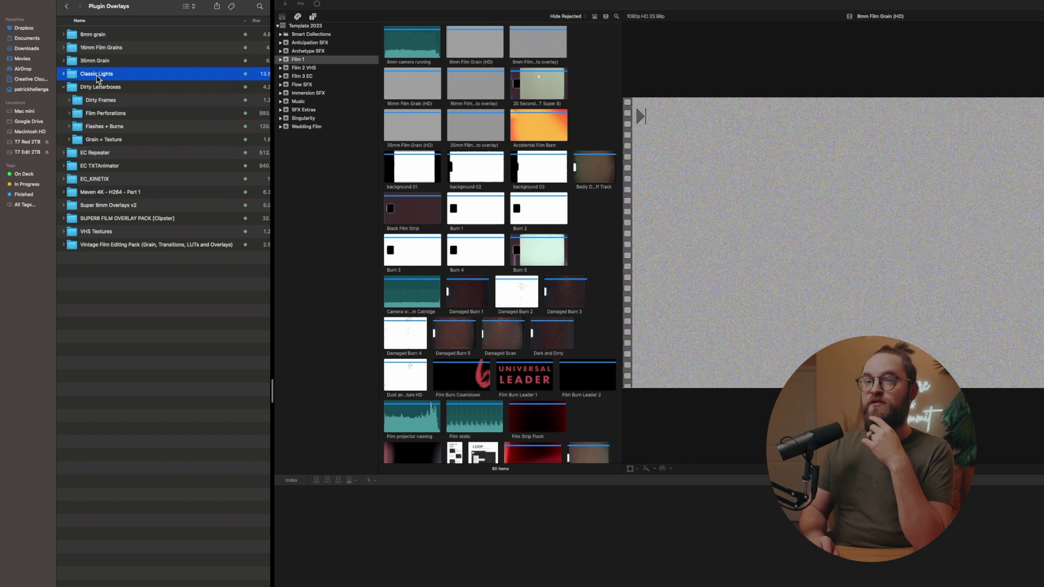
key(Right)
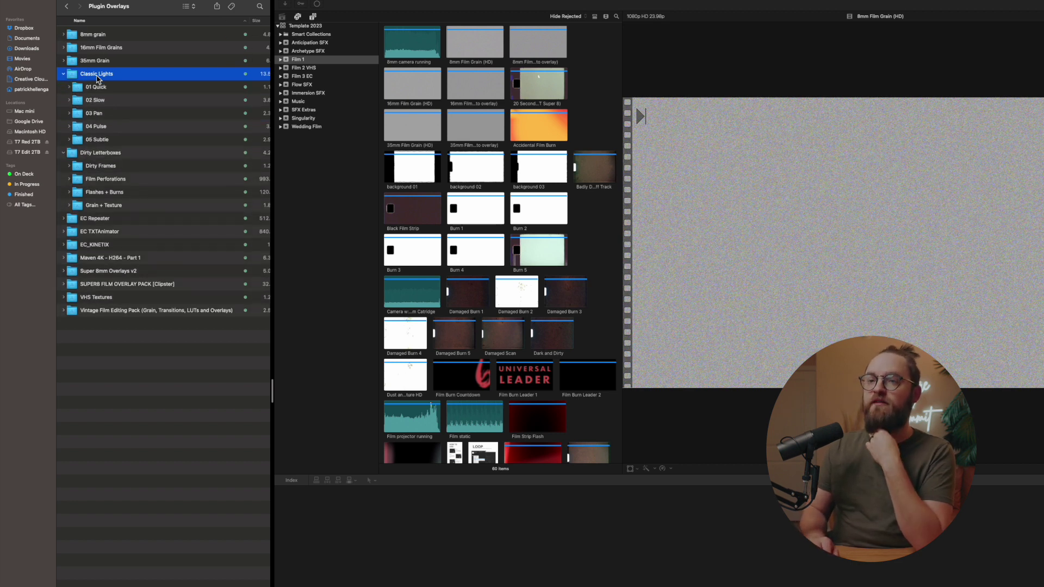
key(Down)
key(Right)
key(Left)
key(Down)
key(Right)
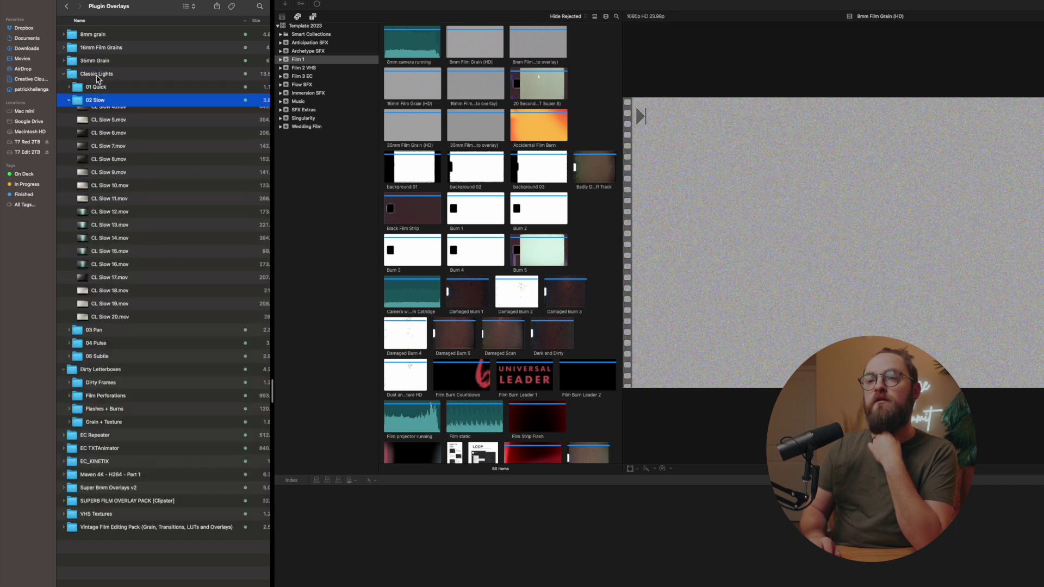
key(Left)
key(Down)
key(Right)
key(Left)
key(Down)
key(Right)
key(Left)
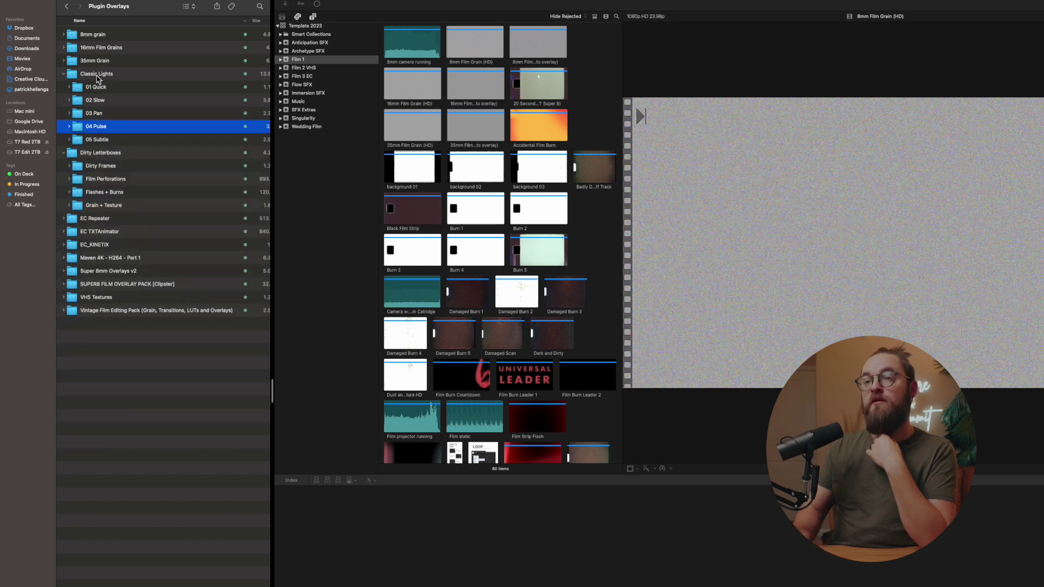
- Create a new event named Warm Lights in the Template 2023 library in Final Cut Pro
click(316, 219)
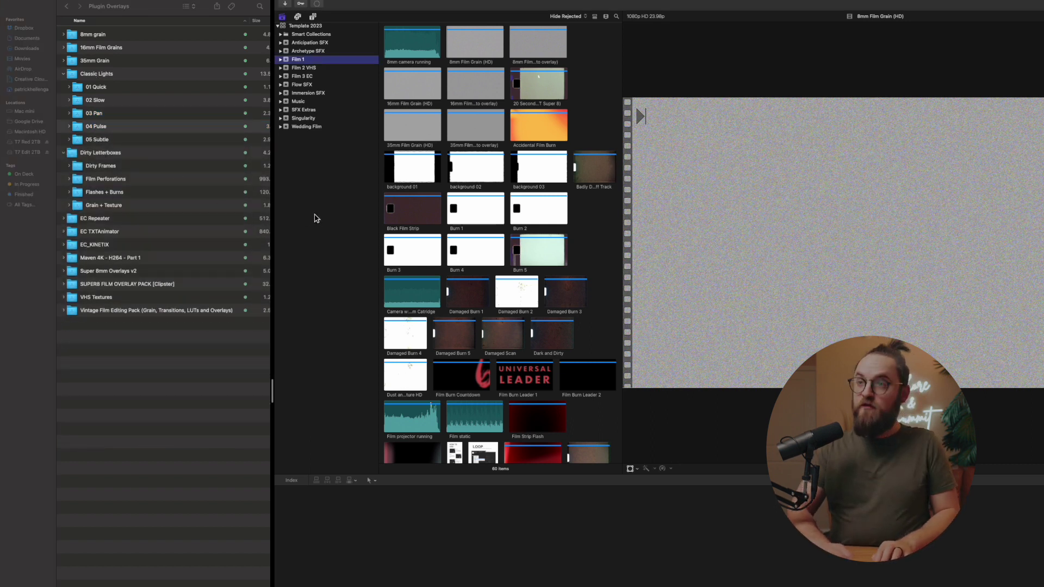
right_click(317, 217)
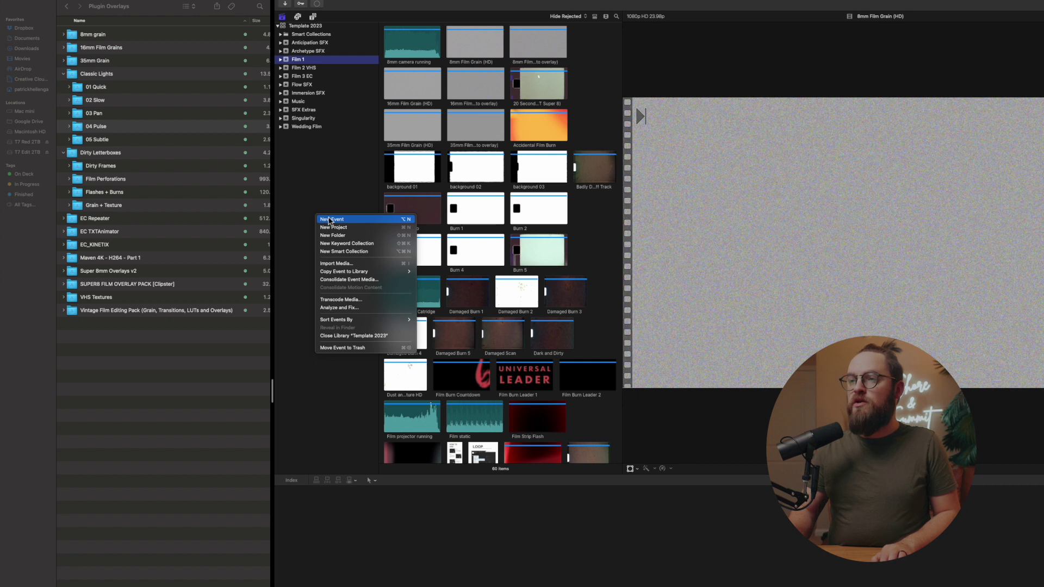
click(328, 219)
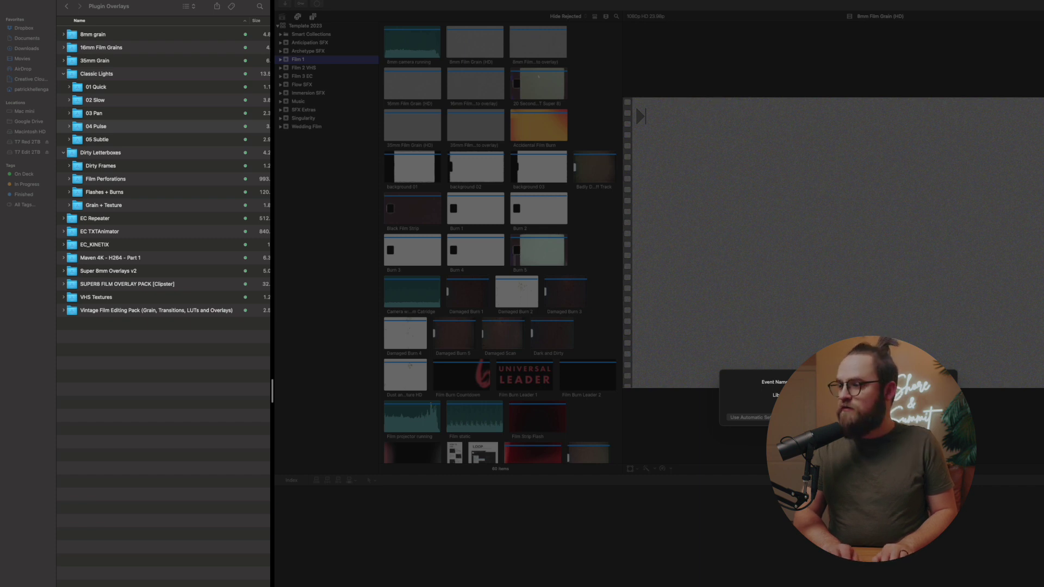
key(Return)
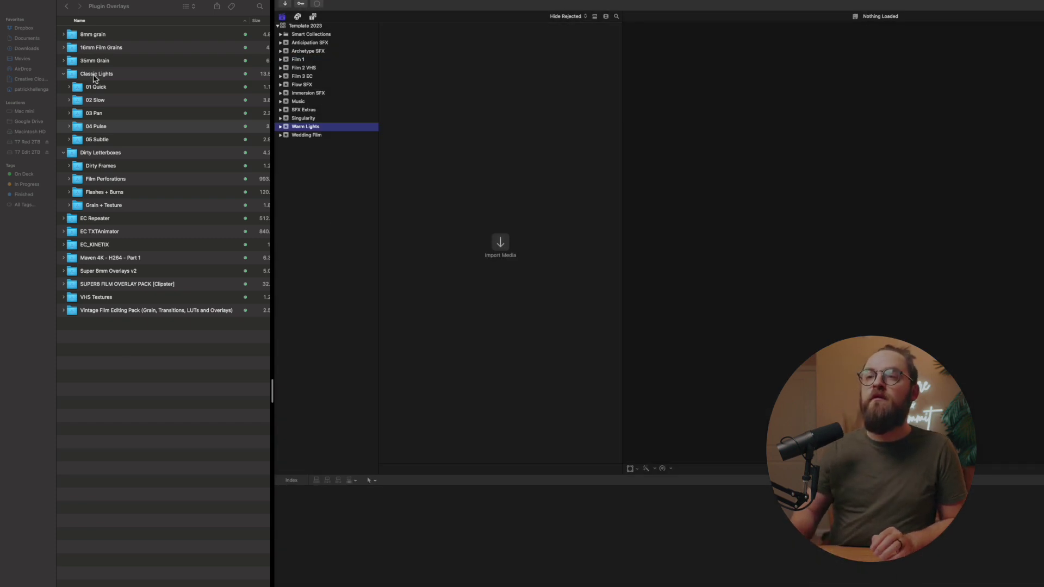
key(super+Tab)
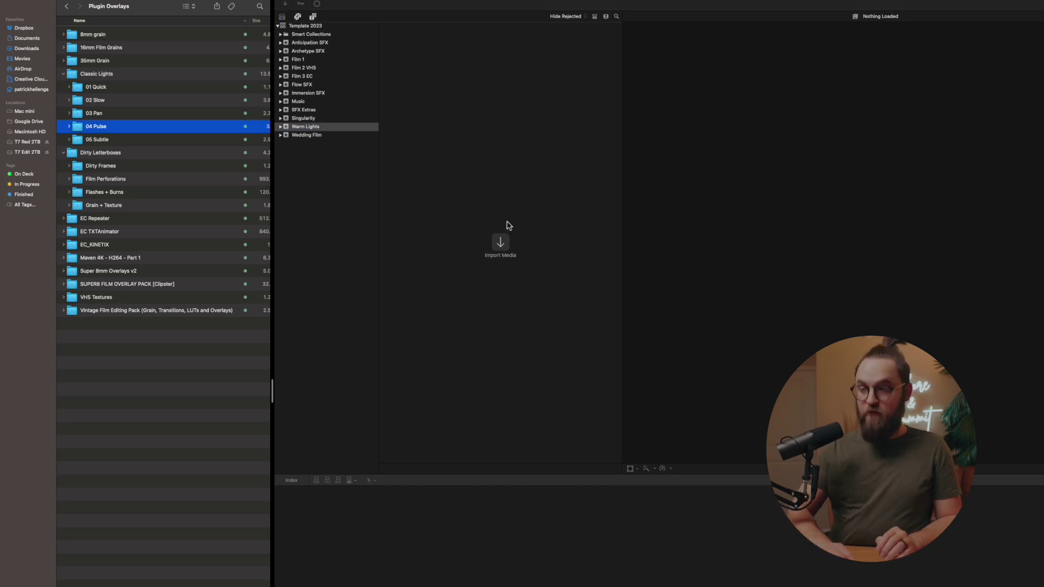
key(super+i)
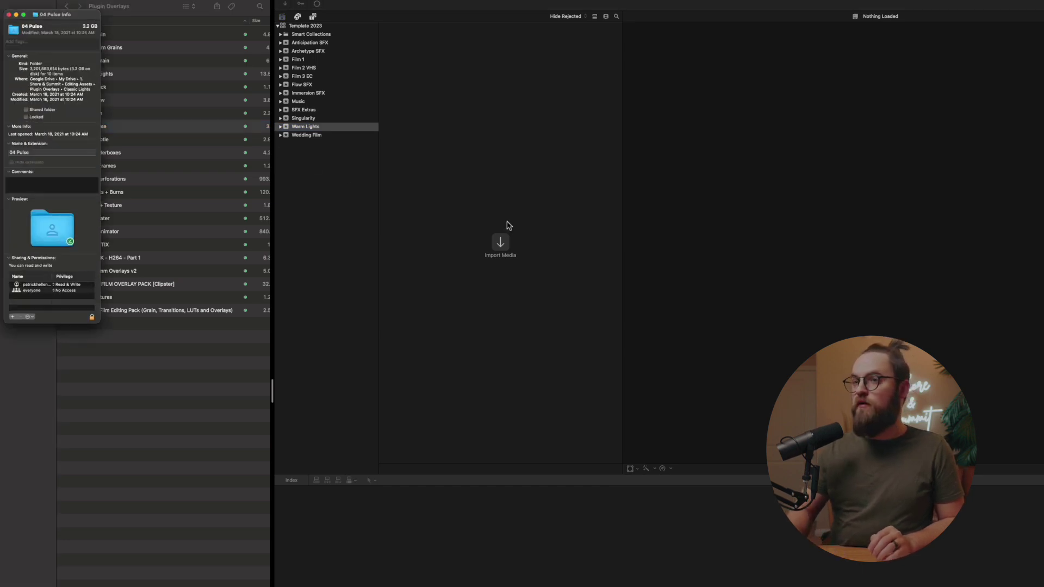
click(9, 16)
- Start a media import into Warm Lights and collapse the 8mm grain, 16mm Film Grains, 35mm Grain and Dirty Letterboxes folders
key(super+Tab)
key(super+i)
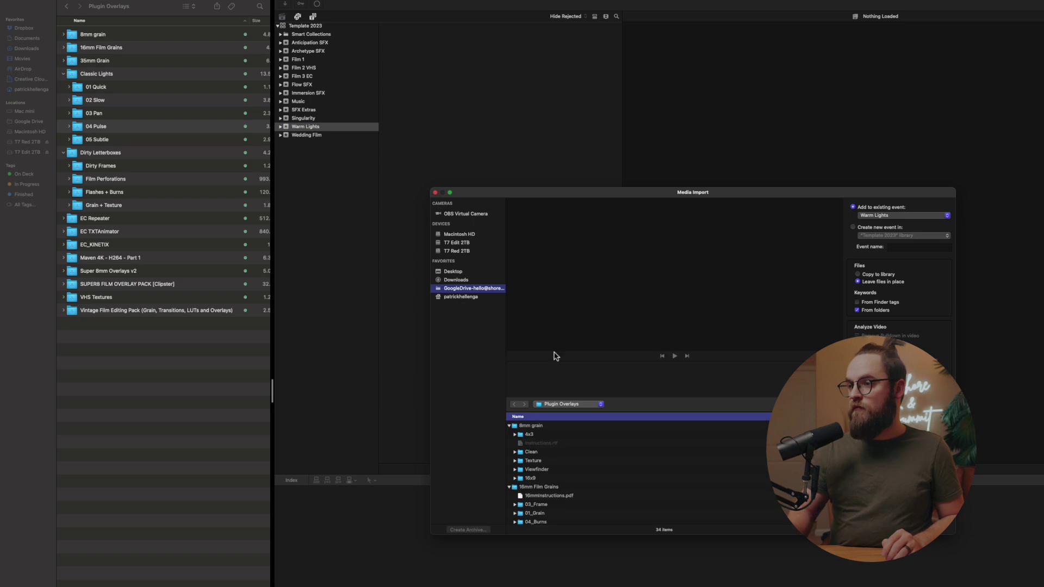
click(537, 427)
key(Left)
key(Down)
key(Left)
key(Down)
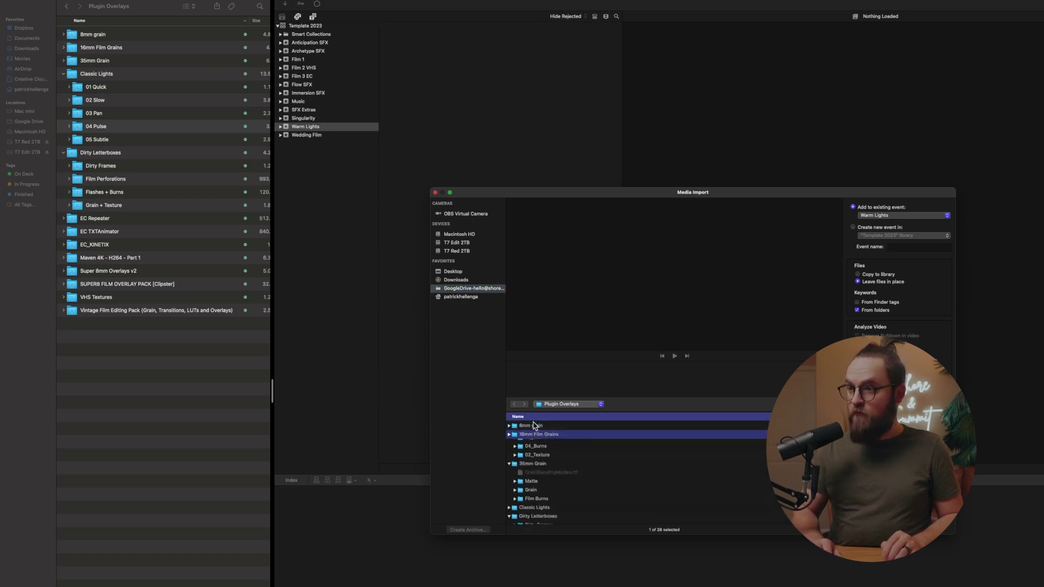
key(Left)
key(Down)
key(Down)
key(Left)
key(Up)
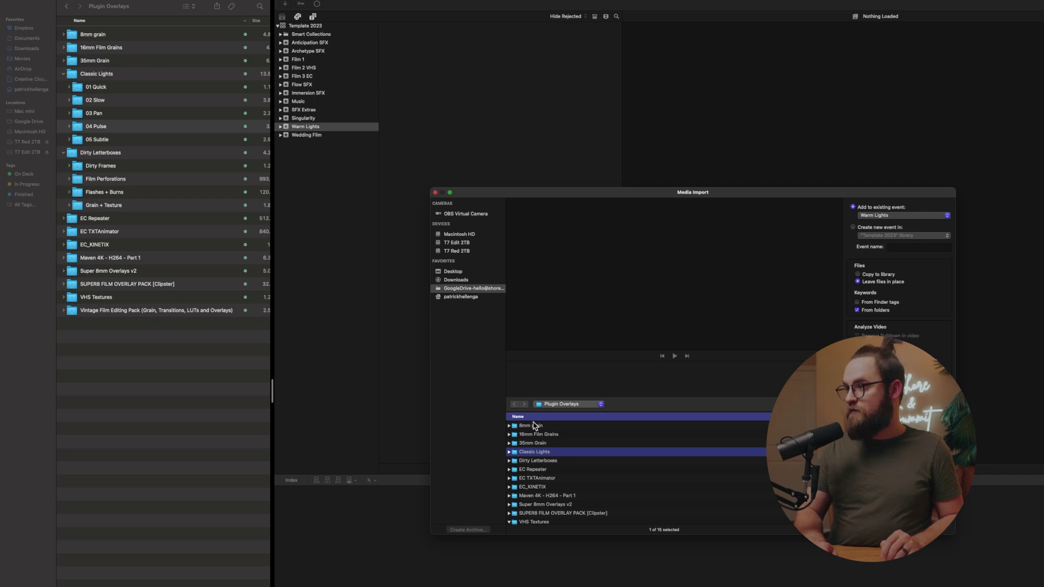
- Import the Classic Lights subfolders 01 Quick, 02 Slow, 03 Pan, 04 Pulse and 05 Subtle into the Warm Lights event
key(Right)
key(Down)
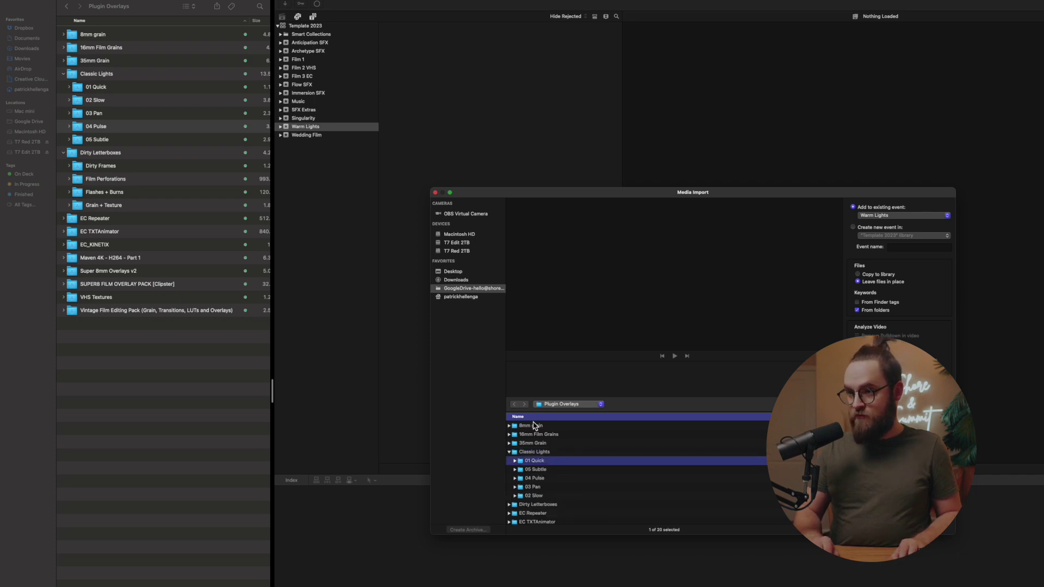
key(shift+Down)
key(shift+Down)
key(shift+Down)
key(shift+Down)
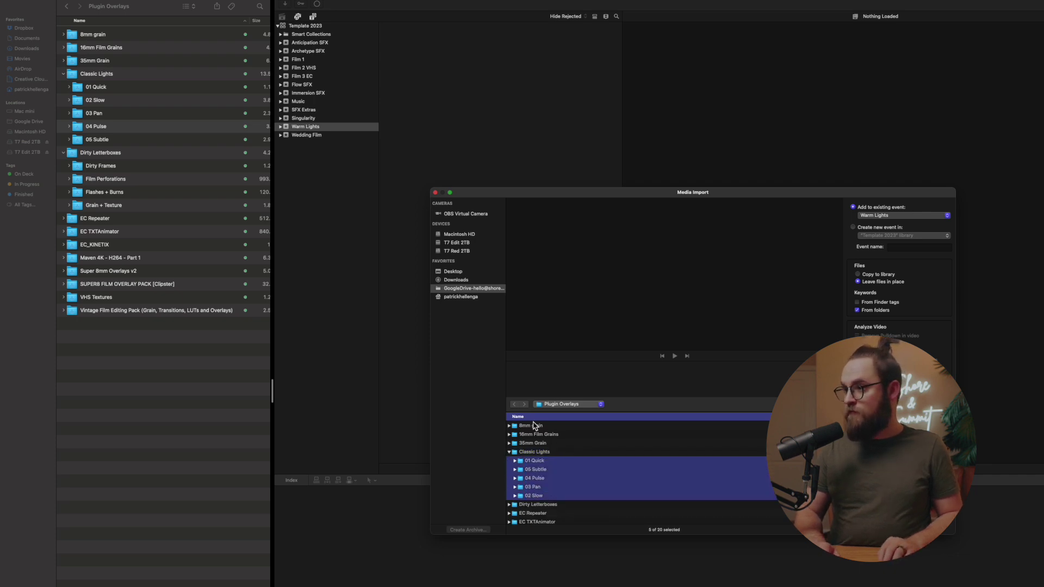
key(Return)
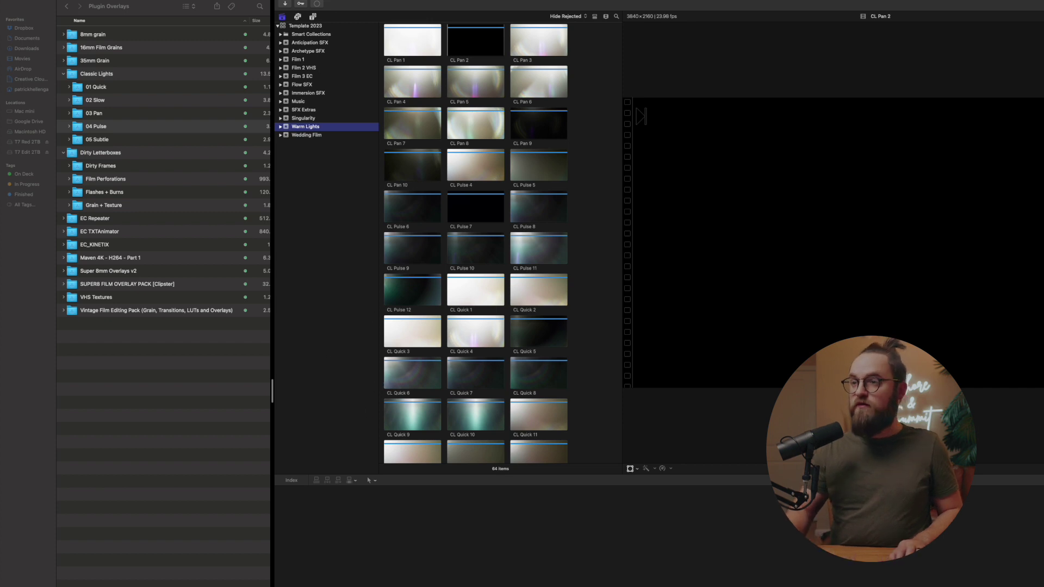
right_click(371, 318)
click(384, 325)
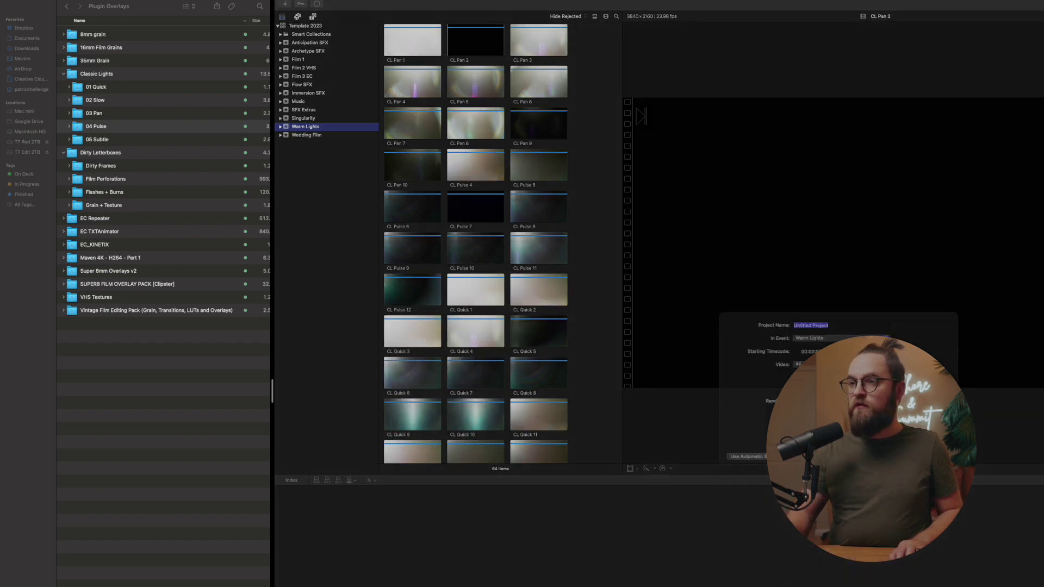
key(Escape)
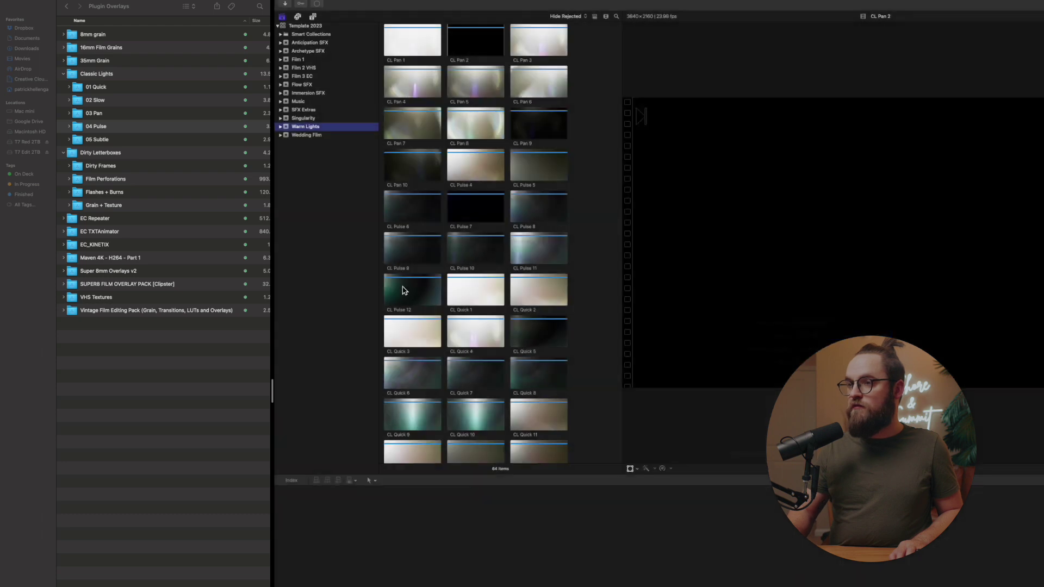
- Create a new event named Glass Lights in the Template 2023 library
right_click(361, 267)
click(374, 274)
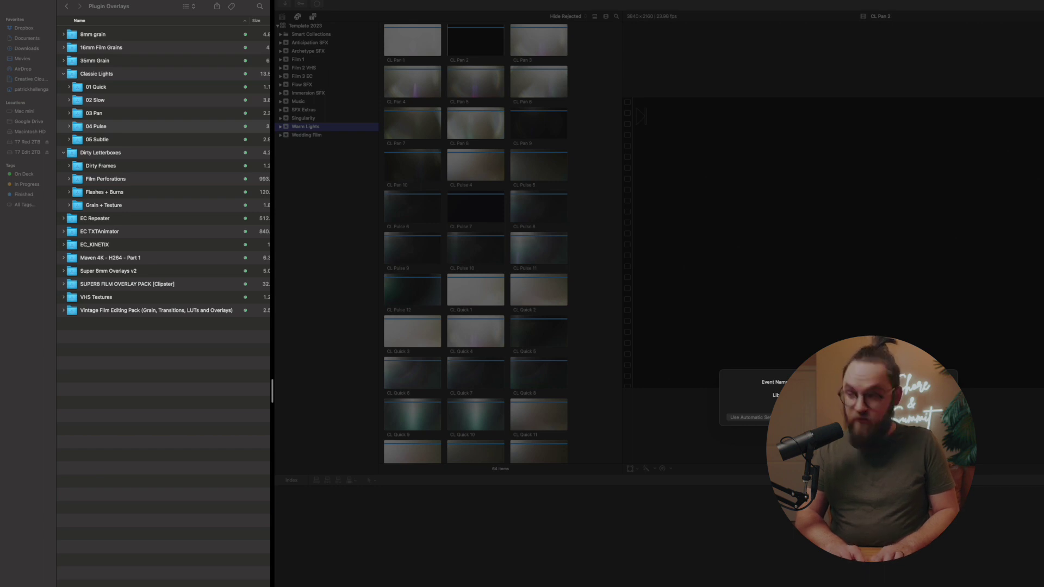
key(Return)
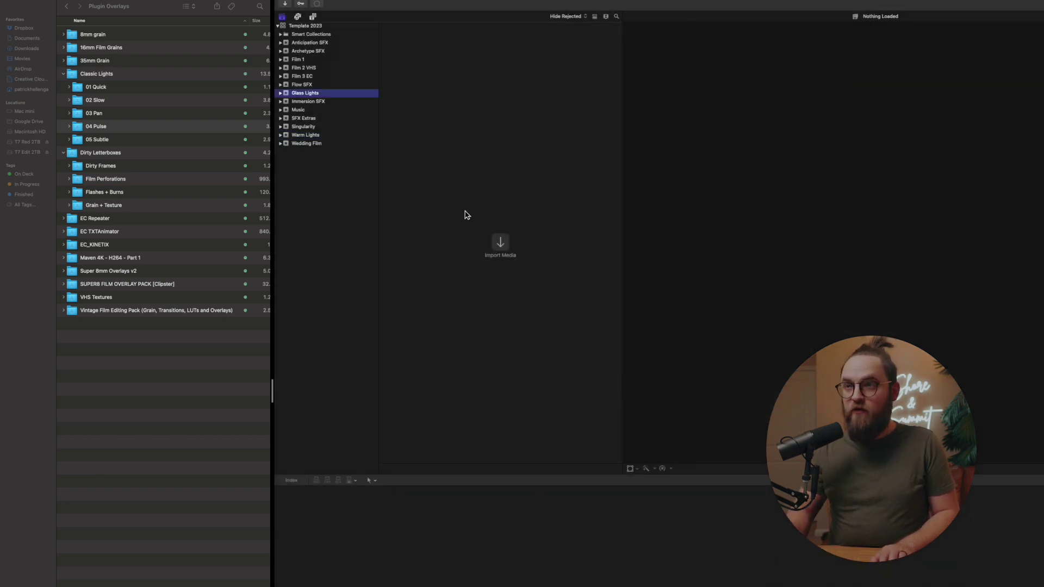
- Start a media import into the Glass Lights event and open the Maven 4K - H264 - Part 1 folder
key(super+i)
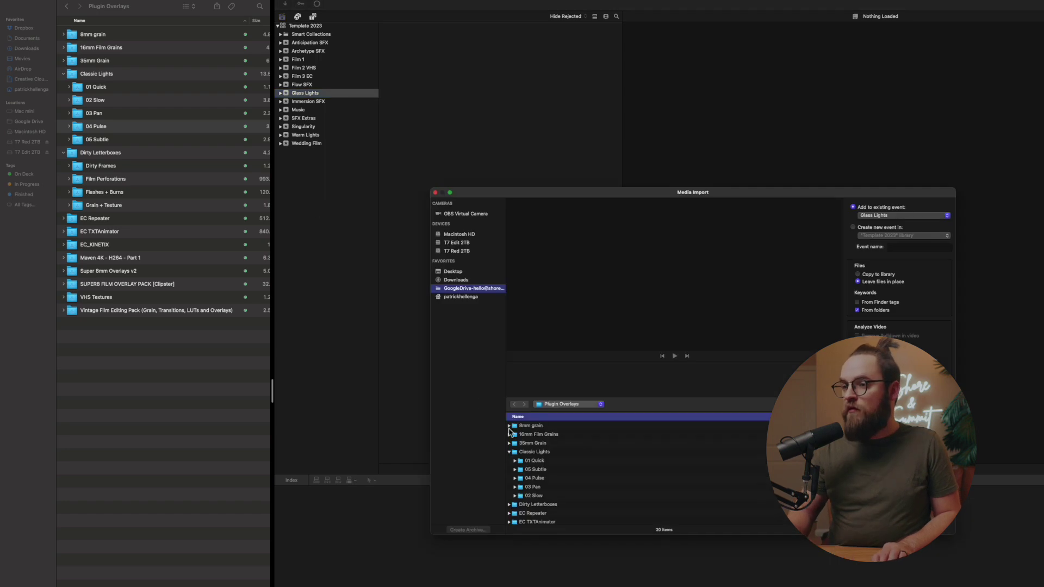
scroll(540, 460, down, 5)
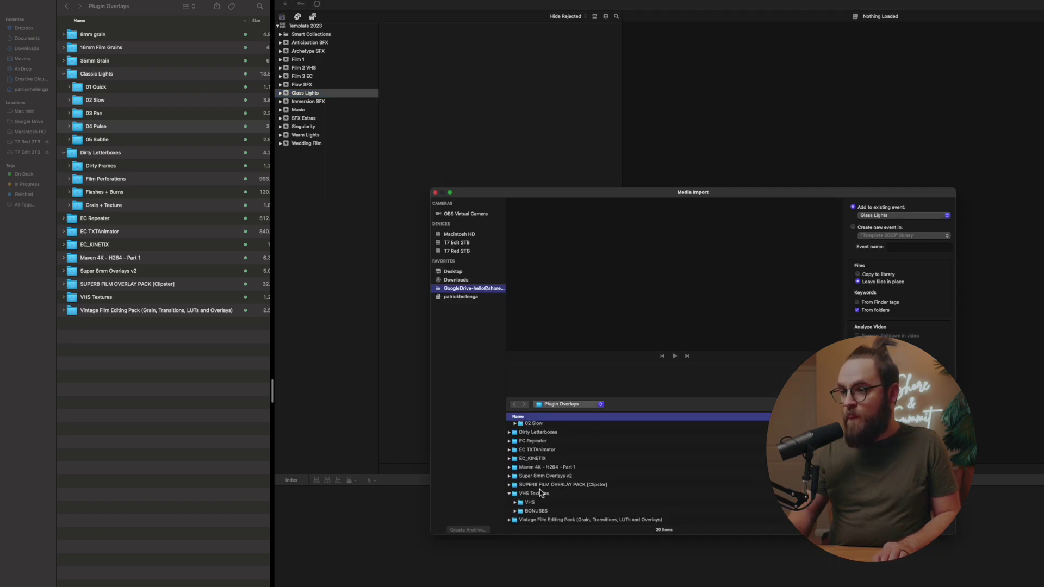
double_click(539, 468)
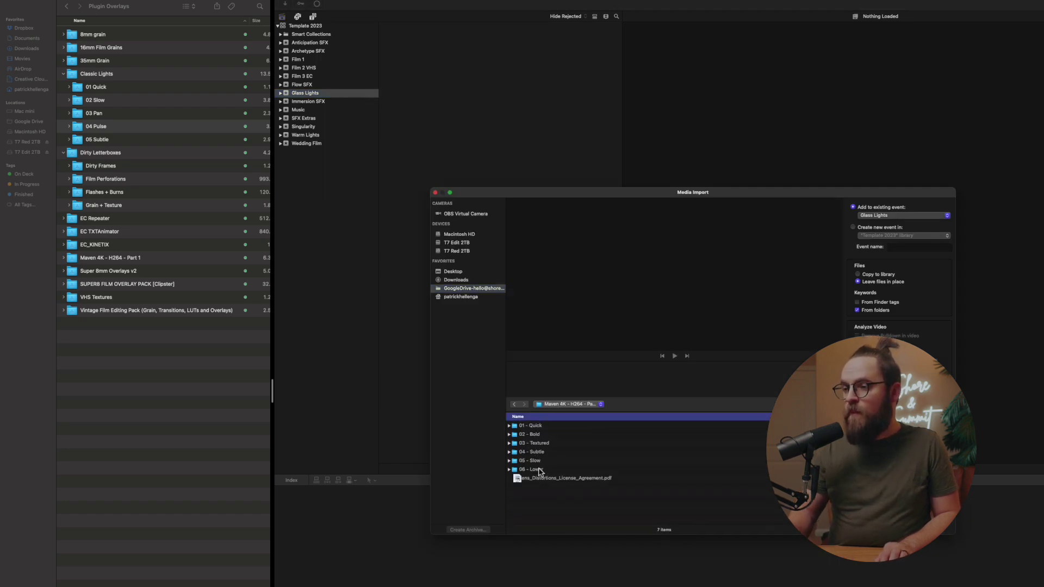
- Preview the clip Quick 14.mov inside the 01 - Quick subfolder, and collapse that subfolder again
click(534, 428)
key(Right)
key(Down)
key(space)
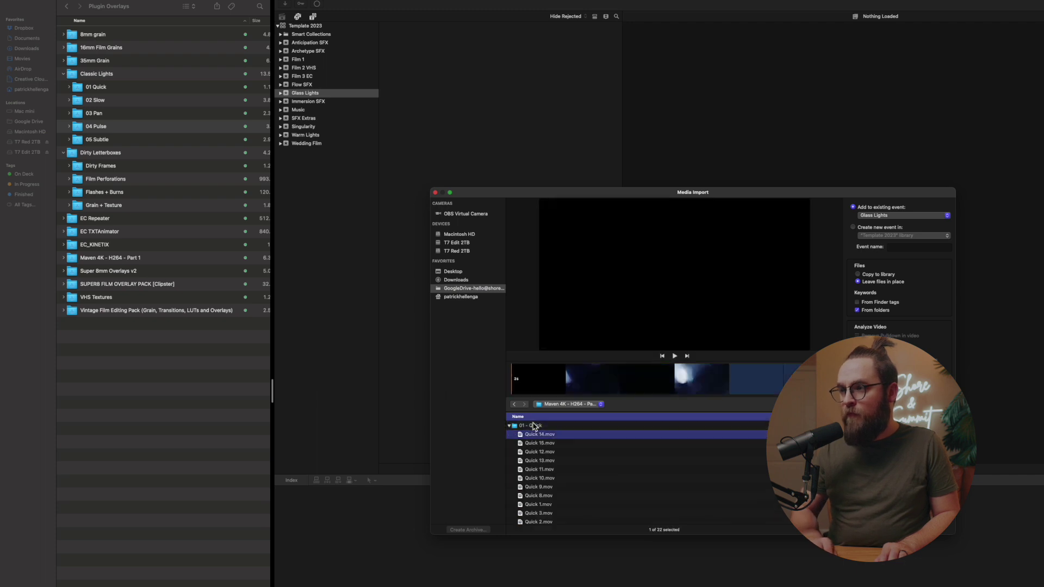
key(space)
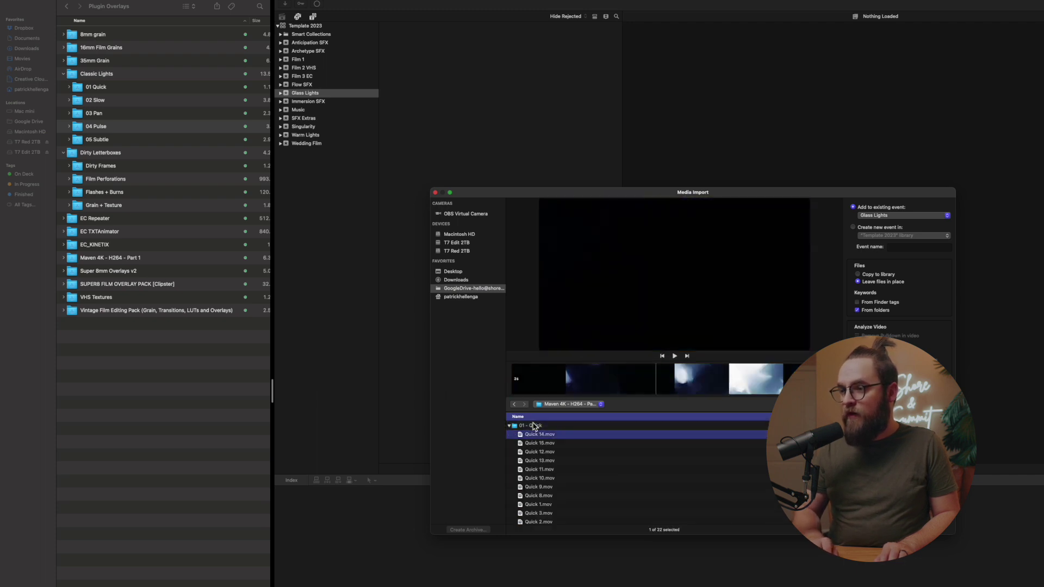
key(Up)
key(Left)
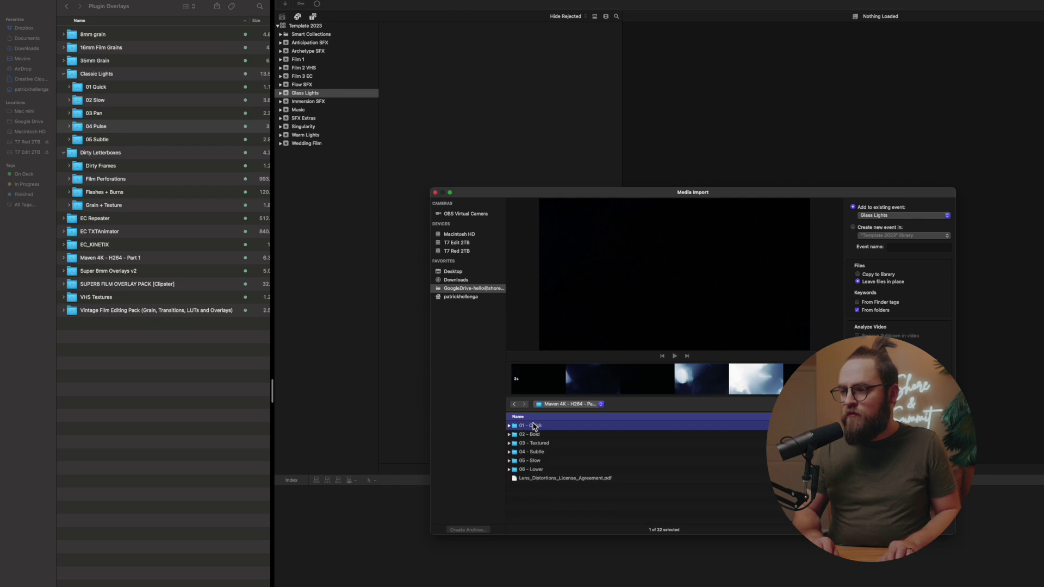
- Import the six Maven subfolders 01 - Quick, 02 - Bold, 03 - Textured, 04 - Subtle, 05 - Slow and 06 - Lower into Glass Lights
key(shift+Down)
key(shift+Down)
key(shift+Down)
key(shift+Down)
key(shift+Down)
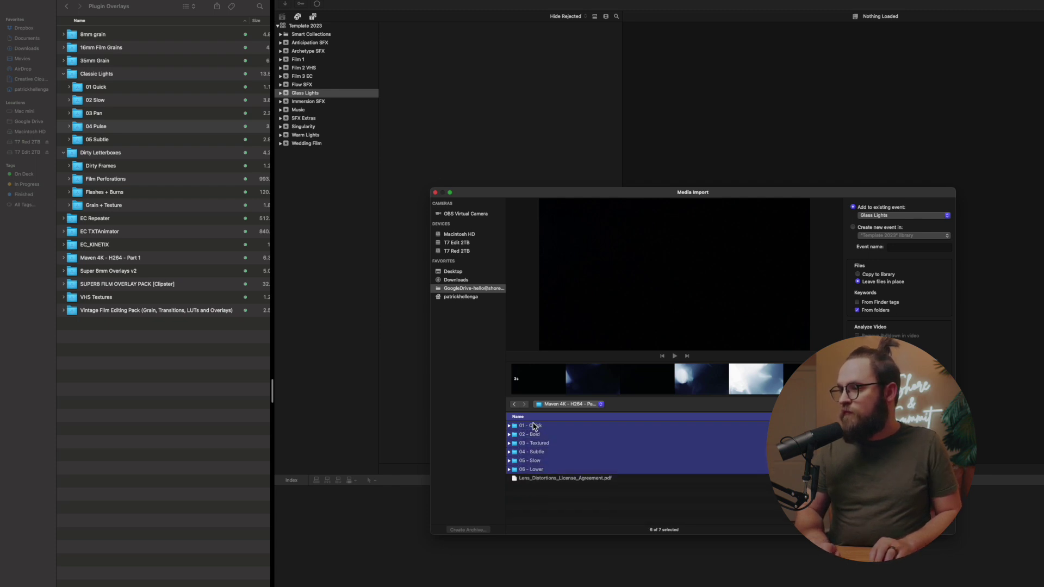
key(Return)
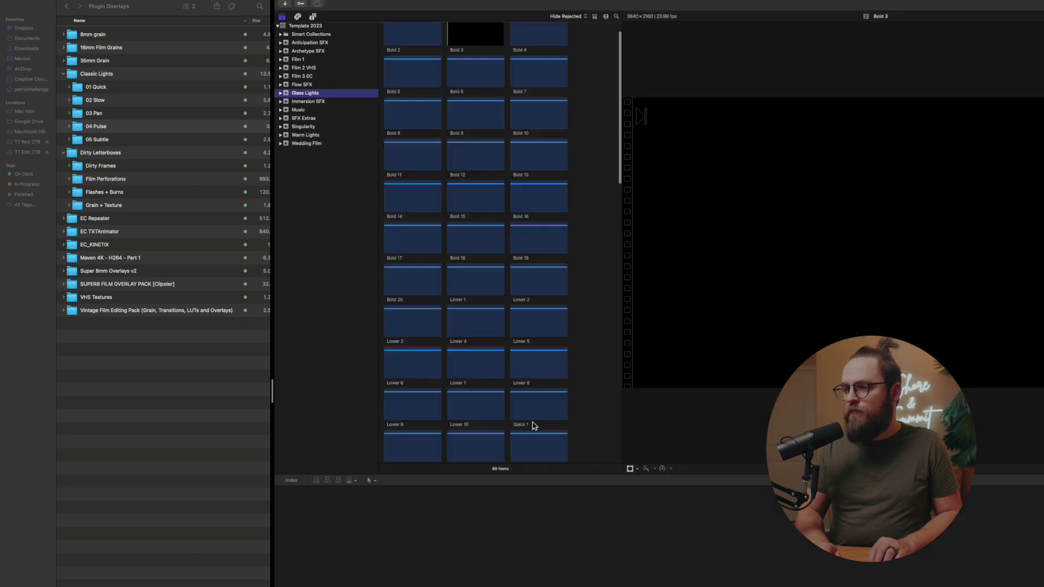
- Expand the Glass Lights event to check its keyword collections, and collapse it again
click(280, 93)
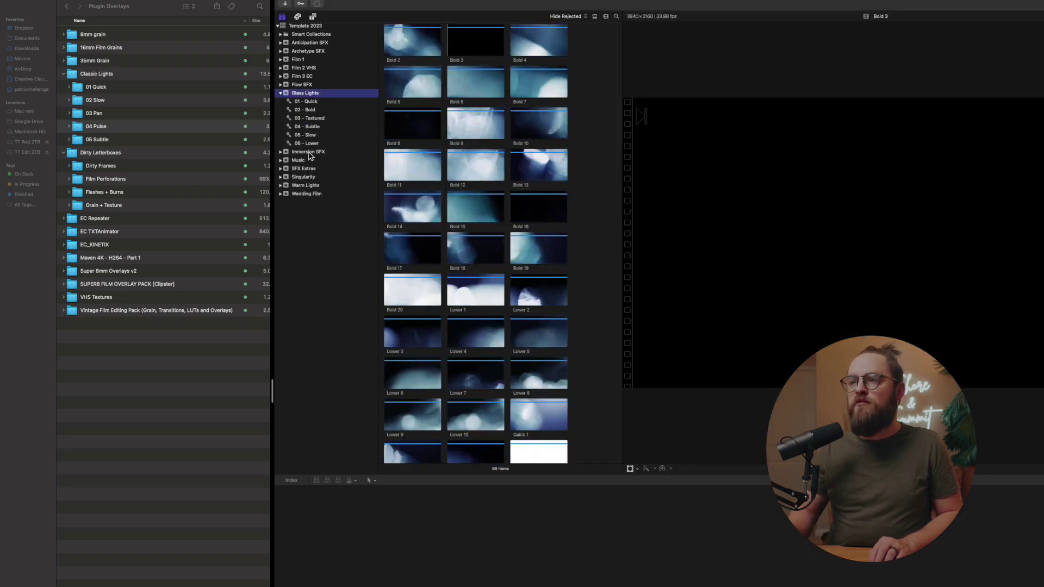
click(457, 160)
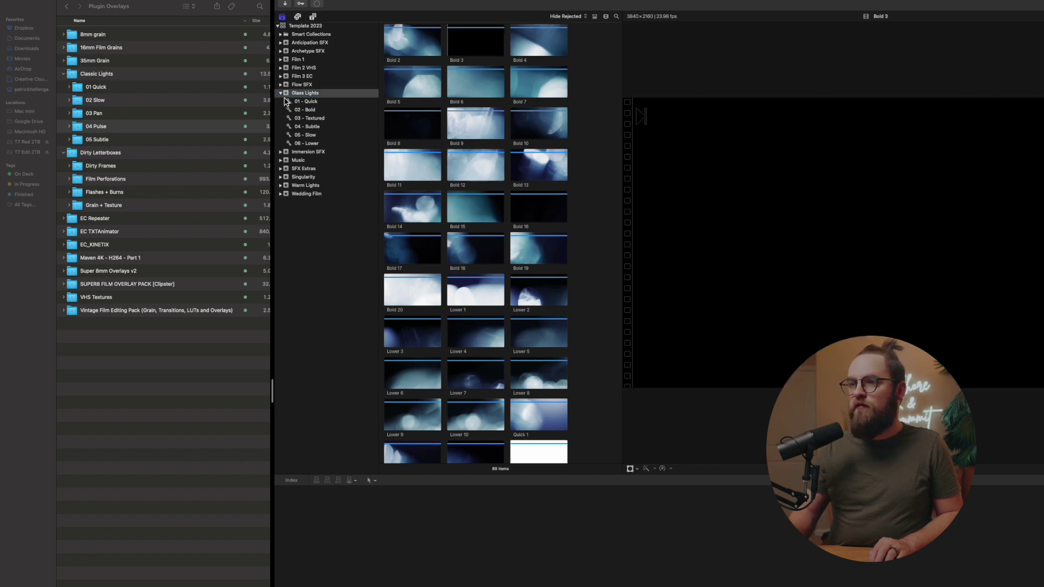
click(280, 94)
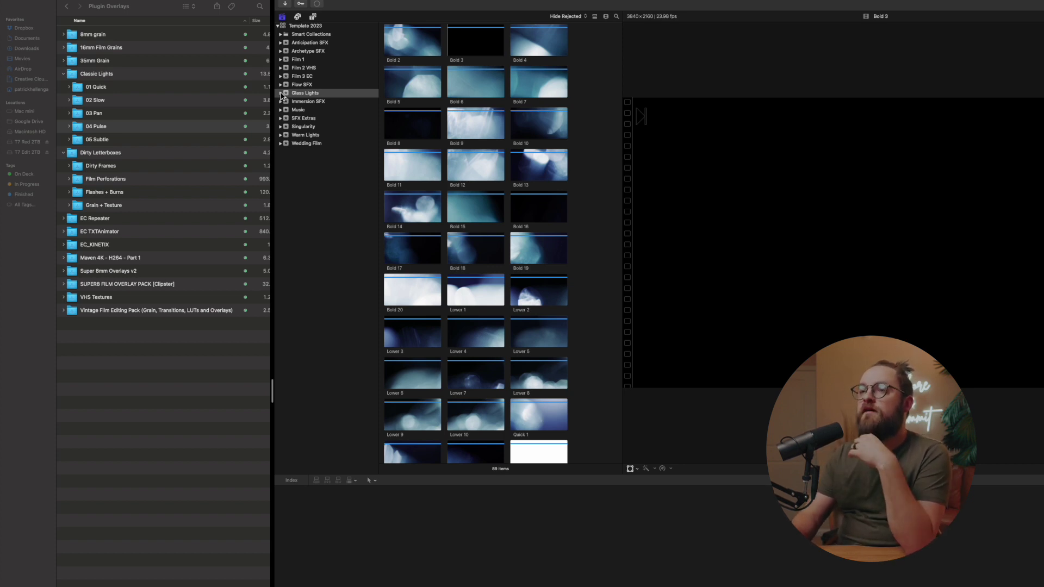
- Leave the split view with Finder so Final Cut Pro fills the screen, and select the Wedding Film event
mouse_move(5, 3)
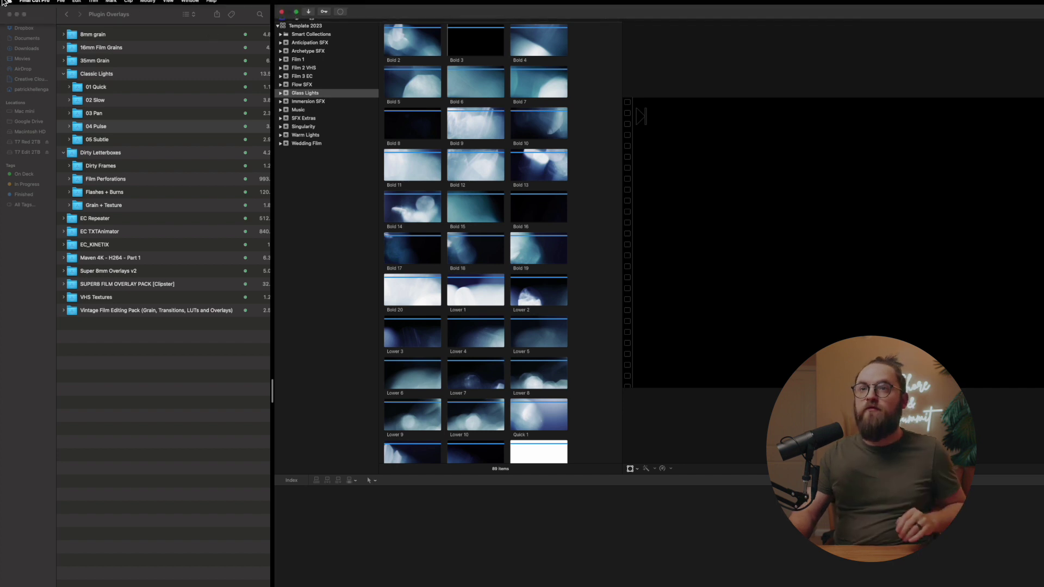
click(9, 15)
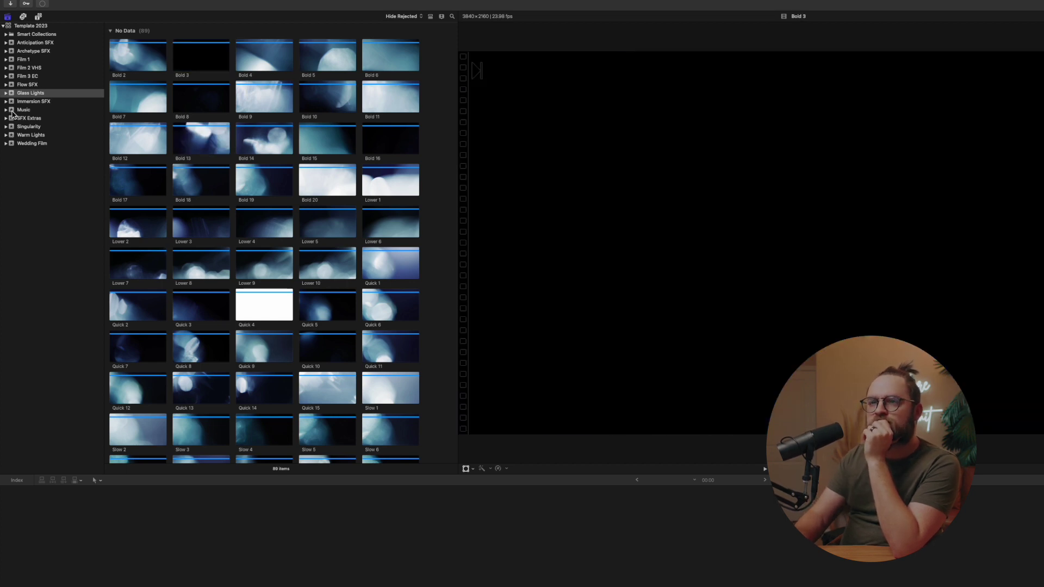
click(27, 144)
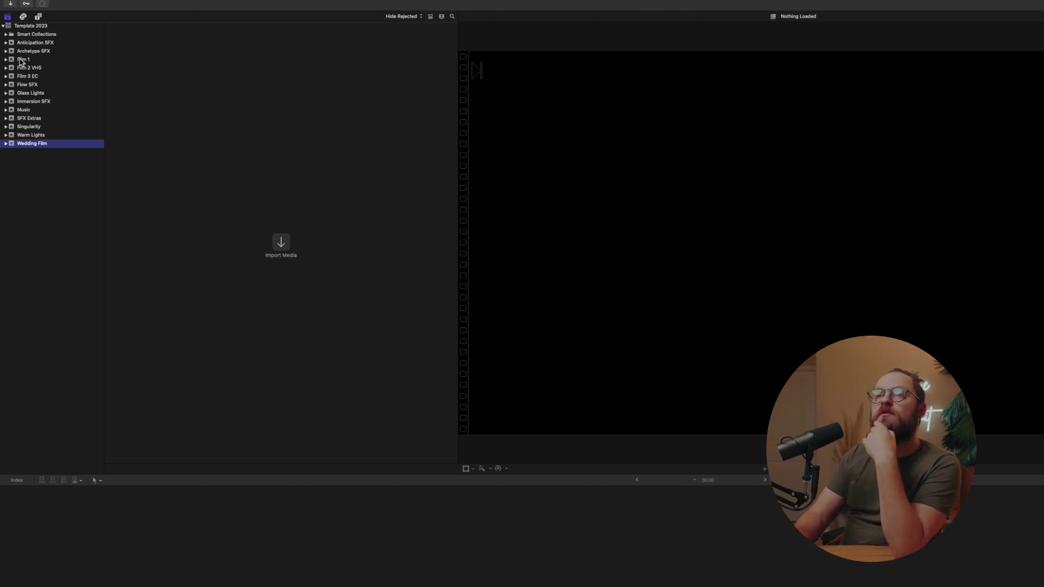
- Rename the Music event as 1. Music
click(27, 109)
click(25, 110)
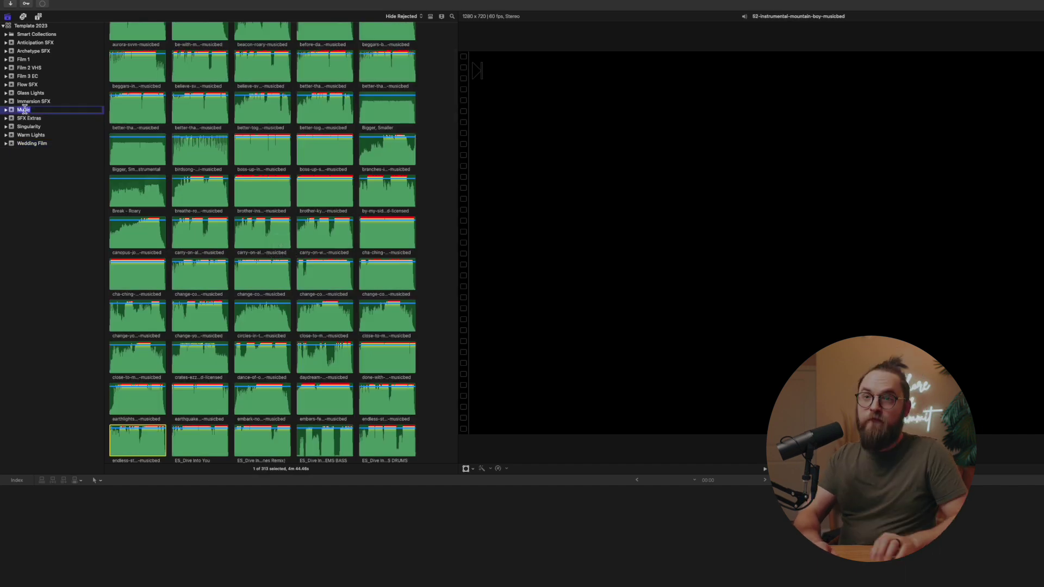
text(1. Music)
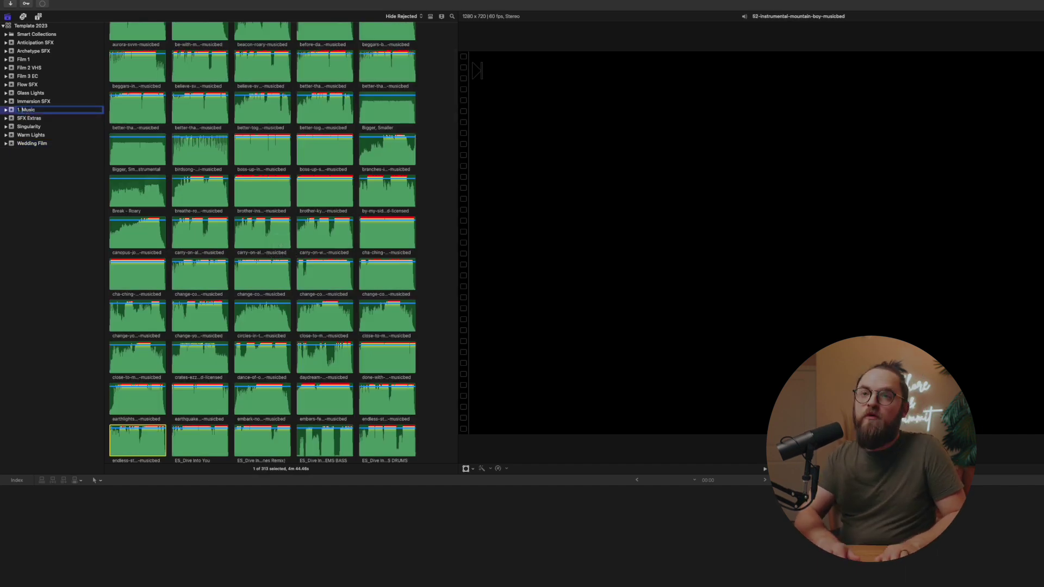
key(Return)
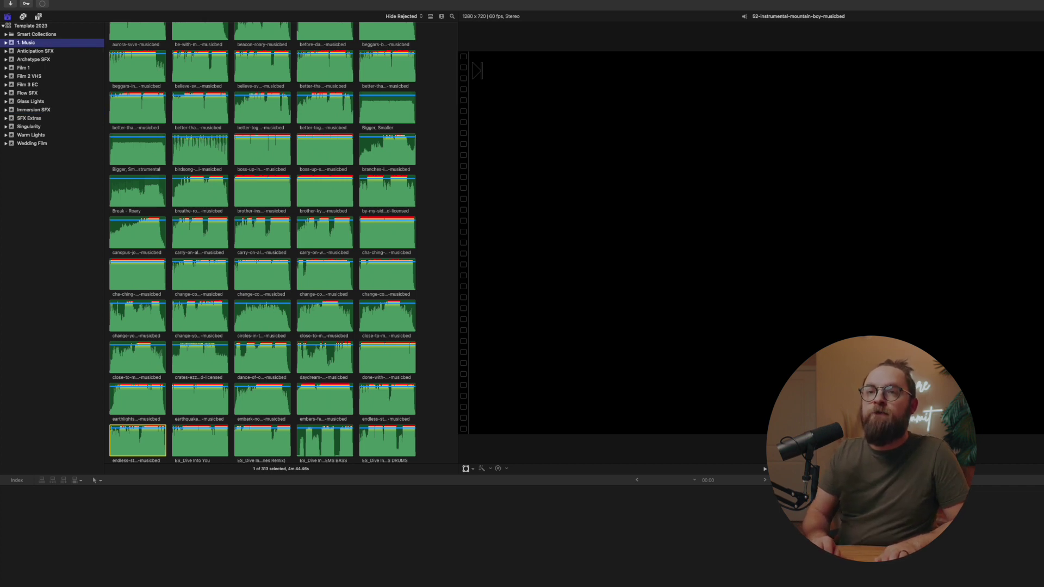
- Rename the Anticipation SFX event as 2. Anticipation SFX and the Archetype SFX event as 3. Archetype SFX
click(35, 51)
text(2.)
key(Tab)
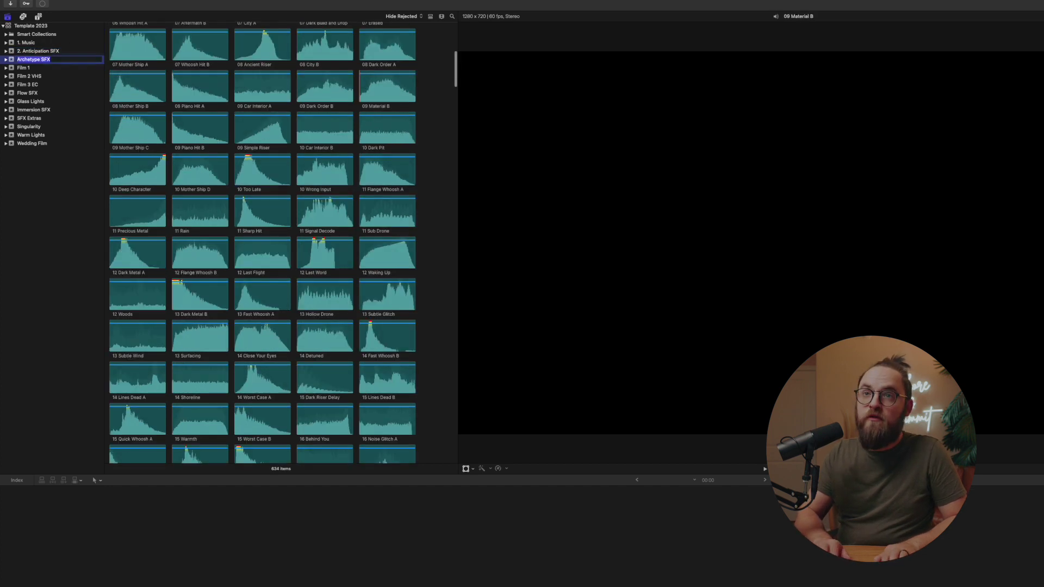
key(Left)
text(3.)
key(Return)
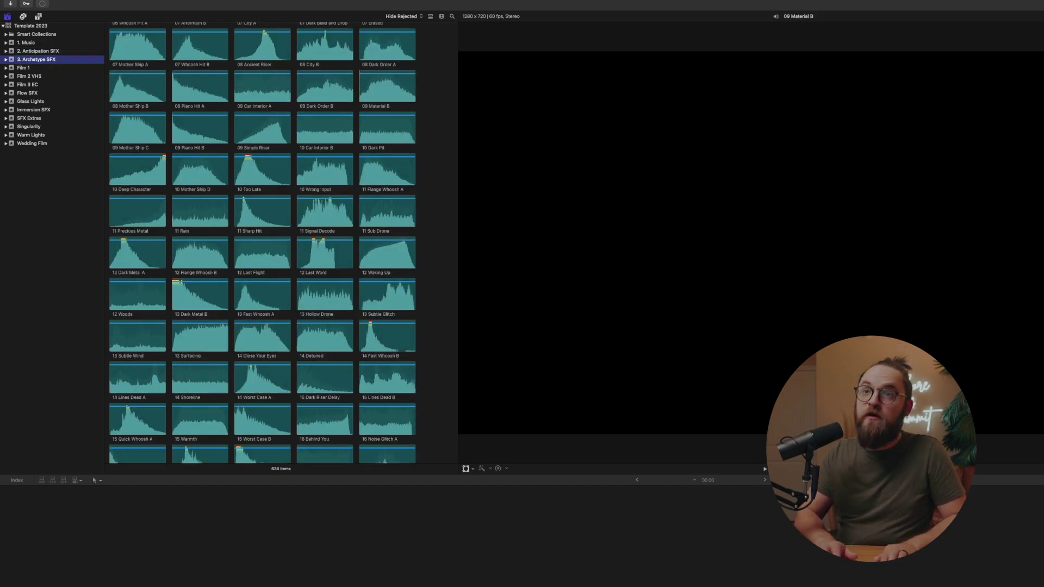
- Rename the Flow SFX event as "4. Flow SFX"
key(Down)
key(Down)
key(Down)
key(Down)
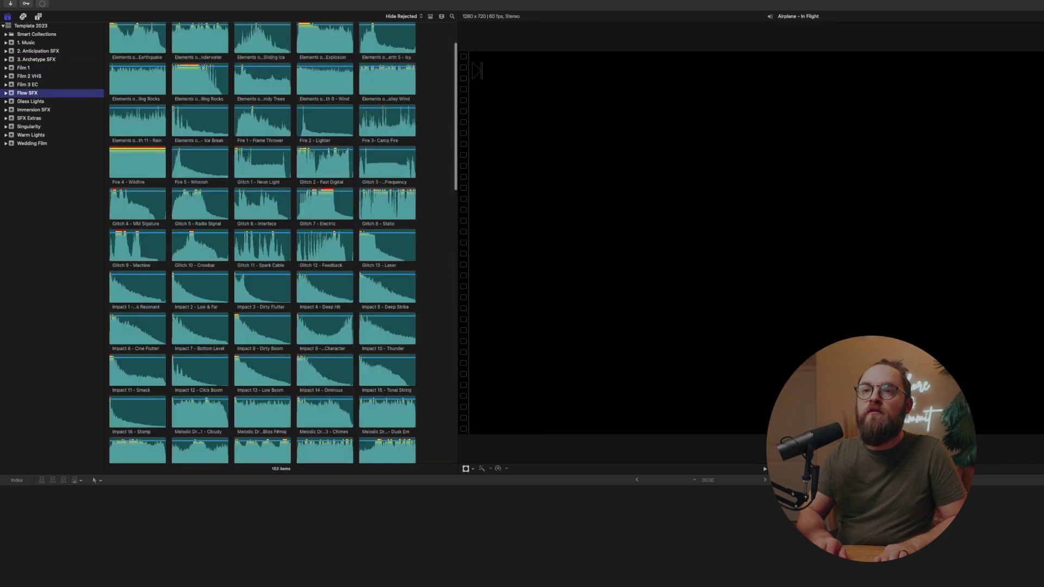
key(Return)
key(Left)
text(4.)
key(Return)
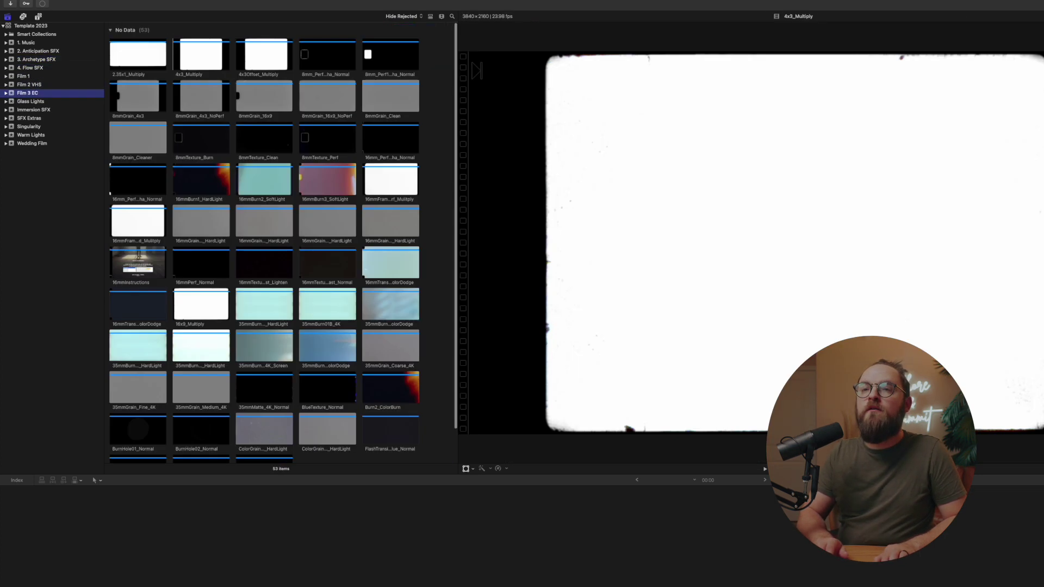
- Rename the Immersion SFX event as "5. Immersion SFX"
key(Down)
key(Down)
key(Return)
key(Left)
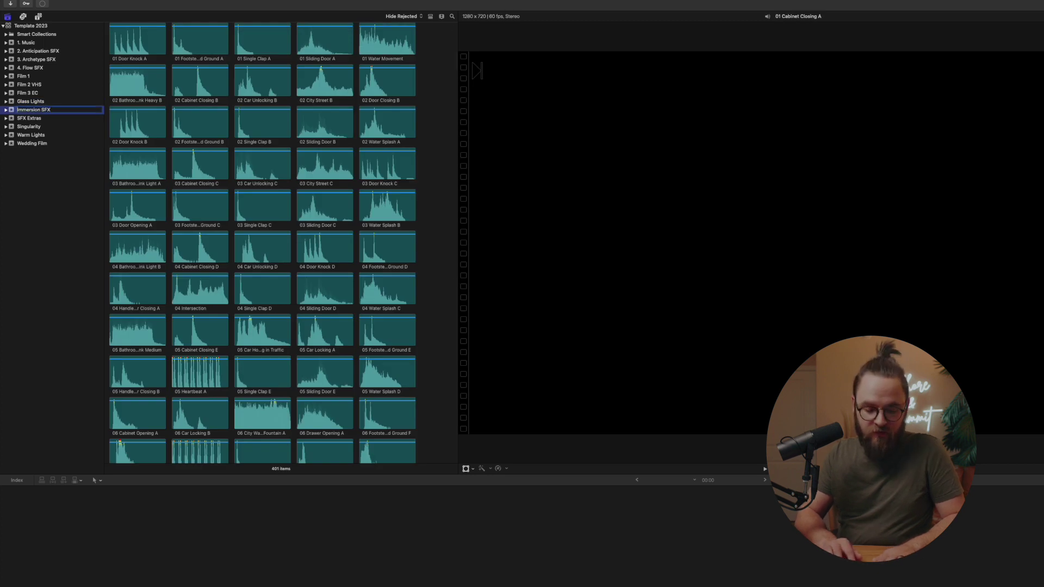
text(5.)
key(Return)
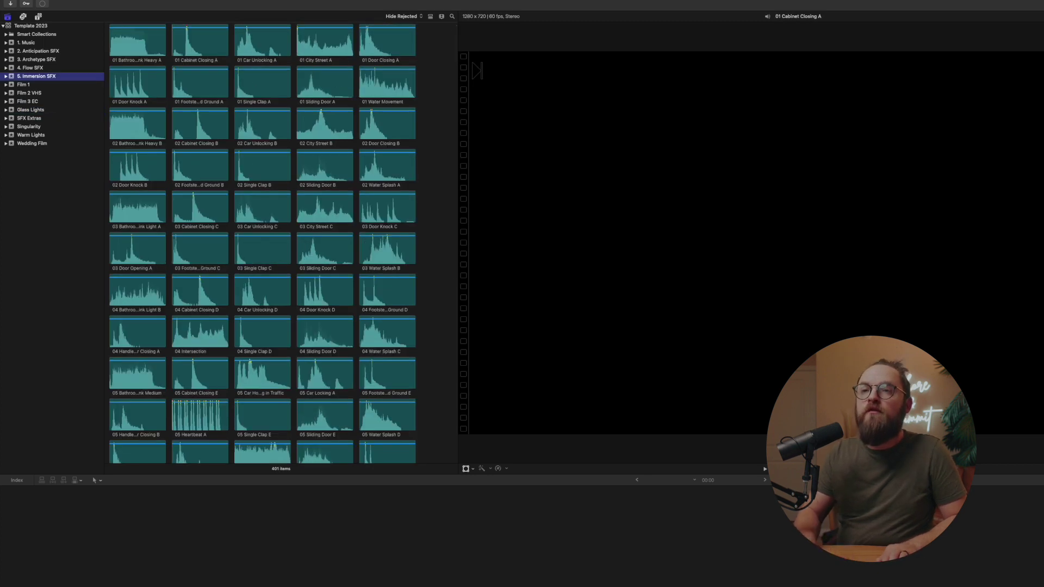
- Rename the Singularity event as "6. Singularity"
click(29, 128)
key(Return)
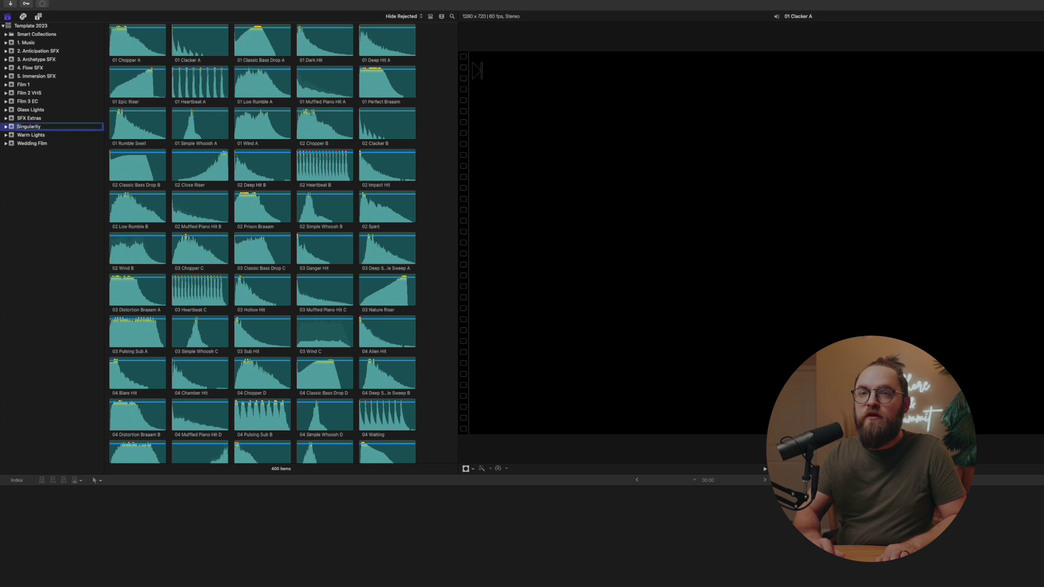
key(Left)
text(6.)
key(Return)
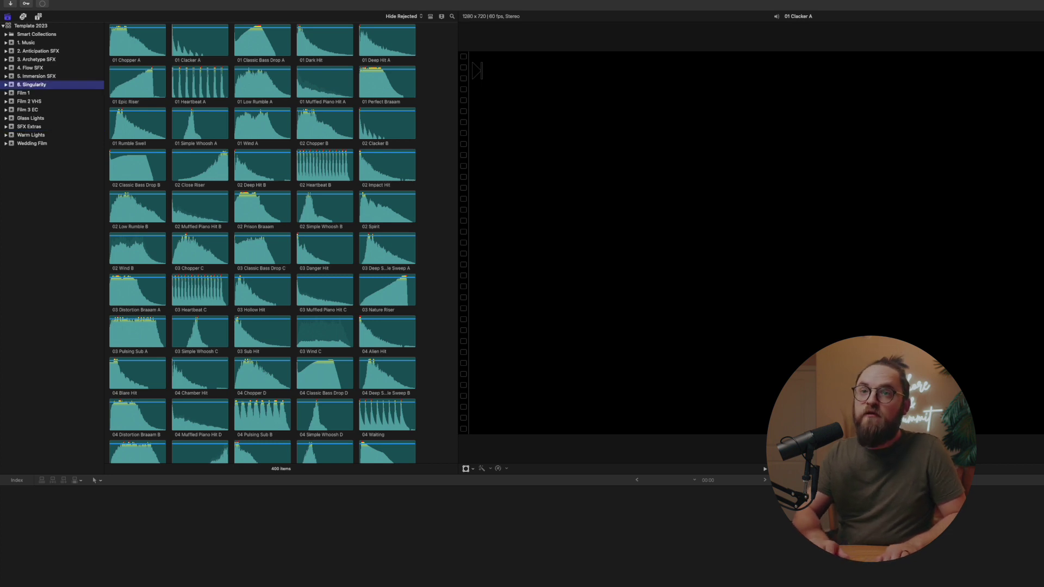
- Rename the SFX Extras event as "7. SFX Extras"
key(Down)
key(Down)
key(Down)
key(Down)
key(Down)
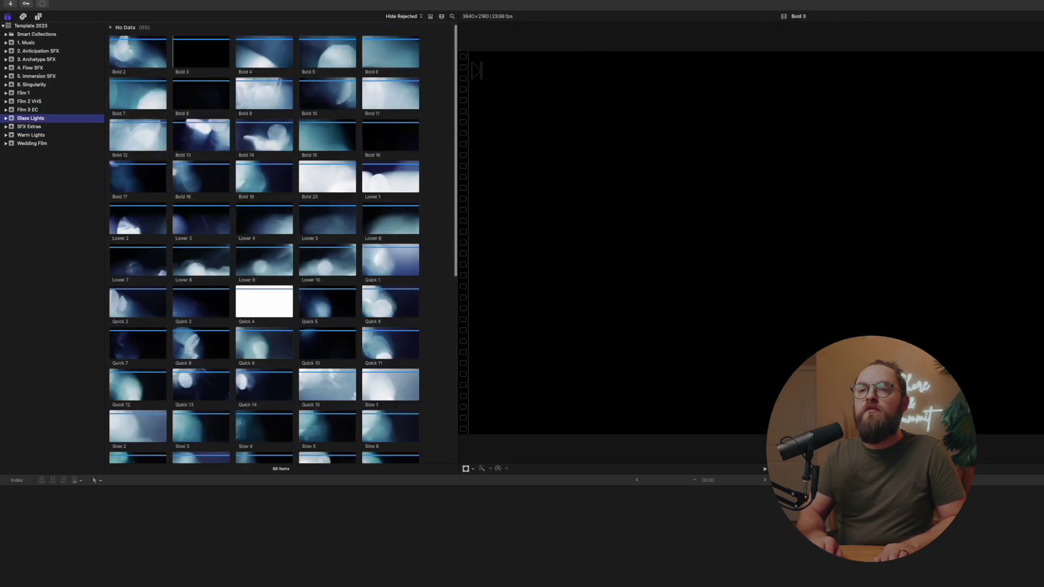
key(Return)
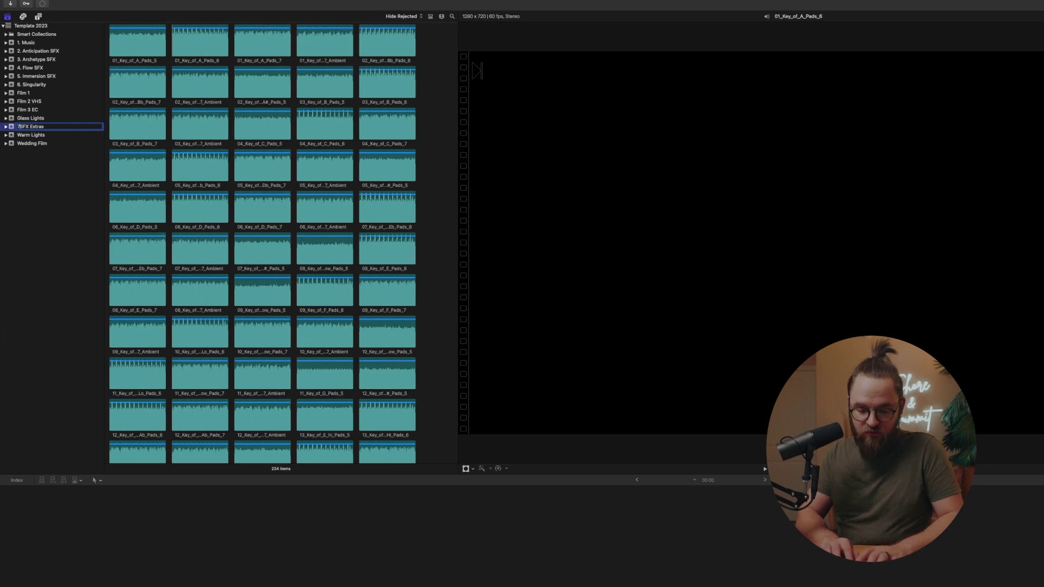
text(7.)
key(Return)
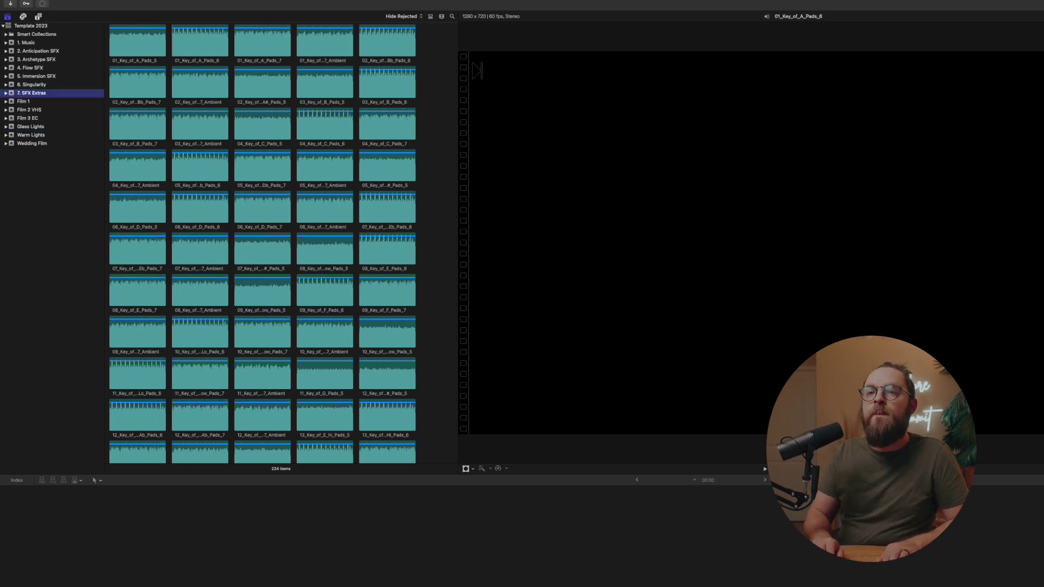
- Rename the Film 1 event as "8. Film 1"
key(Down)
key(Return)
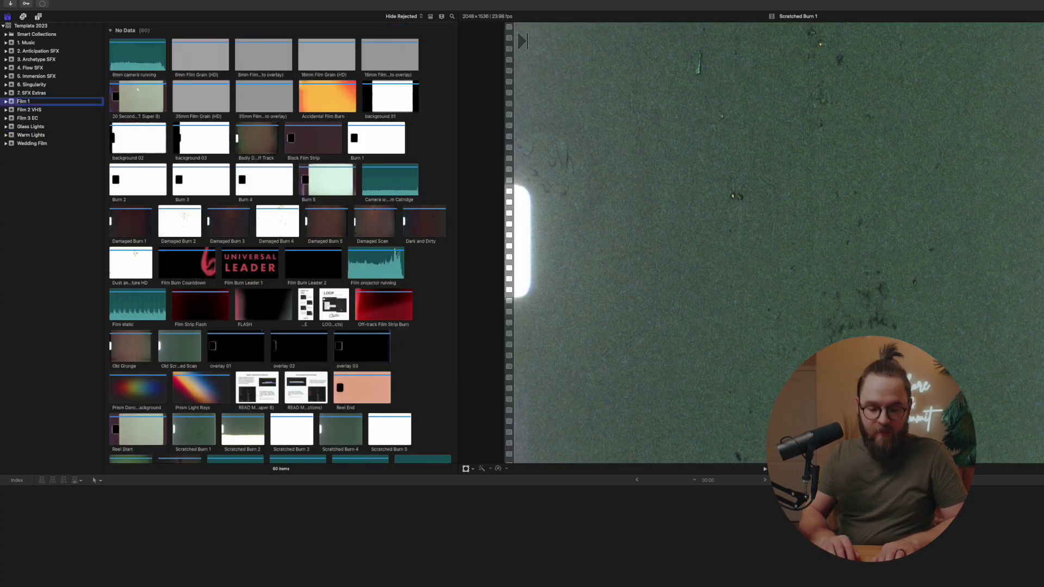
text(8.)
key(Return)
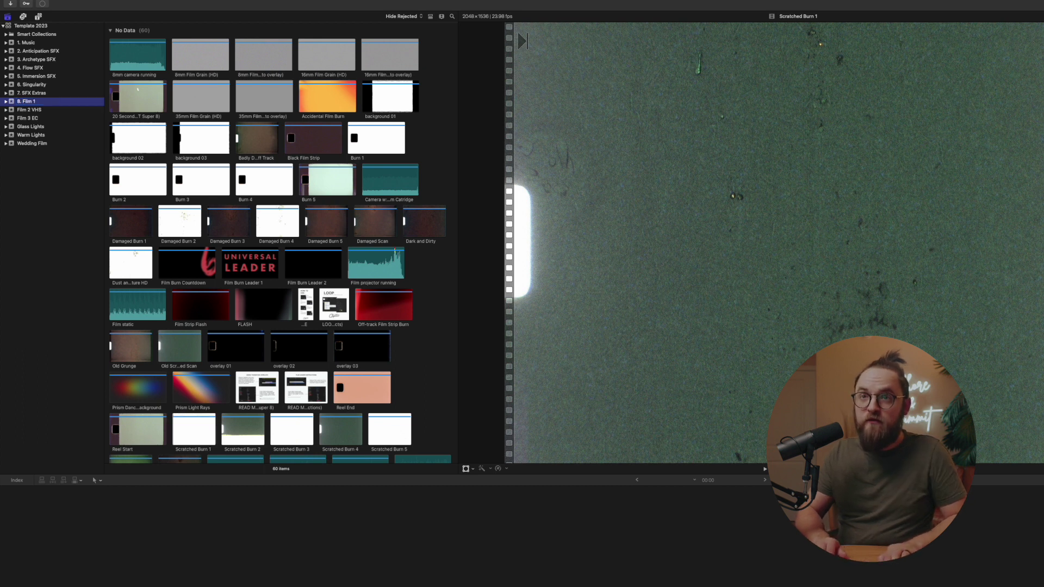
- Rename the Film 2 VHS event as "9. Film 2 VHS"
key(Down)
key(Return)
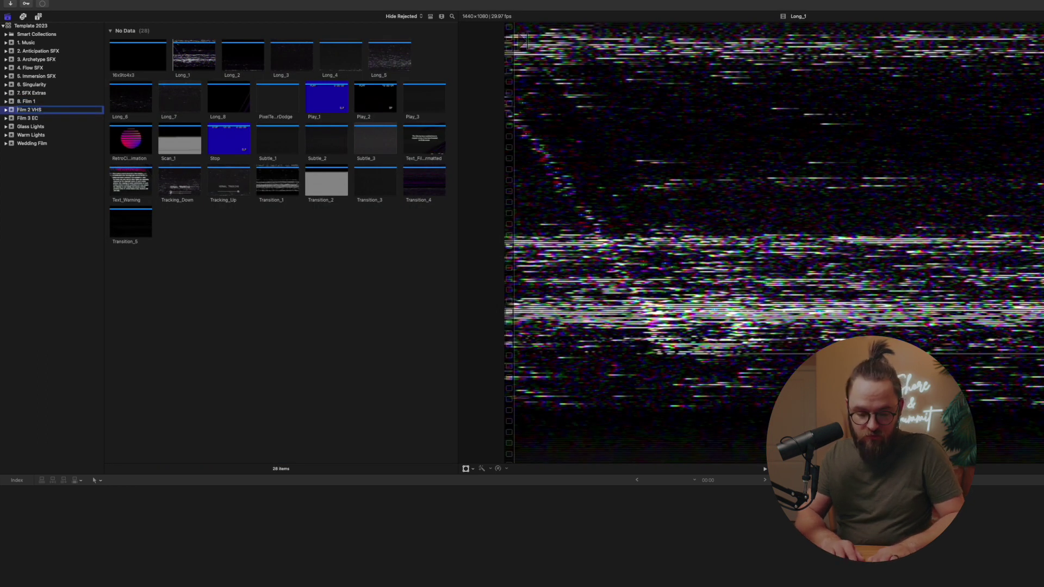
text(9.)
key(Return)
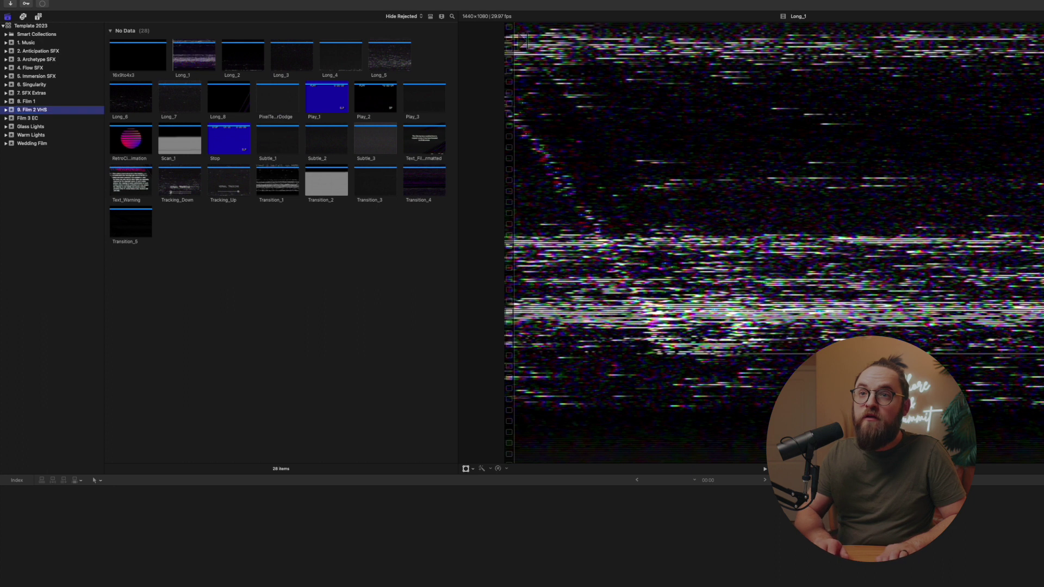
- Rename the Film 3 EC event as "10. Film 3 EC"
key(Down)
key(Return)
key(Left)
text(10.)
key(Return)
- Rename the Glass Lights event as "11. Glass Lights"
key(Down)
key(Return)
text(11)
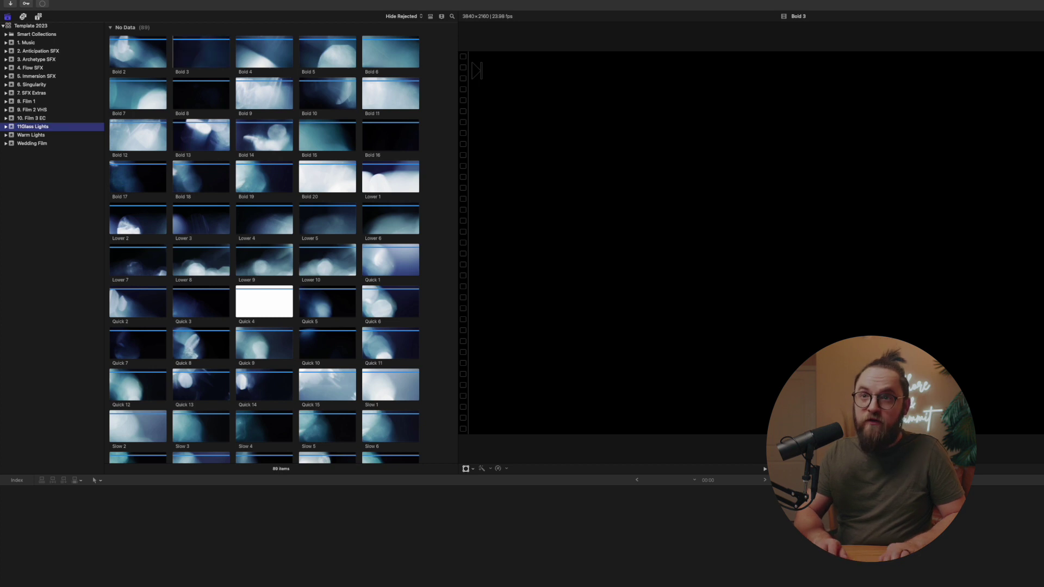
key(Return)
key(Left)
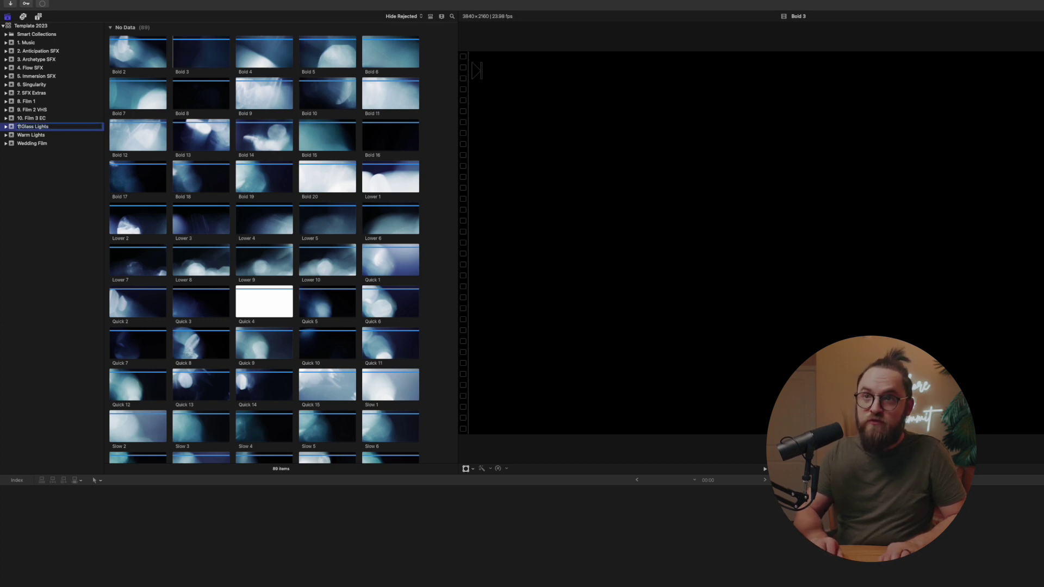
text(.)
key(Return)
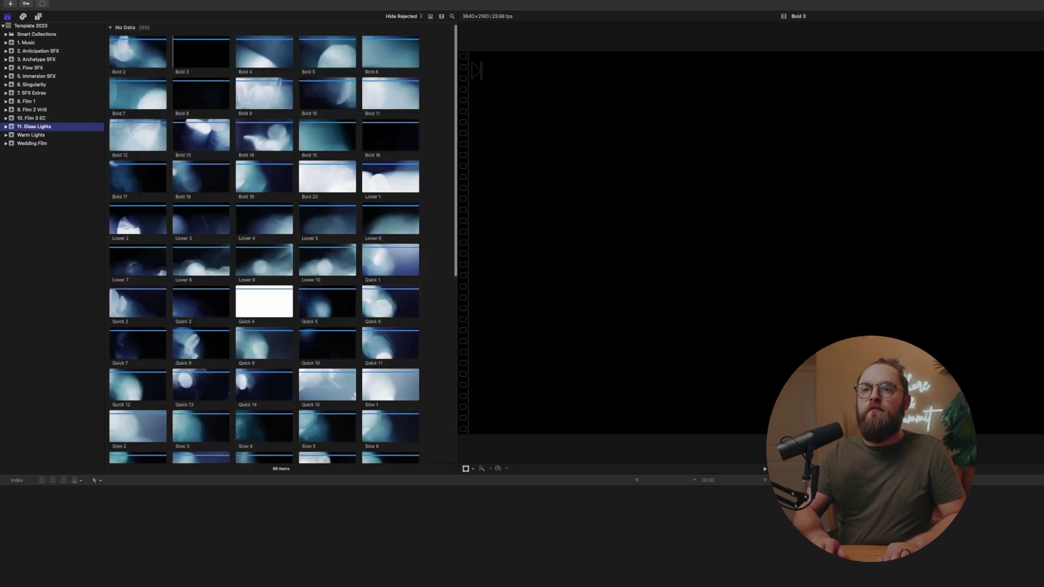
- Rename the Warm Lights event as "12. Warm Lights"
key(Down)
key(Return)
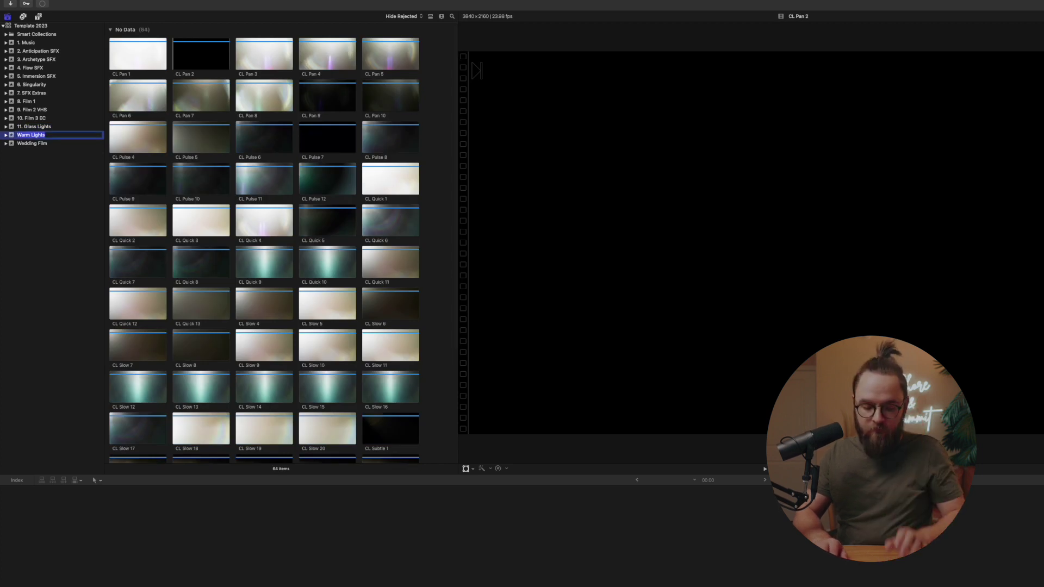
key(Left)
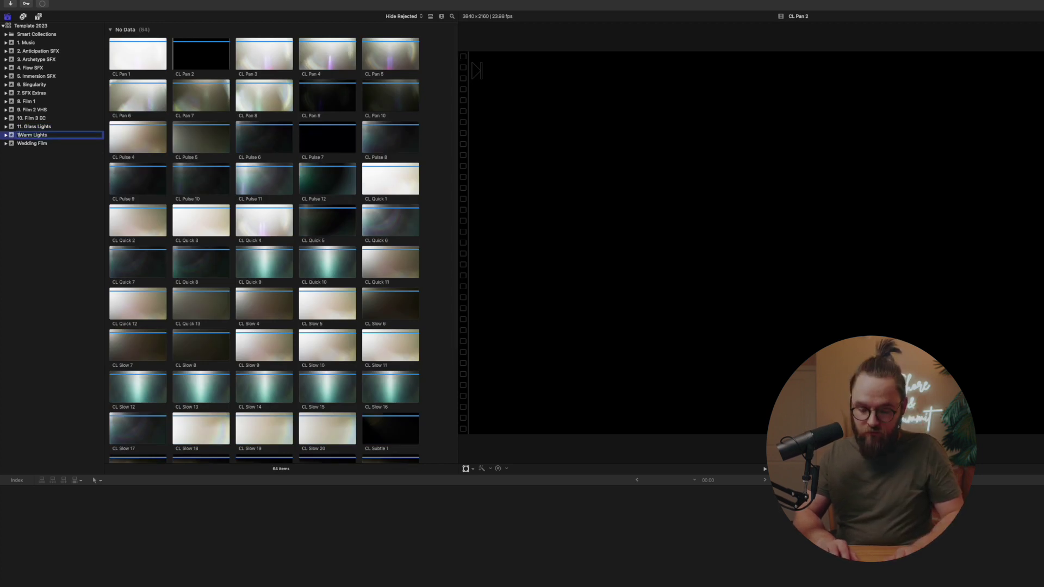
key(Return)
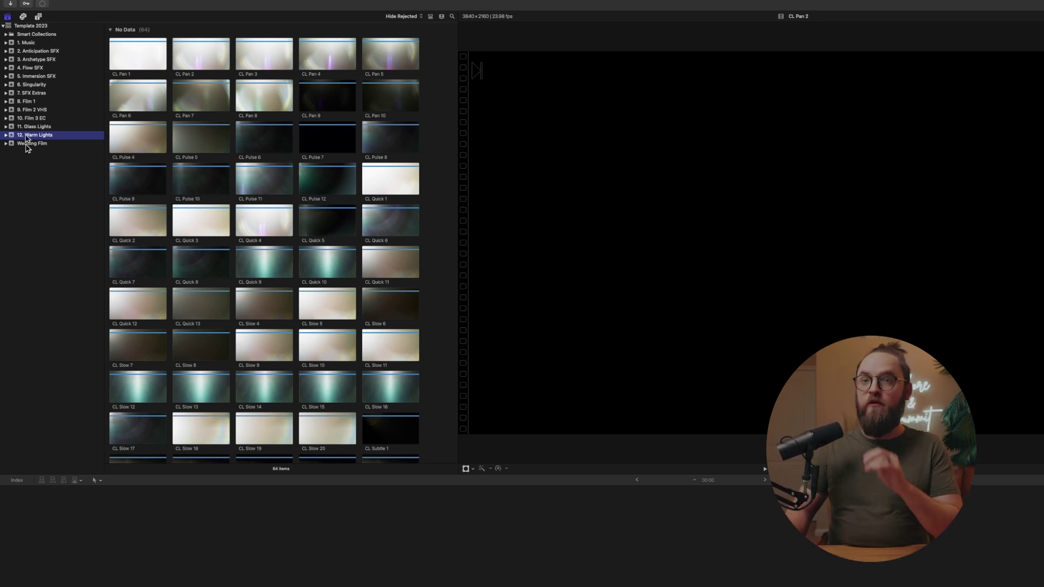
- Create a new event named "13. ASSETS" in the Template 2023 library
right_click(33, 211)
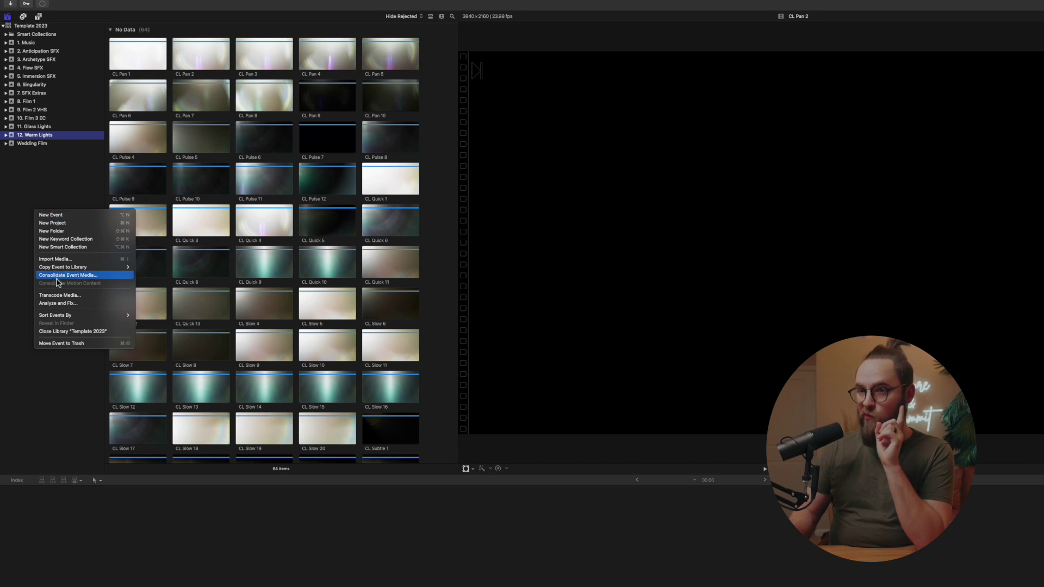
click(51, 214)
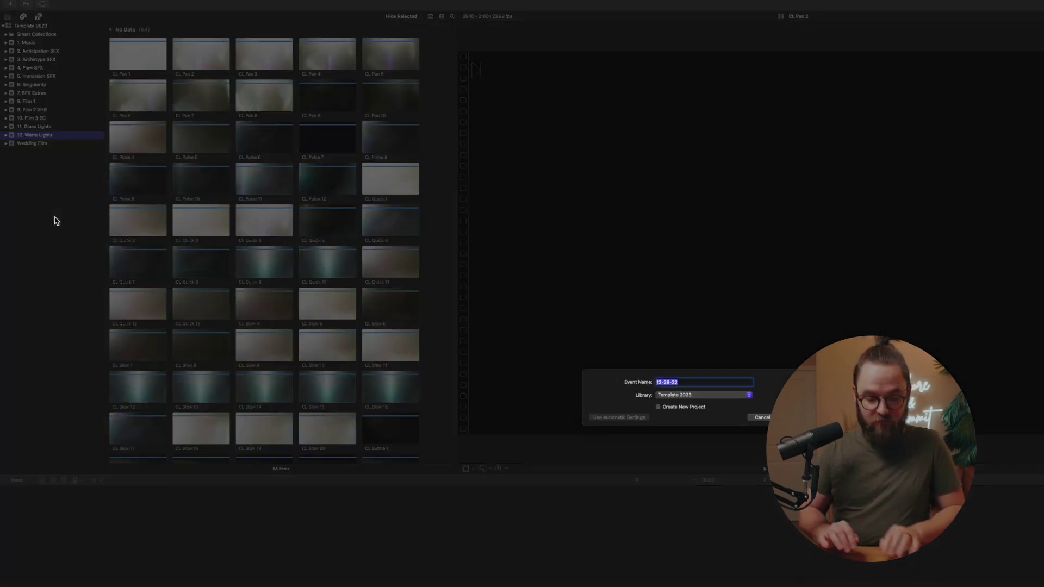
text(13.)
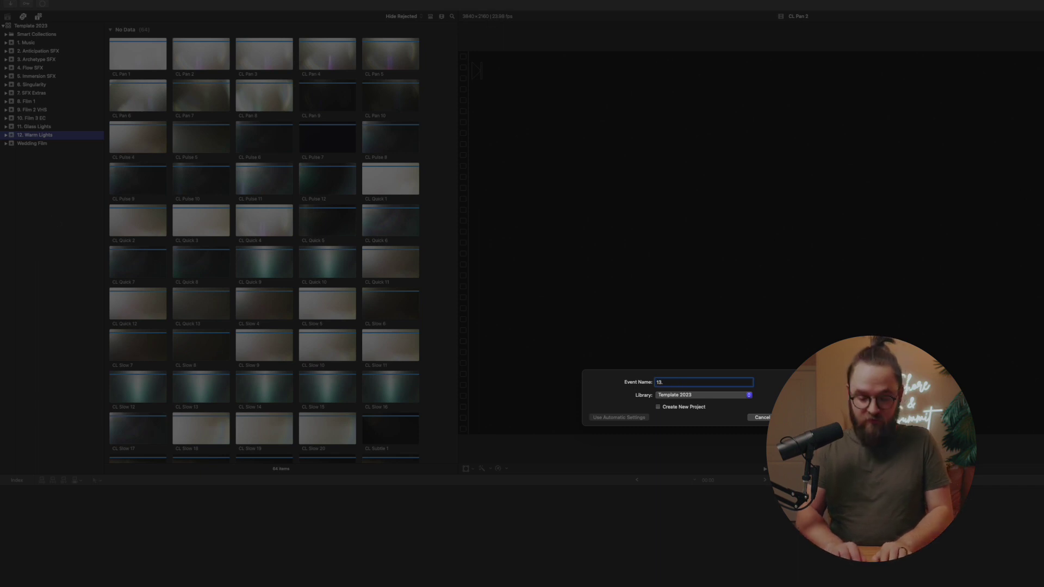
text( ASSETS)
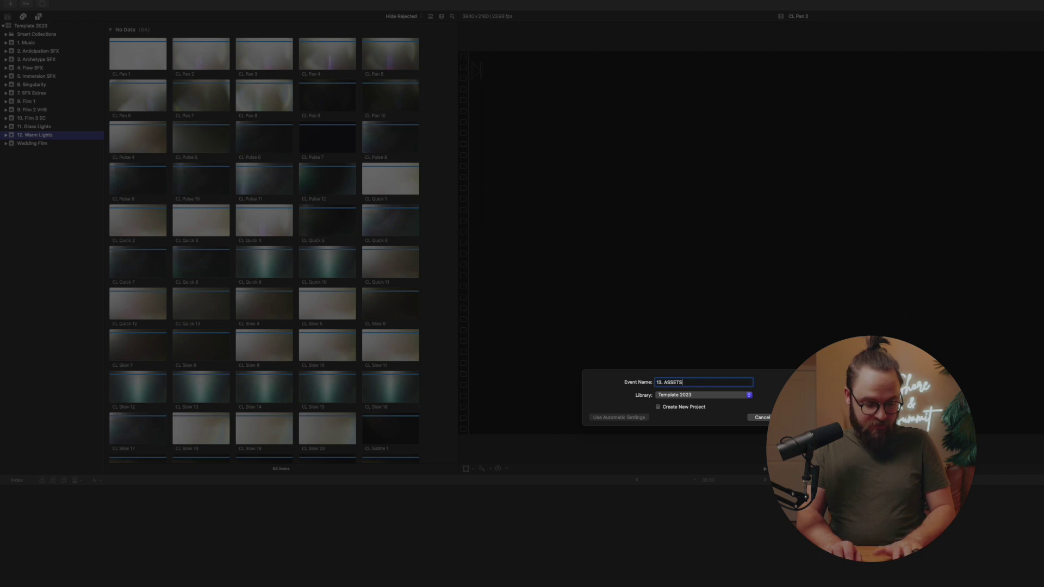
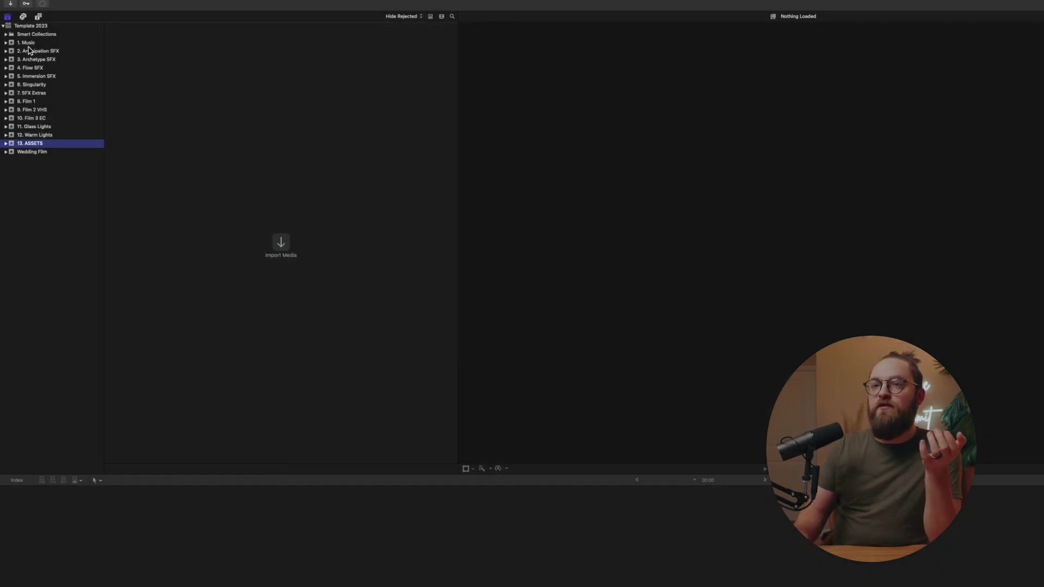
- Look through the tracks in the 1. Music event and open the 13. ASSETS event
click(27, 42)
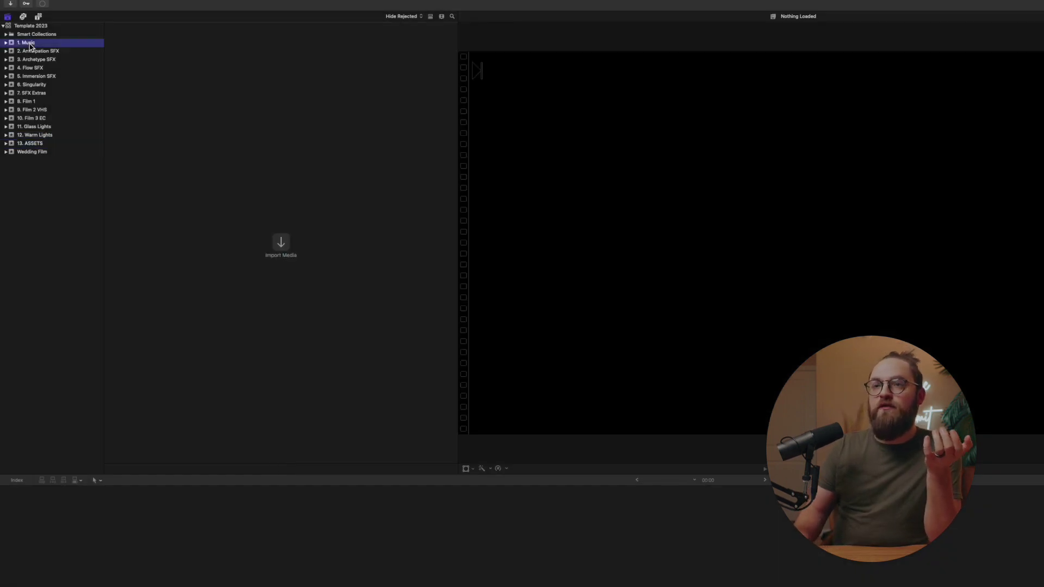
click(289, 292)
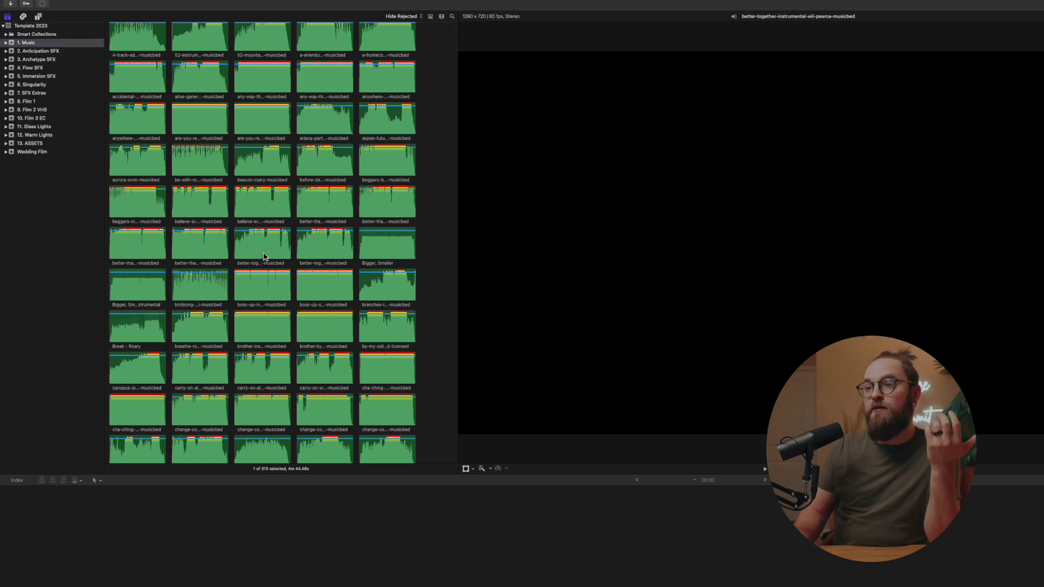
scroll(243, 304, down, 15)
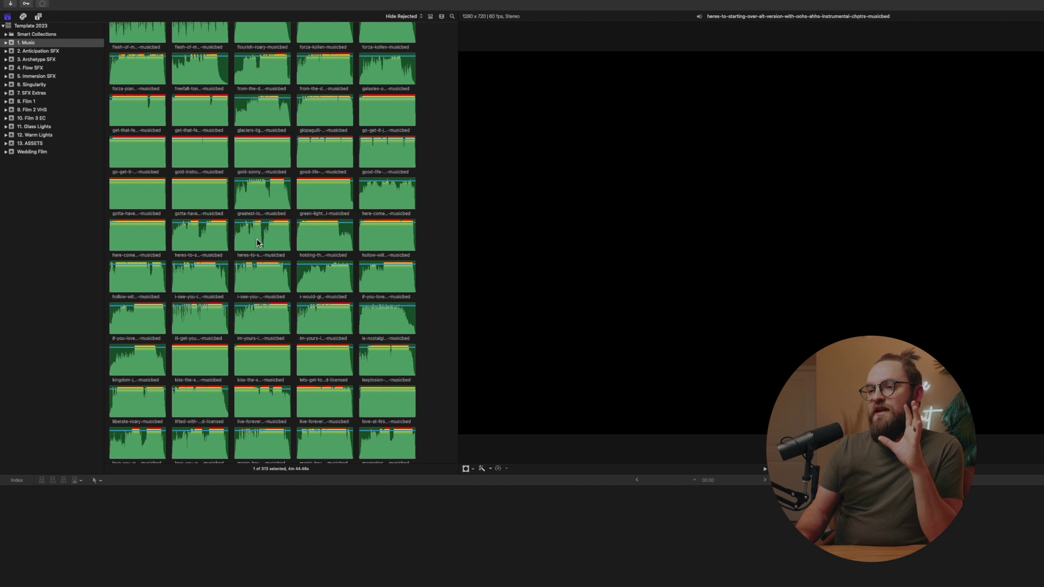
right_click(240, 208)
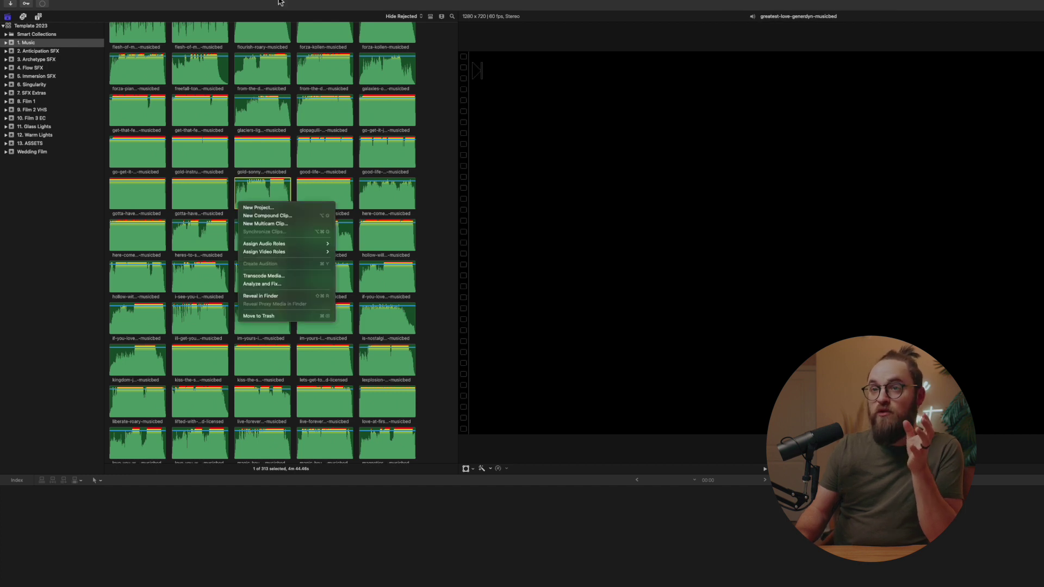
click(39, 210)
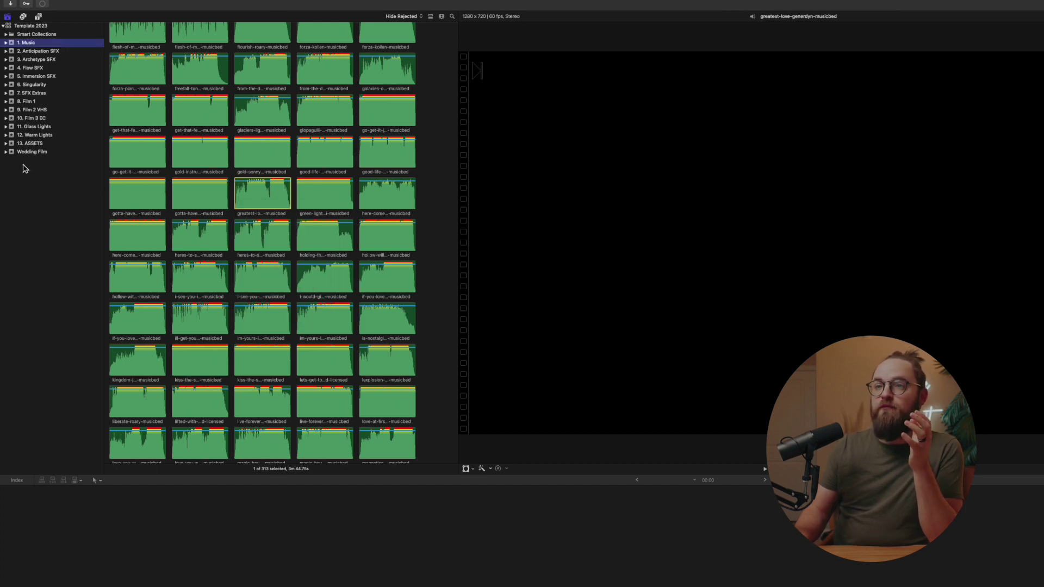
click(33, 143)
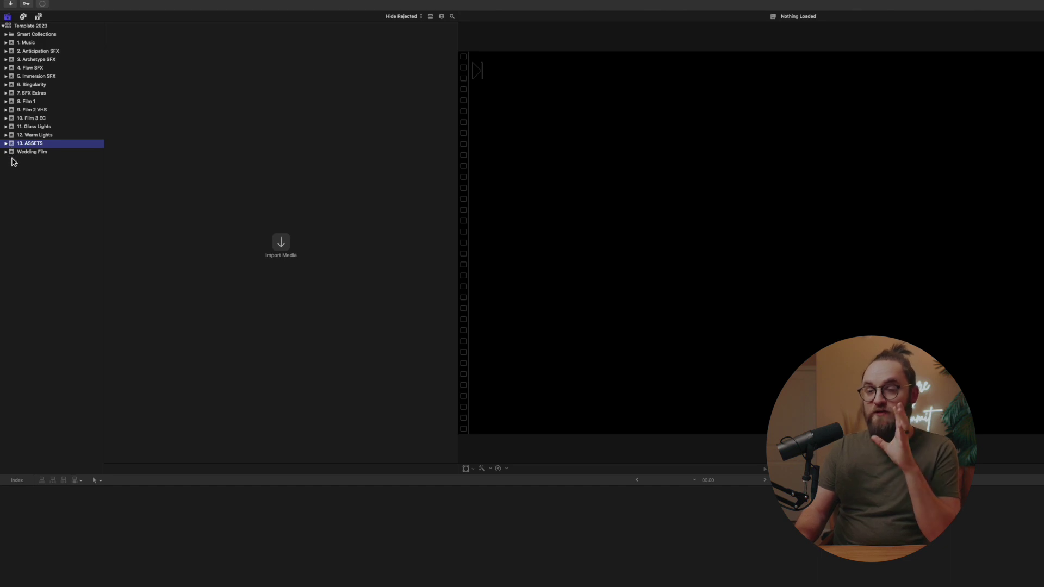
- Rename the Wedding Film event as "14. Wedding Film"
click(36, 155)
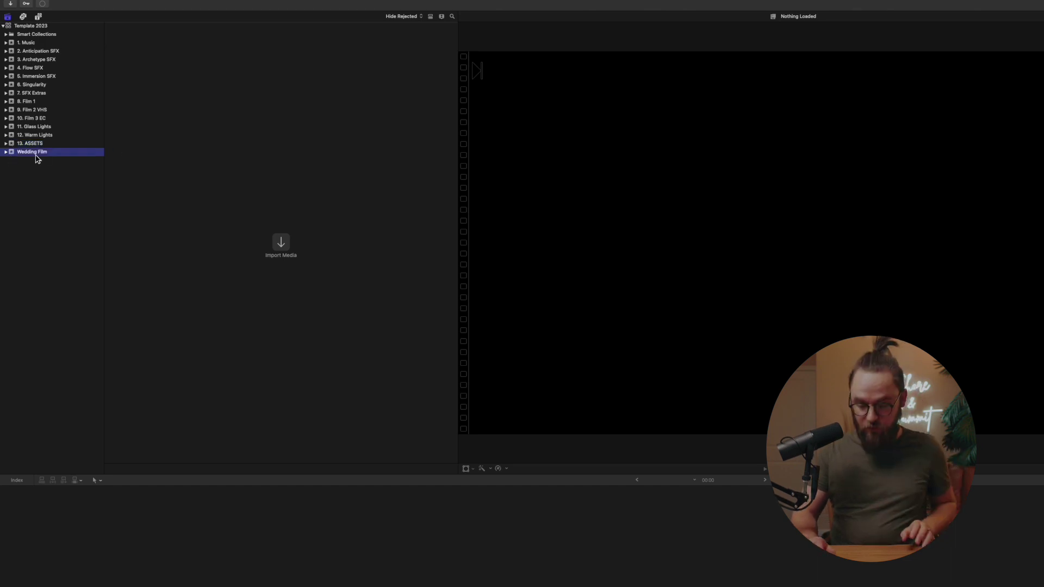
key(Return)
key(Left)
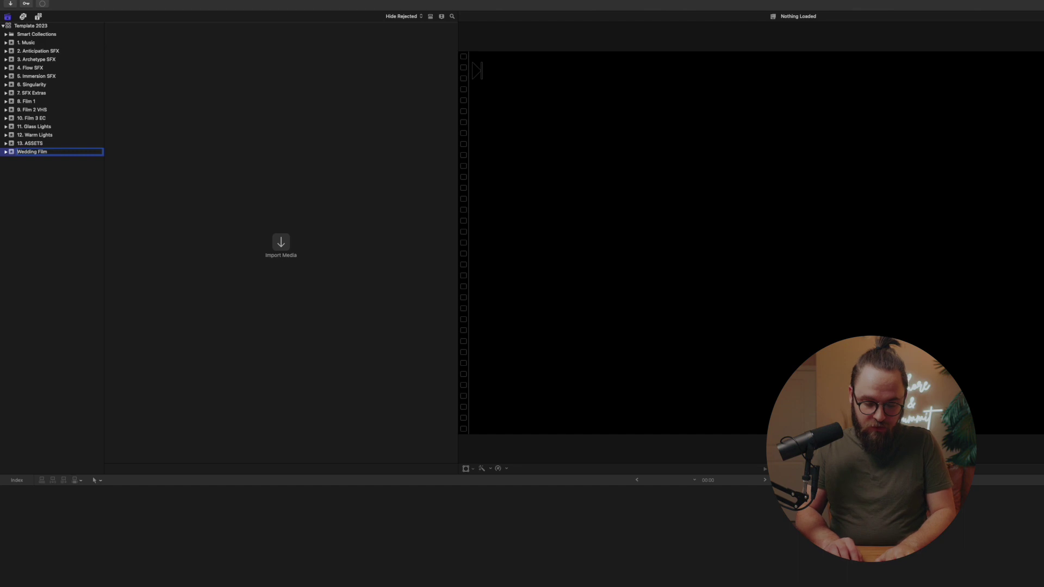
text(14.)
key(Return)
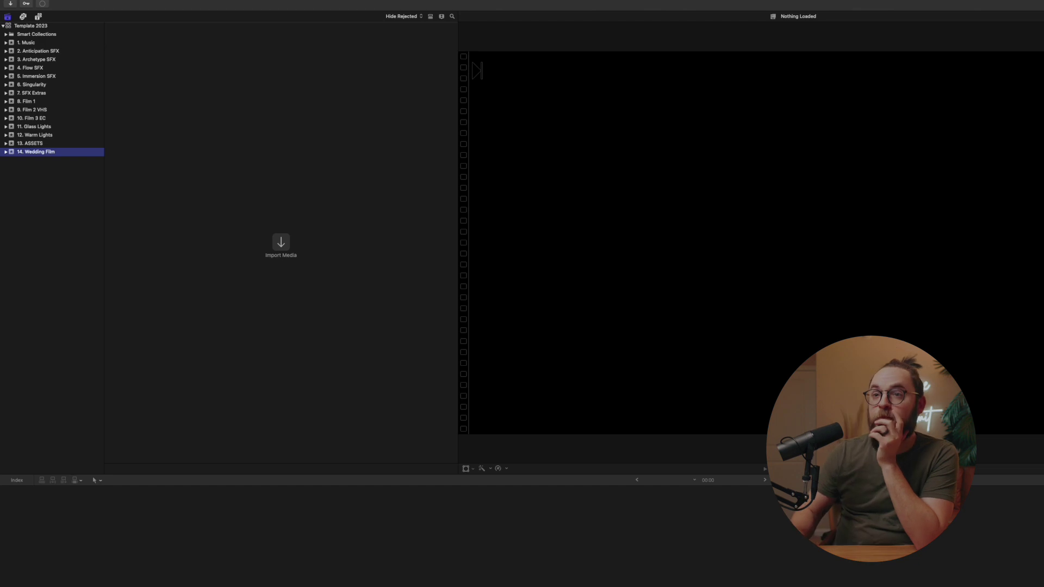
- Create a new event named "TC Film" in the Template 2023 library
right_click(50, 253)
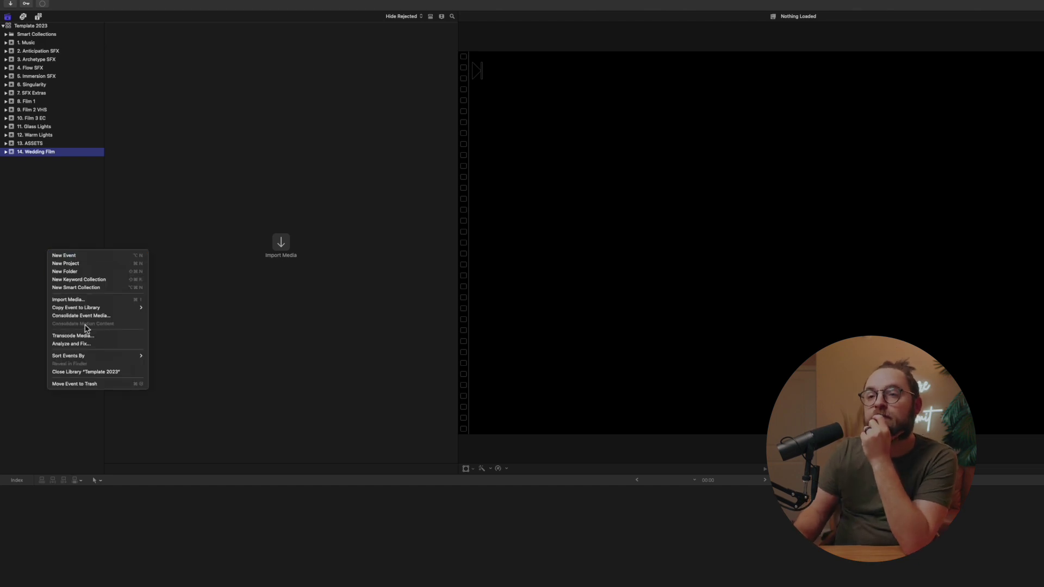
click(74, 256)
text(T)
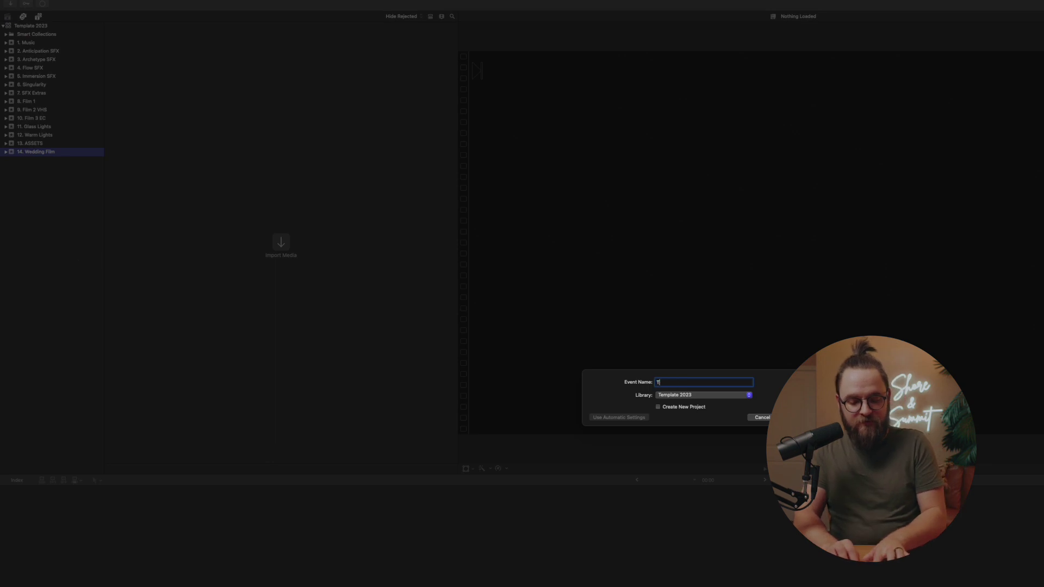
text(C)
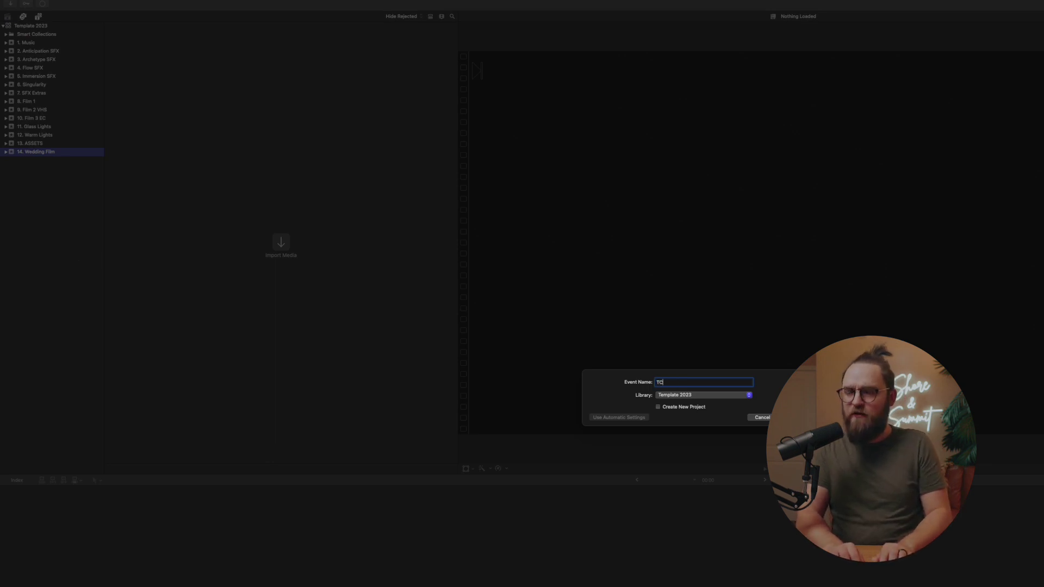
text( Film)
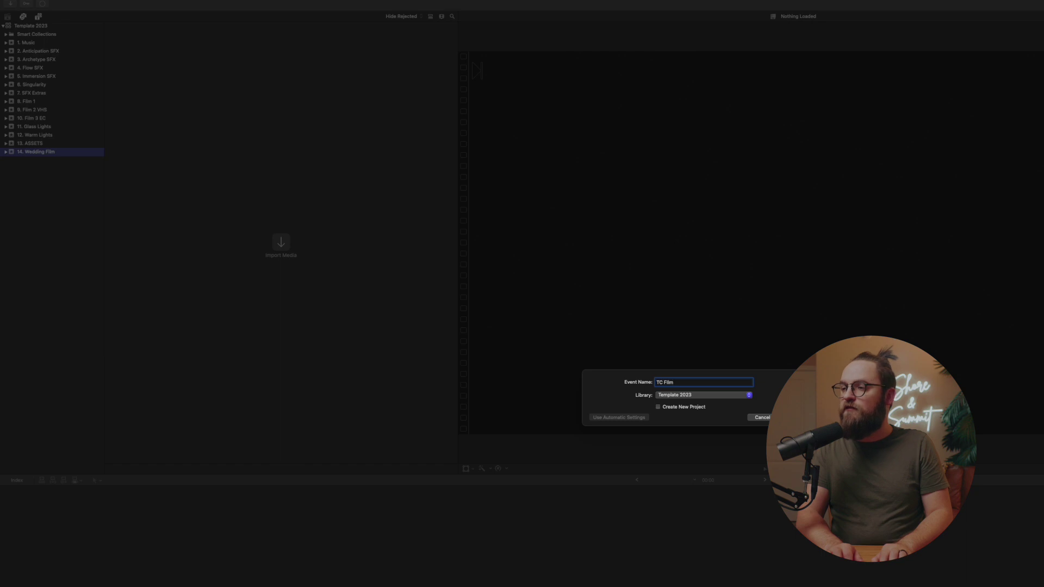
key(Return)
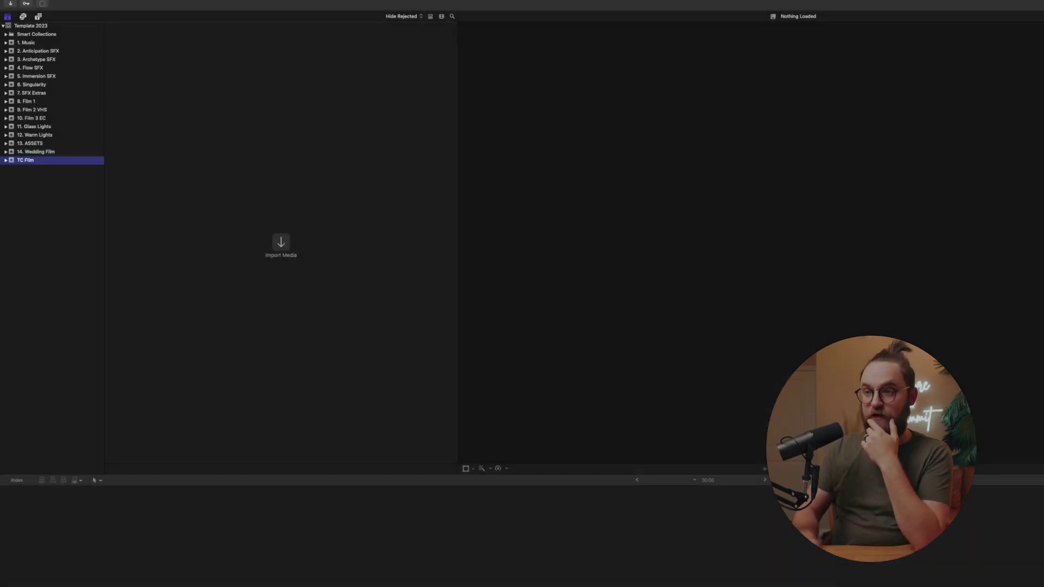
- Start a media import into the TC Film event and expand the TC Film folder inside Editing Assets
click(281, 254)
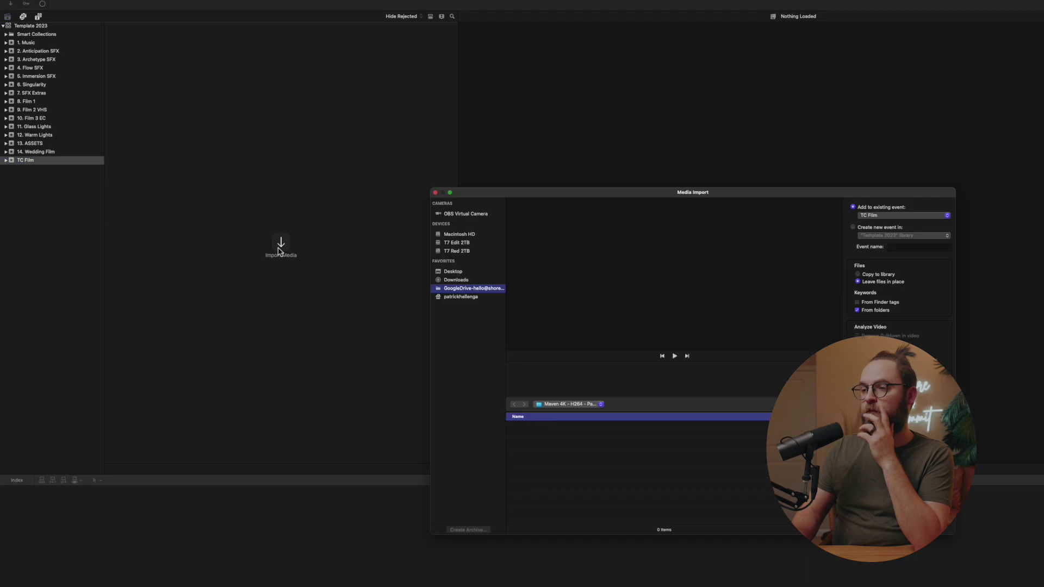
click(565, 405)
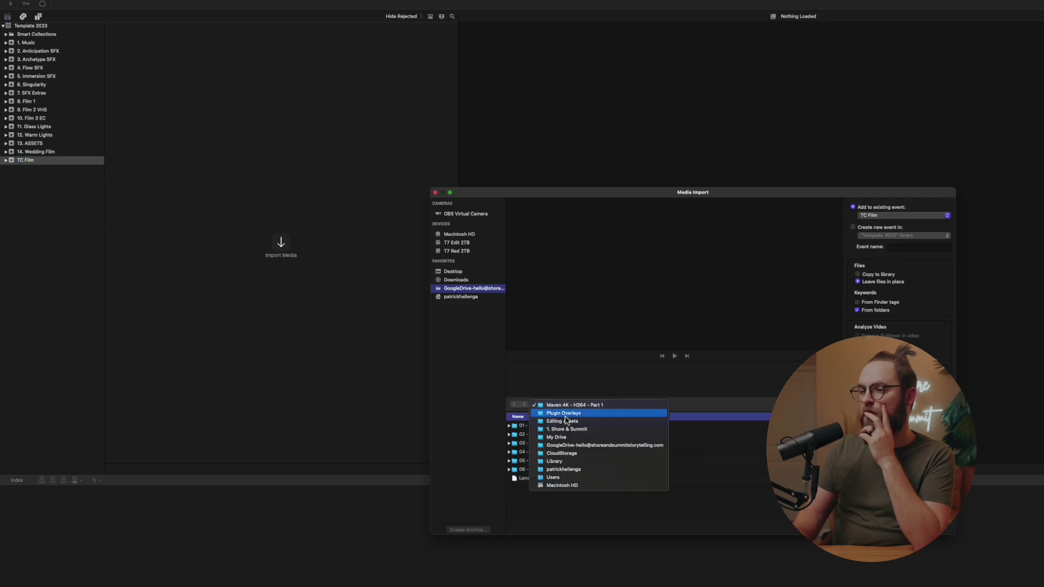
click(563, 422)
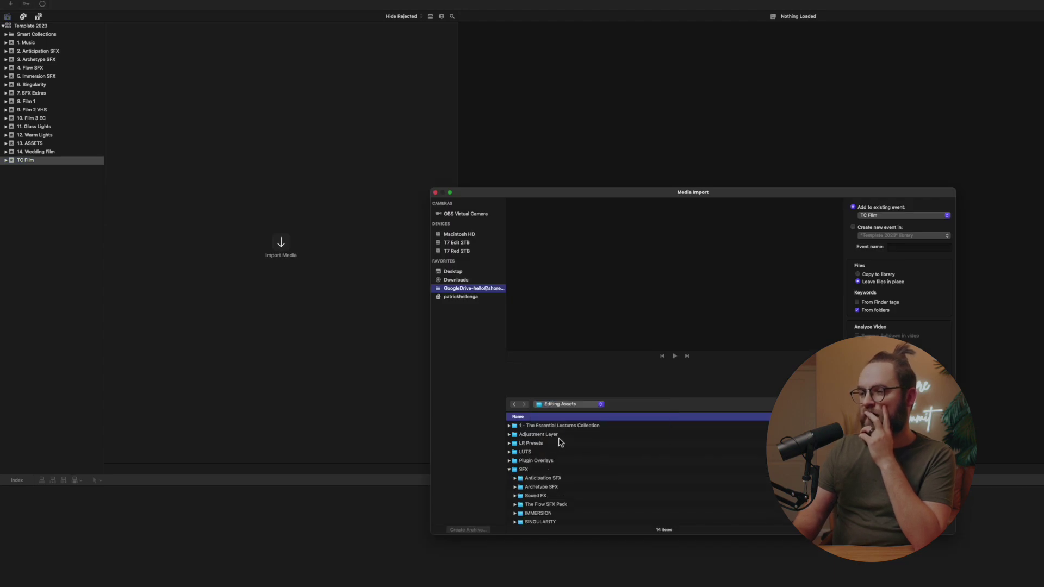
click(522, 470)
key(Left)
key(Down)
key(Right)
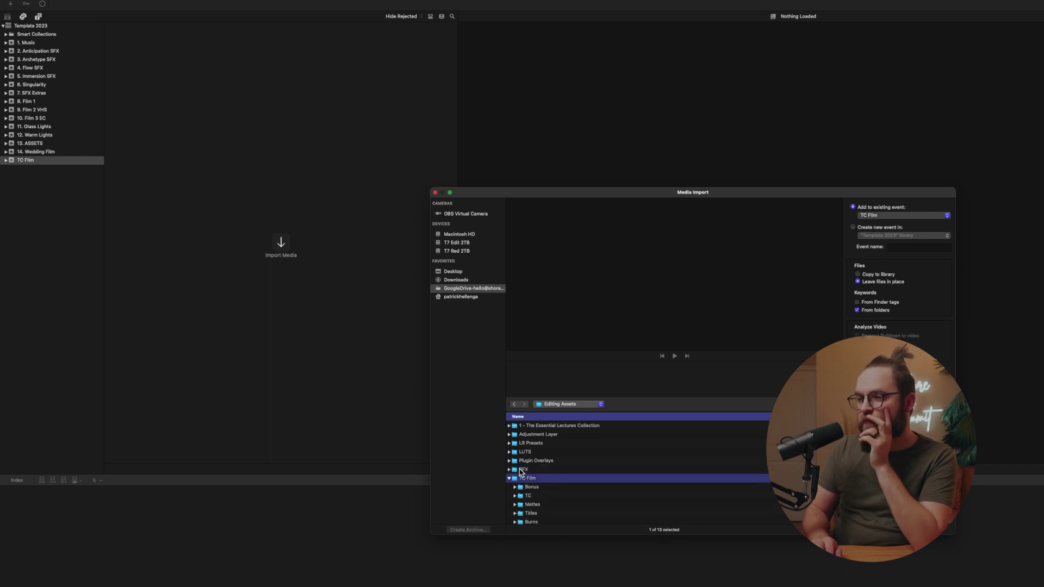
- Look through the subfolders of the Burns folder in TC Film, then collapse it
key(Down)
key(Down)
key(Down)
key(Down)
key(Down)
key(Down)
key(Up)
key(Right)
key(Down)
key(Down)
key(Down)
key(Down)
key(Down)
key(Down)
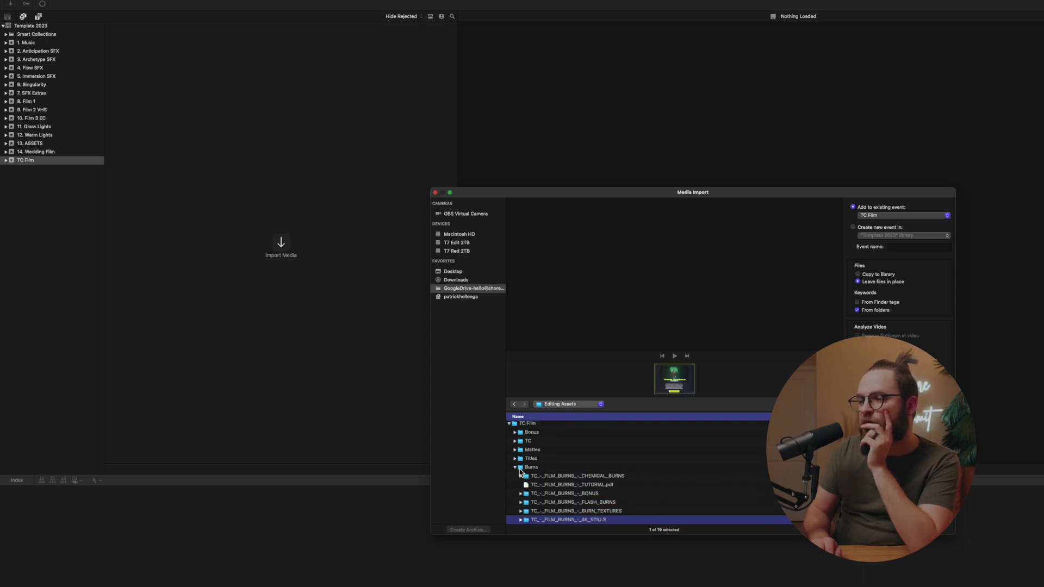
key(Up)
key(Up)
key(Up)
key(Up)
key(Up)
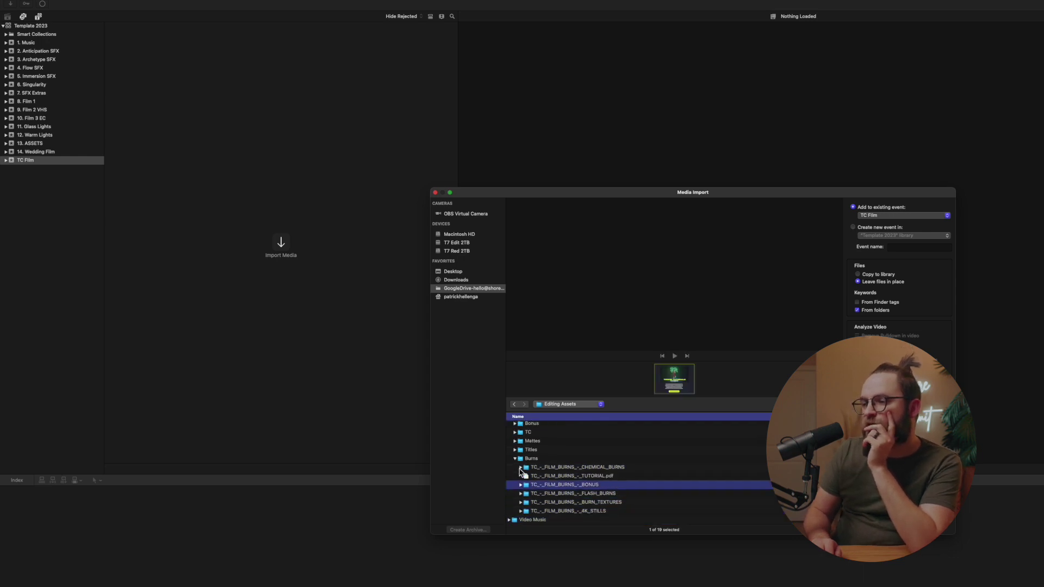
key(Left)
key(Up)
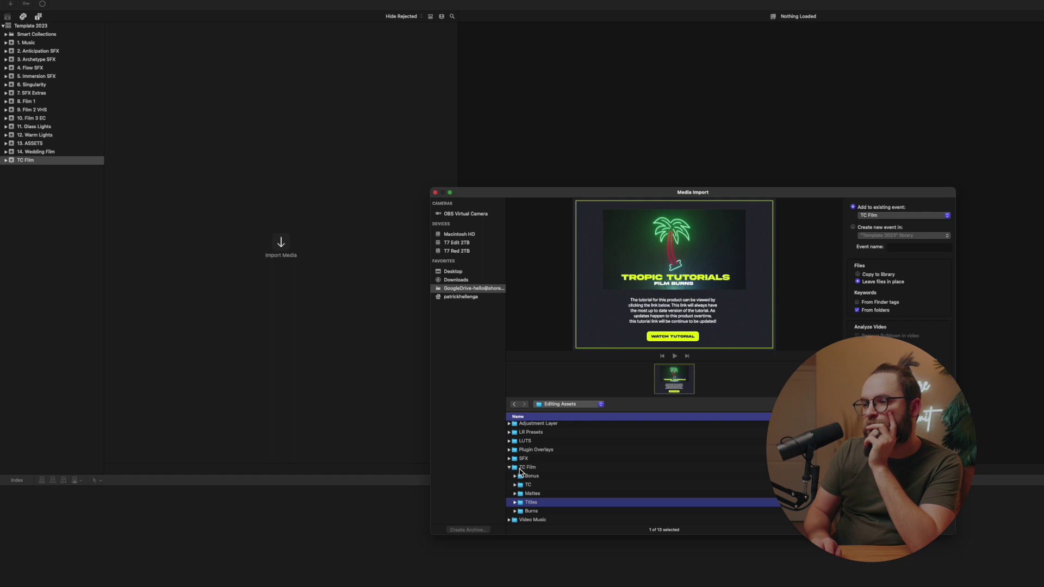
- Examine the Titles folder, including the tutorial video and the contents of TC_-_FILM_TITLES_v3
key(Right)
key(Down)
key(Down)
key(Down)
key(Down)
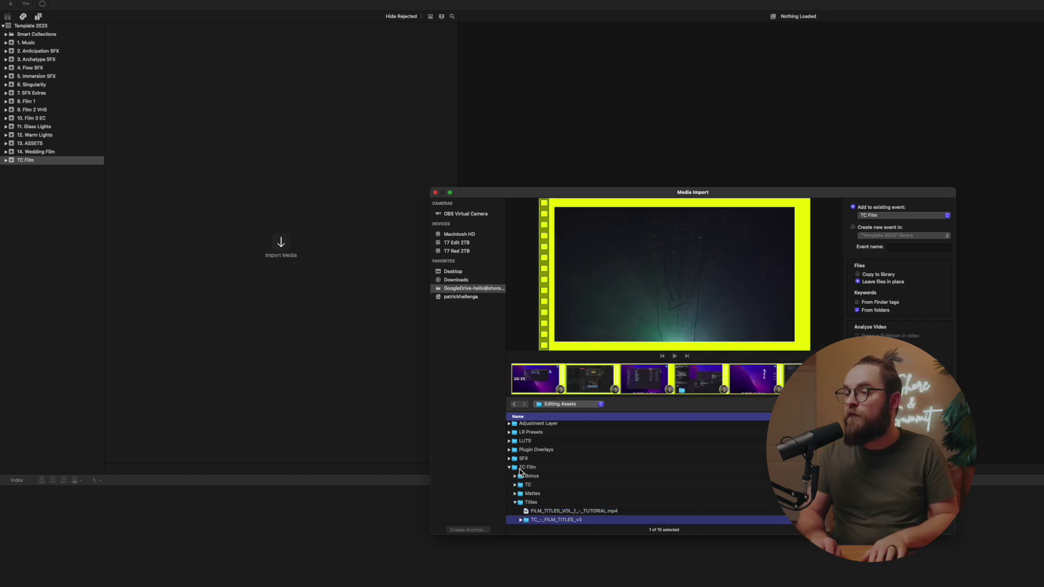
key(Up)
key(Up)
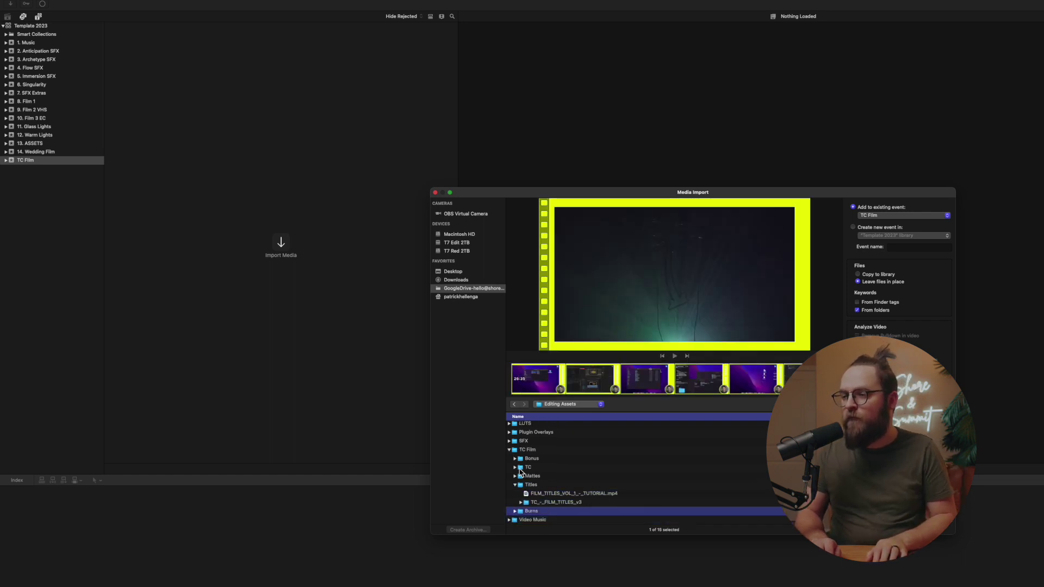
key(Up)
key(Down)
key(Right)
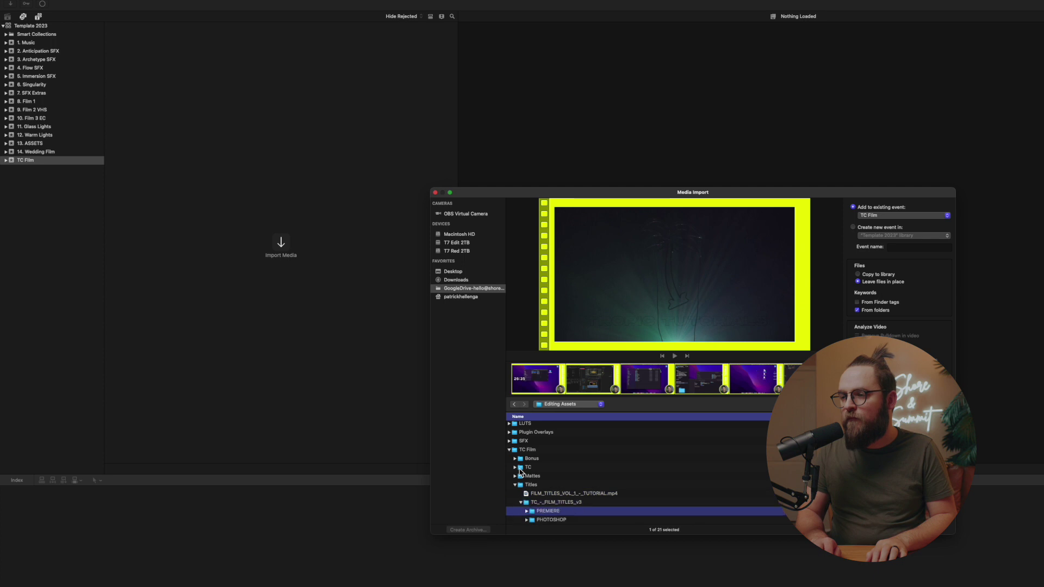
key(Down)
key(Down)
key(Up)
key(Up)
key(Up)
key(Up)
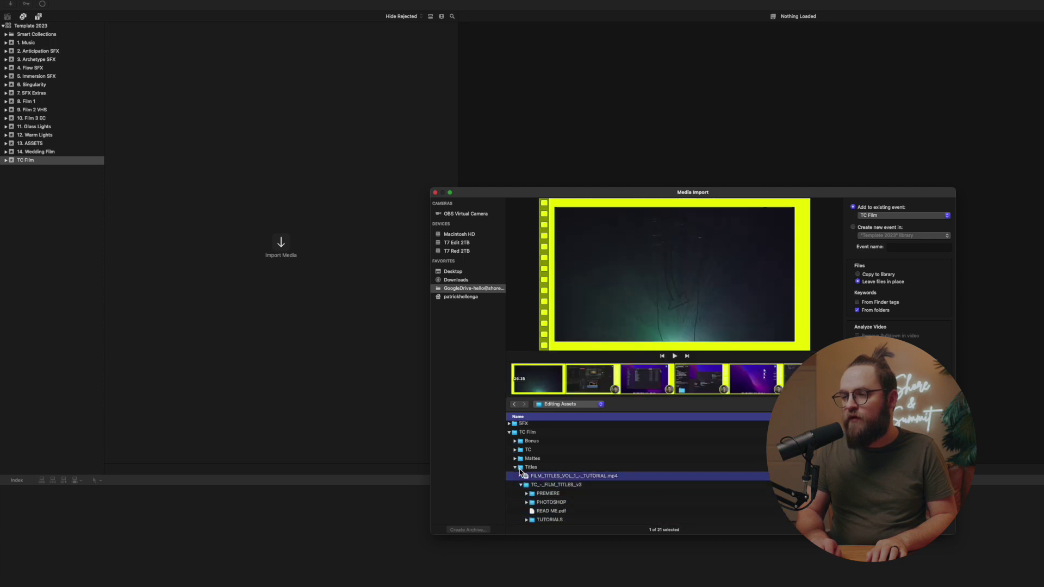
- Collapse the Titles folder and preview the matte clips in TC_-_FILM_MATTES within the Mattes folder
key(Left)
key(Up)
key(Right)
key(Down)
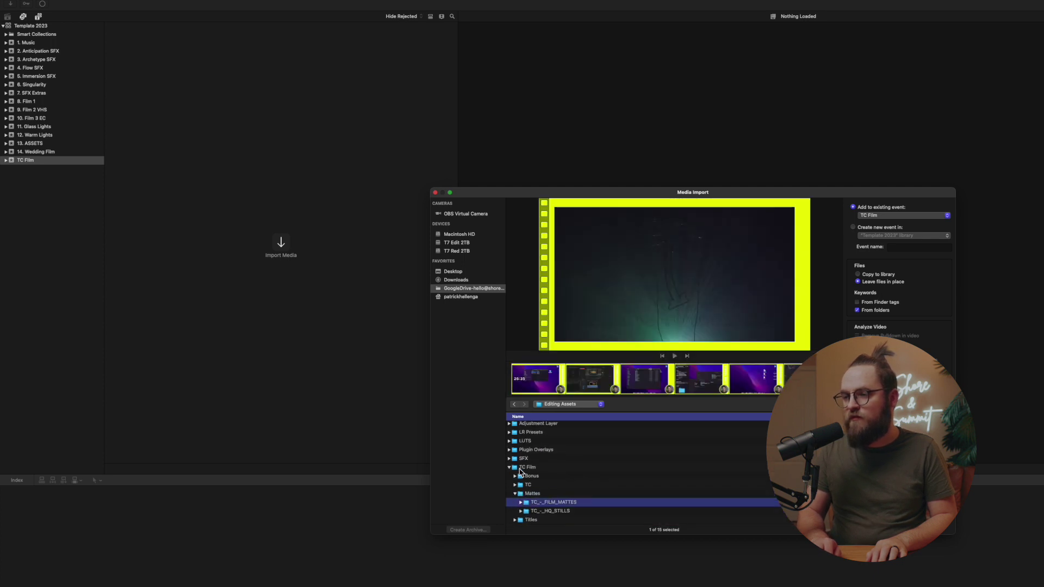
key(Right)
key(Down)
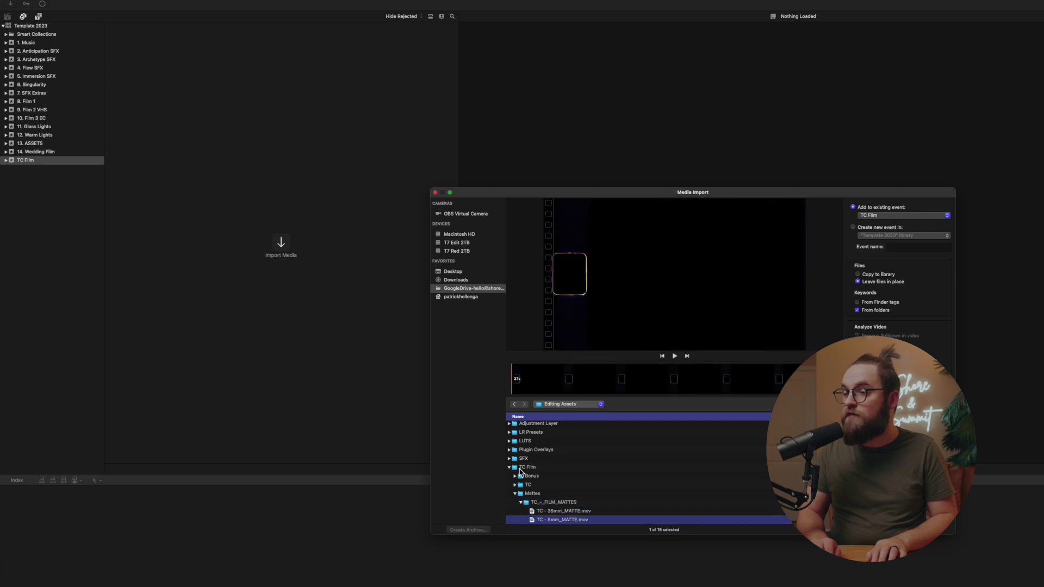
scroll(520, 472, down, 2)
key(Up)
key(Left)
key(Down)
key(Right)
key(Left)
key(Up)
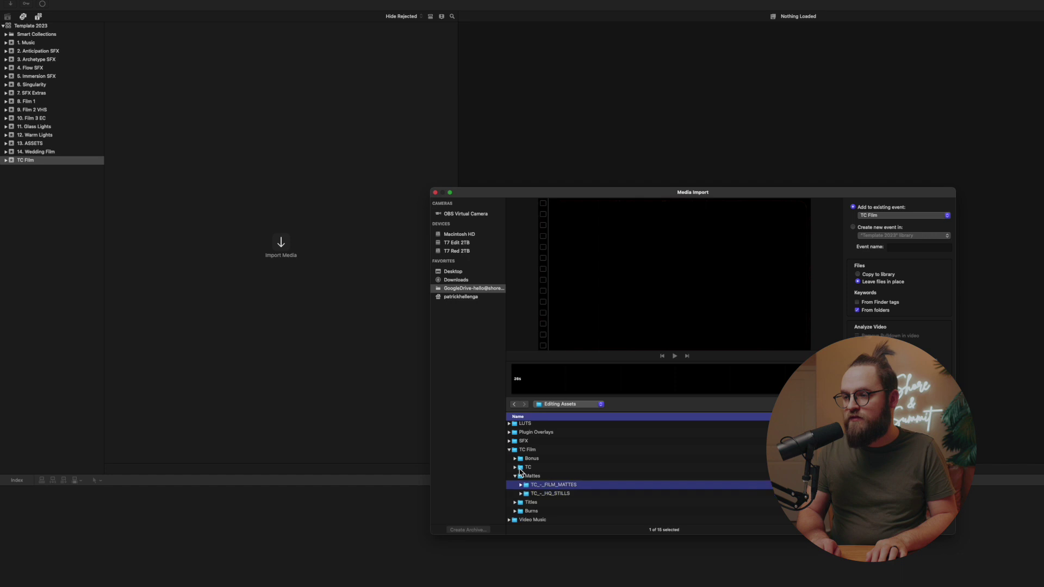
- Preview the Kodak frame images in the TC_-_HQ_STILLS folder, then collapse it
key(Down)
key(Right)
key(Down)
key(Down)
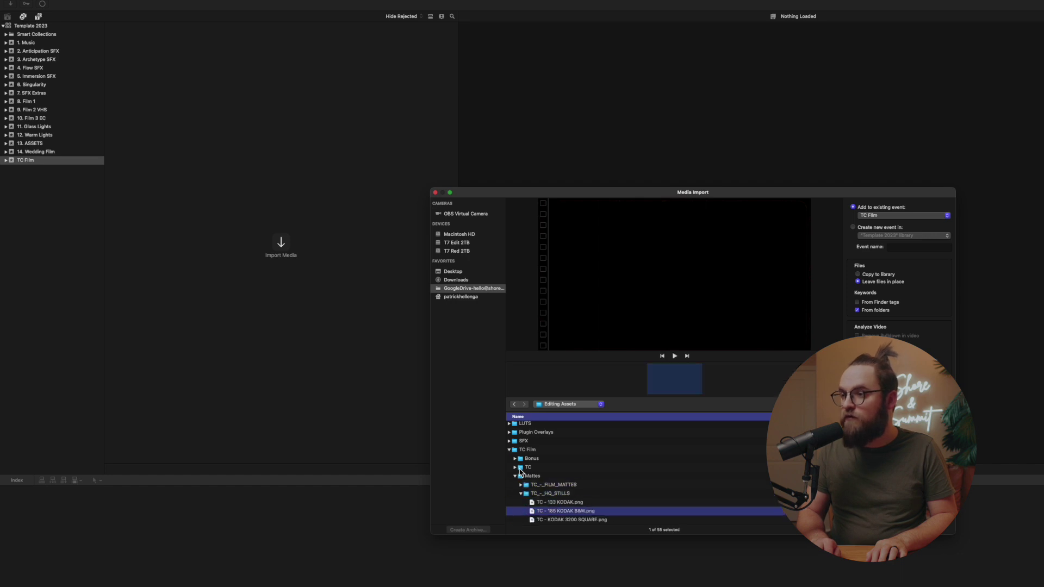
key(space)
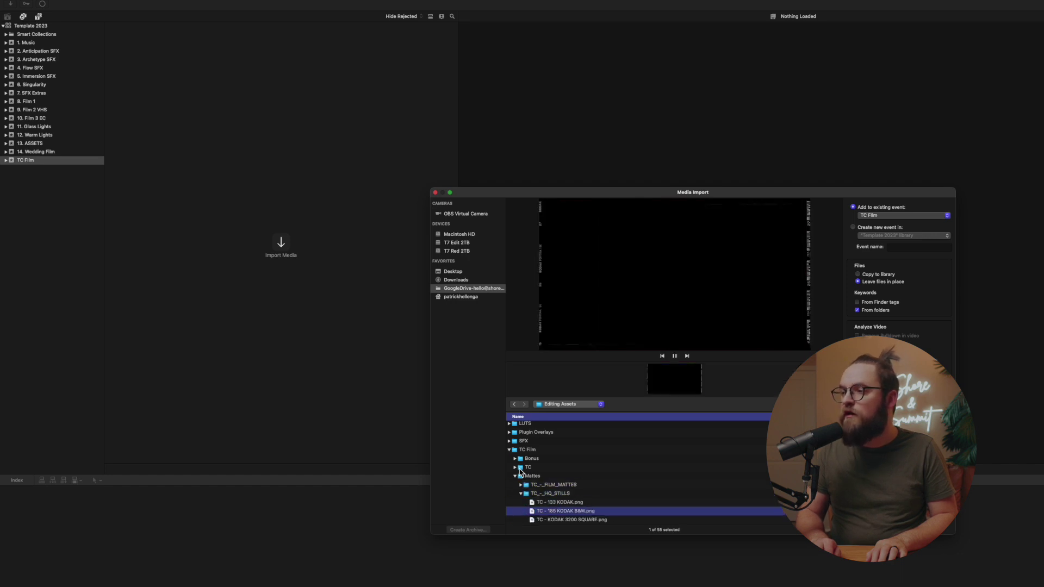
key(Up)
key(Up)
key(Left)
key(Left)
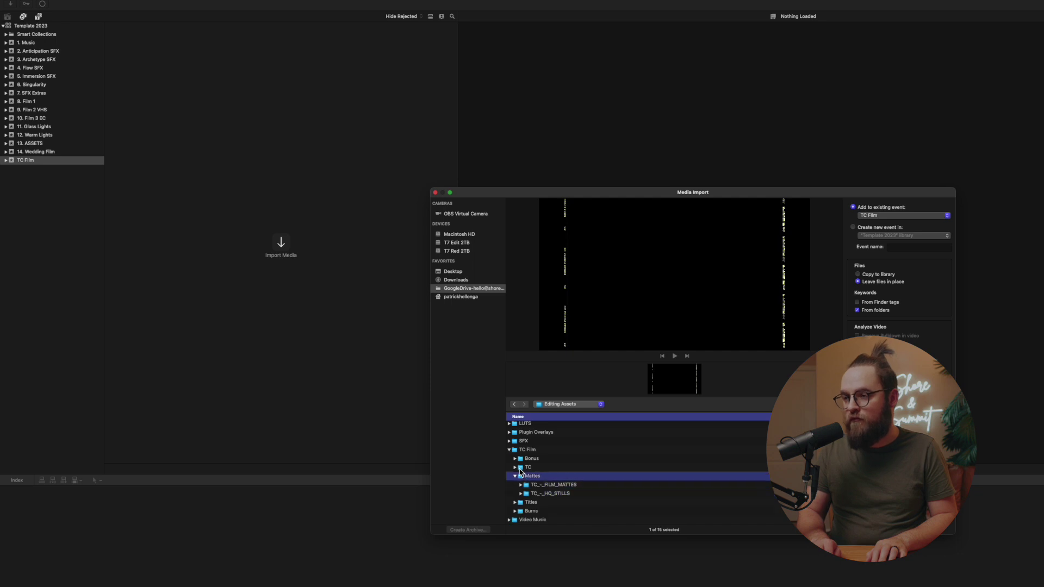
- Expand TC_-_FILM_MATTES again and check its 35mm, 8mm and 16mm matte clips
key(Down)
key(Right)
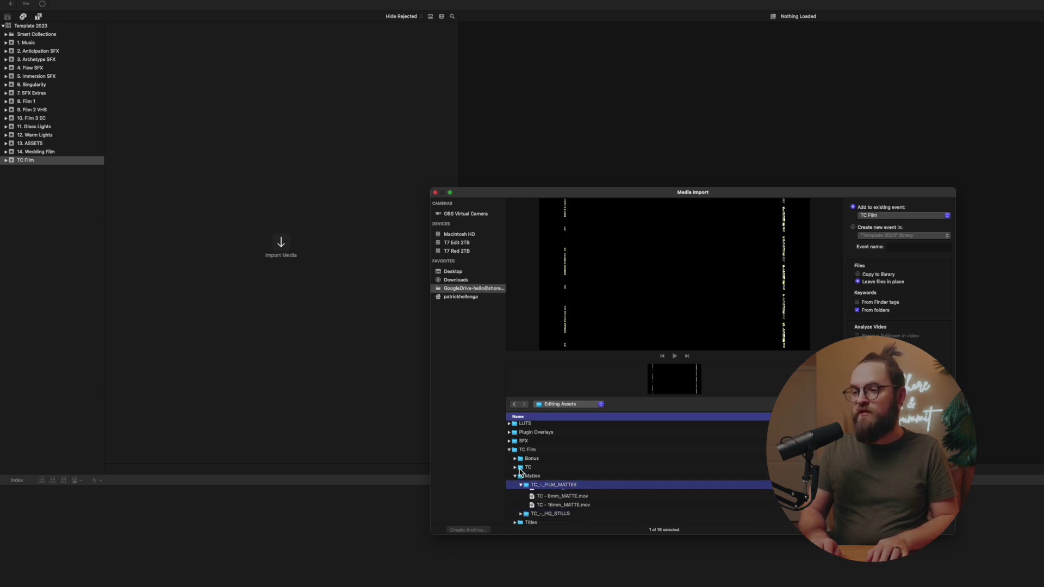
key(Down)
key(Down)
key(Down)
key(Down)
key(Down)
key(Down)
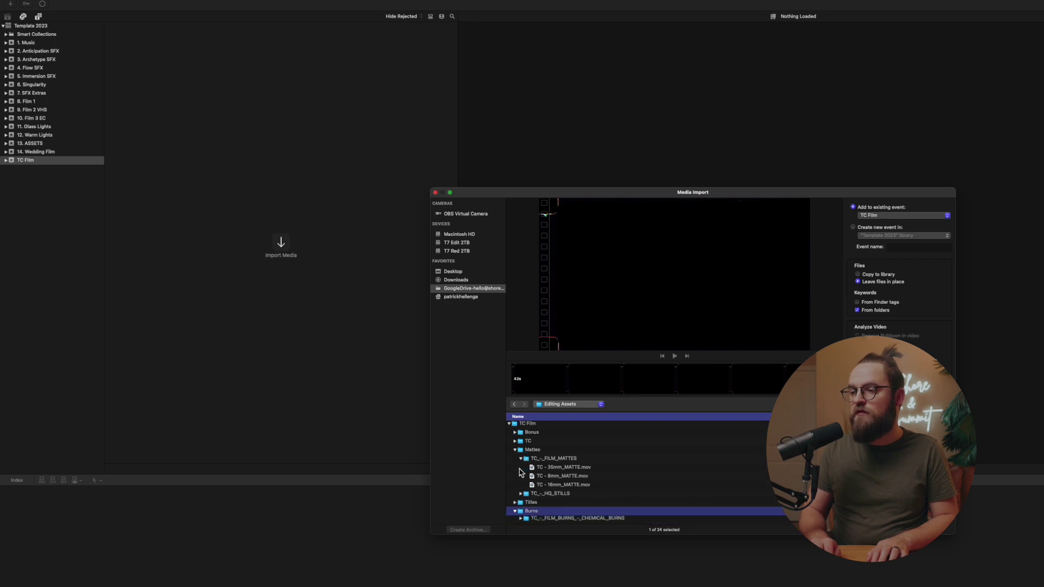
- Expand the Burns folder and preview the images in its TC_-_FILM_BURNS_-_4K_STILLS subfolder, collapsing that subfolder when done
key(Right)
key(Down)
key(Down)
key(Down)
key(Down)
key(Down)
key(Down)
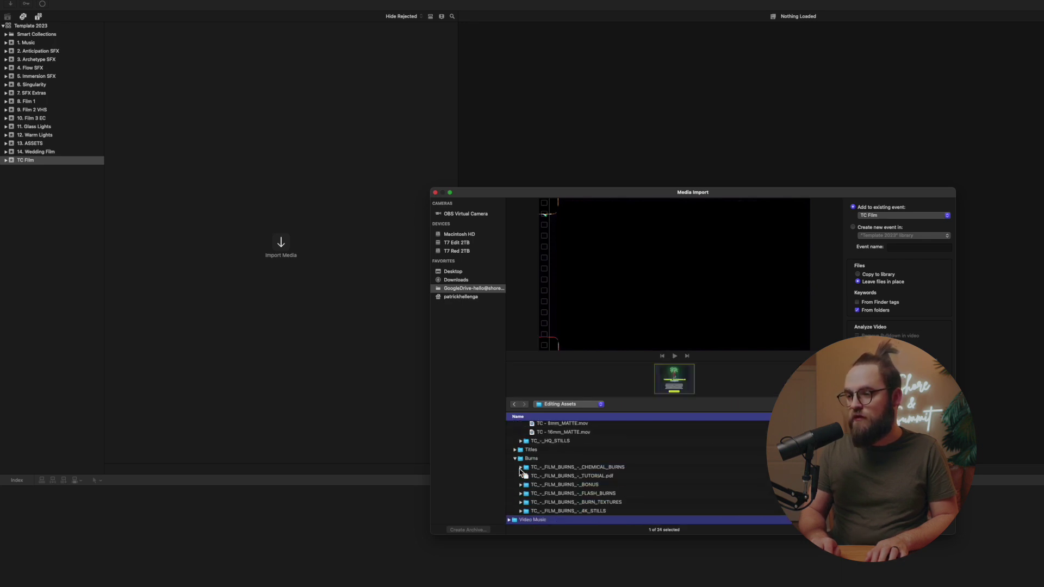
key(Right)
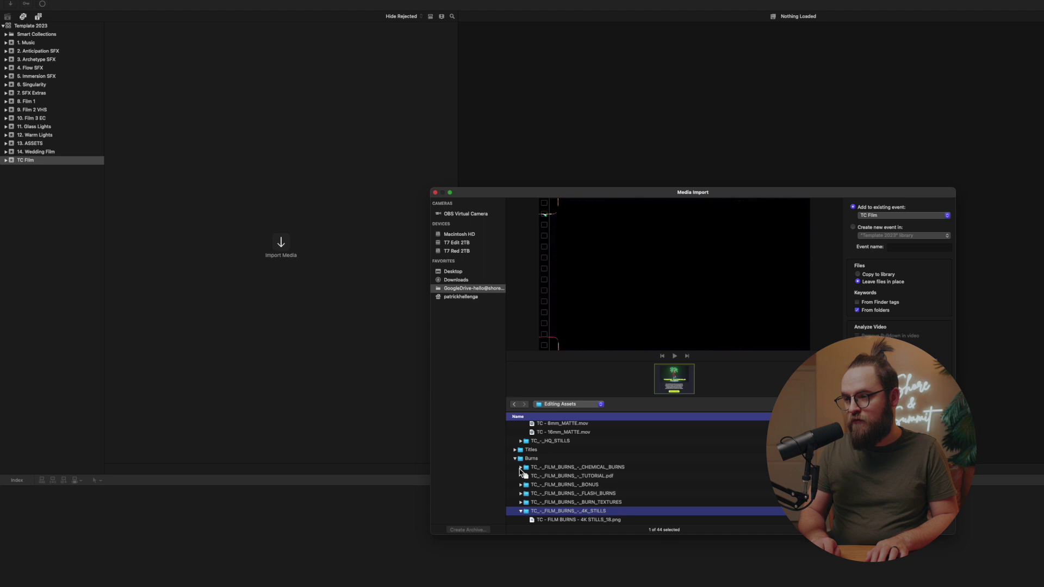
key(Down)
key(Down)
key(Down)
key(Left)
key(Left)
key(Up)
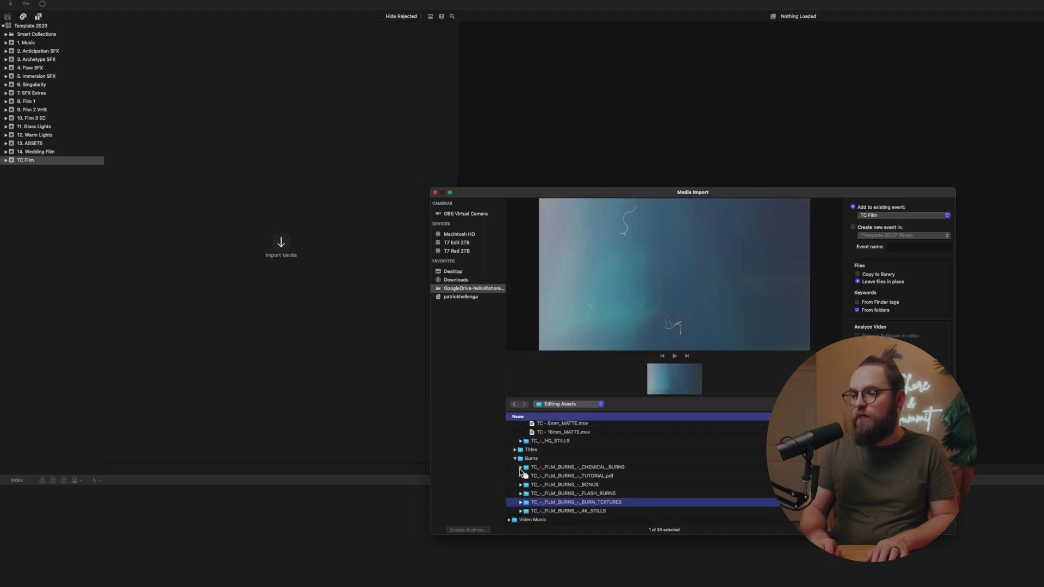
- Examine the clips listed in the BONUS and CHEMICAL_BURNS subfolders of the Burns folder
key(Up)
key(Up)
key(Up)
key(Down)
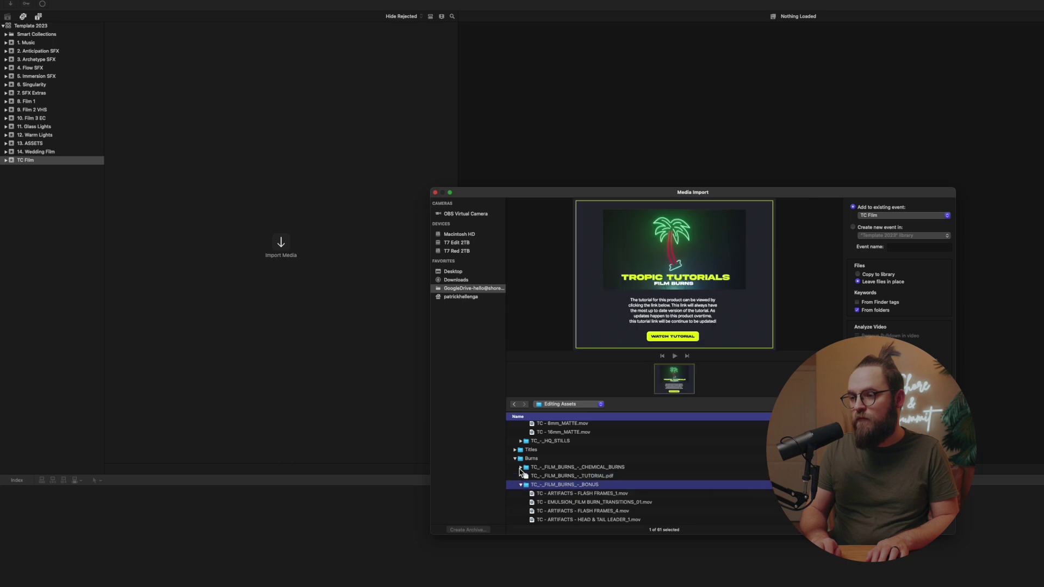
key(Right)
key(Down)
key(Up)
key(Up)
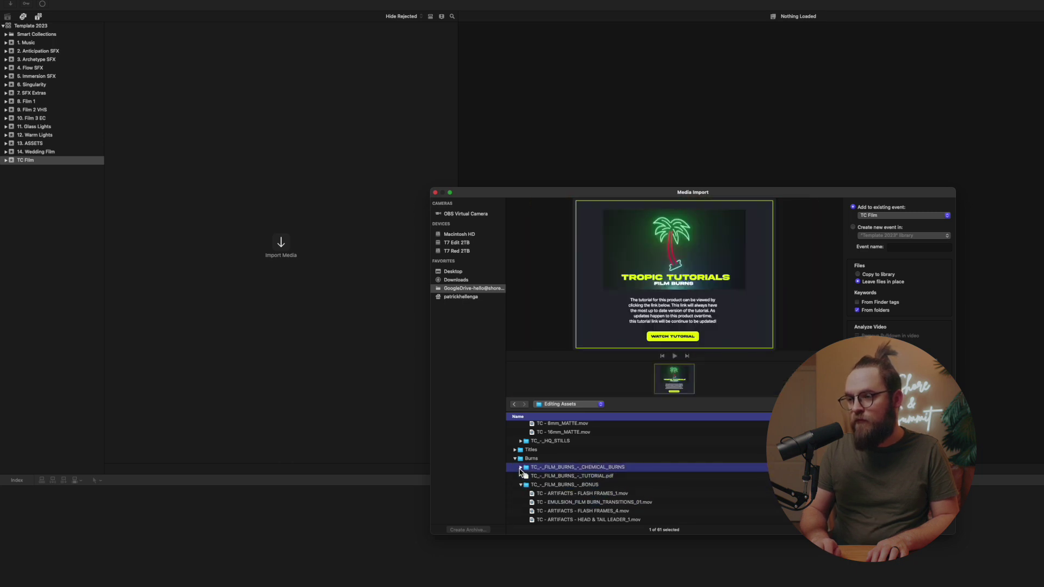
key(Right)
key(Up)
key(Up)
key(Right)
key(Left)
key(Up)
key(Up)
key(Up)
key(Up)
key(Up)
key(Up)
key(Up)
key(Up)
key(Up)
key(Up)
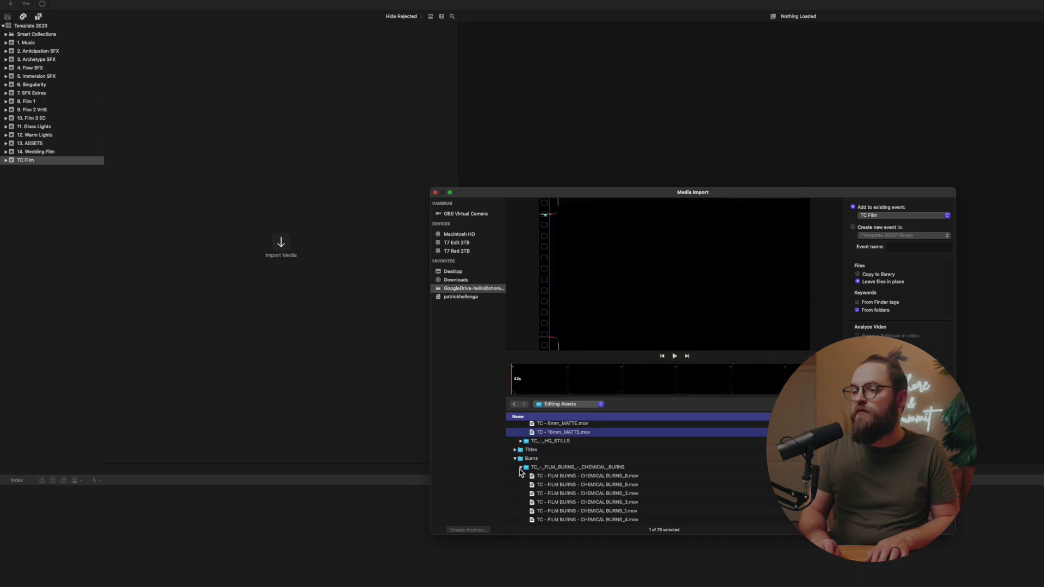
- Collapse the Mattes folder and check the zip archives in the TC subfolder
key(Down)
key(Down)
key(Down)
key(Down)
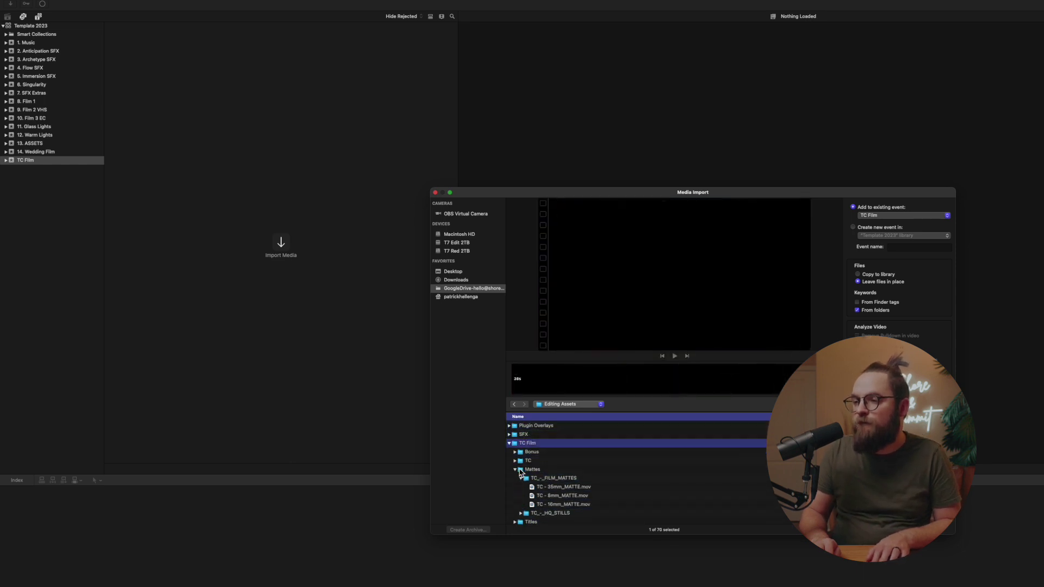
key(Left)
key(Up)
key(Right)
key(Down)
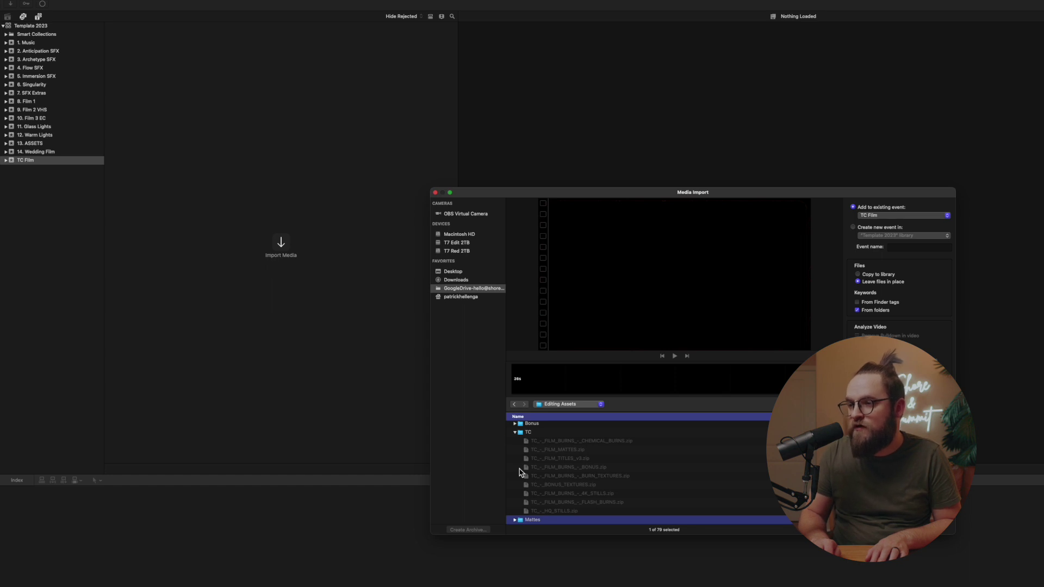
- Collapse the TC subfolder and look through the film burn and negative clips in the TC Film folder's Bonus subfolder
key(Up)
key(Left)
key(Up)
key(Right)
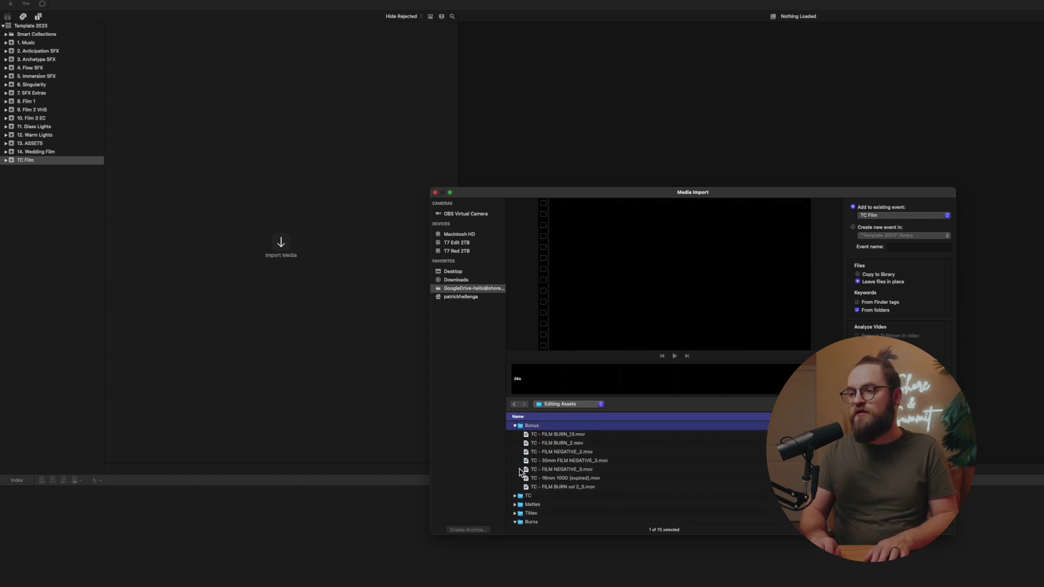
scroll(521, 472, up, 1)
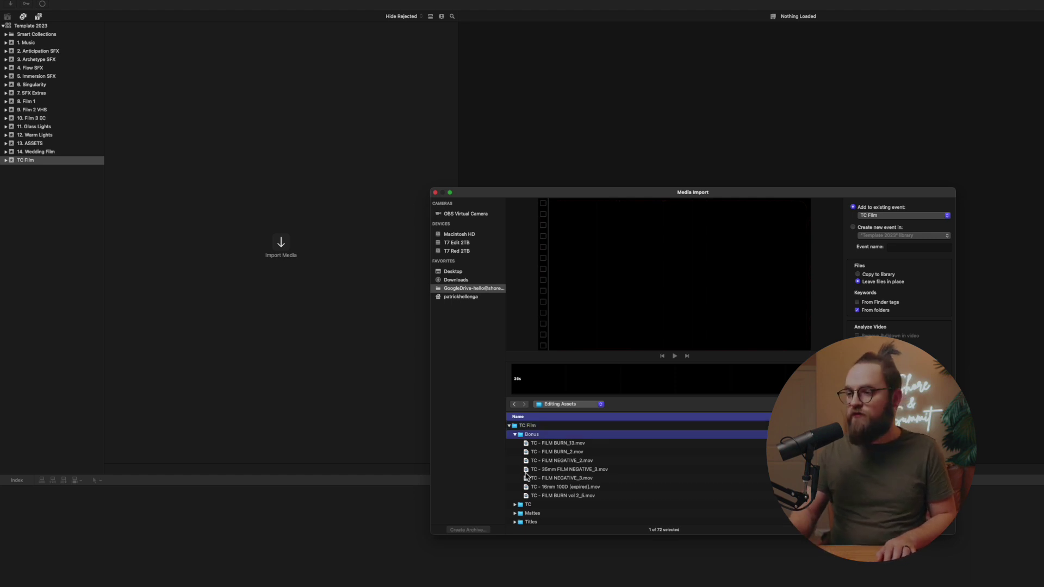
scroll(526, 481, down, 6)
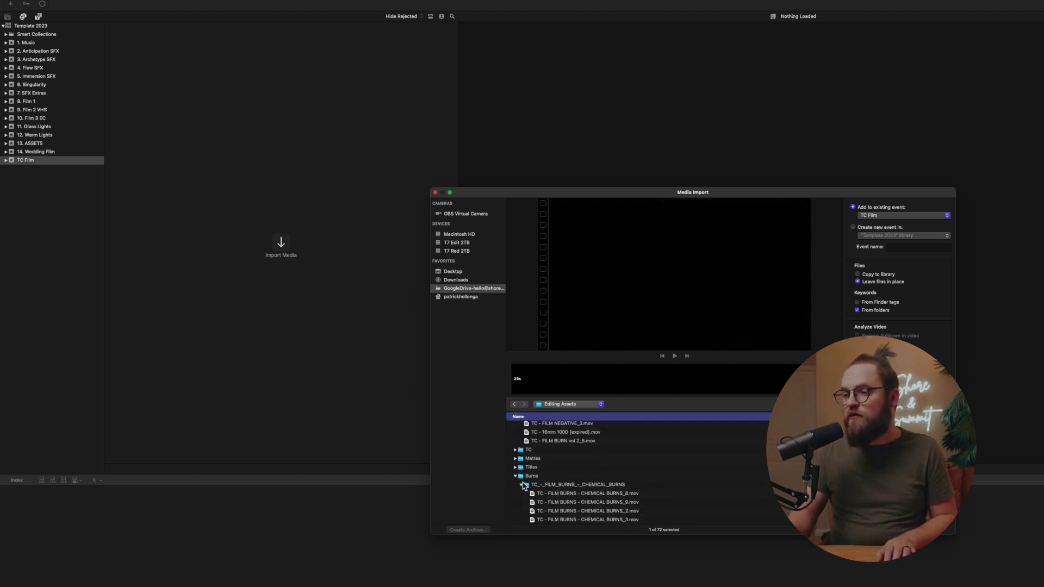
- Add the CHEMICAL_BURNS, BONUS, FLASH_BURNS and BURN_TEXTURES subfolders of the Burns folder to the import selection
super+click(539, 487)
scroll(544, 483, down, 6)
scroll(544, 483, down, 3)
super+click(544, 500)
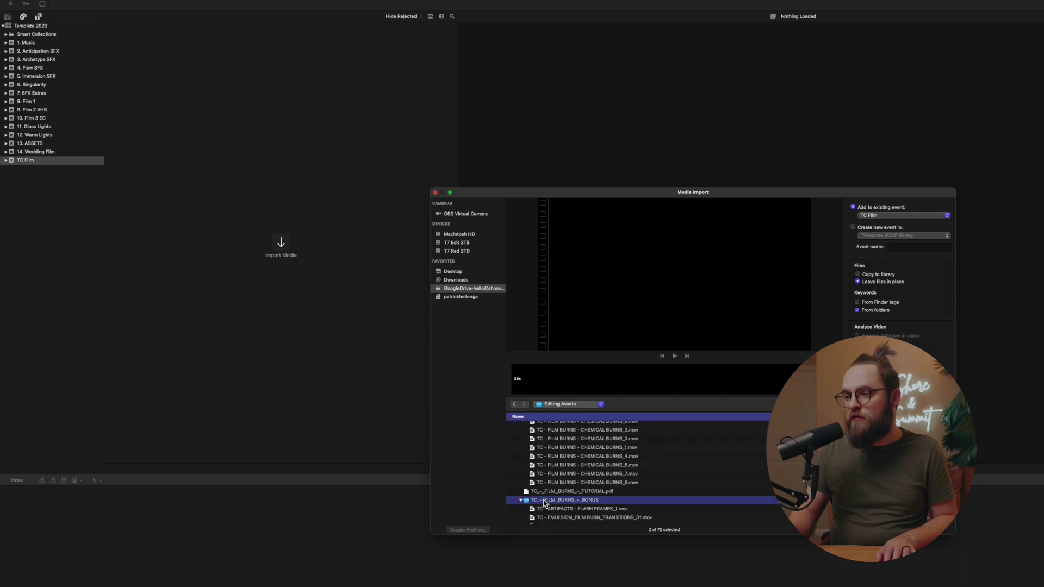
scroll(544, 503, down, 5)
super+click(549, 469)
scroll(548, 467, down, 6)
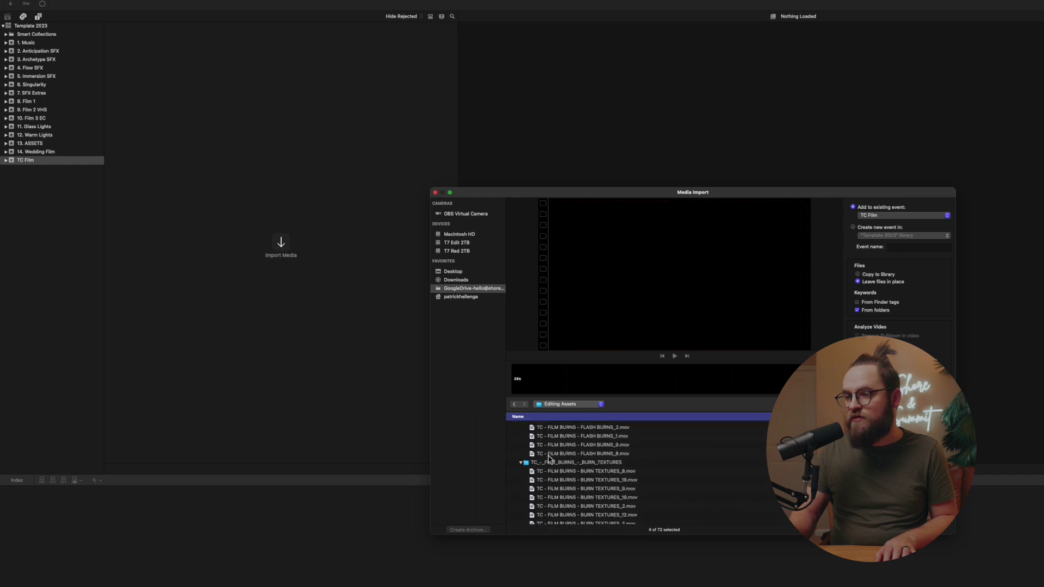
super+click(547, 463)
scroll(547, 466, down, 8)
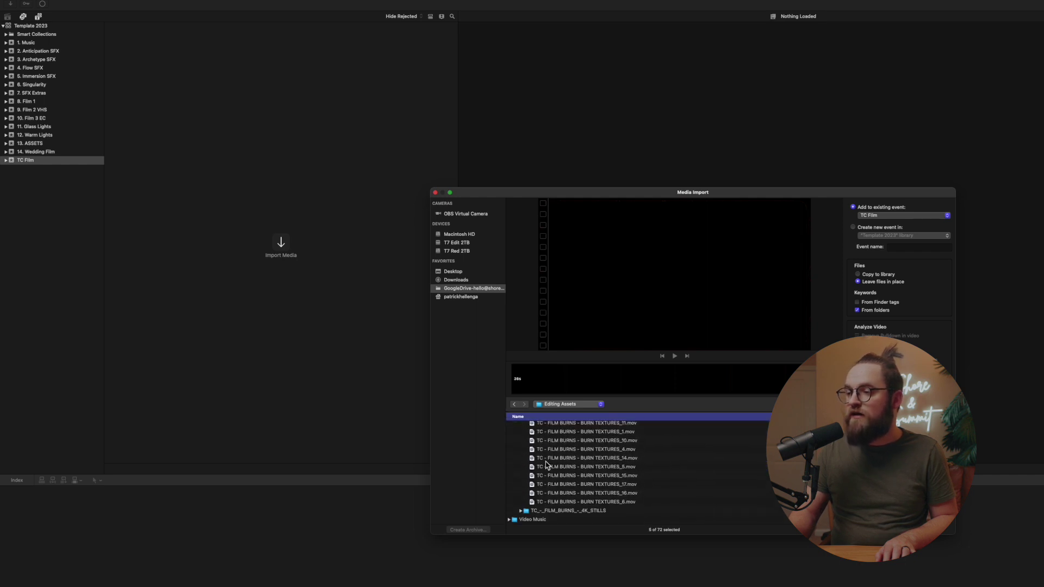
- Expand the Mattes folder, add its film mattes subfolder to the selection and import all selected folders into the TC Film event
scroll(541, 501, up, 10)
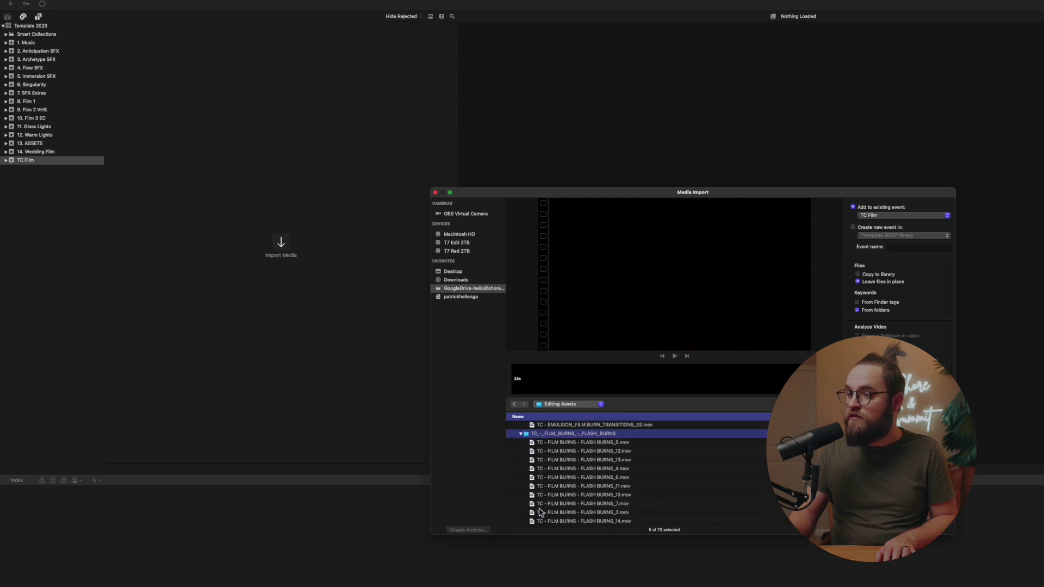
scroll(540, 511, up, 5)
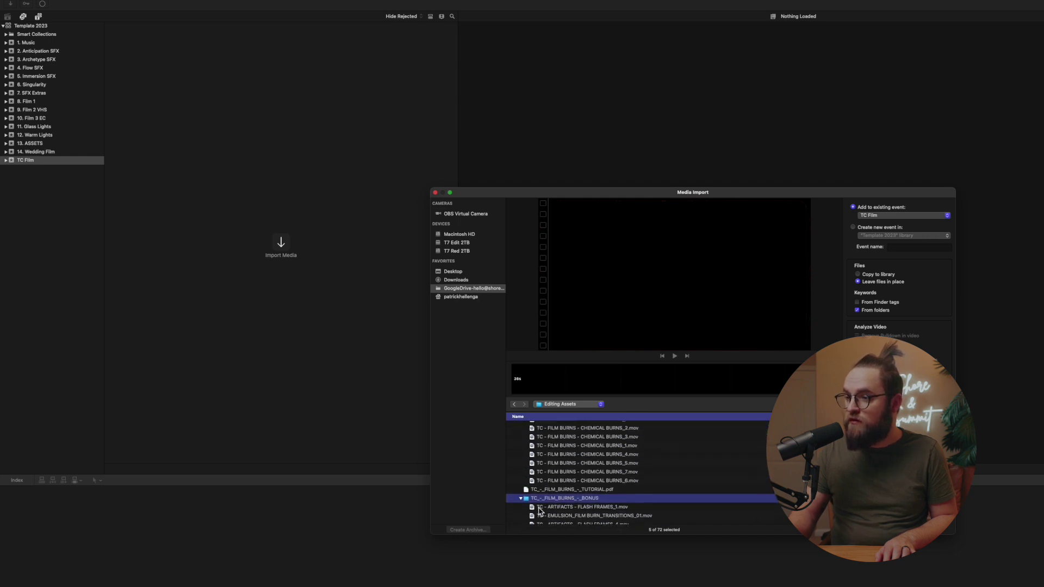
scroll(540, 511, up, 3)
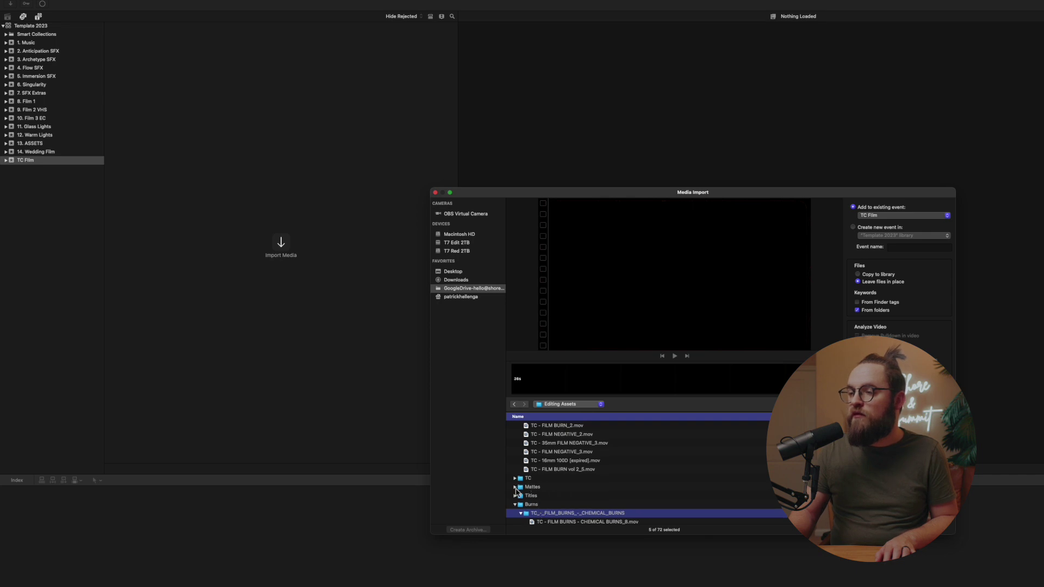
click(515, 488)
scroll(542, 487, down, 5)
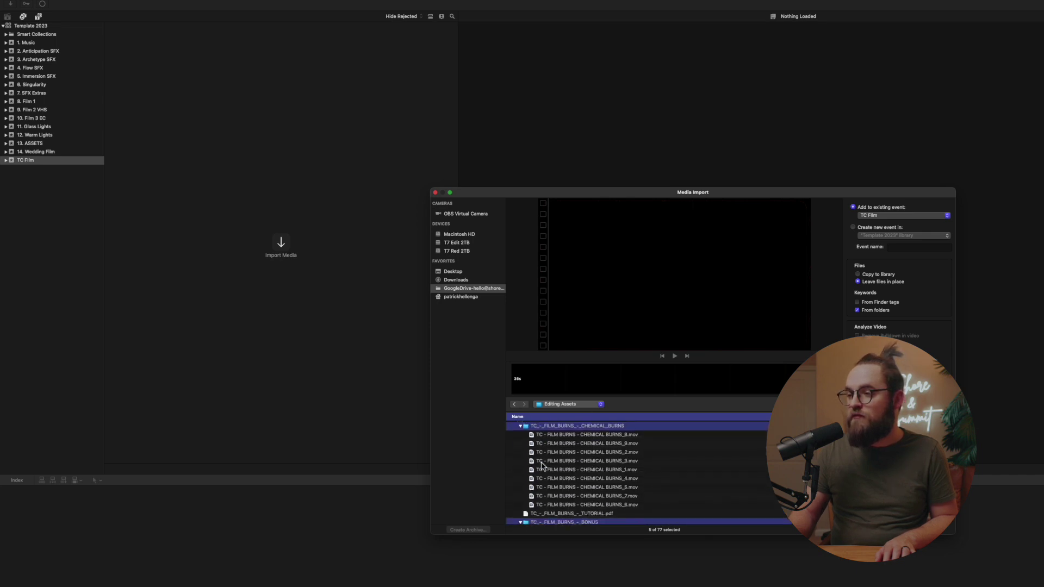
scroll(544, 479, up, 3)
super+click(547, 438)
scroll(547, 438, up, 10)
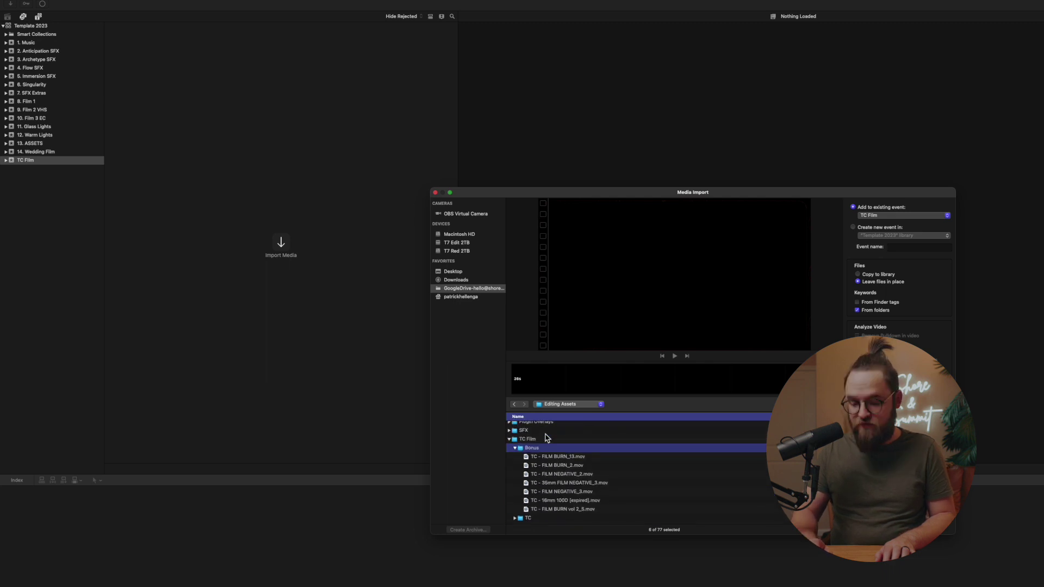
key(Return)
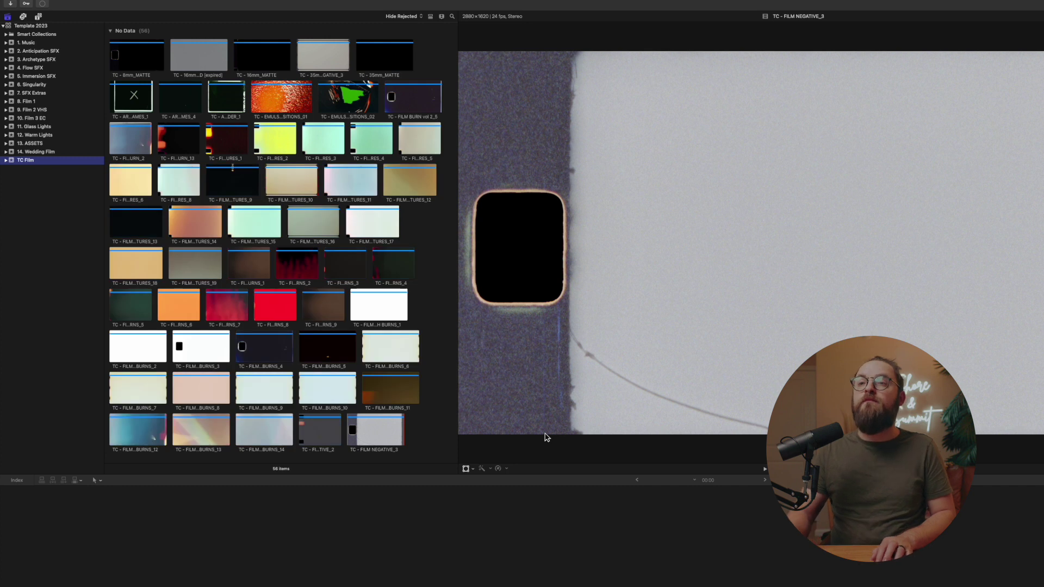
- Expand the TC Film event and check its imported keyword collections, including TC_-_FILM_MATTES, and the full clip list
click(6, 160)
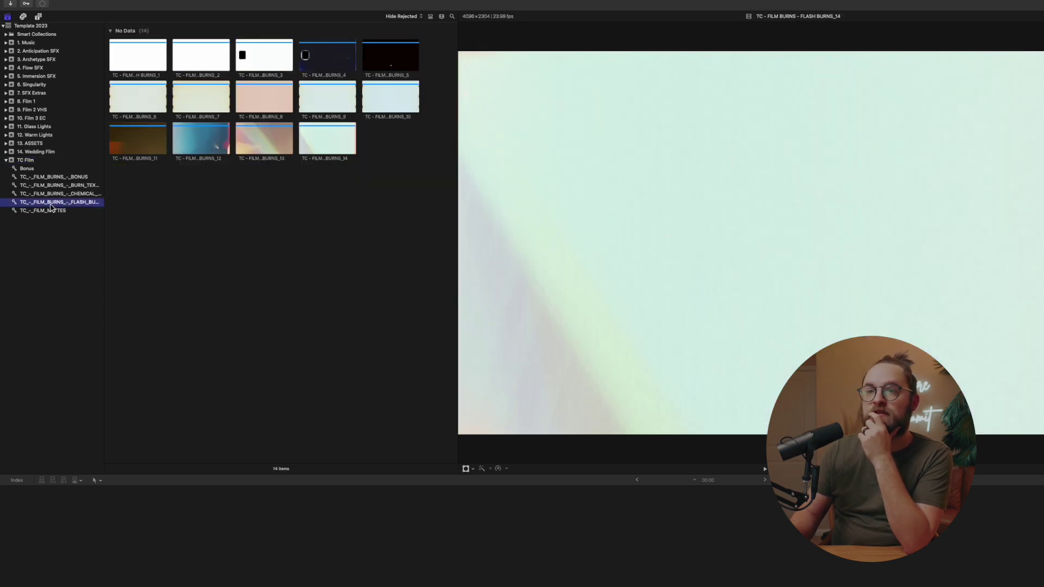
click(53, 210)
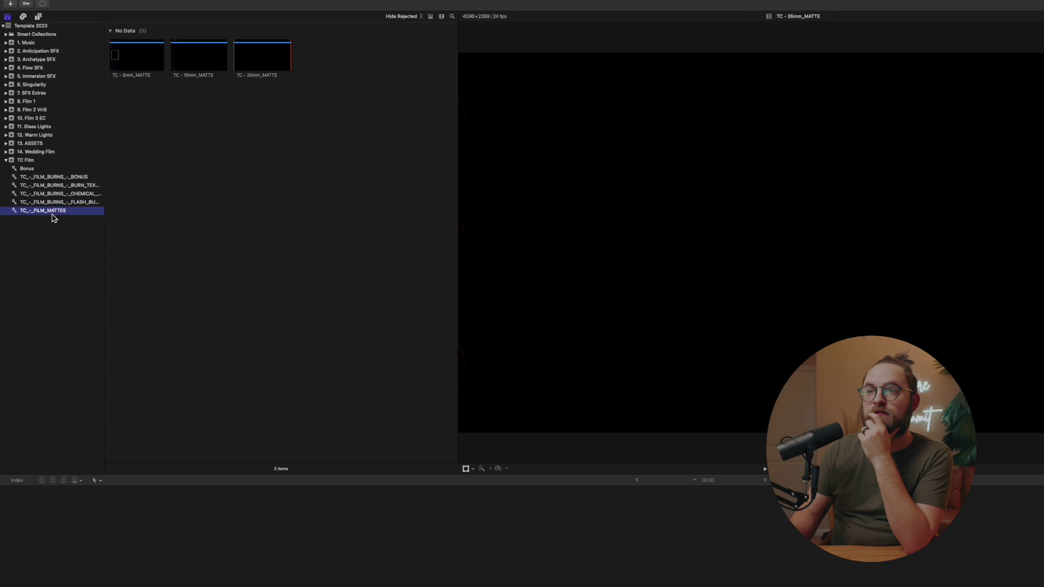
click(24, 163)
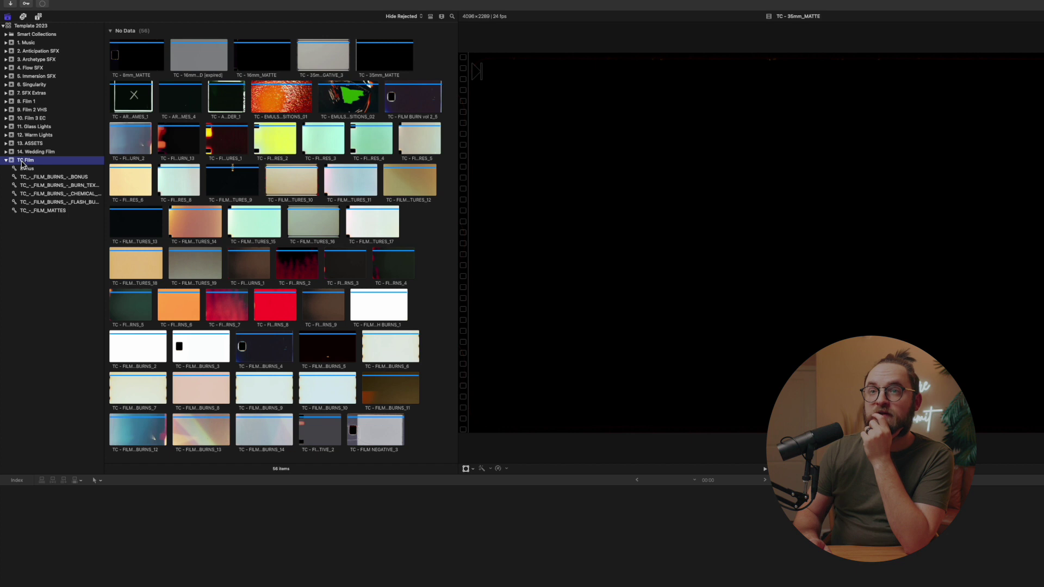
- Rename the TC Film event as 11. TC Film and collapse it
click(22, 161)
key(Return)
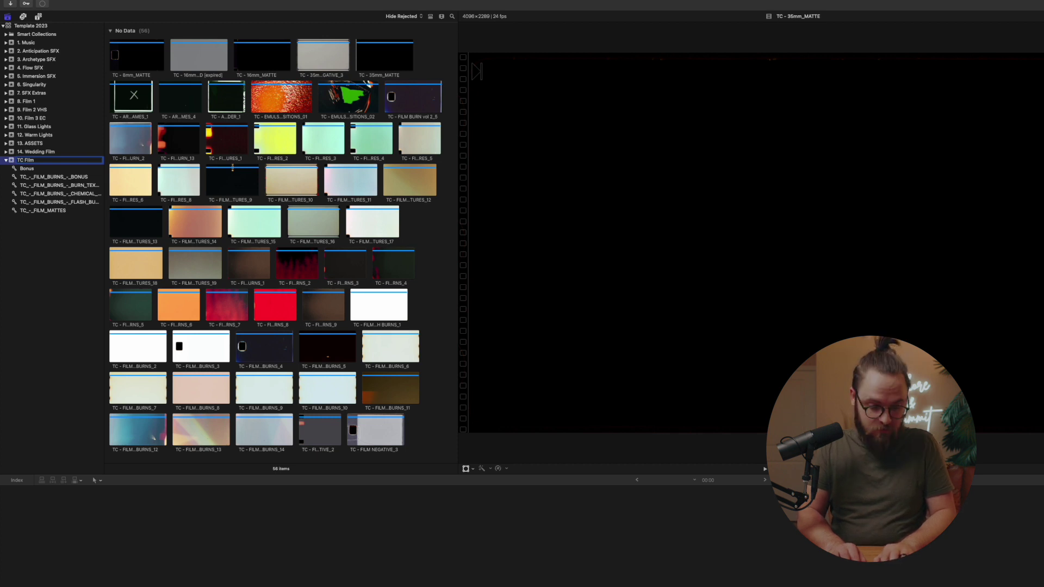
text(11.)
key(Return)
key(Left)
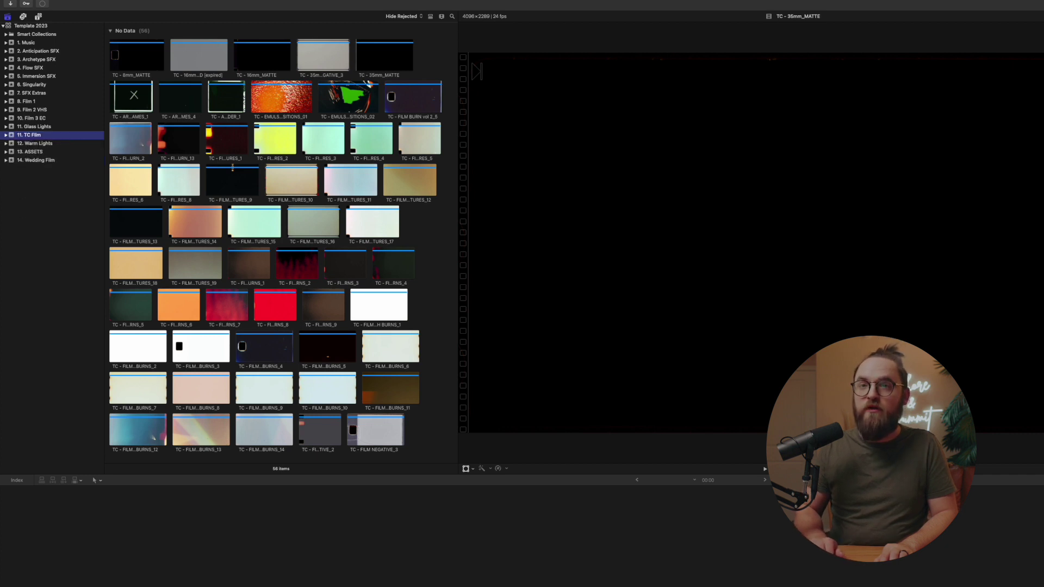
- Renumber the Glass Lights event as 12. Glass Lights
key(Up)
key(Return)
text(12. Glass Lights)
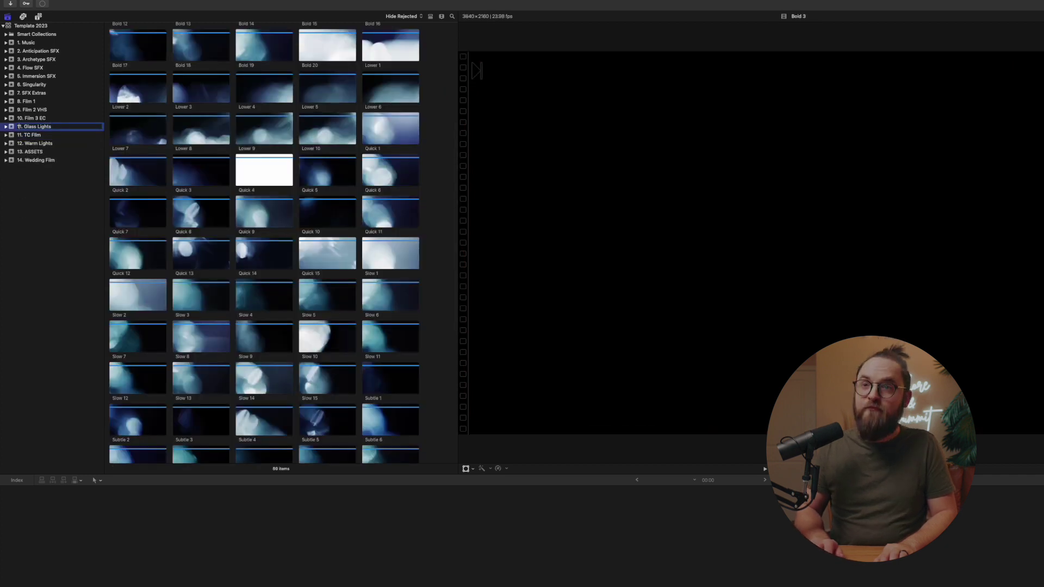
key(Return)
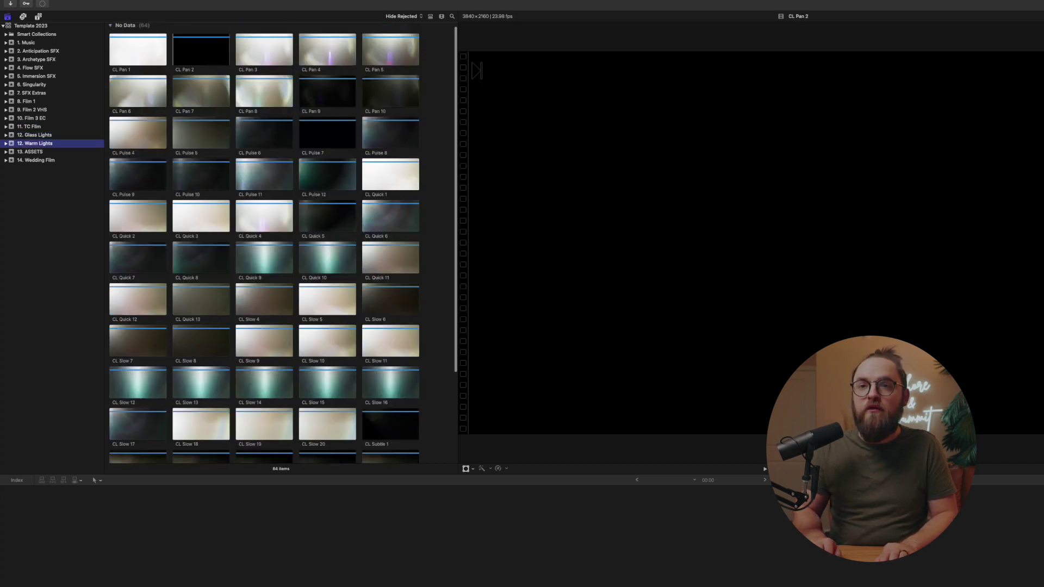
- Renumber the Glass Lights event as 13. Glass Lights so it follows Warm Lights
key(Return)
key(Left)
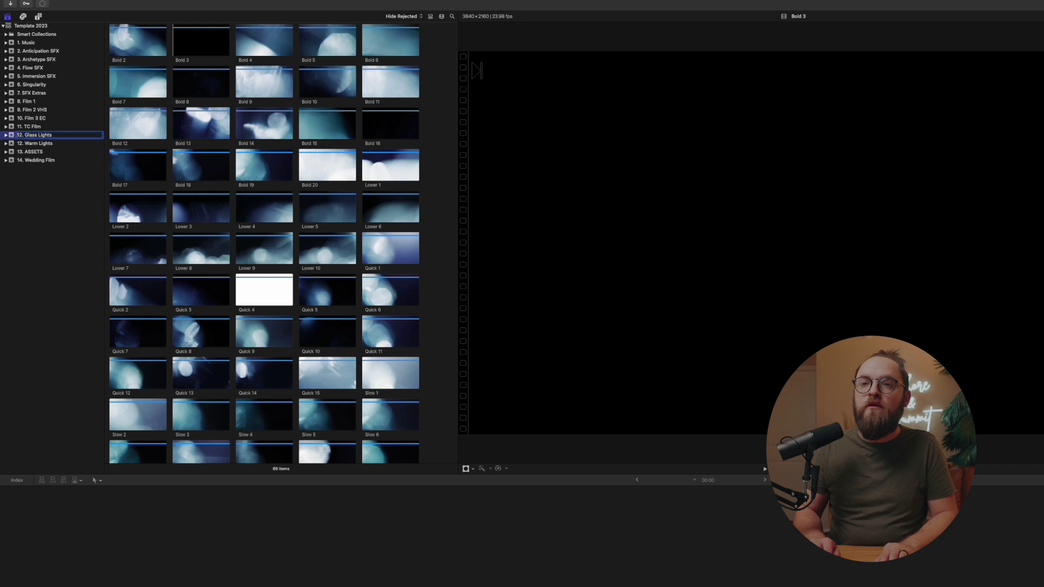
key(Right)
key(Right)
key(BackSpace)
text(3)
key(Return)
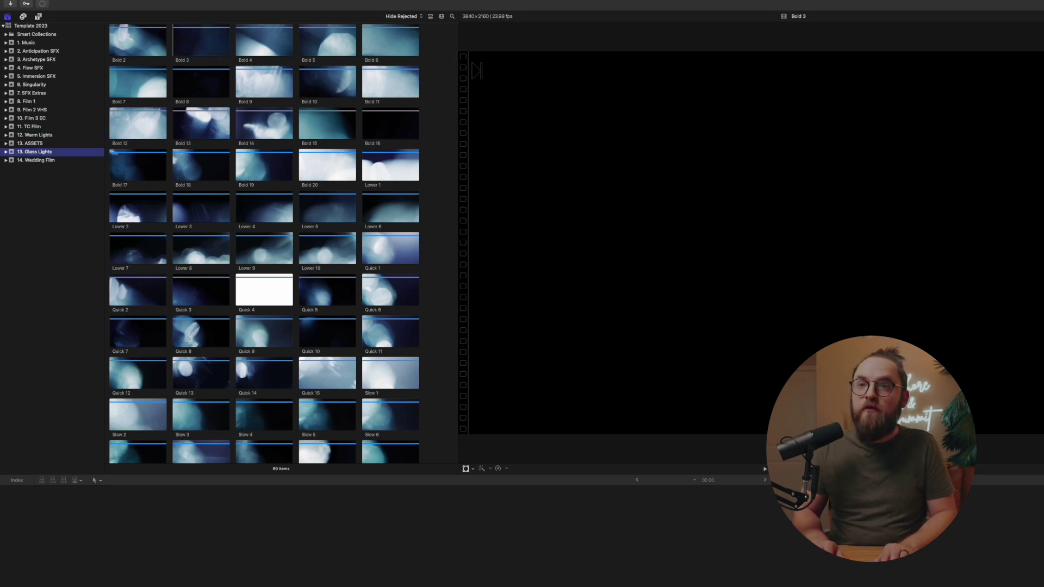
- Renumber the ASSETS event as 14. ASSETS
key(Up)
key(Return)
key(Left)
key(Right)
key(Right)
key(BackSpace)
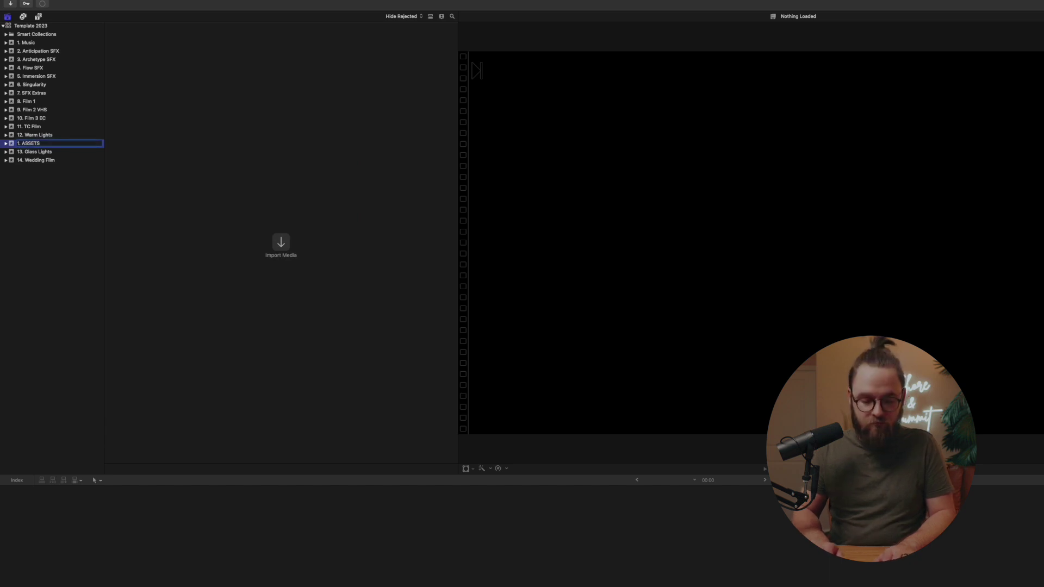
text(4)
key(Return)
- Renumber the Wedding Film event as 15. Wedding Film
key(Down)
key(Return)
key(Left)
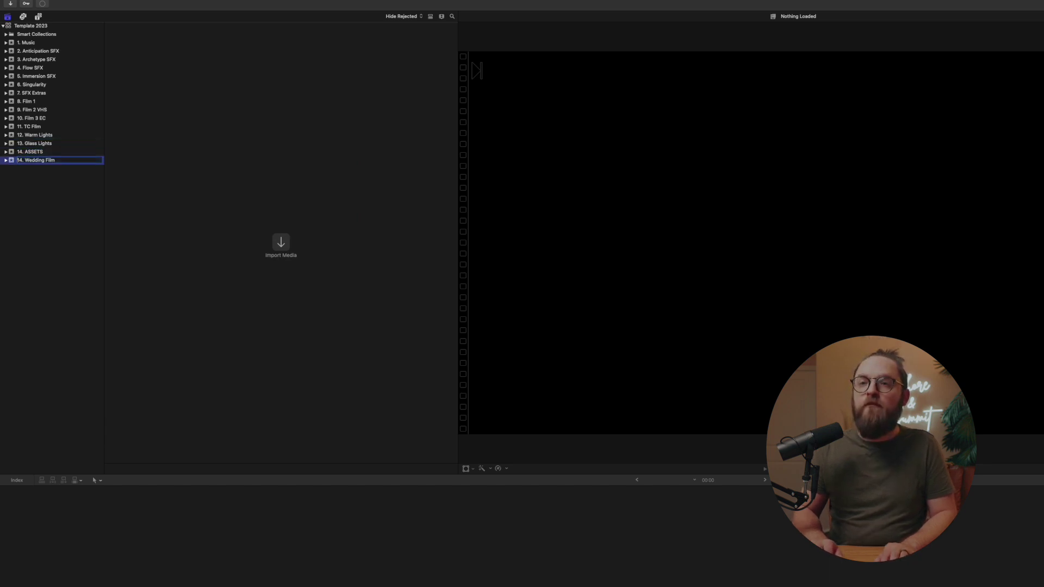
key(BackSpace)
text(5)
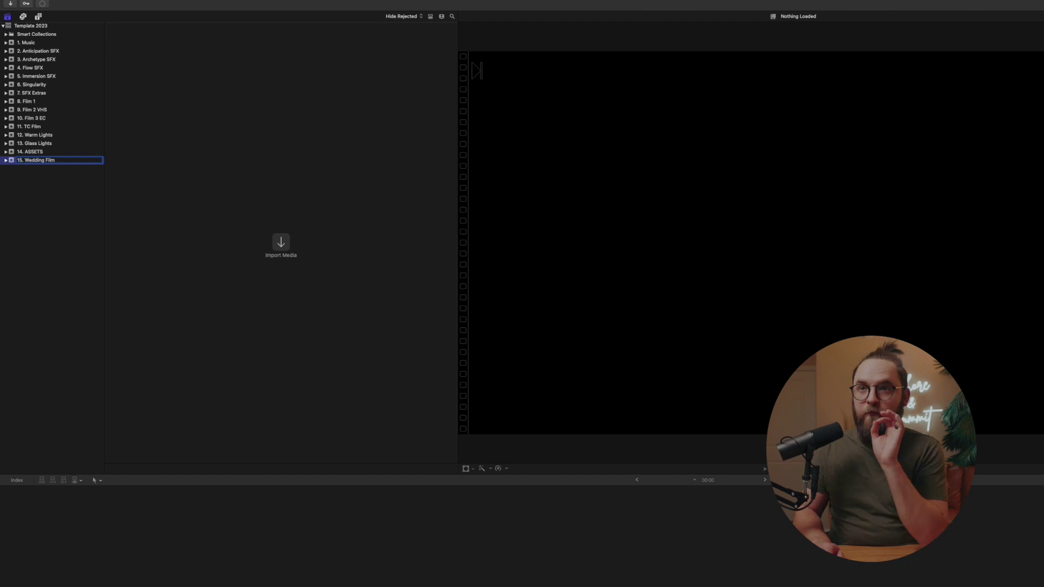
key(Return)
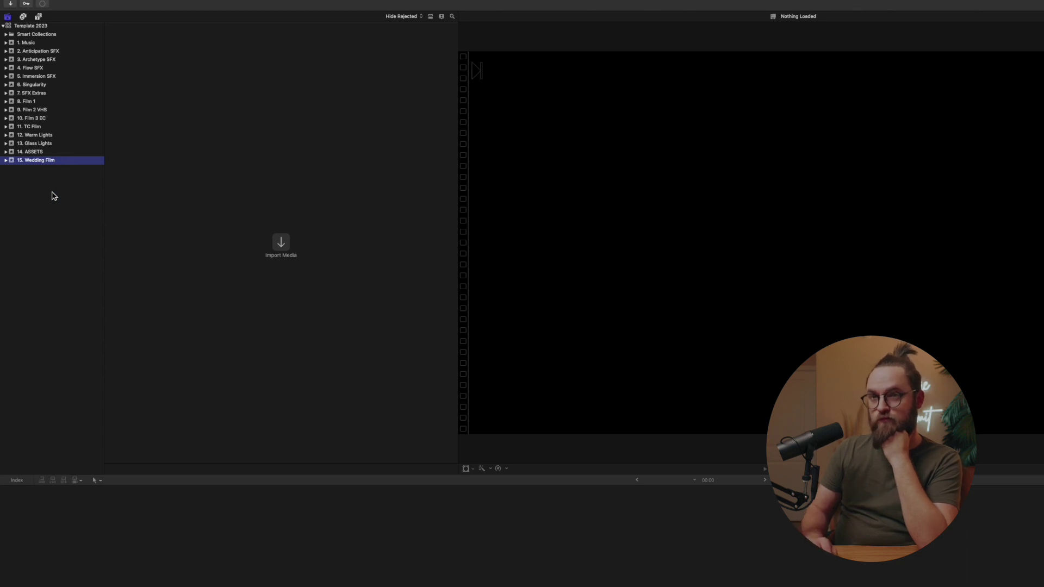
- Expand the 15. Wedding Film event and create a project named Ceremony in it
key(Right)
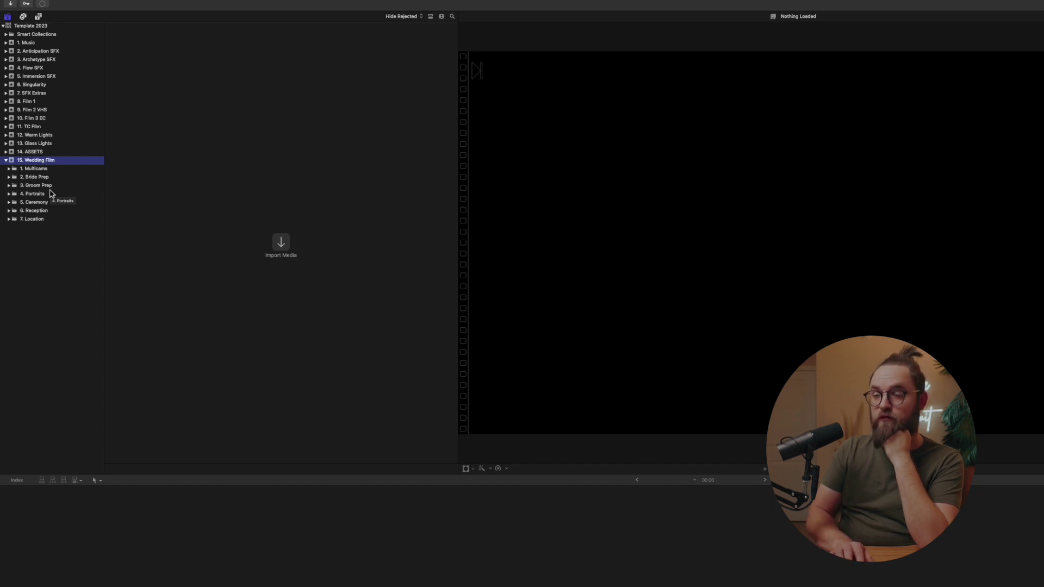
key(super+n)
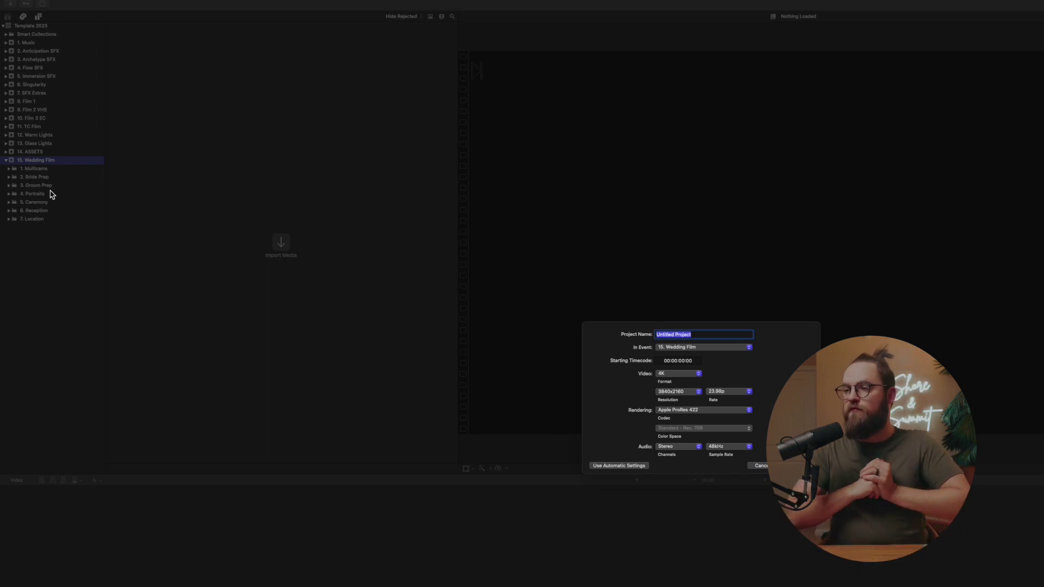
text(Ceremony)
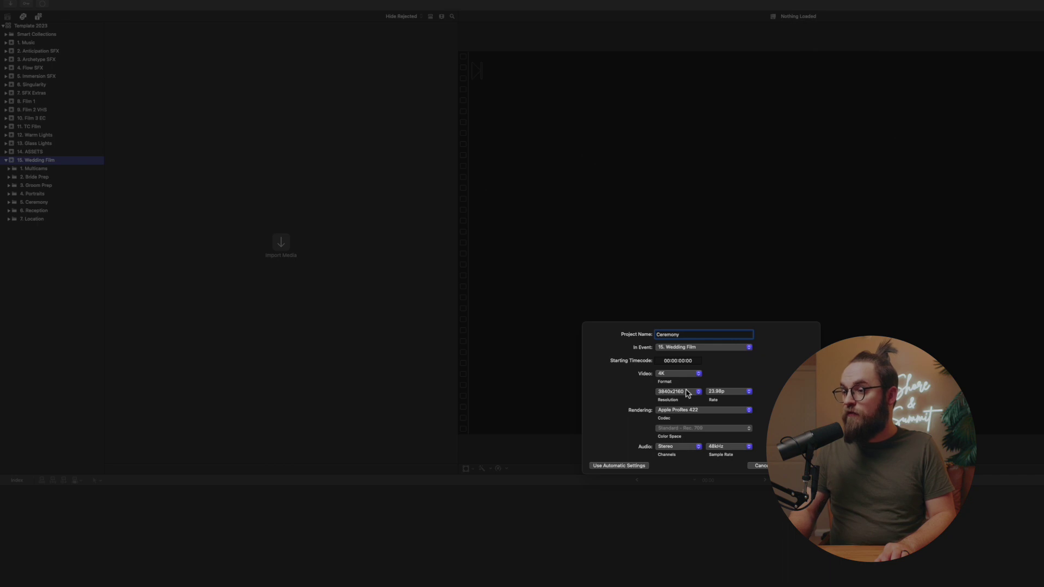
key(Return)
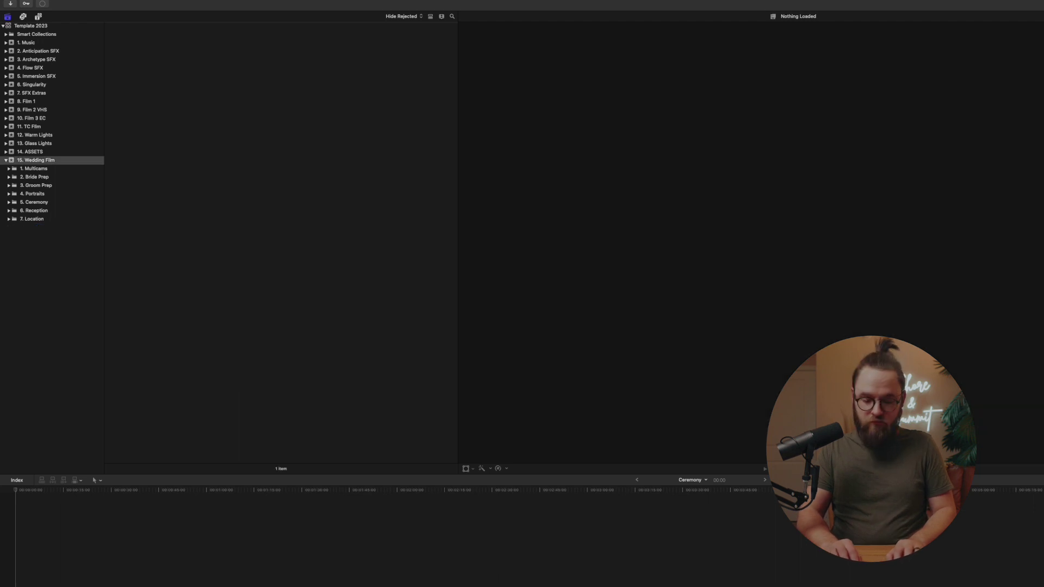
- Create a project named Toasts in the 15. Wedding Film event
key(super+n)
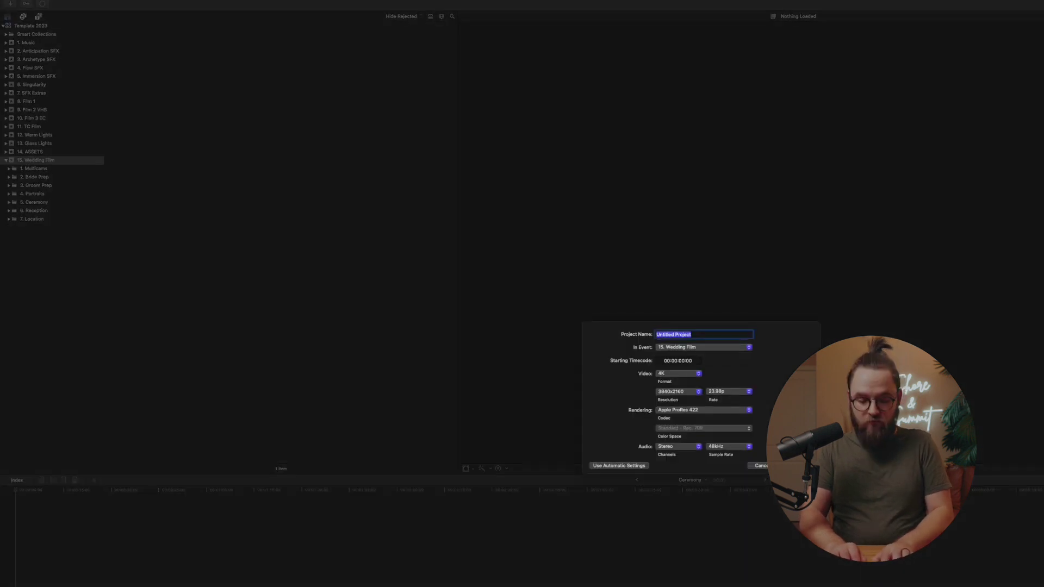
text(Toasts)
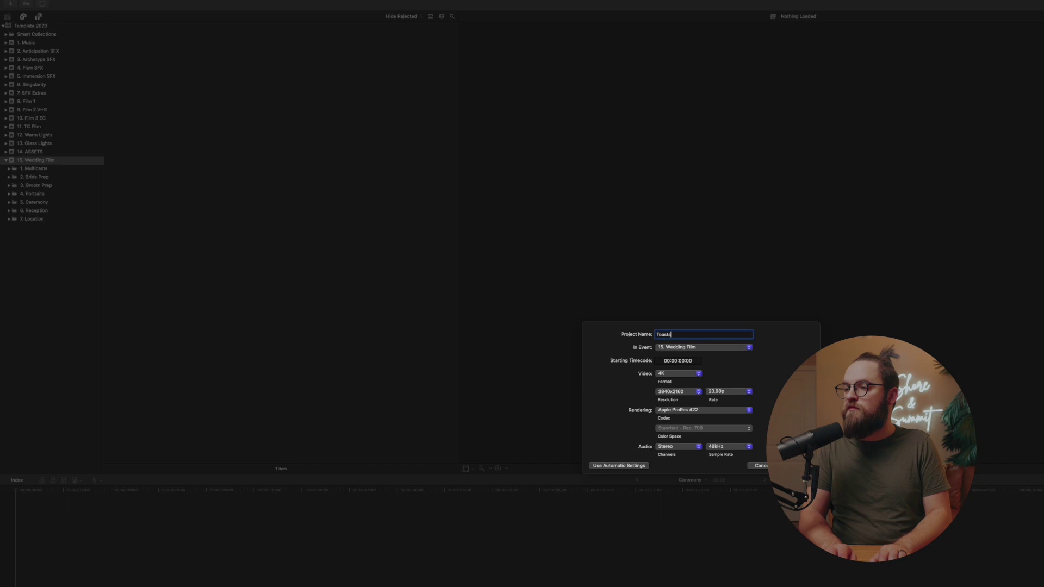
key(Return)
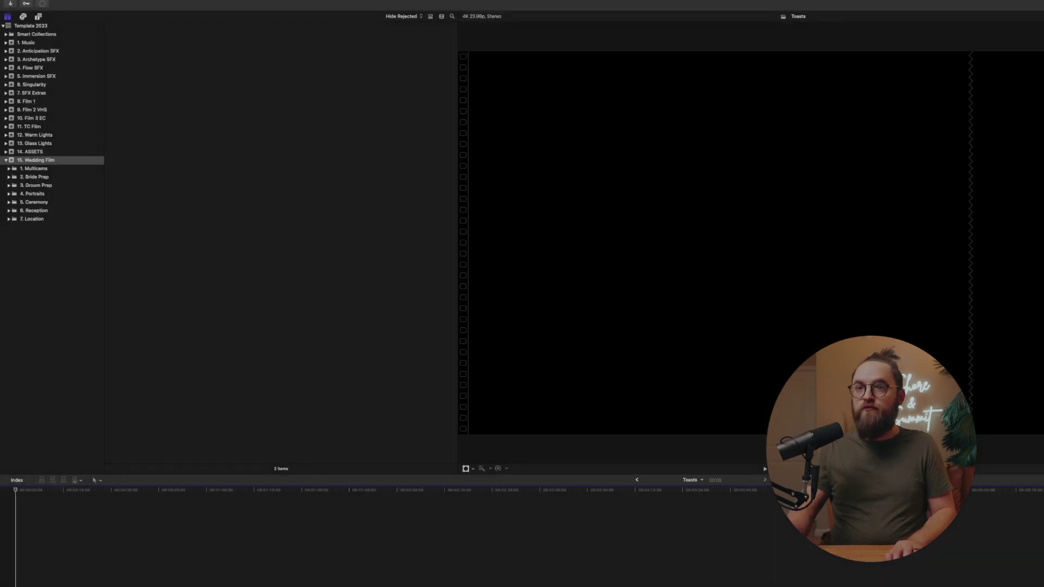
click(39, 161)
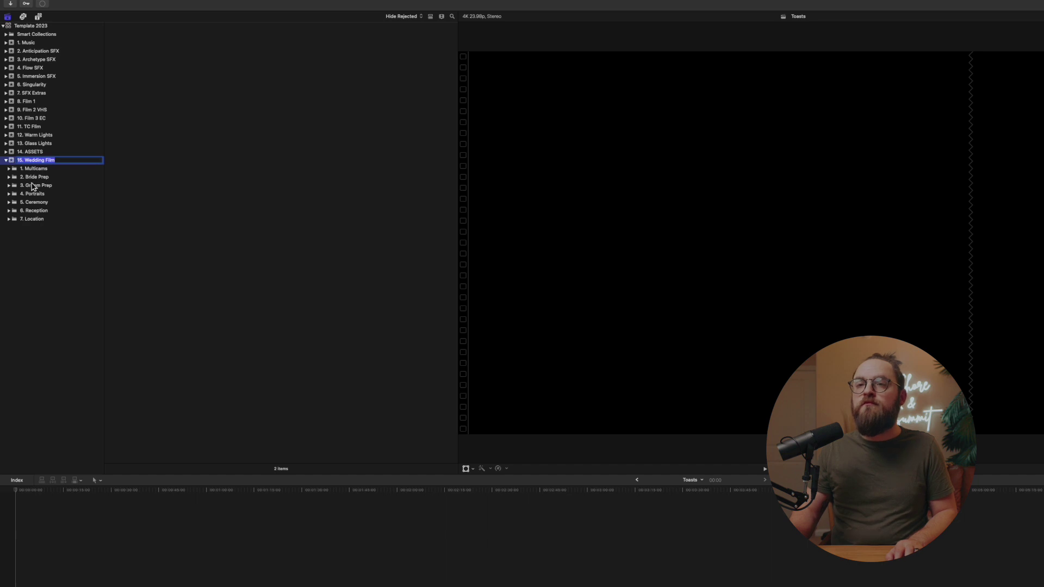
key(Return)
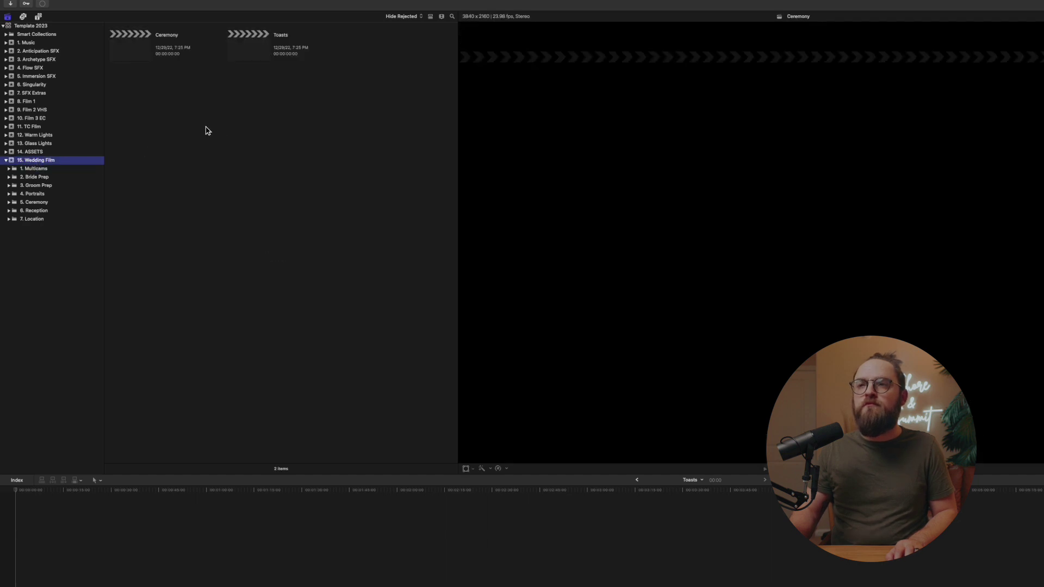
key(shift+super+n)
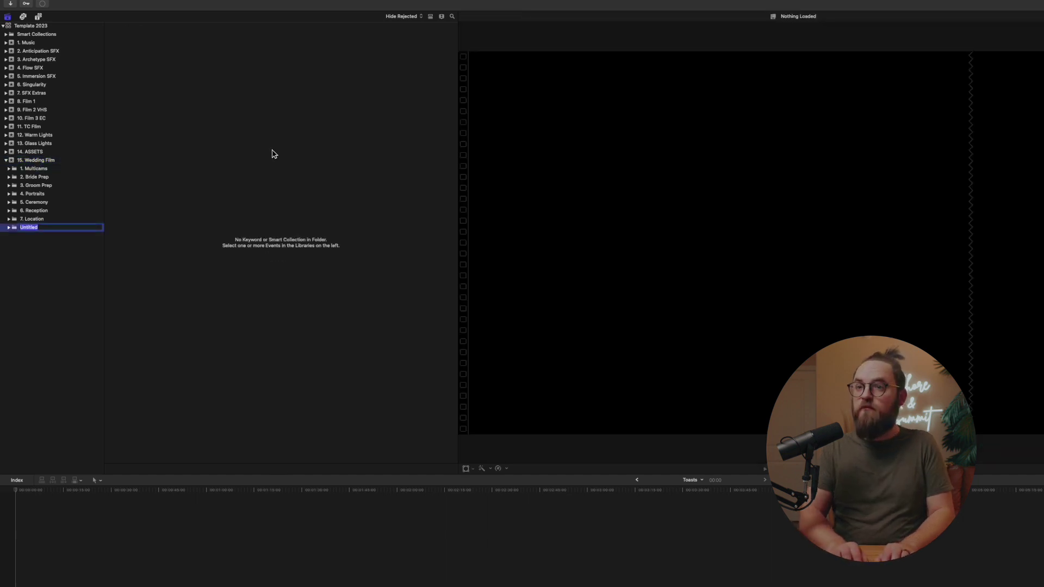
key(super+z)
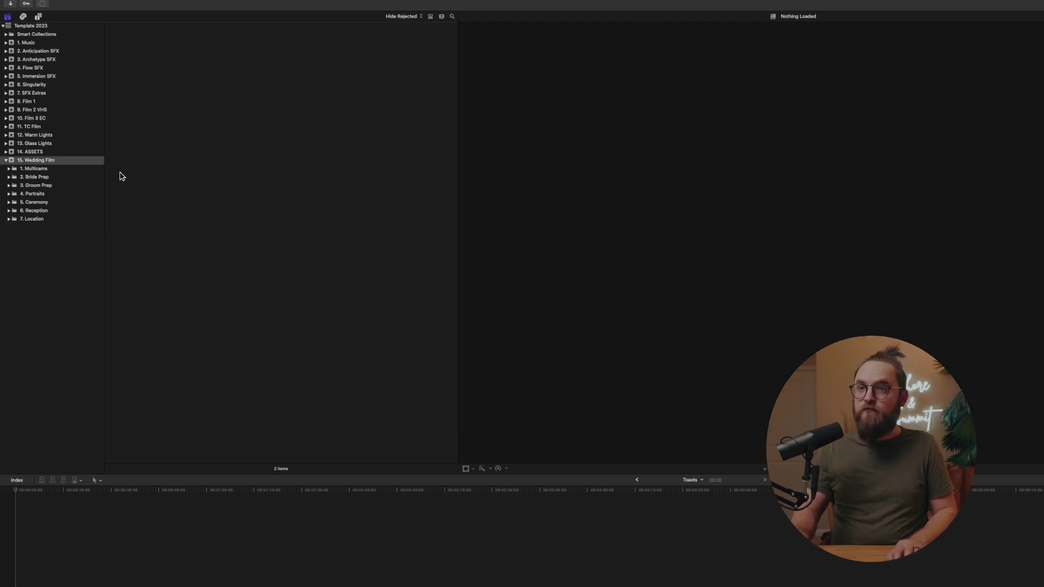
- Create a project named Story Session in the 15. Wedding Film event
click(55, 177)
click(54, 161)
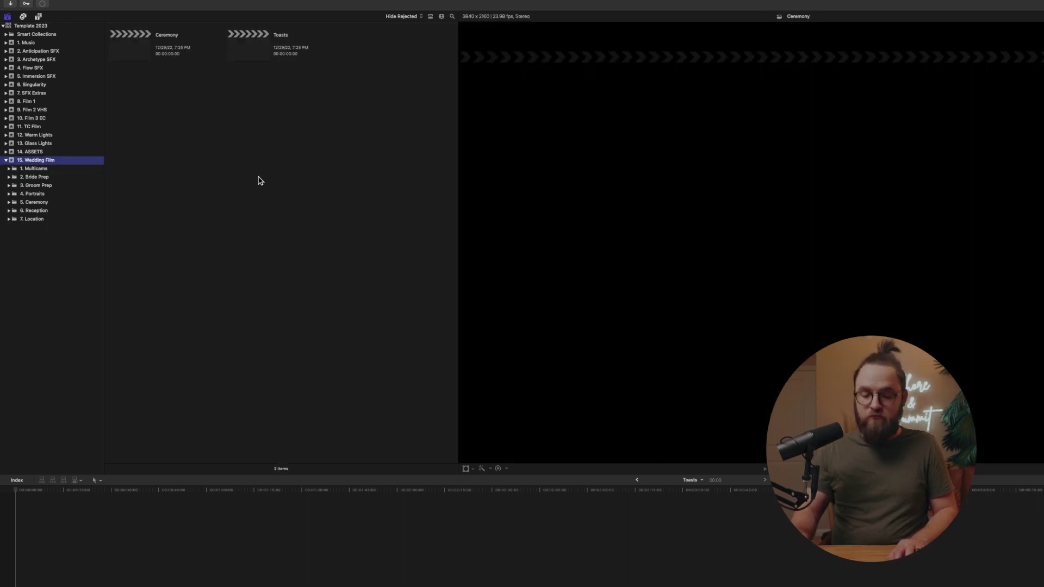
key(super+n)
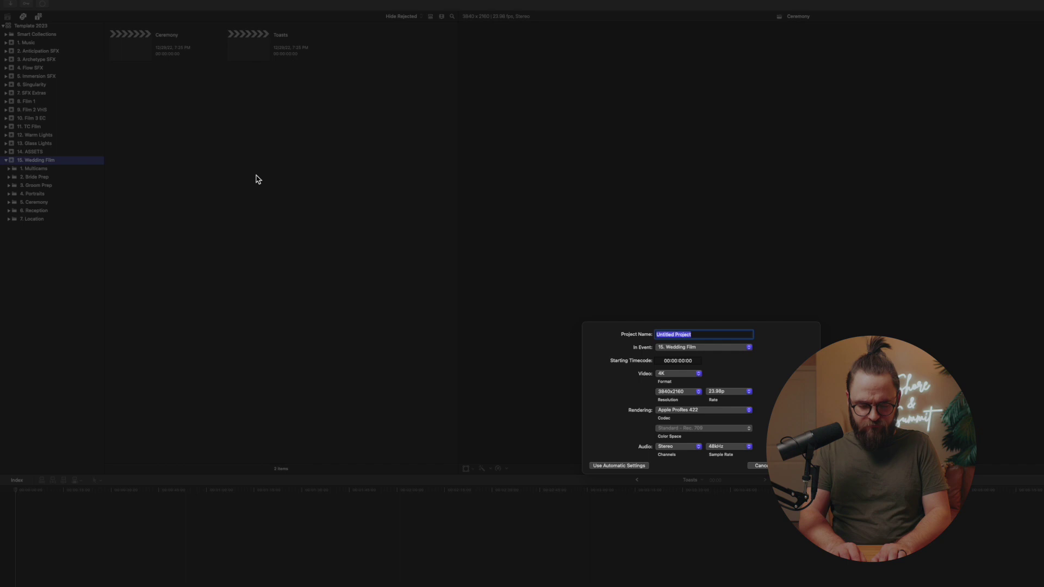
text(Story Session)
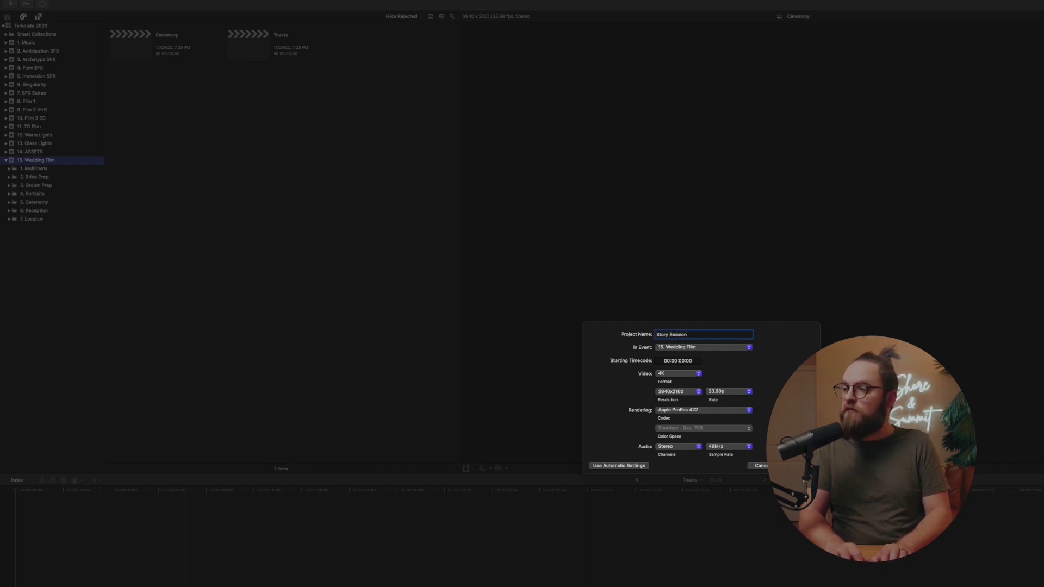
key(Return)
- Create a project named Dances in the 15. Wedding Film event
key(super+n)
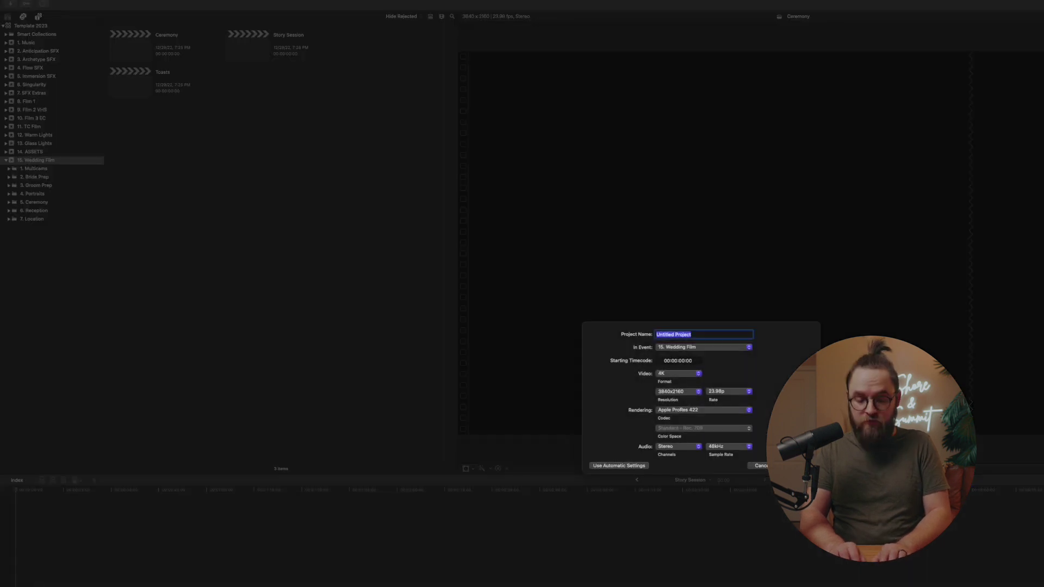
text(Da)
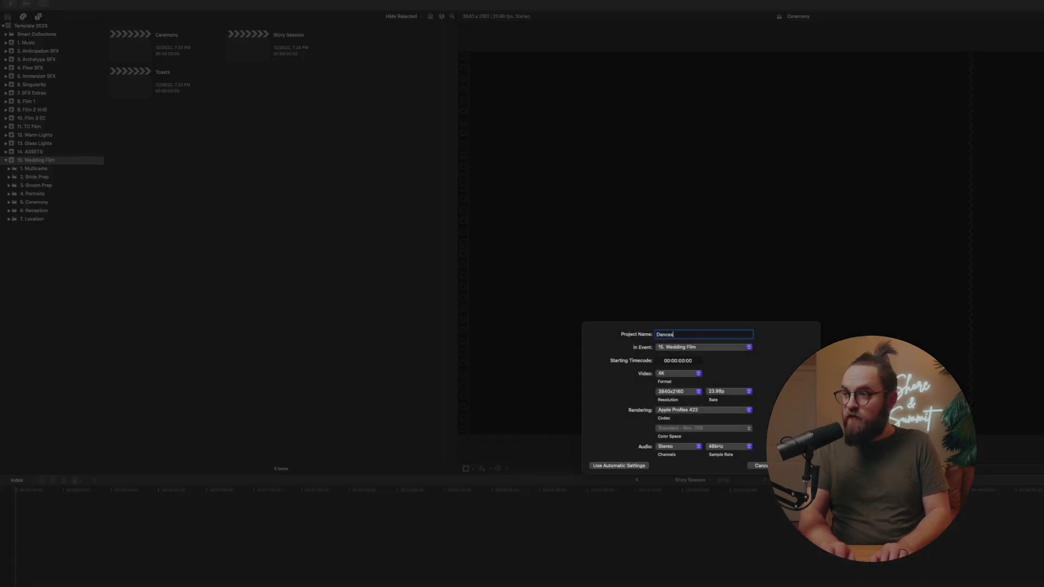
text(nces)
key(Return)
- Create a project named First Look in the 15. Wedding Film event
key(super+n)
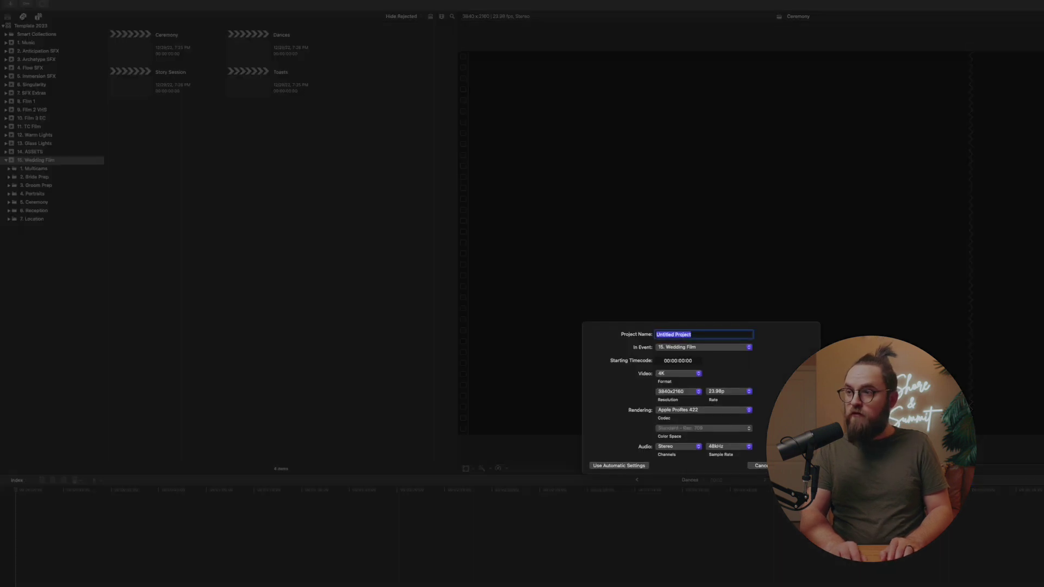
text(First Look)
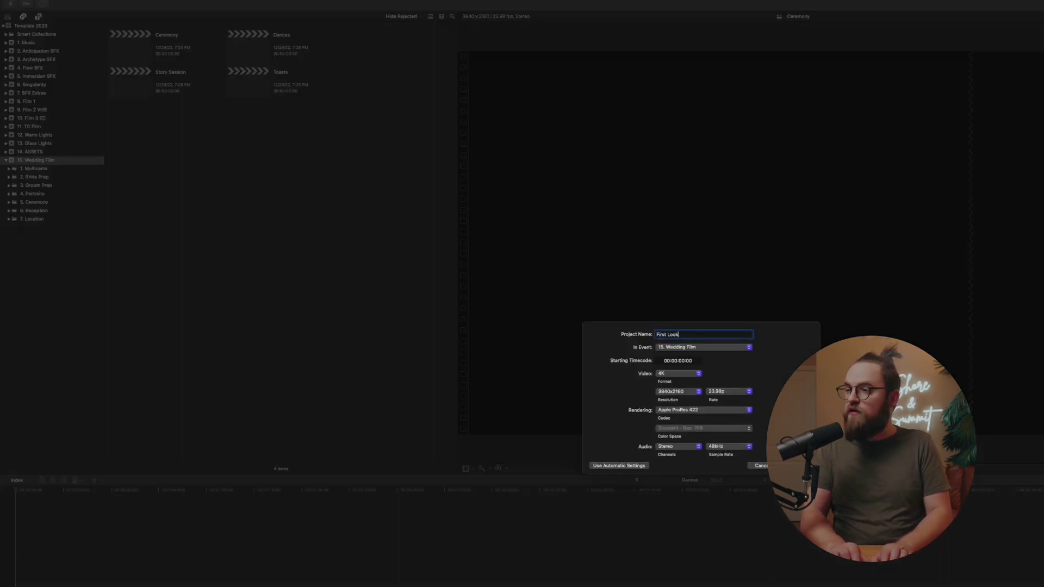
key(Return)
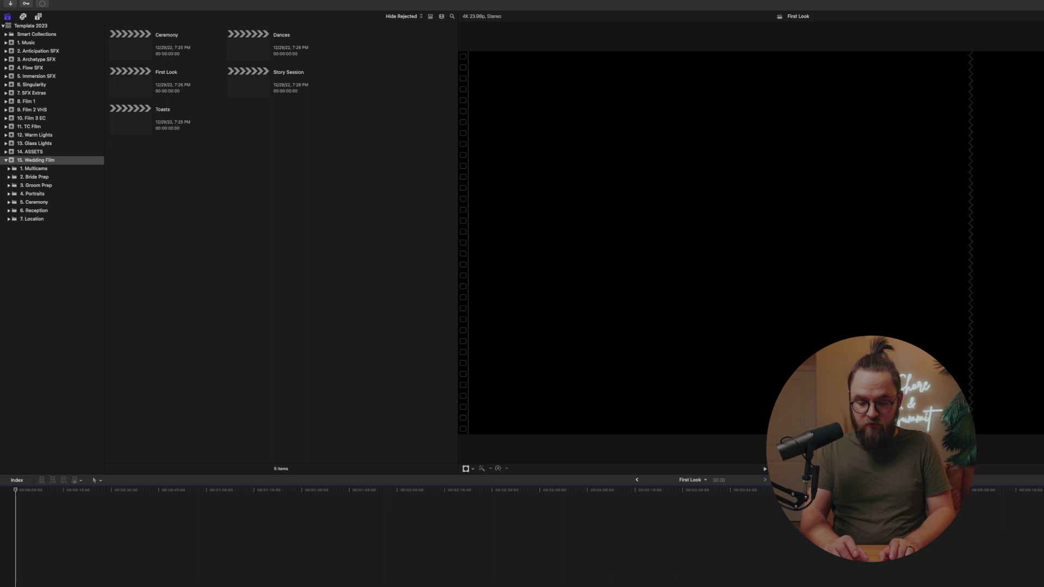
- Start a new project named Wedding Film 2:1 4K in the 15. Wedding Film event, using the 4K video format
key(super+n)
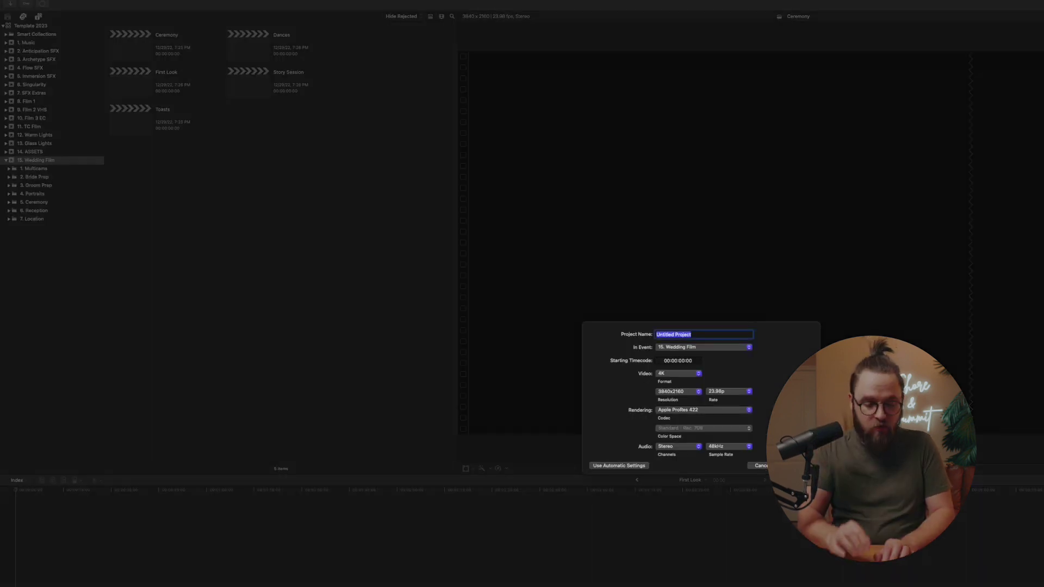
text(WE)
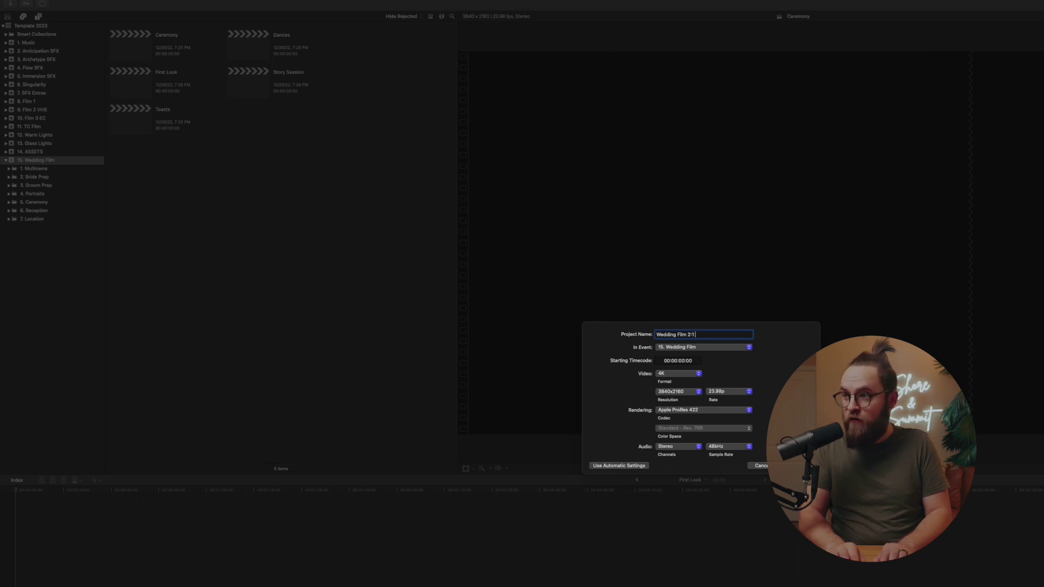
text(4K)
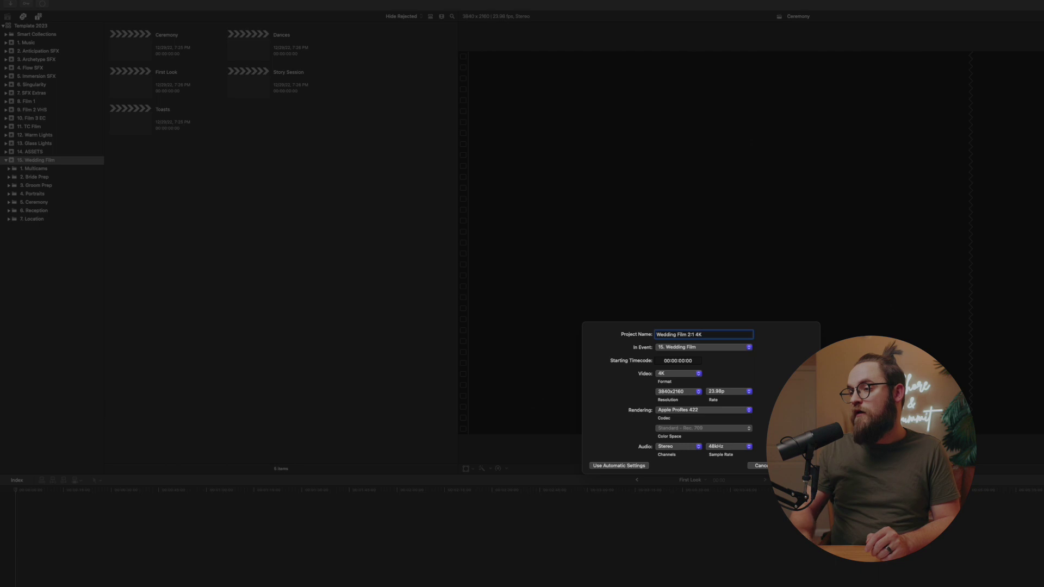
click(691, 381)
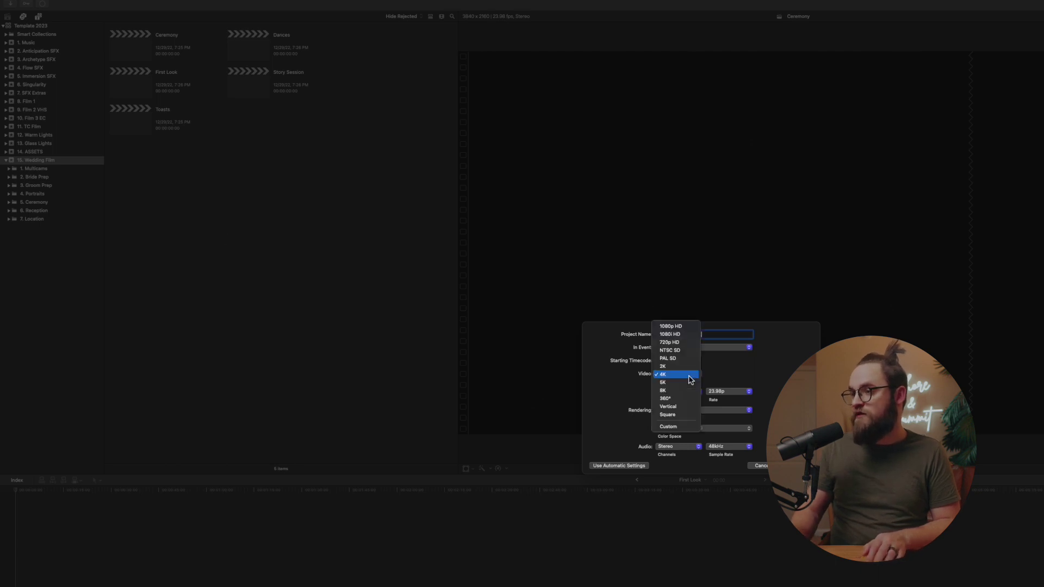
click(674, 428)
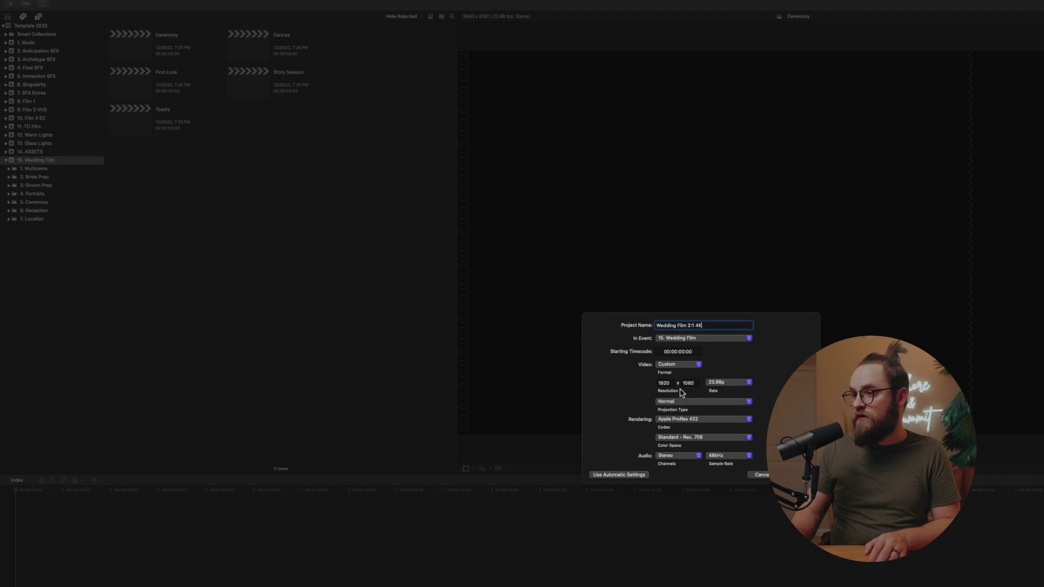
click(673, 384)
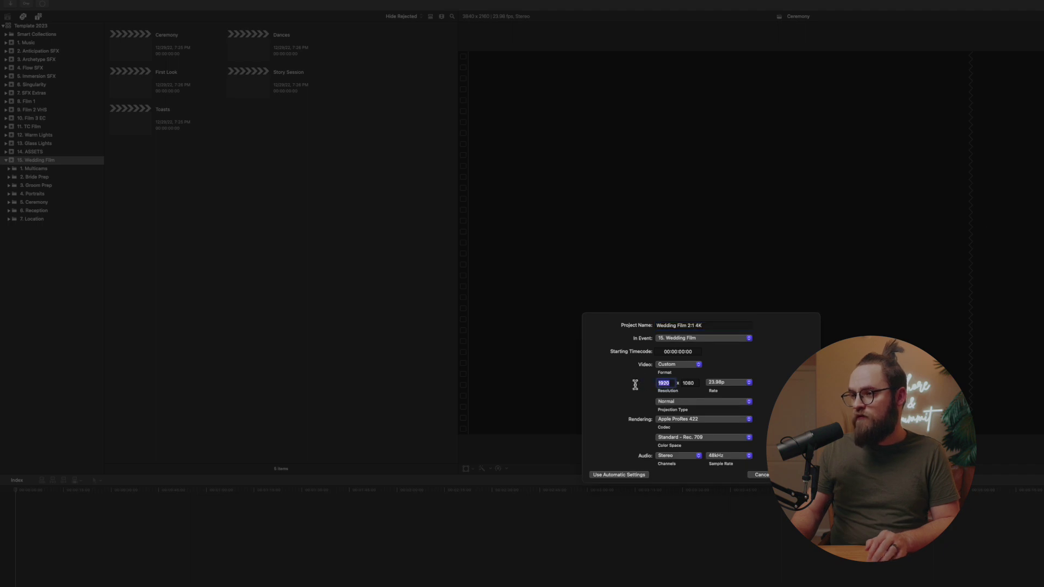
click(672, 366)
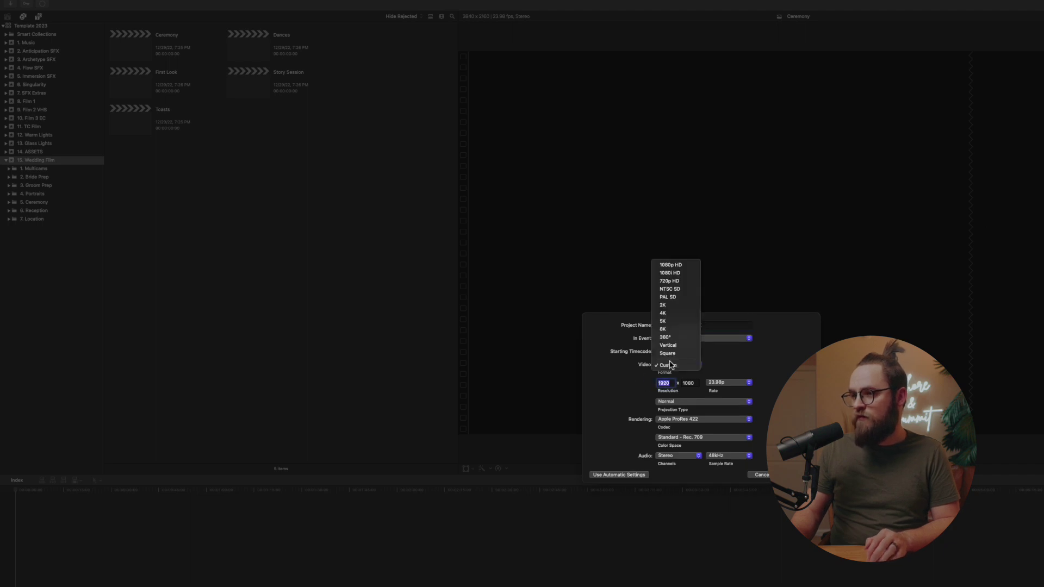
click(665, 314)
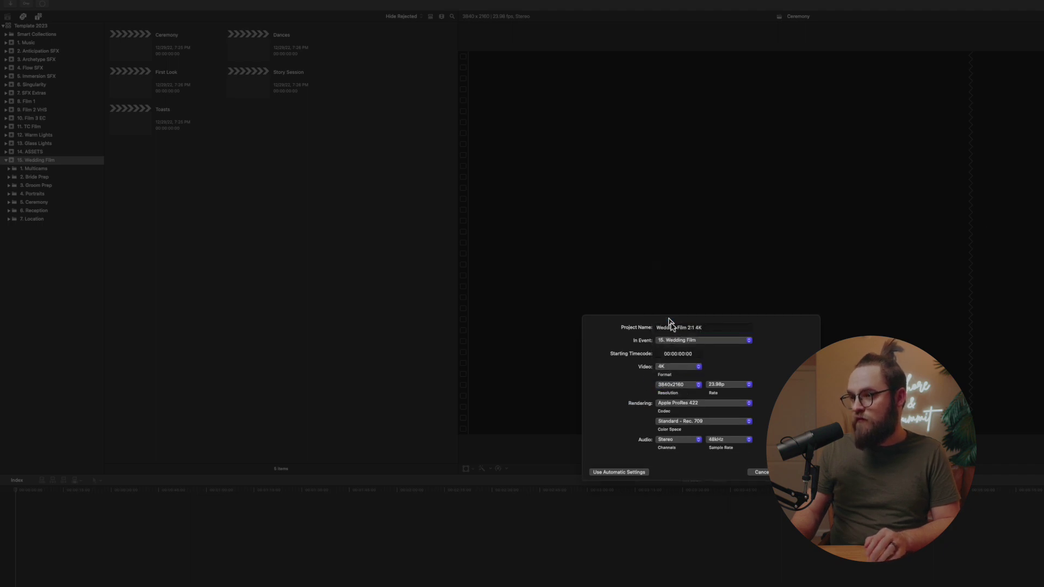
- Switch the new project's video format to Custom, set the resolution width to 3840 and create the project
click(688, 375)
click(678, 428)
drag(675, 384, 648, 385)
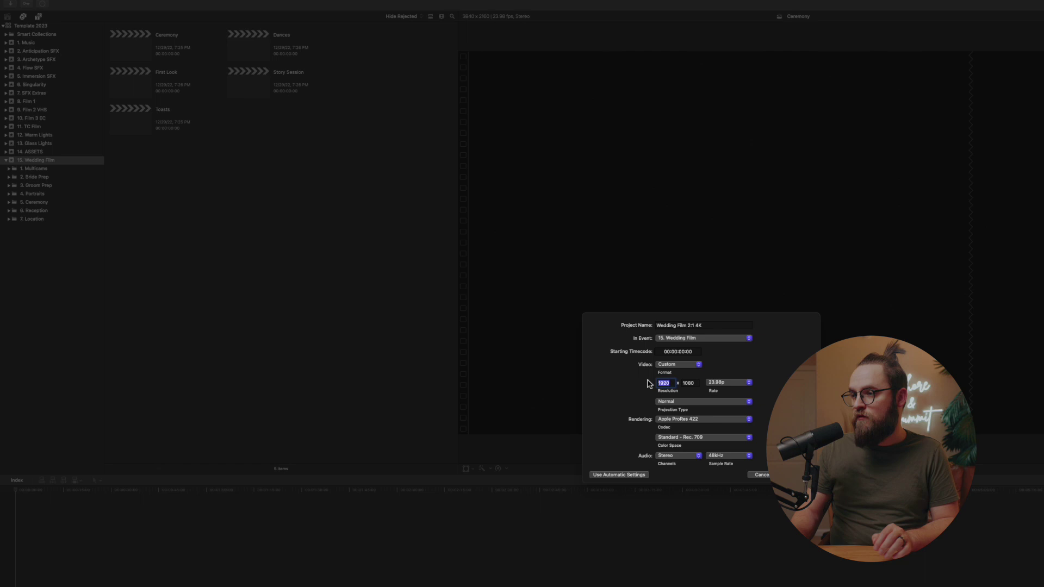
text(39)
text(40)
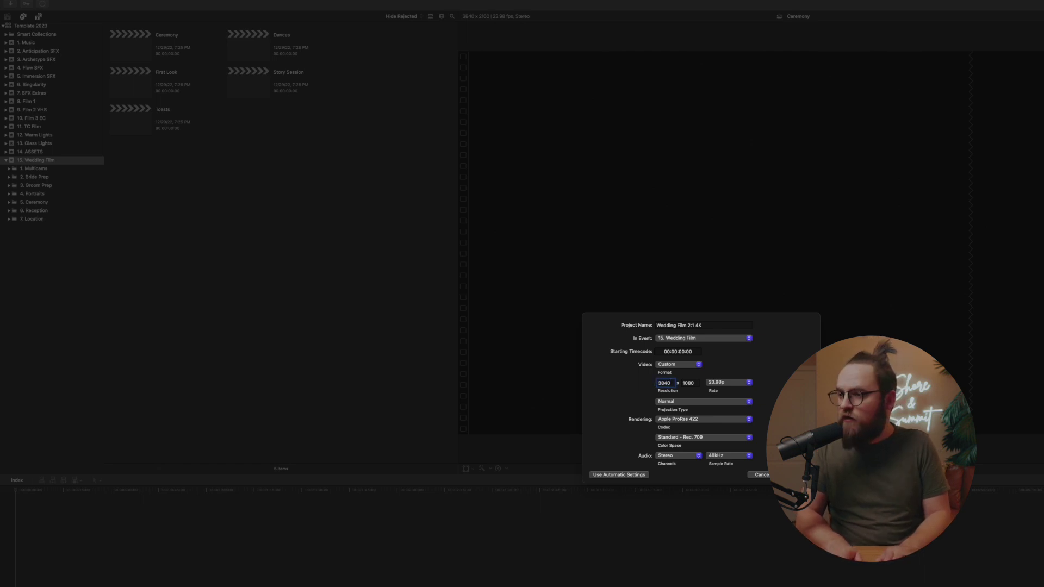
key(Return)
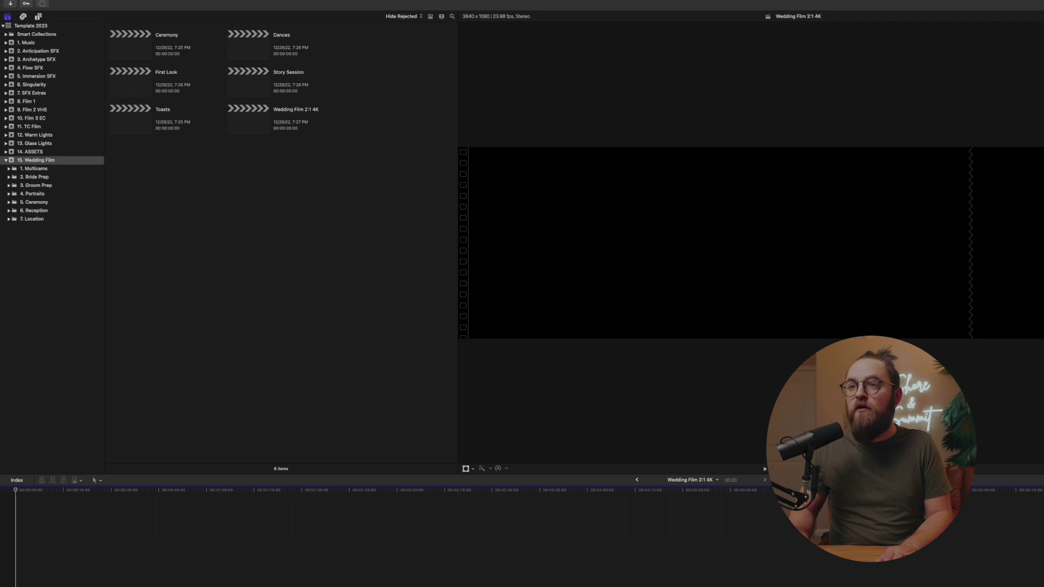
- Delete the Wedding Film 2:1 4K project from the event
right_click(247, 121)
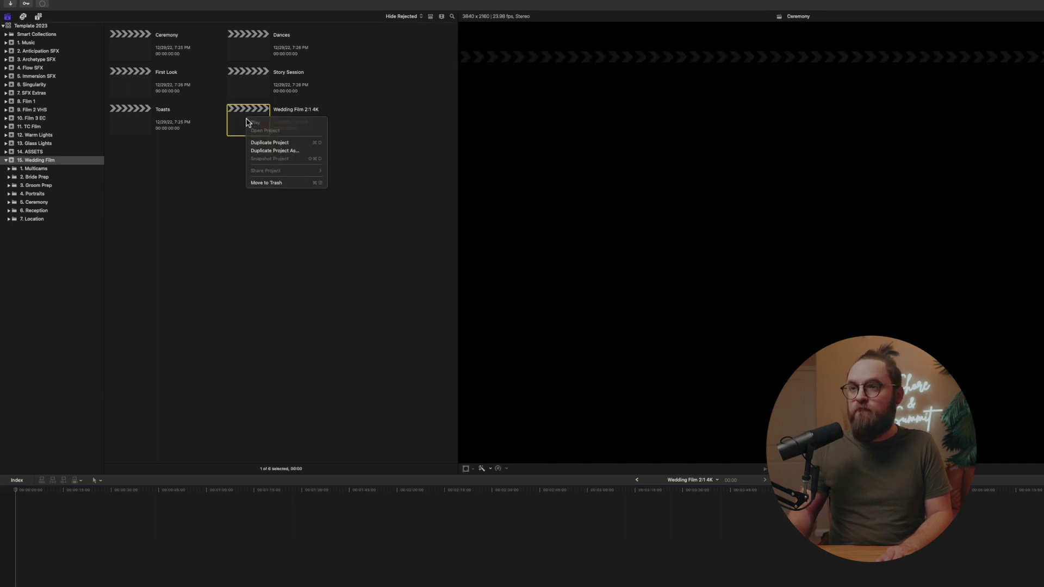
key(Escape)
key(super+BackSpace)
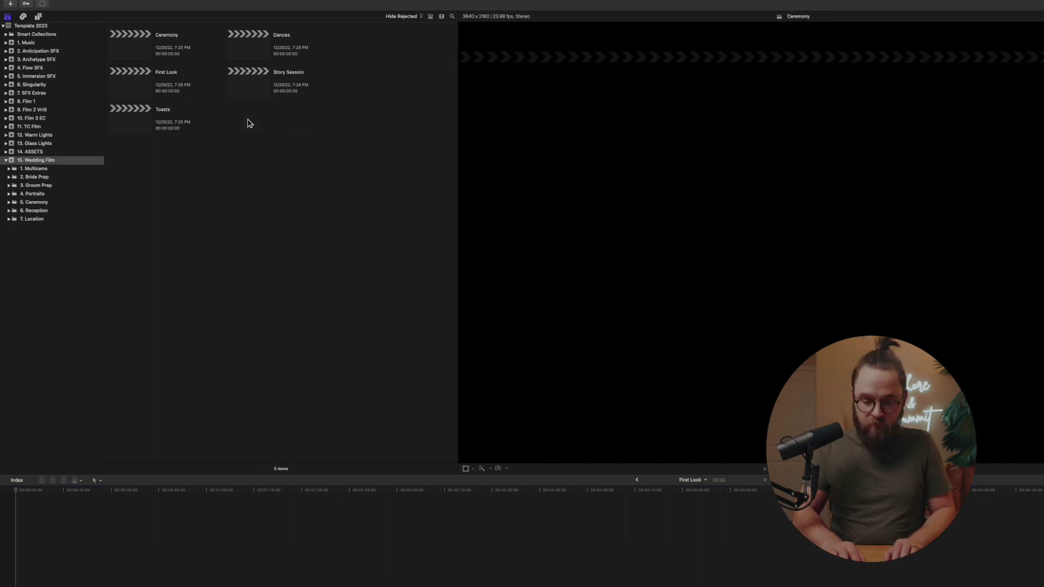
- Create a project named Wedding Film 2:1 4K in the 15. Wedding Film event with a custom 3840 x 1920 resolution
key(super+n)
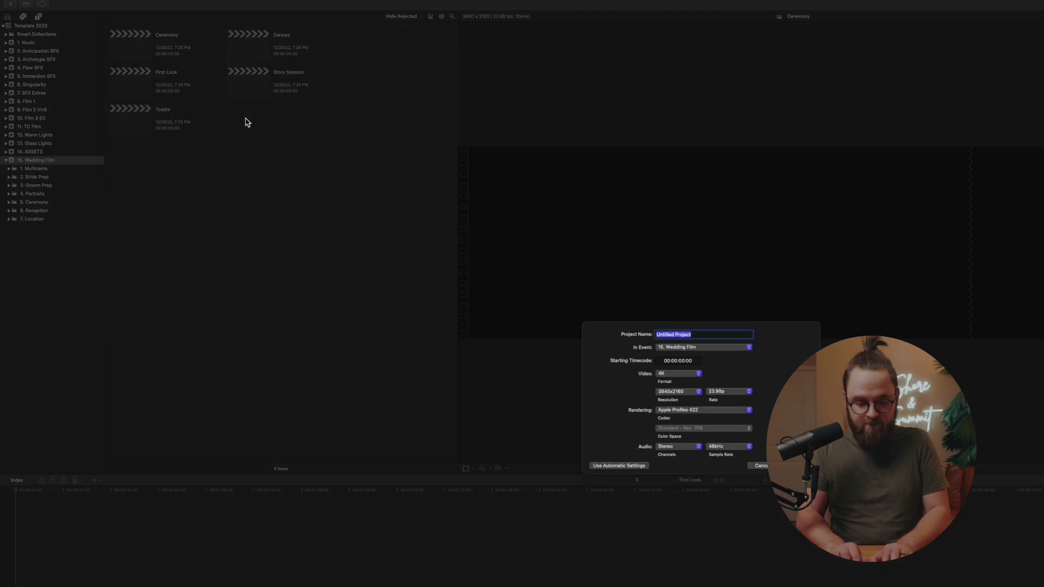
text(Wedding Film)
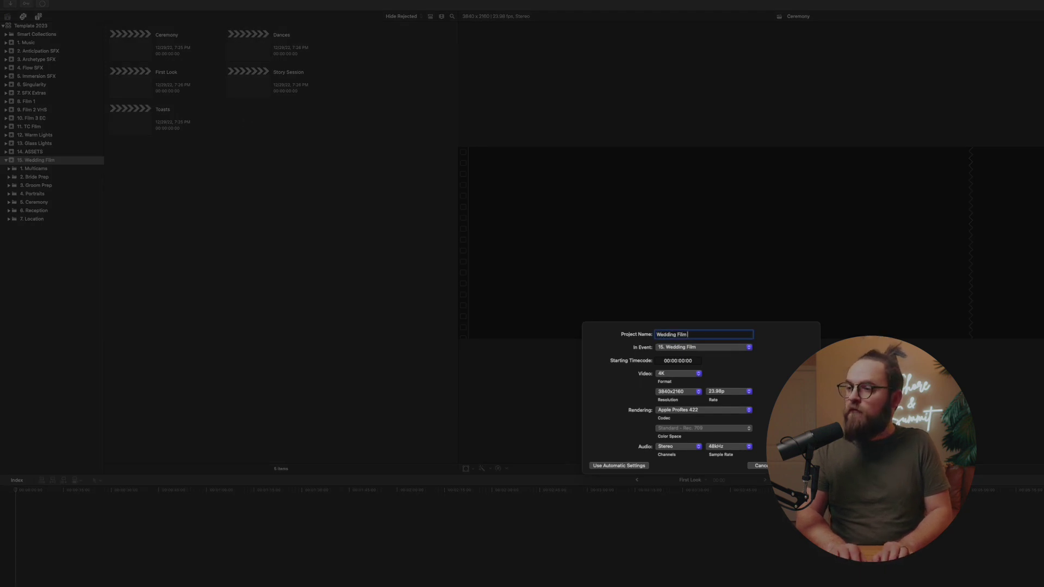
text( 2:1)
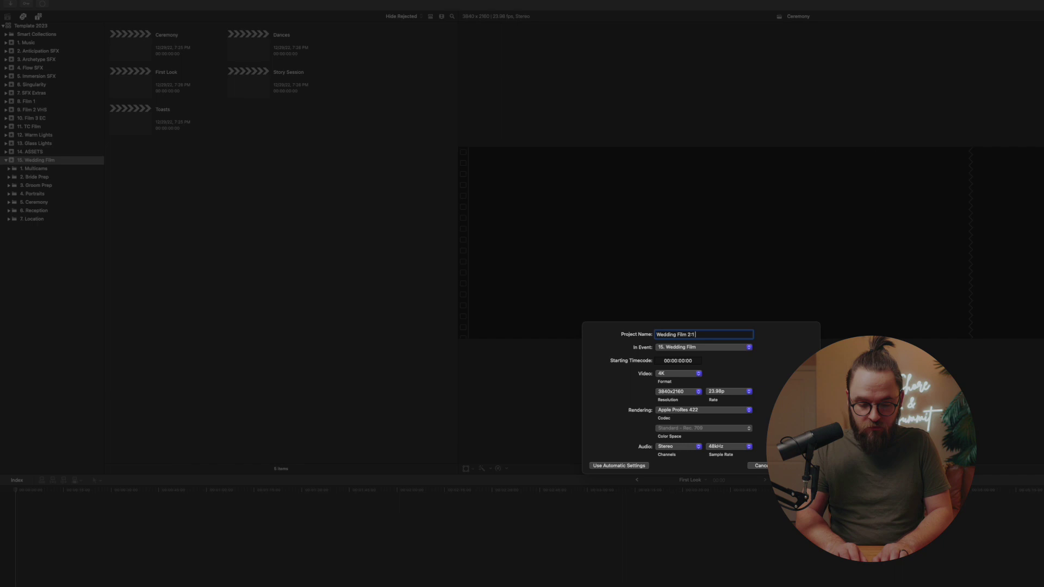
text( 4K)
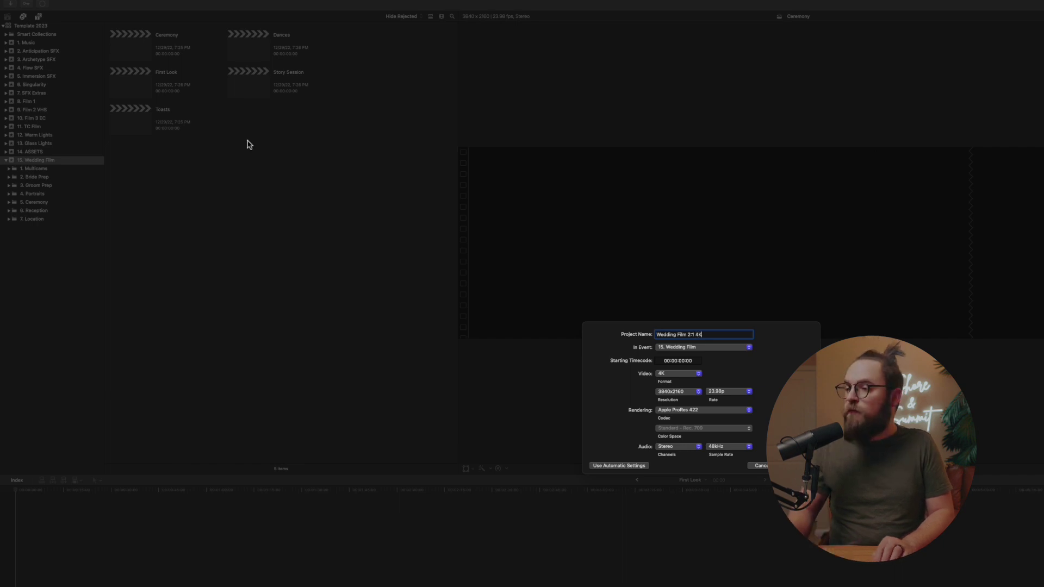
click(680, 375)
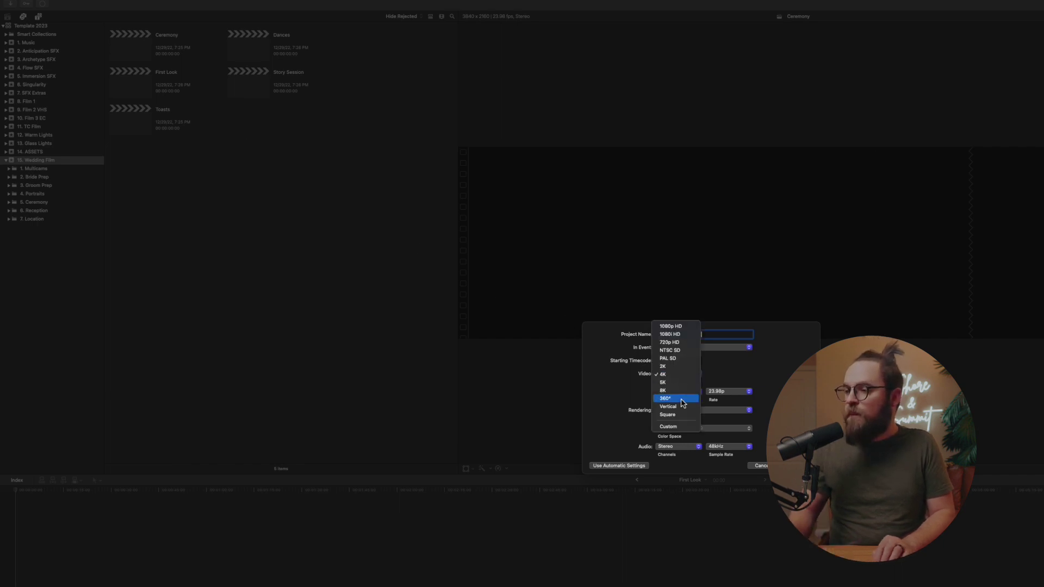
click(683, 430)
double_click(674, 384)
text(3)
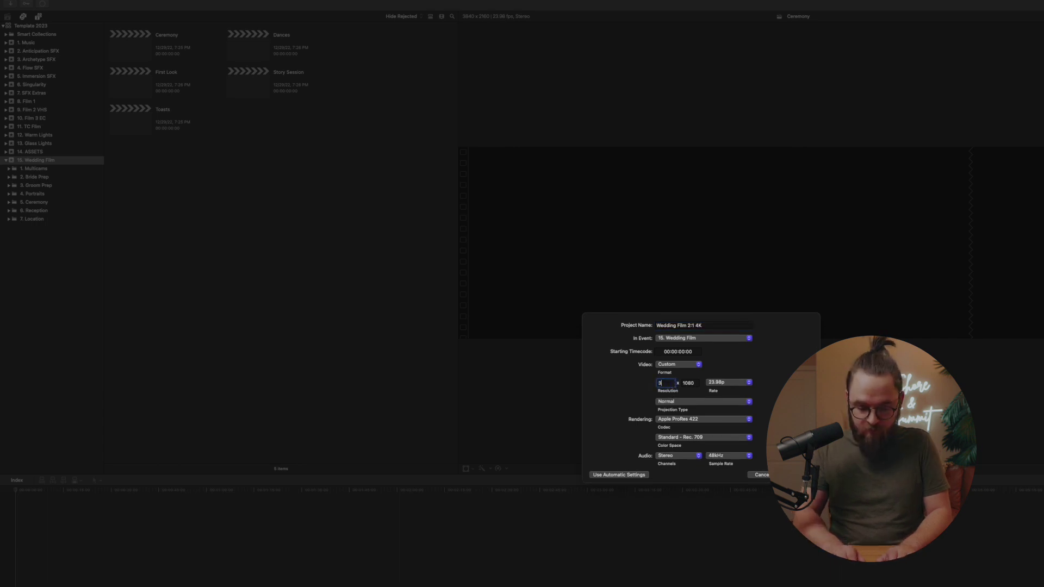
text(840)
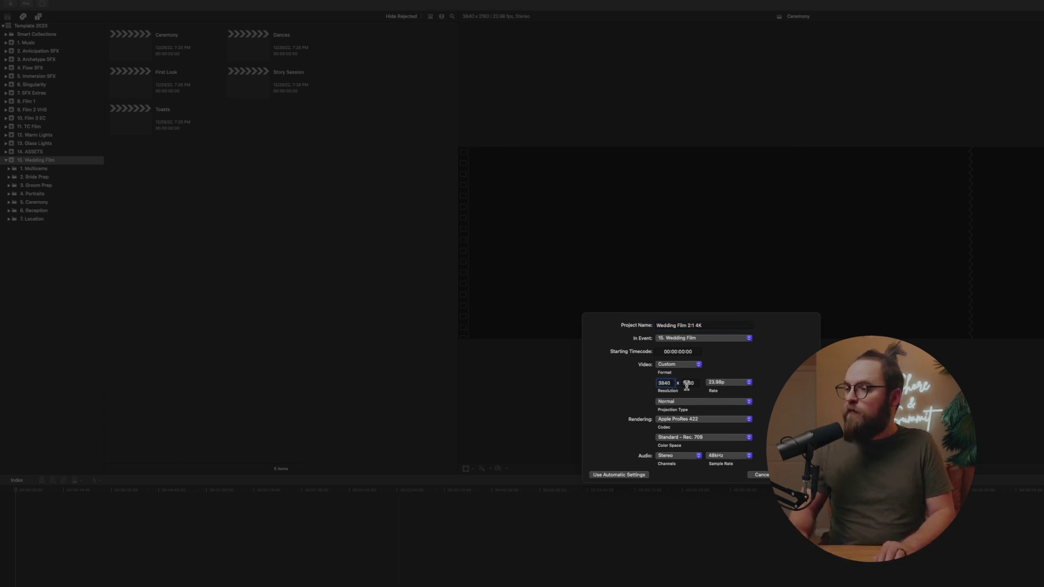
key(Tab)
text(1920)
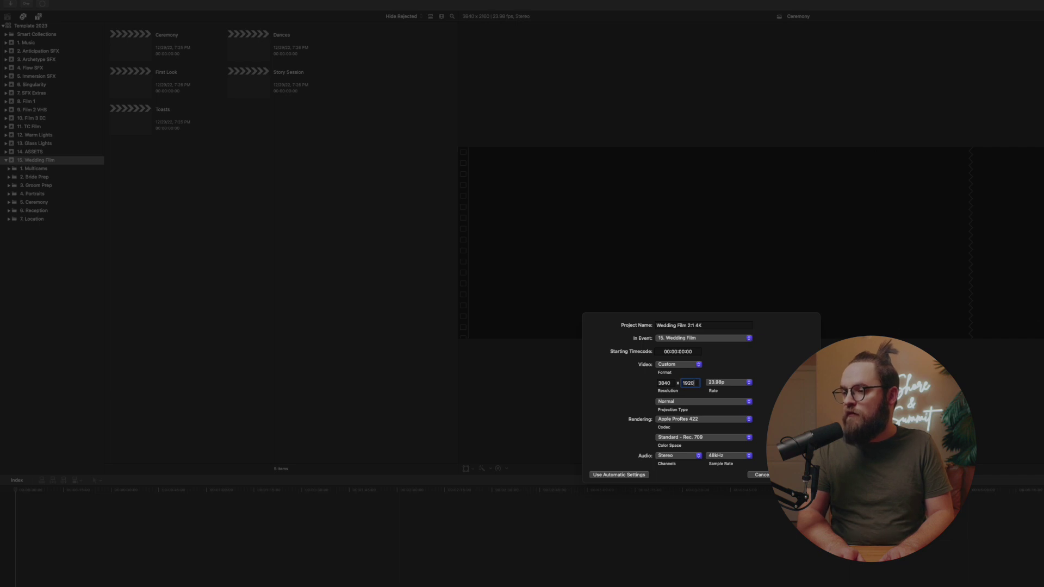
key(Return)
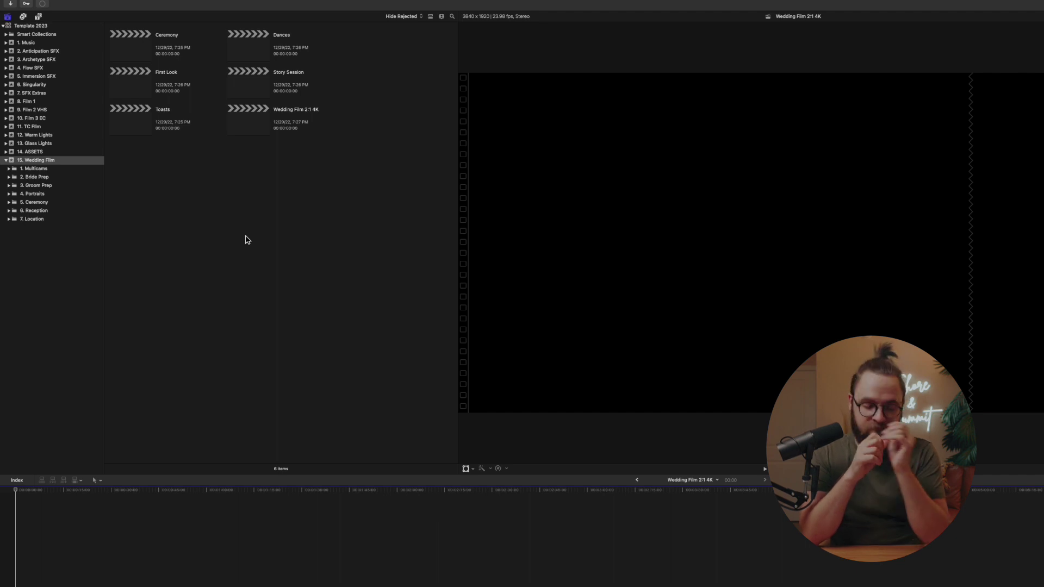
- Expand the 1. Multicams folder and create a project named Surprises in the 15. Wedding Film event
click(8, 169)
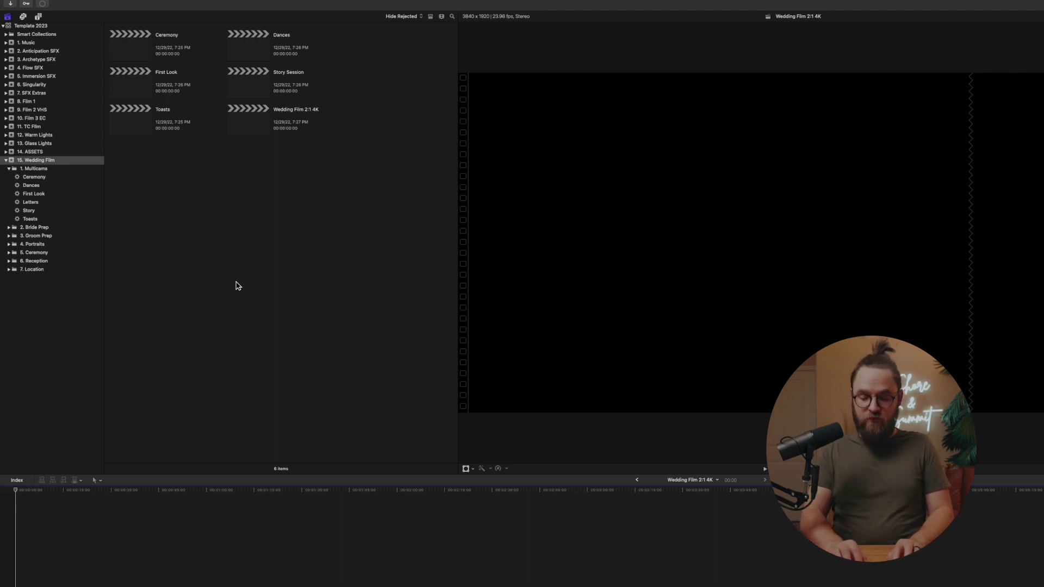
key(super+n)
text(Surprises)
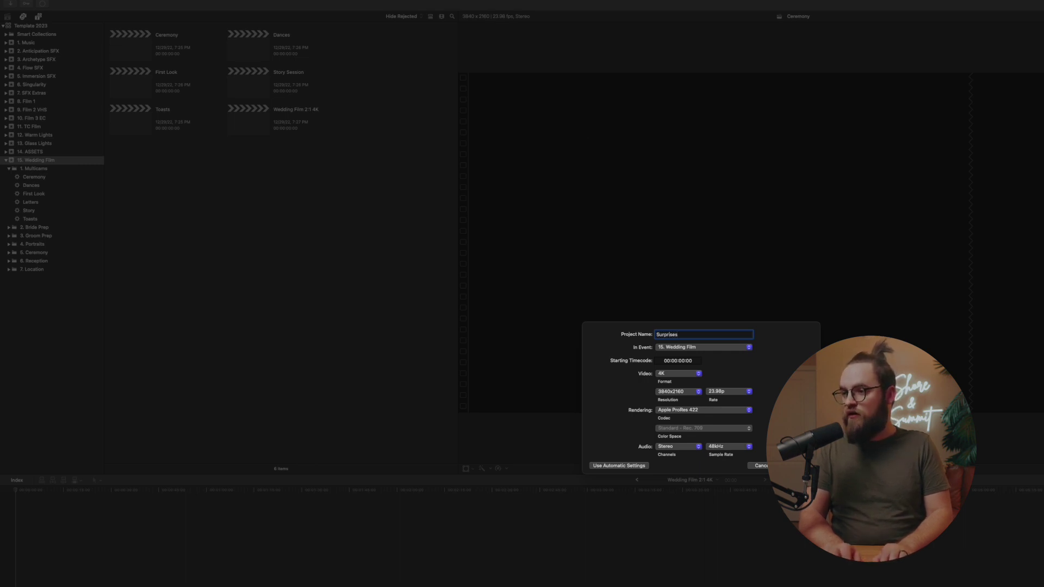
key(Return)
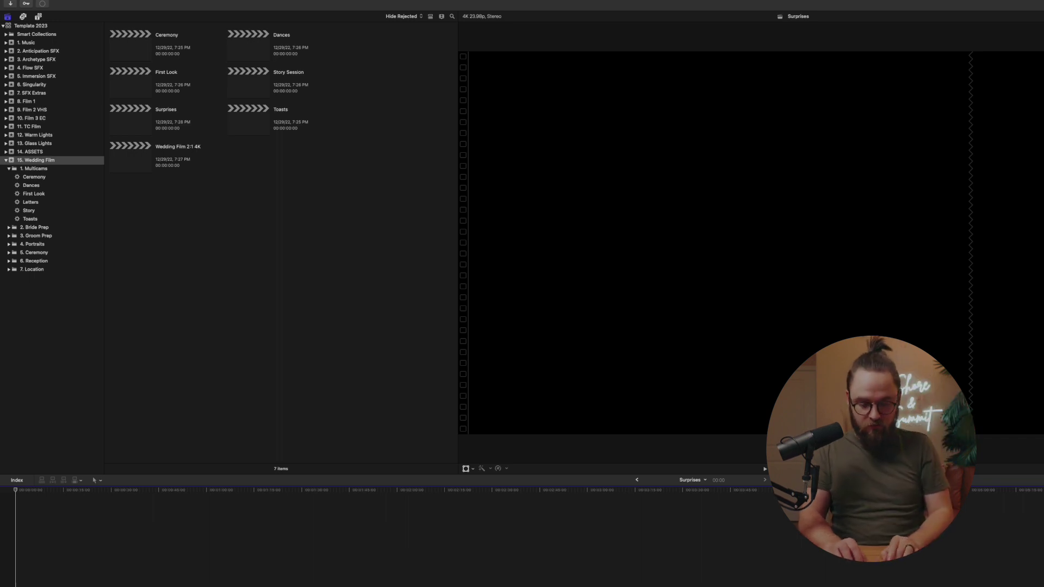
- Create three 4K projects named Teaser 1, Teaser 2 and Teaser 3 in the 15. Wedding Film event
key(super+n)
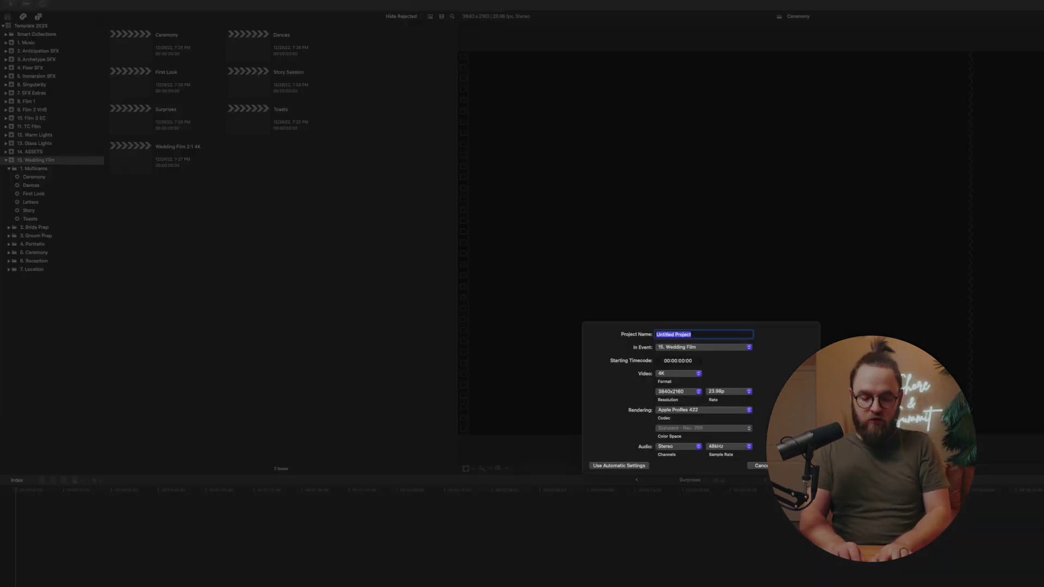
text(Teaser 1)
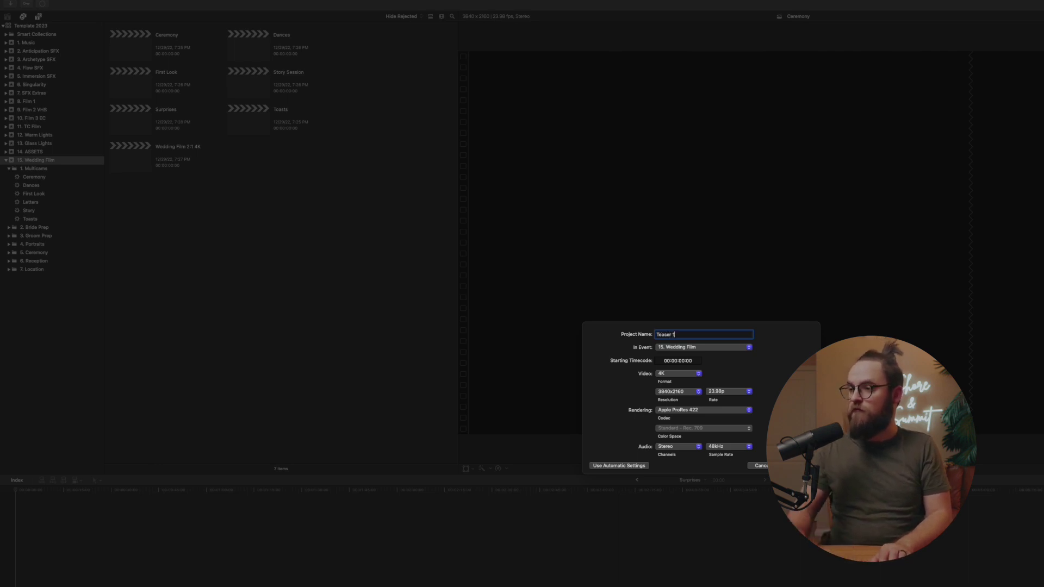
key(Return)
key(super+n)
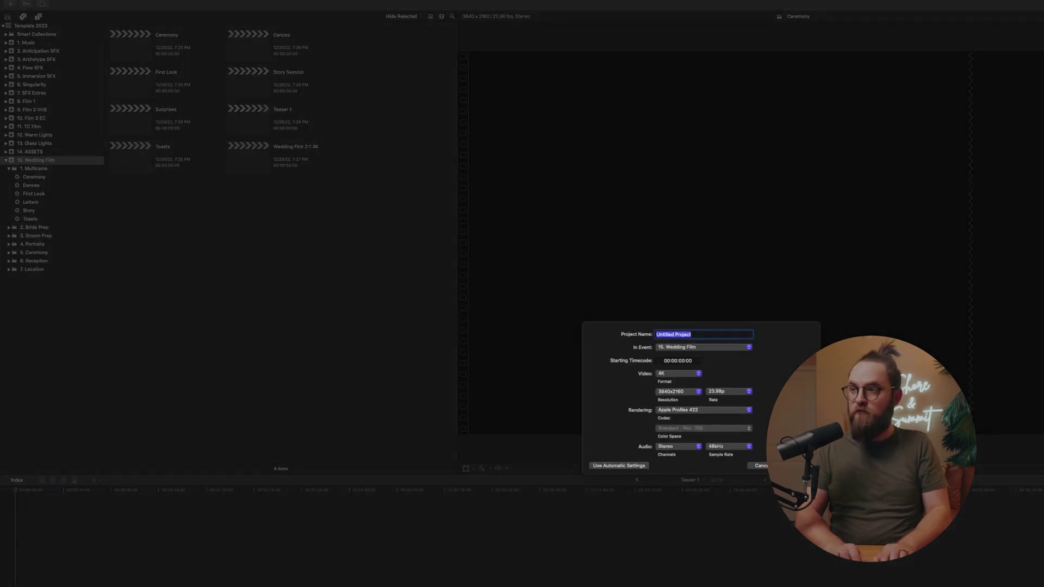
text(Teaser 2)
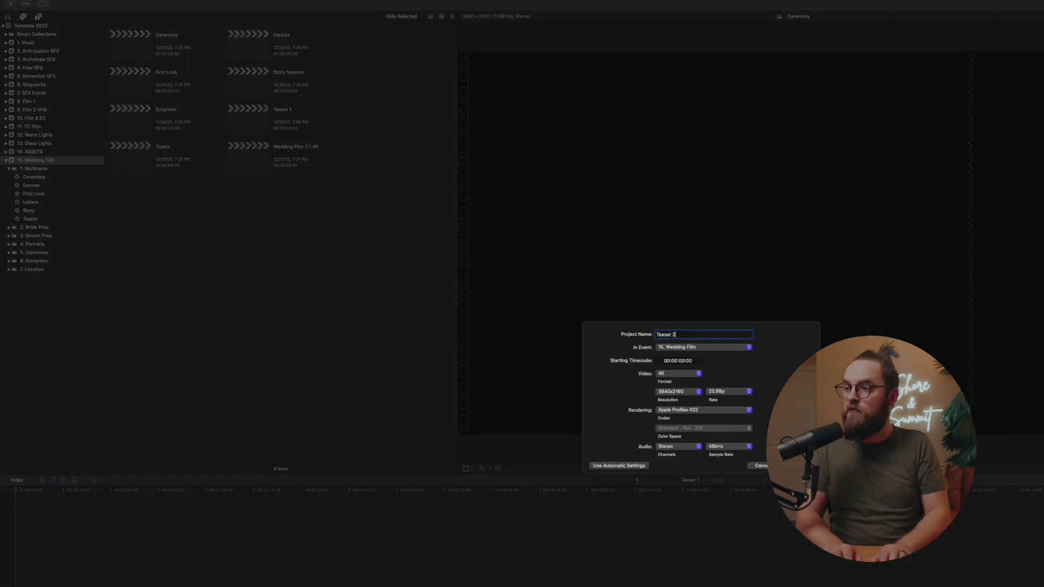
key(Return)
key(super+n)
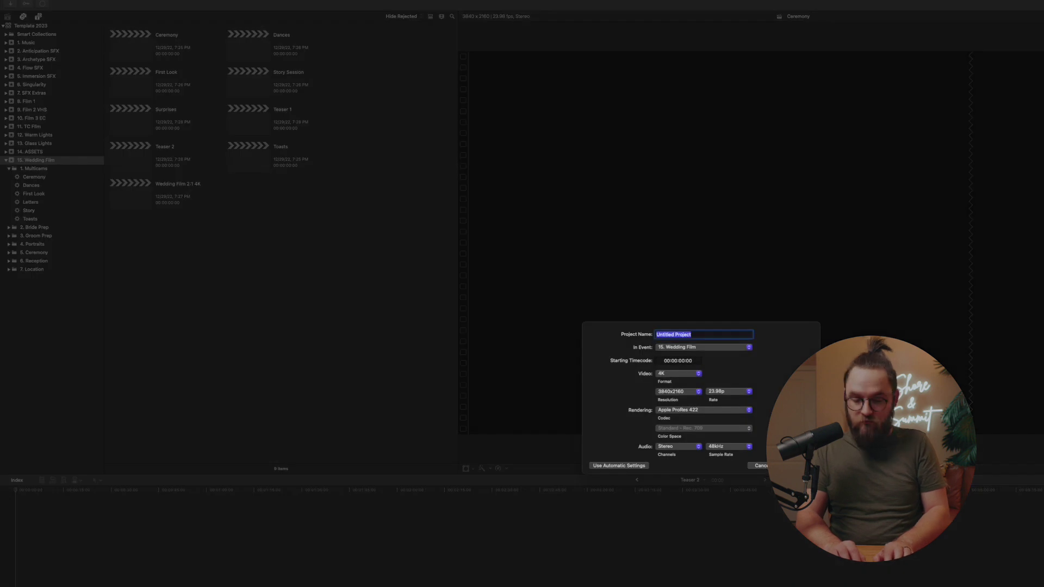
text(Teaser 3)
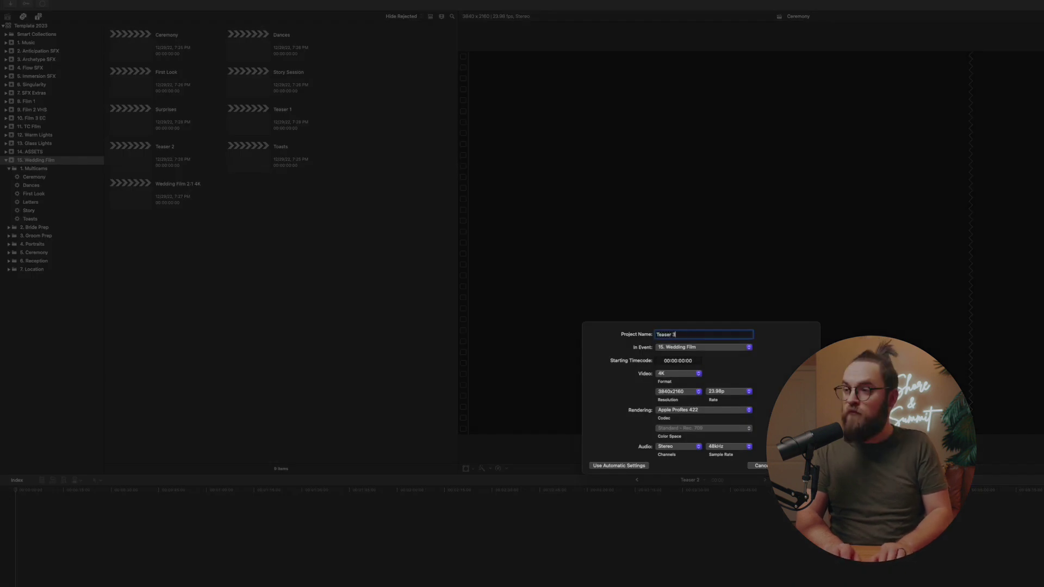
key(Return)
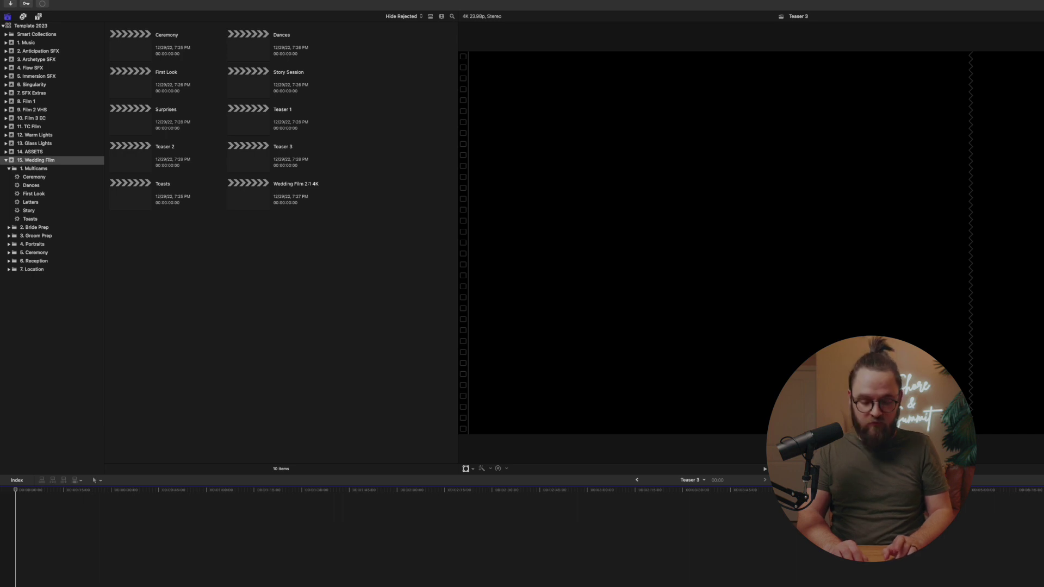
- Create a project named Vertical 1 in the 15. Wedding Film event with the Vertical format at 1080x1920
key(super+n)
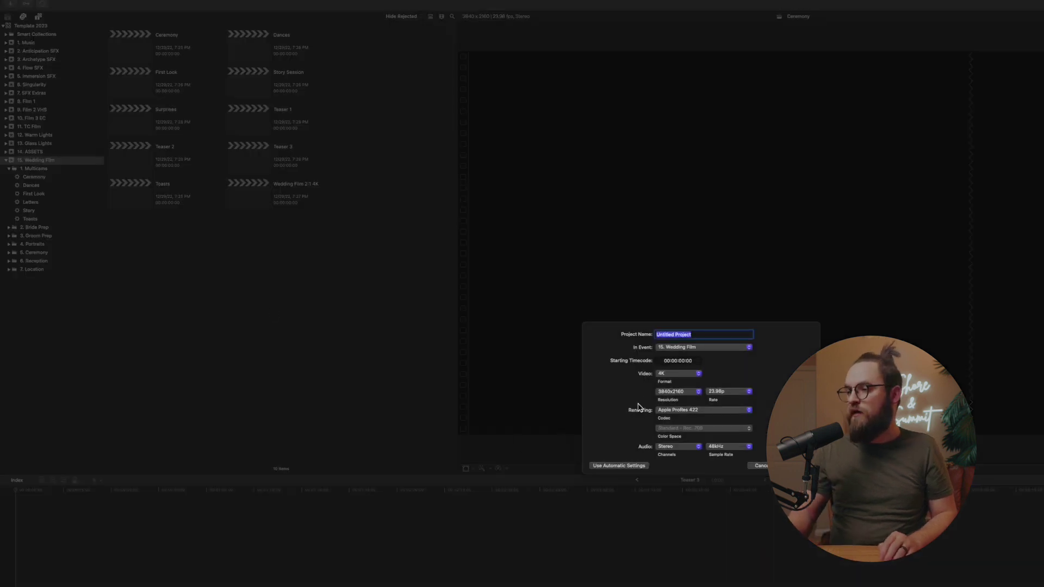
click(683, 375)
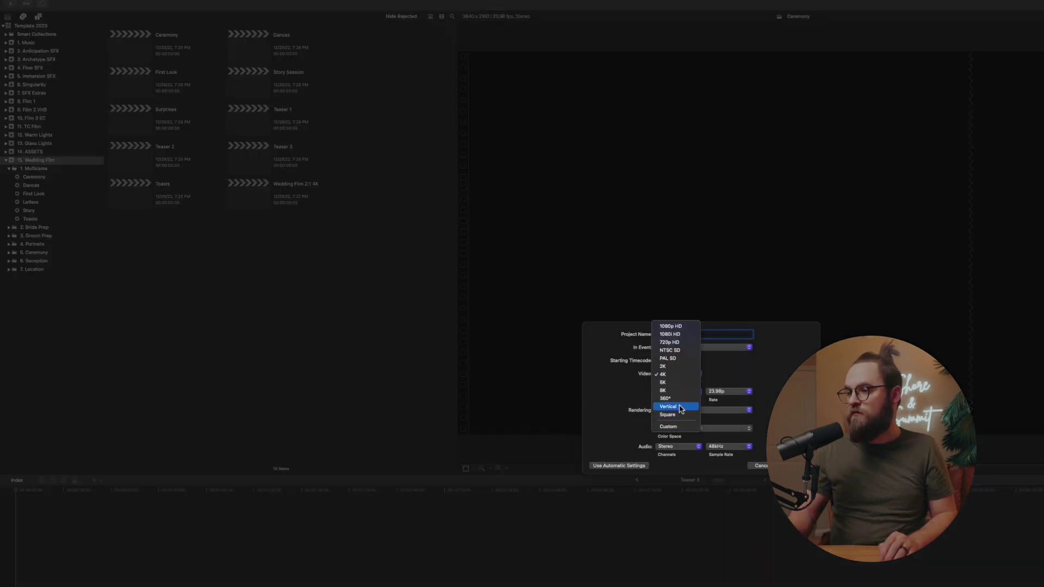
click(681, 408)
click(692, 392)
click(693, 404)
text(Vertical)
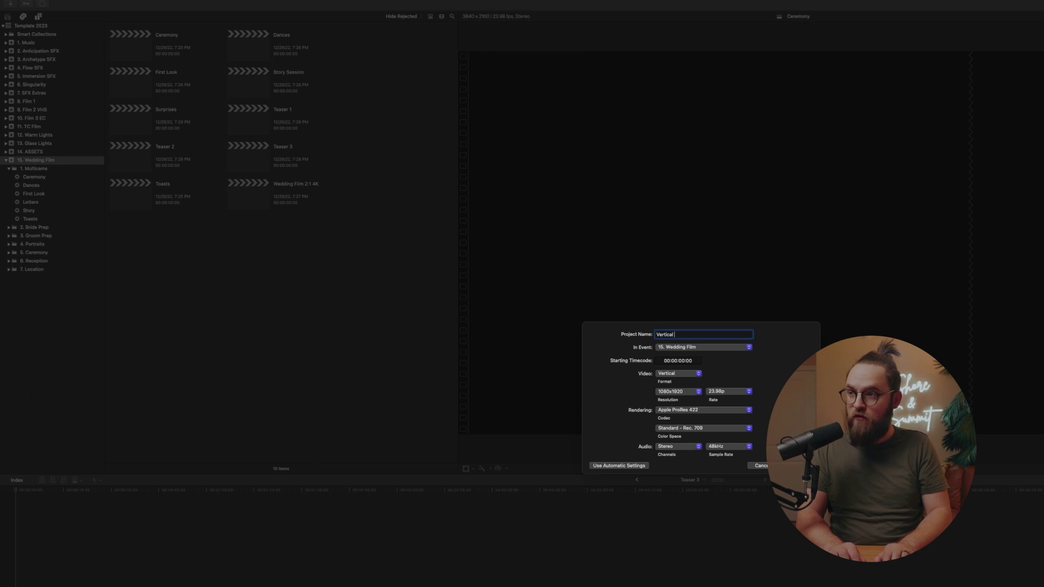
text( 1)
key(Return)
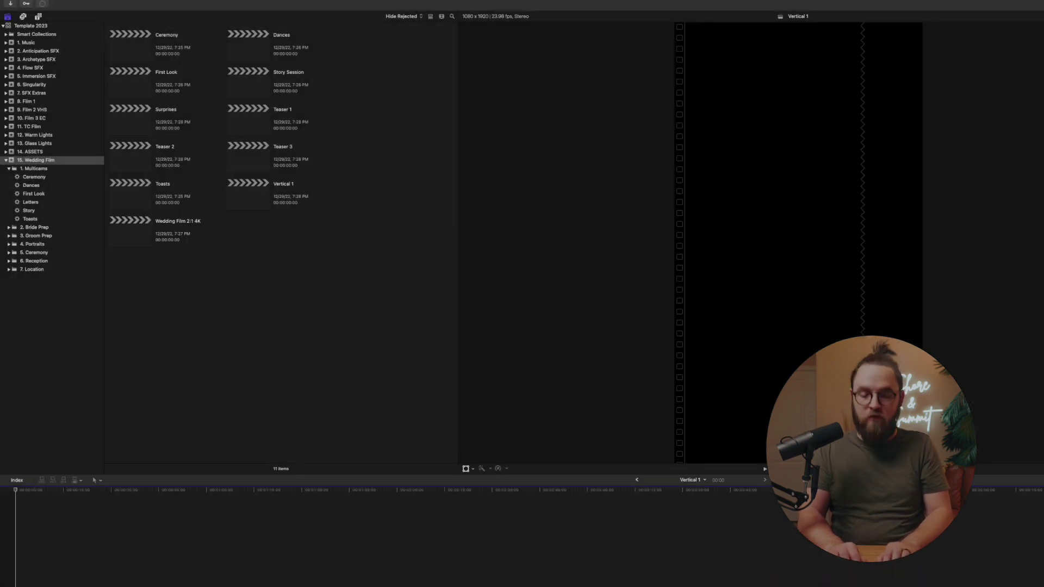
- Create a 1080x1920 vertical project named Vertical 2 with the Standard - Rec. 709 color space
key(super+n)
text(Vertical 2)
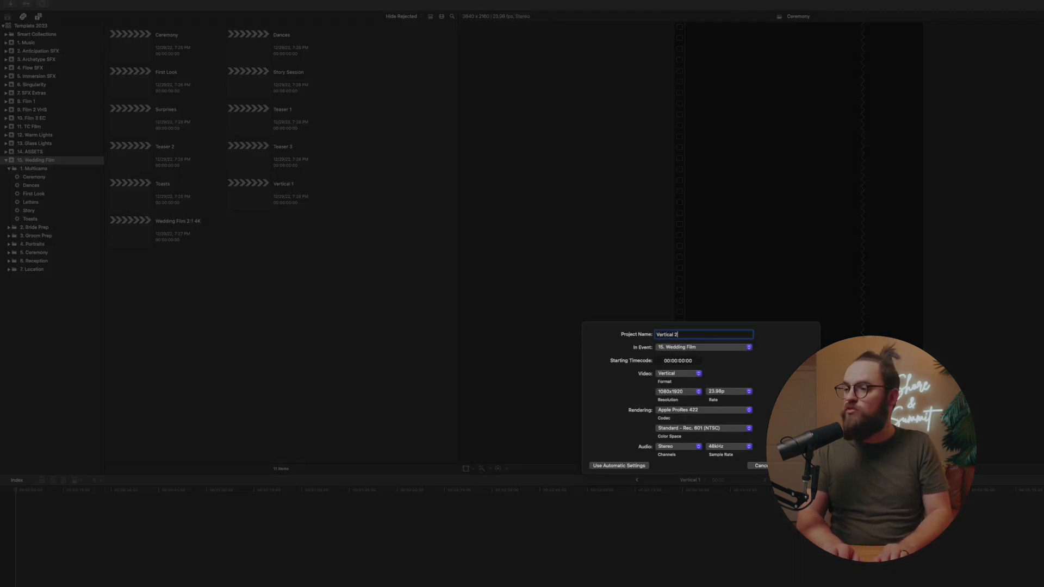
click(740, 429)
click(719, 446)
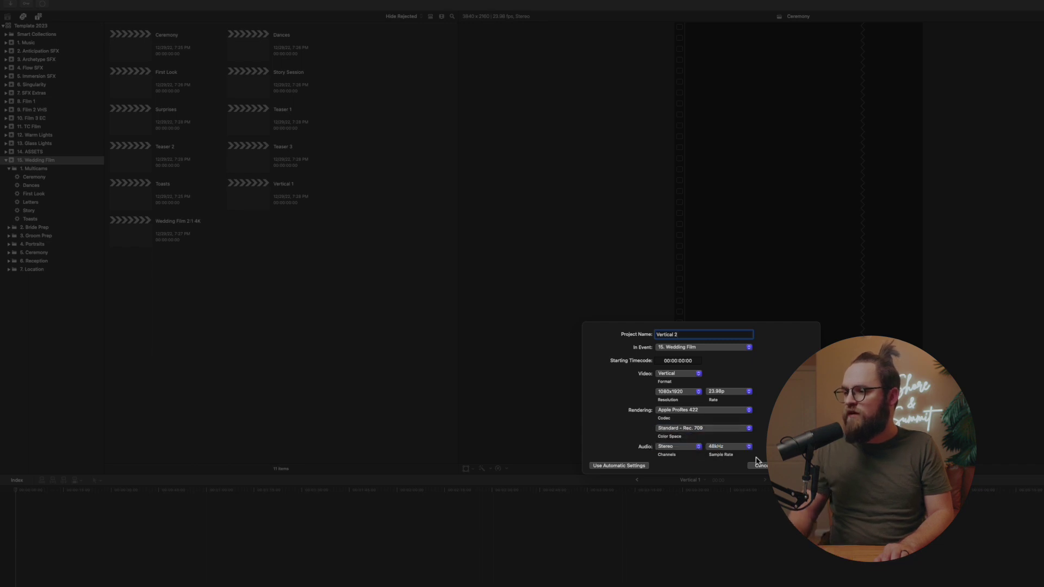
key(Return)
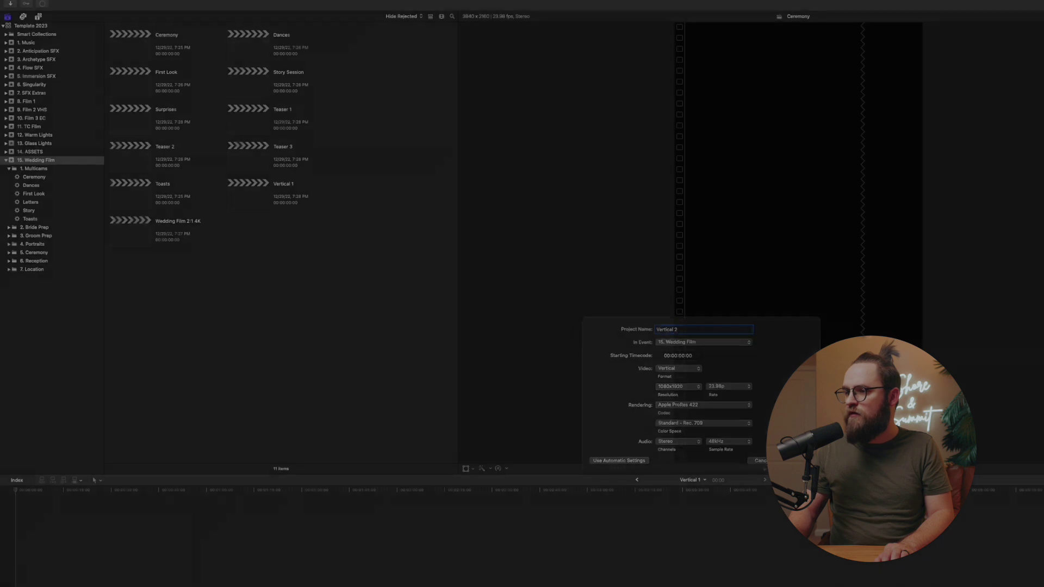
- Check the formats of the Vertical 1, Vertical 2, Toasts, Teaser 3 and Wedding Film 2:1 4K projects
click(258, 198)
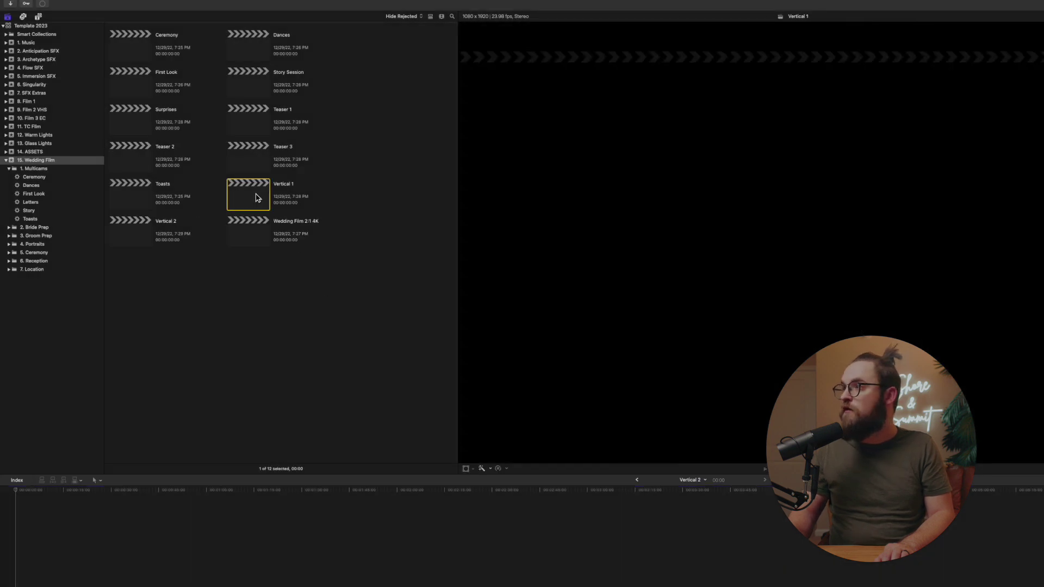
click(136, 237)
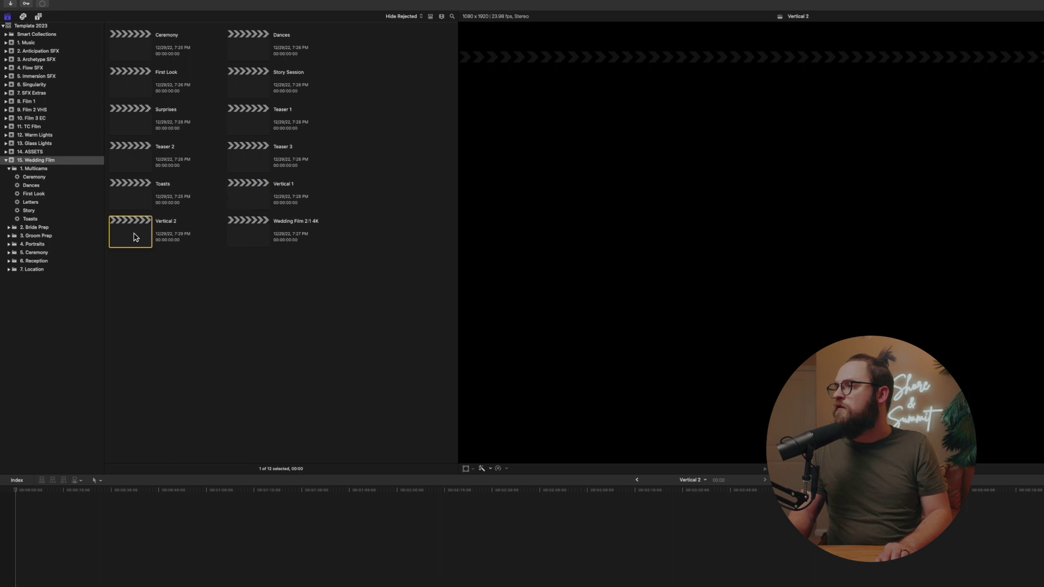
click(147, 205)
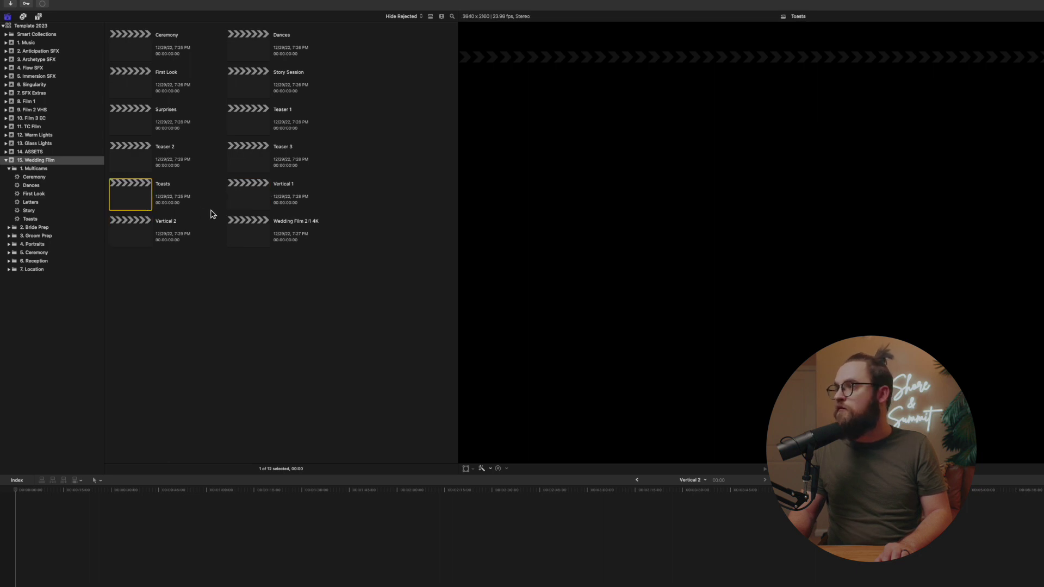
click(253, 168)
click(260, 239)
click(267, 303)
- Create a 1080x1920 project named Vertical 3 in the 15. Wedding Film event using the Standard - Rec. 709 color space
key(super+n)
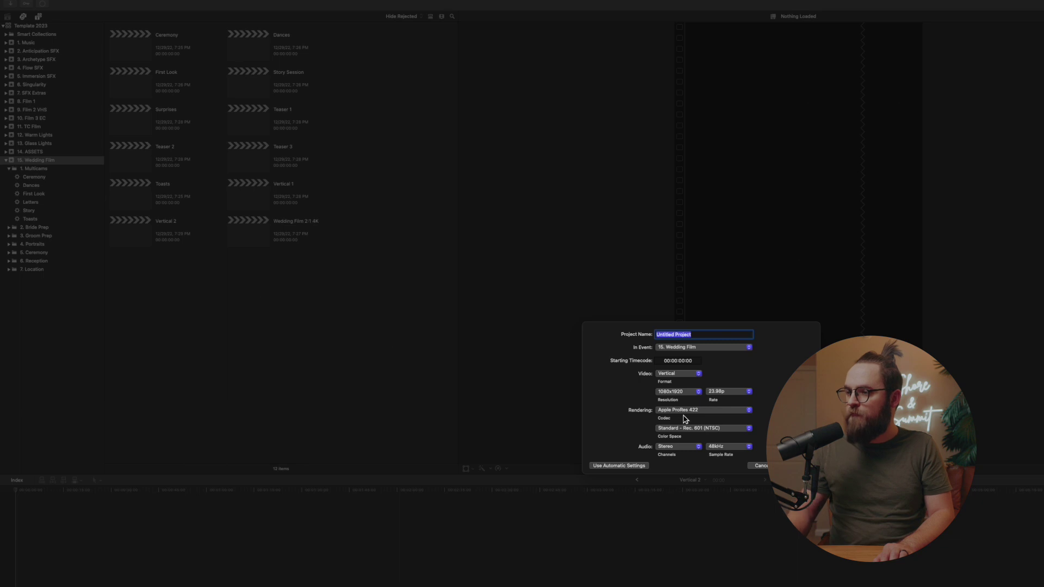
click(698, 430)
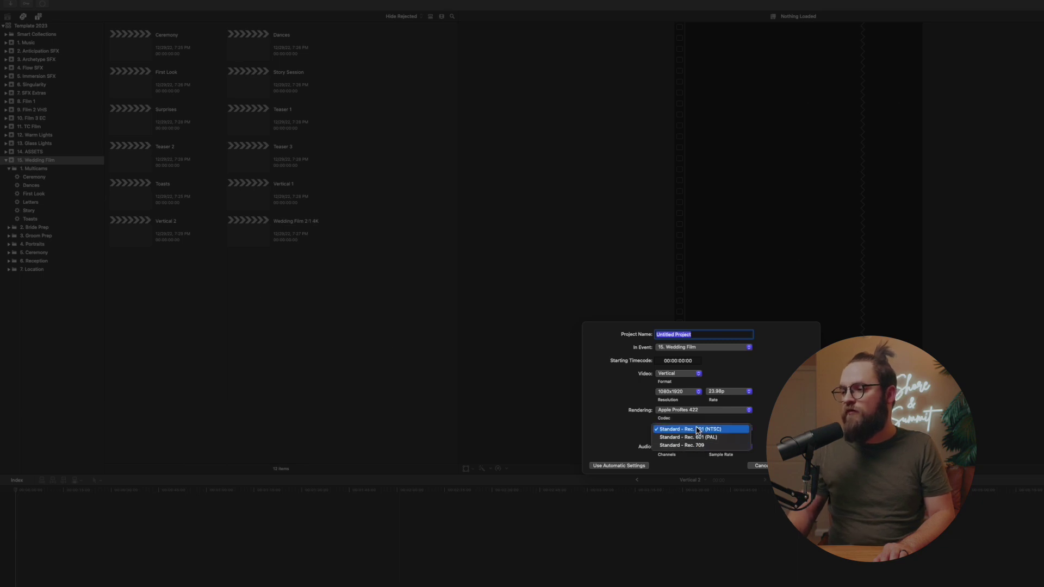
click(699, 446)
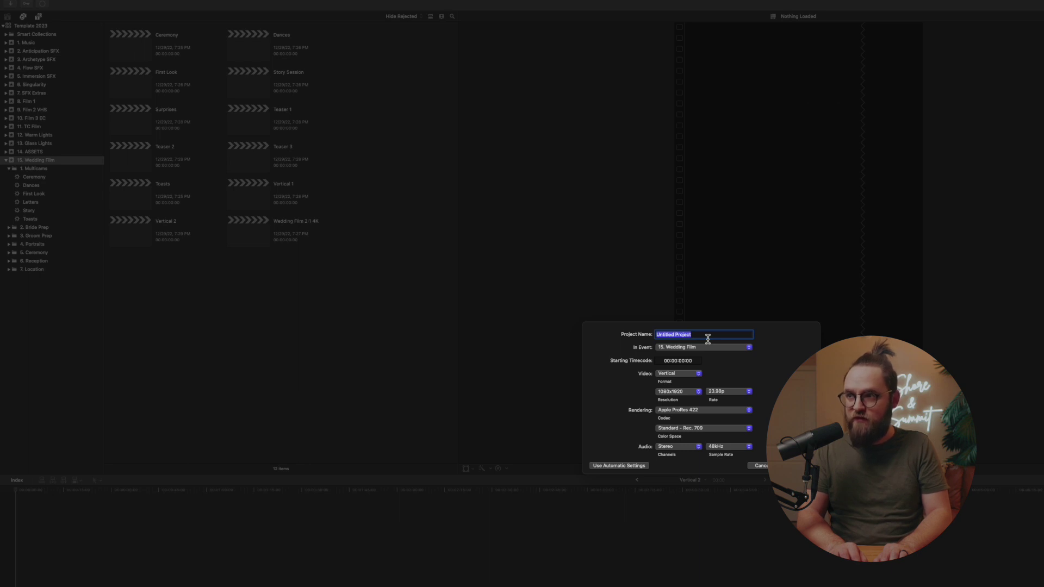
text(Vertical)
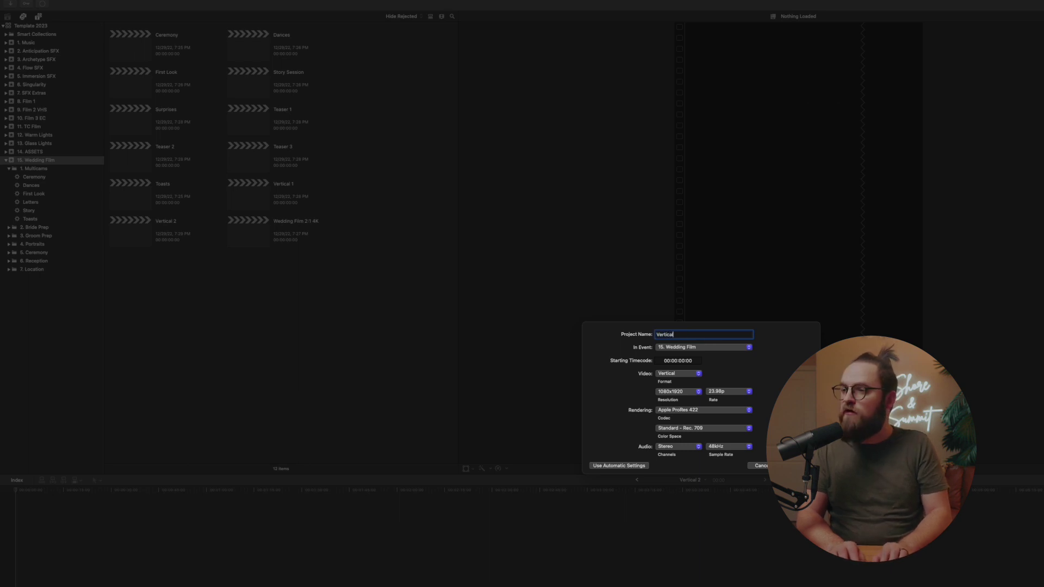
text( 3)
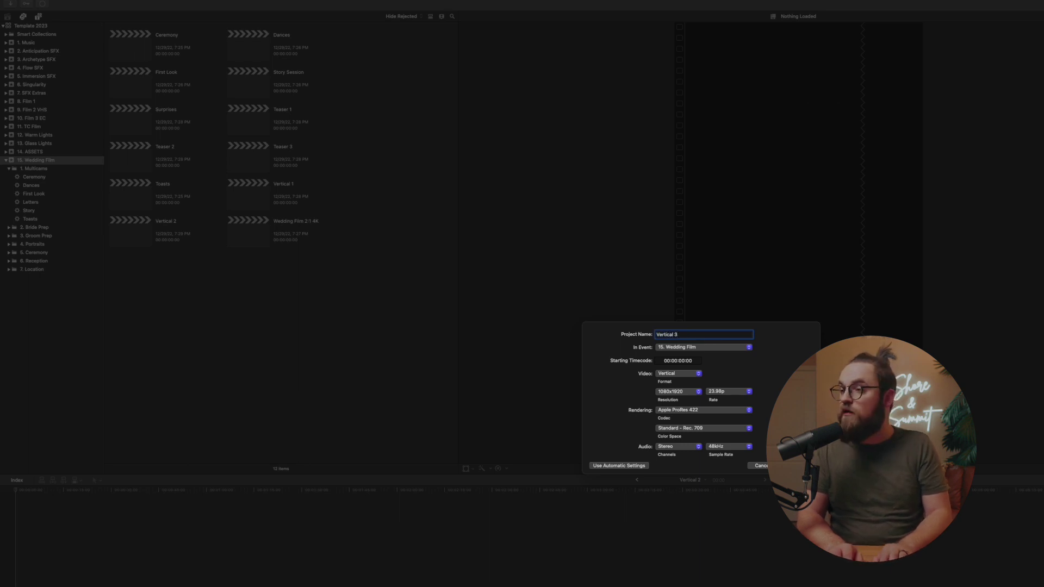
key(Return)
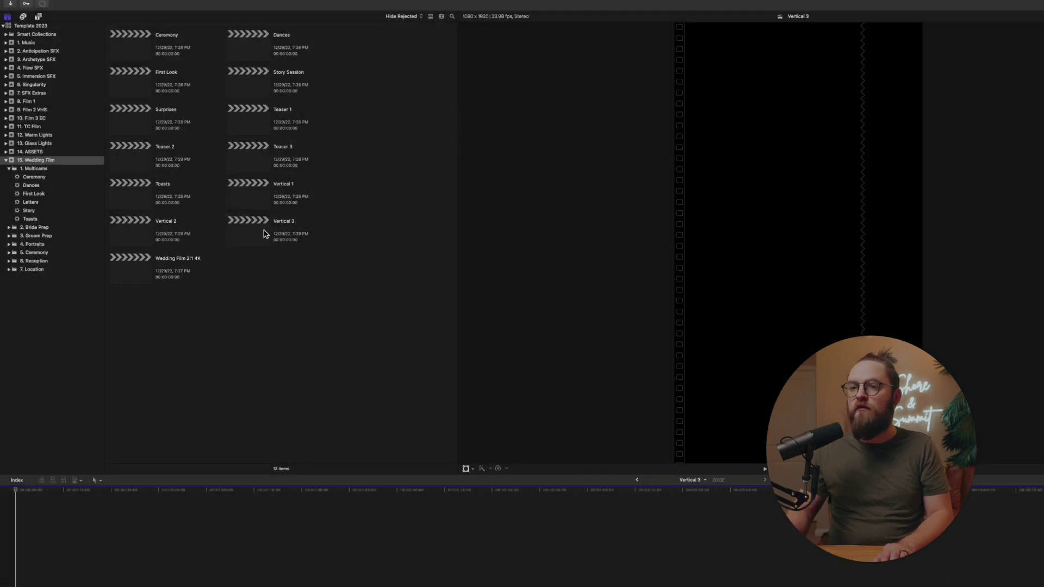
- Review the projects in the 15. Wedding Film event one by one, examining each one's resolution and frame rate
click(144, 273)
right_click(144, 273)
click(291, 410)
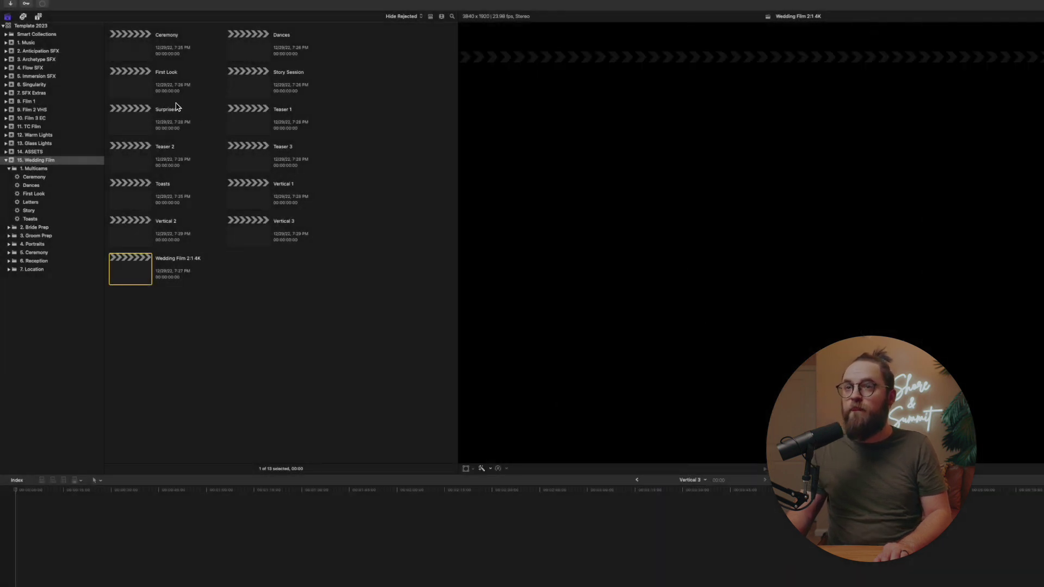
click(128, 49)
click(259, 57)
click(261, 90)
click(260, 127)
click(262, 165)
click(260, 211)
click(259, 245)
click(140, 239)
click(133, 205)
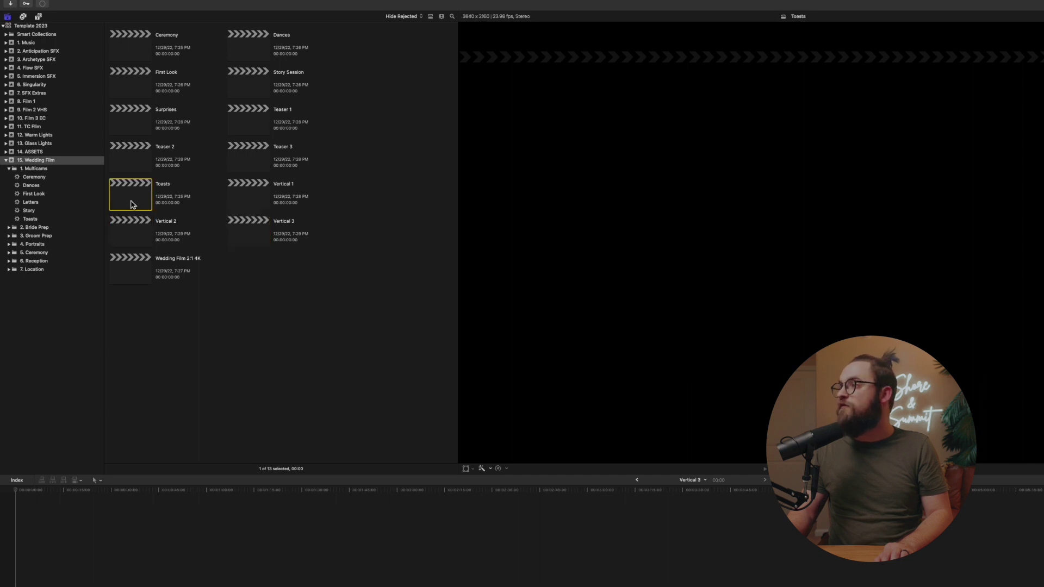
click(133, 164)
click(129, 129)
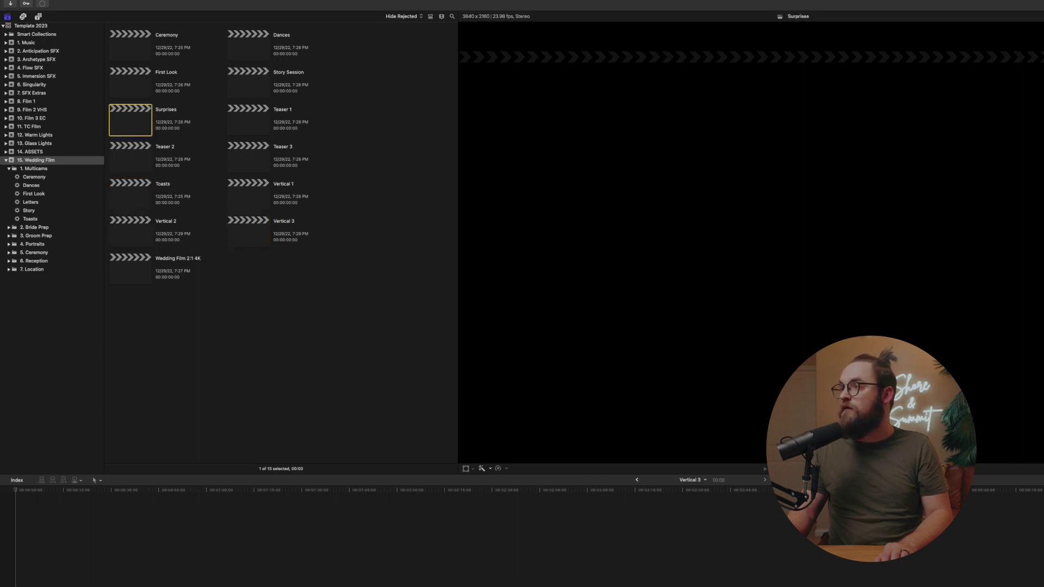
click(135, 84)
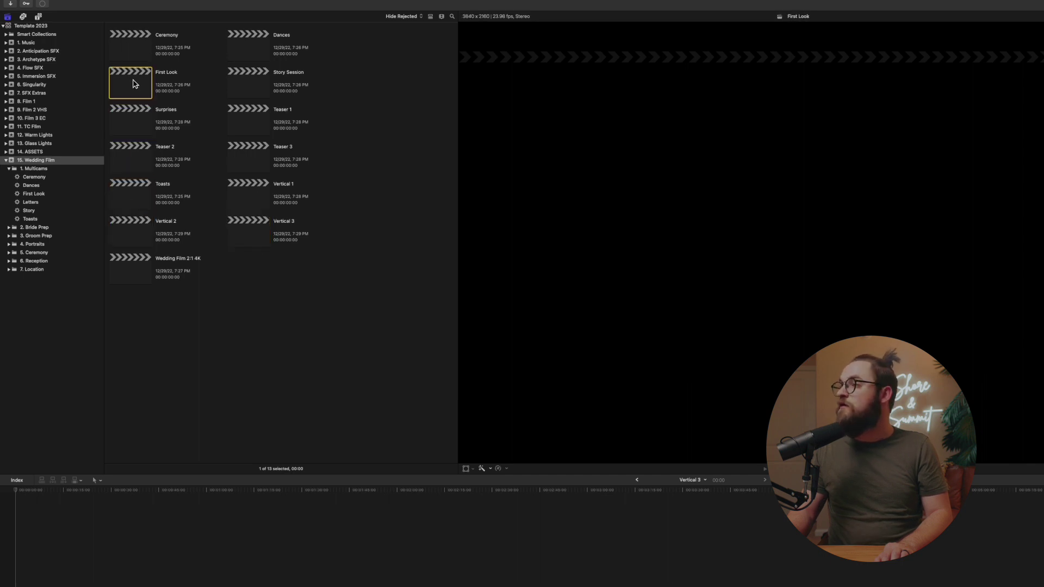
click(303, 343)
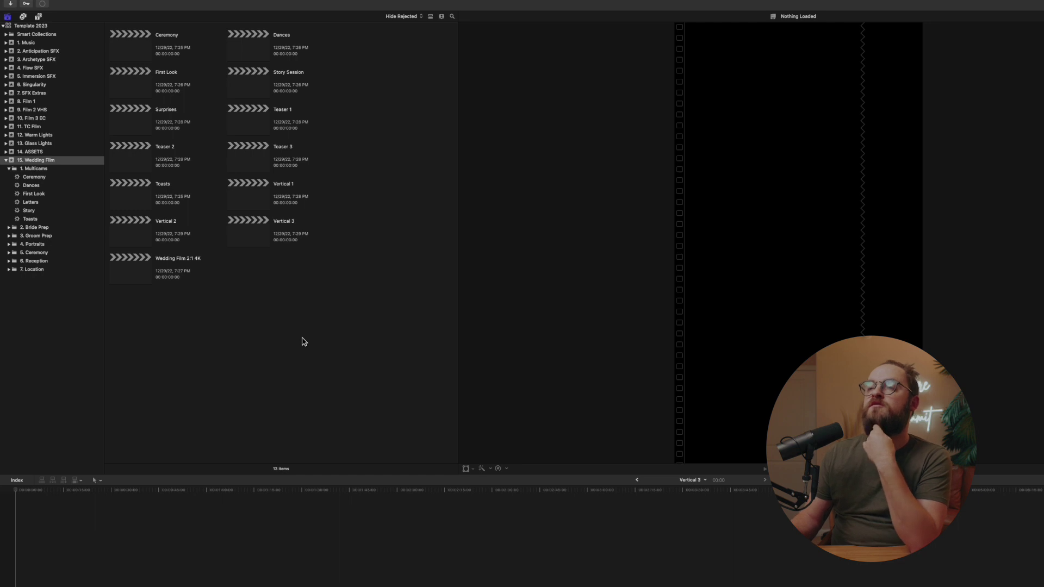
- Add a fourth vertical project named Vertical 4 to the event, with its color space set to Standard - Rec. 709
key(super+n)
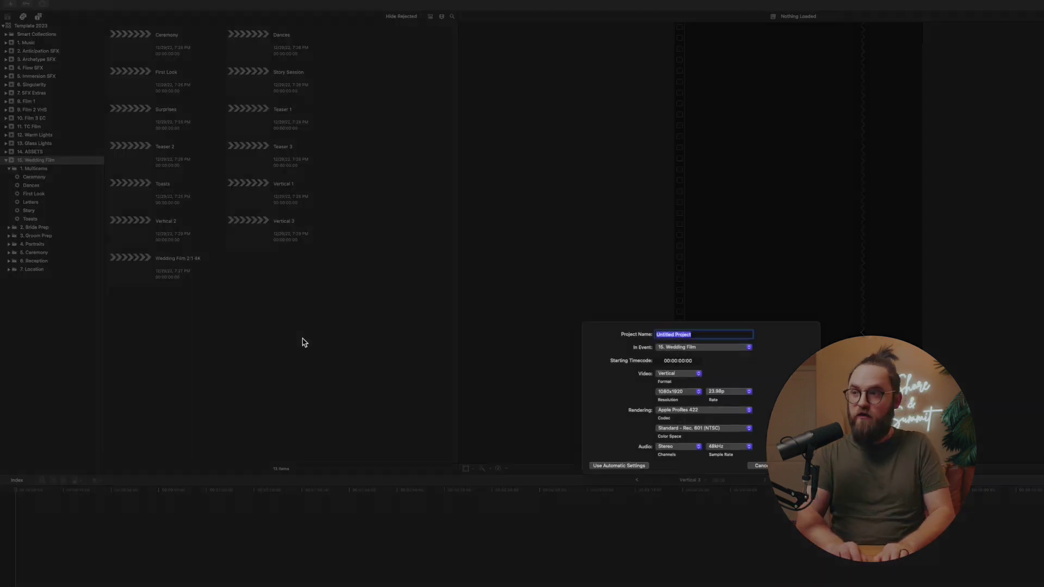
text(Vertic)
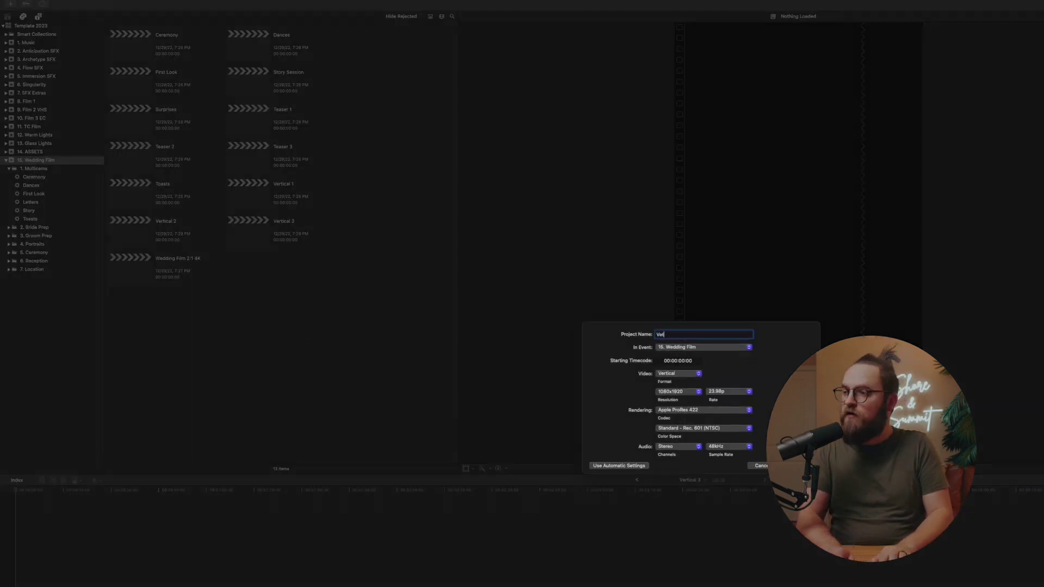
text(al)
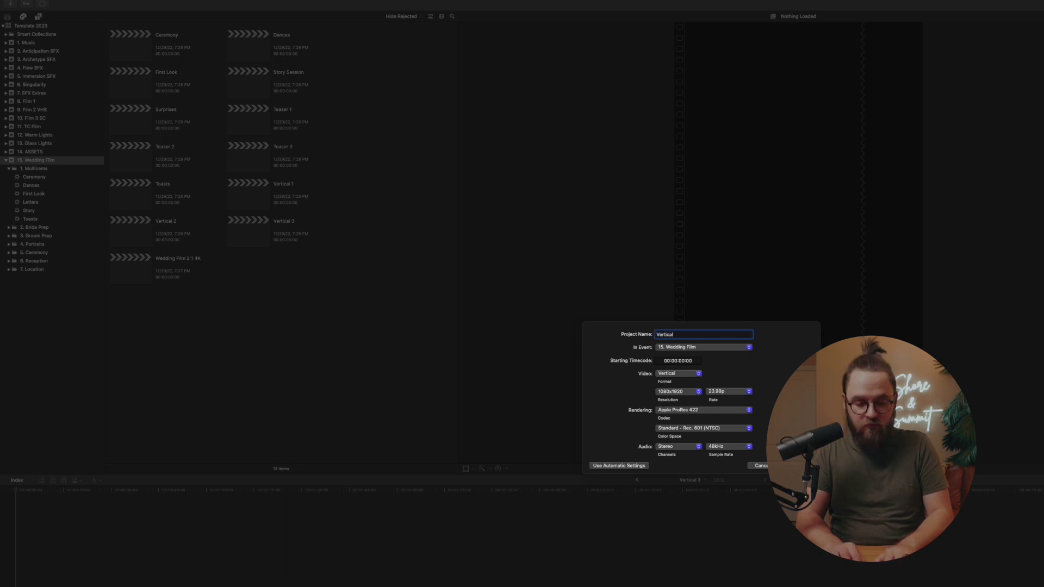
text( 4)
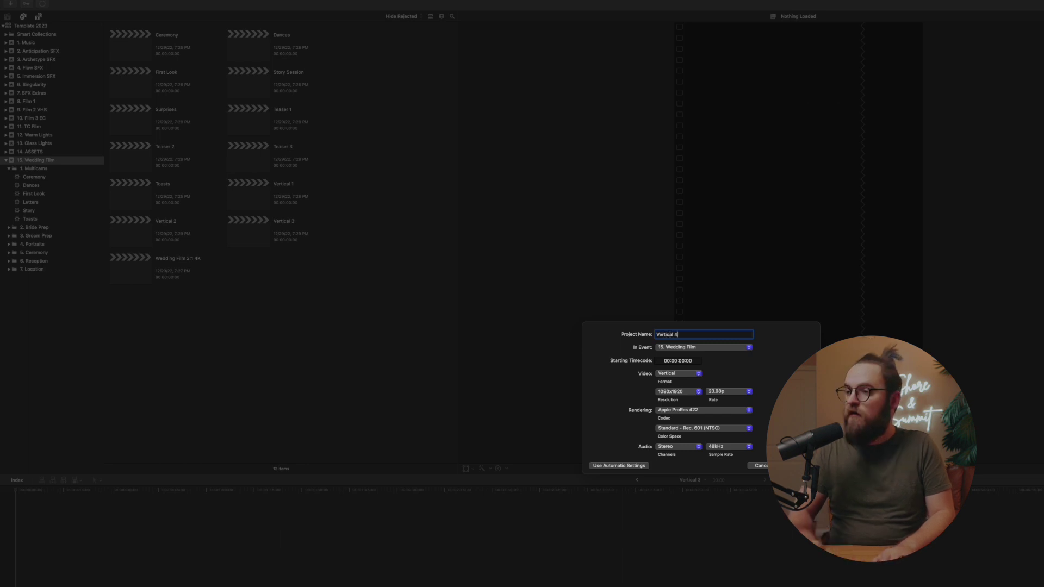
click(700, 434)
click(697, 445)
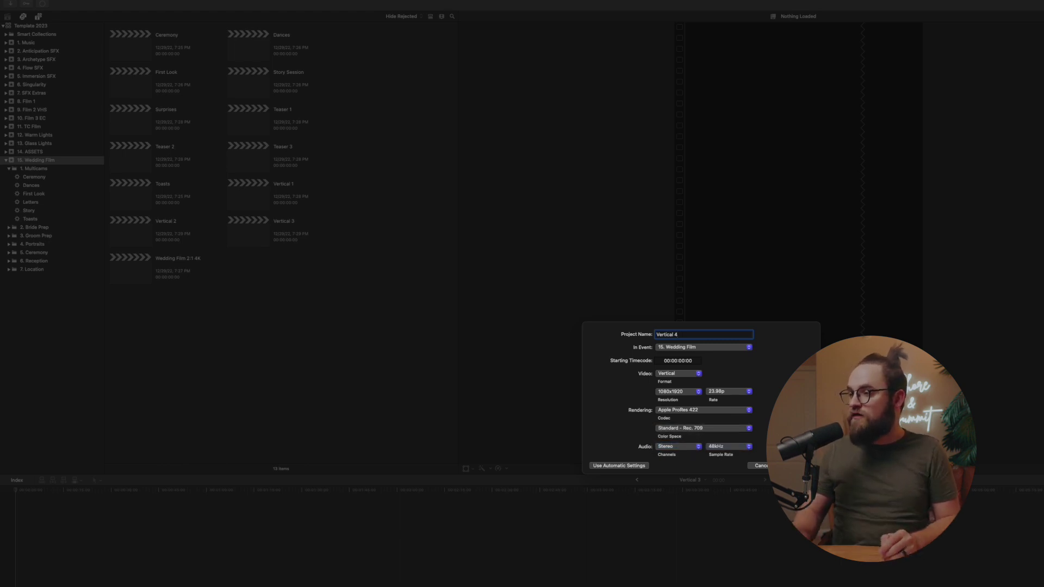
key(Return)
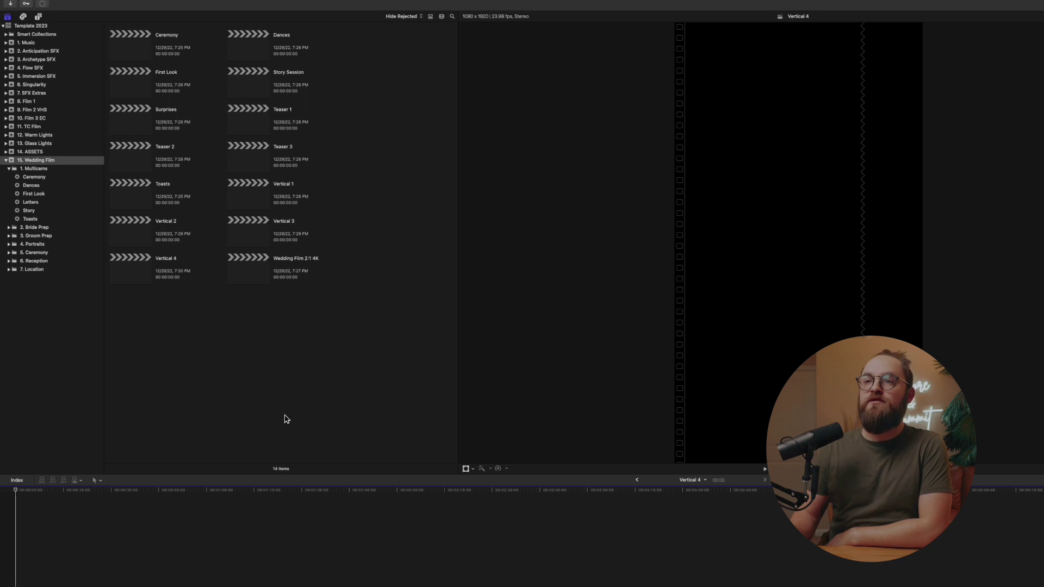
- Set the Ceremony smart collection under 1. Multicams to match Any, and add a Keywords rule with every keyword unchecked
click(29, 178)
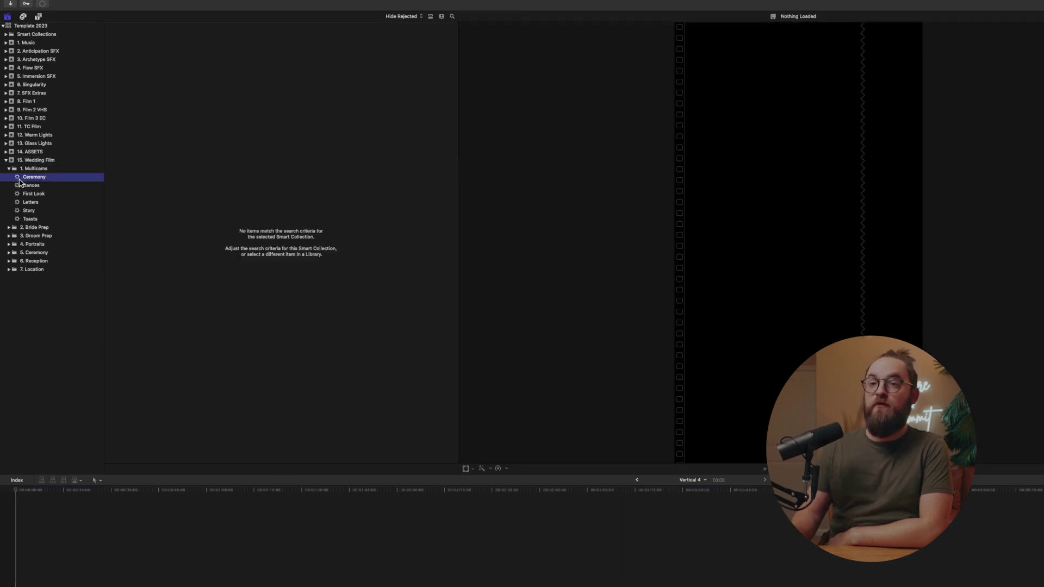
double_click(19, 180)
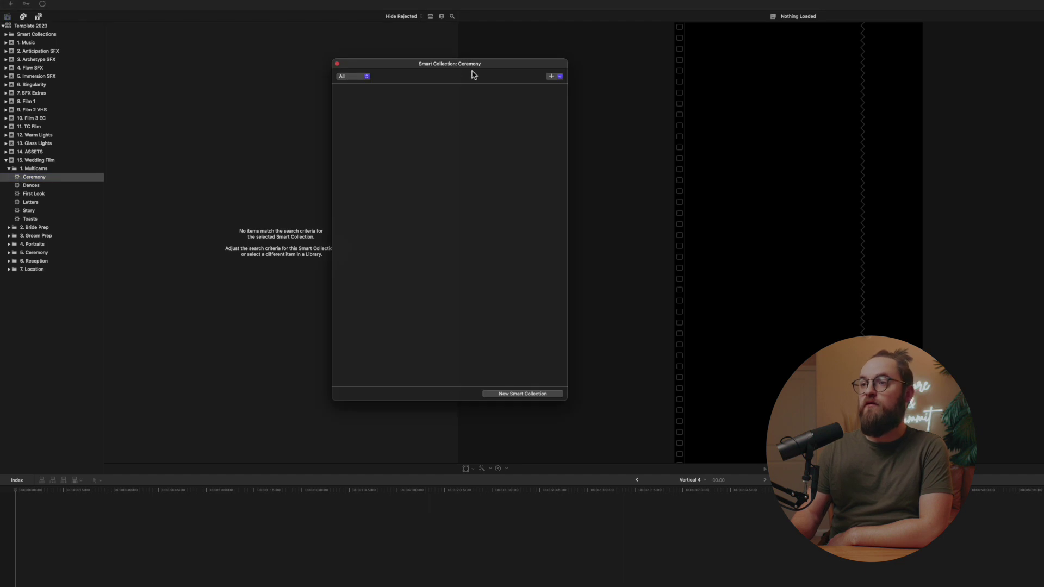
click(353, 77)
click(354, 85)
click(553, 76)
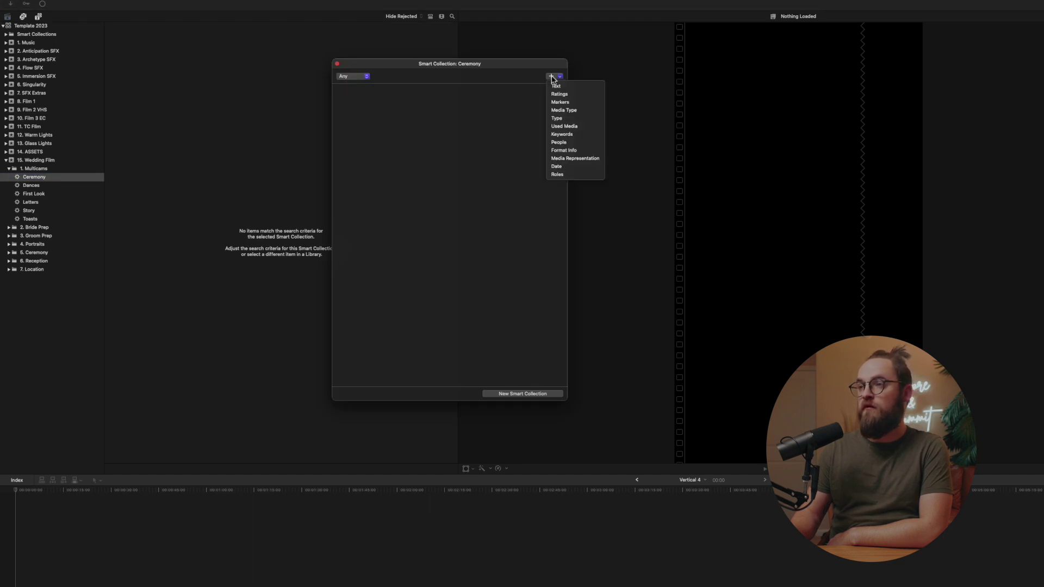
click(565, 133)
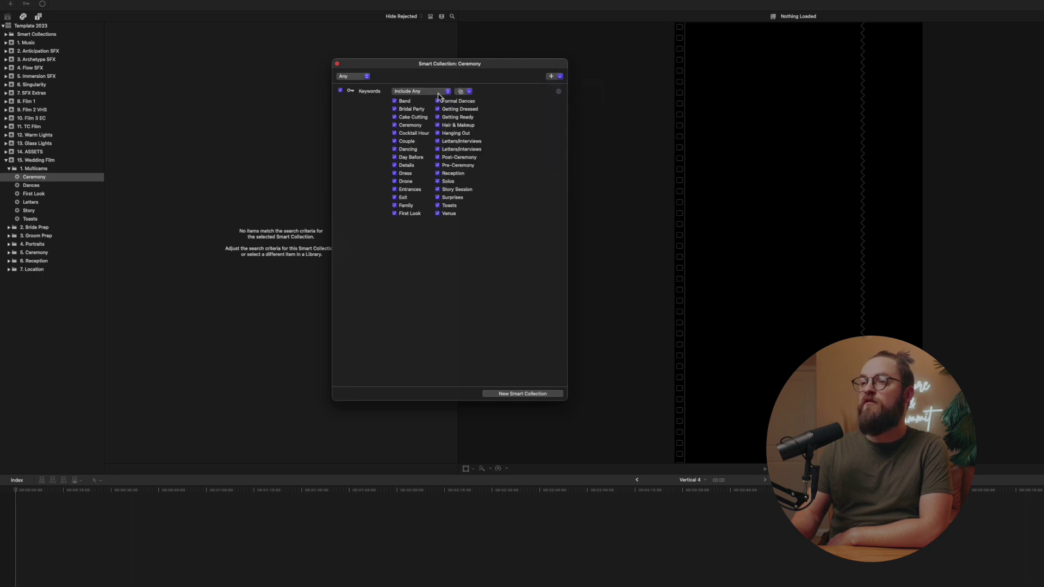
click(462, 92)
click(472, 109)
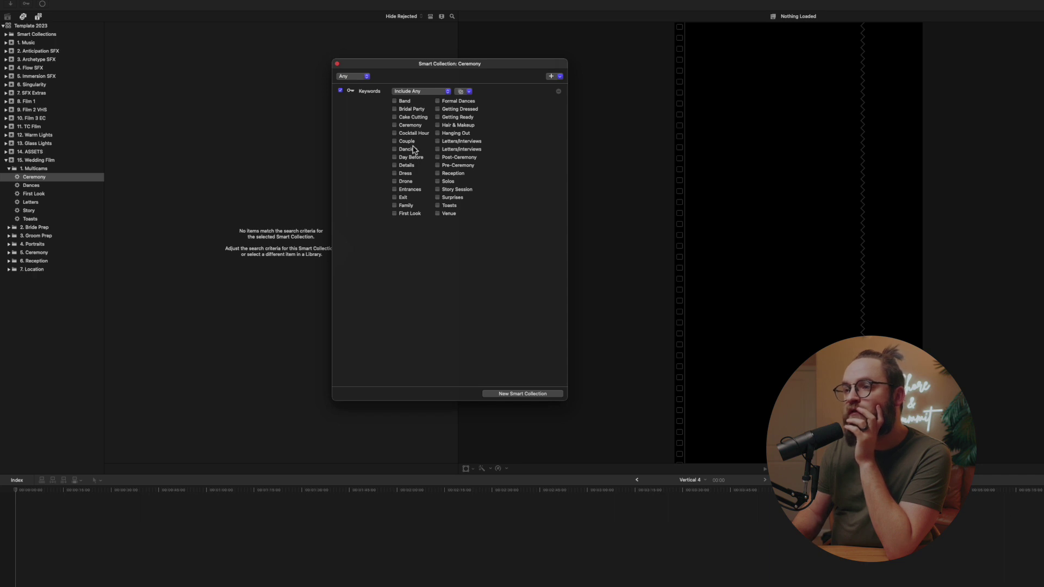
- Examine the keyword collections inside the 7. Location and 5. Ceremony folders, and close the Ceremony smart collection's settings
click(9, 270)
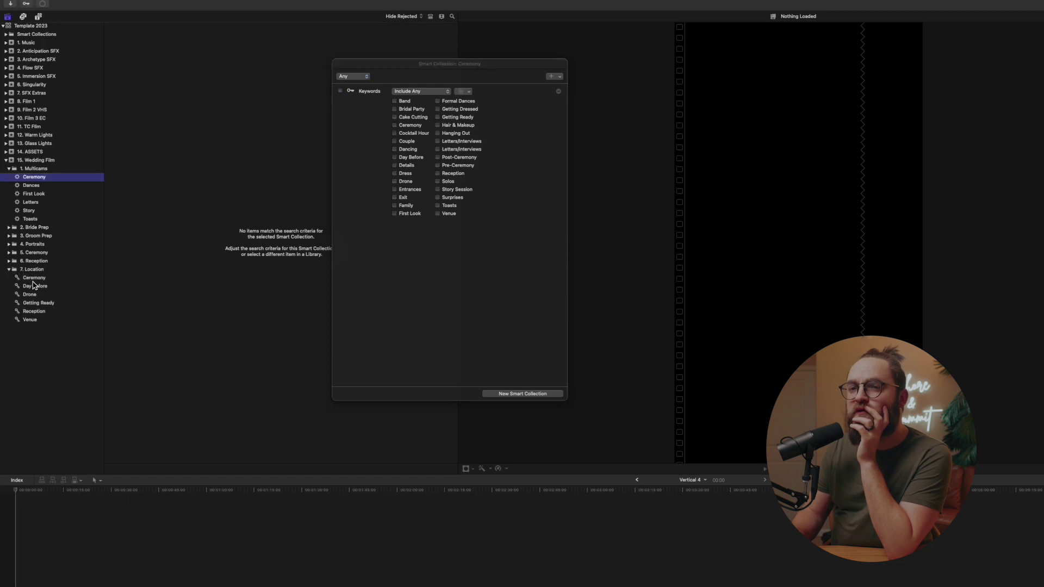
click(9, 253)
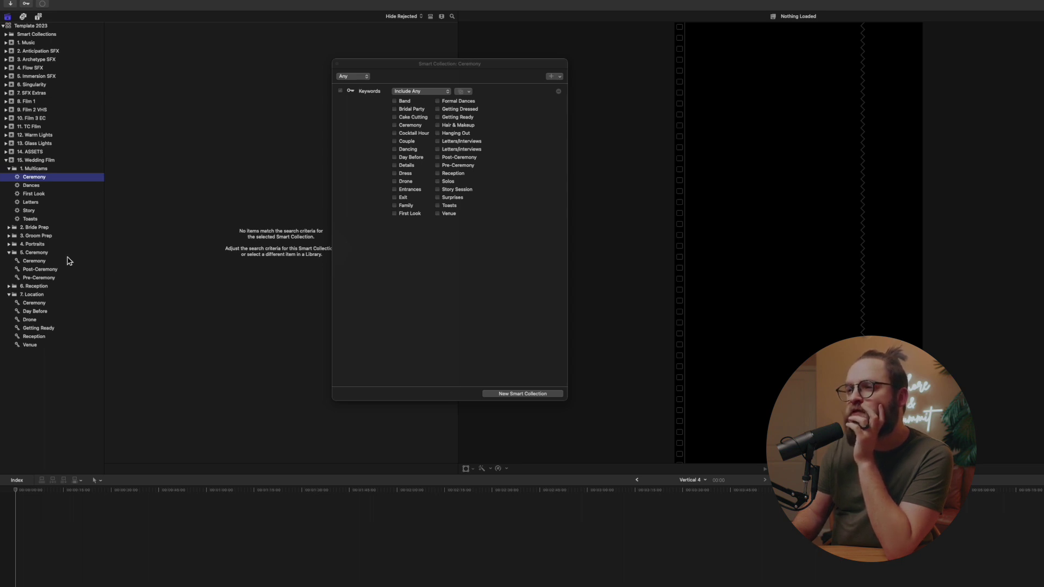
click(338, 69)
click(338, 64)
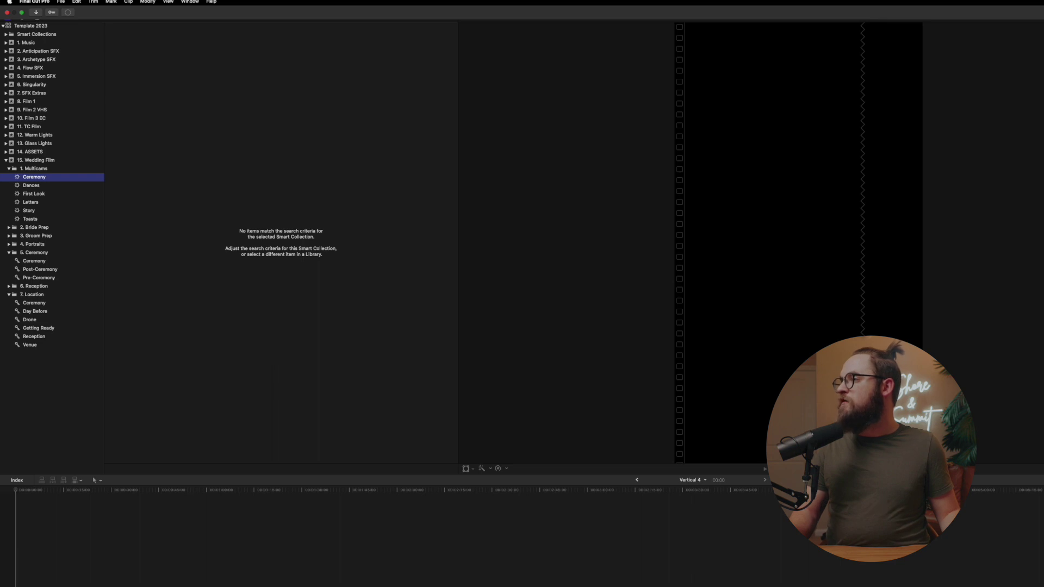
- Bring up the emoji picker and put a card-index emoji in front of the 1. Multicams folder name
key(ctrl+super+space)
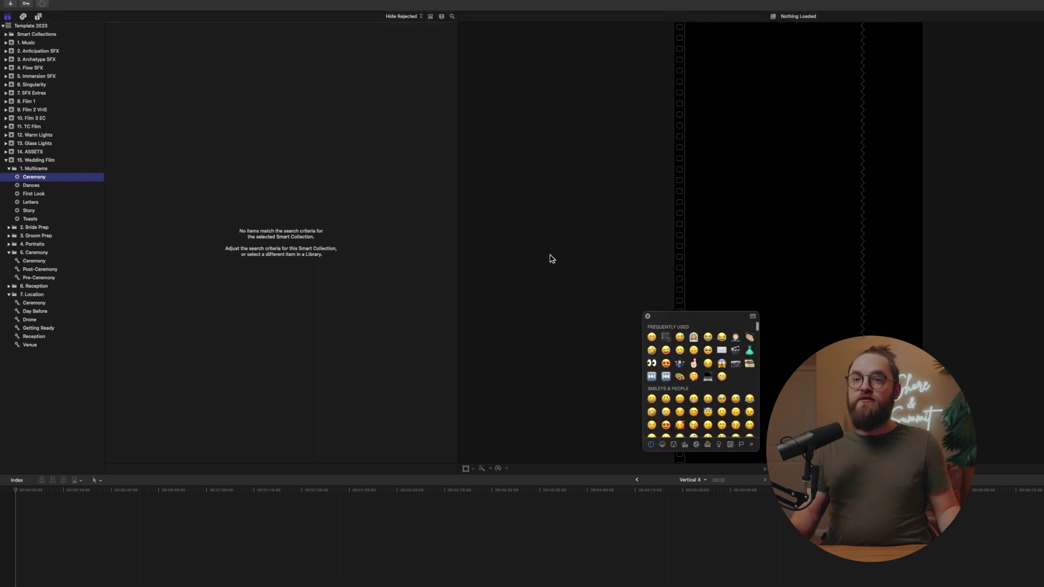
click(32, 171)
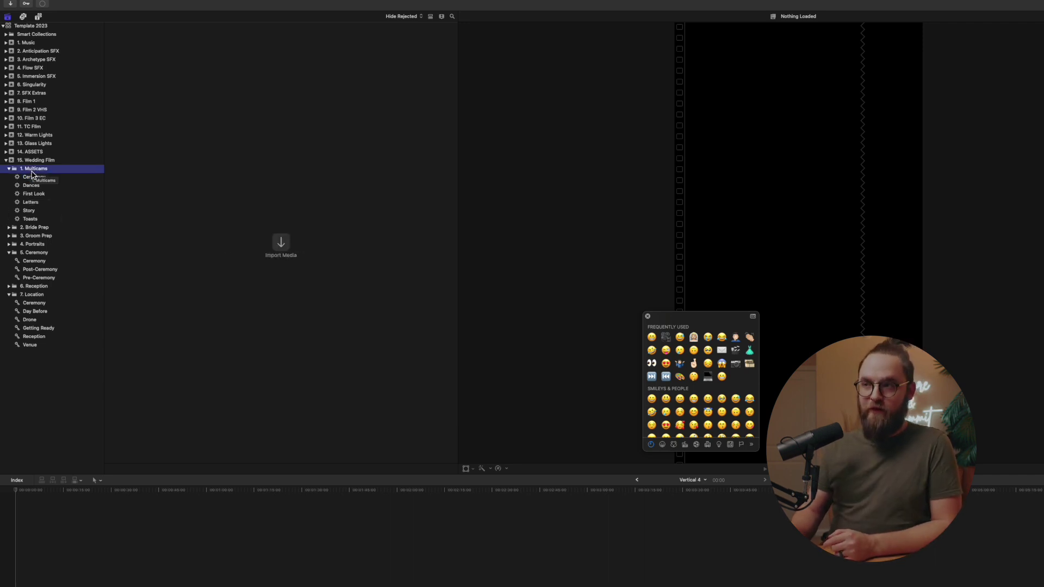
key(Return)
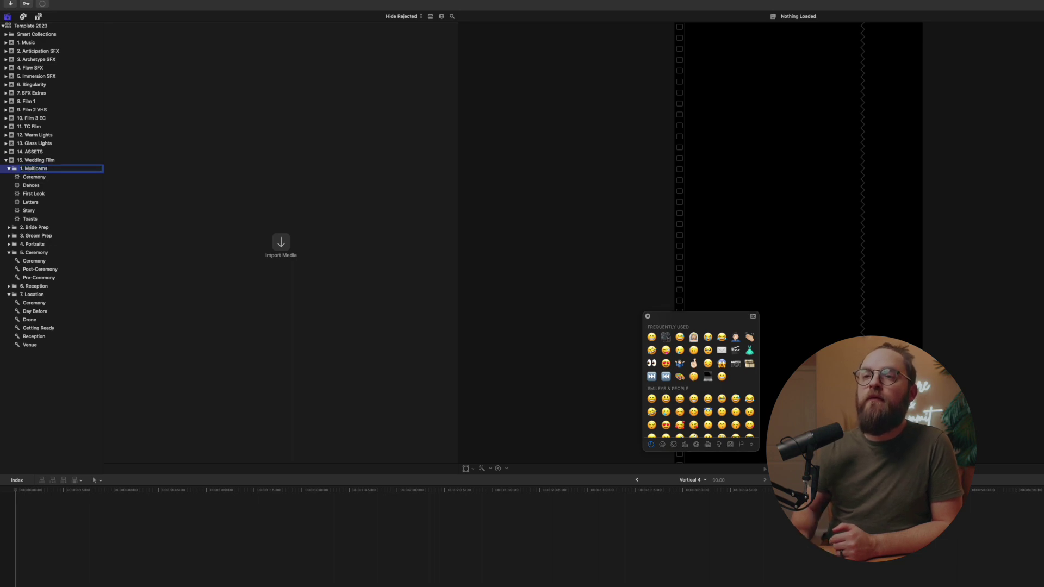
click(749, 364)
key(Return)
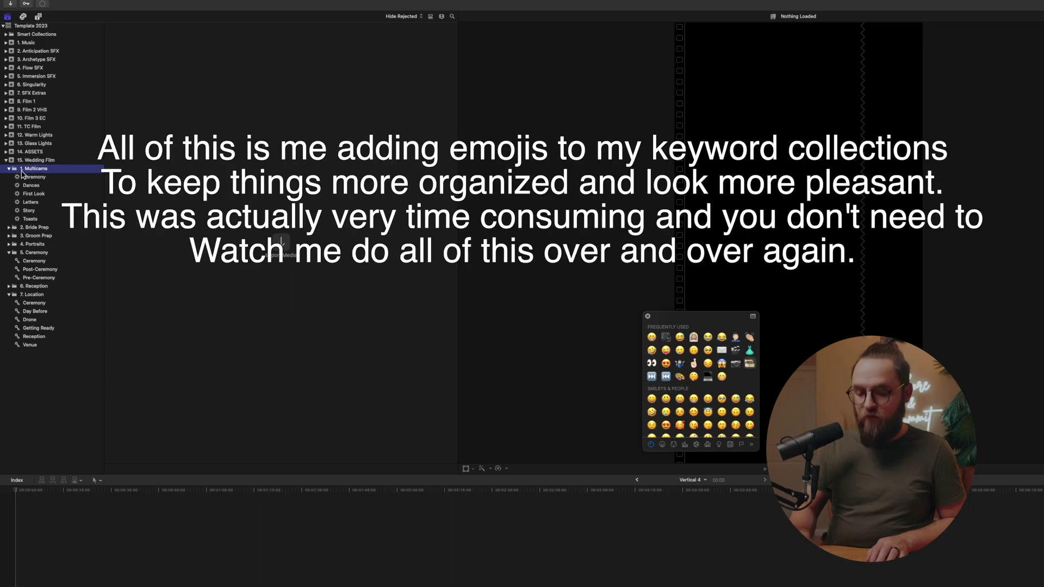
- Start prefixing the other folder names in the 15. Wedding Film event with matching emojis, including Bride Prep and Portraits
click(38, 227)
click(38, 235)
key(Return)
key(ctrl+super+space)
click(201, 360)
key(Return)
click(32, 244)
scroll(190, 359, down, 10)
click(159, 347)
key(Tab)
click(208, 426)
click(201, 426)
click(173, 390)
key(Return)
- Finish adding emojis to the remaining event folders, such as a pin for 7. Location and one for 3. Groom Prep
click(39, 270)
click(42, 236)
click(41, 169)
key(Return)
click(8, 169)
click(8, 185)
click(35, 210)
key(Return)
click(155, 425)
scroll(190, 359, down, 10)
click(187, 351)
click(9, 220)
click(201, 425)
click(212, 426)
scroll(212, 381, down, 10)
click(243, 380)
key(Return)
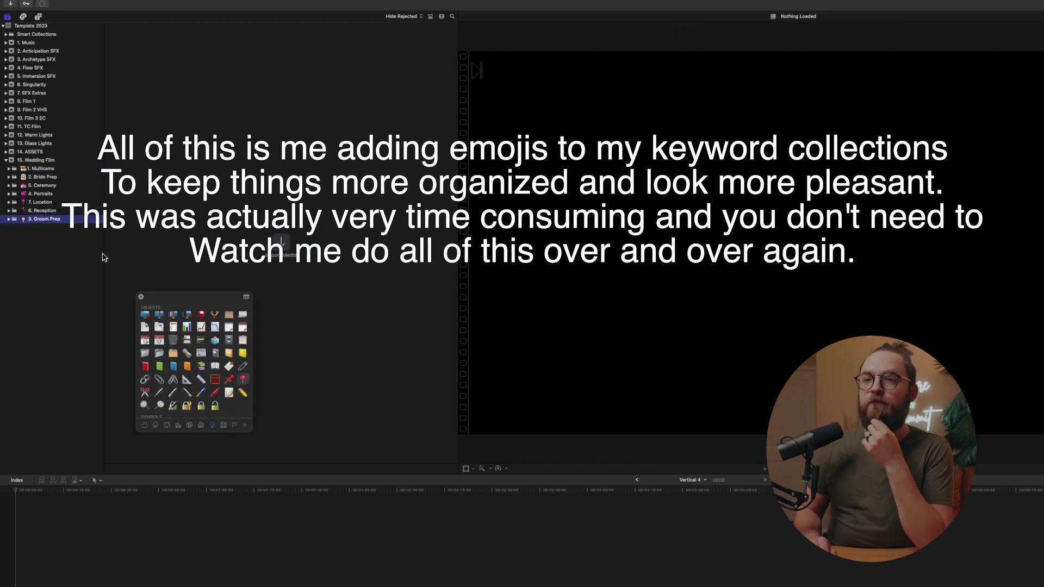
- Move the numbers ahead of the emojis in the Multicams and Bride Prep folder names, using 1. and 2
click(40, 169)
key(BackSpace)
key(BackSpace)
text(1.)
key(Return)
click(43, 202)
text(2.)
key(Return)
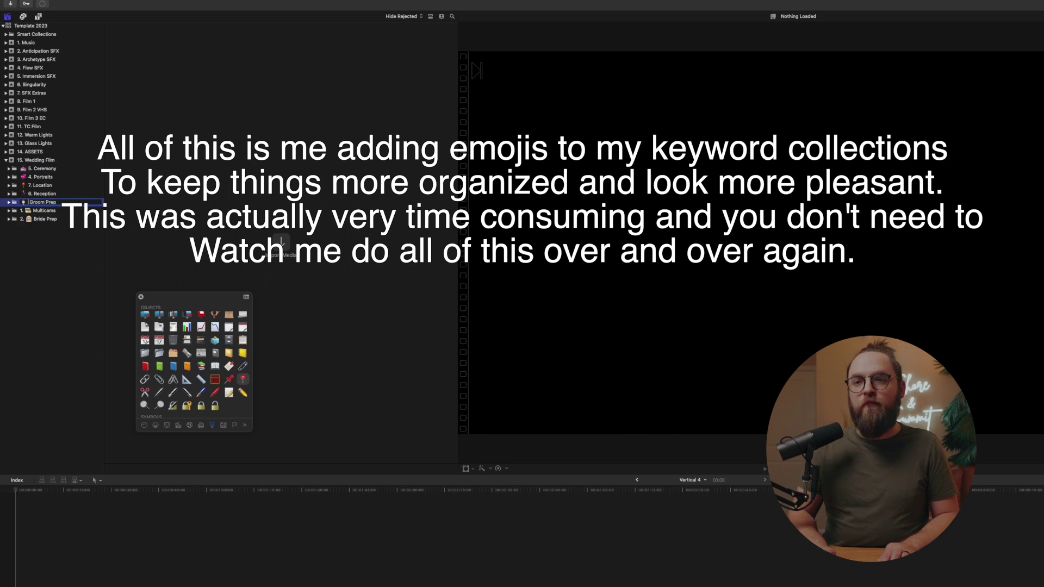
- Put the numbers 4. to 7. ahead of the emojis in the Portraits, Ceremony, Reception and Location folder names
click(42, 219)
text(4.)
key(Return)
click(48, 168)
text(5.)
key(Return)
click(25, 176)
text(6.)
key(Return)
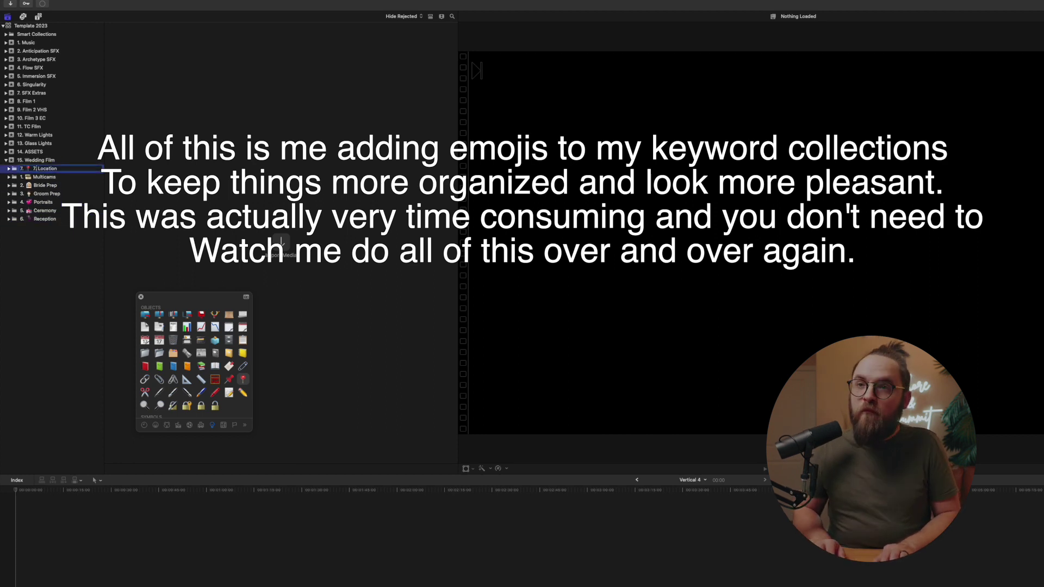
click(26, 169)
text(7.)
key(Return)
- Prefix the Reception keyword collections with their folder's emoji, and rename the main Ceremony collection Main Ceremony with the wedding emoji
click(9, 219)
click(9, 219)
click(9, 210)
click(37, 227)
click(8, 210)
click(45, 202)
click(8, 202)
key(Down)
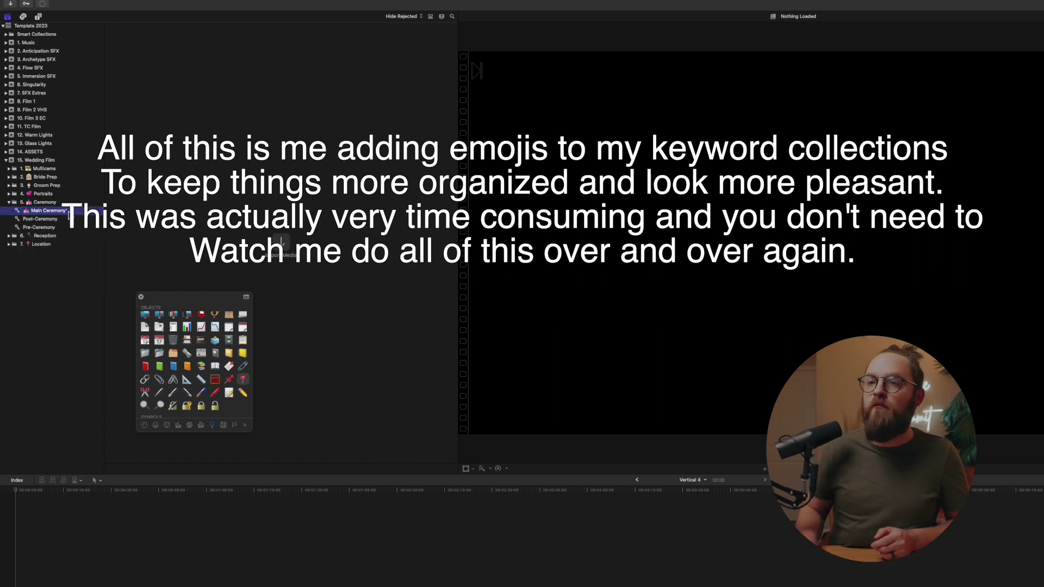
key(Return)
key(Down)
- Prefix each keyword collection in the 4. Portraits folder, from Bridal Party to Story Session, with the hearts emoji
click(8, 202)
click(43, 194)
click(9, 193)
key(Down)
key(Down)
key(Down)
key(Down)
key(Down)
key(Down)
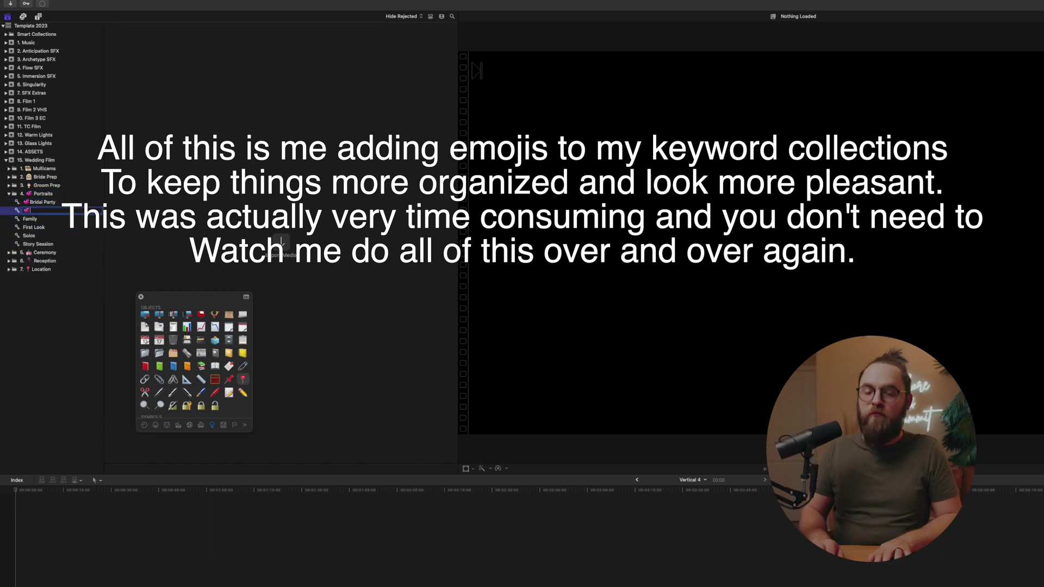
- Paste the bride emoji in front of the Details, Dress and Hair & Makeup collections in the 2. Bride Prep folder
click(9, 194)
click(9, 186)
click(45, 177)
click(9, 177)
key(Return)
key(super+c)
key(Down)
key(Return)
key(super+v)
key(Return)
key(Down)
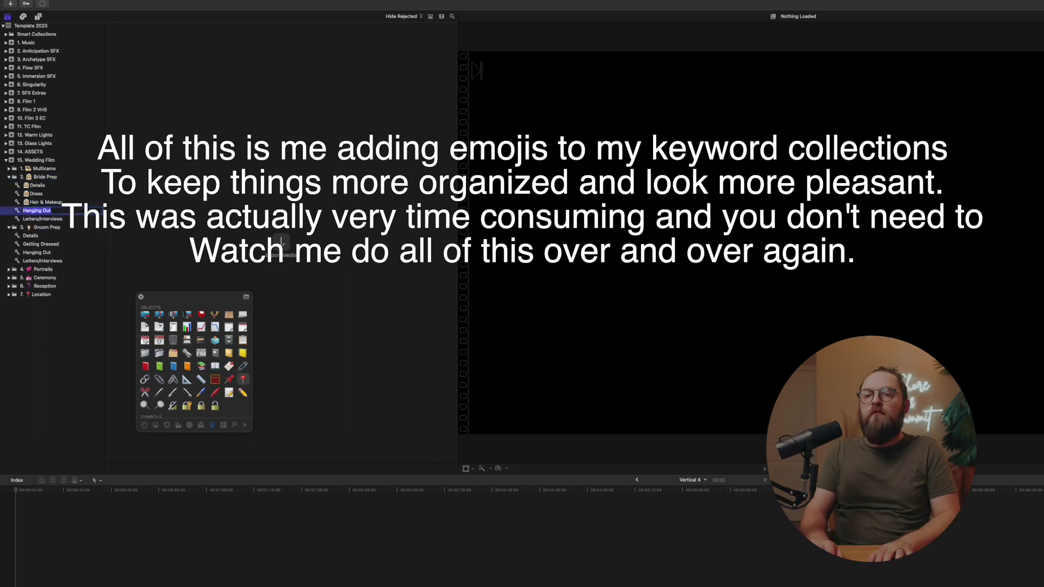
- Add the bride emoji to Hanging Out and Letters/Interviews, and the tuxedo emoji to the Details collection in Groom Prep
key(Down)
key(Down)
key(Down)
key(Up)
key(Return)
key(Return)
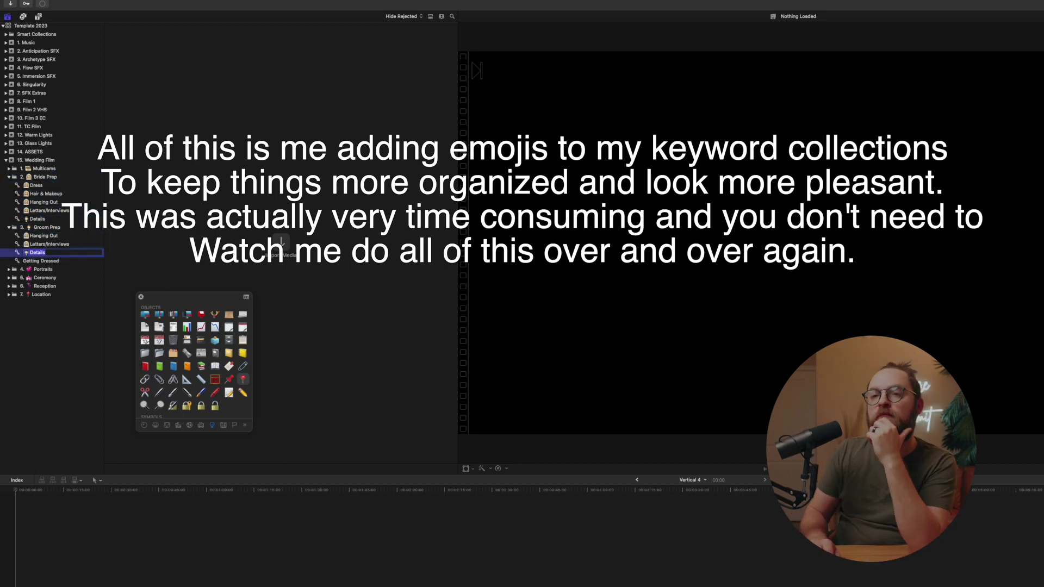
- Replace the tuxedo emoji on the Details collection in the 2. Bride Prep folder with the bride emoji
click(46, 220)
click(55, 186)
key(Return)
click(45, 219)
drag(46, 219, 55, 228)
click(46, 220)
key(Return)
key(super+v)
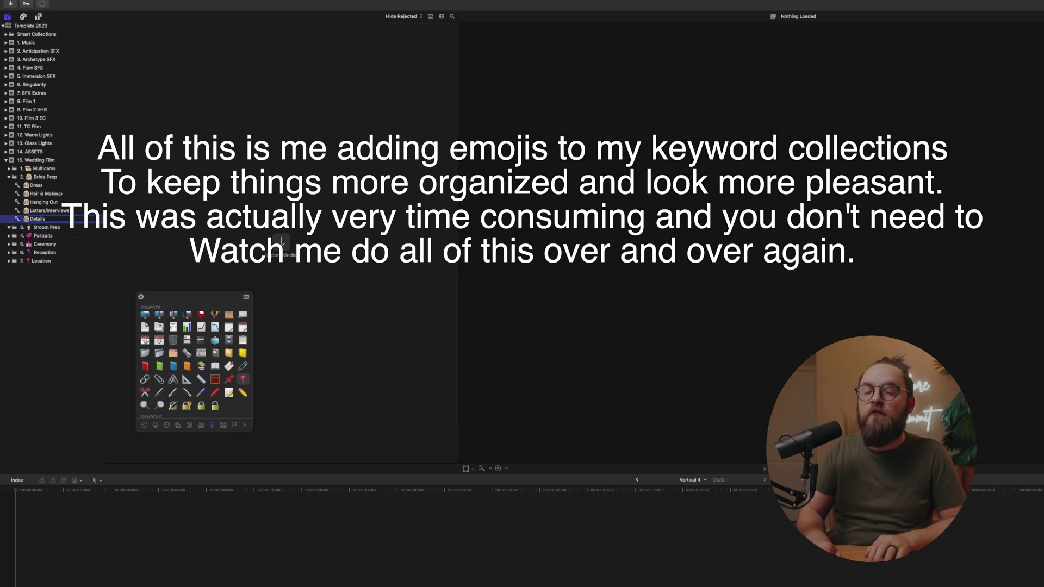
- Prefix the 7. Location keyword collections with the pin emoji and the 5. Ceremony collections with the wedding emoji
click(8, 228)
click(9, 261)
key(Return)
key(super+v)
click(9, 244)
click(173, 345)
- Create tuxedo-emoji keyword collections named Details, Hanging Out, Getting Dressed and Letters/Interviews in the 3. Groom Prep folder
click(47, 227)
key(shift+super+k)
click(145, 344)
text(Details)
key(shift+super+k)
text(Hanging Out)
key(shift+super+k)
click(145, 344)
text(Getting Dressed)
key(shift+super+k)
click(145, 344)
text(Letters/Interviews)
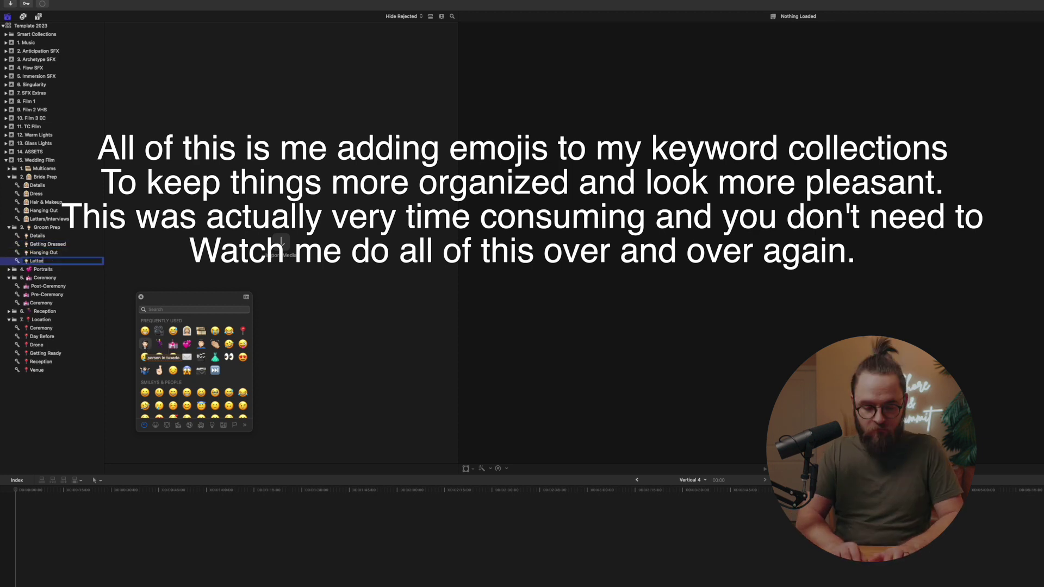
- Close the emoji picker, expand all seven folders of the 15. Wedding Film event, and review their emoji-labelled collections
click(9, 168)
click(34, 194)
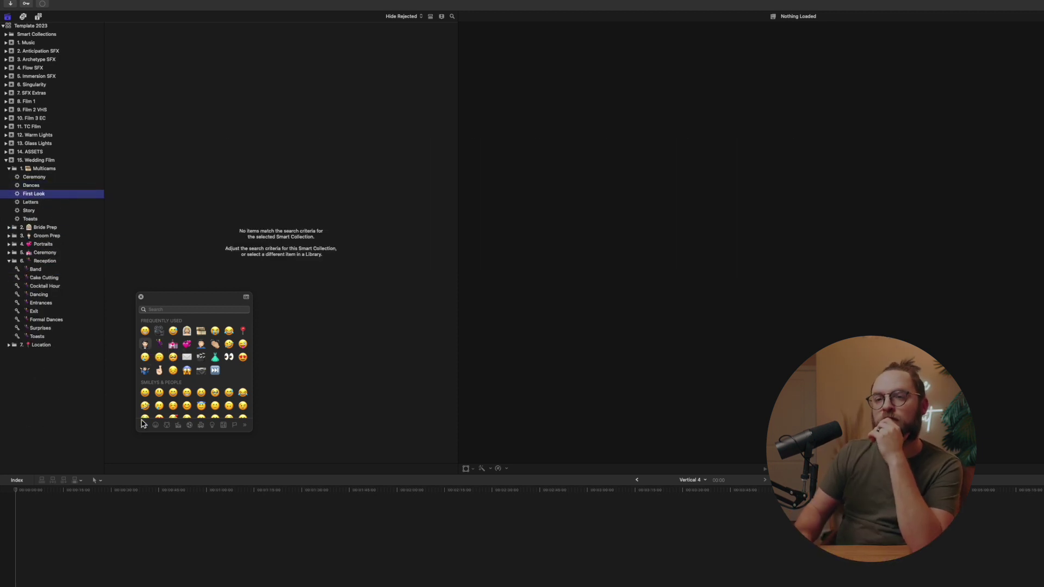
click(41, 345)
key(Right)
key(Up)
key(Up)
key(Up)
key(Up)
key(Up)
key(Up)
key(Up)
key(Up)
key(Up)
key(Up)
key(Up)
key(Up)
key(Down)
key(Right)
key(Up)
key(Right)
key(Up)
key(Right)
key(Up)
key(Right)
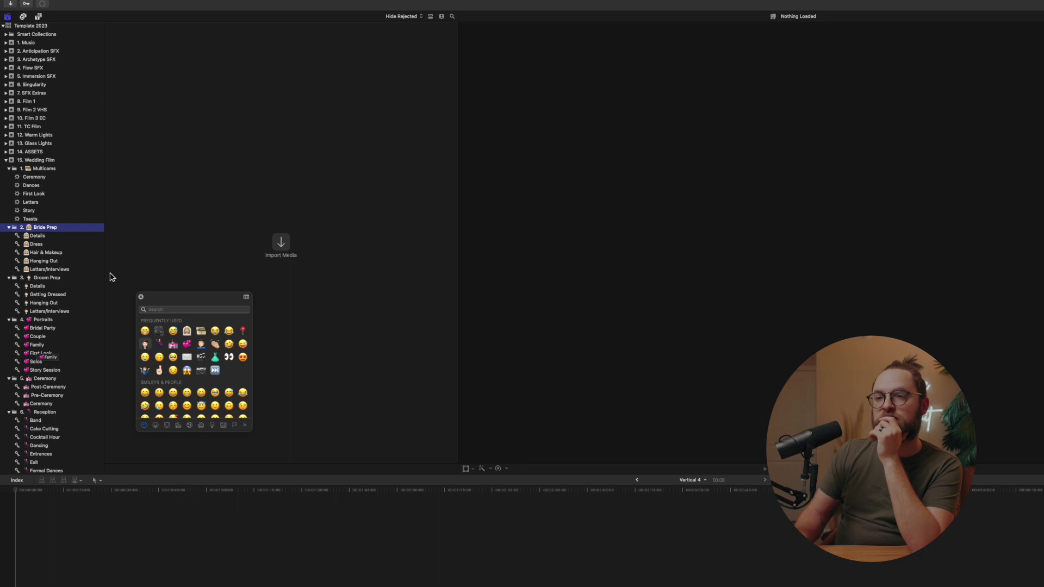
click(142, 299)
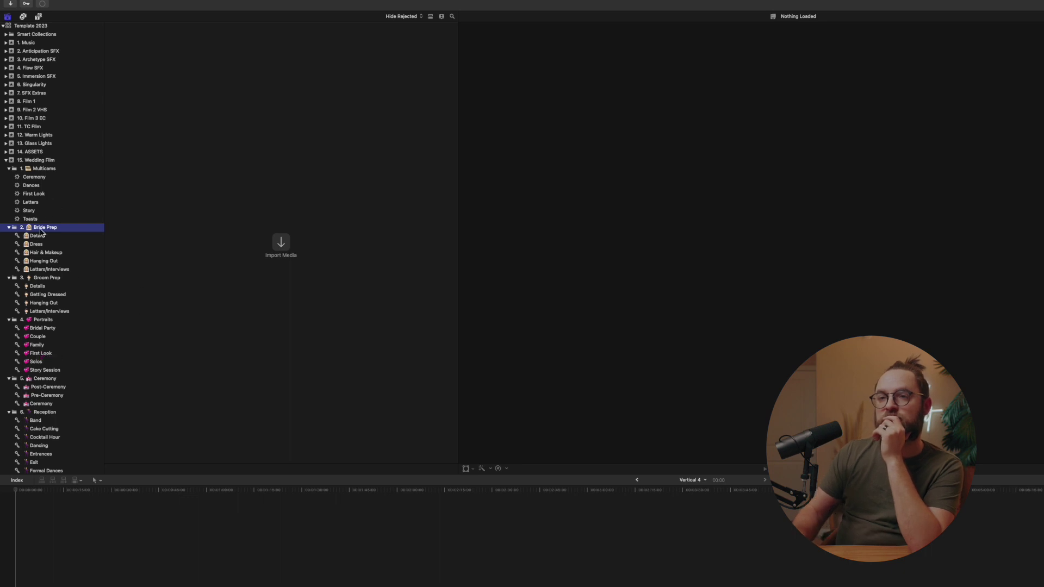
scroll(38, 230, down, 5)
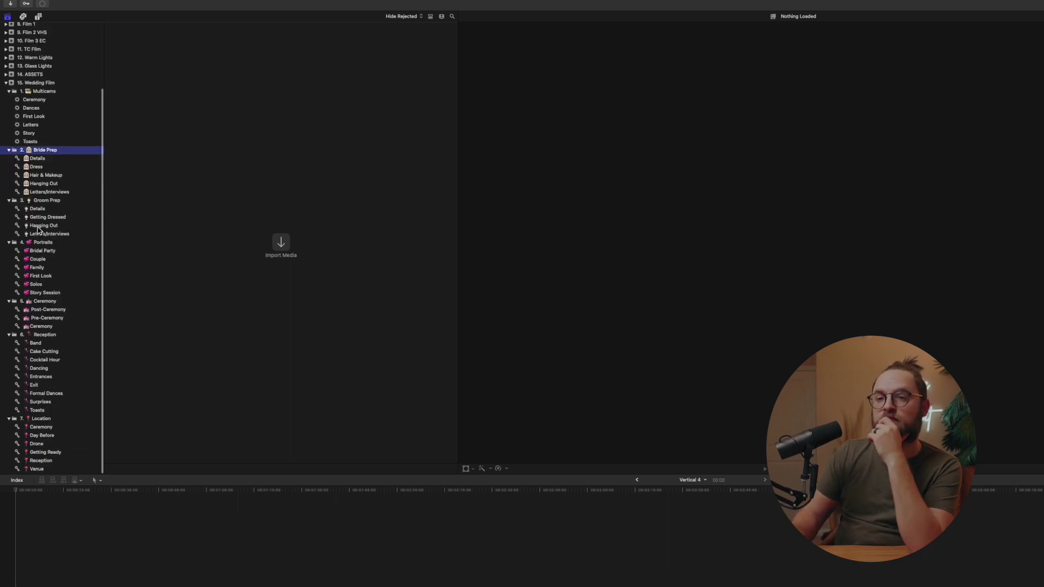
- Set the Toasts smart collection in the Multicams folder to match any rule, and add a text rule including "Toast"
double_click(31, 142)
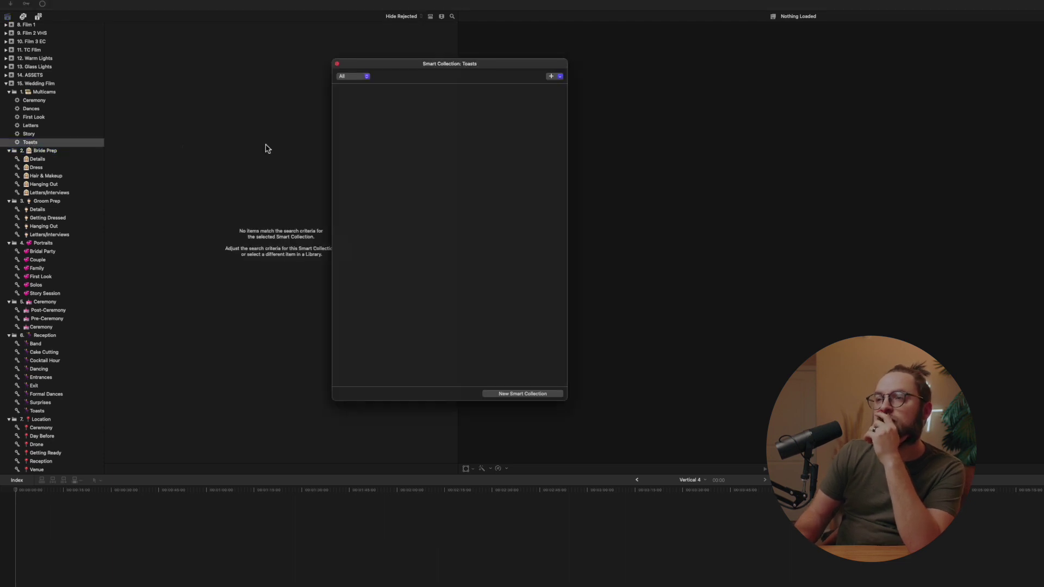
click(364, 77)
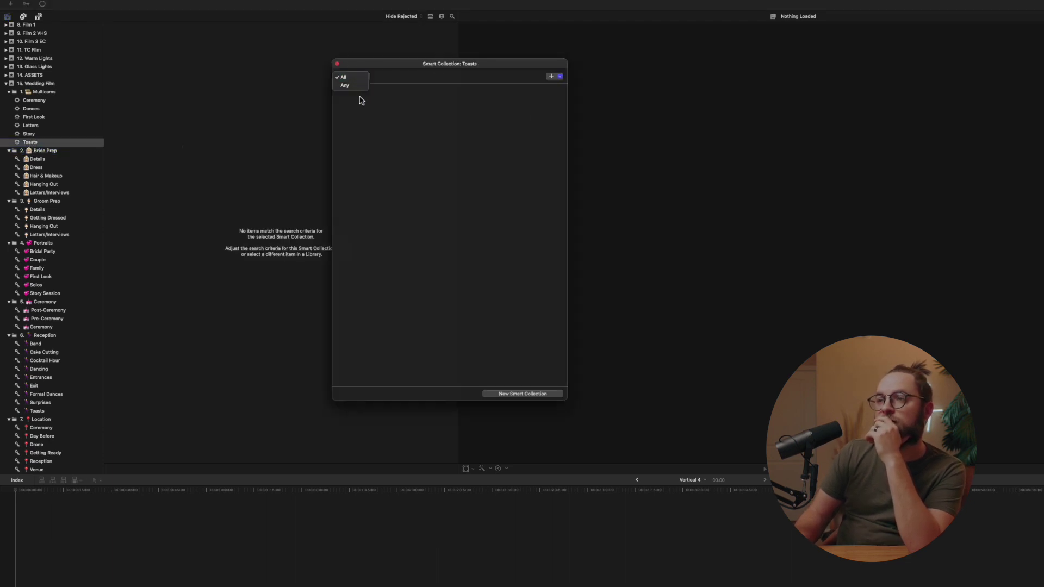
click(359, 86)
click(554, 77)
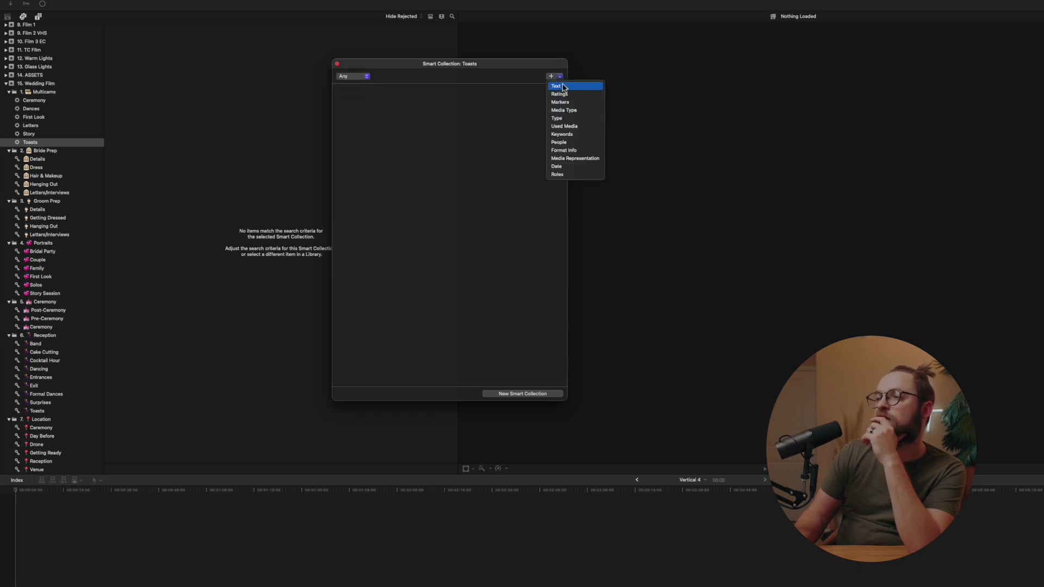
click(562, 87)
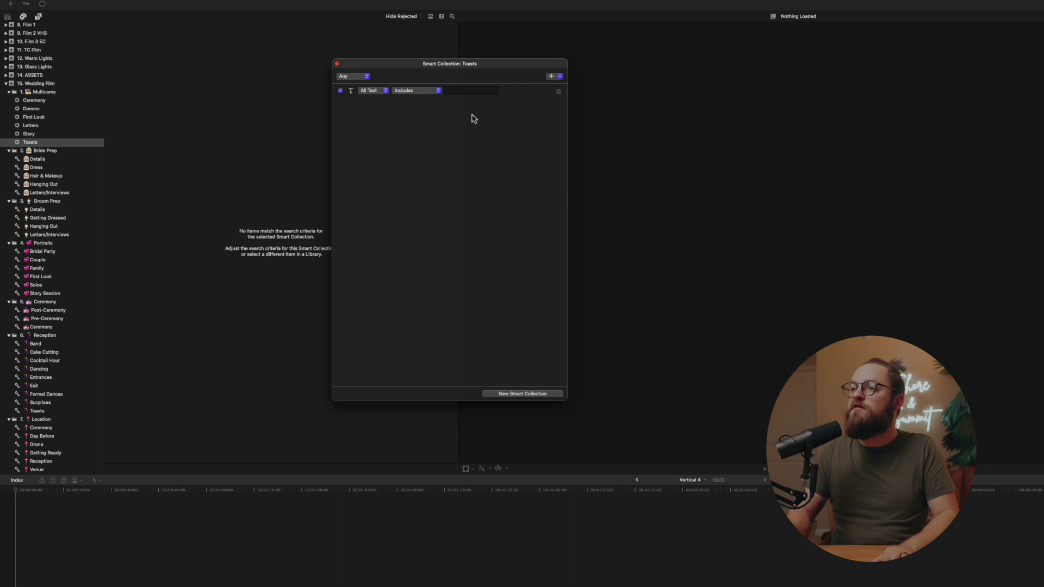
click(473, 92)
text(Toast)
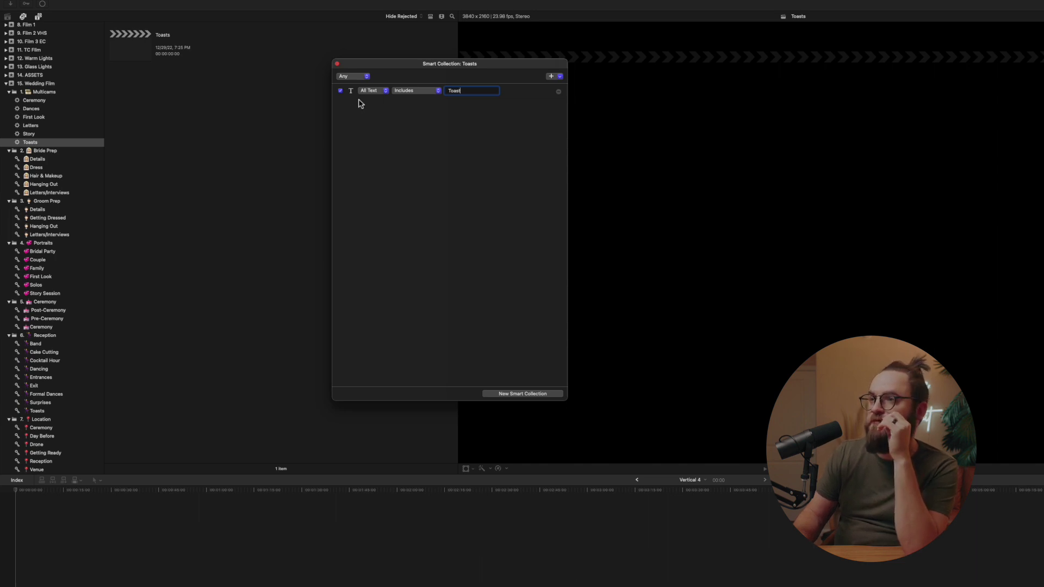
- Add a second text rule to the Toasts smart collection that includes "Toasts"
click(553, 77)
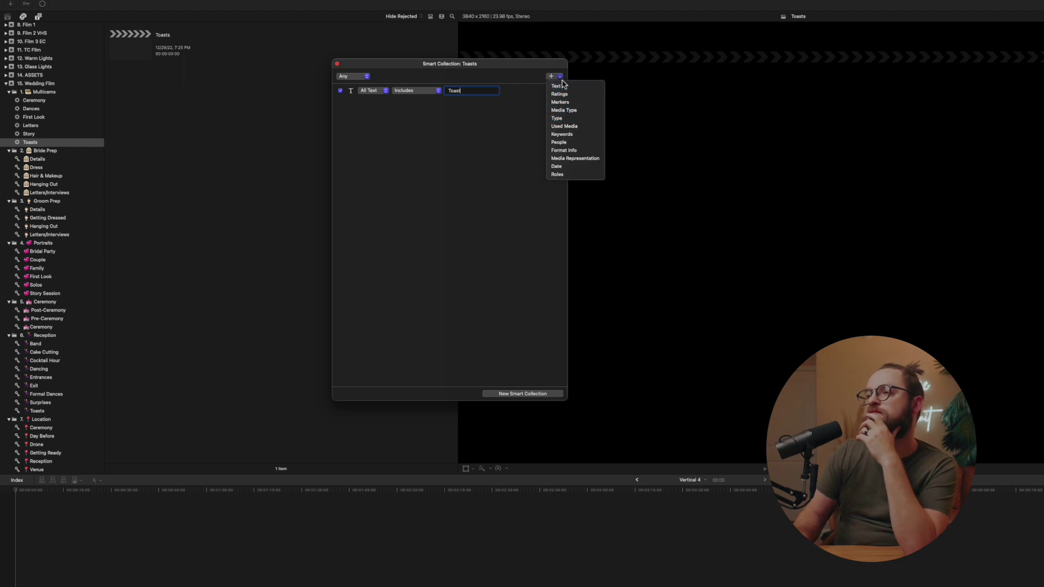
click(563, 86)
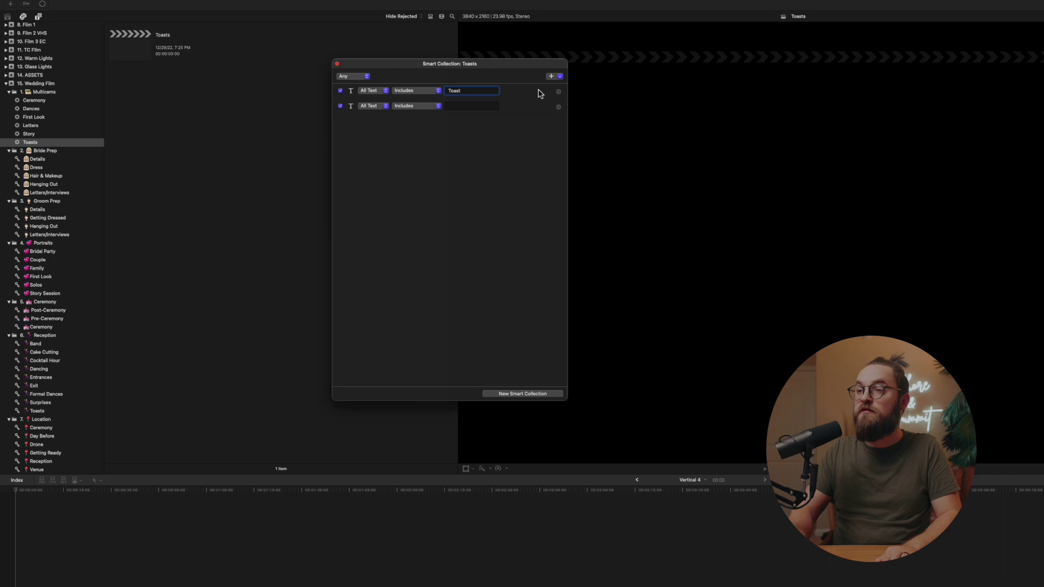
click(489, 107)
text(Toasts)
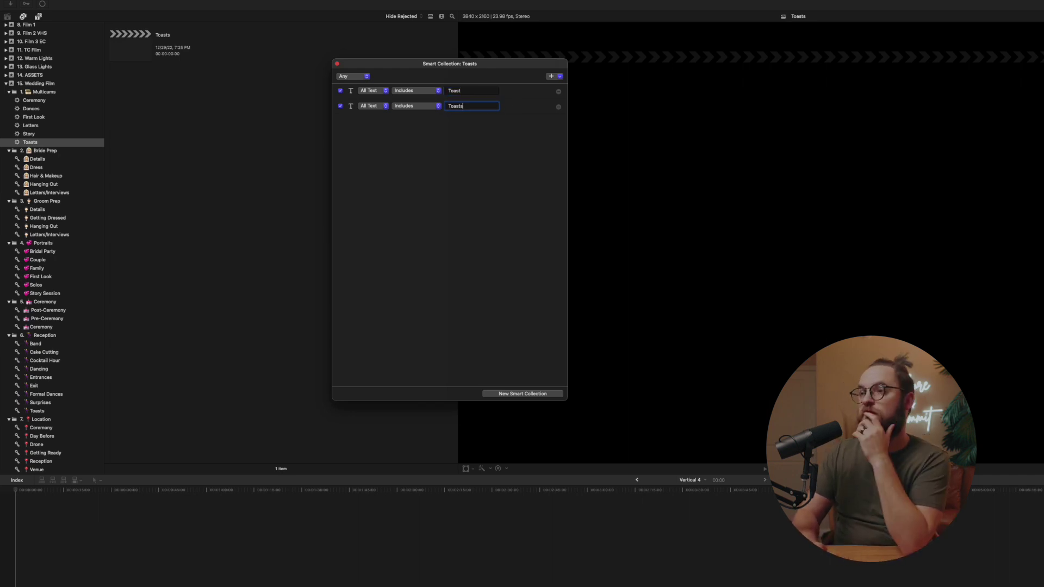
key(Return)
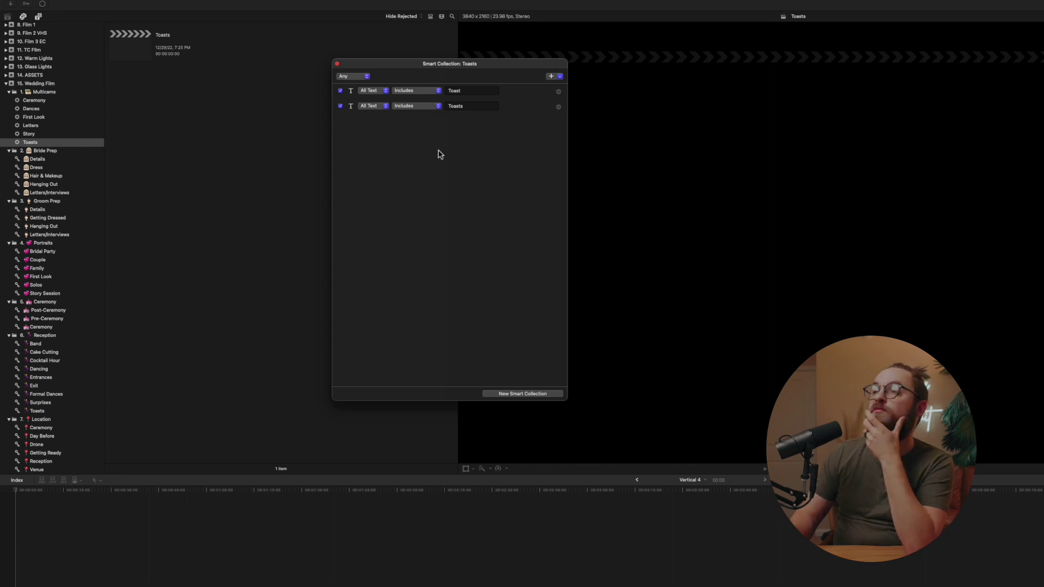
- Add a keyword rule to the Toasts smart collection with only the Toasts keyword enabled, and close its rules window
click(555, 77)
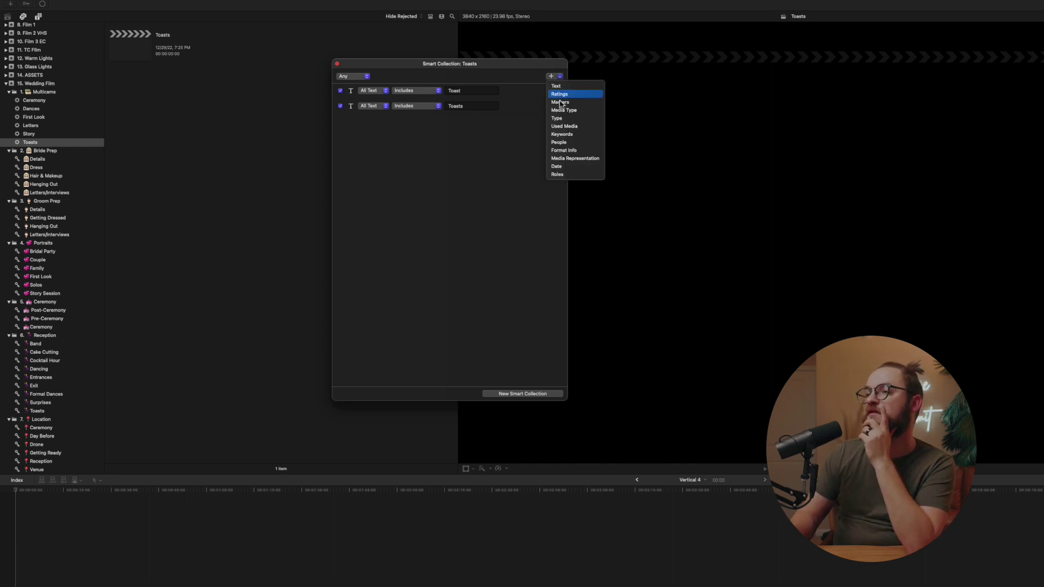
click(561, 135)
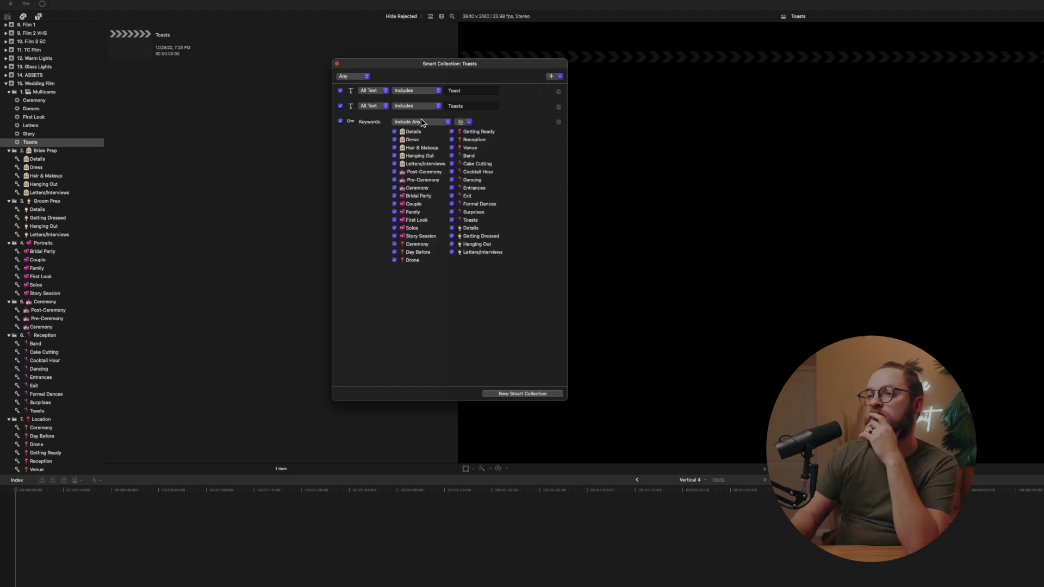
click(467, 122)
click(473, 141)
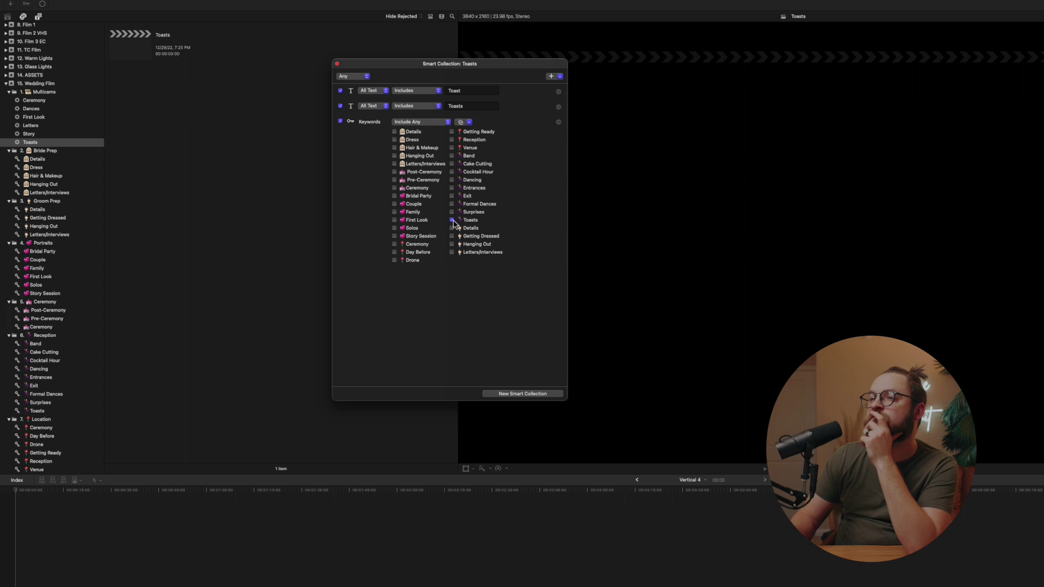
click(338, 64)
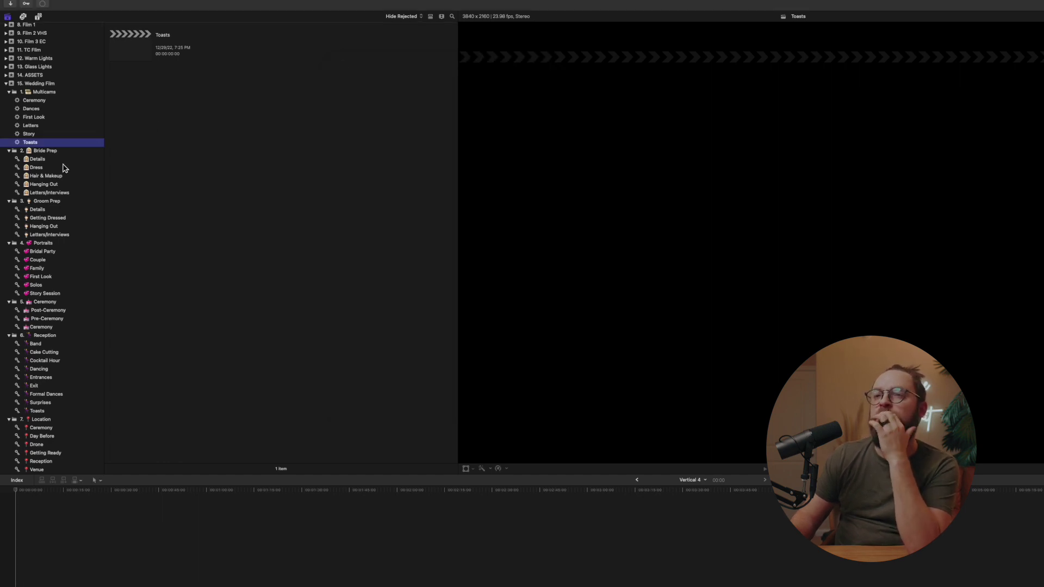
- Add a text rule including "Story" to the Story smart collection in the Multicams folder
double_click(29, 134)
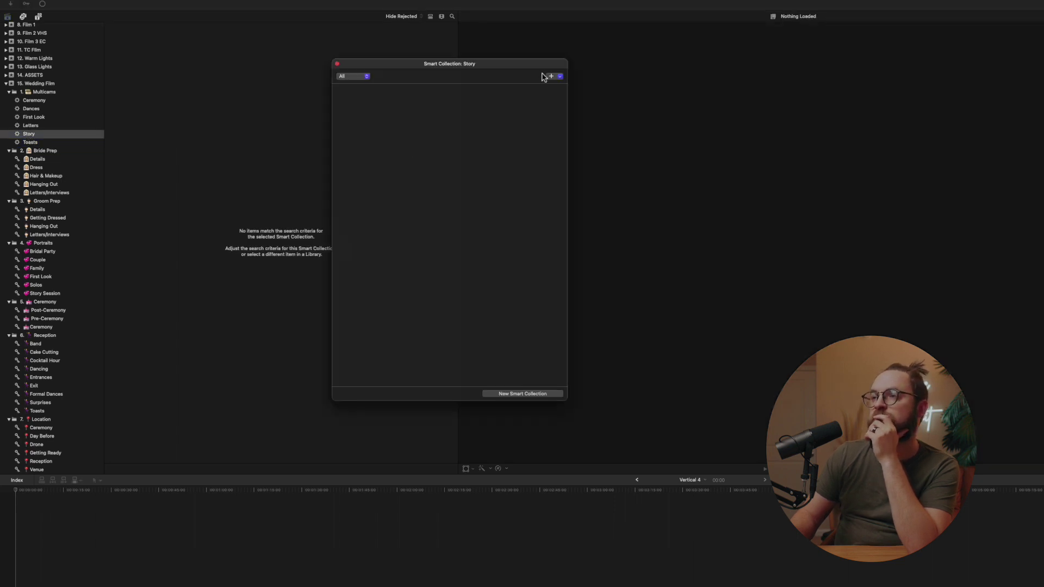
click(556, 77)
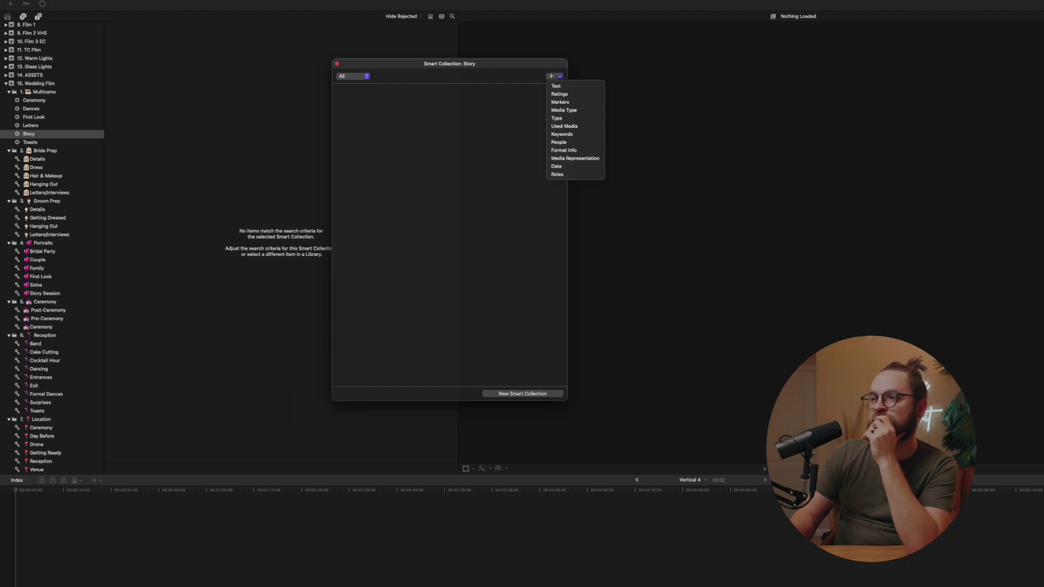
click(557, 87)
click(477, 91)
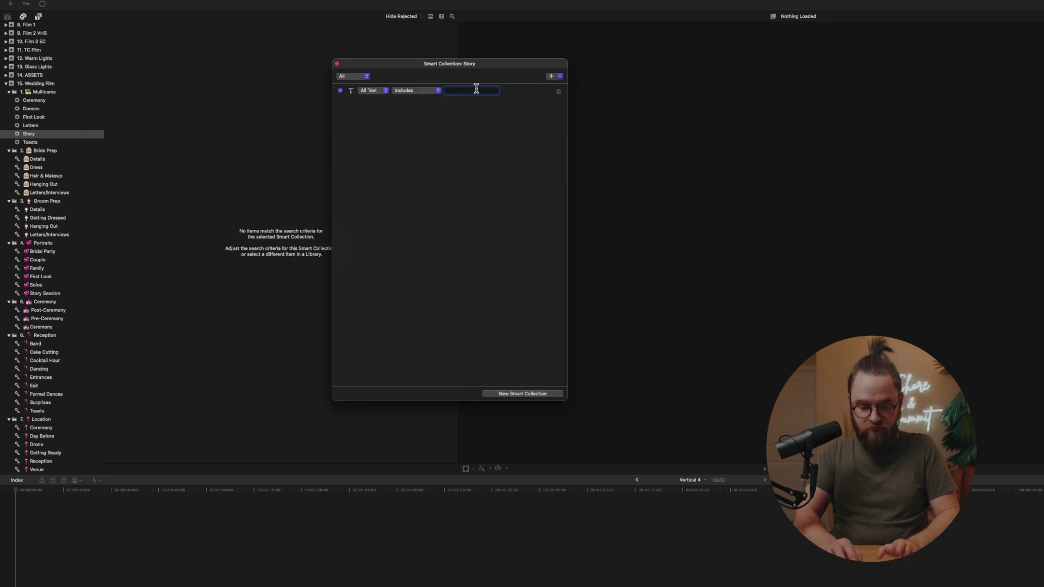
text(Story)
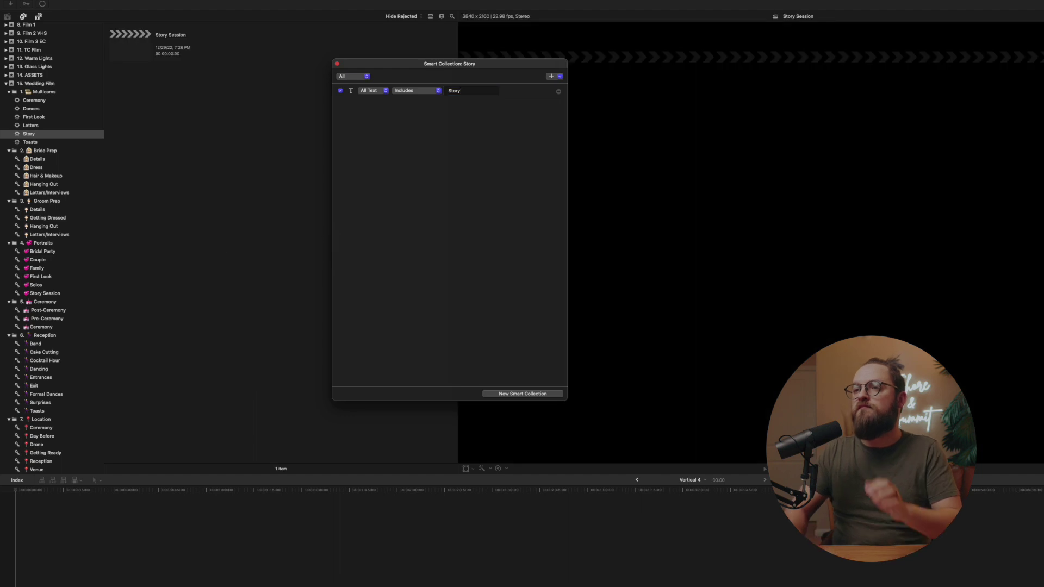
- Add a keyword rule with only Story Session enabled to the Story smart collection, and make it match any rule
click(551, 75)
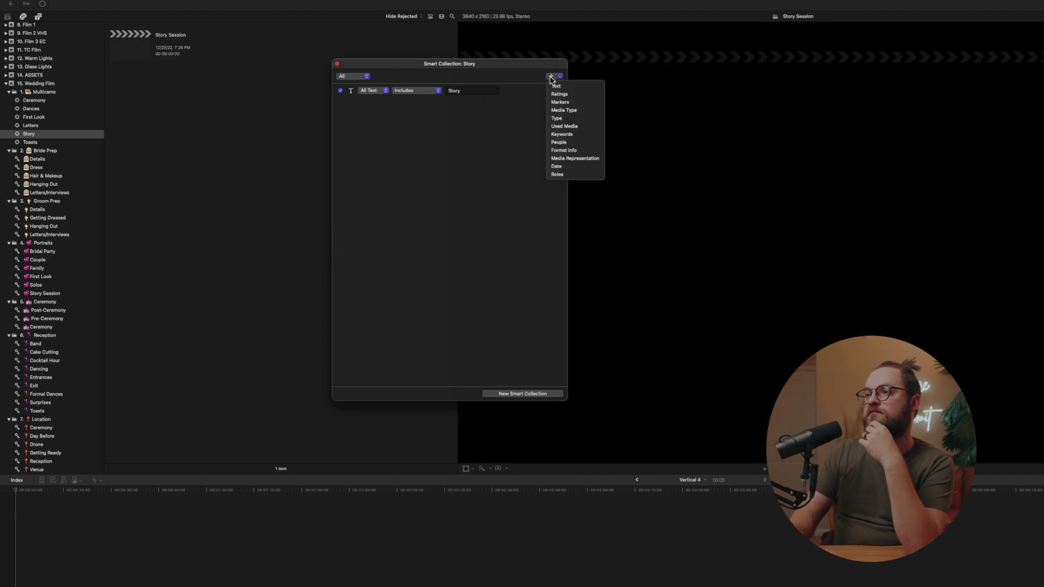
click(561, 135)
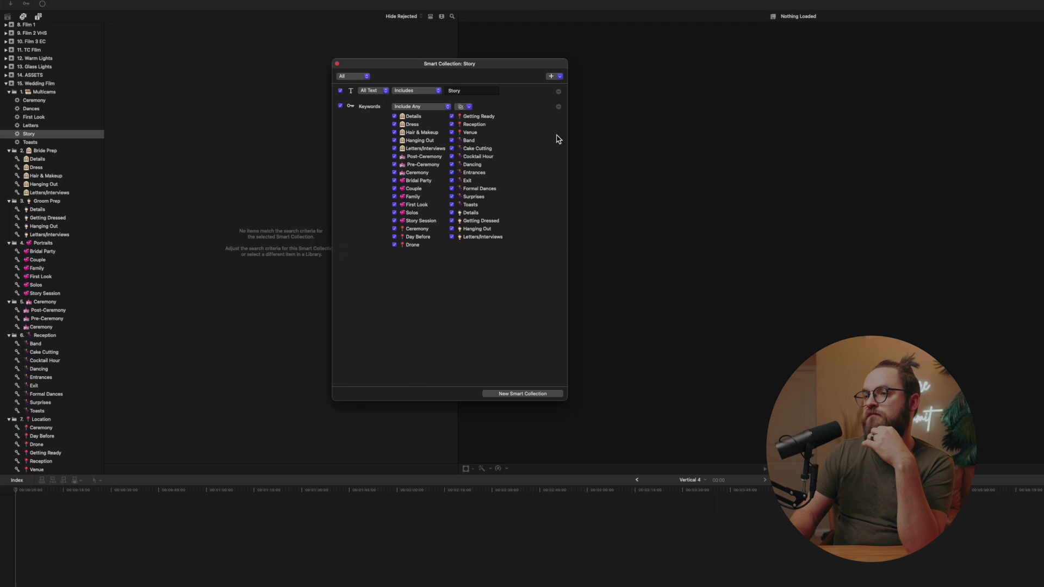
click(463, 108)
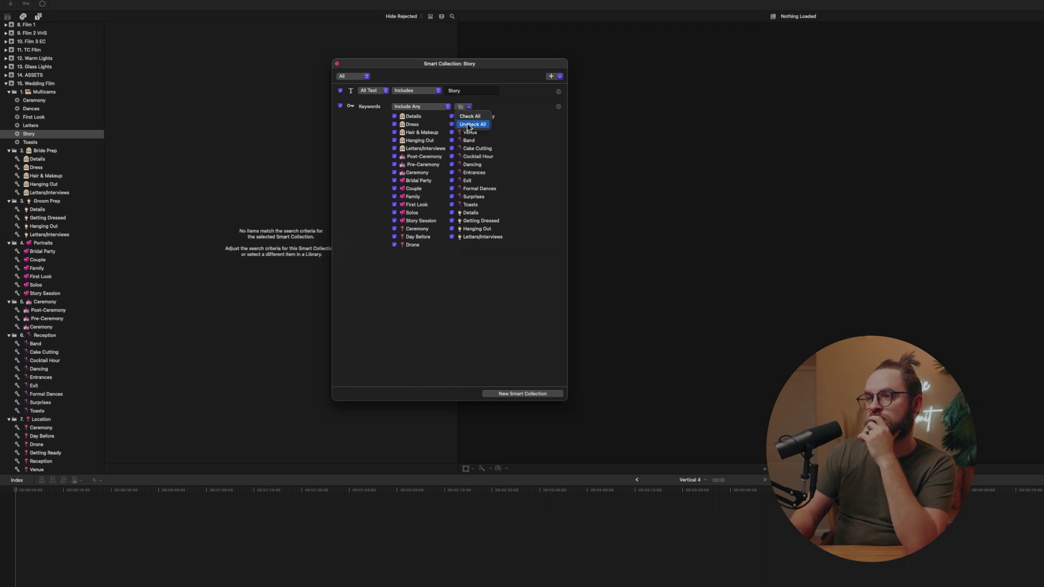
click(471, 125)
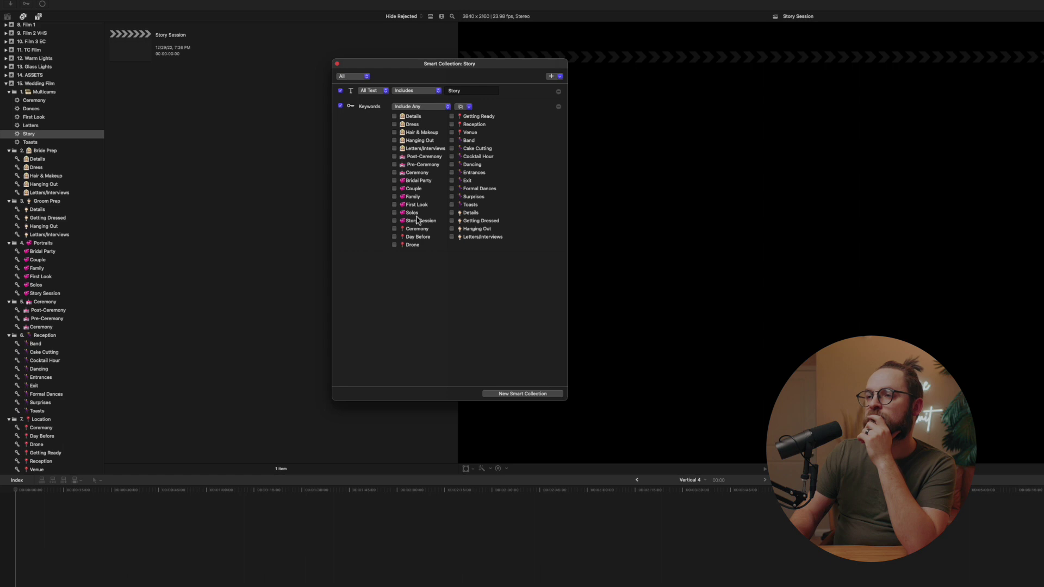
click(395, 221)
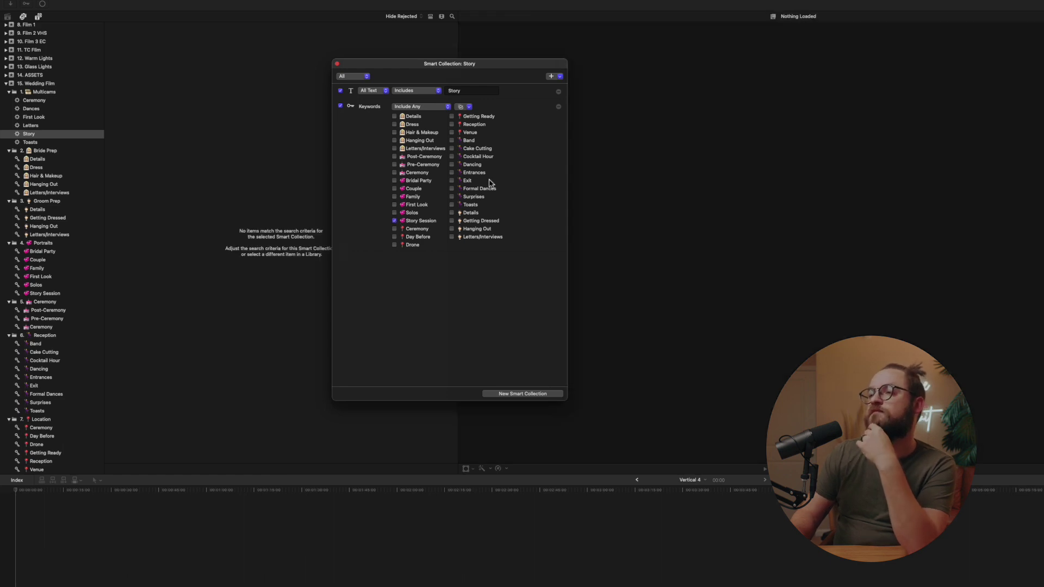
click(346, 76)
click(347, 86)
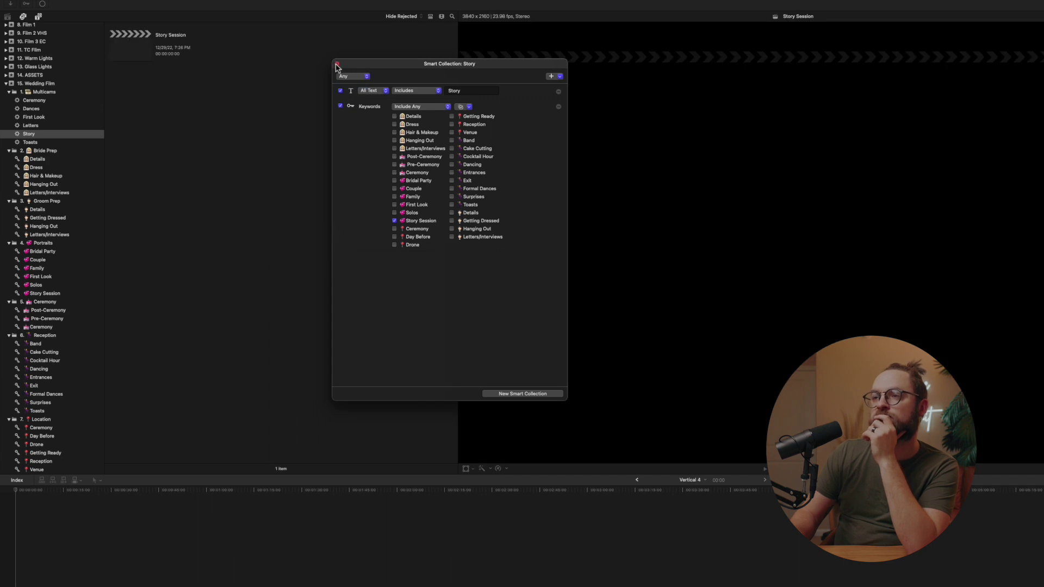
click(337, 64)
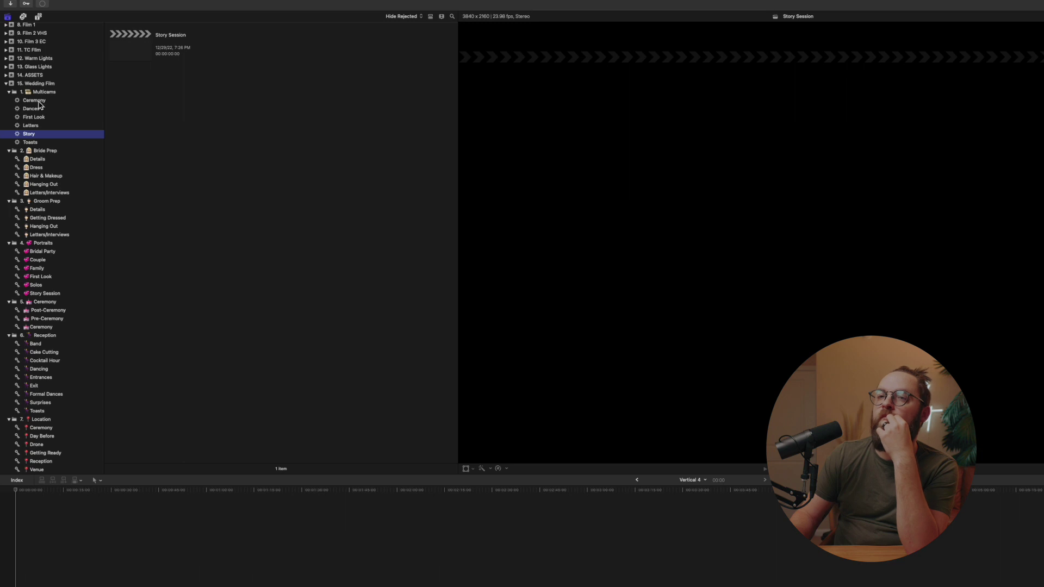
- Set the Letters smart collection in the Multicams folder to match any rule, and add a text rule including "Letter"
double_click(31, 125)
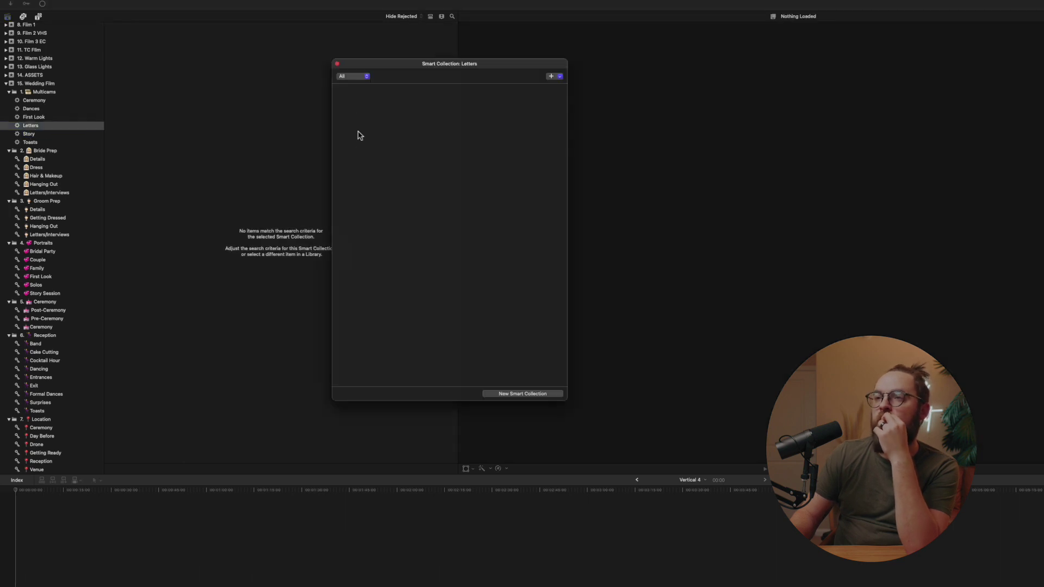
click(351, 78)
click(346, 85)
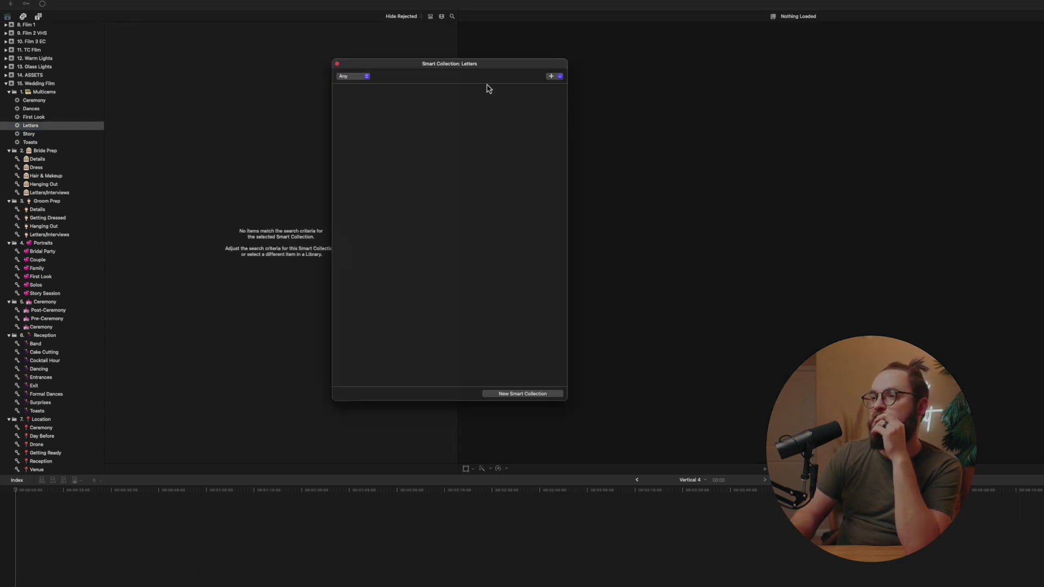
click(558, 78)
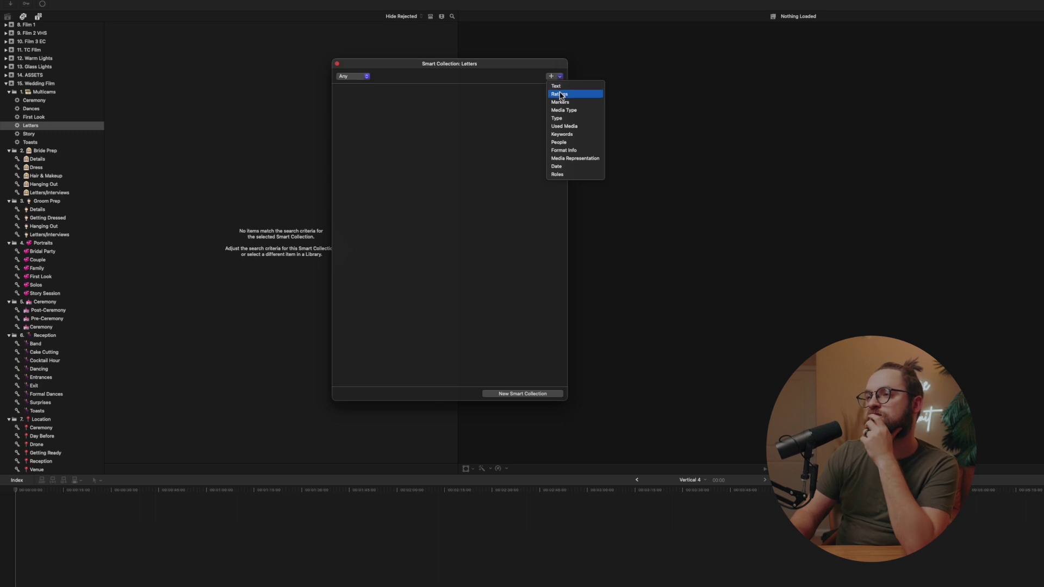
click(555, 86)
click(455, 91)
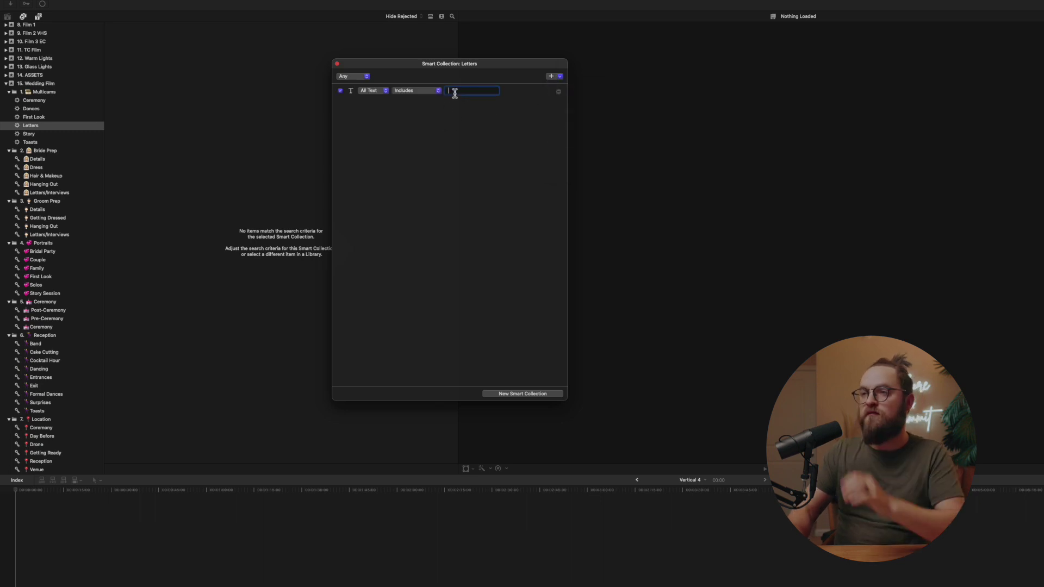
text(Letter)
key(Return)
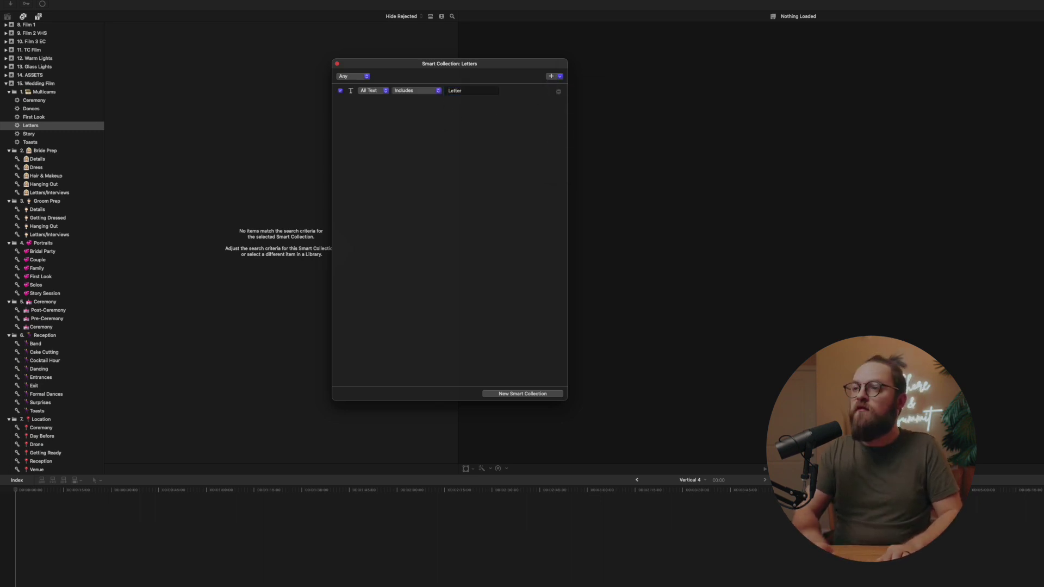
- Add a second text rule to the Letters smart collection that includes "Letters", keeping it on All Text
click(555, 76)
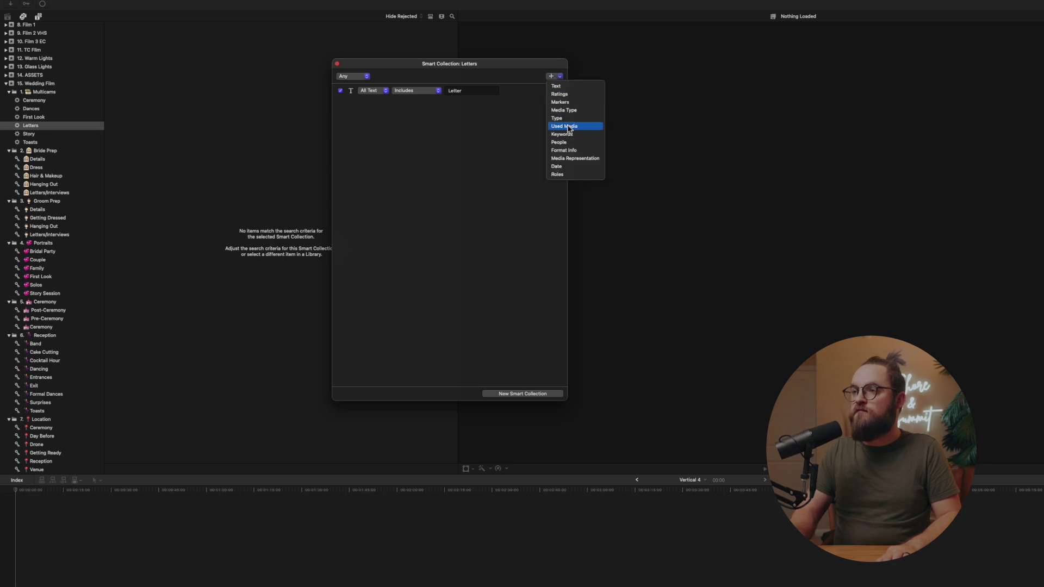
click(556, 87)
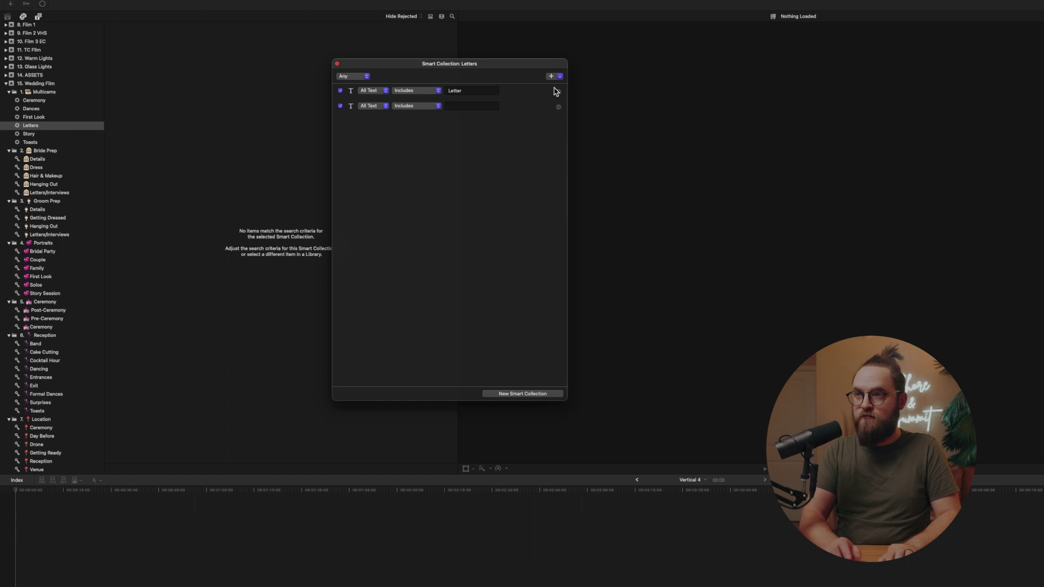
text(Letters)
key(Return)
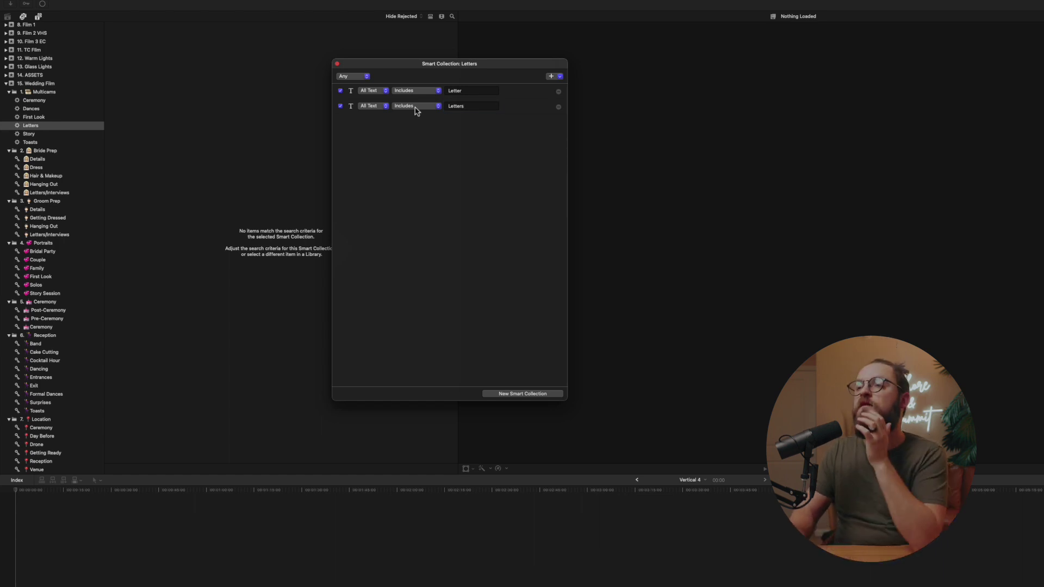
click(373, 92)
click(374, 91)
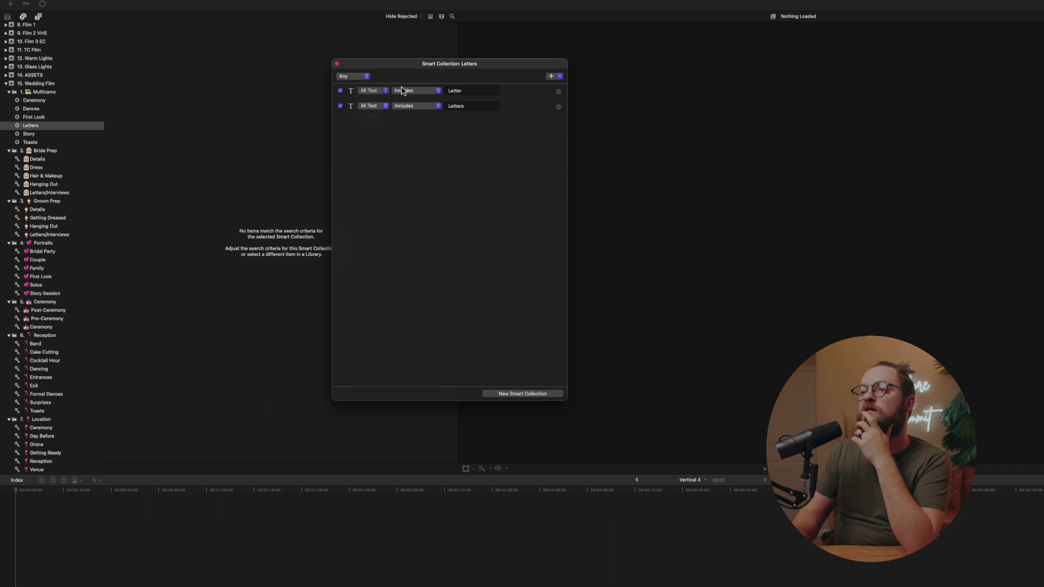
- Add a keyword rule to the Letters smart collection with only the Bride Prep and Groom Prep Letters/Interviews keywords enabled
click(552, 77)
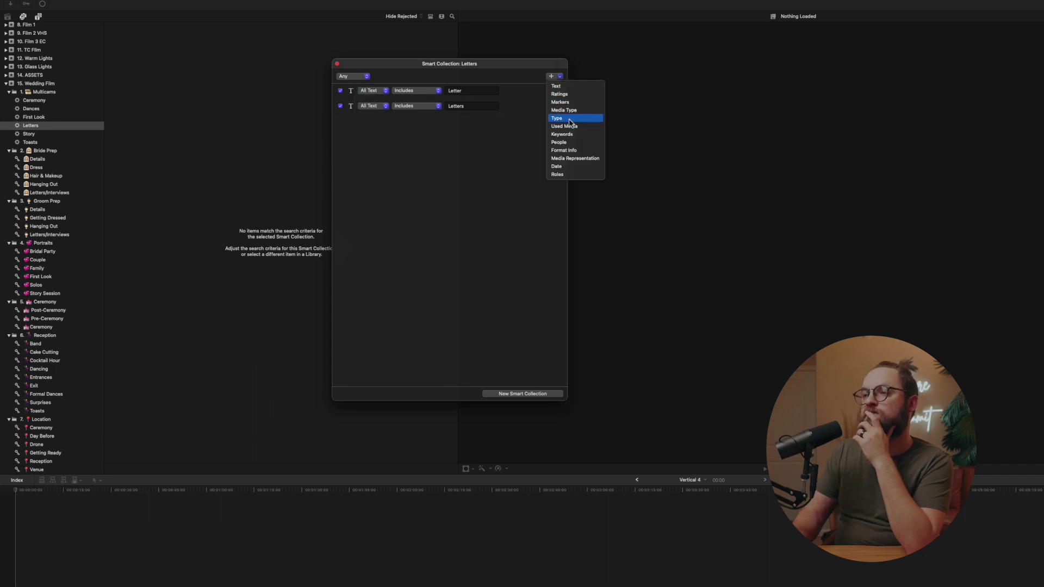
click(566, 136)
click(462, 122)
click(471, 140)
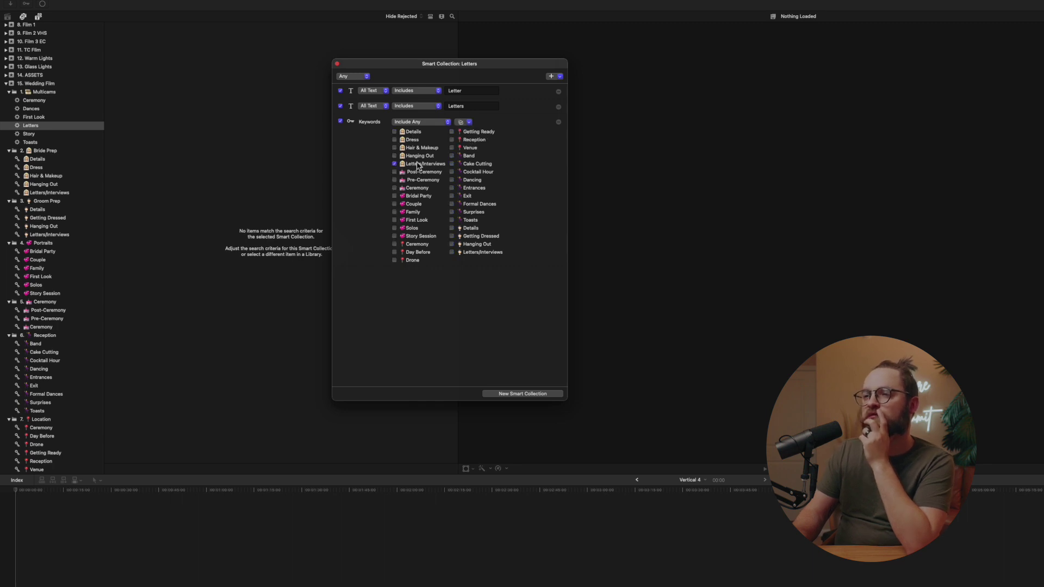
click(480, 253)
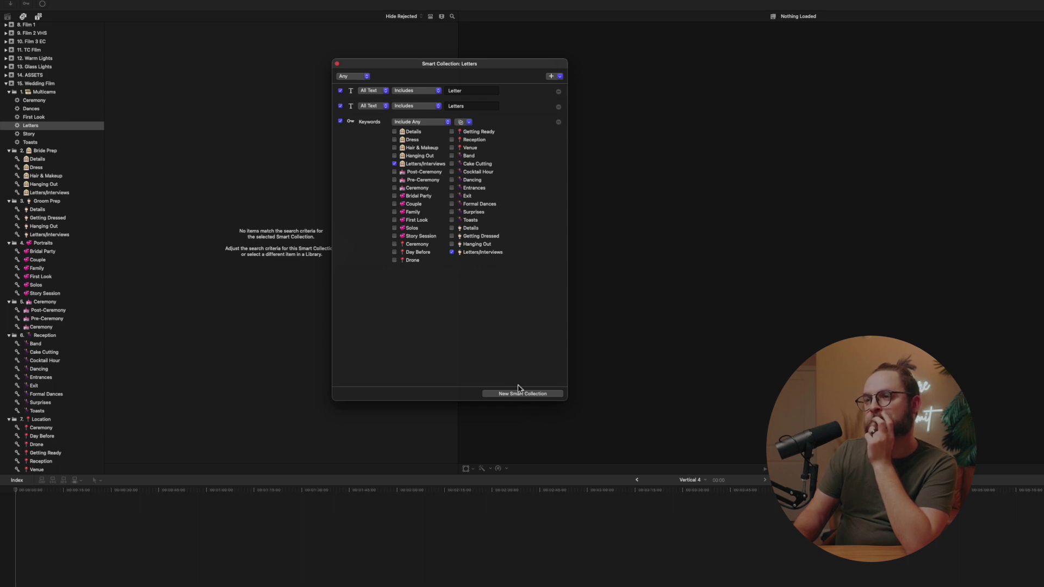
- Add a text rule including "Interview" to the Letters smart collection and close its rules window
click(551, 76)
click(555, 87)
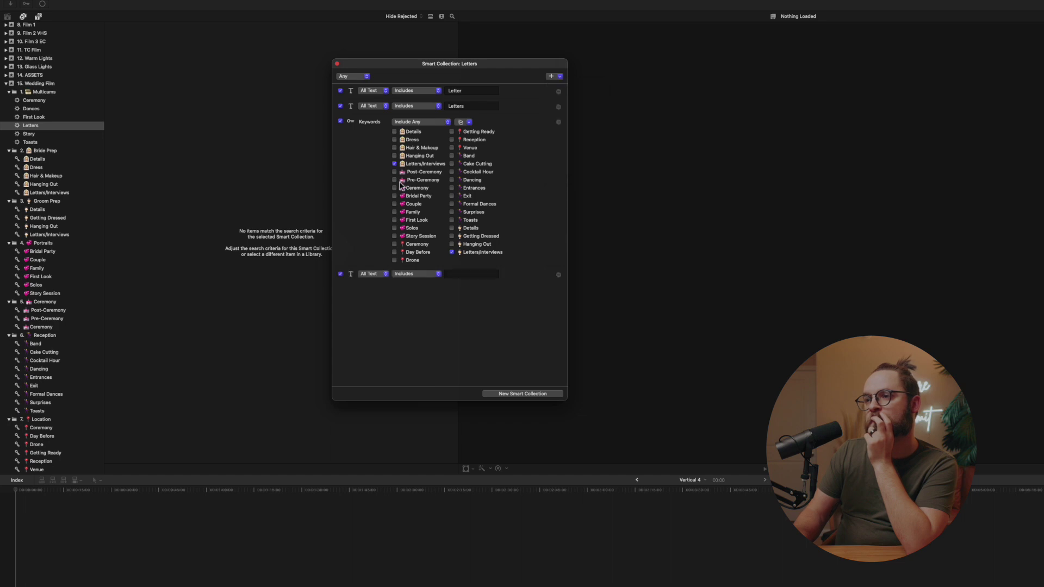
click(454, 275)
text(Interv)
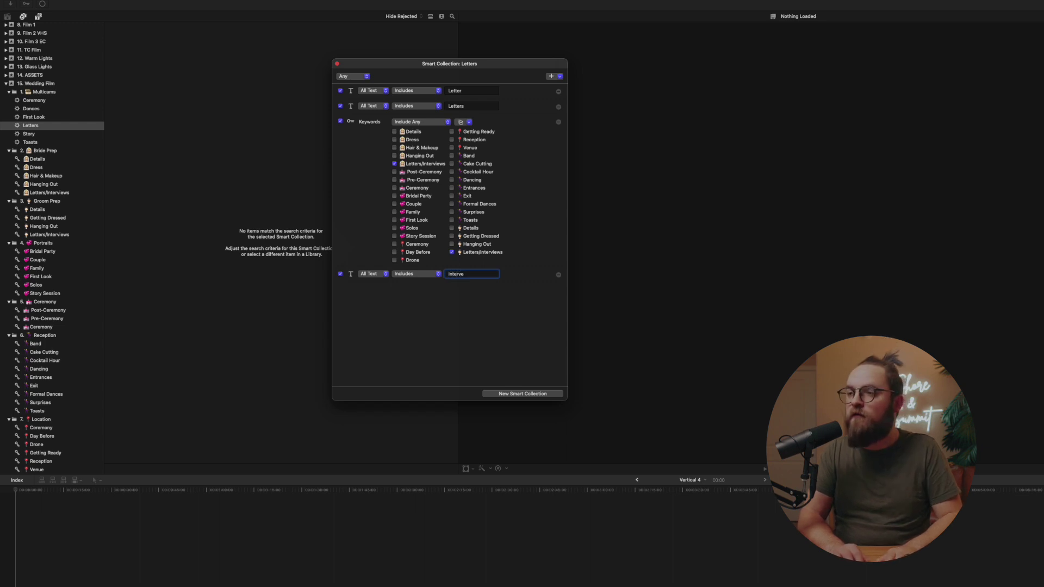
text(iew)
key(Return)
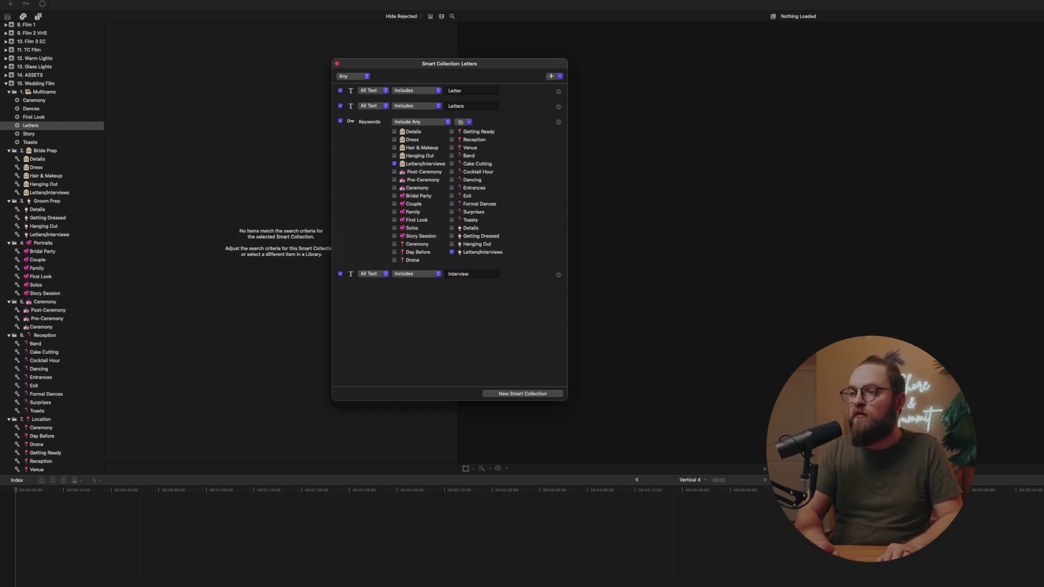
click(337, 65)
- Set the First Look smart collection in the Multicams folder to match any rule, and add a text rule including "First Look"
click(43, 118)
double_click(43, 119)
click(553, 78)
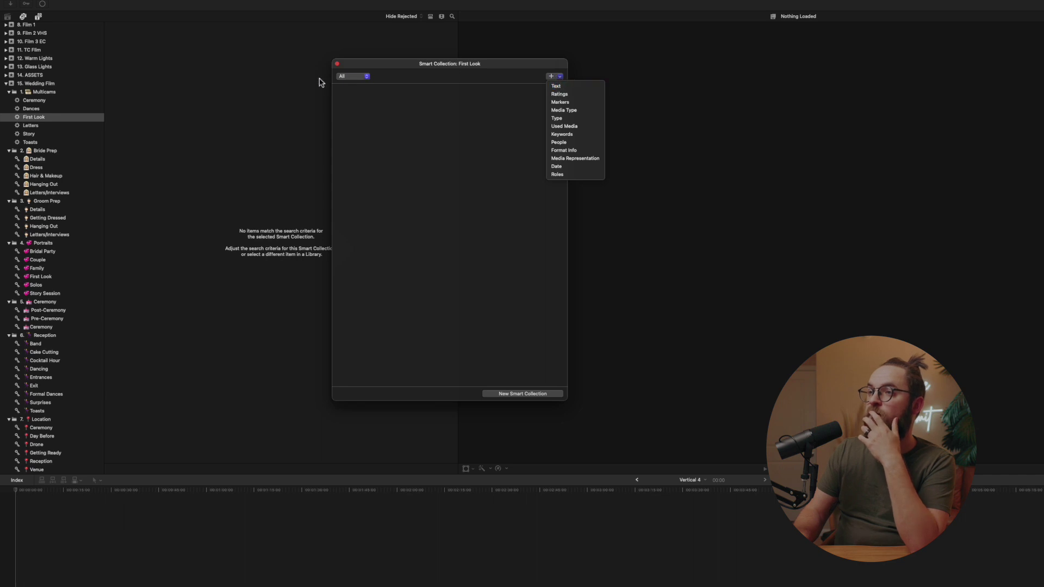
click(346, 80)
click(348, 80)
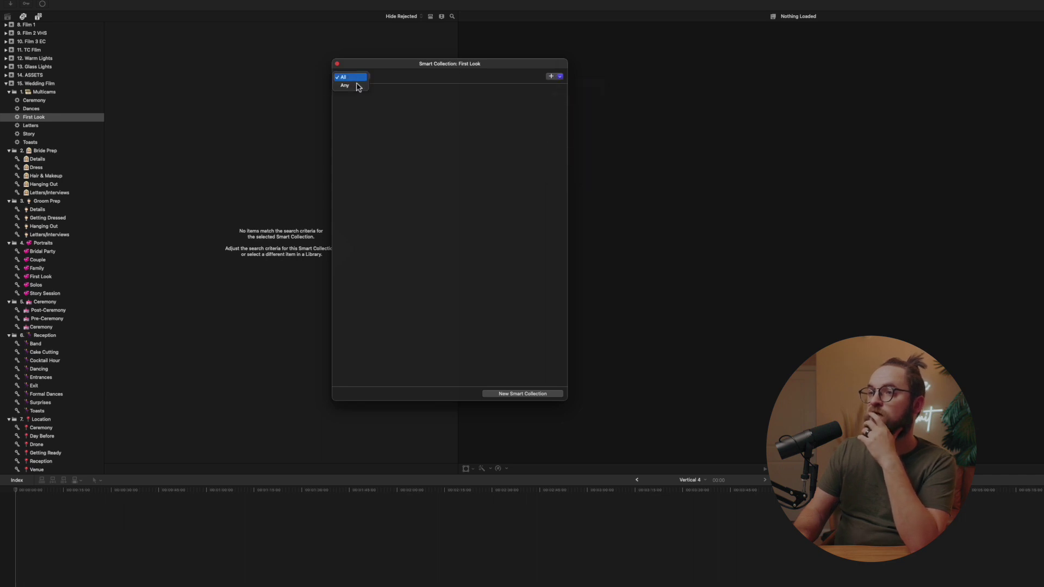
click(351, 85)
click(561, 76)
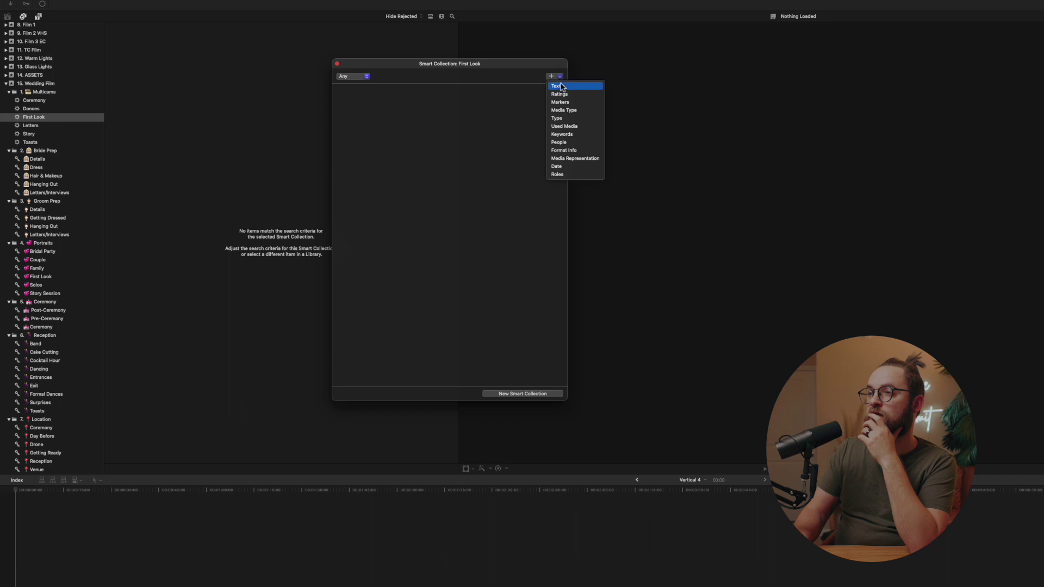
click(560, 87)
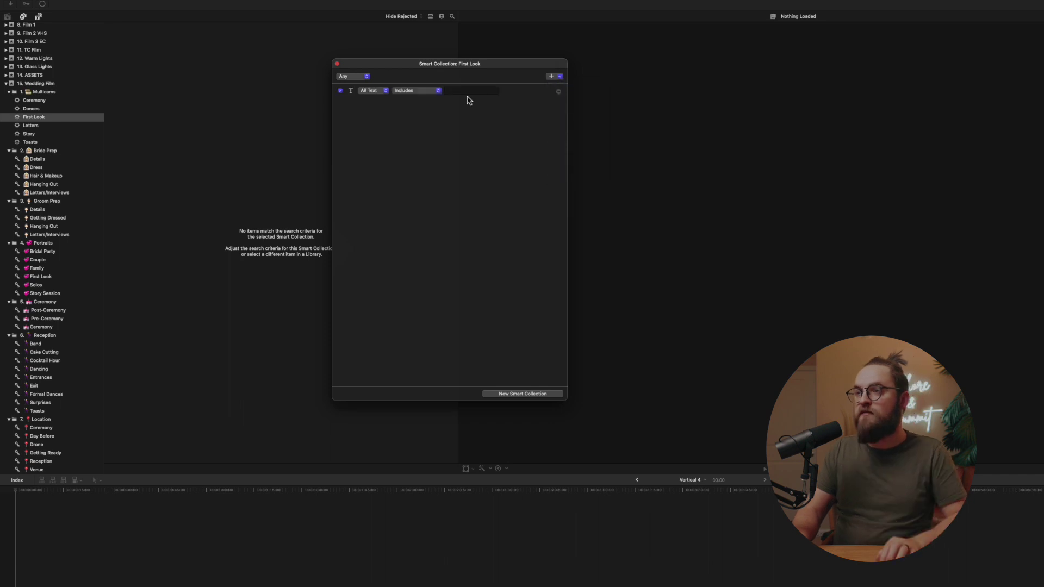
click(469, 93)
text(First Look)
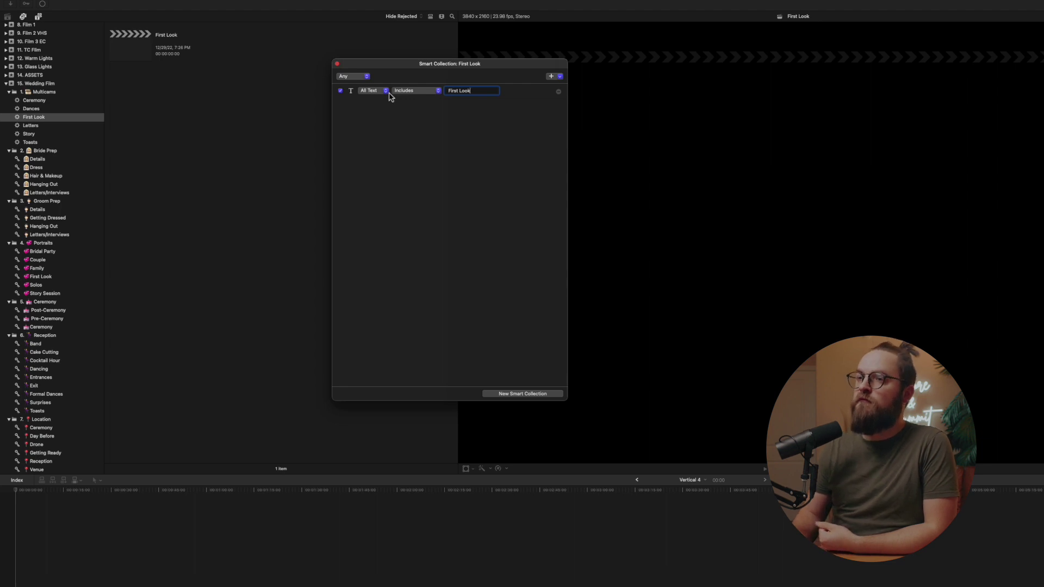
- Try adding a second text rule to the First Look smart collection that does not include "FOB"
click(564, 76)
click(563, 88)
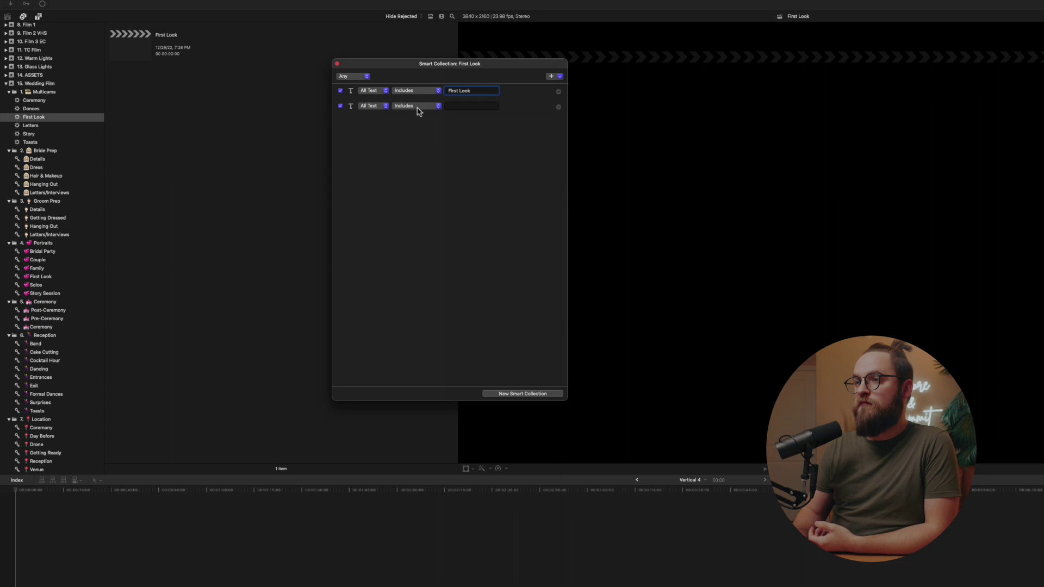
click(413, 106)
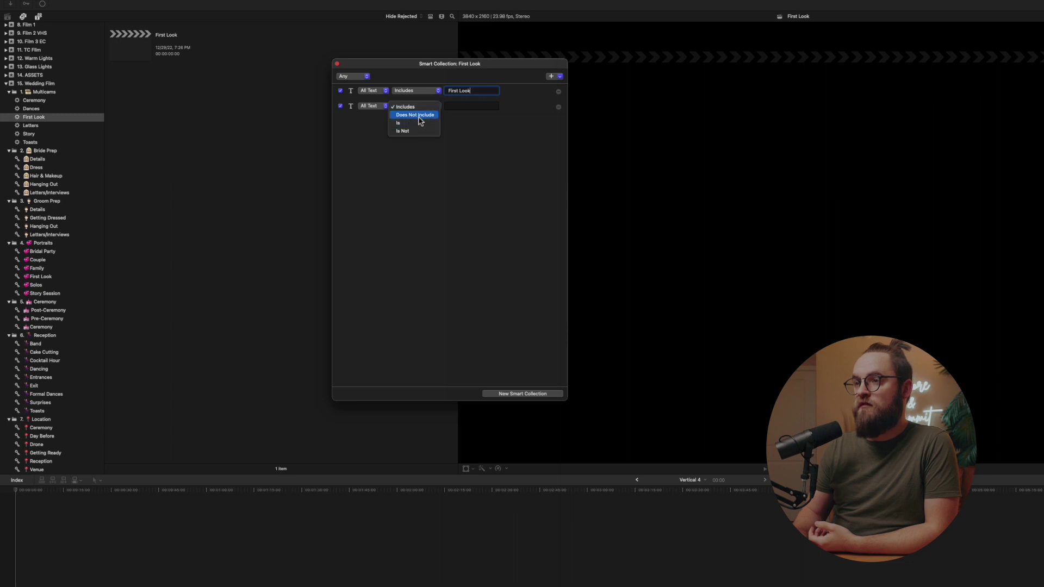
click(419, 116)
click(462, 106)
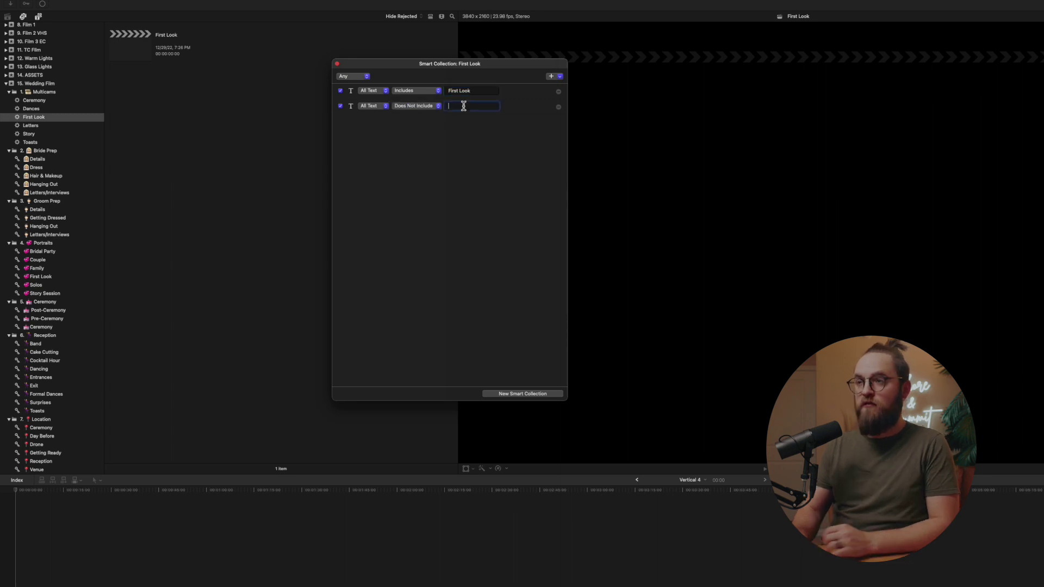
text(FOB)
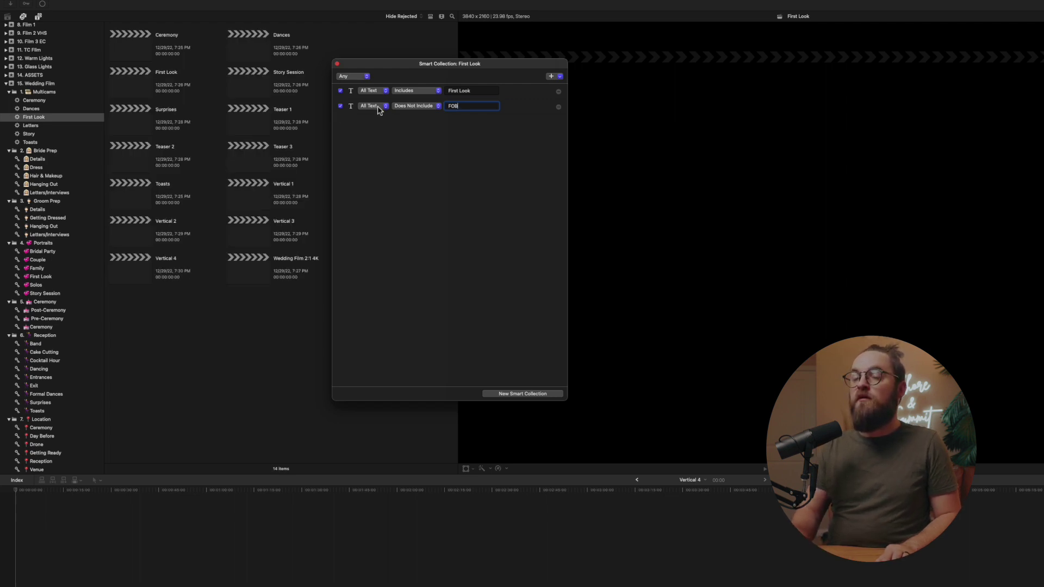
click(430, 162)
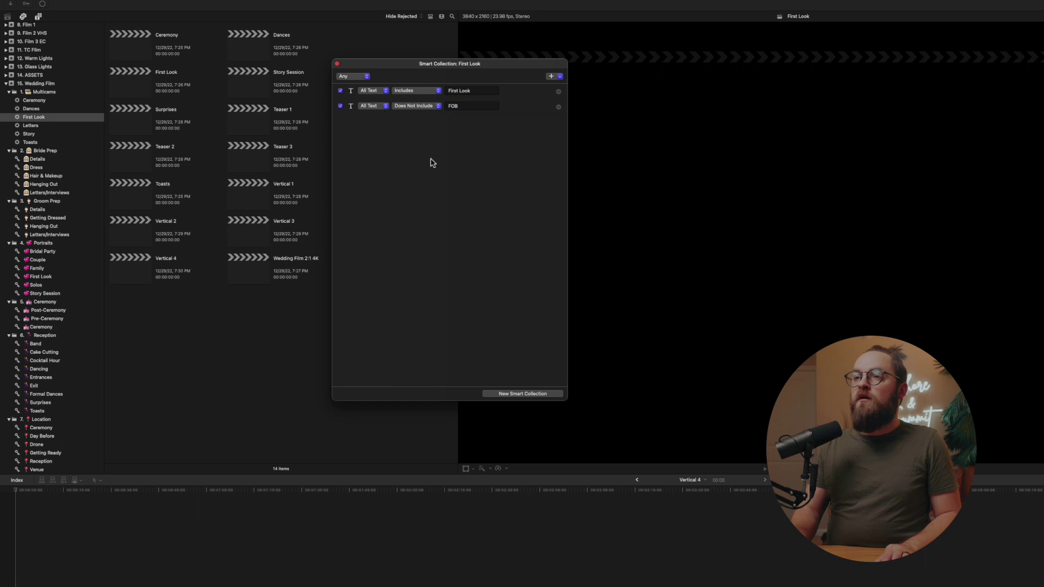
click(552, 77)
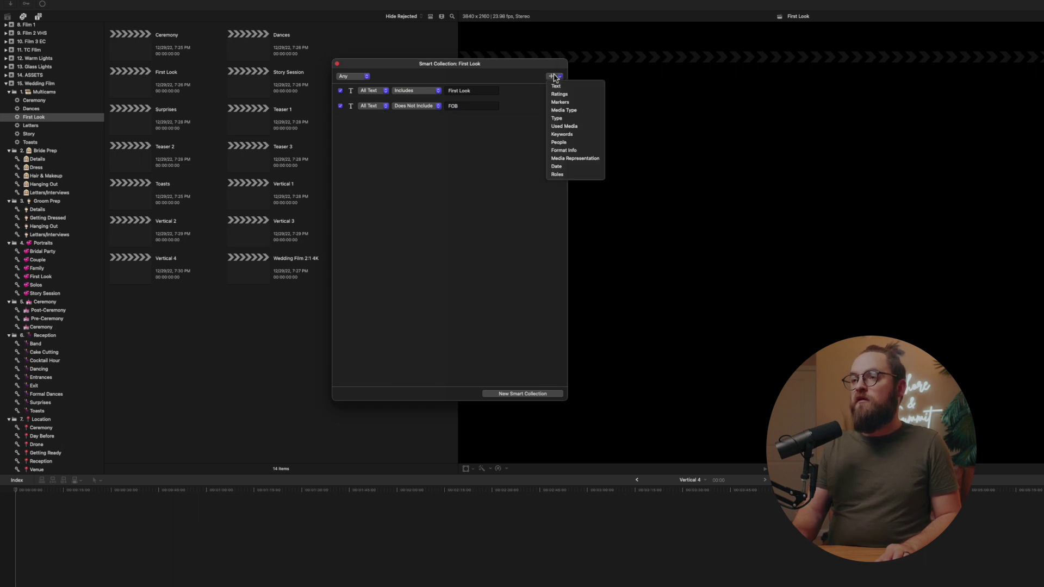
click(429, 166)
- Try the "FOB" text rule with its condition set to Is Not, switching the rule off and on again
click(374, 106)
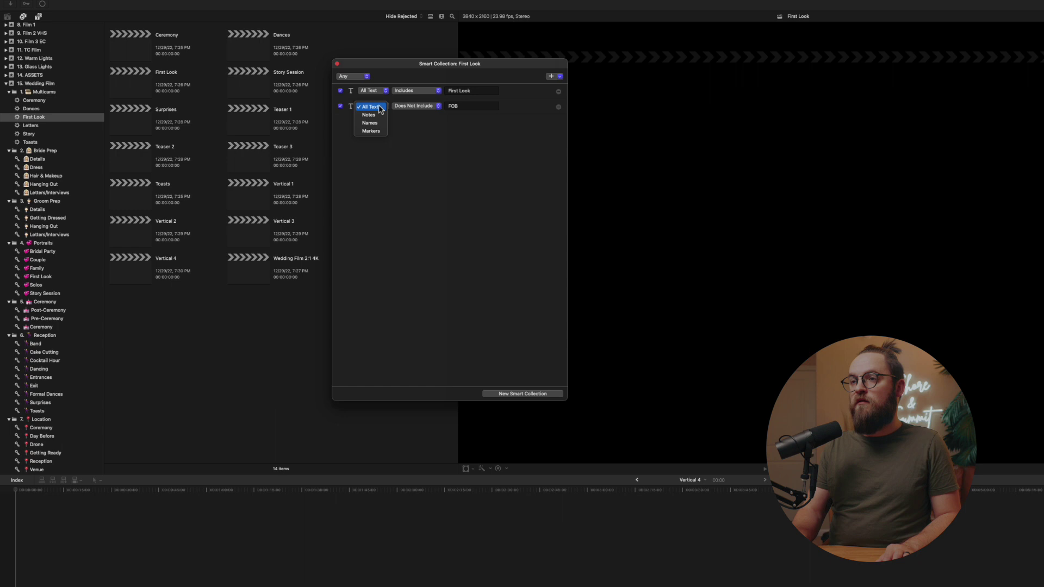
click(342, 111)
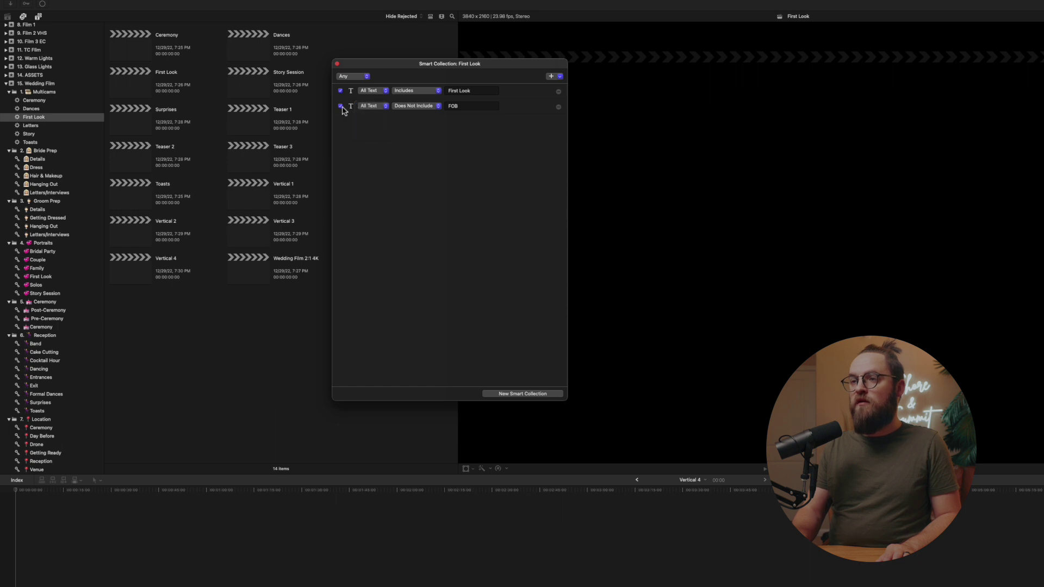
click(341, 107)
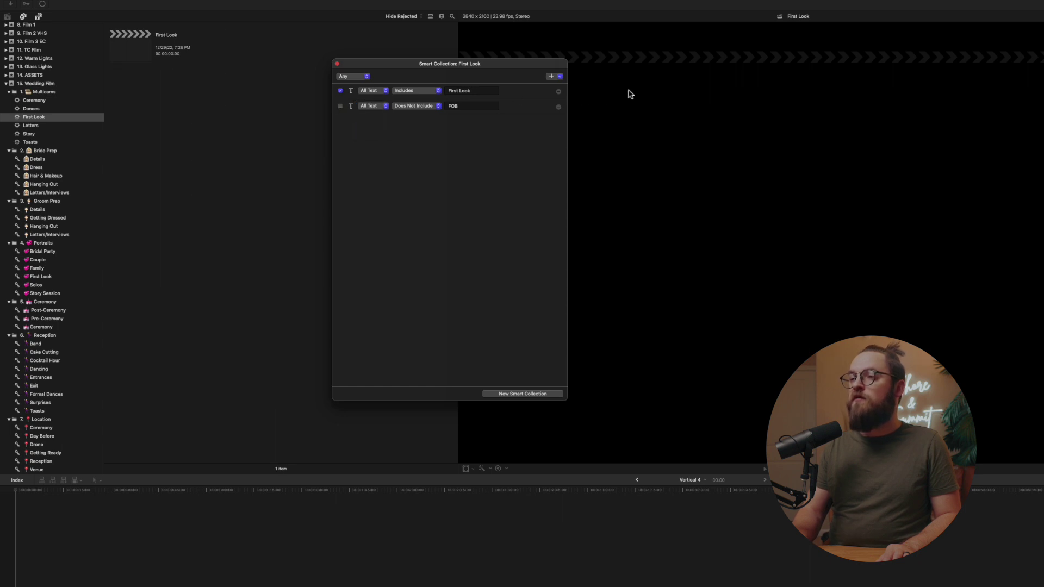
click(402, 107)
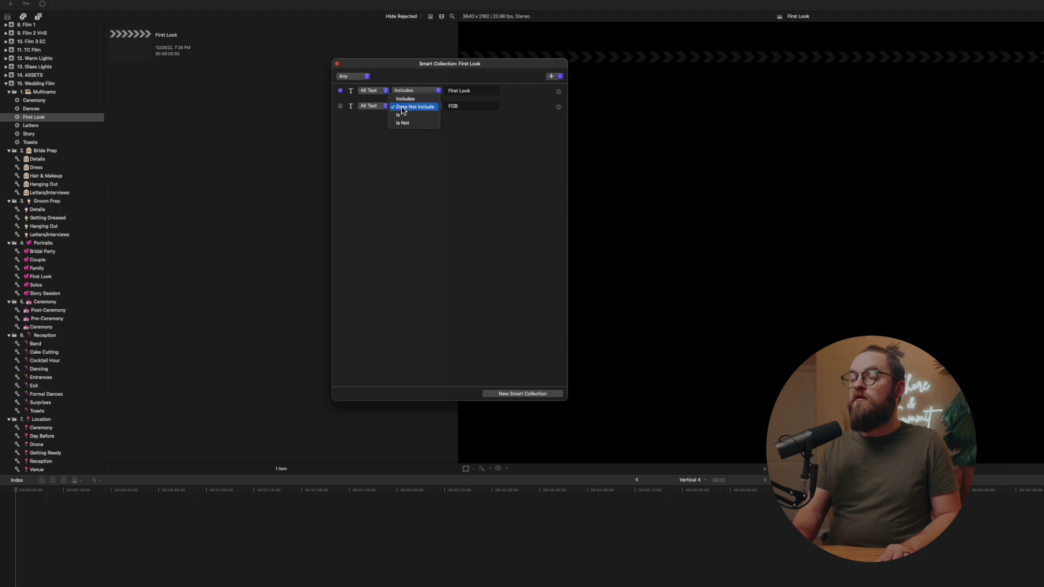
click(412, 123)
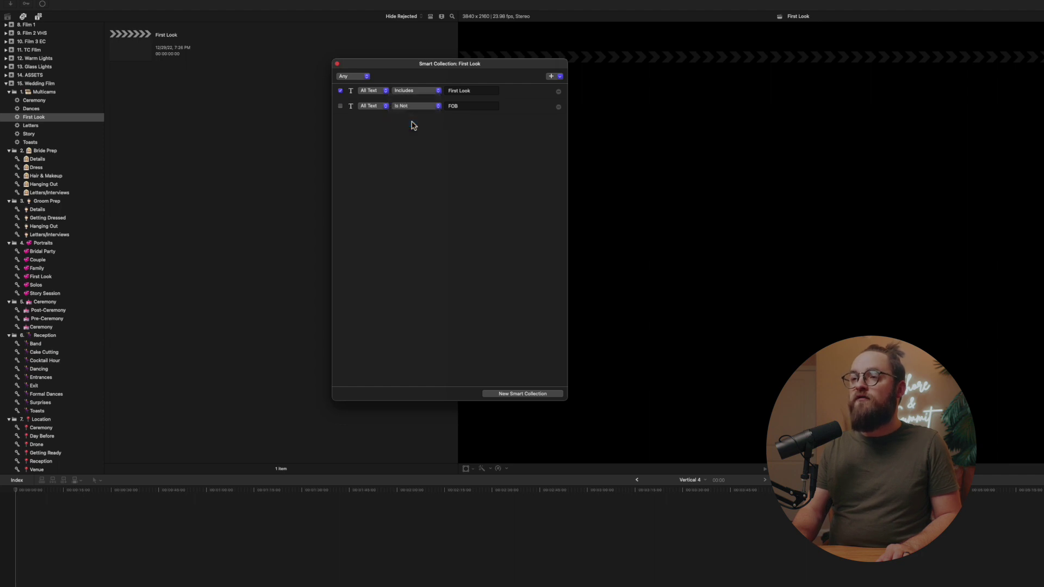
click(341, 107)
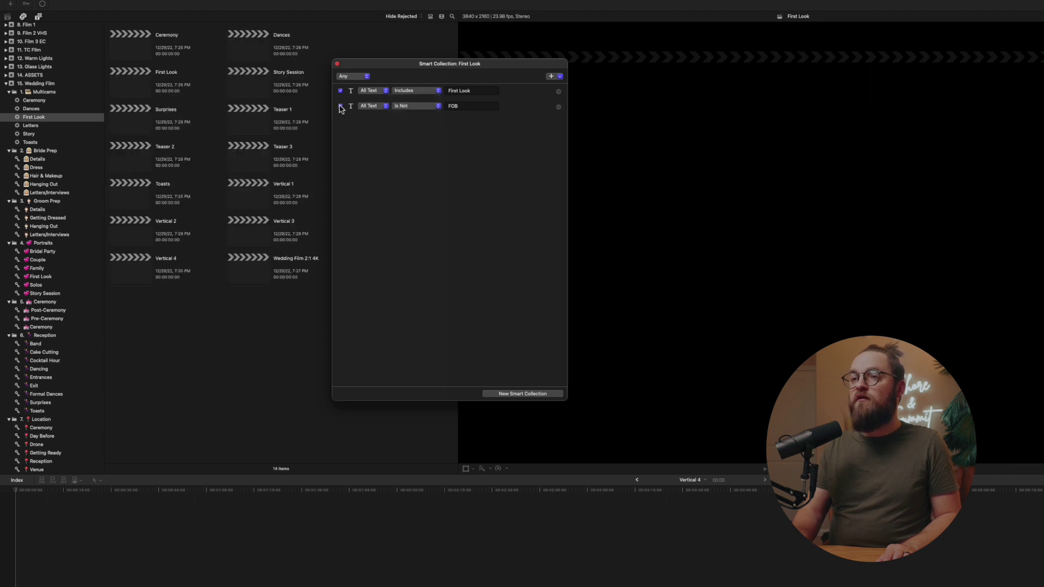
- Remove the "FOB" text rule from the First Look smart collection
click(363, 107)
click(416, 109)
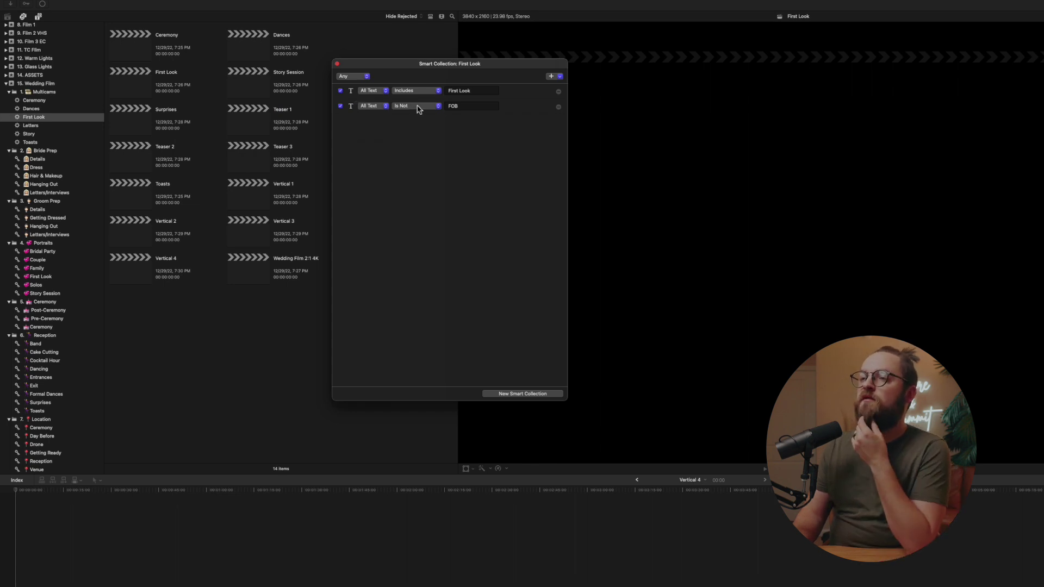
click(417, 109)
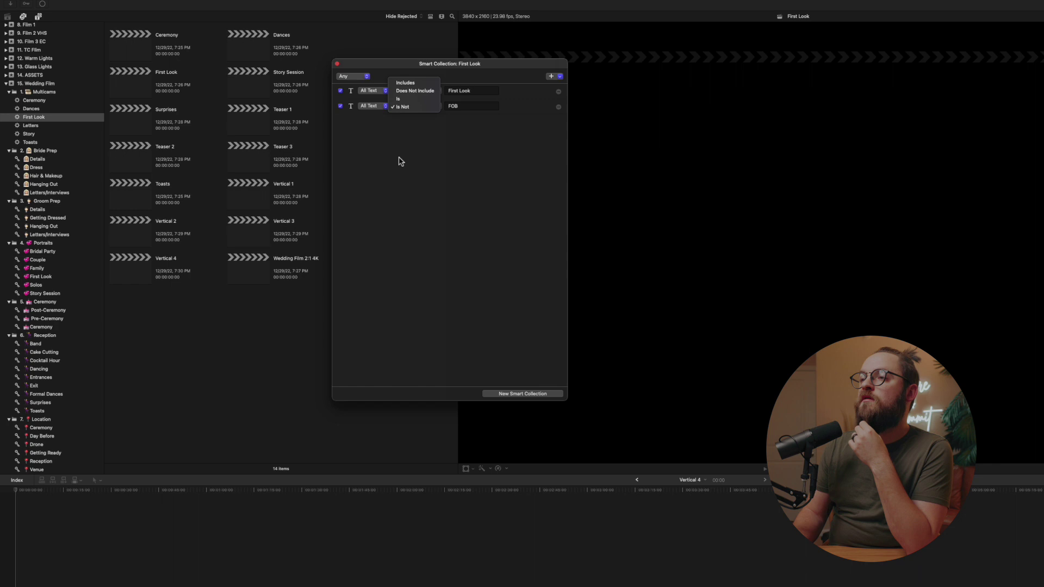
click(410, 107)
click(415, 108)
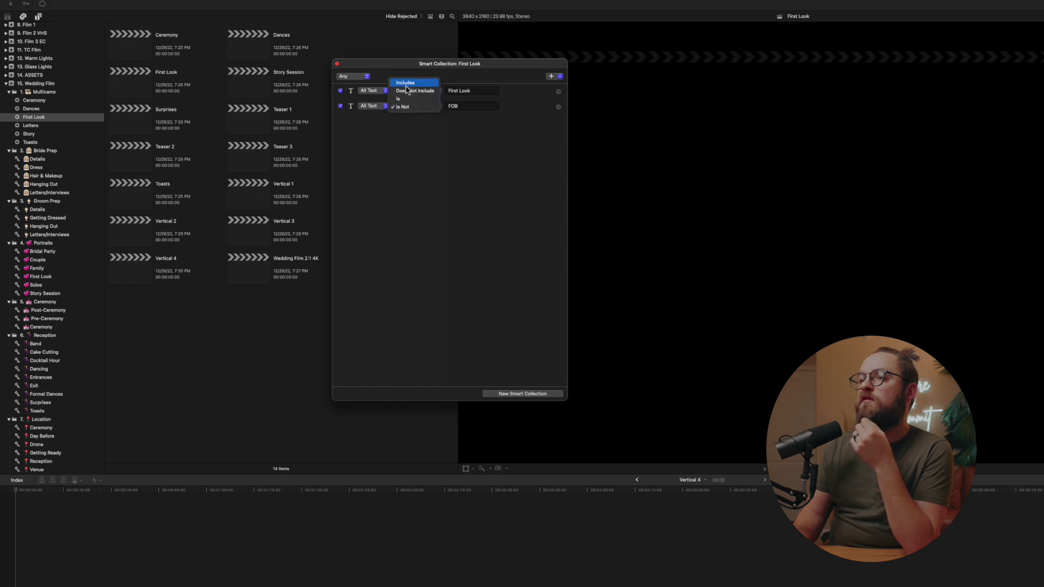
click(511, 113)
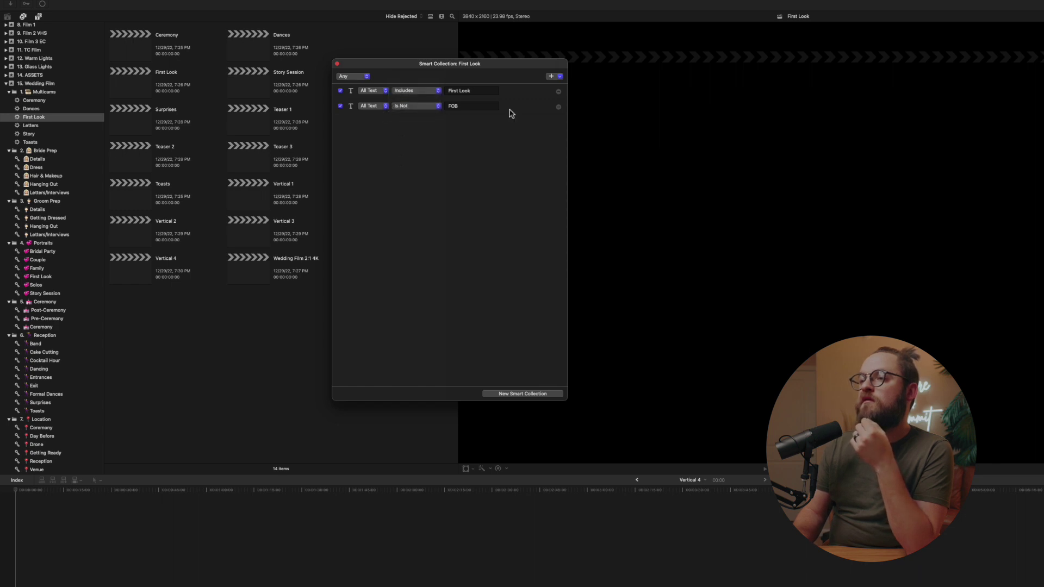
click(558, 107)
- Add a keyword rule with only First Look enabled to the First Look smart collection, keeping Include Any, and close its rules window
click(559, 77)
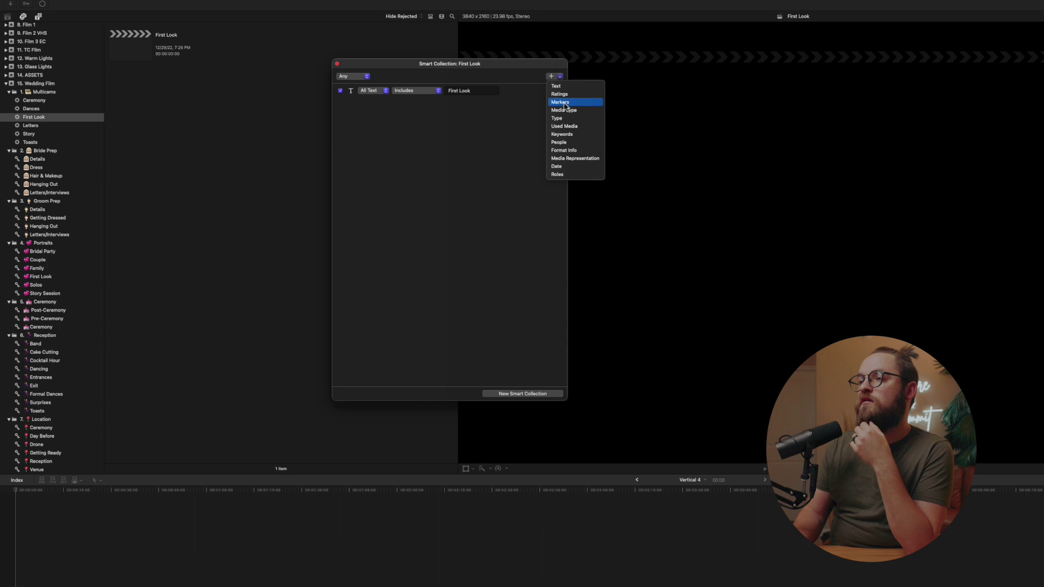
click(574, 134)
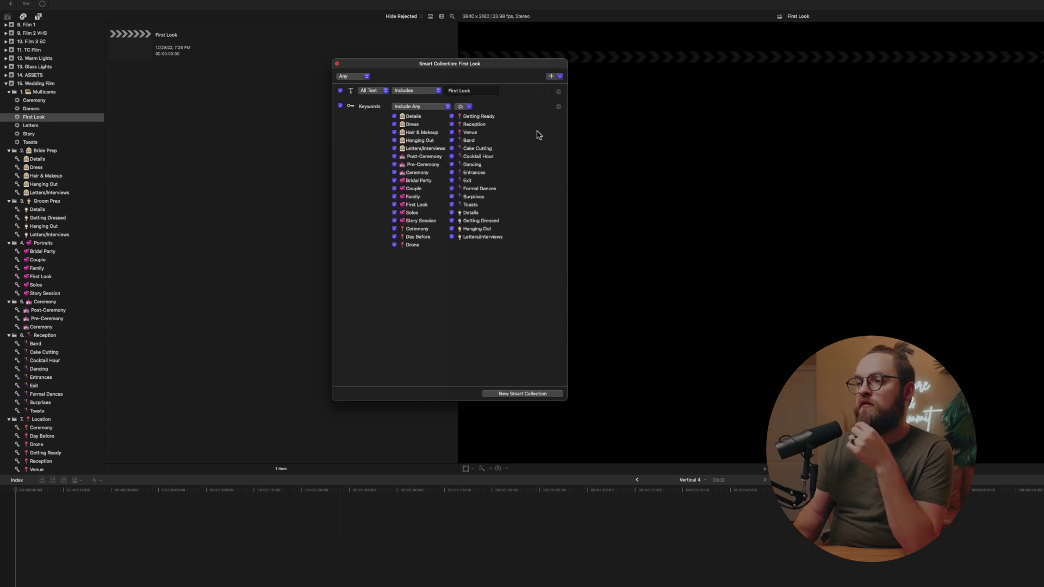
click(461, 107)
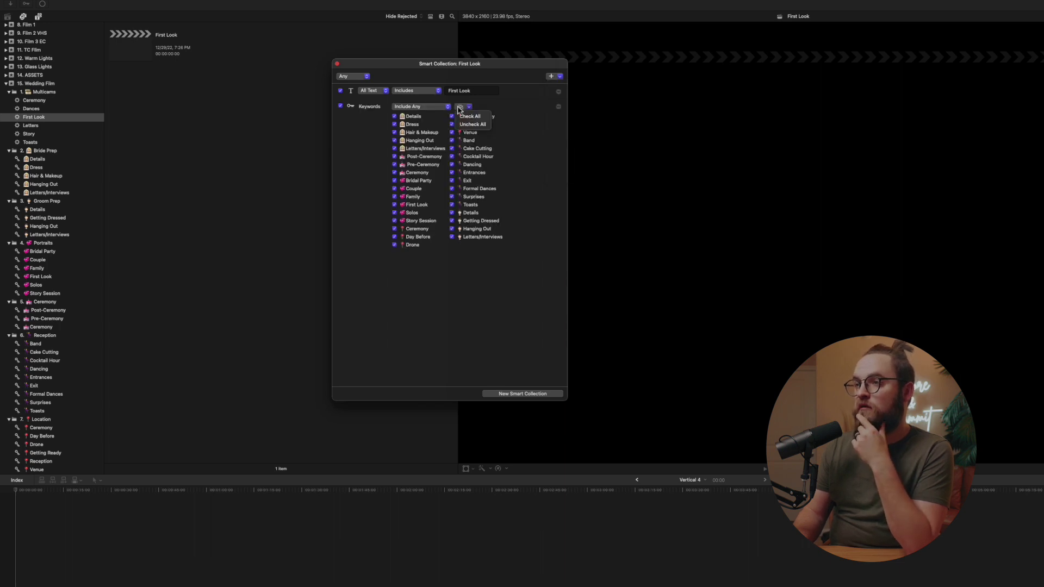
click(471, 125)
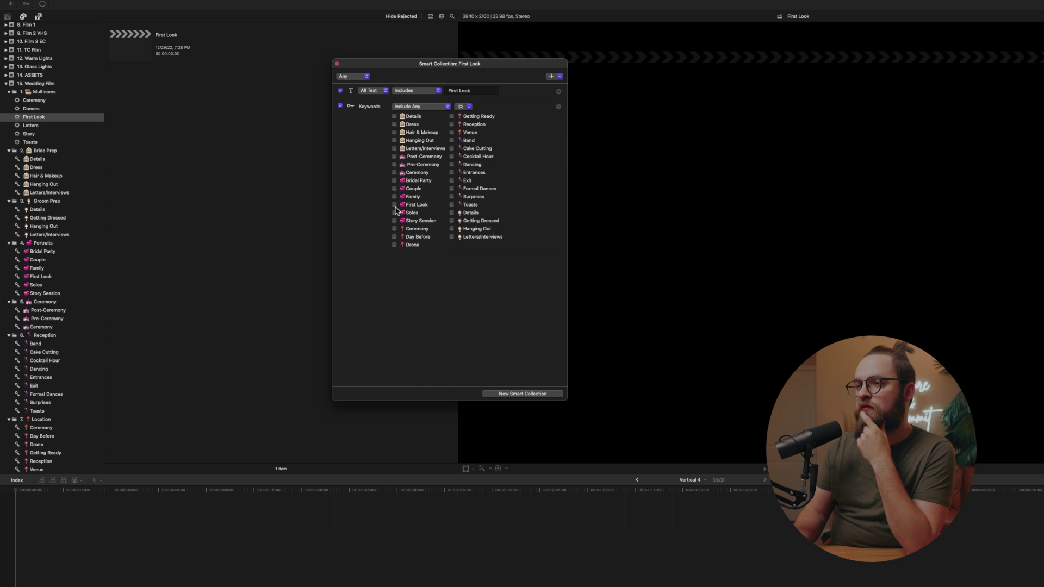
click(422, 109)
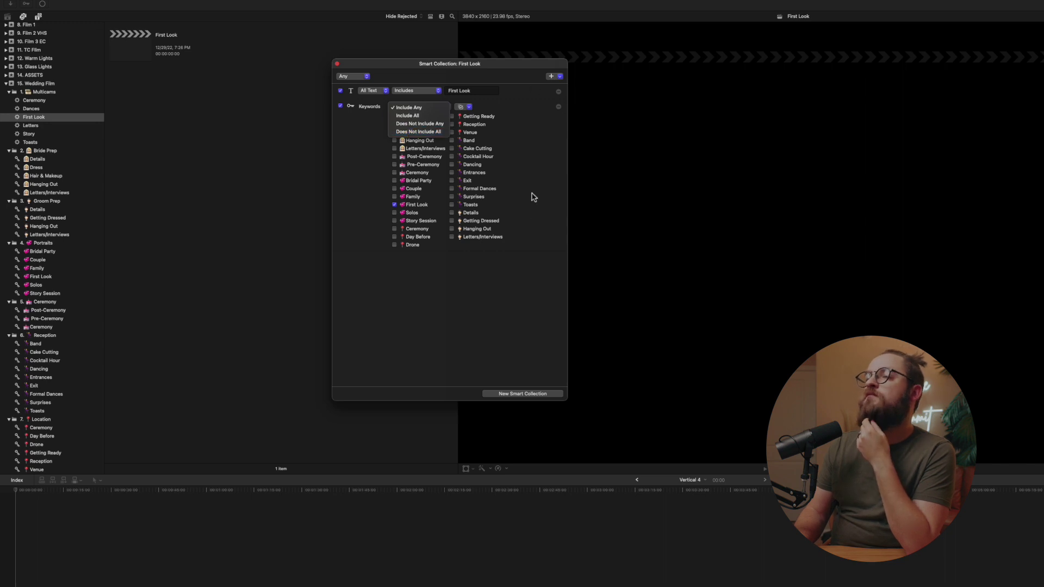
click(501, 334)
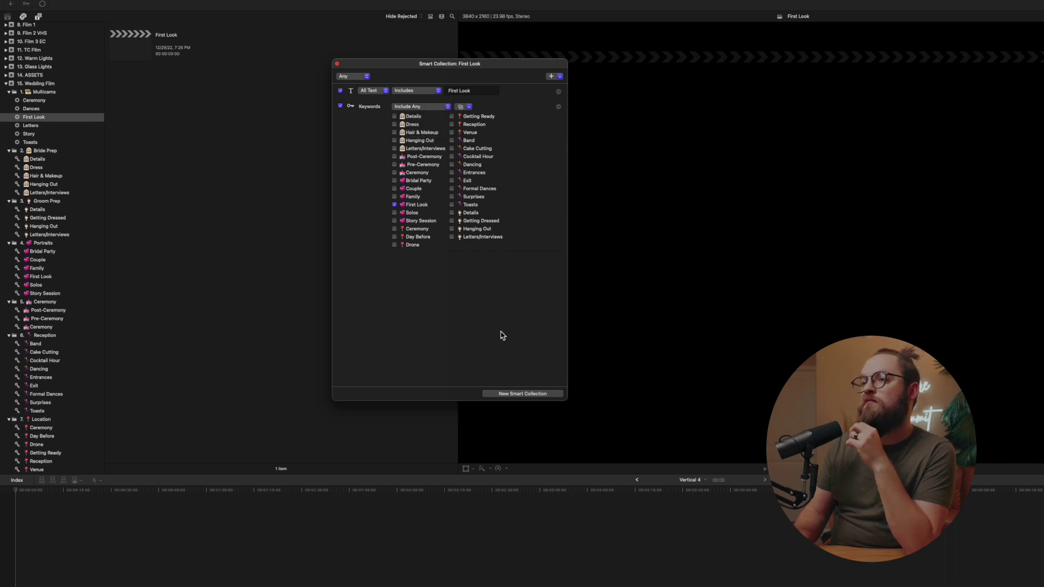
click(337, 64)
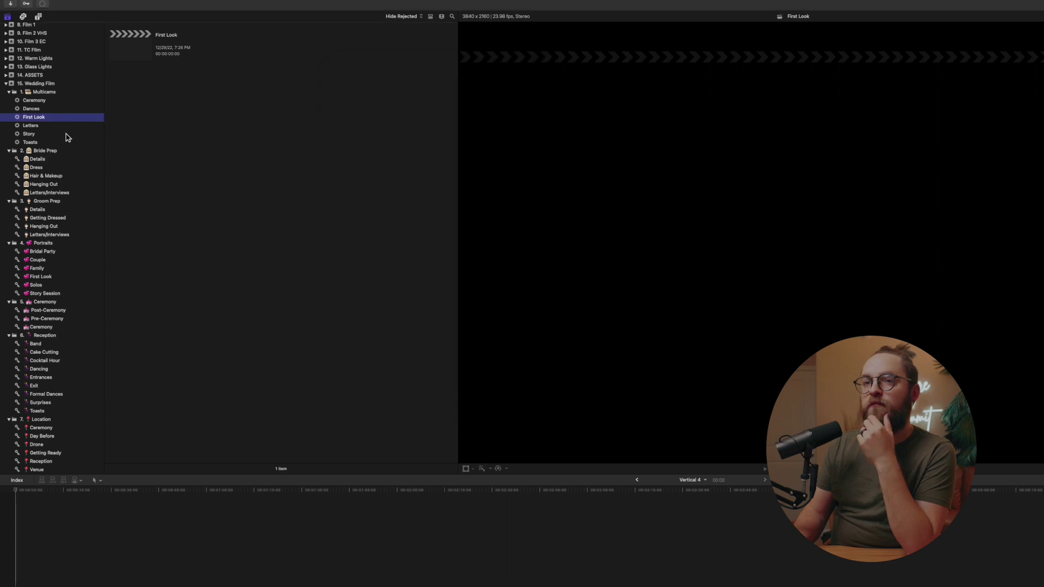
- Set the Dances smart collection to match Any and add a text rule that includes "Formal Dances"
double_click(34, 109)
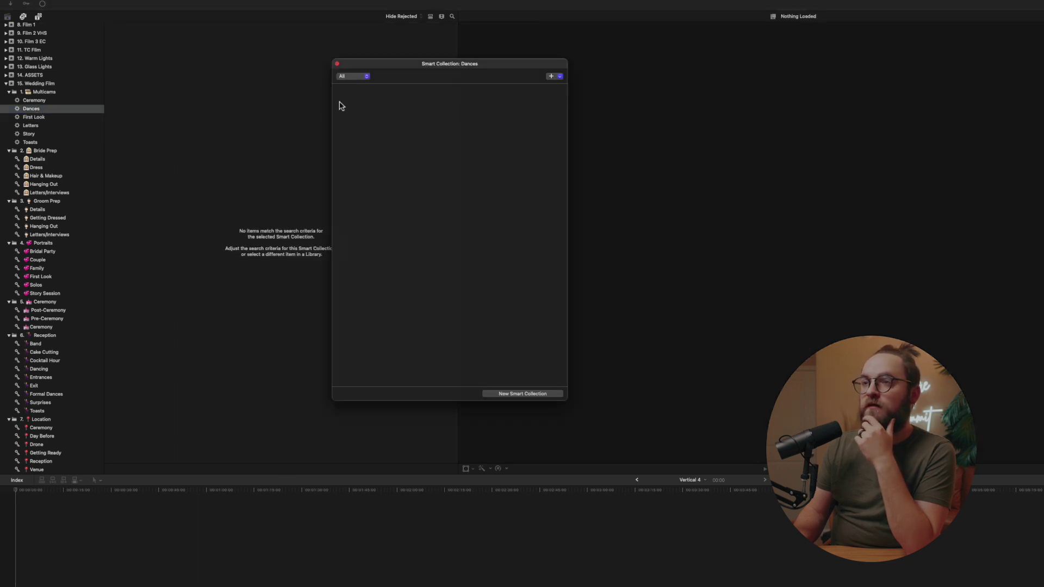
click(352, 78)
click(352, 86)
click(554, 77)
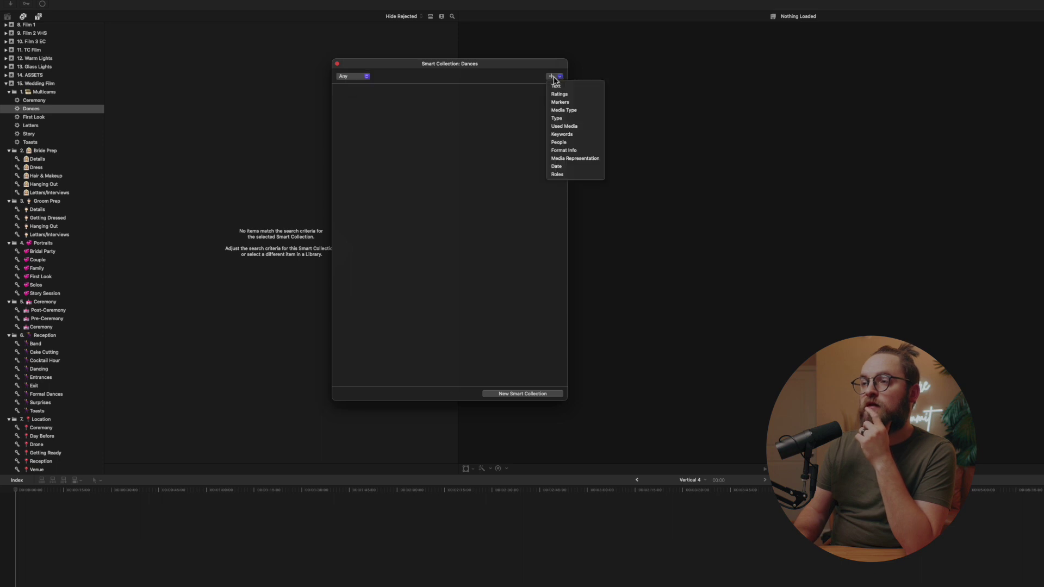
click(562, 88)
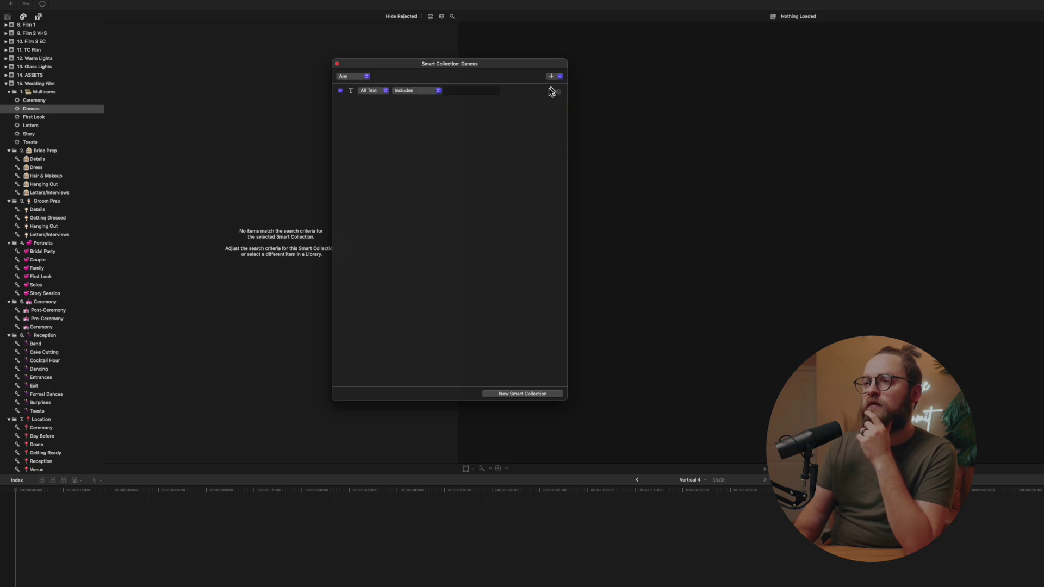
text(Formal)
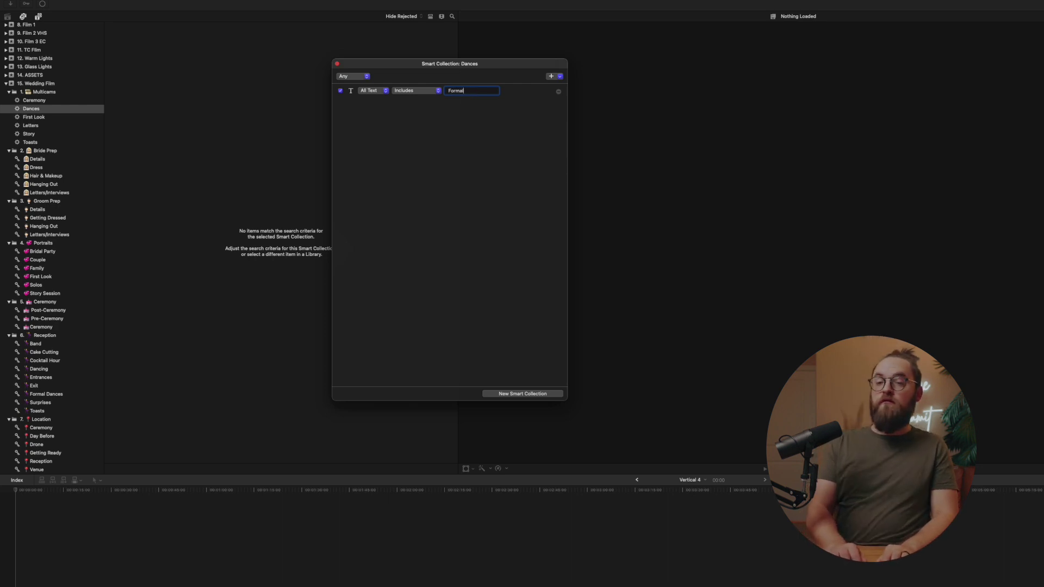
text( Dances)
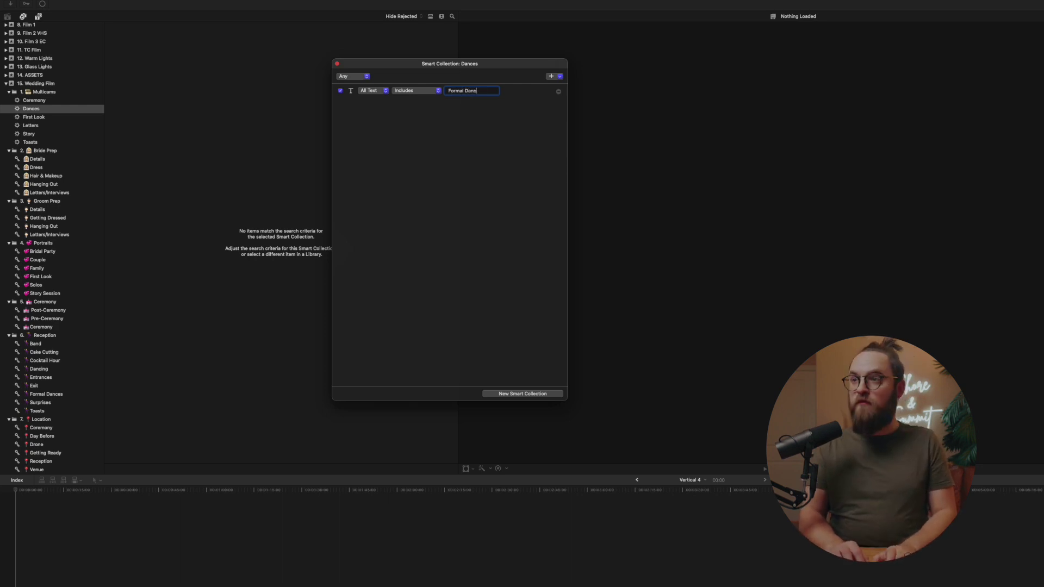
- Add a second text rule to the Dances smart collection that includes "First Dance"
click(555, 78)
click(560, 87)
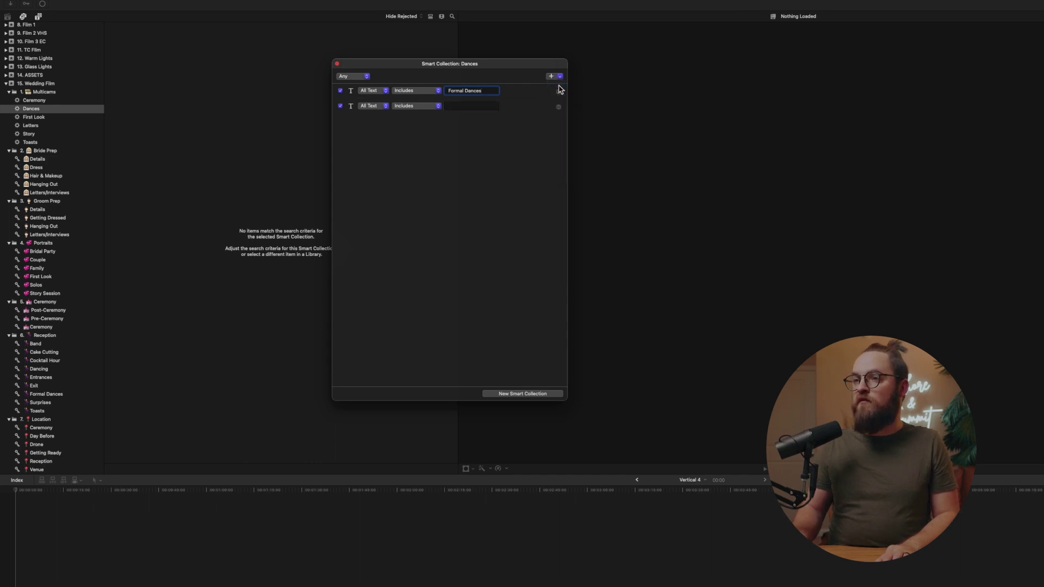
click(482, 107)
text(Fil)
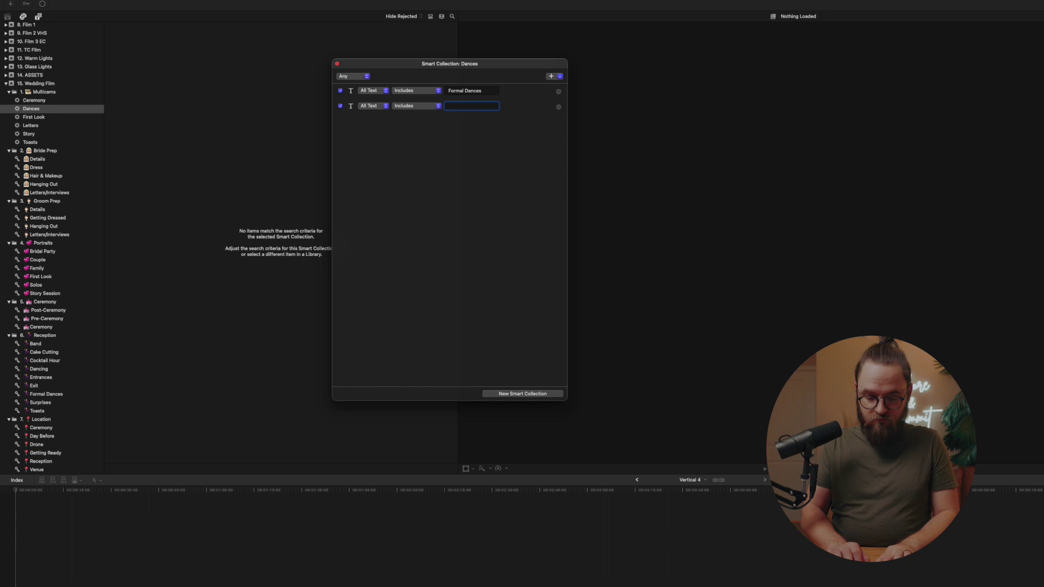
text(st D)
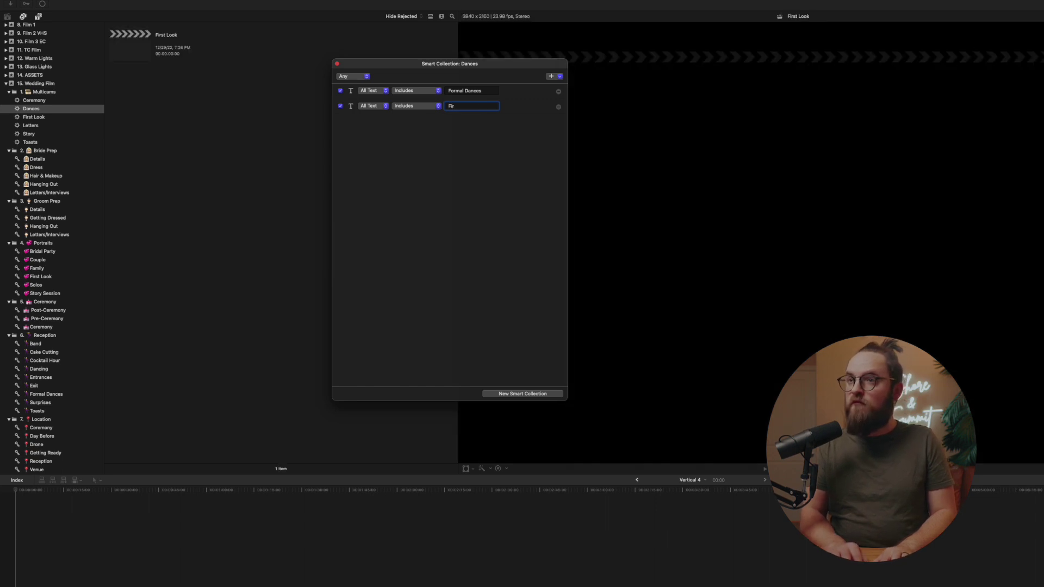
text(ance)
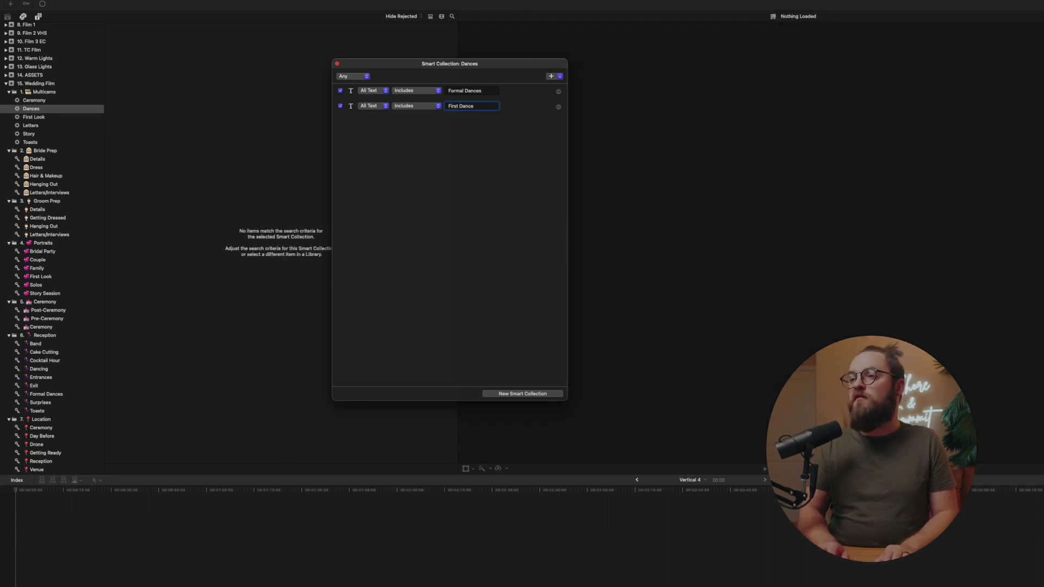
key(Return)
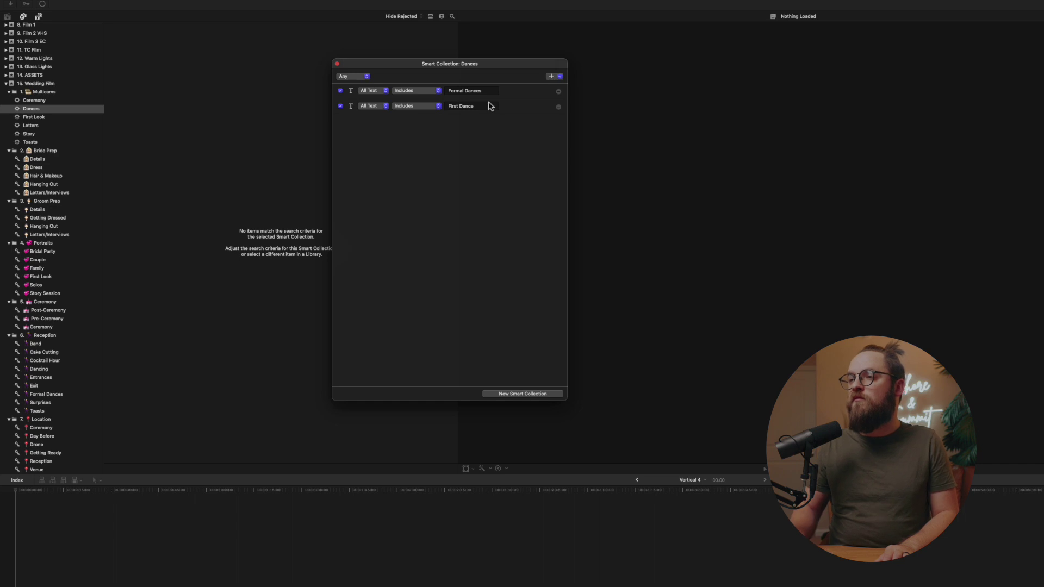
- Add a keyword rule with only Formal Dances enabled to the Dances smart collection, keeping Include Any, and close its rules window
click(557, 76)
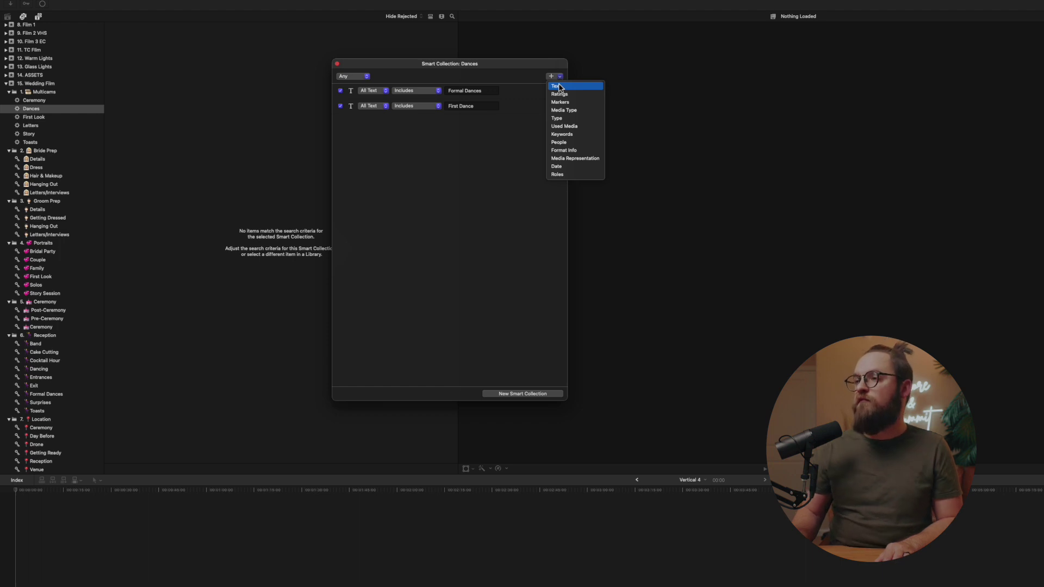
click(558, 134)
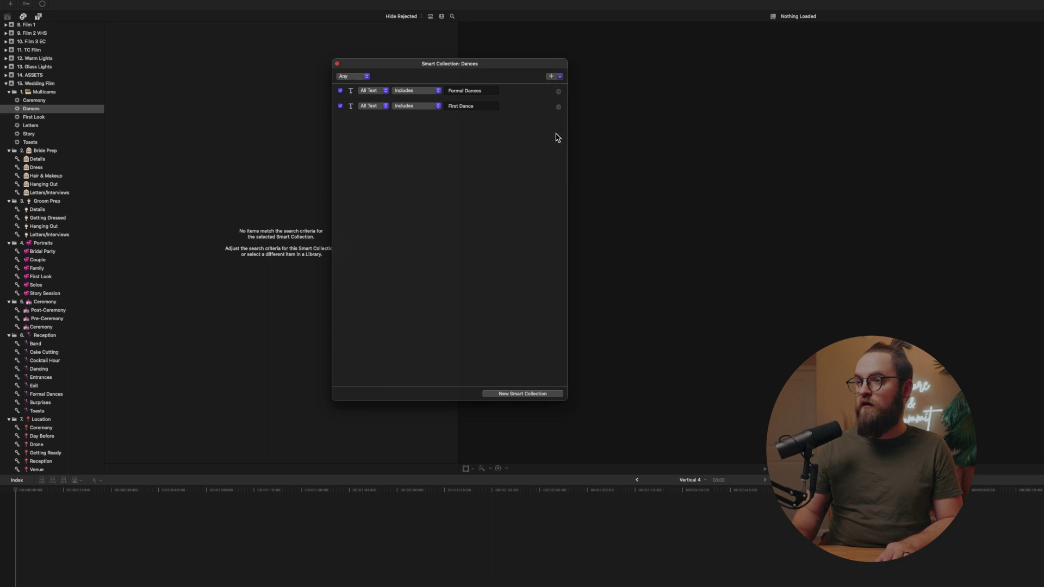
click(460, 124)
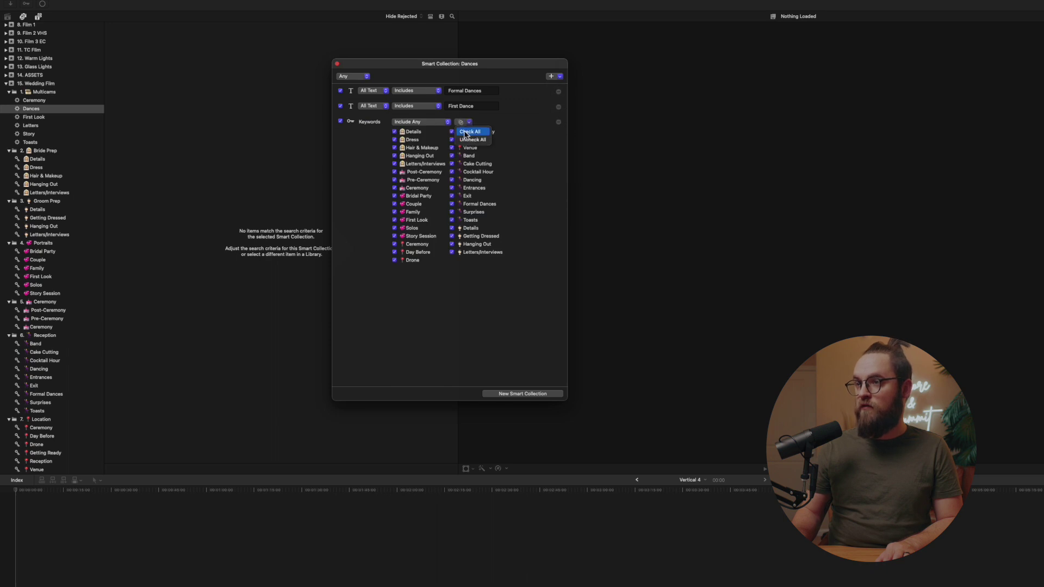
click(467, 144)
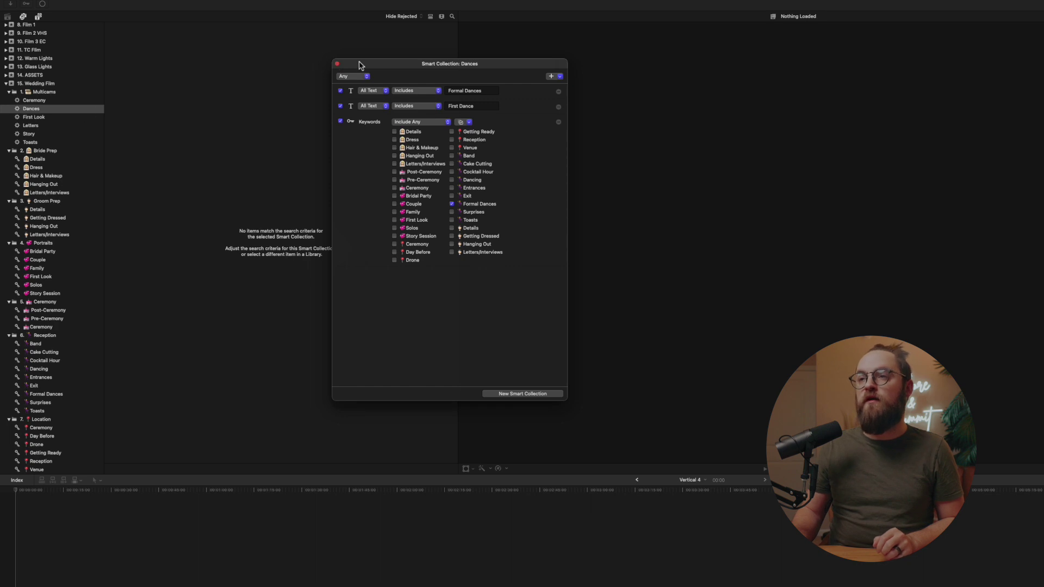
click(337, 64)
- Open the rules of the Ceremony smart collection under Multicams and remove its existing keyword rule
double_click(30, 102)
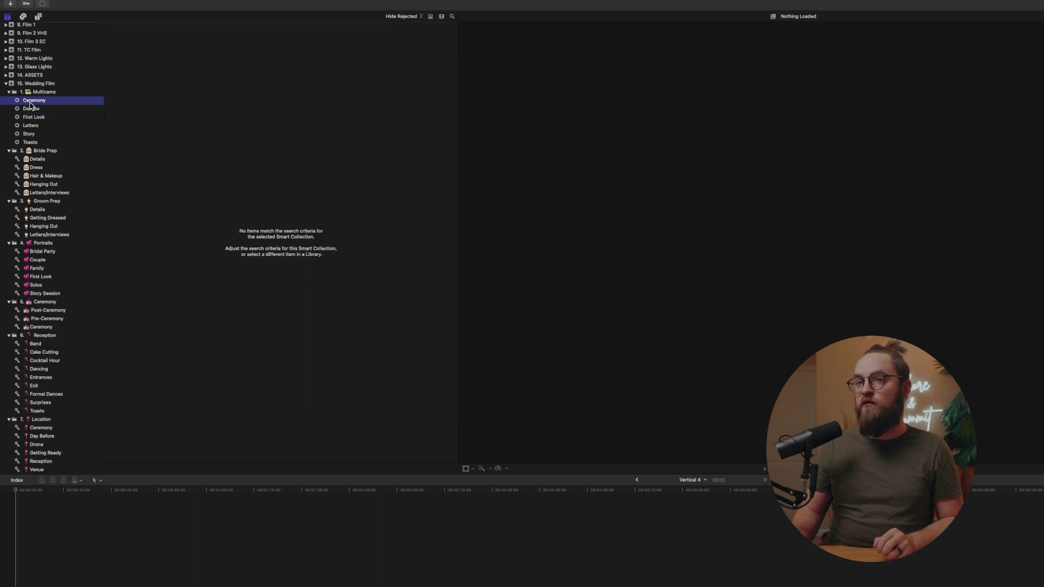
click(421, 93)
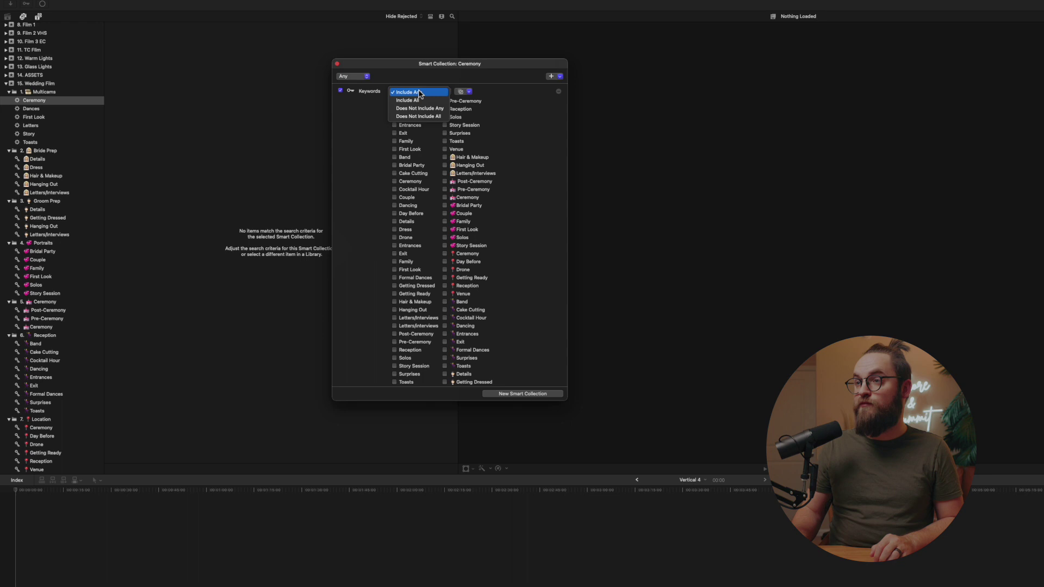
click(419, 99)
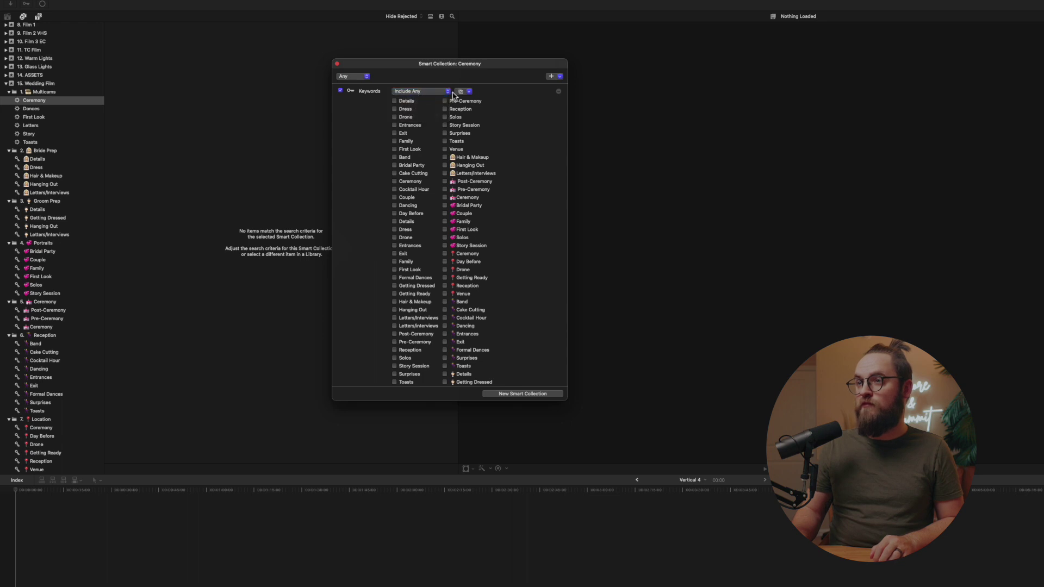
click(559, 93)
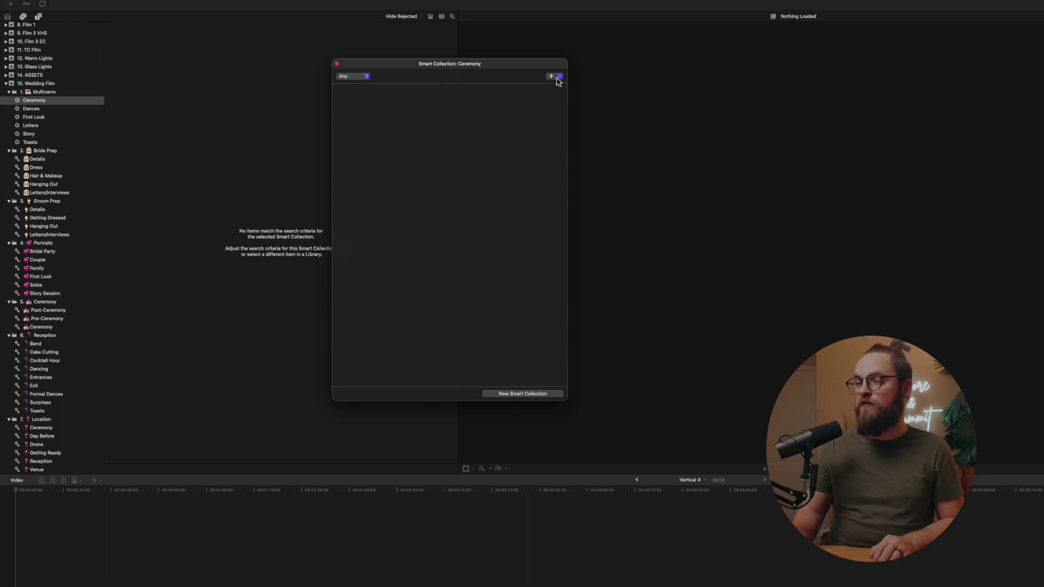
- Add a text rule to the Ceremony smart collection that includes "Groom"
click(558, 78)
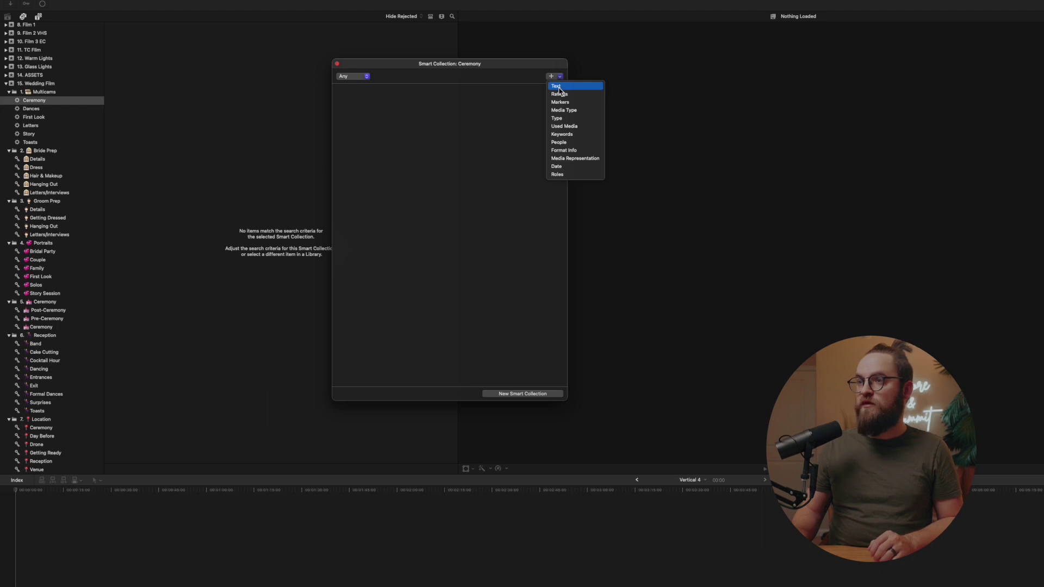
click(560, 87)
click(466, 92)
text(G)
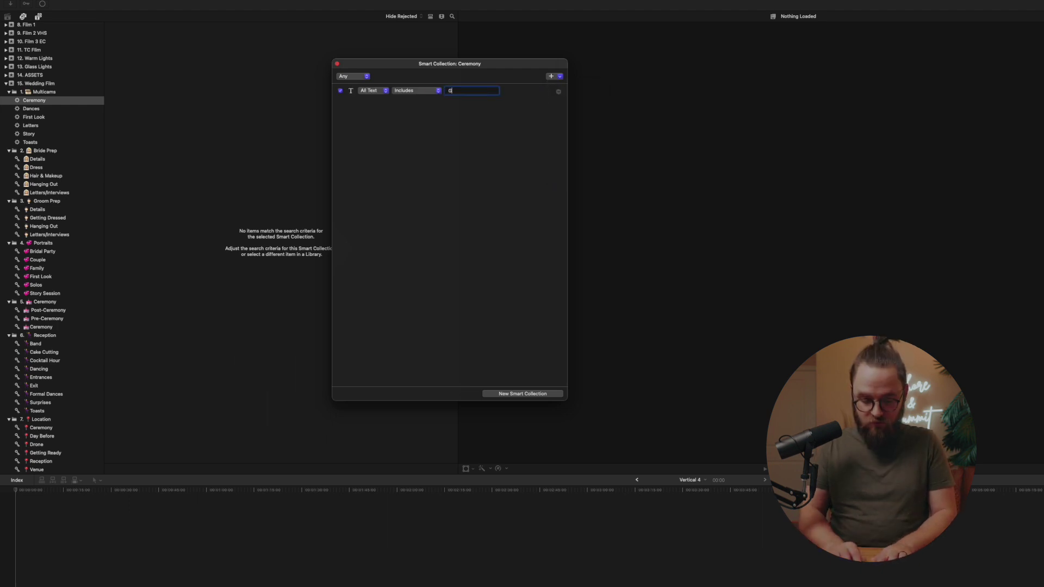
text(room)
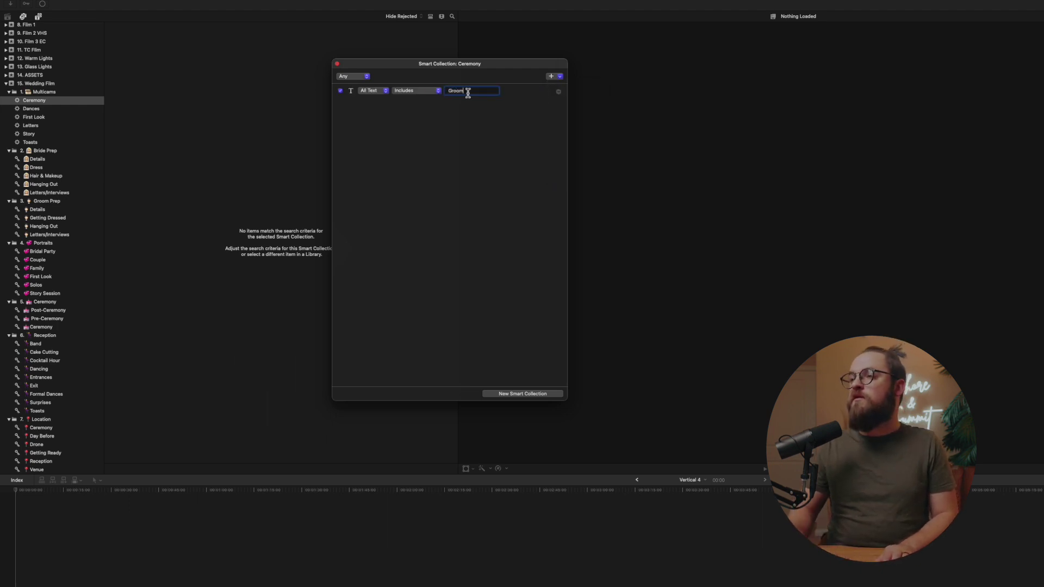
key(Return)
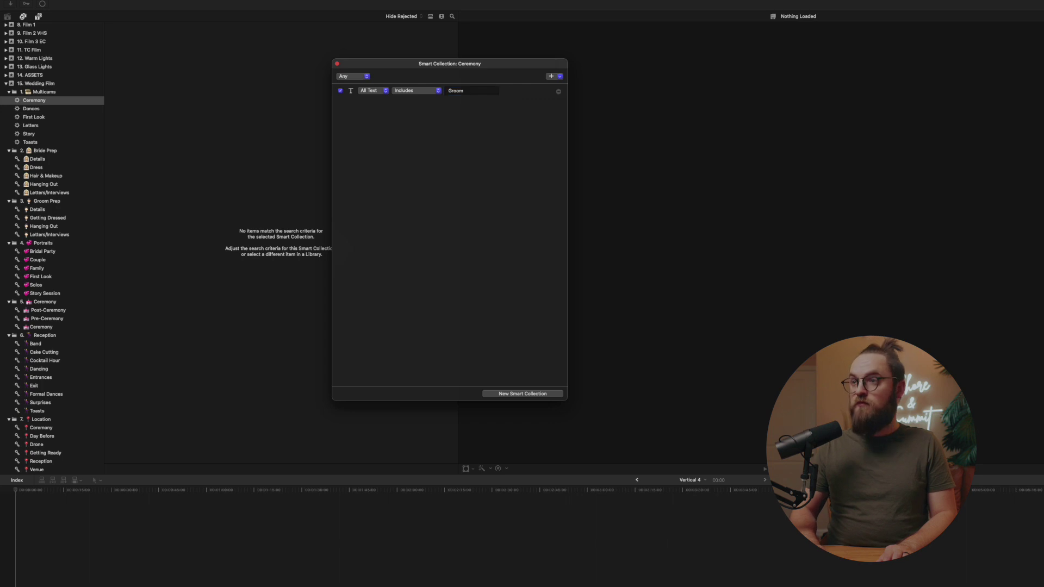
- Add a second text rule to the Ceremony smart collection that includes "Bride"
click(556, 80)
click(559, 85)
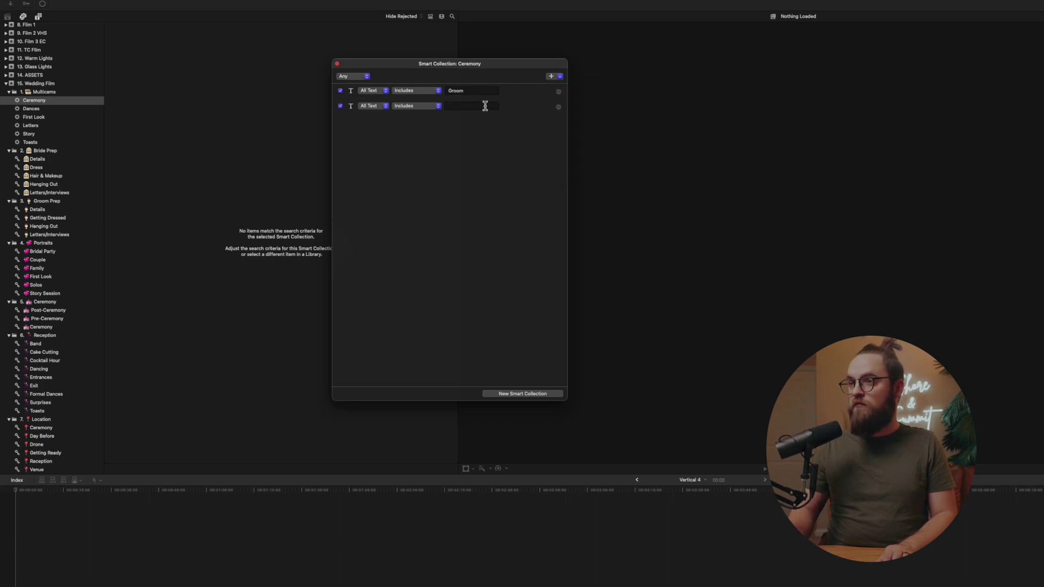
click(484, 106)
text(Br)
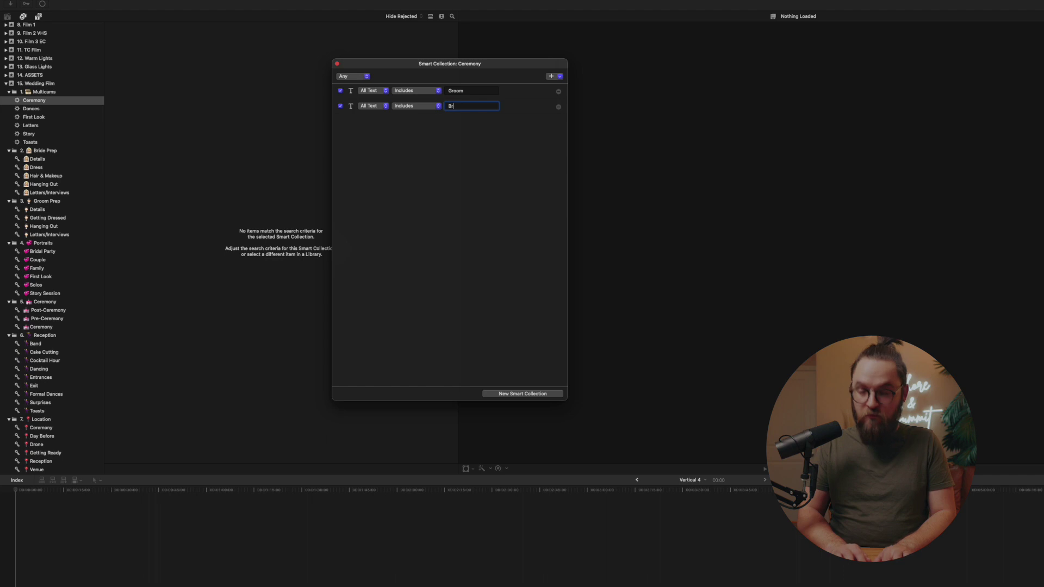
text(ide)
key(Return)
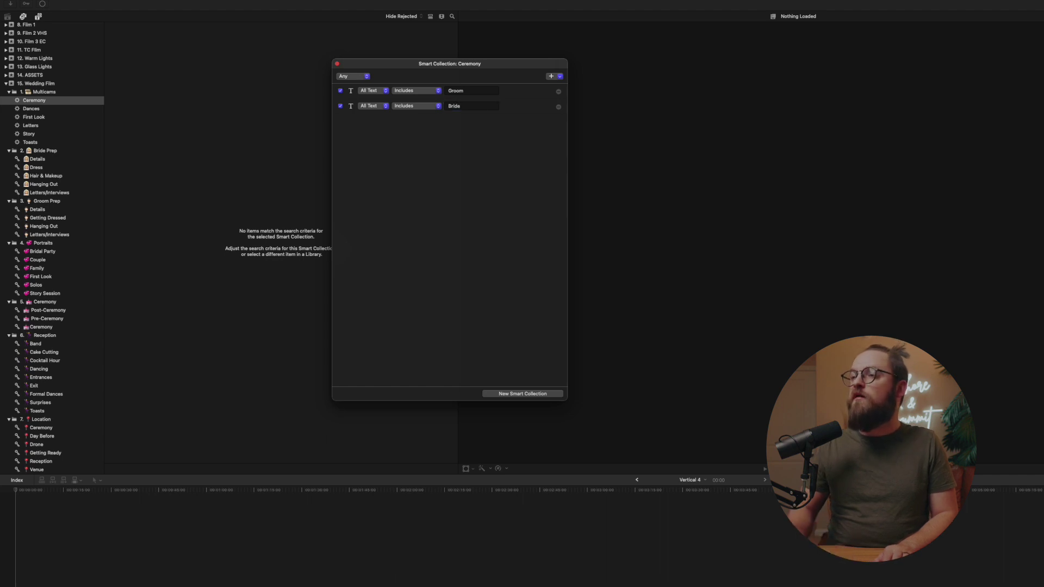
- Add a third text rule to the Ceremony smart collection that includes "FOB"
click(551, 78)
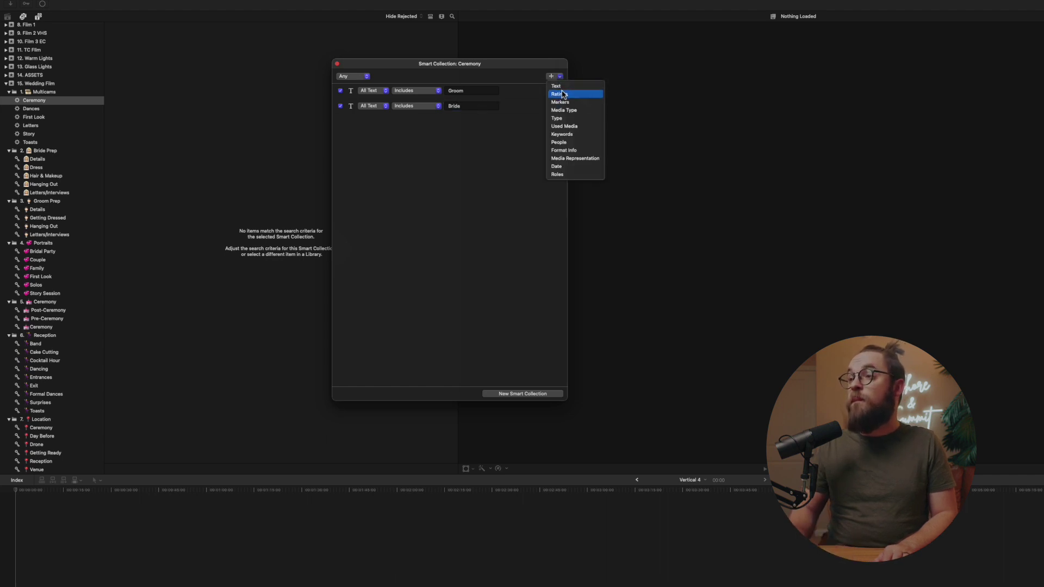
click(560, 87)
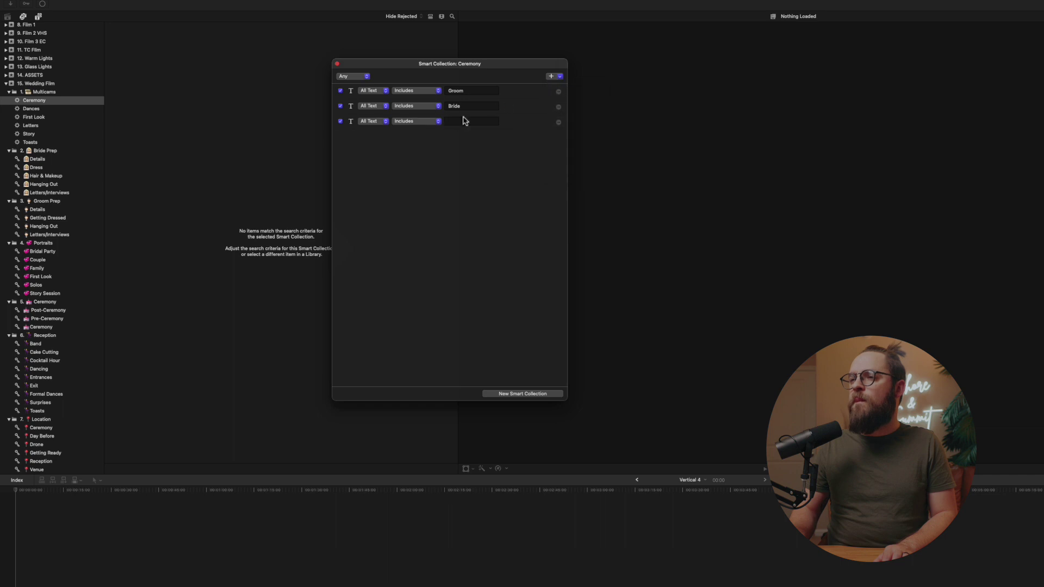
text(FOB)
key(Return)
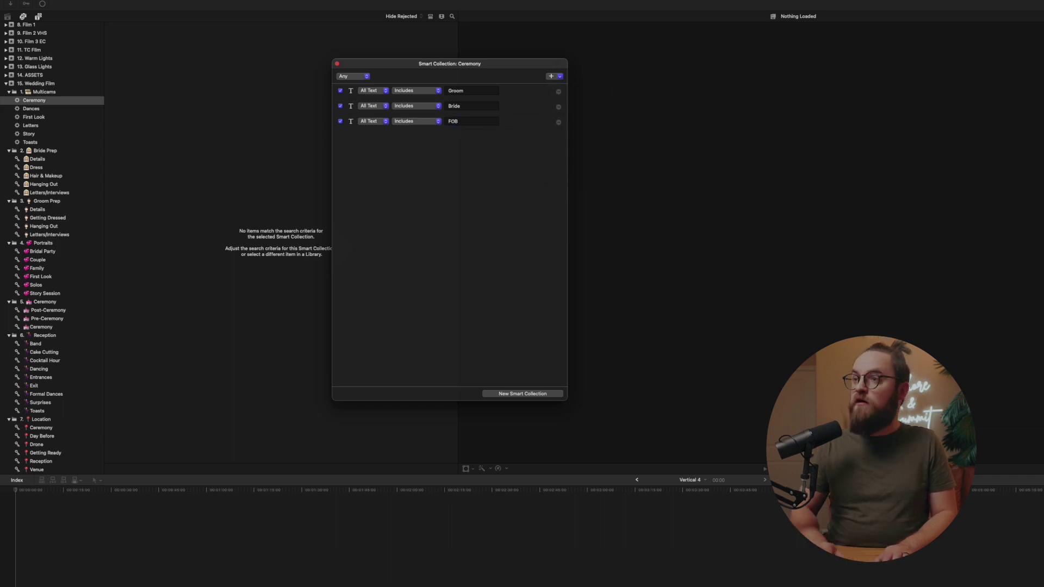
- Add a fourth text rule to the Ceremony smart collection that includes "Officiant"
click(556, 80)
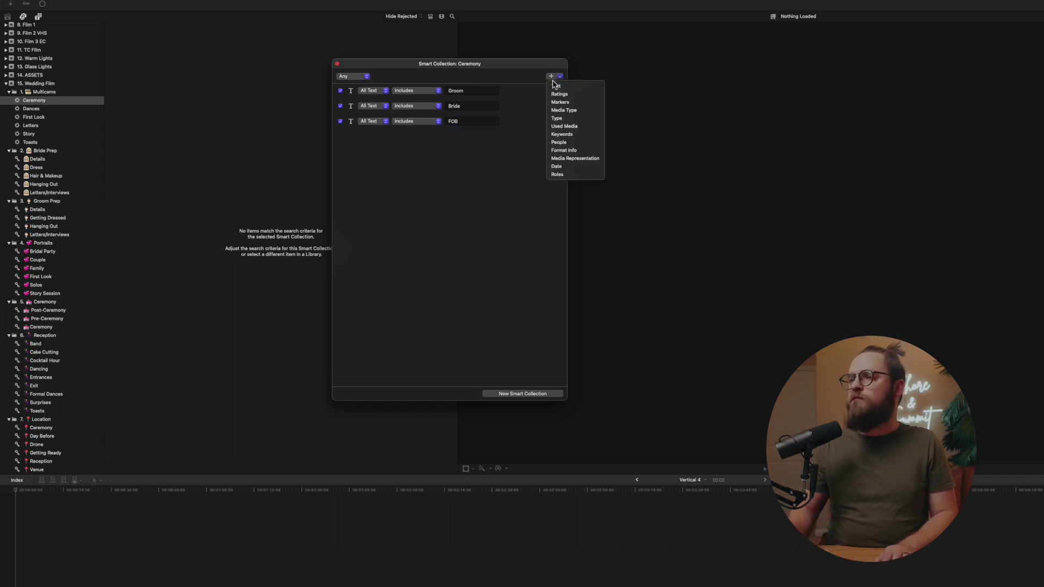
click(557, 90)
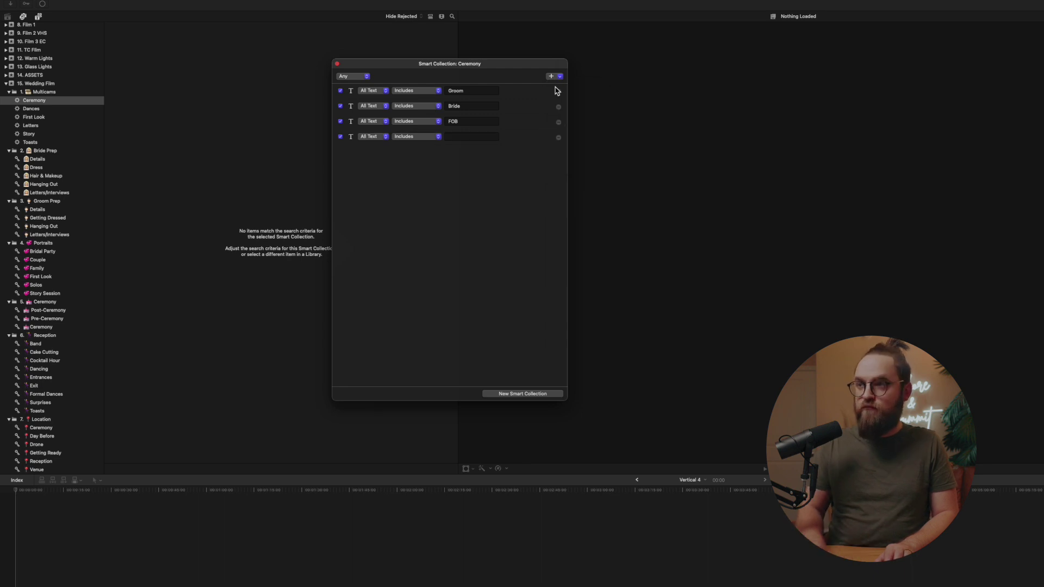
click(475, 140)
text(Offician)
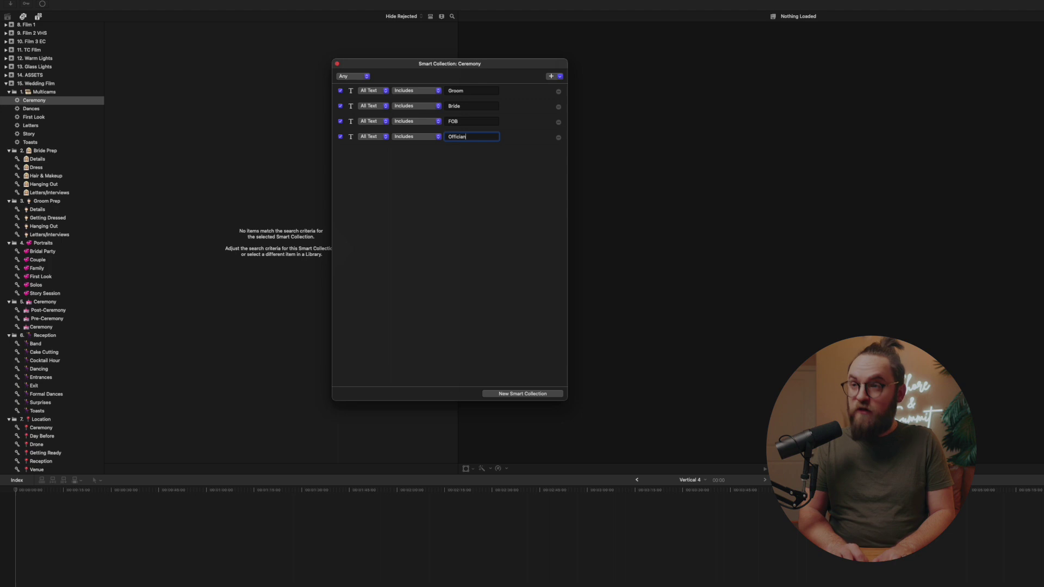
text(t)
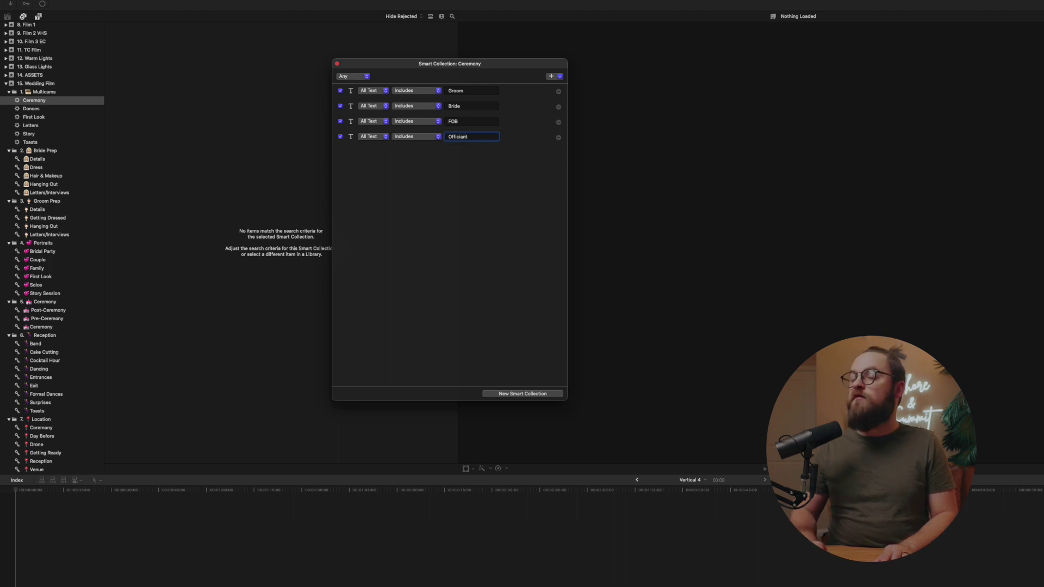
- Add a fifth text rule to the Ceremony smart collection that includes "Board"
click(551, 77)
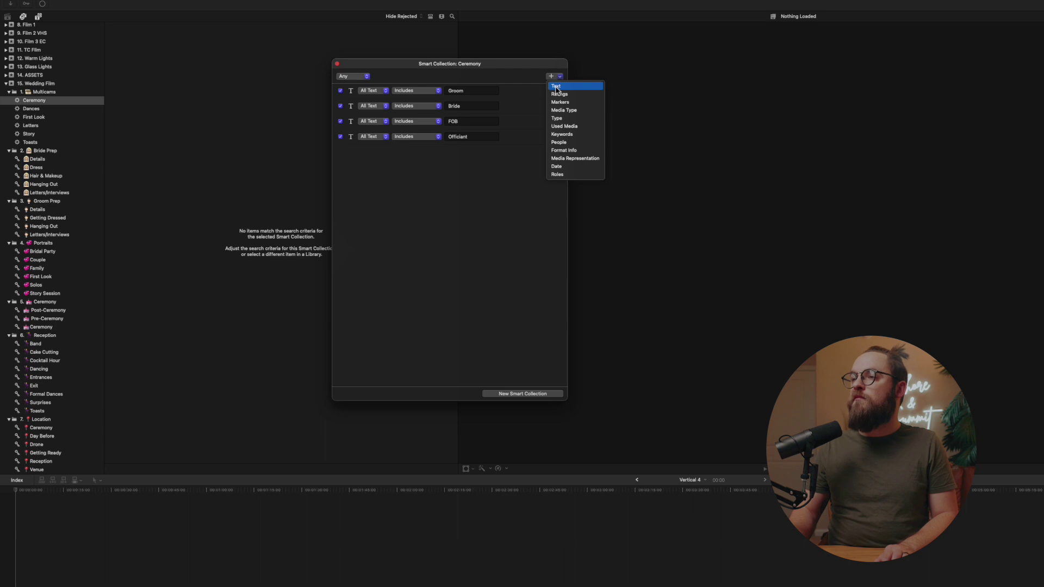
click(556, 87)
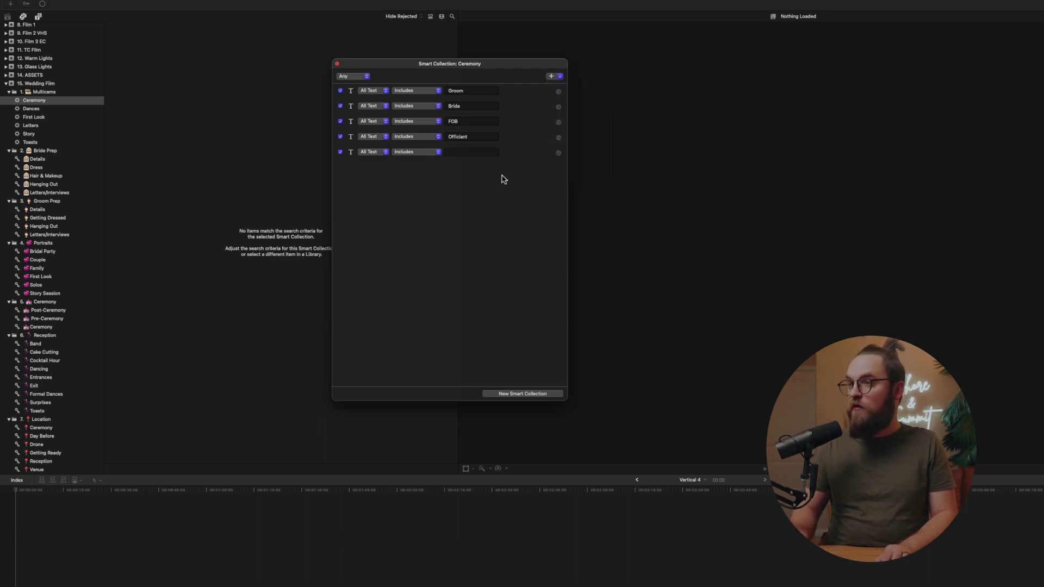
click(482, 152)
text(Board)
key(Return)
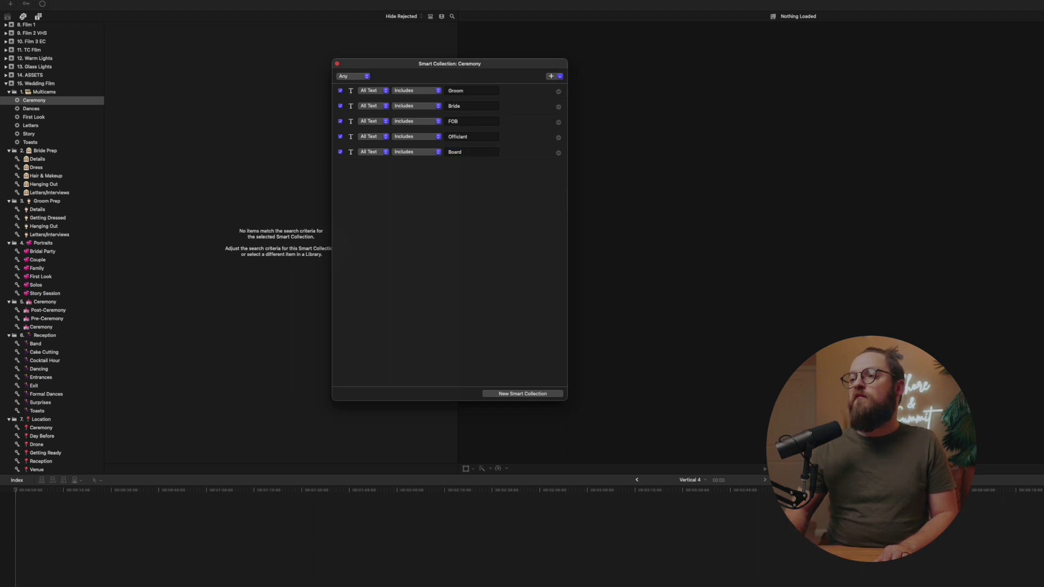
- Add a Keywords rule to the Ceremony smart collection that includes only the 💒 Ceremony keyword
click(555, 79)
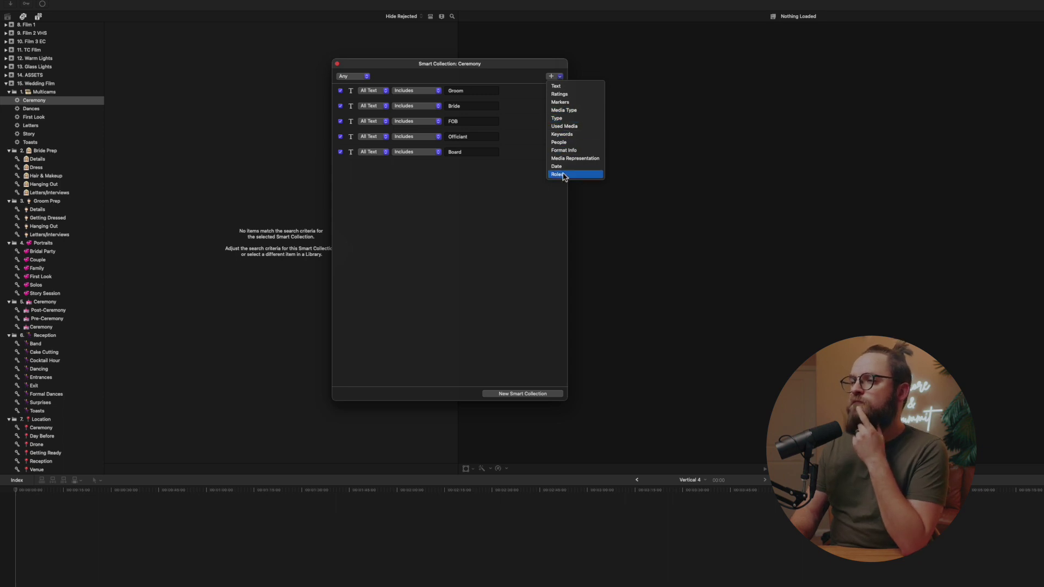
click(562, 134)
click(464, 169)
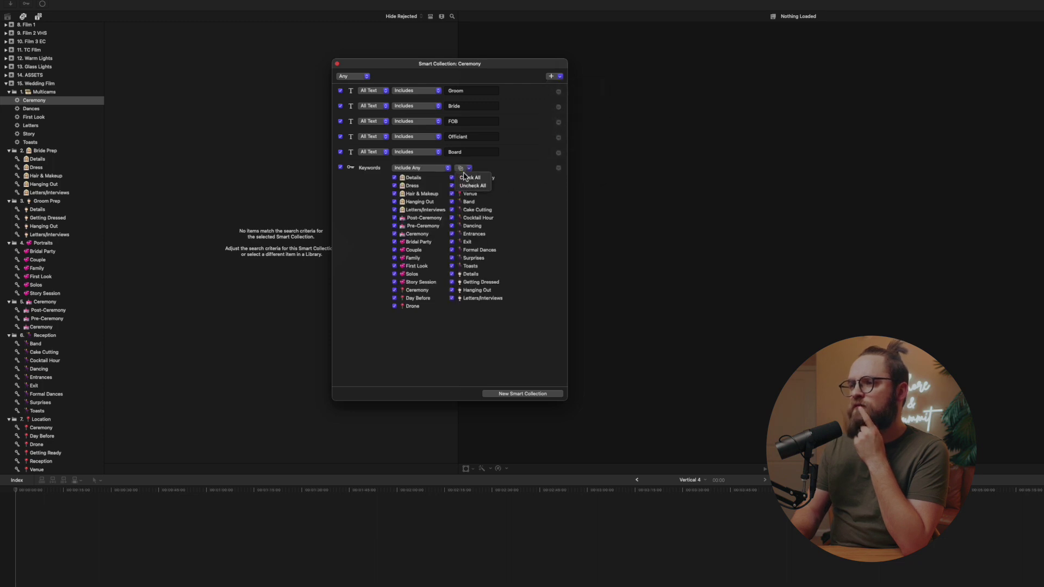
click(466, 175)
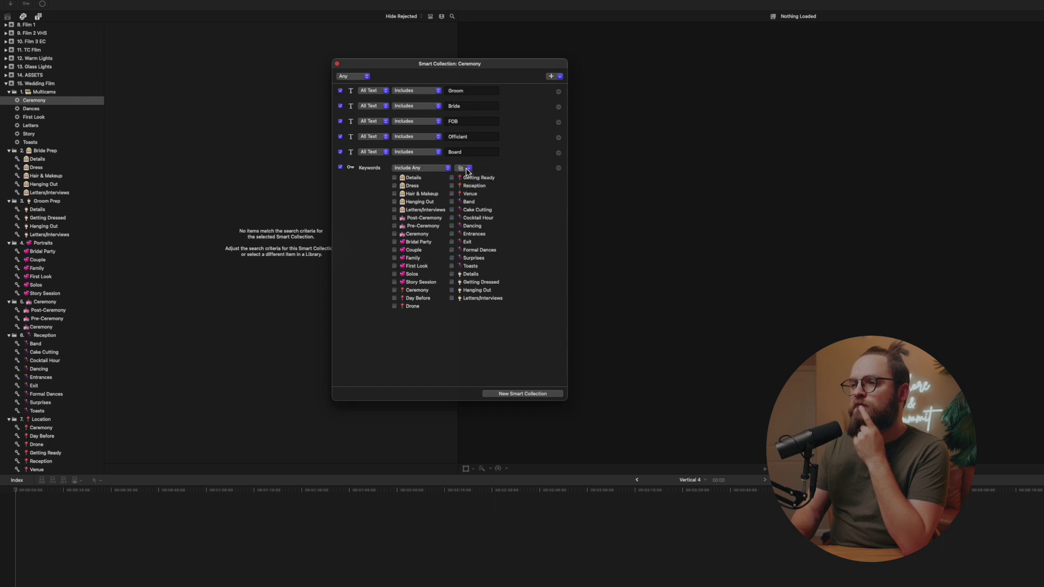
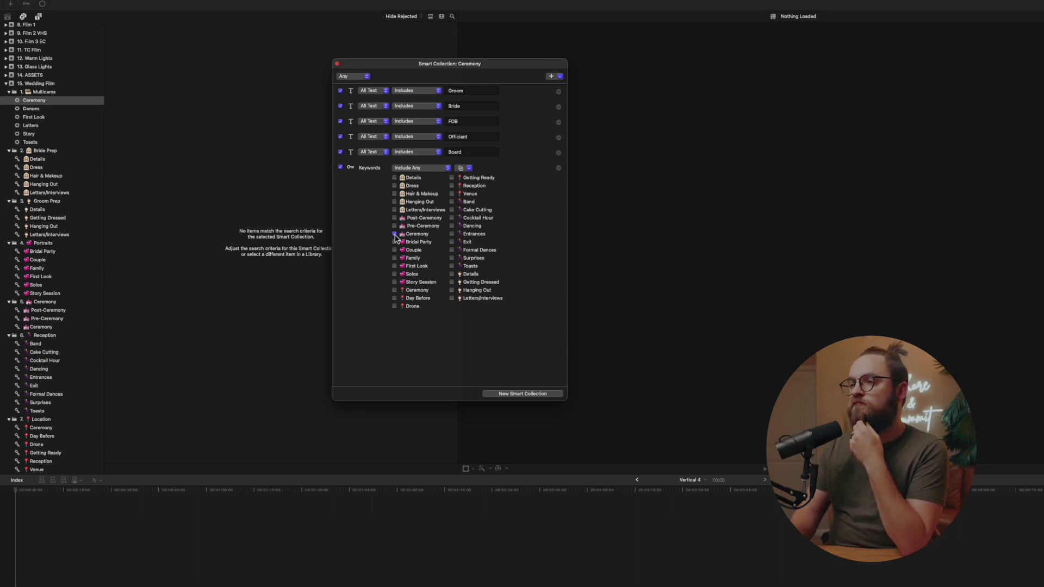
click(552, 77)
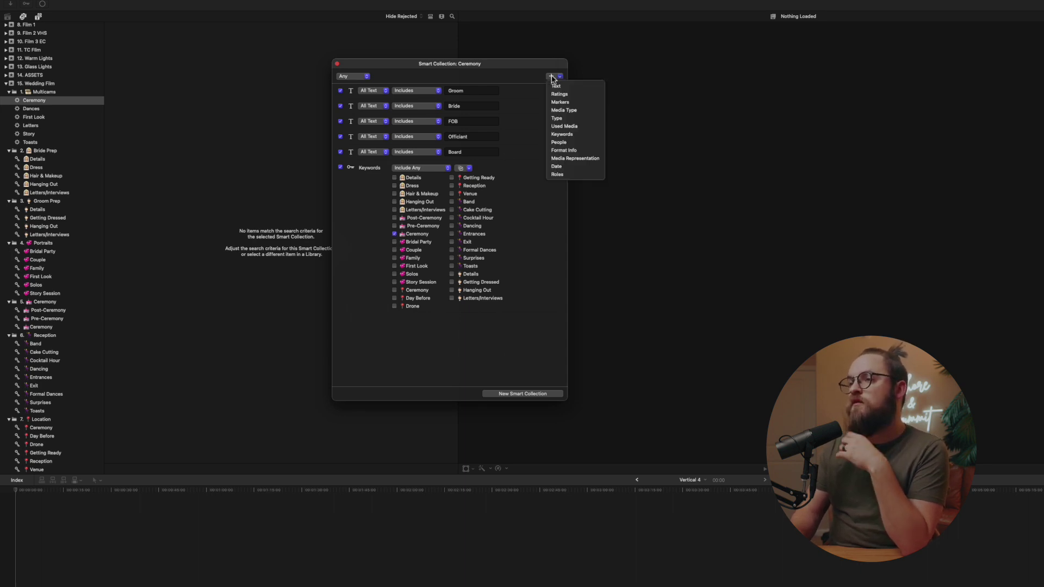
click(556, 119)
click(430, 322)
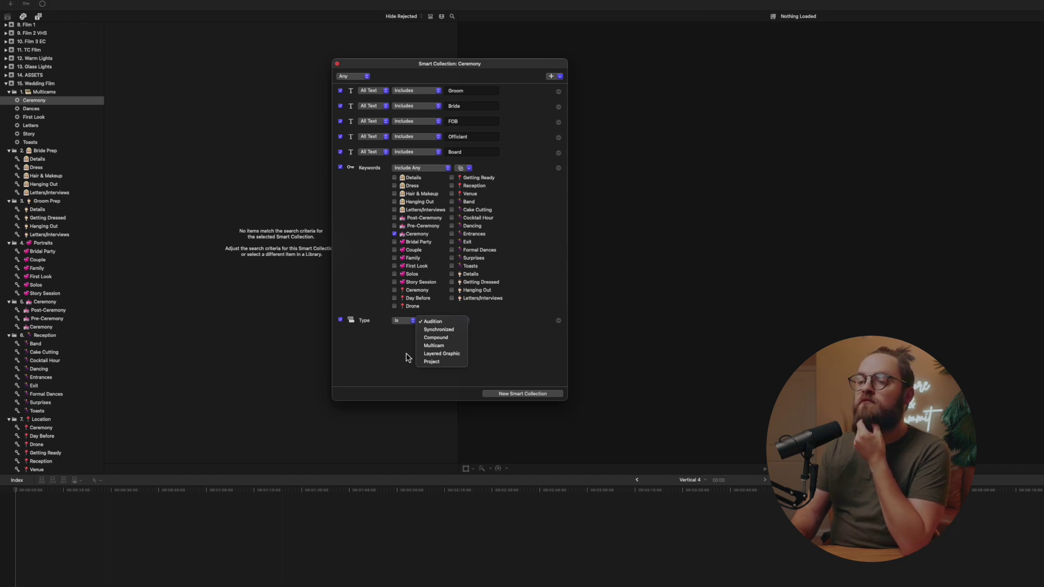
click(560, 325)
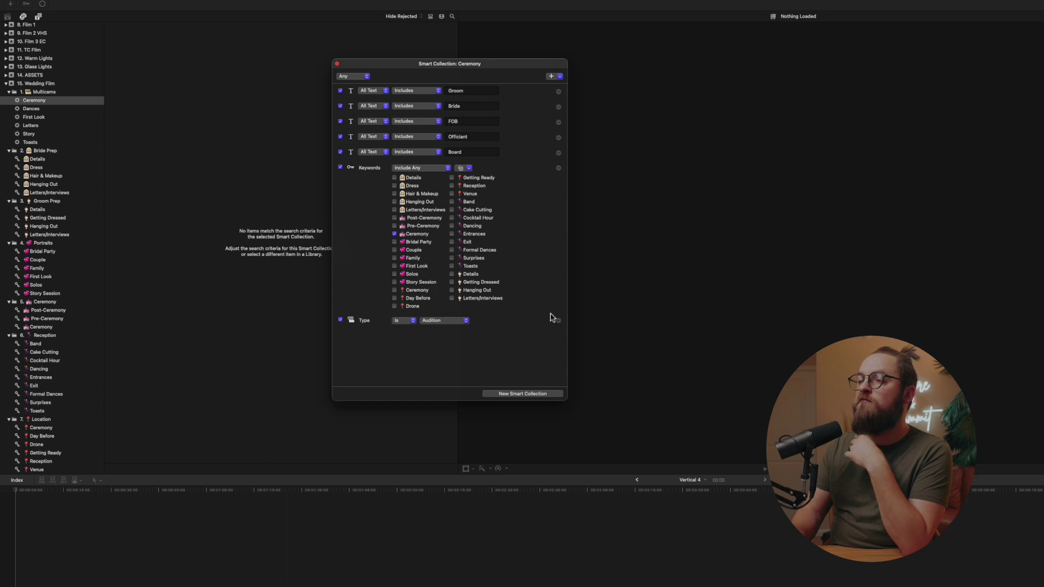
click(561, 325)
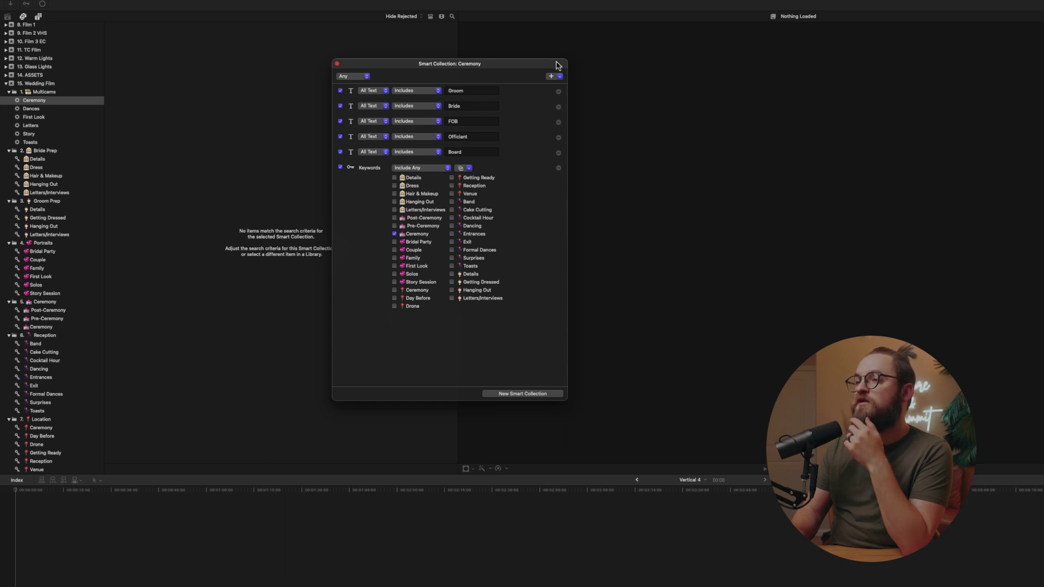
click(559, 77)
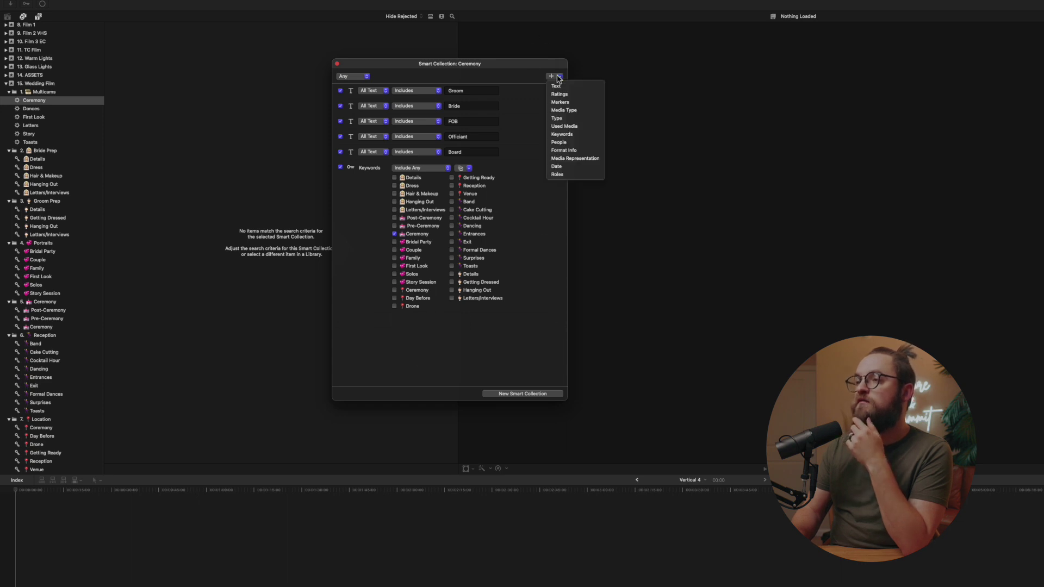
click(561, 152)
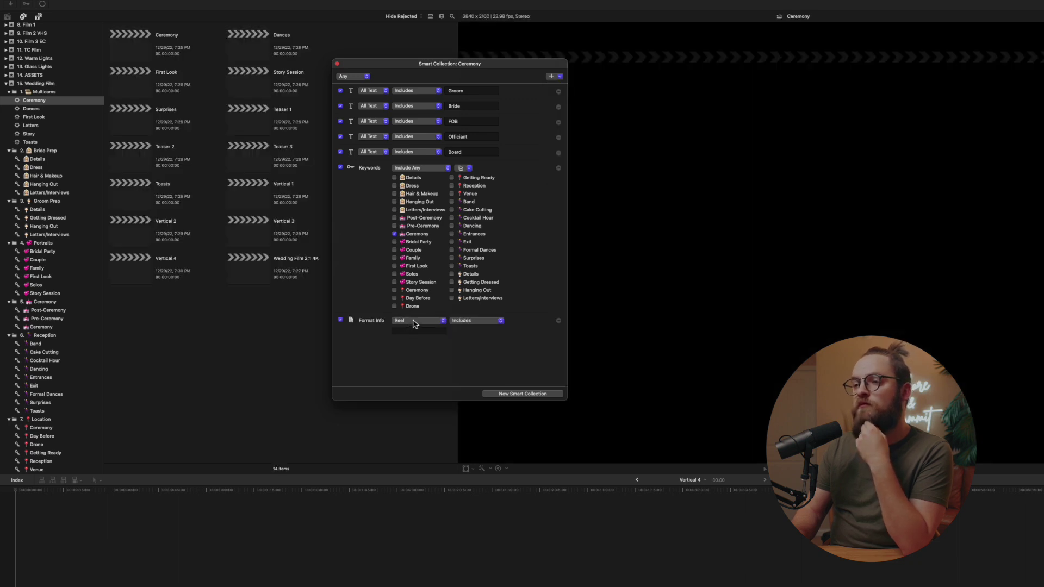
click(415, 322)
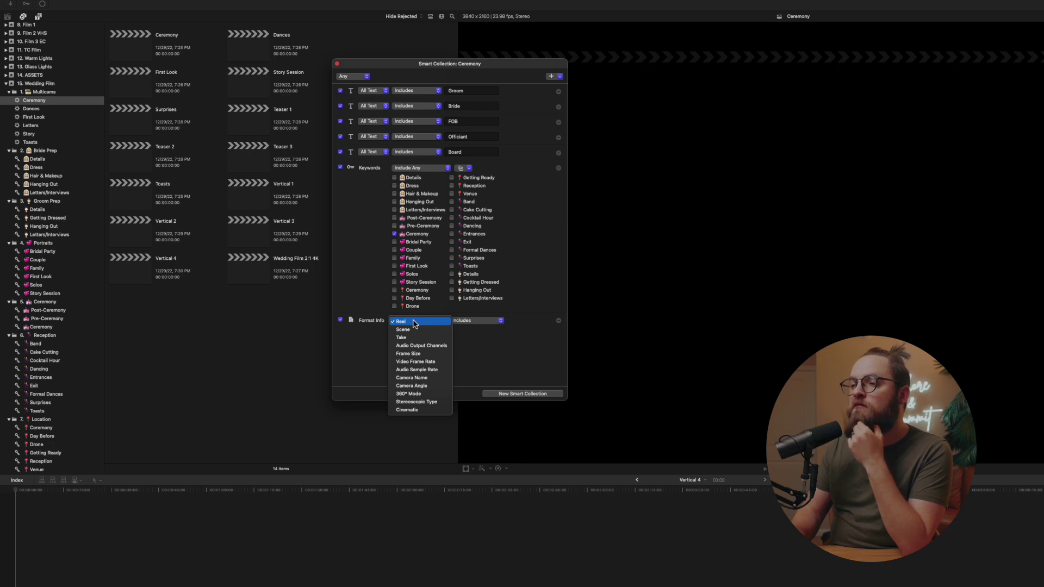
click(467, 330)
click(468, 322)
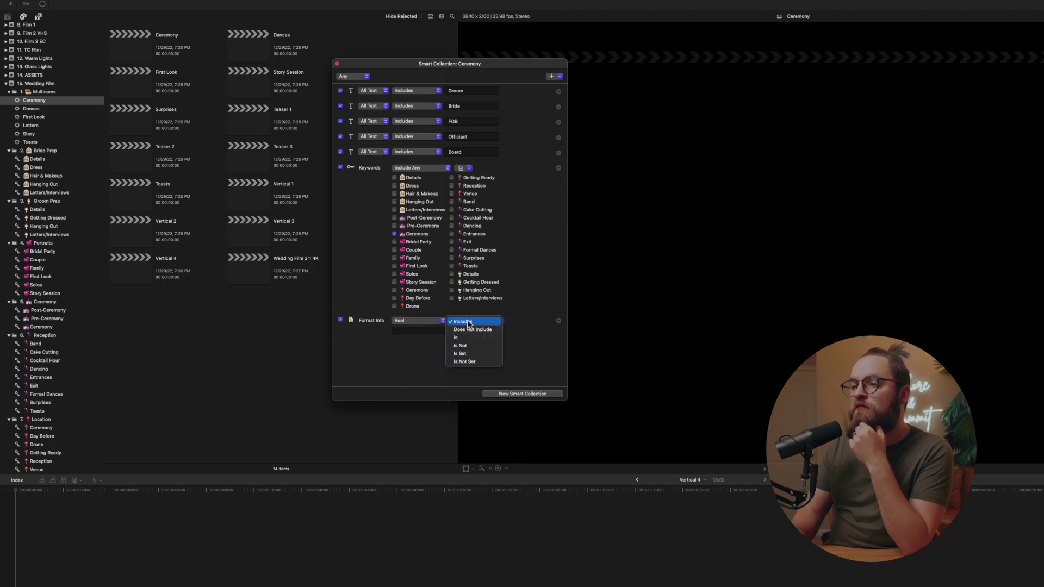
click(432, 354)
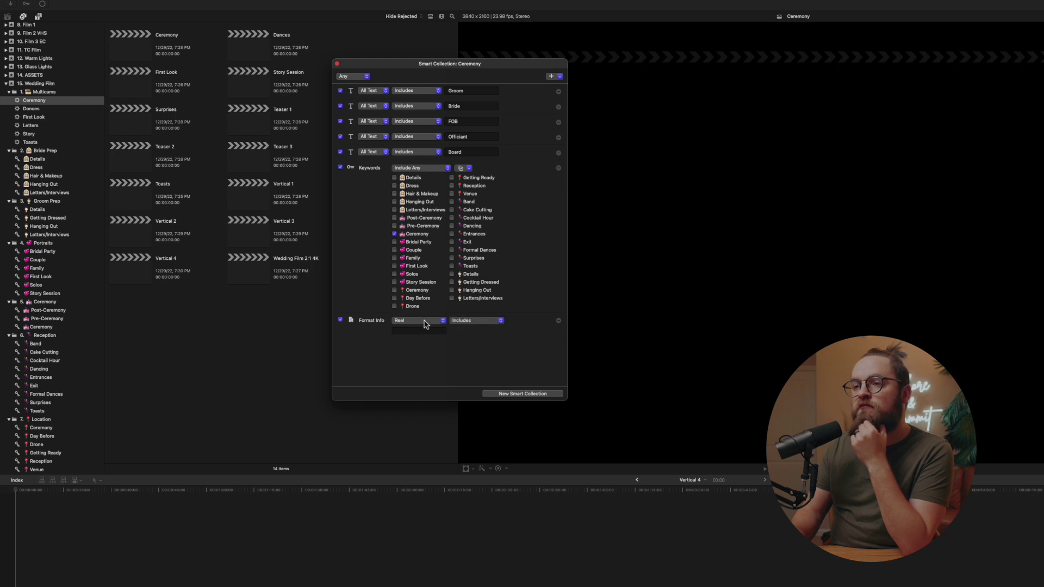
click(426, 324)
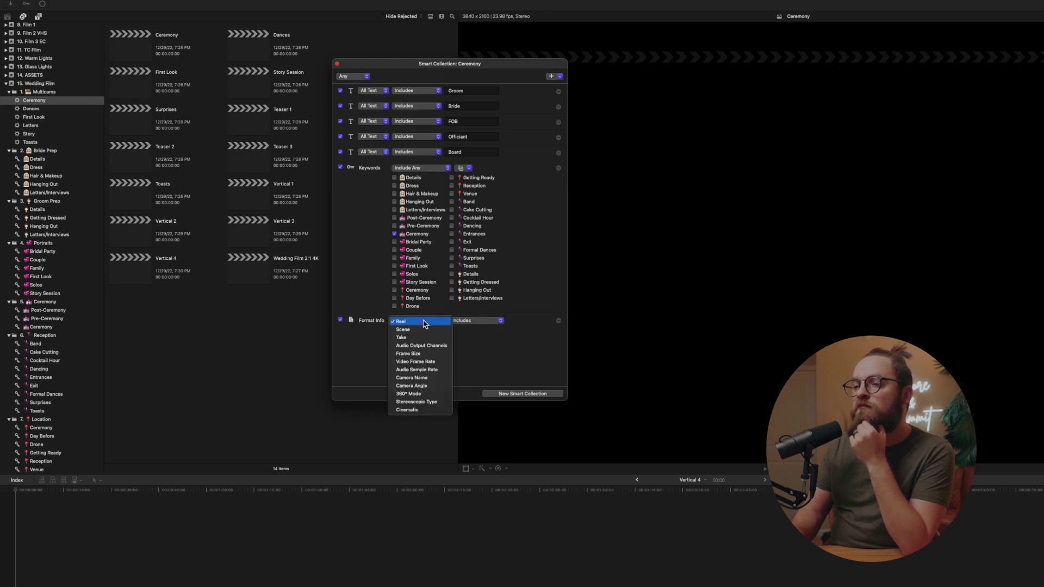
click(424, 323)
click(560, 321)
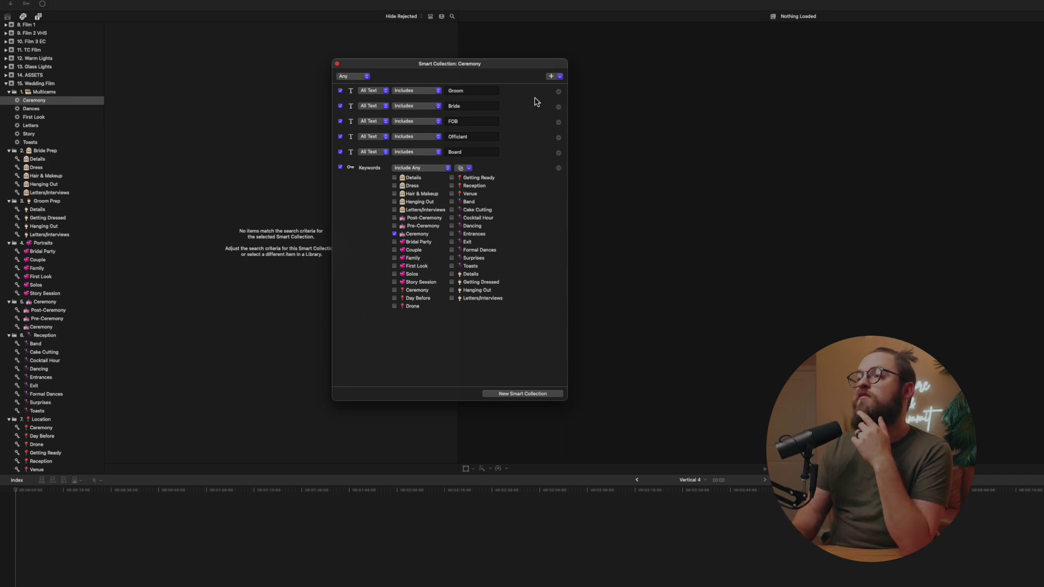
- Add a text rule to the Ceremony smart collection that includes "Ceremony", and close its rule window
click(557, 80)
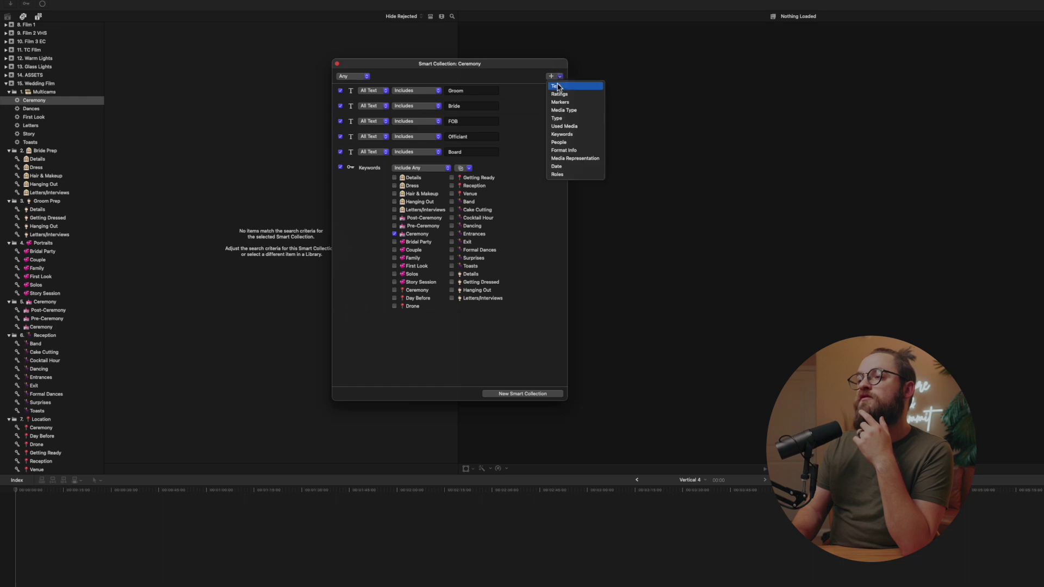
click(558, 85)
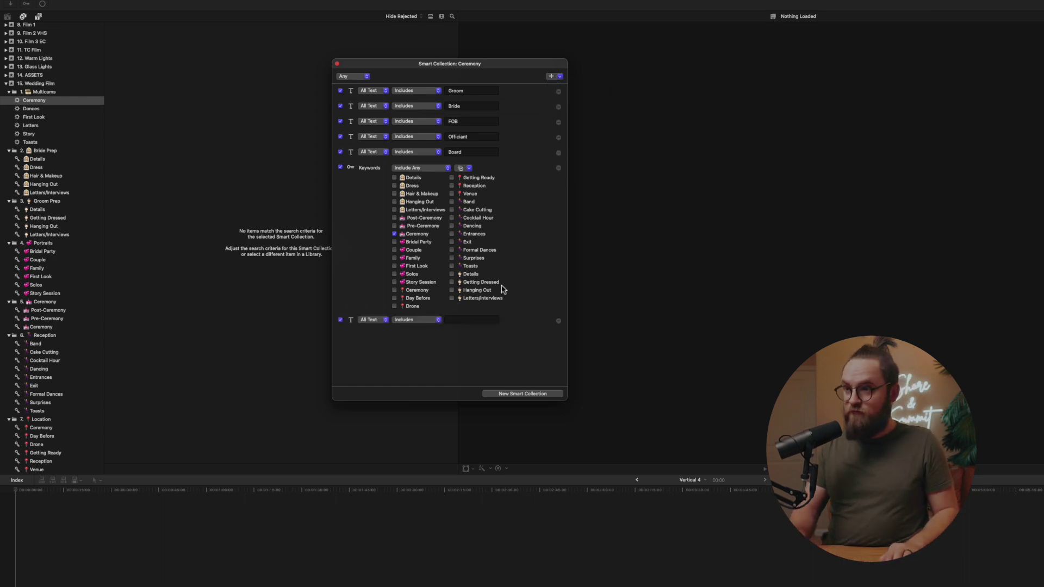
text(Ceremony)
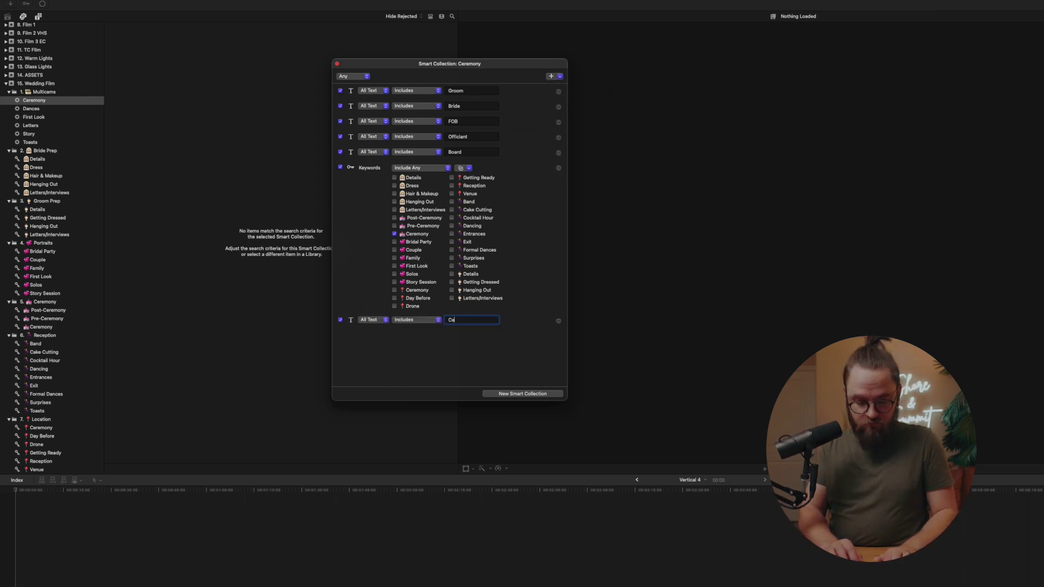
key(Return)
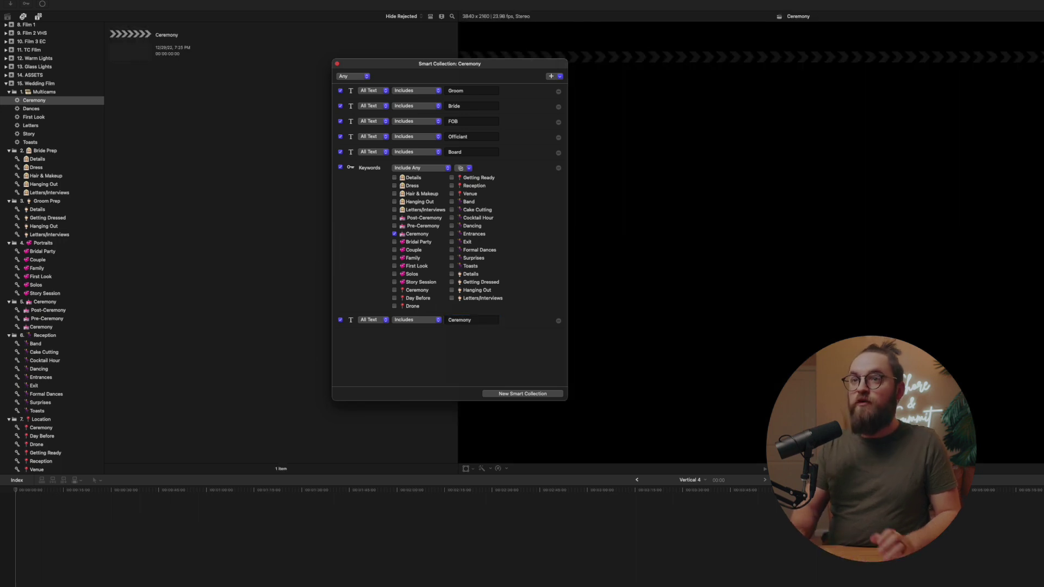
click(338, 65)
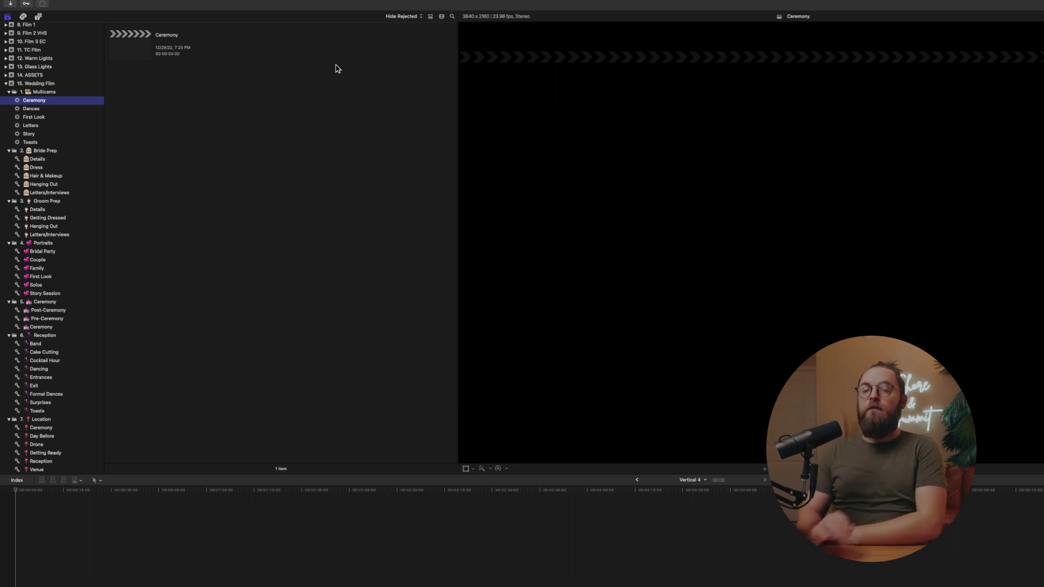
- Collapse all seven folders of the 15. Wedding Film event, from Multicams through Location
click(46, 94)
key(Left)
key(Down)
key(Left)
key(Down)
key(Left)
key(Down)
key(Left)
key(Down)
key(Left)
key(Down)
key(Left)
key(Down)
key(Left)
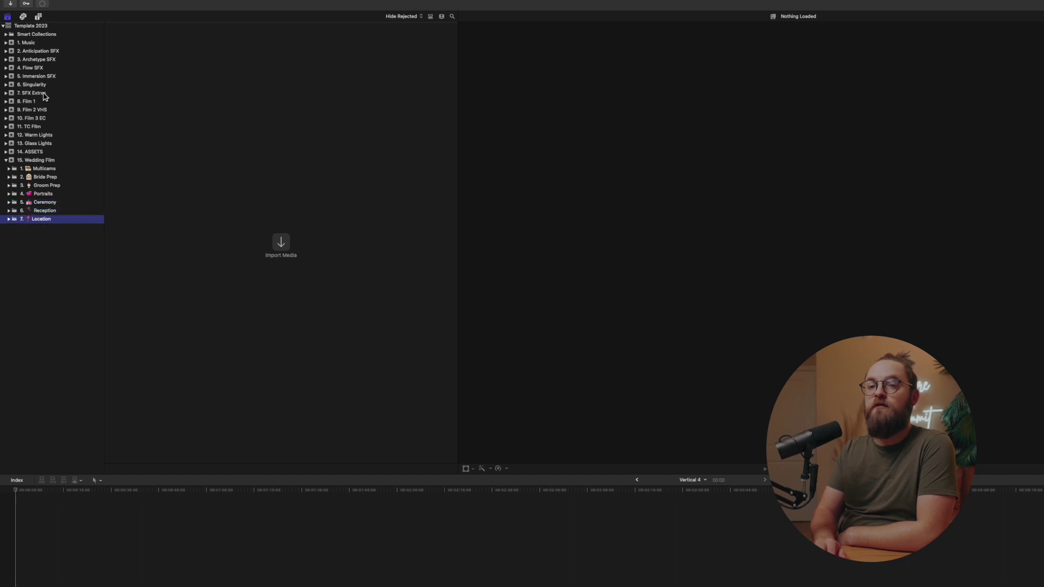
- Select the 14. ASSETS event and open the media import for it
key(Up)
key(Up)
key(Up)
key(Up)
key(Up)
key(Up)
key(Up)
key(Up)
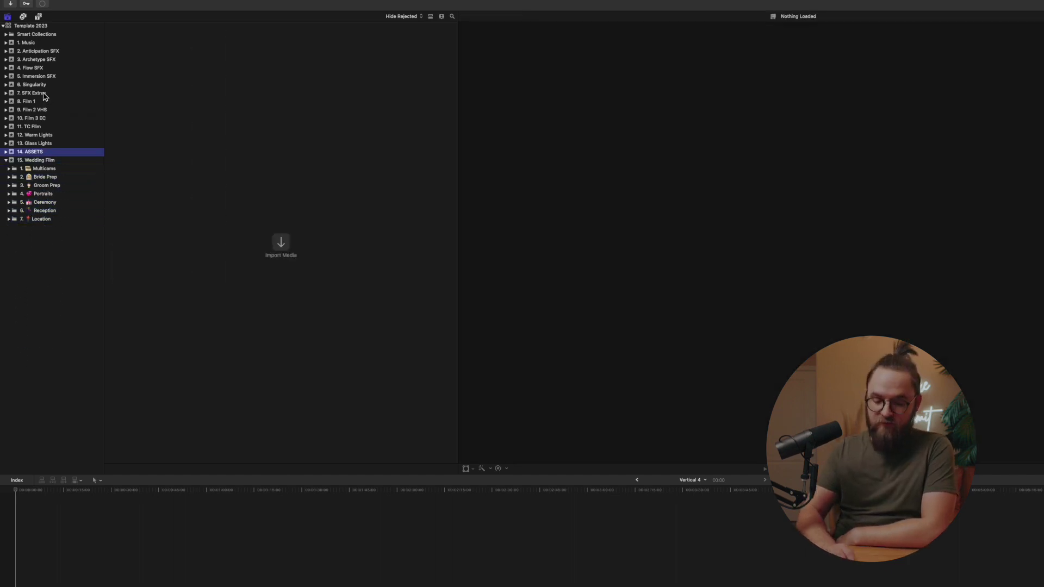
click(281, 243)
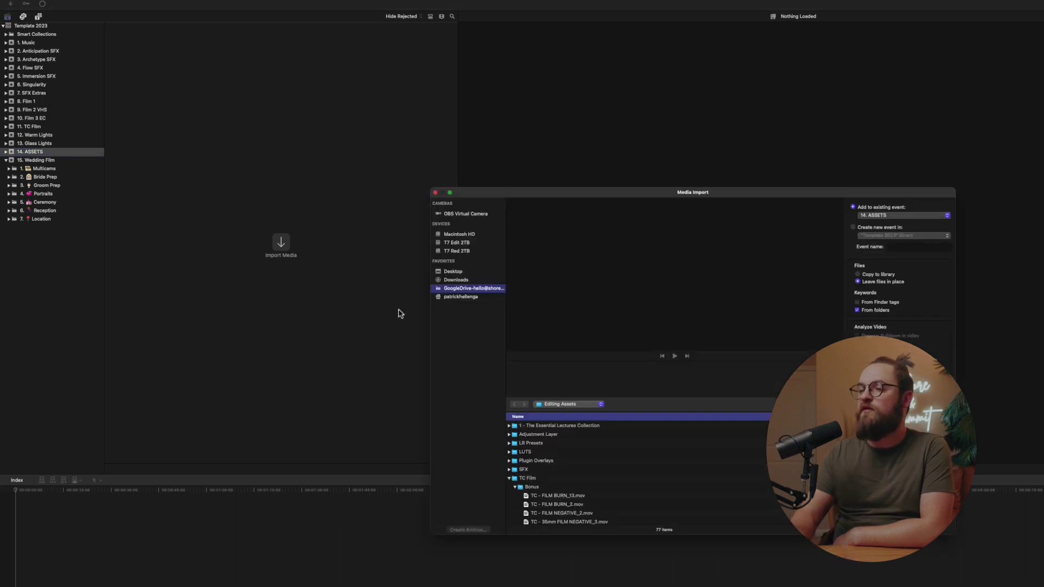
- Browse from the home folder through Documents and S&S Business Assets to the Branding and Pricing Guides folder
click(459, 272)
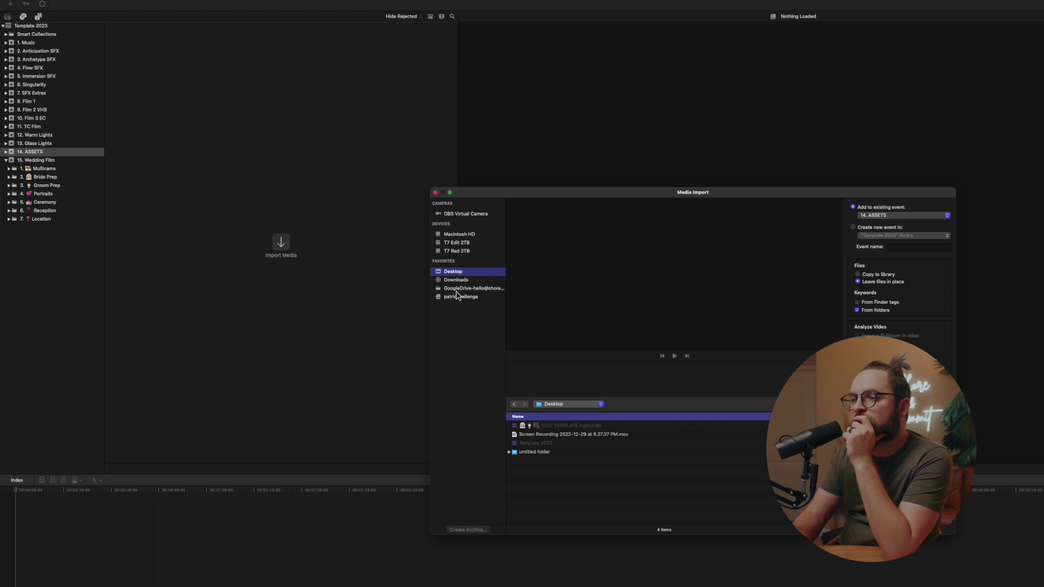
click(460, 298)
double_click(535, 453)
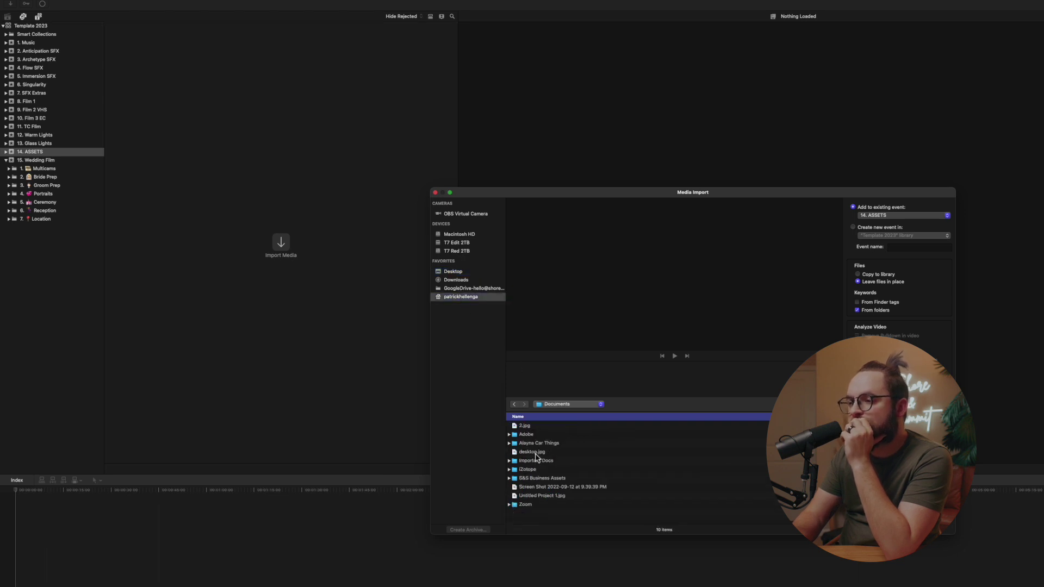
double_click(543, 479)
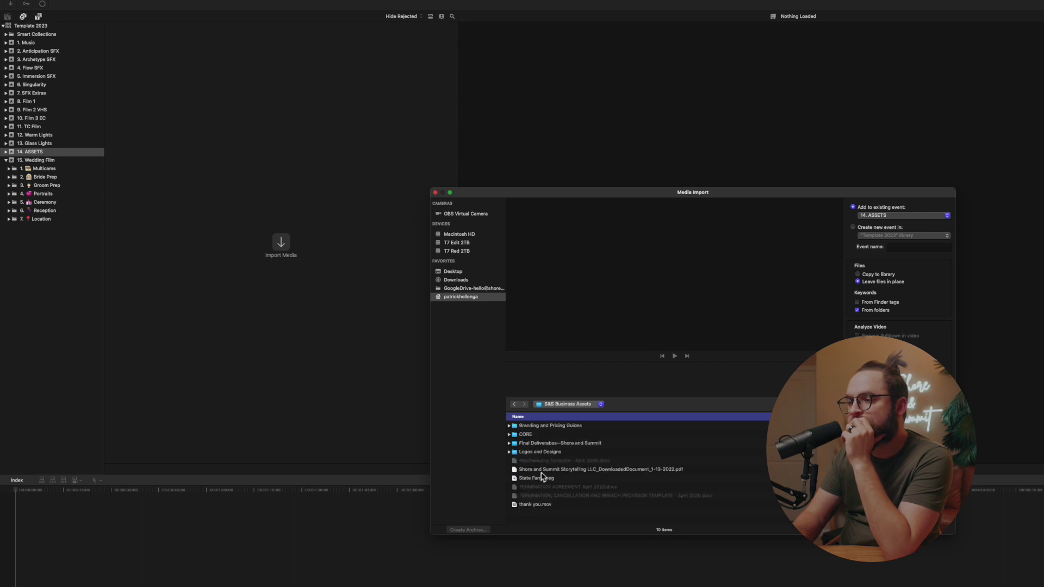
double_click(542, 426)
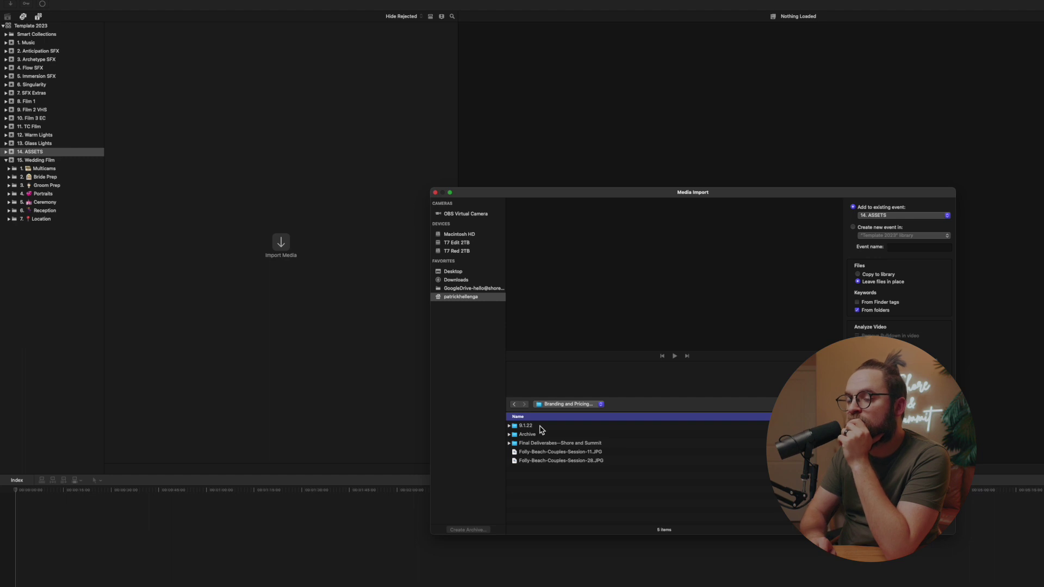
- Open the Final Deliverabes—Shore and Summit folder and check the contents of its Collateral Design folder
key(f)
key(Down)
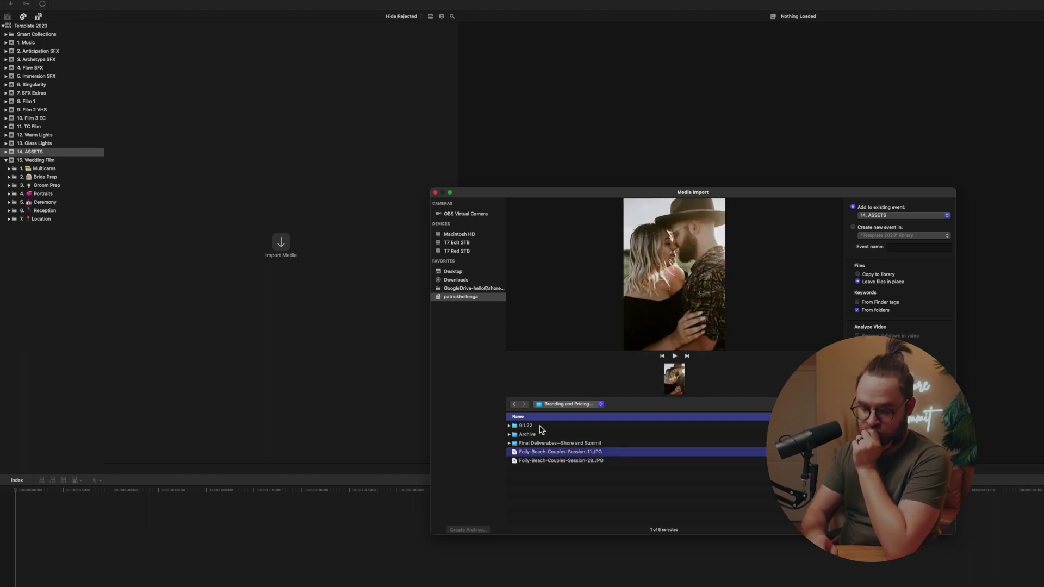
key(Up)
key(cmd+Down)
key(c)
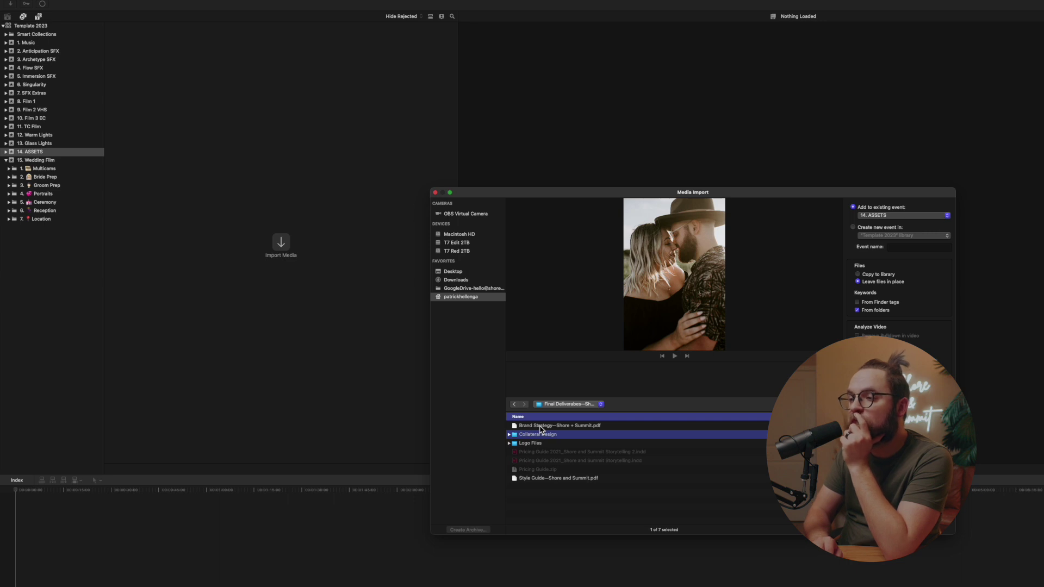
key(Right)
key(Left)
- Expand the Logo Files folder and import Style Guide—Shore and Summit.pdf into 14. ASSETS, copying it to the library
key(Down)
key(Right)
key(Down)
key(Down)
key(Down)
key(Down)
key(Down)
key(Down)
key(Down)
key(Down)
key(Down)
key(Down)
key(Down)
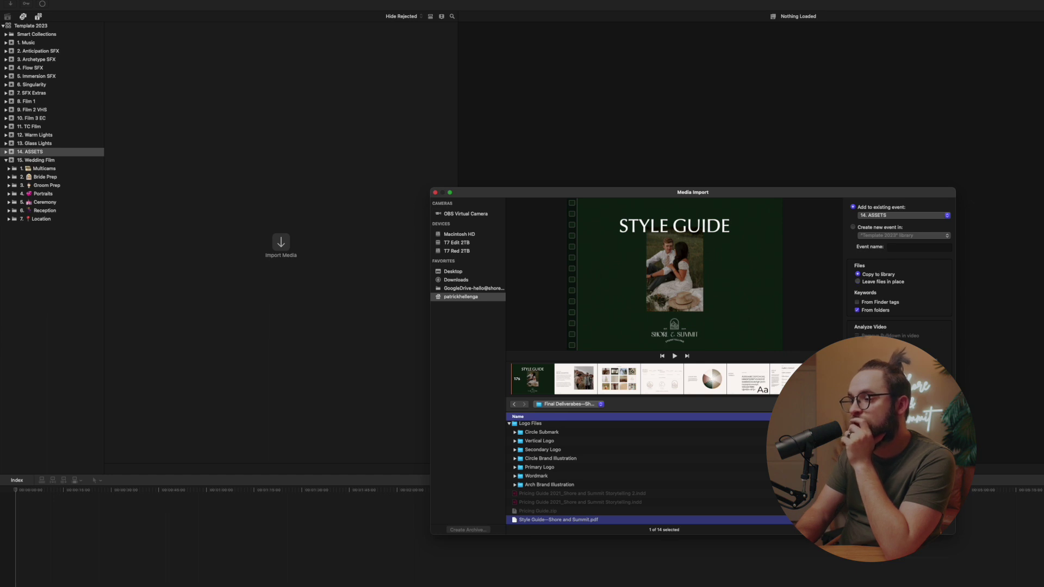
key(Return)
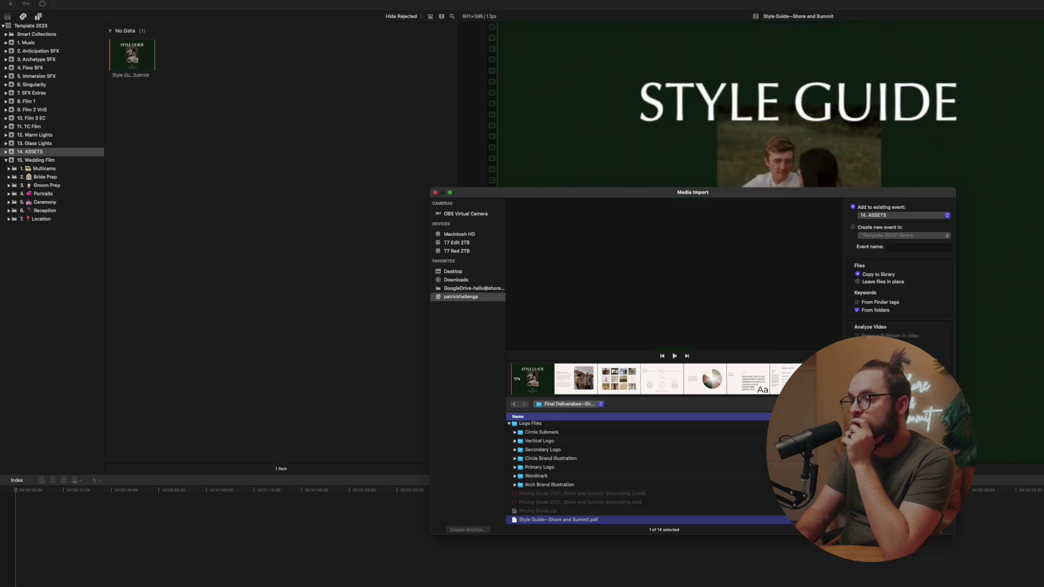
- Expand the Arch Brand Illustration folder and go through its colour subfolders to Black
click(548, 486)
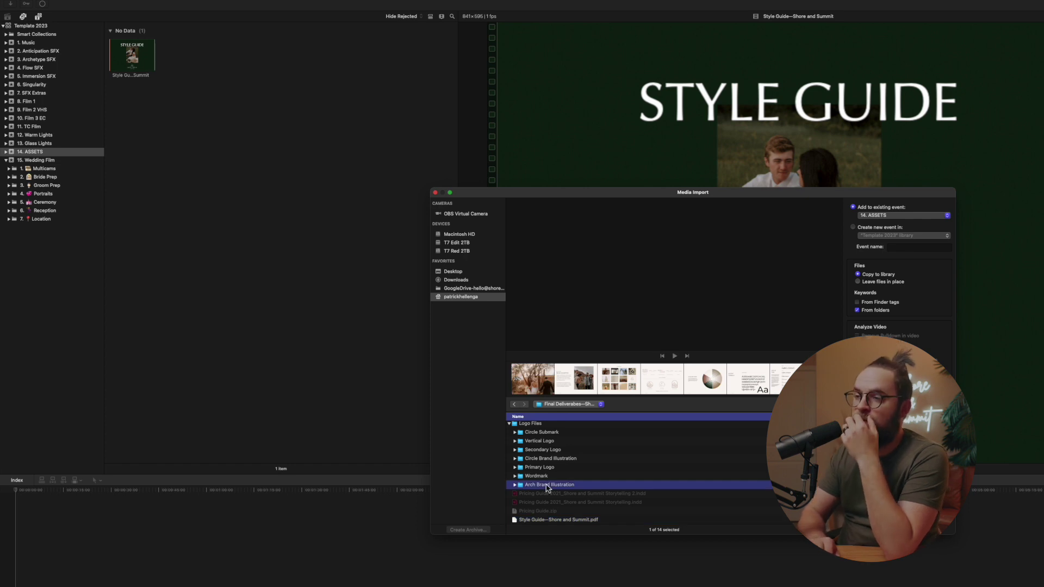
double_click(548, 485)
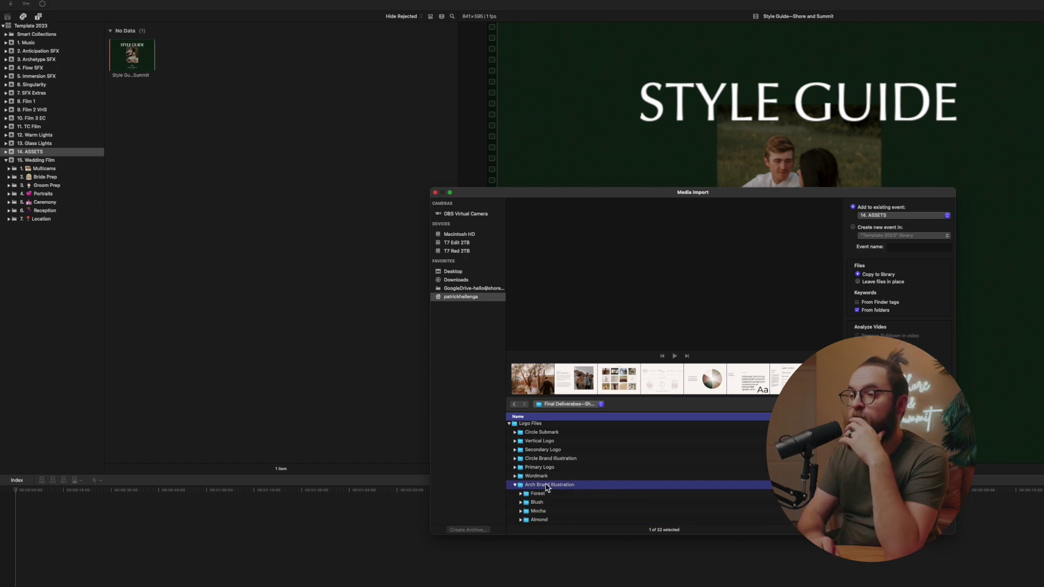
key(Down)
key(Down)
key(Down)
key(Down)
key(Down)
key(Down)
key(Down)
key(Down)
key(Down)
key(Up)
key(Up)
key(Up)
key(Up)
key(Up)
key(Up)
key(Up)
key(Up)
key(Up)
key(Up)
key(Down)
key(Down)
key(Down)
key(Down)
key(Down)
key(Down)
key(Down)
key(Down)
key(Down)
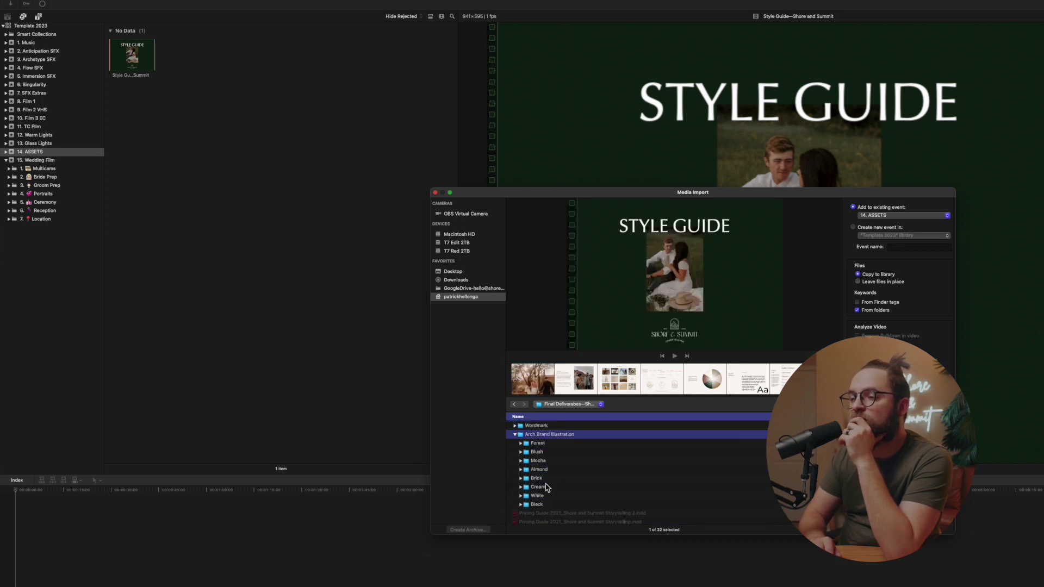
- Expand the Black folder of Arch Brand Illustration and preview its black PNG illustration
key(Right)
key(Down)
key(Down)
key(Down)
key(Down)
key(Down)
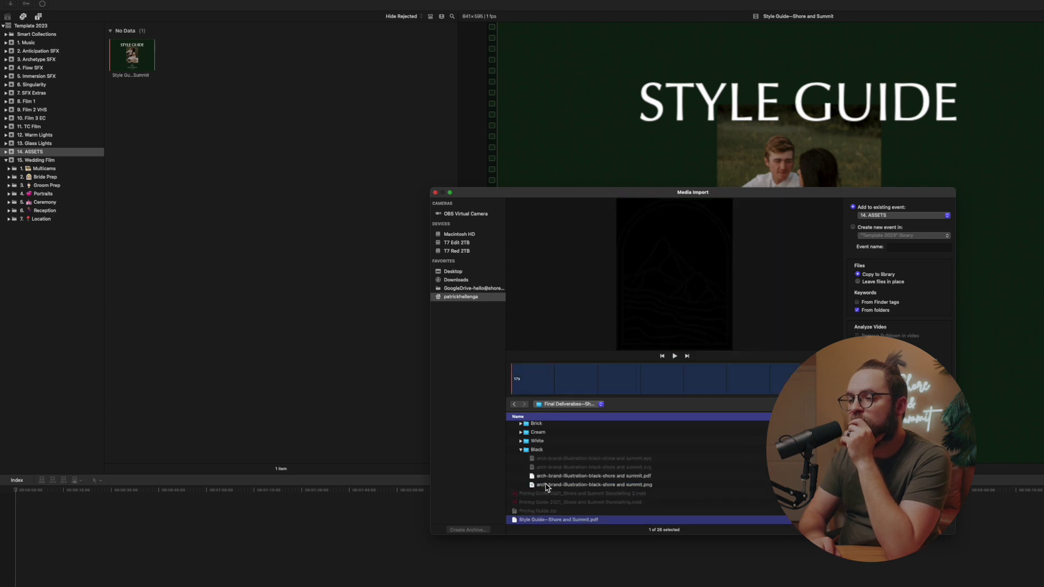
key(Up)
key(Up)
key(Down)
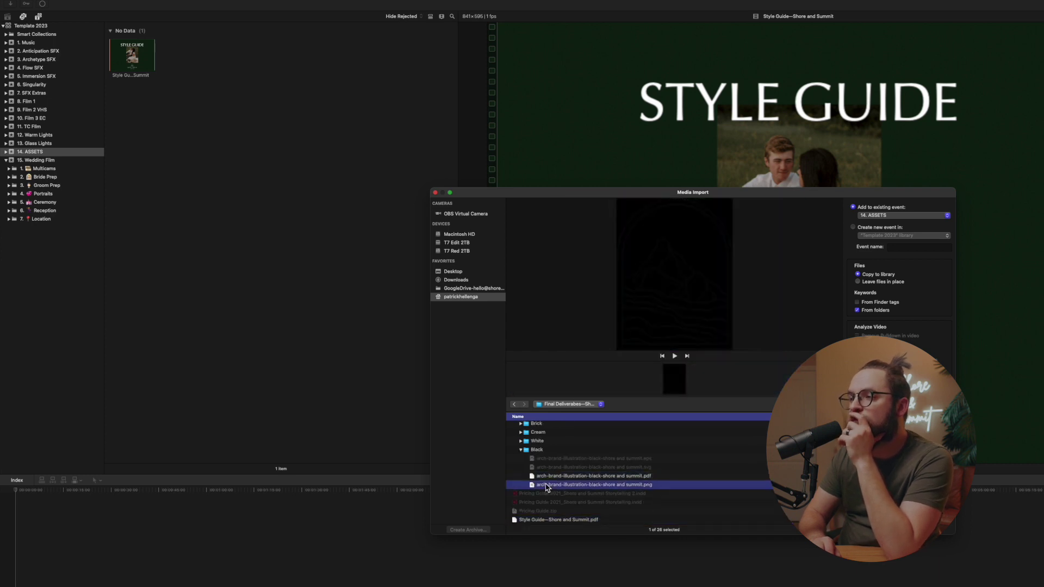
- Import arch-brand-illustration-white-shore and summit.png from the White folder into 14. ASSETS, and collapse the Arch Brand Illustration folder
key(Up)
key(Up)
key(Up)
key(Up)
key(Left)
key(Up)
key(Right)
key(Down)
key(Down)
key(Down)
key(Down)
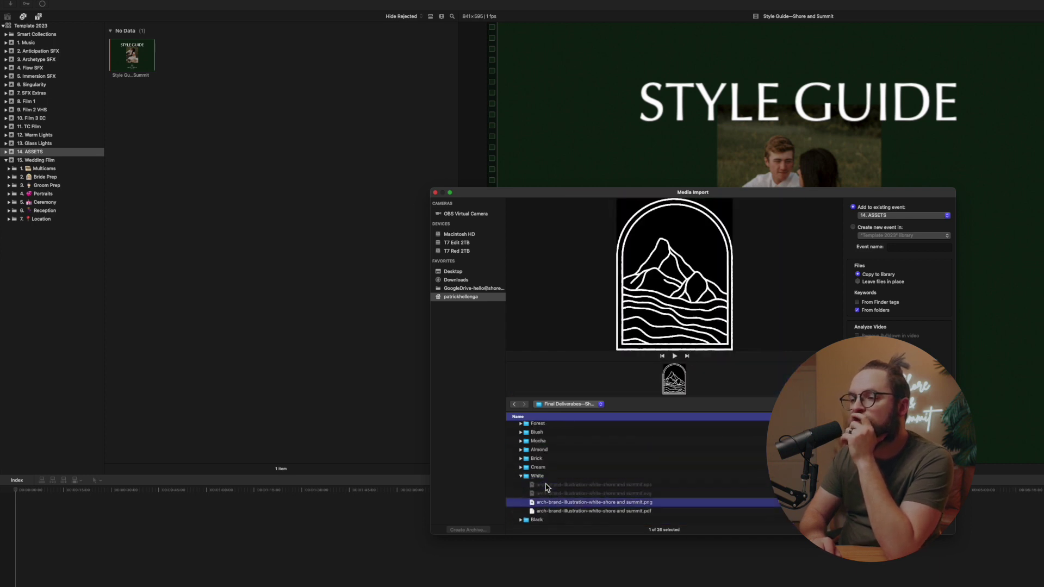
key(Up)
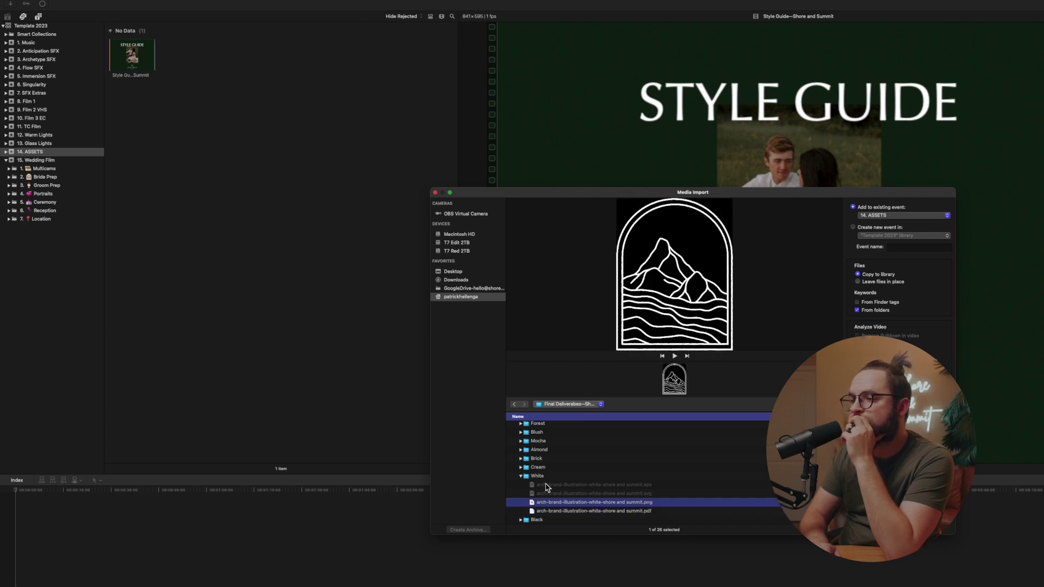
key(Return)
key(Left)
key(Left)
key(Left)
key(Left)
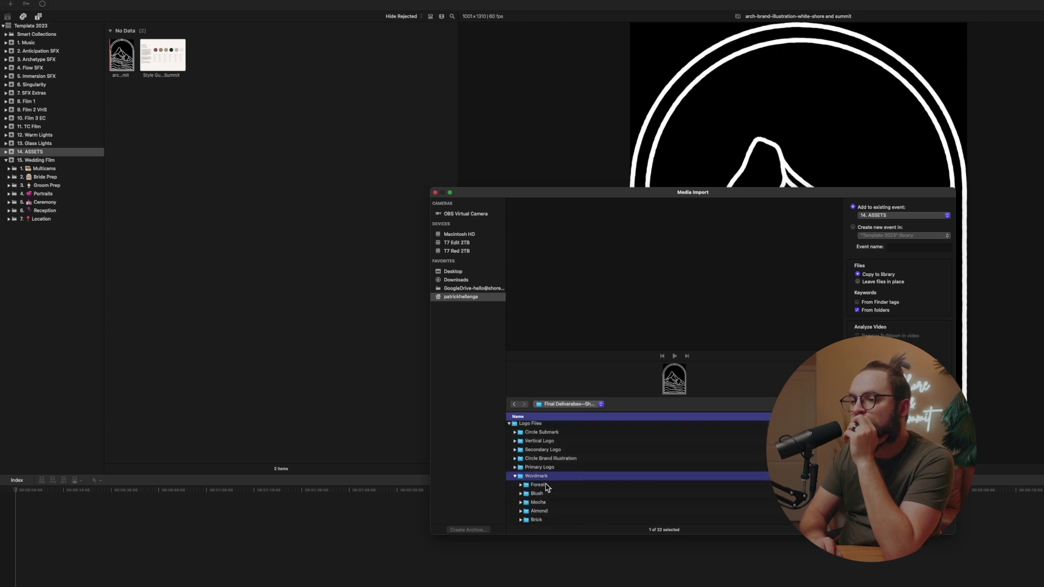
- Import wordmark-white-shore and summit.png from the Wordmark folder's White subfolder into 14. ASSETS, and collapse the Wordmark folder
key(Right)
key(Down)
key(Down)
key(Down)
key(Down)
key(Down)
key(Down)
key(Down)
key(Down)
key(Down)
key(Down)
key(Down)
key(Down)
key(Down)
key(Up)
key(Up)
key(Up)
key(Up)
key(Up)
key(Up)
key(Right)
key(Down)
key(Down)
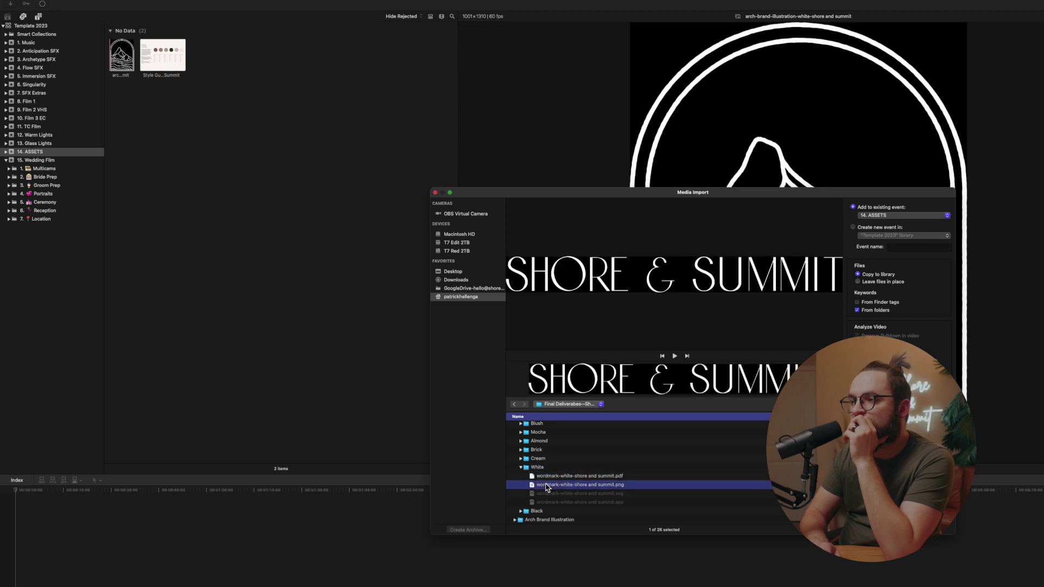
key(Return)
key(Up)
key(Up)
key(Left)
key(Left)
key(Left)
- Import the white primary logo from the Primary Logo folder's White subfolder into 14. ASSETS, and collapse the Primary Logo folder
key(Up)
key(Right)
key(Down)
key(Down)
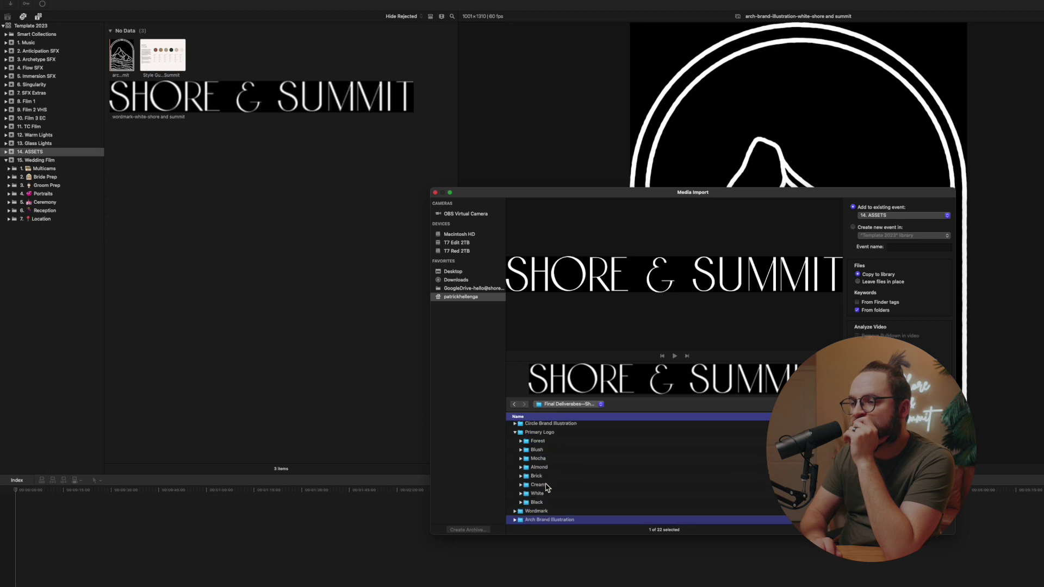
key(Up)
key(Up)
key(Up)
key(Right)
key(Down)
key(Down)
key(Return)
key(Left)
key(Left)
key(Left)
key(Left)
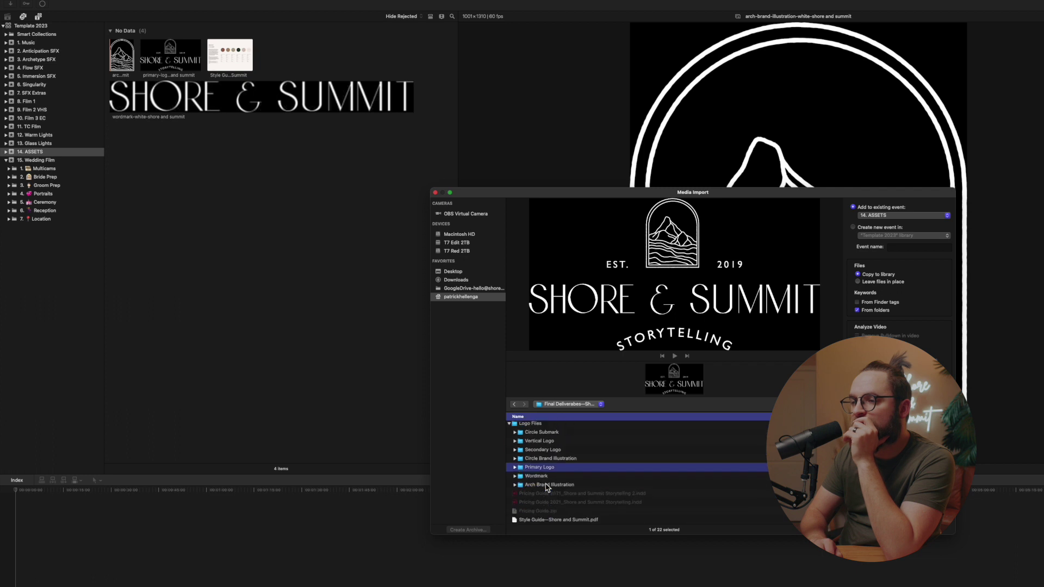
- Import circle-brand-illustration-white-shore and summit.png from Circle Brand Illustration's White subfolder into 14. ASSETS, and collapse that folder
key(Up)
key(Right)
key(Down)
key(Down)
key(Down)
key(Down)
key(Down)
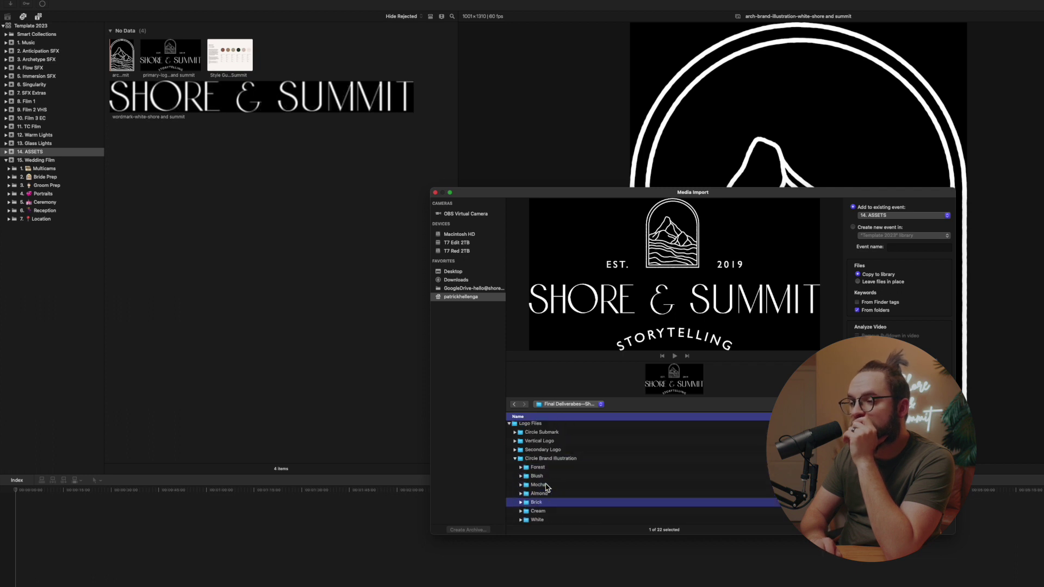
key(Down)
key(Down)
key(Right)
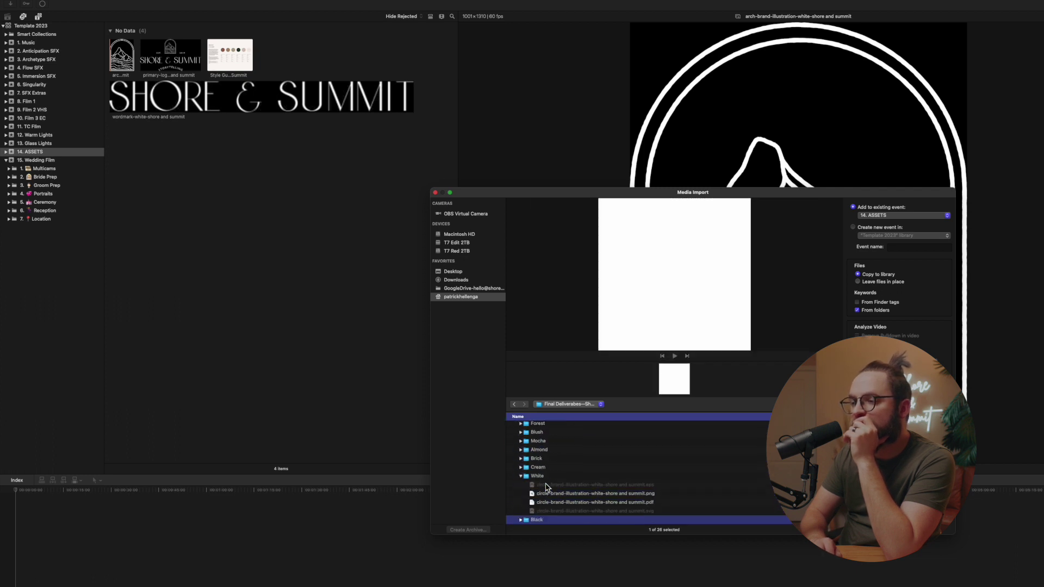
key(Down)
key(Return)
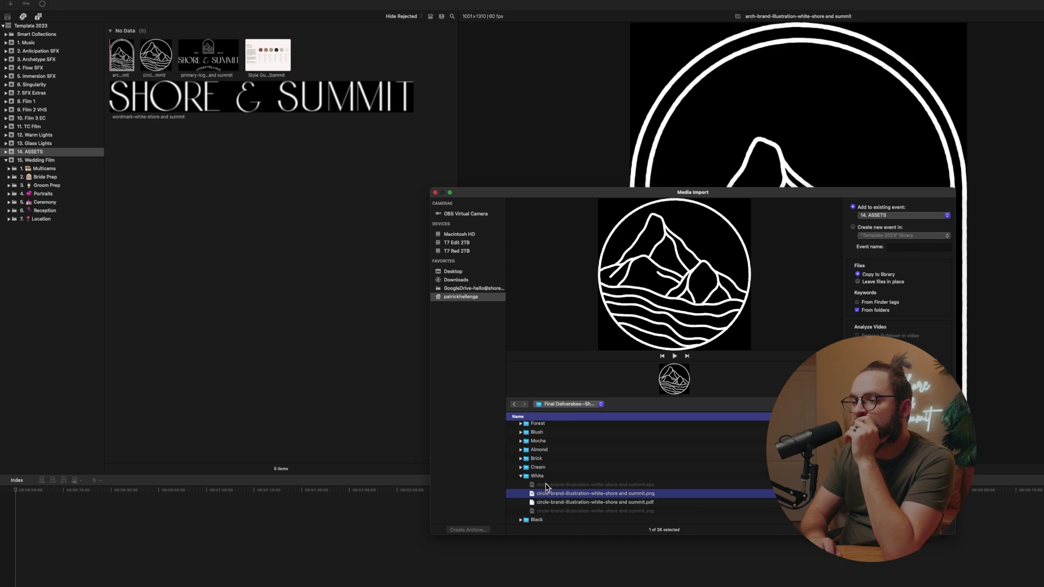
key(Left)
key(Left)
key(Left)
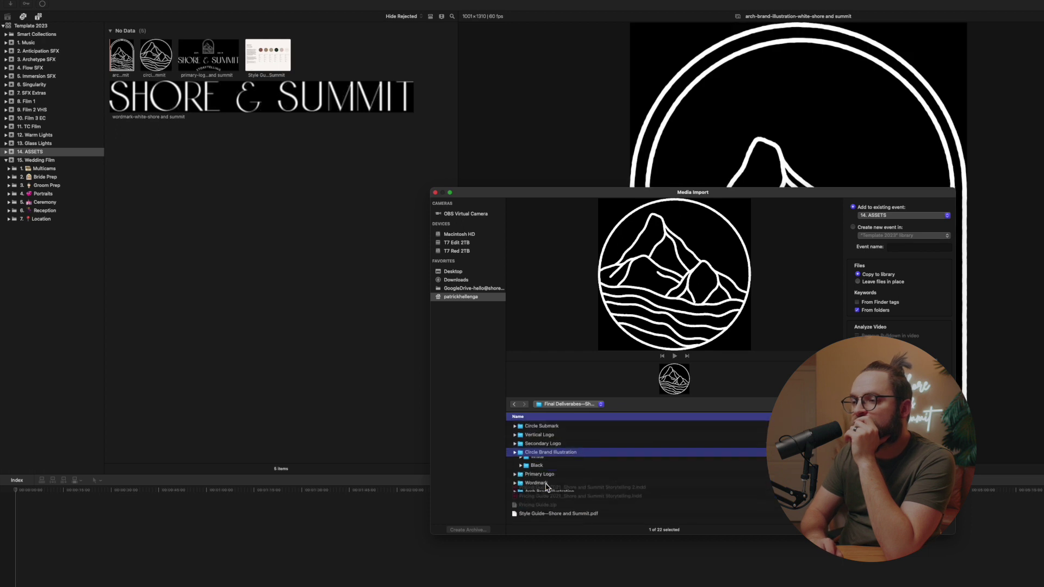
- Import stacked-secondary-logo-white-shore and summit.png from Secondary Logo's Stacked Secondary Logo folder into 14. ASSETS, and collapse the stacked folder
key(Down)
key(Down)
key(Down)
key(Down)
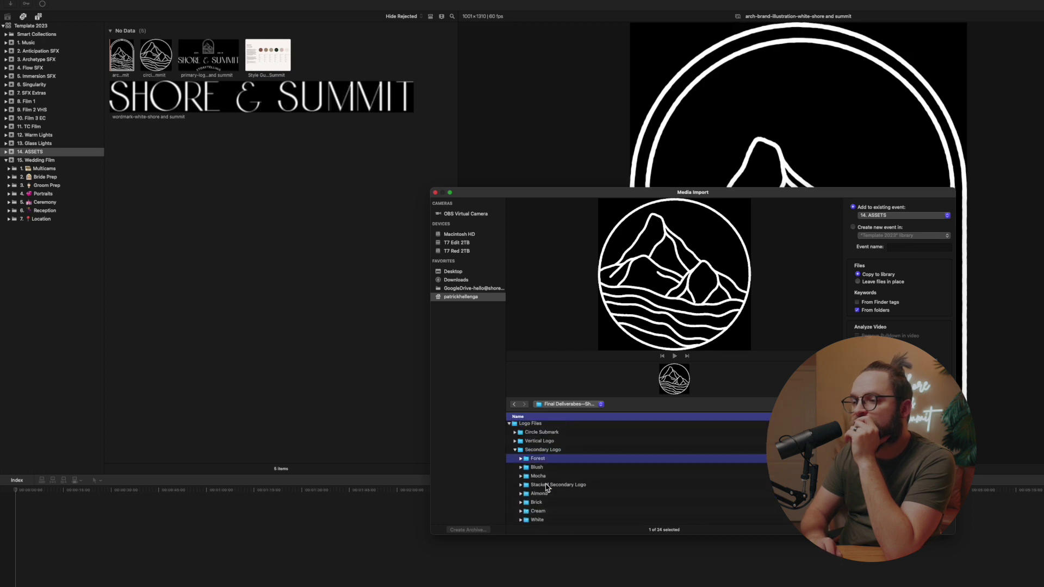
key(Right)
key(Down)
key(Down)
key(Down)
key(Down)
key(Down)
key(Down)
key(Down)
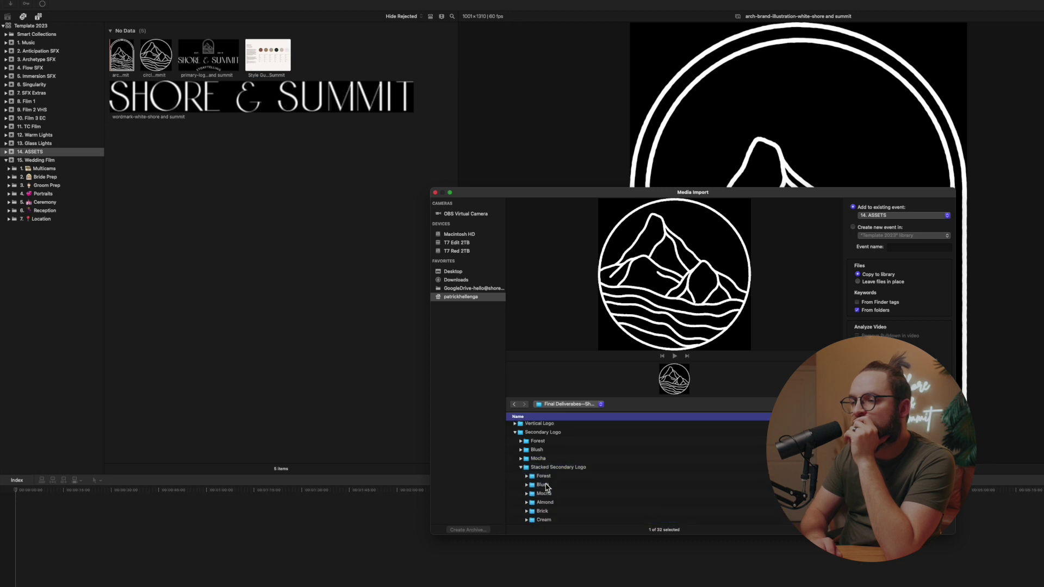
key(Right)
key(Down)
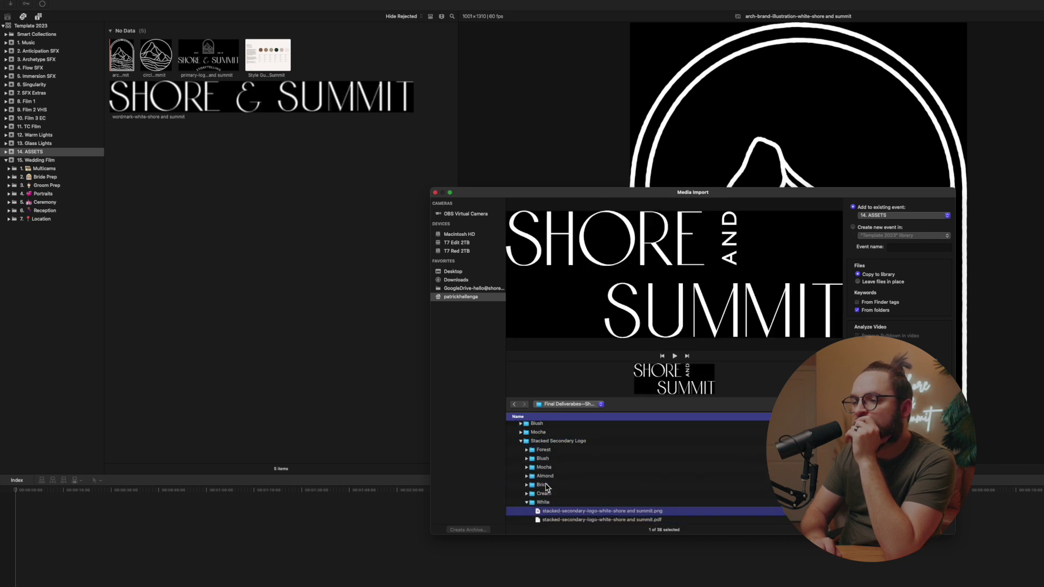
key(Return)
key(Left)
key(Left)
key(Left)
key(Left)
- Import secondary-logo-white-shore and summit.png from the Secondary Logo folder's White subfolder into 14. ASSETS, and collapse the subfolder
key(Down)
key(Down)
key(Down)
key(Down)
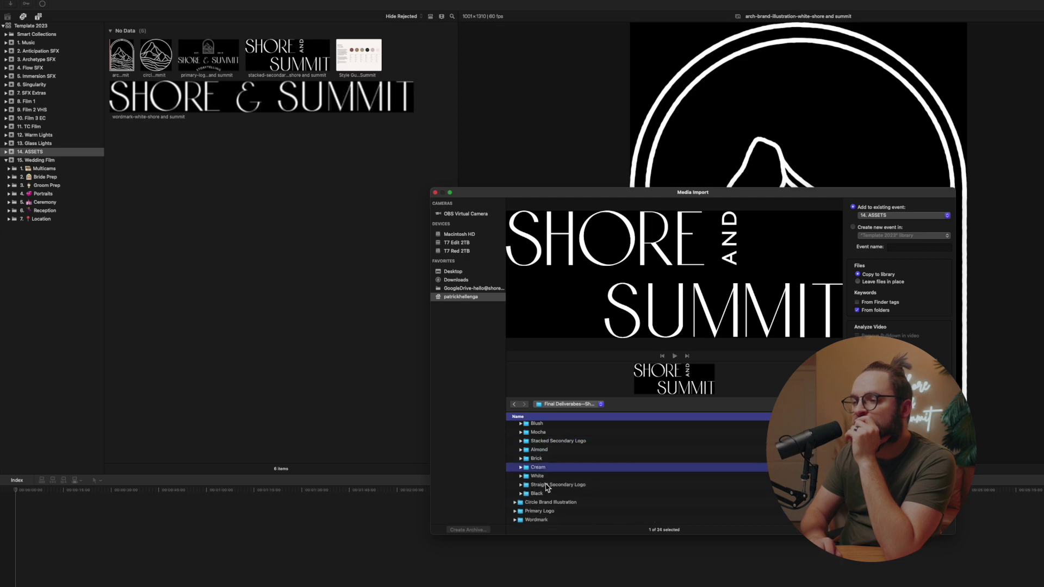
key(Right)
key(Down)
key(Down)
key(Down)
key(Up)
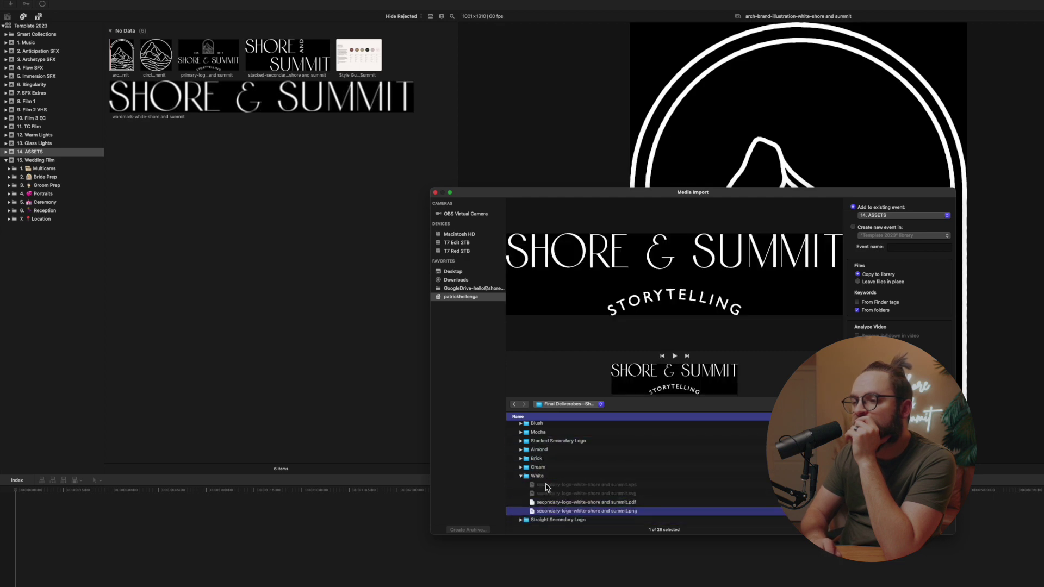
key(Return)
key(Left)
key(Left)
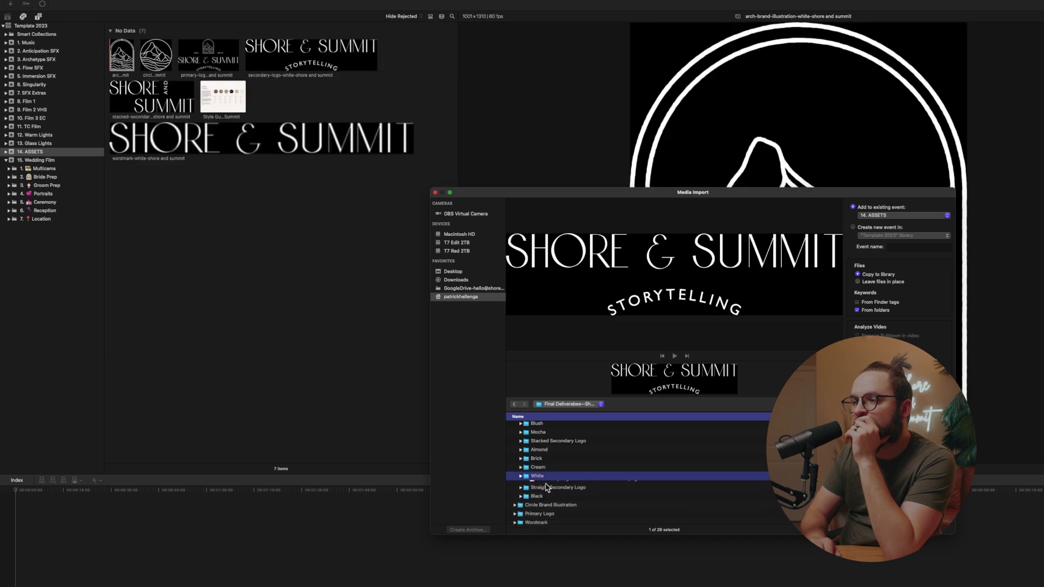
- Import straight-secondary-logo-white-shore and summit.png from the Straight Secondary Logo folder into 14. ASSETS, and collapse the Secondary Logo folder
key(Down)
key(Right)
key(Down)
key(Down)
key(Down)
key(Down)
key(Down)
key(Down)
key(Down)
key(Down)
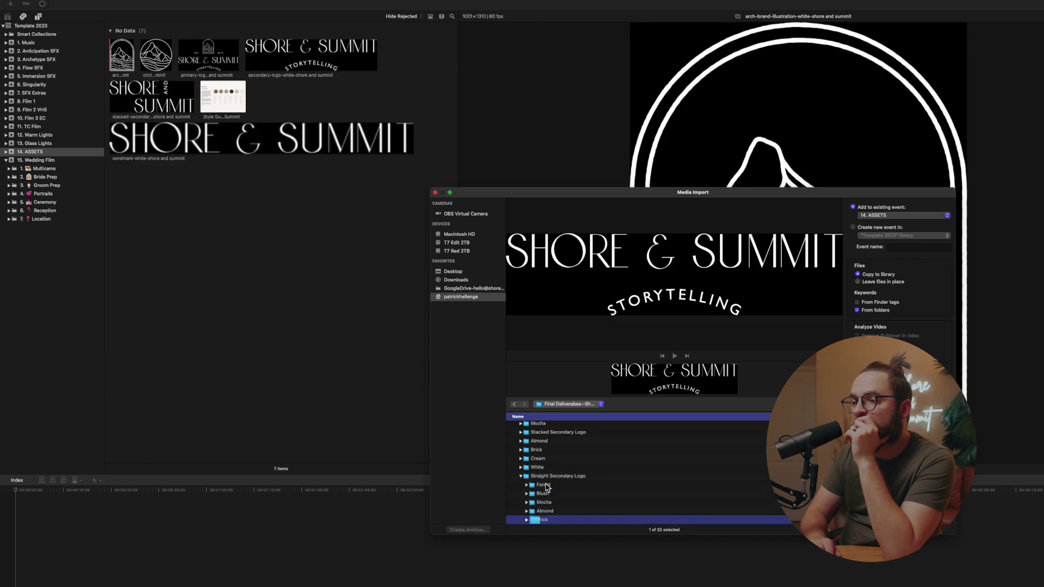
key(Up)
key(Right)
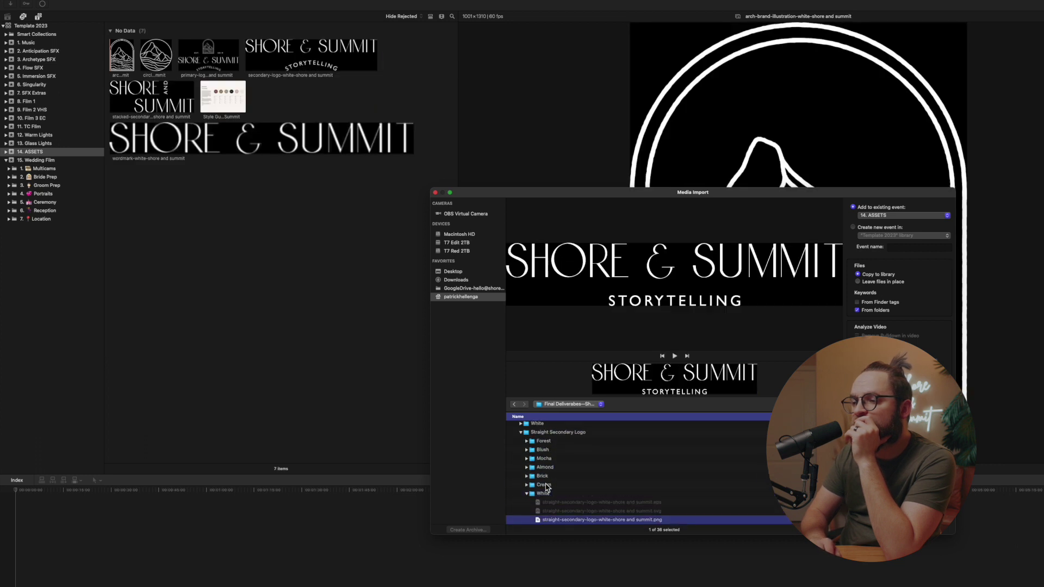
key(Down)
key(Down)
key(Down)
key(Return)
key(Left)
key(Left)
key(Left)
key(Left)
key(Left)
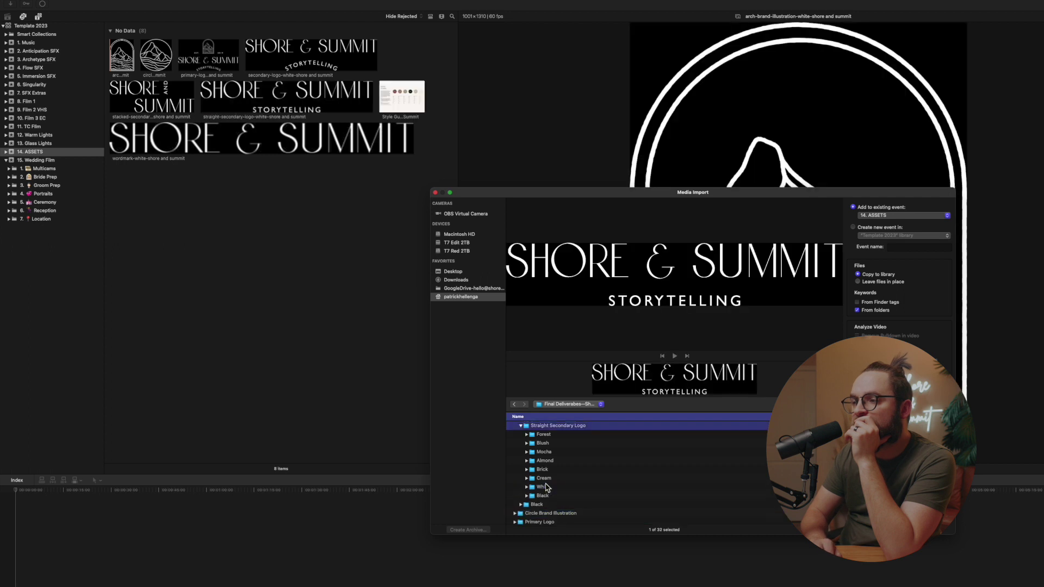
key(Left)
- Import vertical-logo-white-shore and summit.png from the Vertical Logo folder's White subfolder into 14. ASSETS, and collapse the Vertical Logo folder
key(Up)
key(Right)
key(Down)
key(Down)
key(Down)
key(Down)
key(Down)
key(Down)
key(Down)
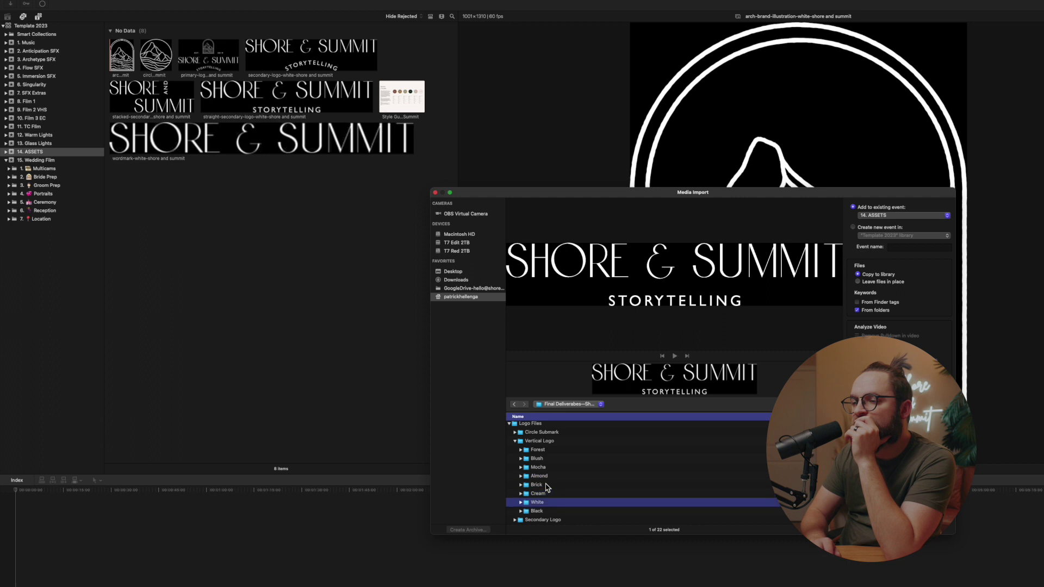
key(Right)
key(Down)
key(Down)
key(Up)
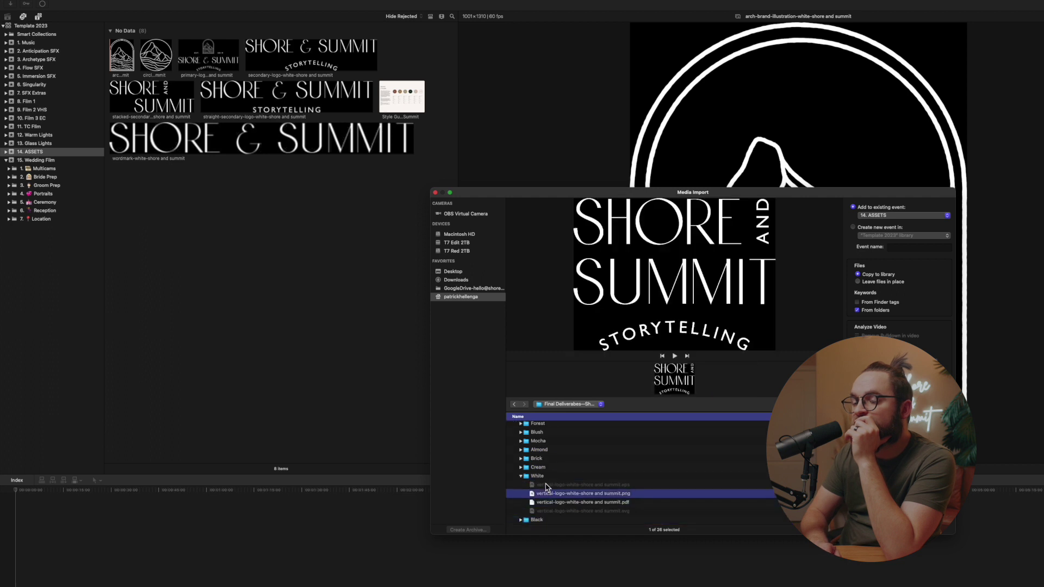
key(Return)
key(Left)
key(Left)
key(Left)
key(Left)
- Import circle-submark-white-shore and summit.png from the Circle Submark folder's White subfolder into 14. ASSETS, and collapse the Circle Submark folder
key(Up)
key(Right)
key(Down)
key(Down)
key(Down)
key(Down)
key(Down)
key(Down)
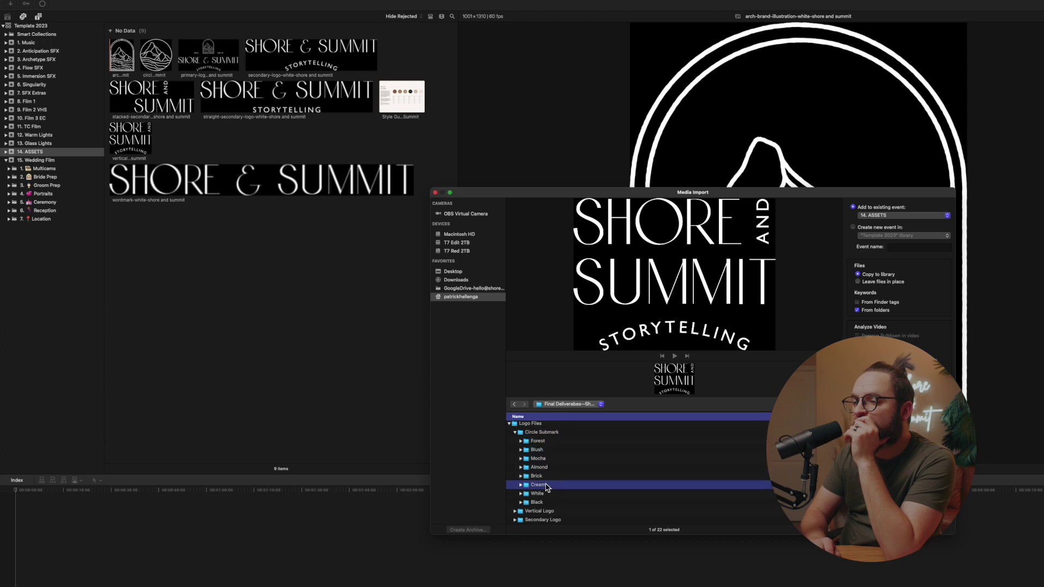
key(Down)
key(Down)
key(Down)
key(Down)
key(Down)
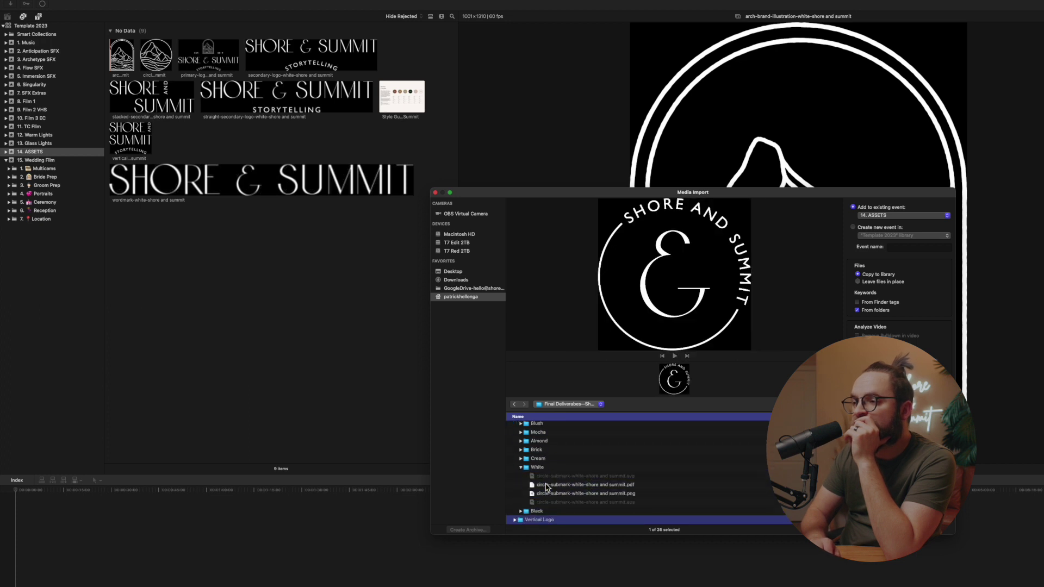
key(Up)
click(547, 485)
key(Up)
key(Up)
key(Down)
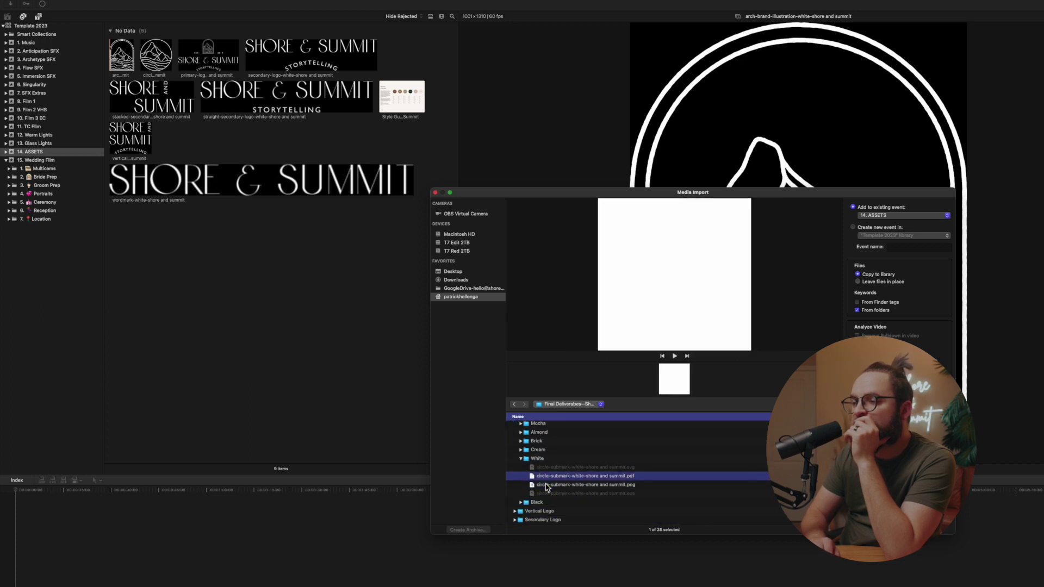
key(Down)
key(Left)
key(Left)
key(Left)
key(Left)
key(Left)
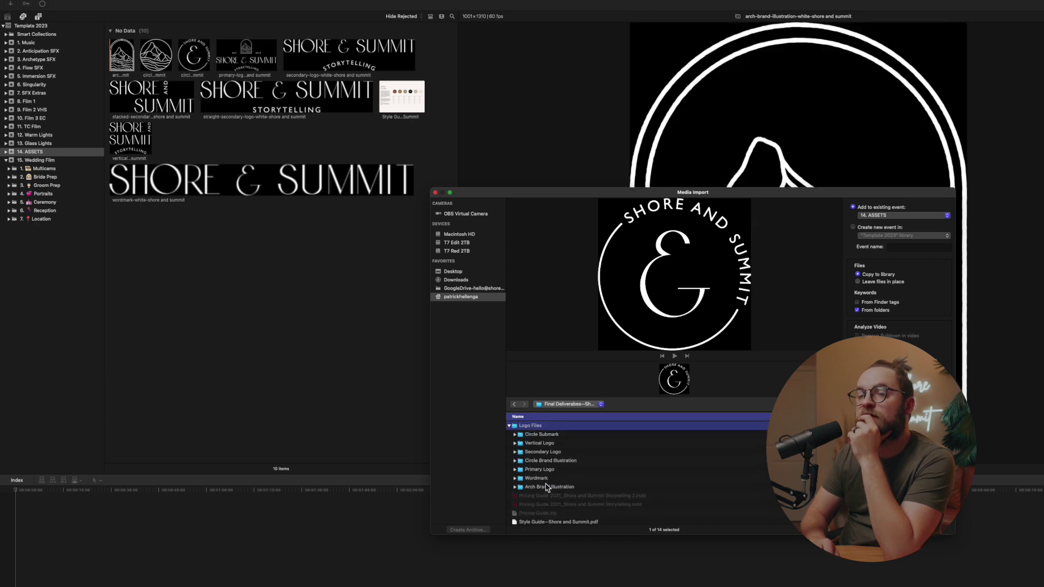
- Close the Media Import window and group all the imported clips in 14. ASSETS under the label Branding
click(436, 193)
drag(409, 213, 114, 45)
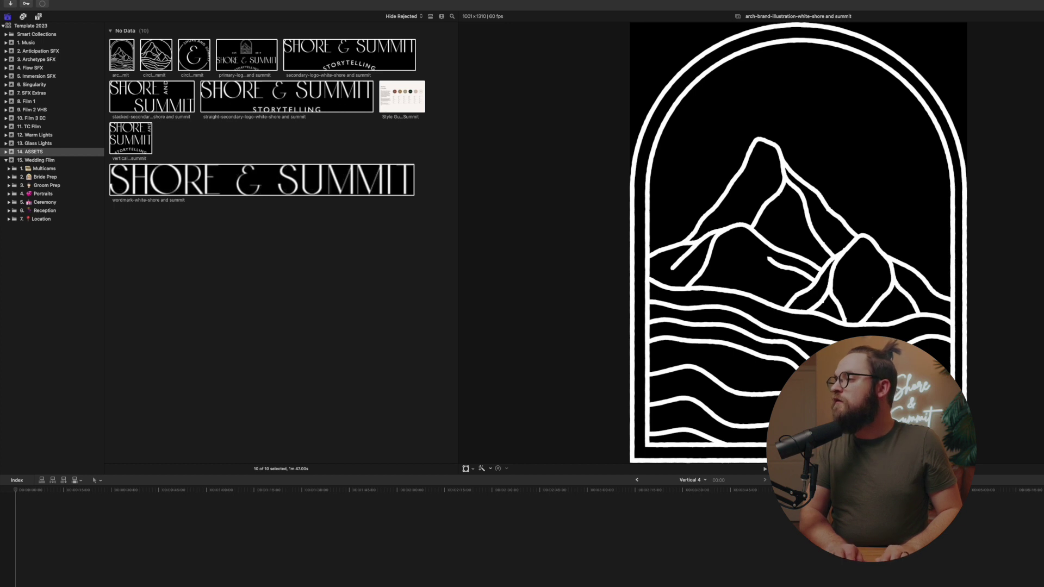
key(Return)
click(422, 324)
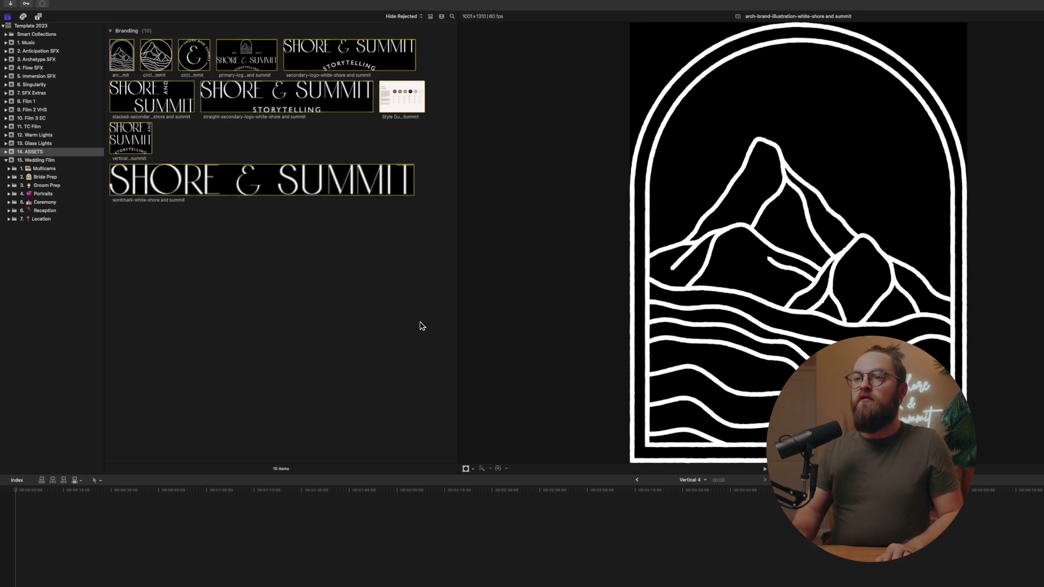
click(110, 31)
click(110, 32)
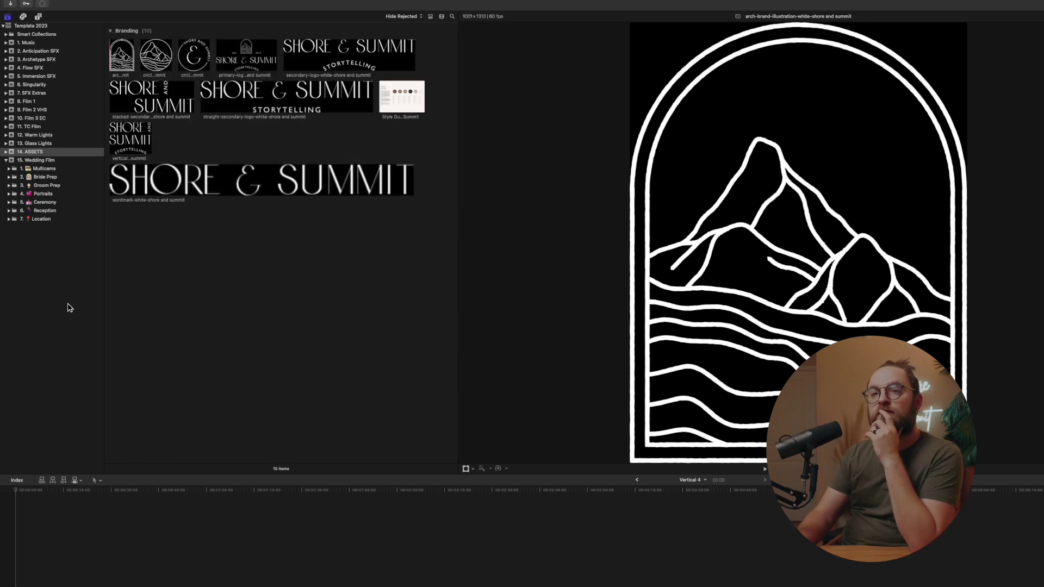
click(226, 333)
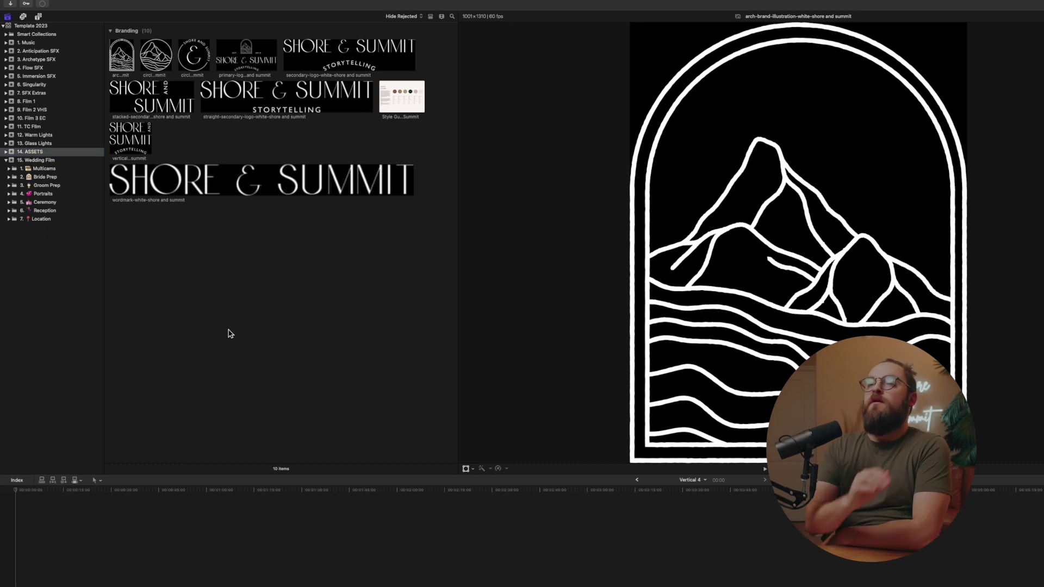